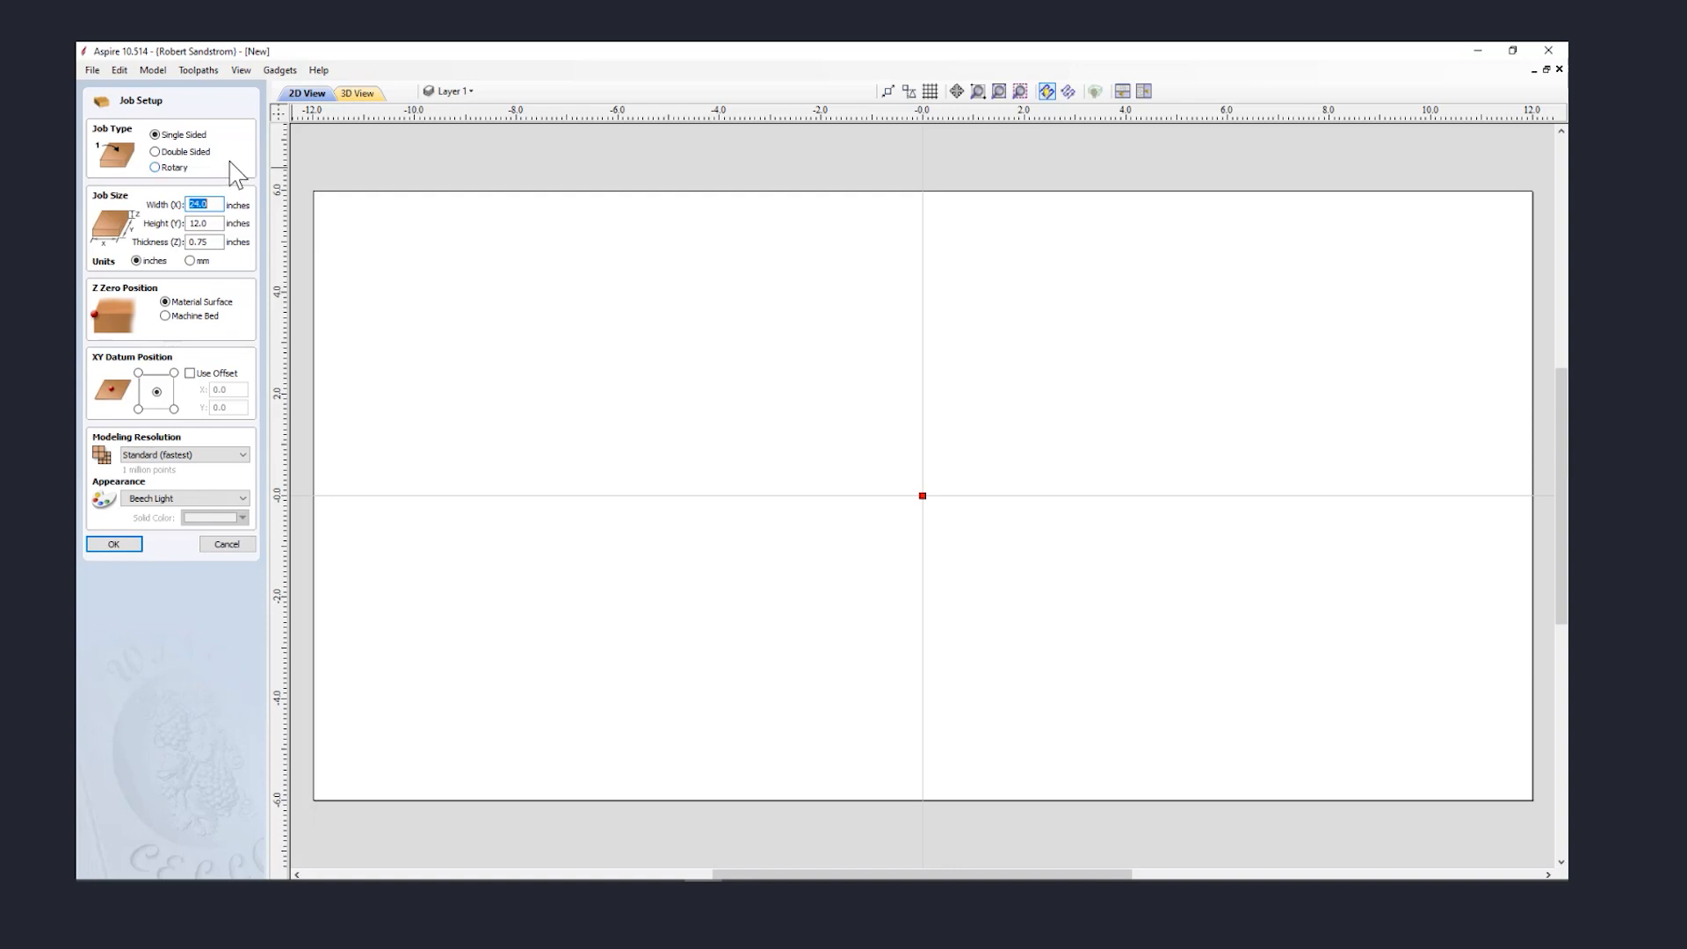
Create a single-sided job 24 by 12 inches and 0.75 inch thick, with the XY datum at the material's center.
{"action": "left_click", "coordinate": [218, 204]}
{"action": "left_click", "coordinate": [138, 409]}
{"action": "left_click", "coordinate": [157, 392]}
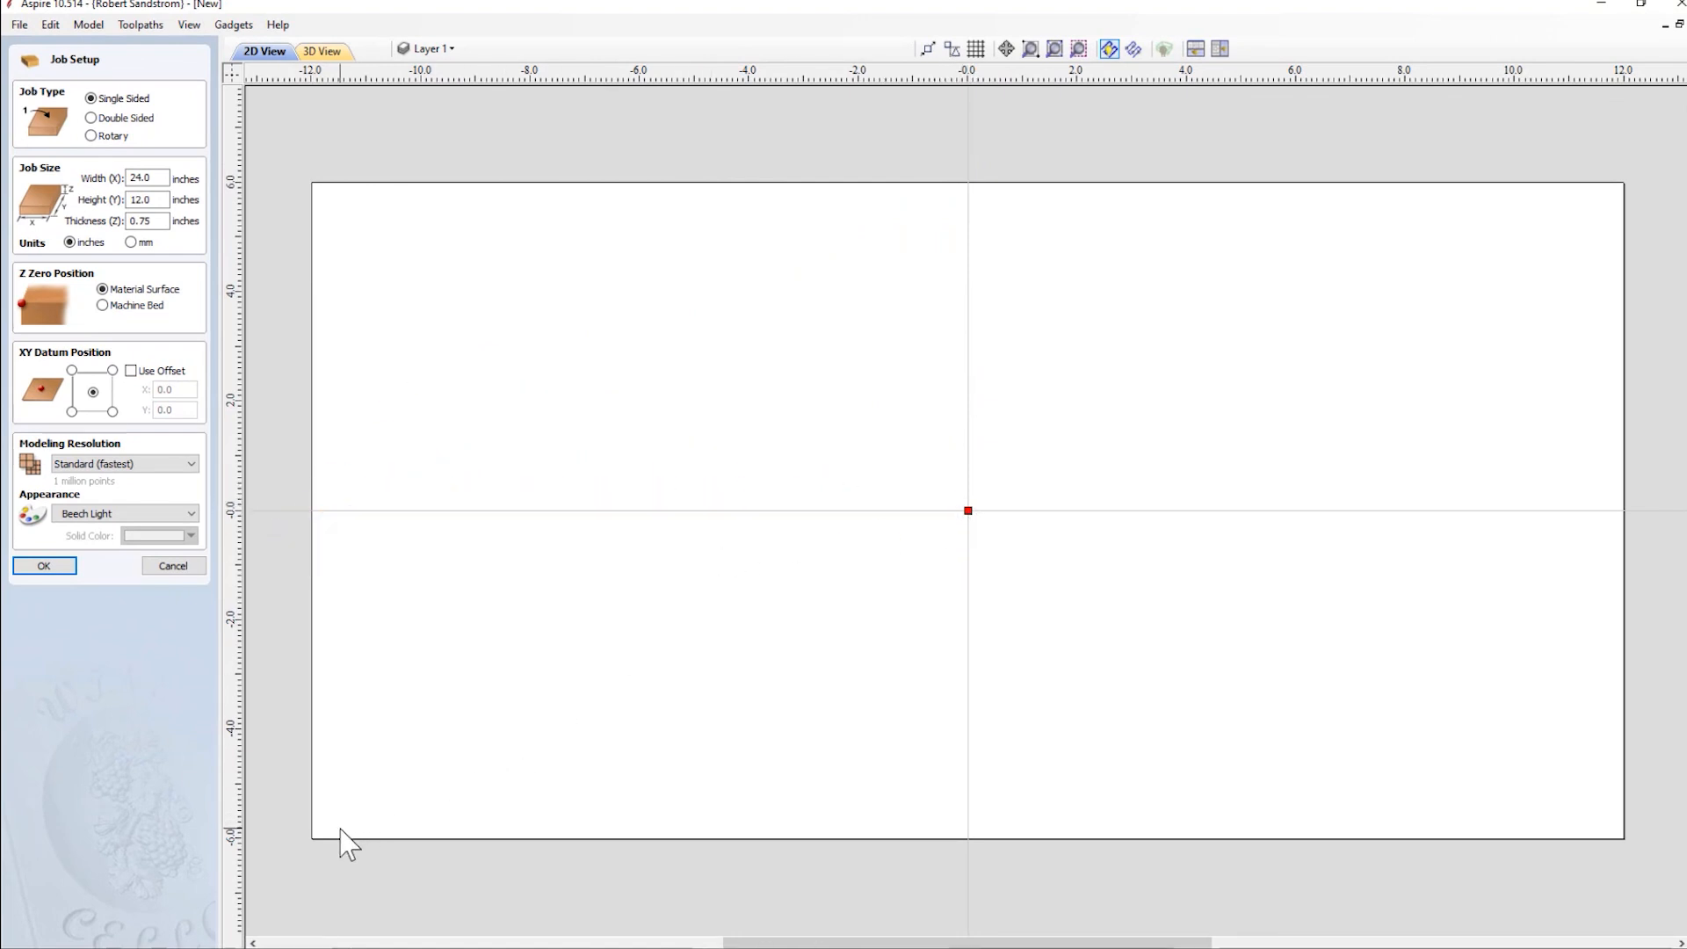
{"action": "left_click", "coordinate": [71, 411]}
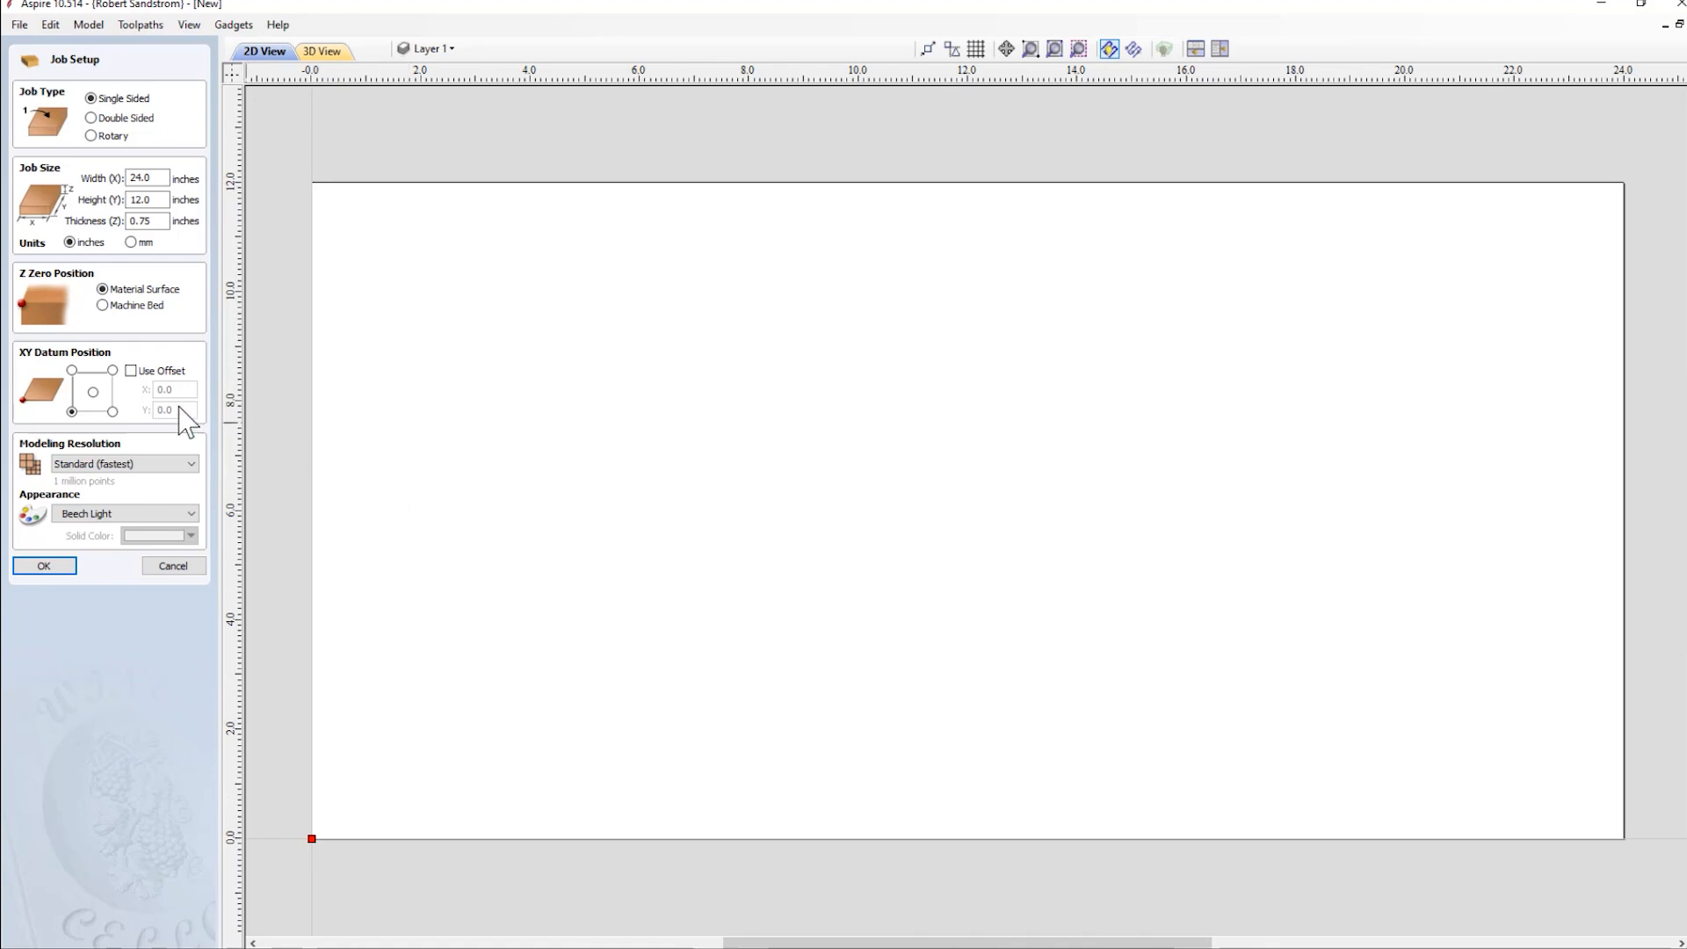
{"action": "left_click", "coordinate": [94, 392]}
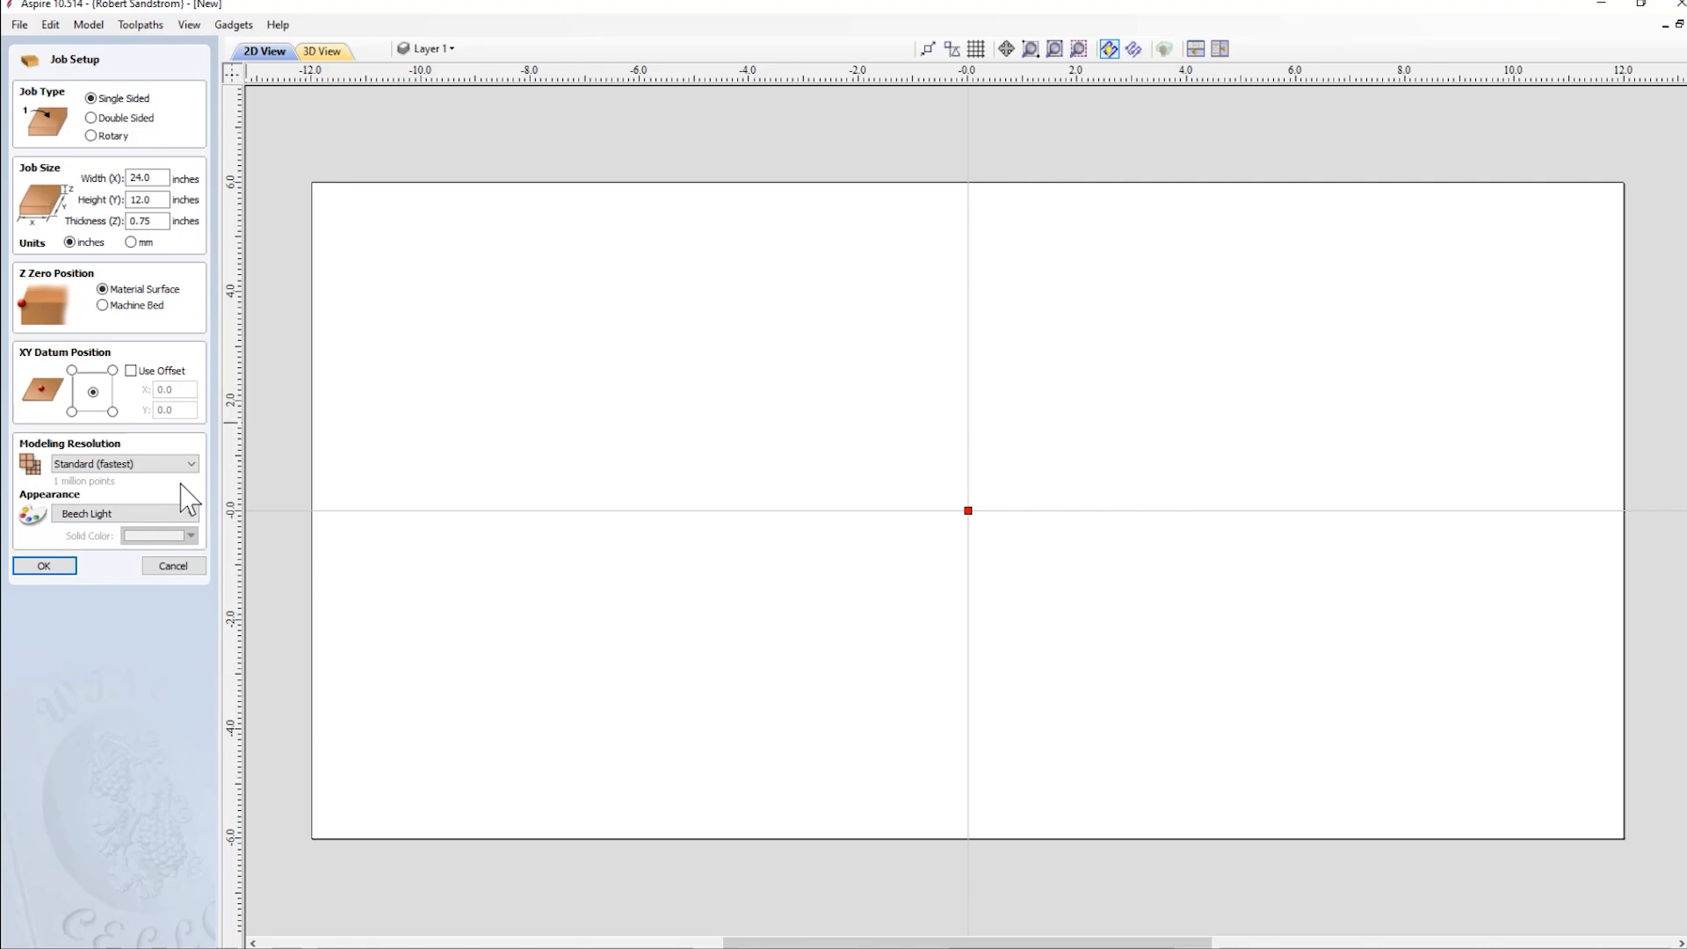
{"action": "left_click", "coordinate": [45, 566]}
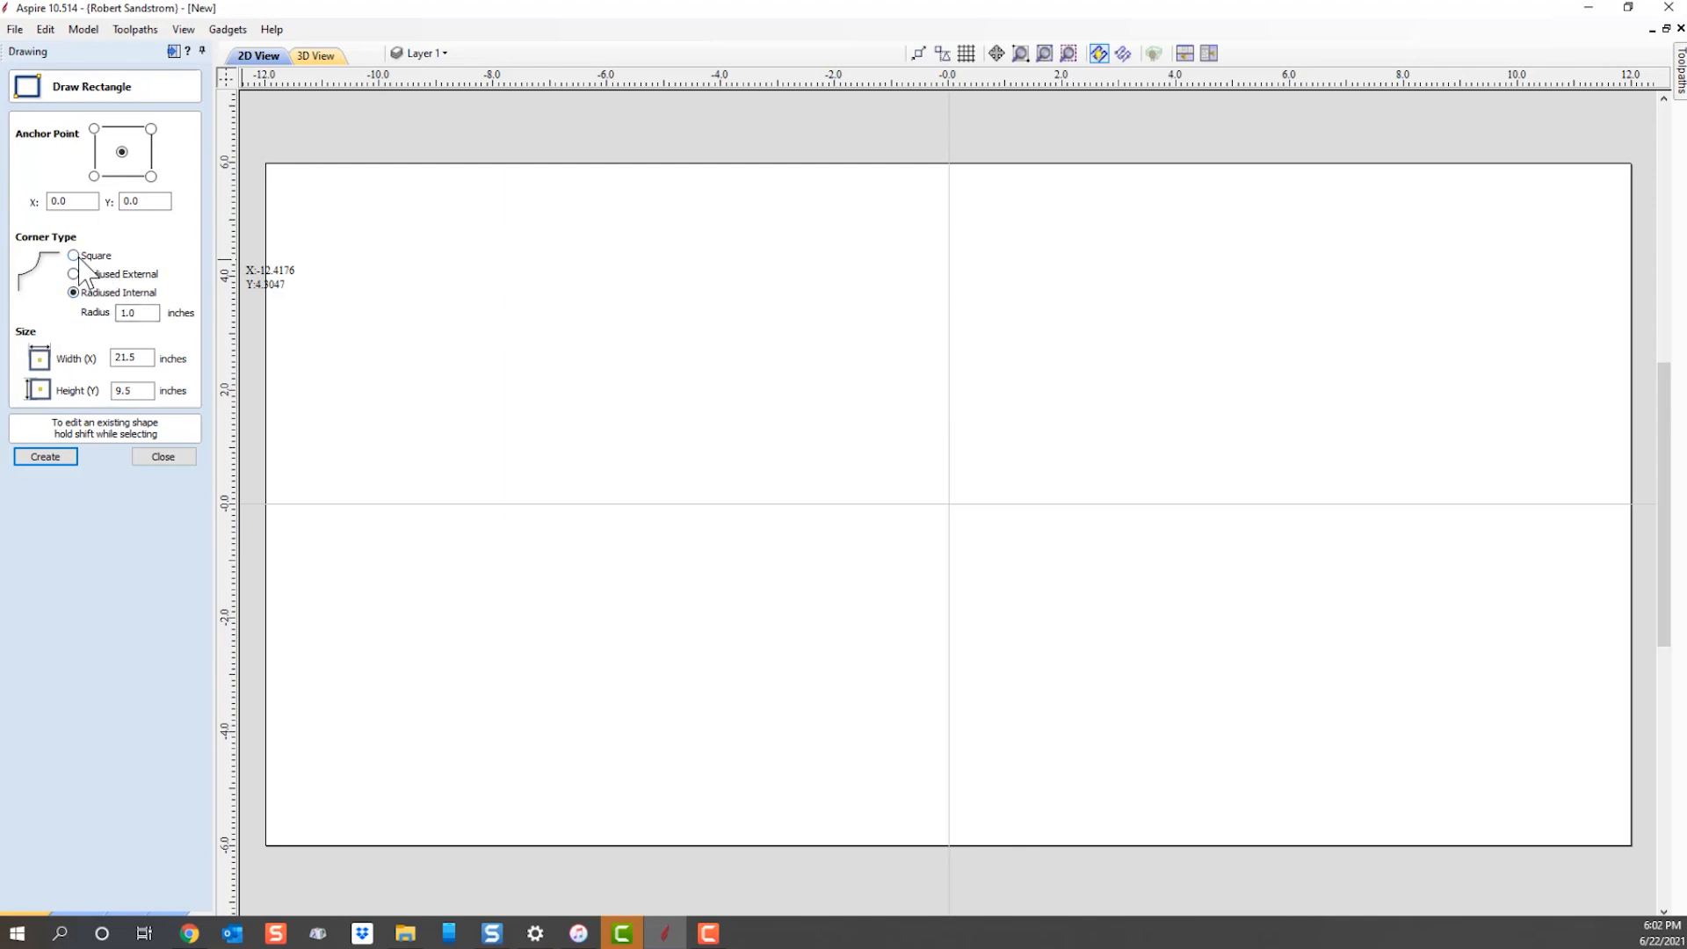
Draw a rectangle with square corners, 22 inches wide and 11 inches high, anchored by its center at X 0, Y 0.
{"action": "left_click", "coordinate": [73, 257]}
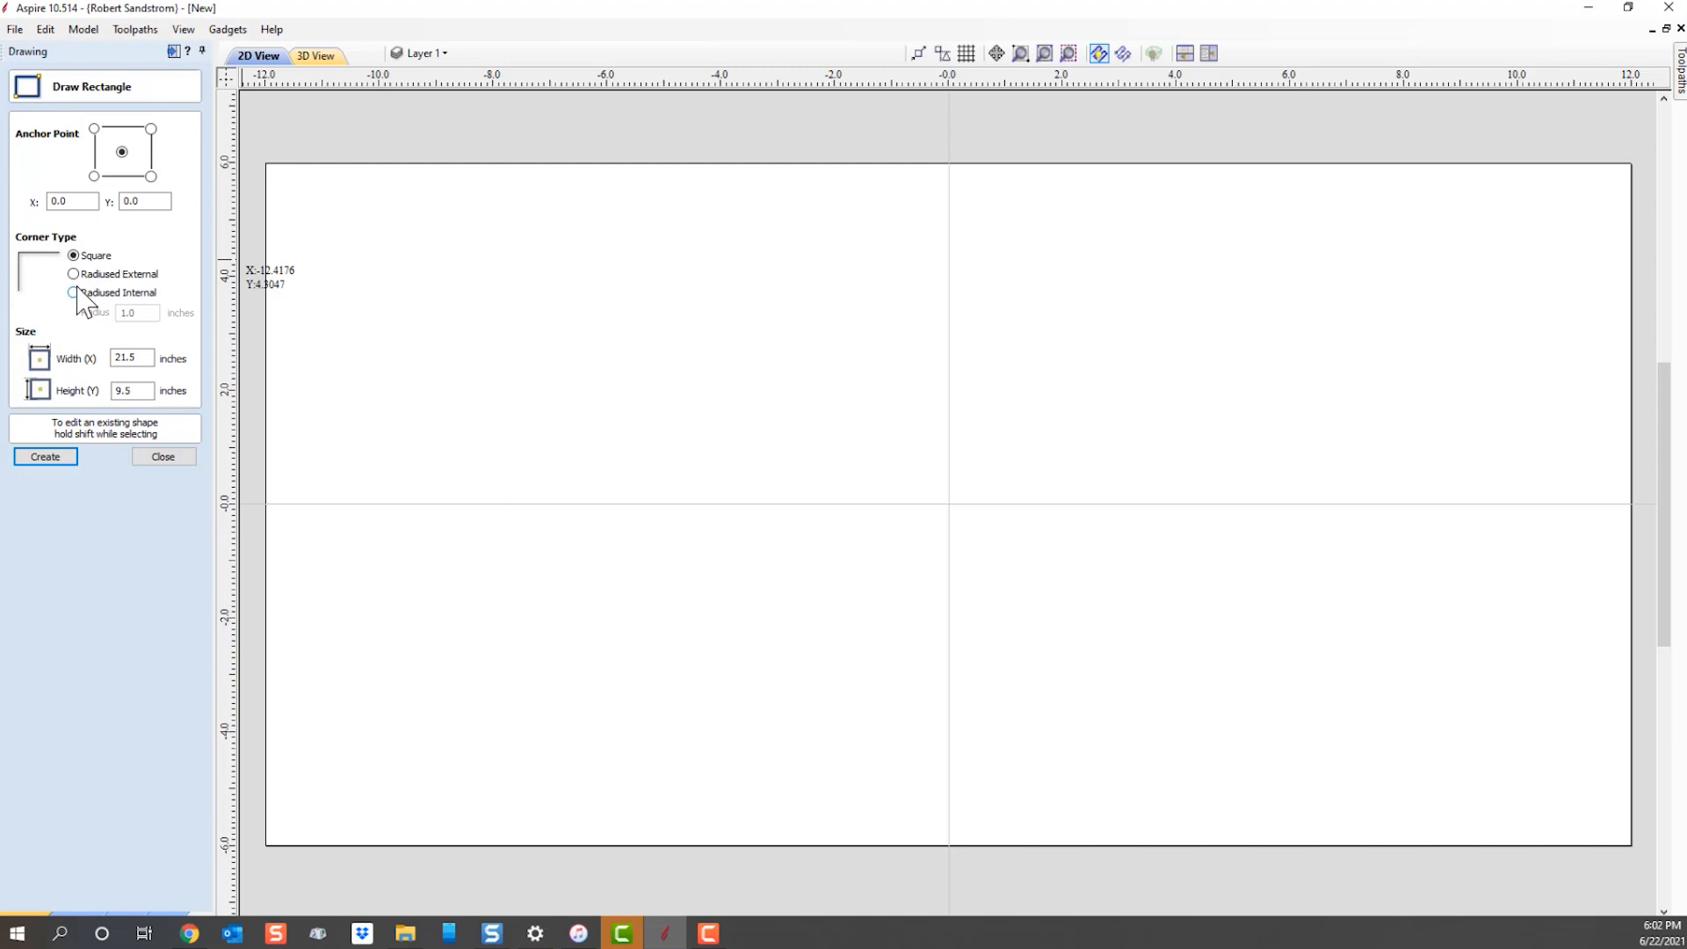
{"action": "left_click", "coordinate": [74, 274]}
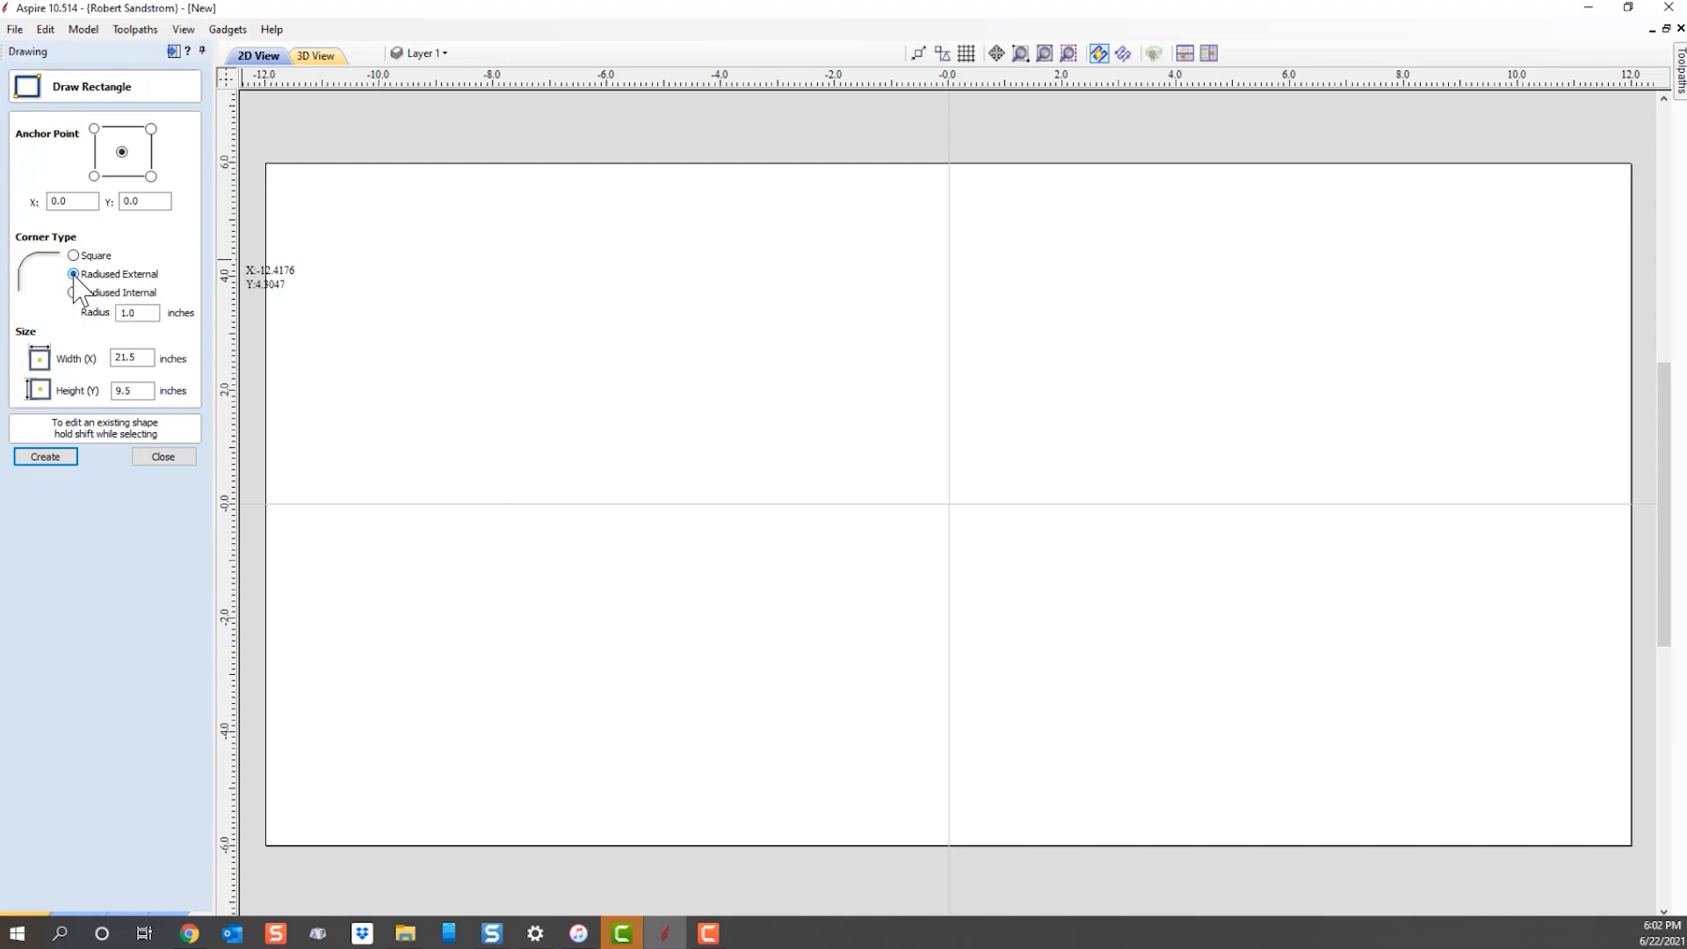
{"action": "left_click", "coordinate": [74, 294]}
{"action": "left_click", "coordinate": [74, 256]}
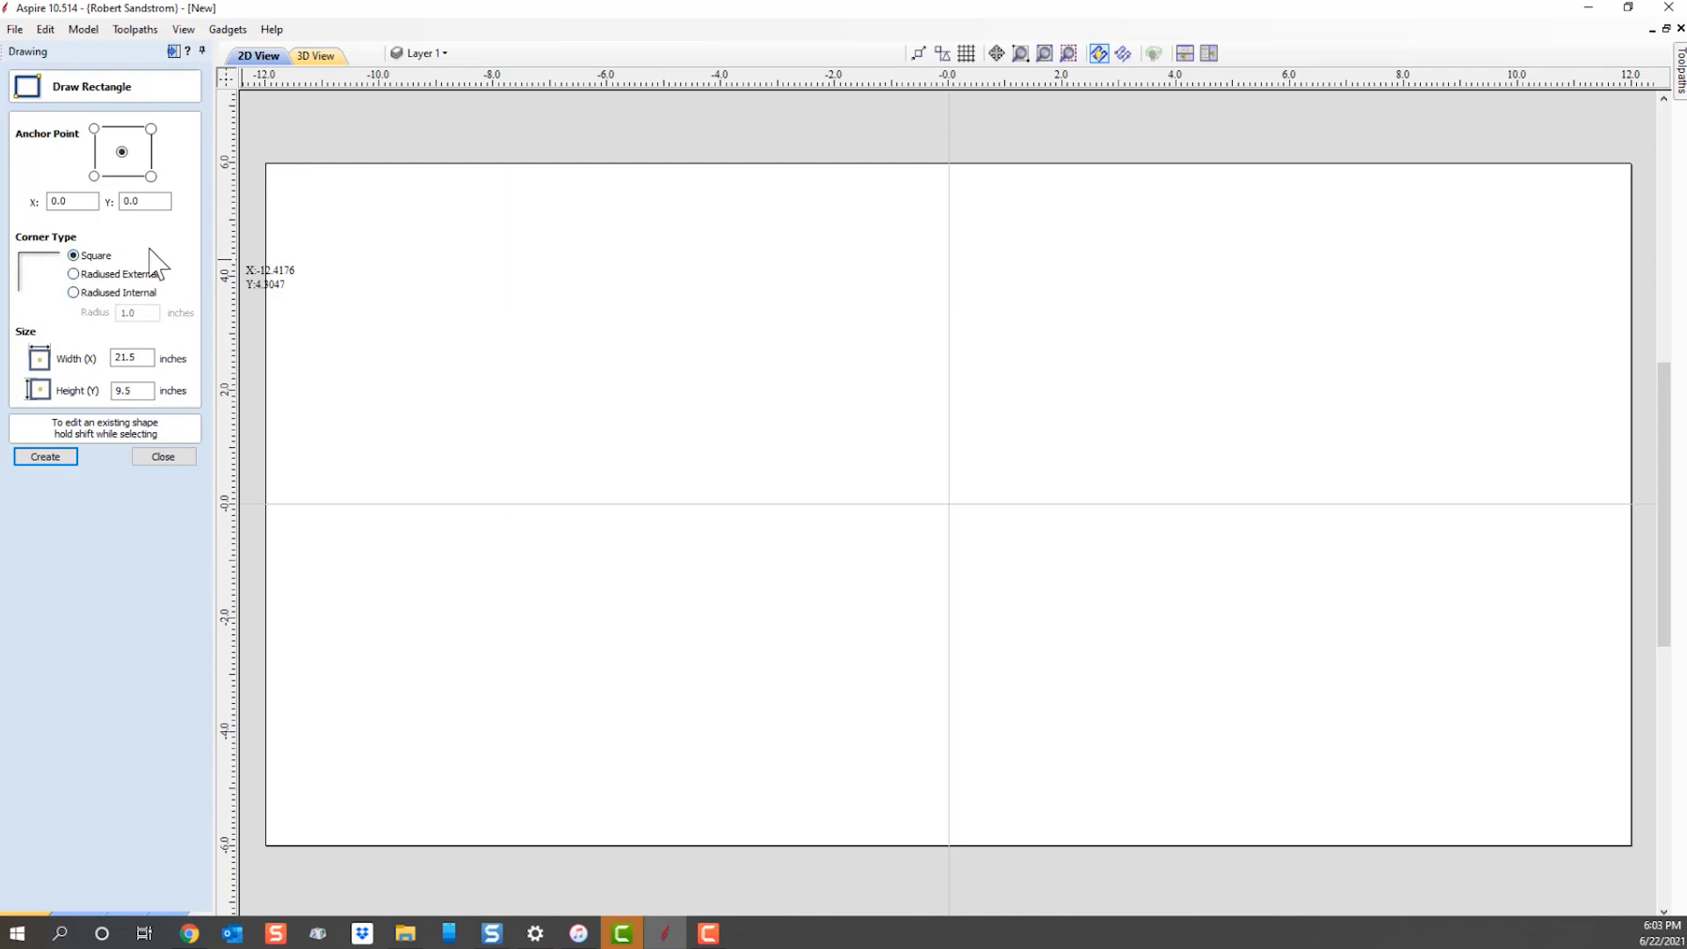
{"action": "left_click_drag", "start_coordinate": [148, 362], "coordinate": [107, 358]}
{"action": "type", "text": "22"}
{"action": "left_click_drag", "start_coordinate": [138, 394], "coordinate": [93, 395]}
{"action": "type", "text": "11"}
{"action": "left_click", "coordinate": [121, 151]}
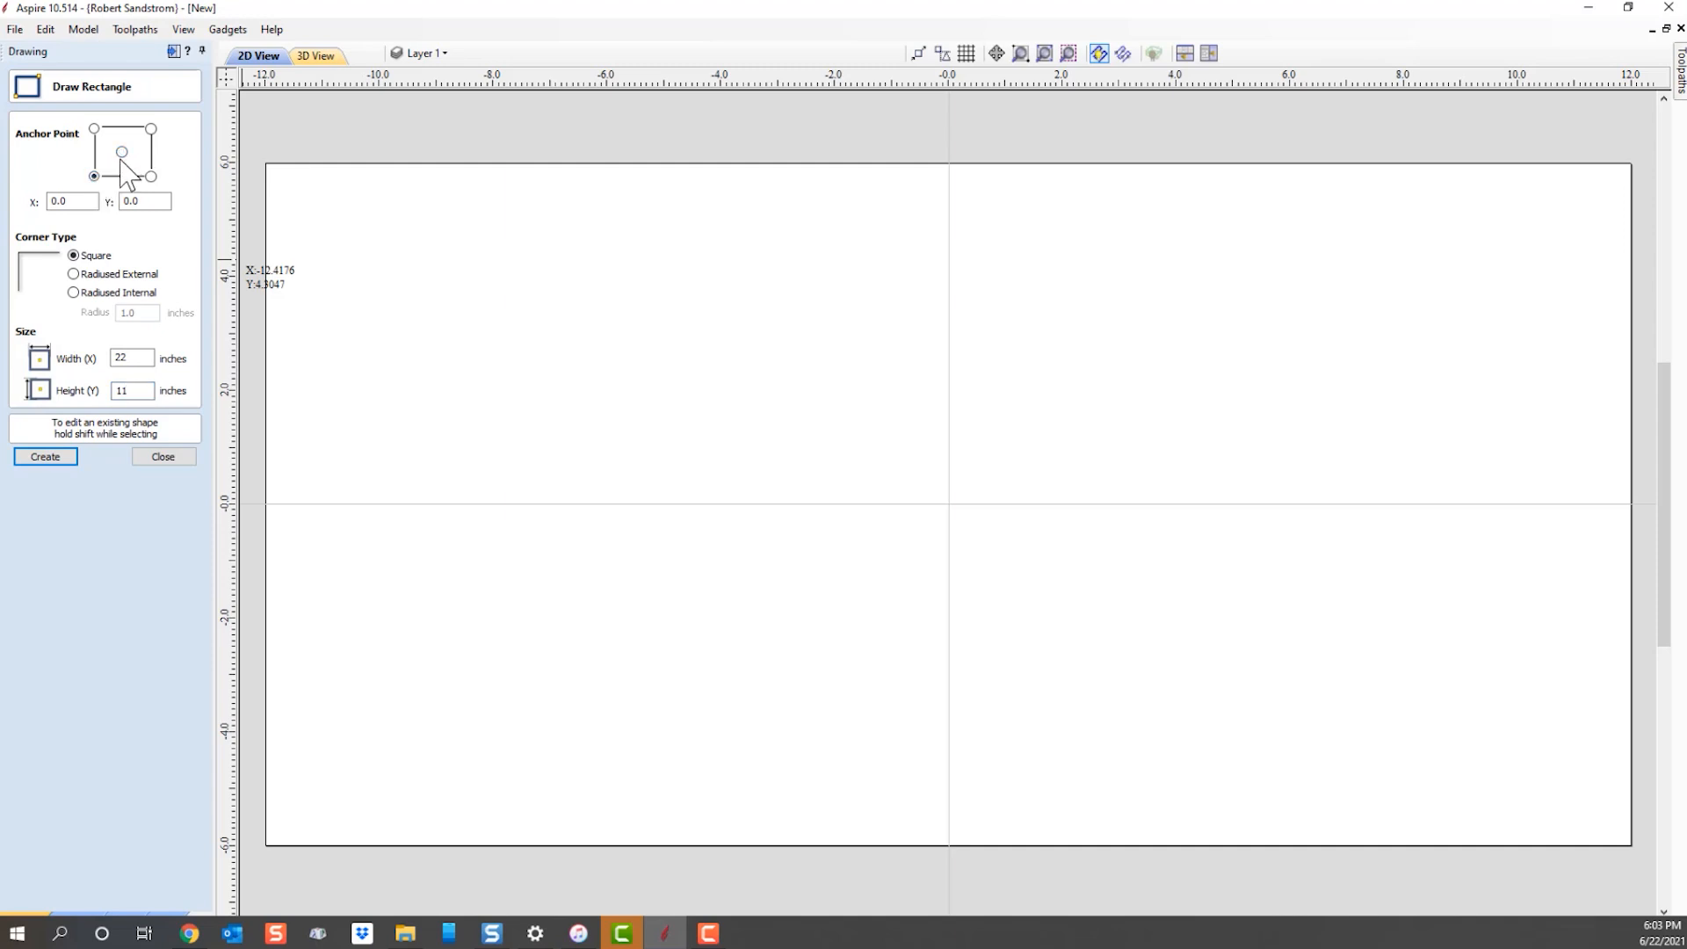
{"action": "left_click", "coordinate": [46, 457]}
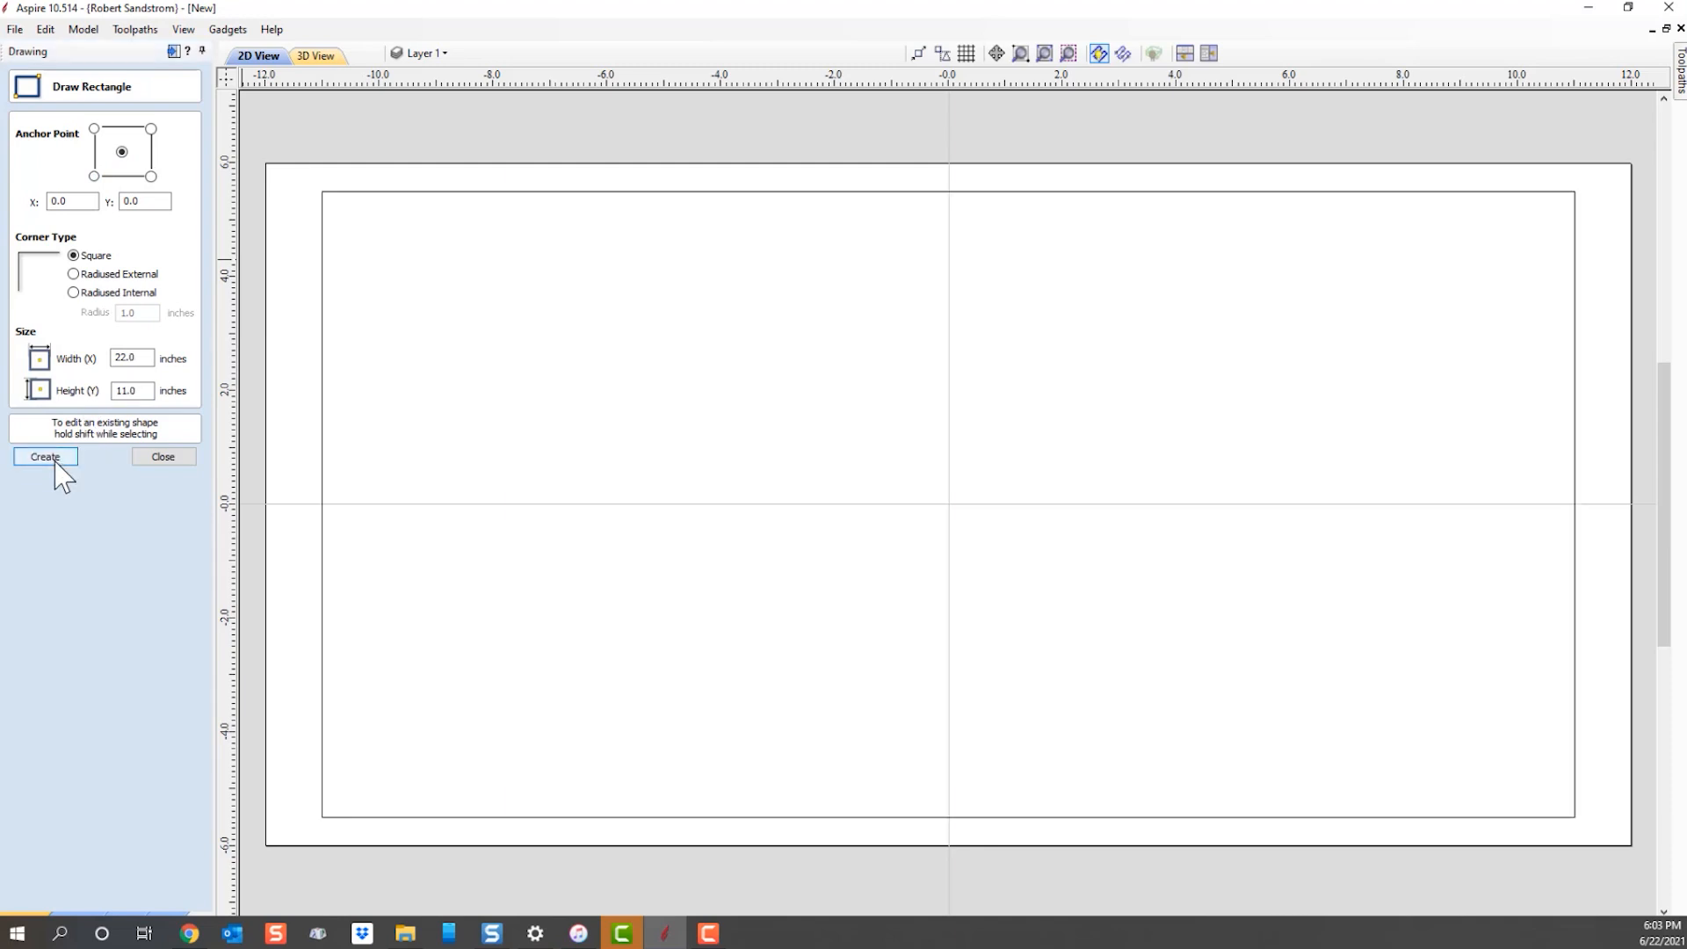
{"action": "left_click", "coordinate": [162, 458]}
{"action": "left_click", "coordinate": [798, 193]}
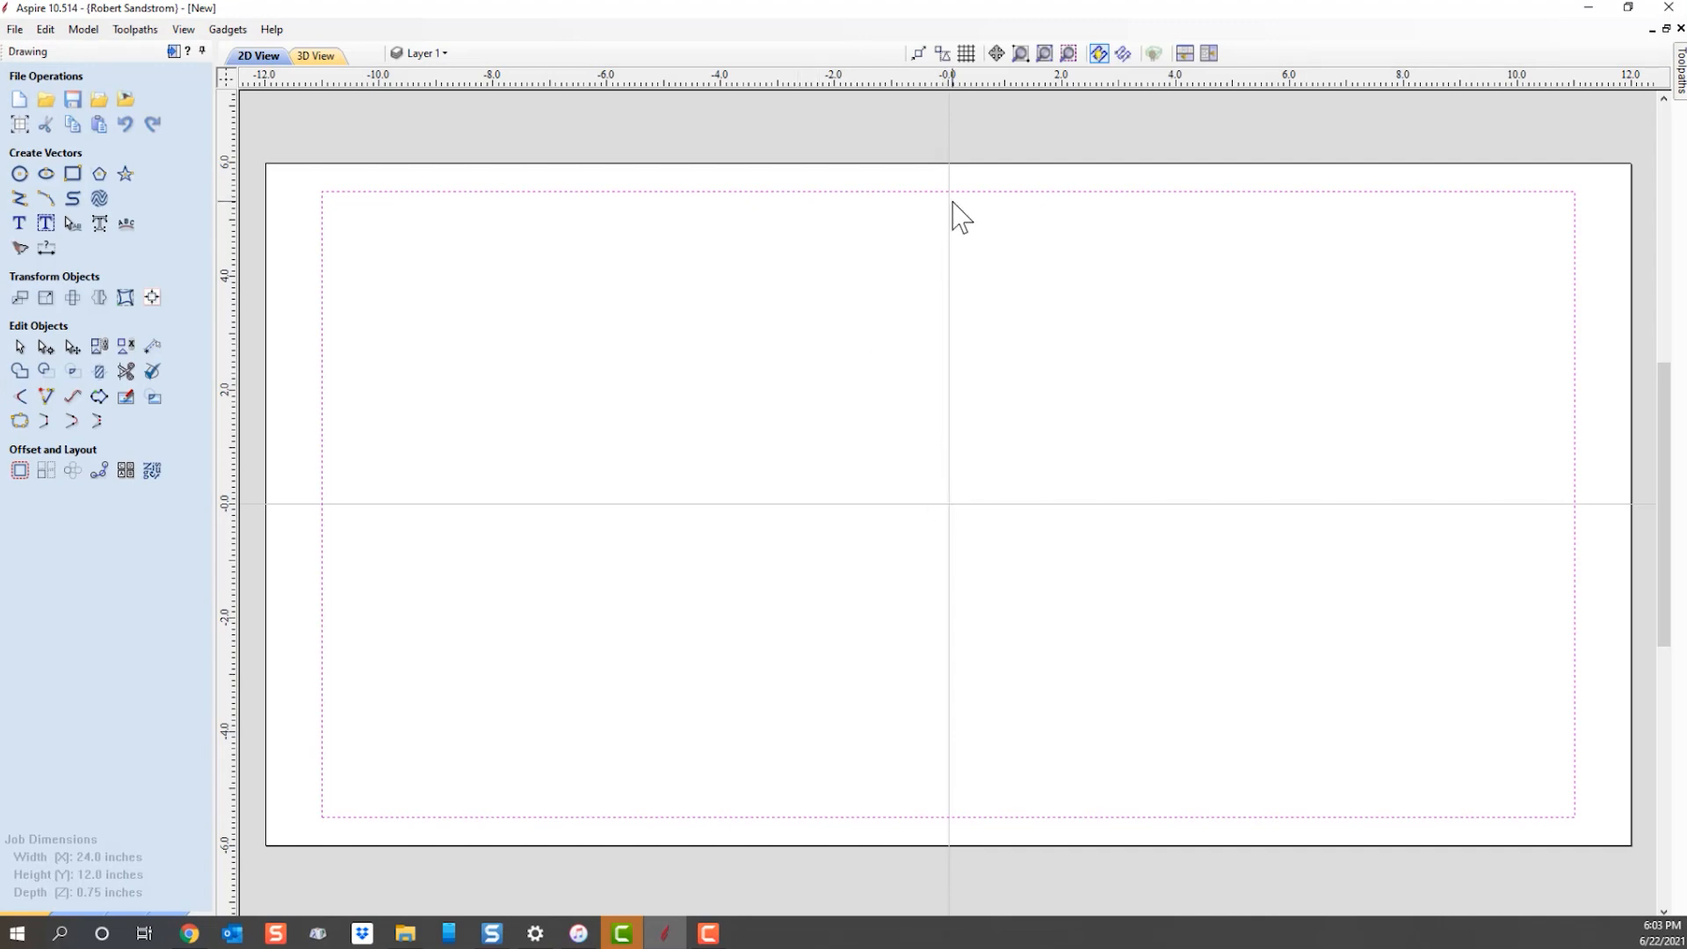
{"action": "left_click", "coordinate": [902, 194]}
{"action": "left_click", "coordinate": [284, 424]}
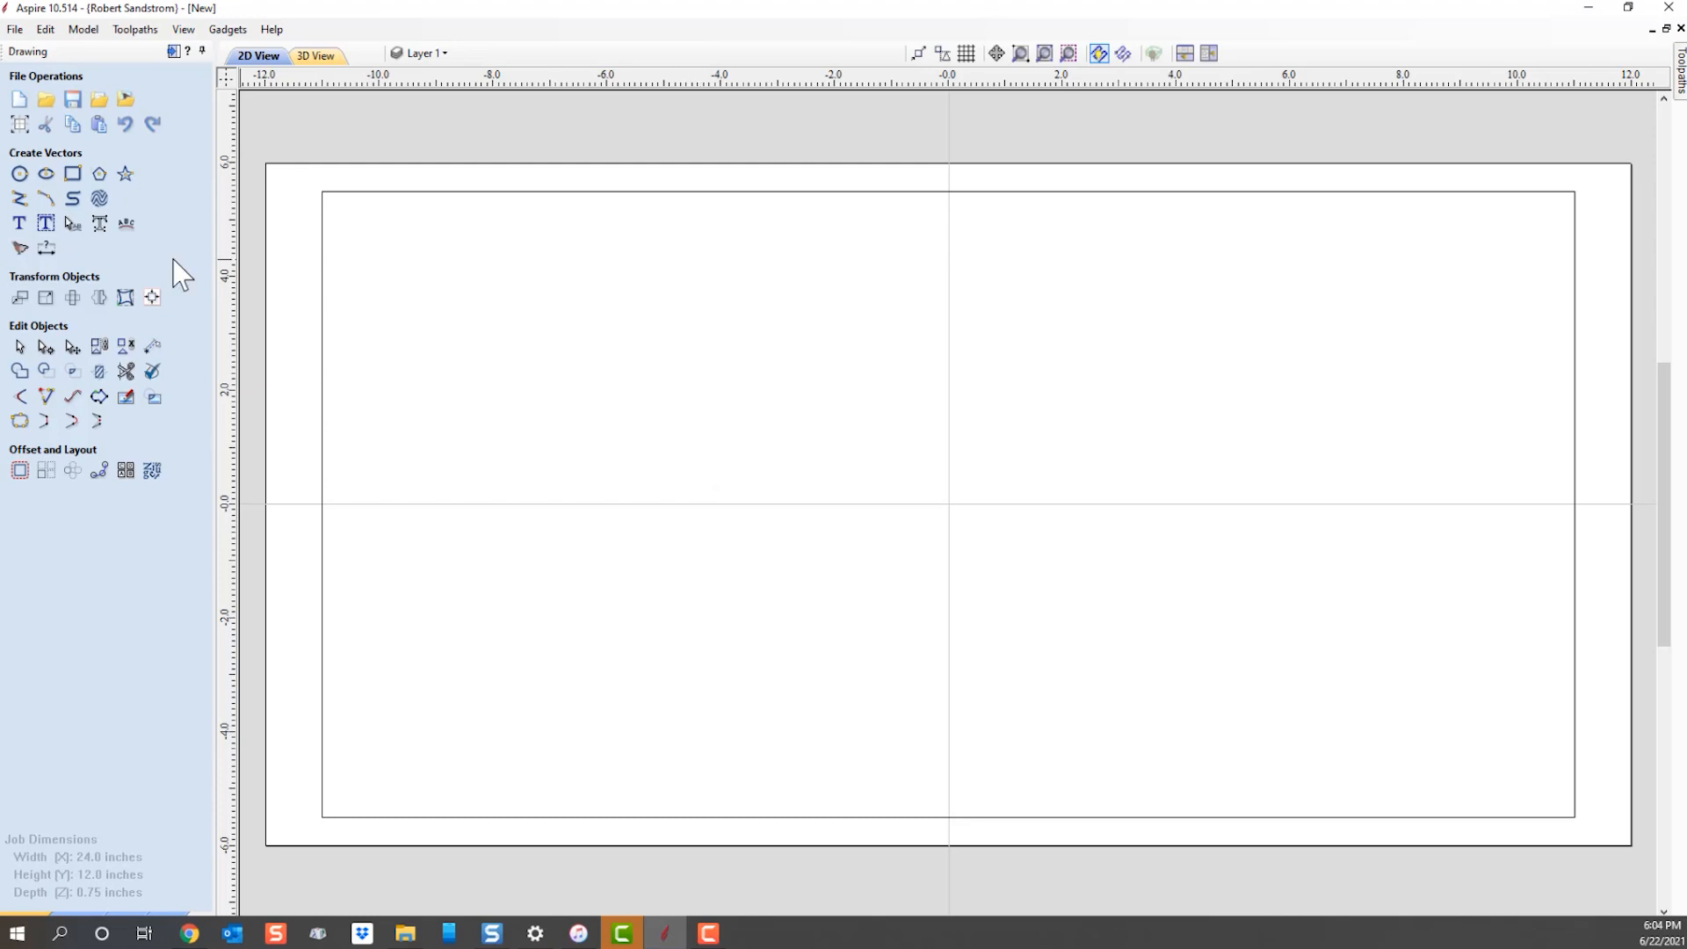
Add the auto-layout text "Gone Fishin'" inside the rectangle, using the Barlow Condensed ExtraBold font.
{"action": "left_click", "coordinate": [49, 231]}
{"action": "left_click", "coordinate": [392, 192]}
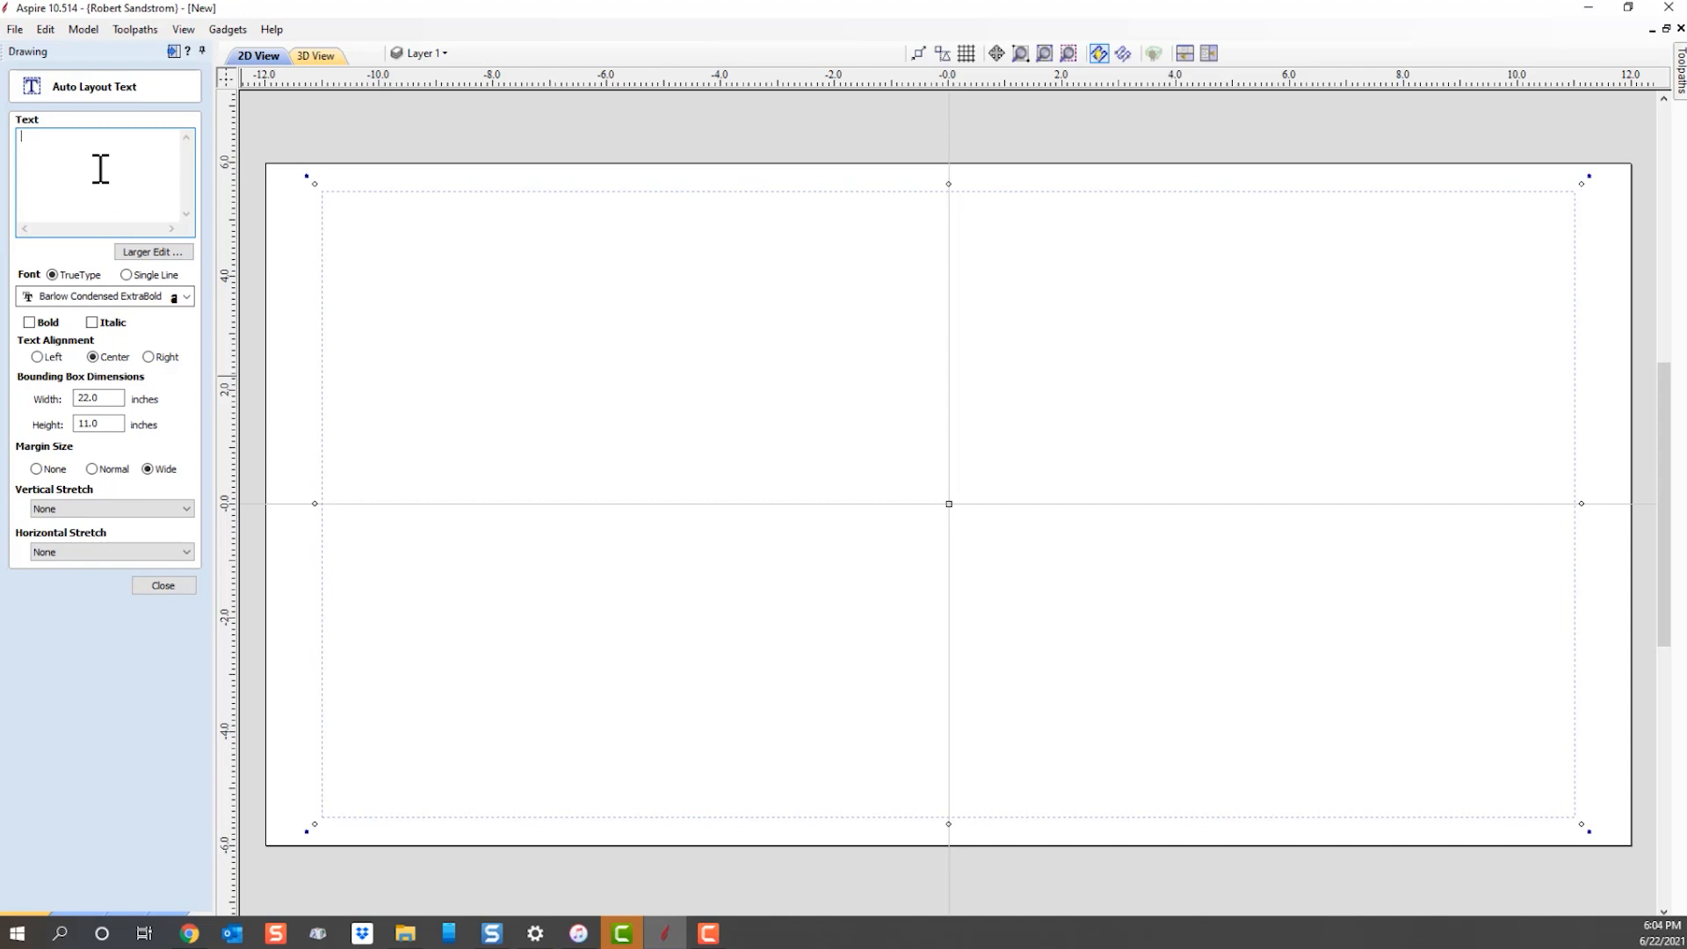
{"action": "left_click", "coordinate": [185, 299]}
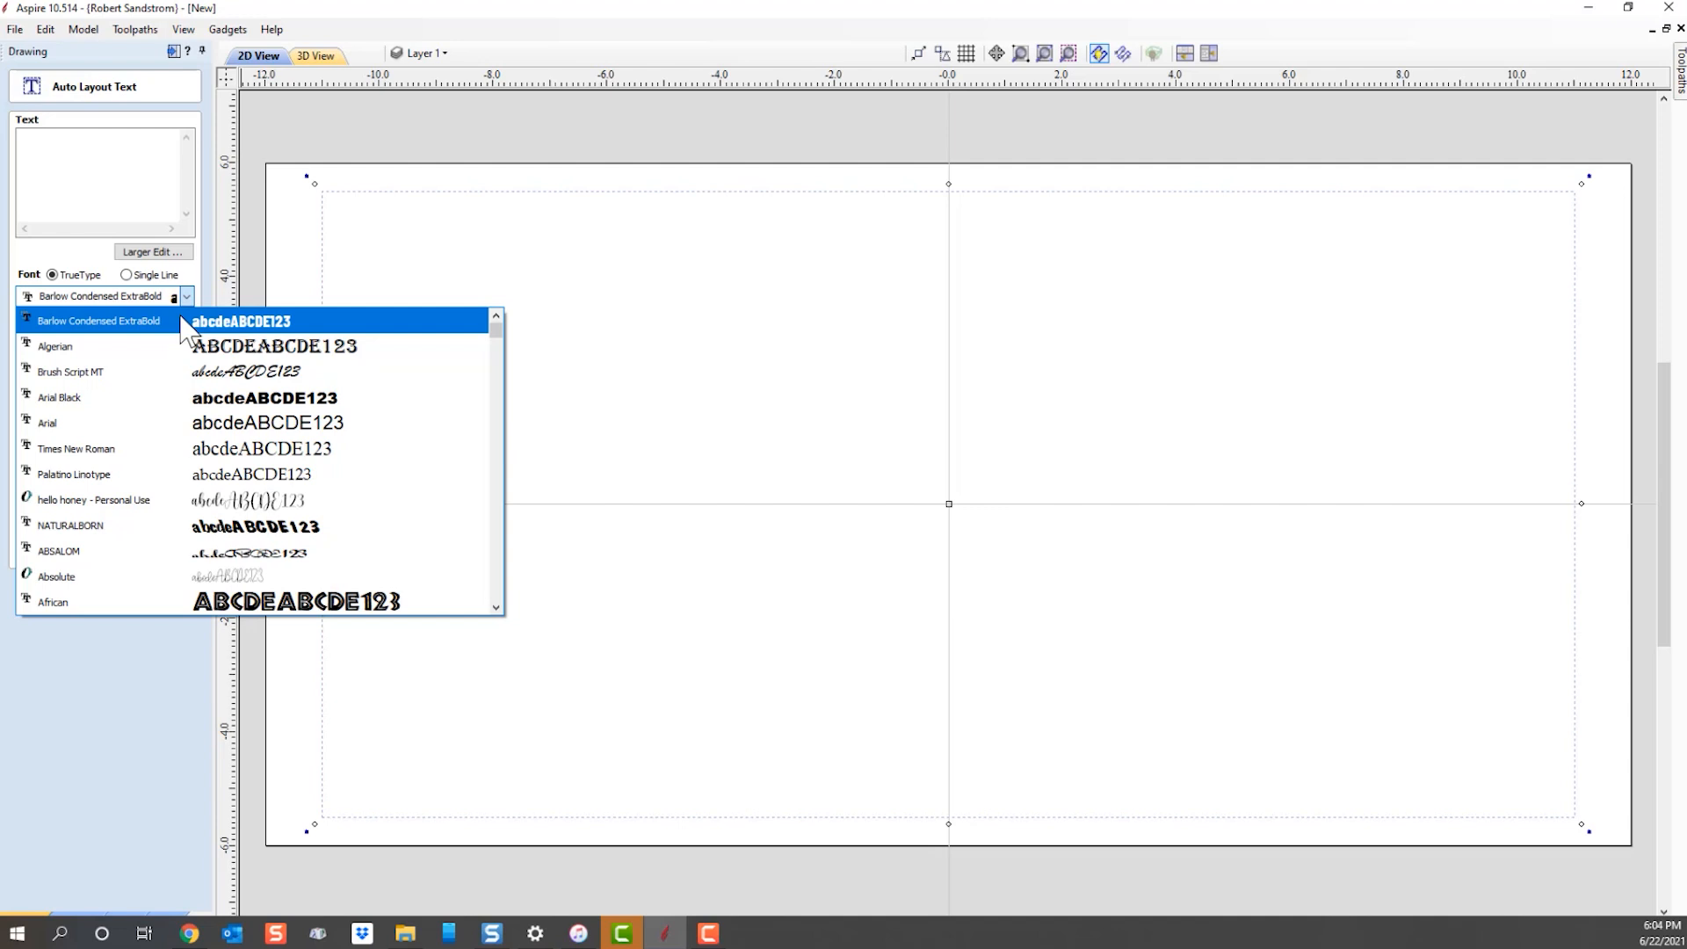
{"action": "left_click", "coordinate": [184, 322]}
{"action": "left_click", "coordinate": [90, 138]}
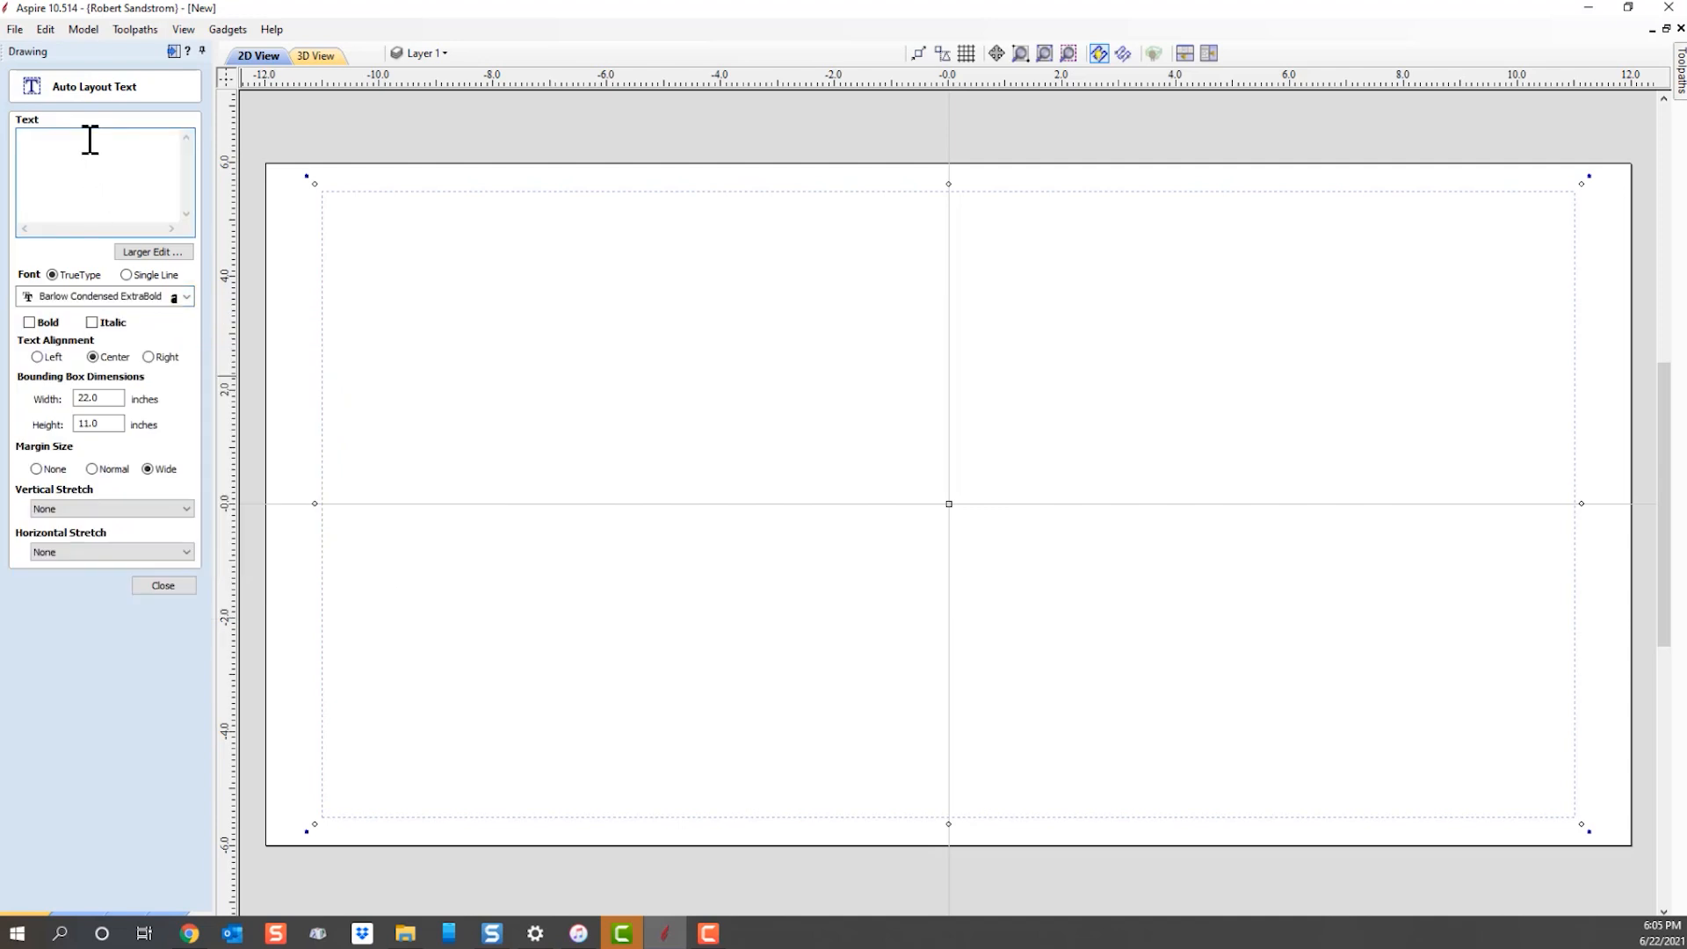
{"action": "type", "text": "Gone "}
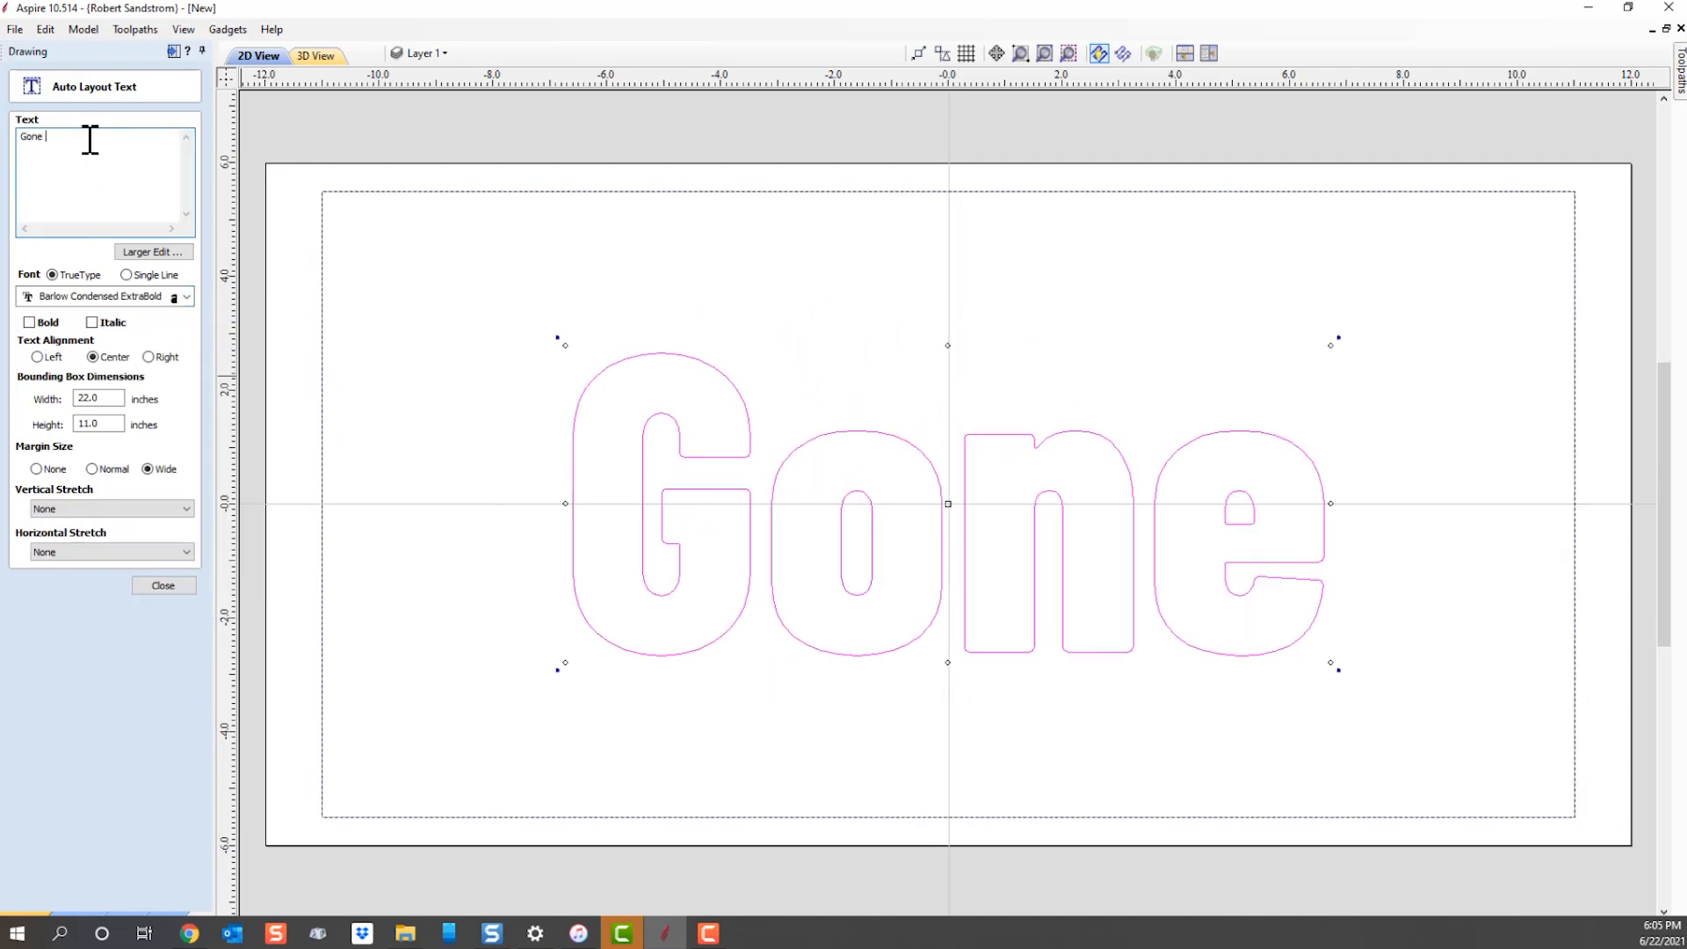
{"action": "type", "text": "Fishin'"}
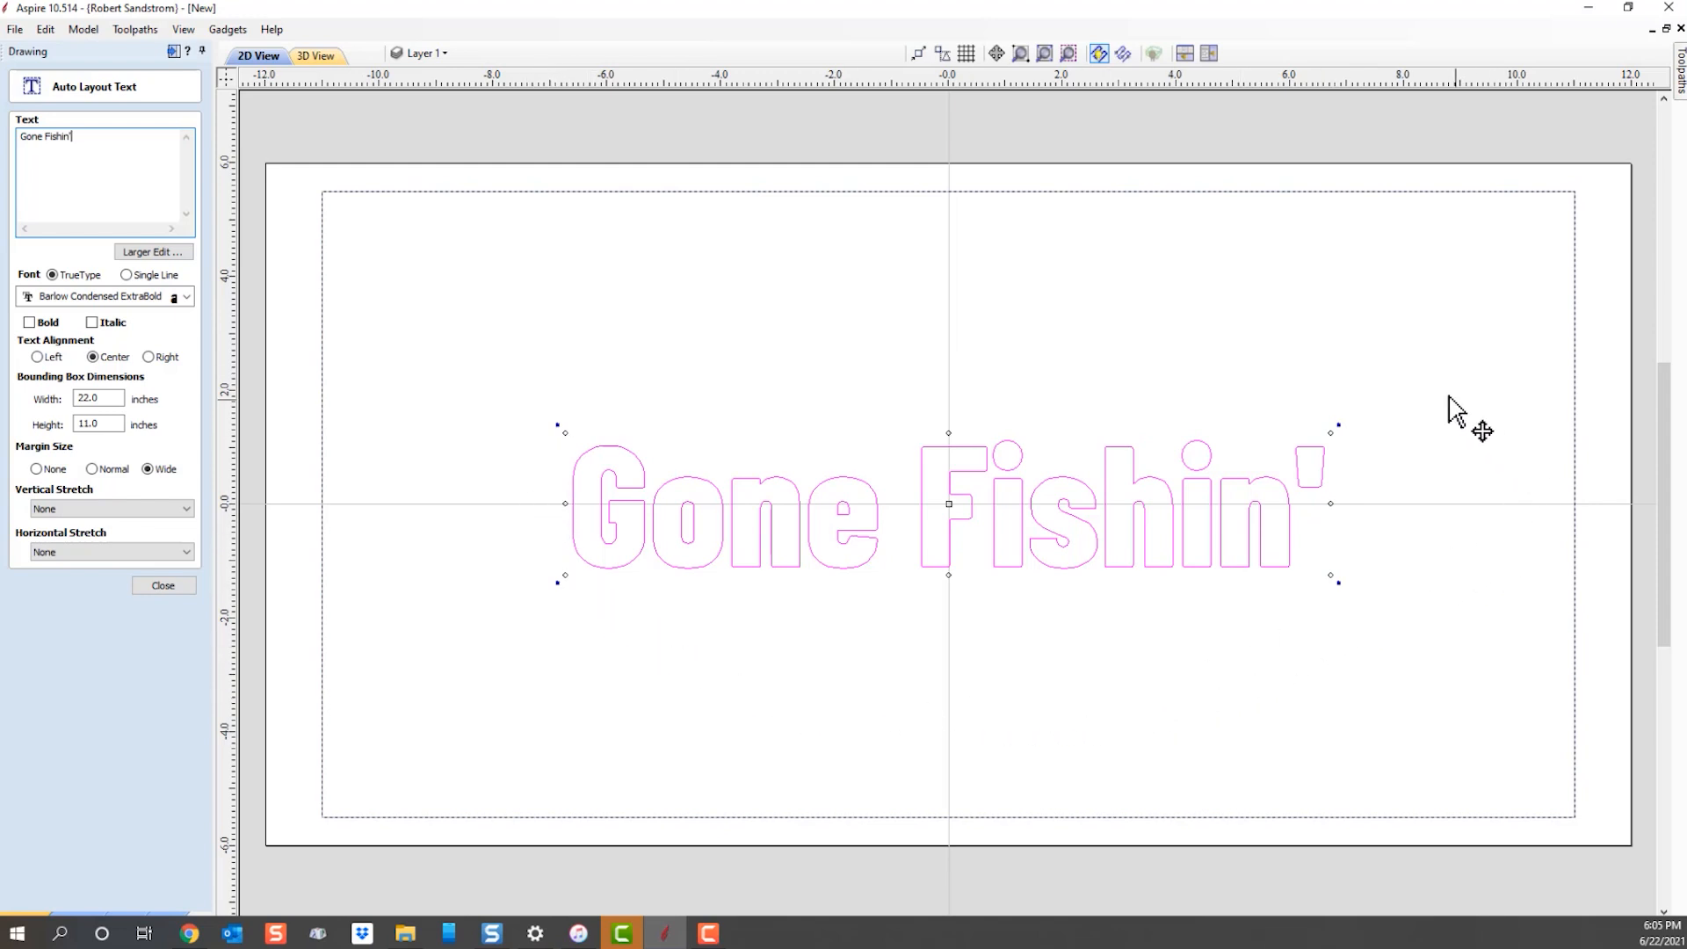
{"action": "key", "text": "Escape"}
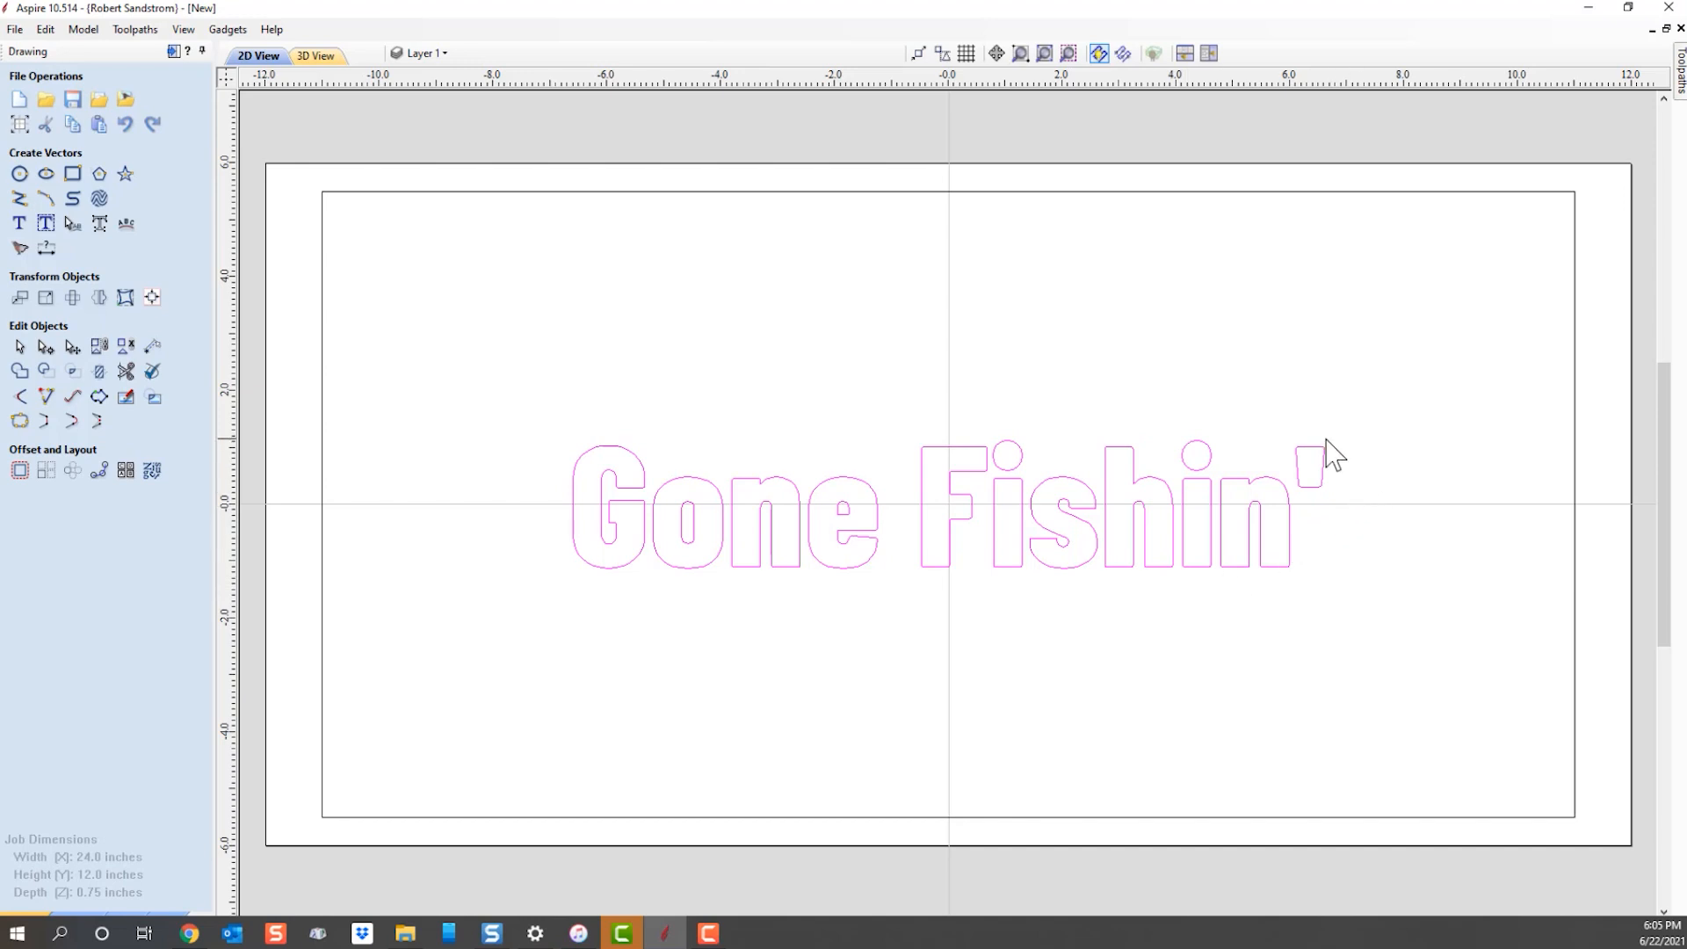
Try centering the "Gone Fishin'" text on the material, and undo that alignment.
{"action": "key", "text": "ctrl+z"}
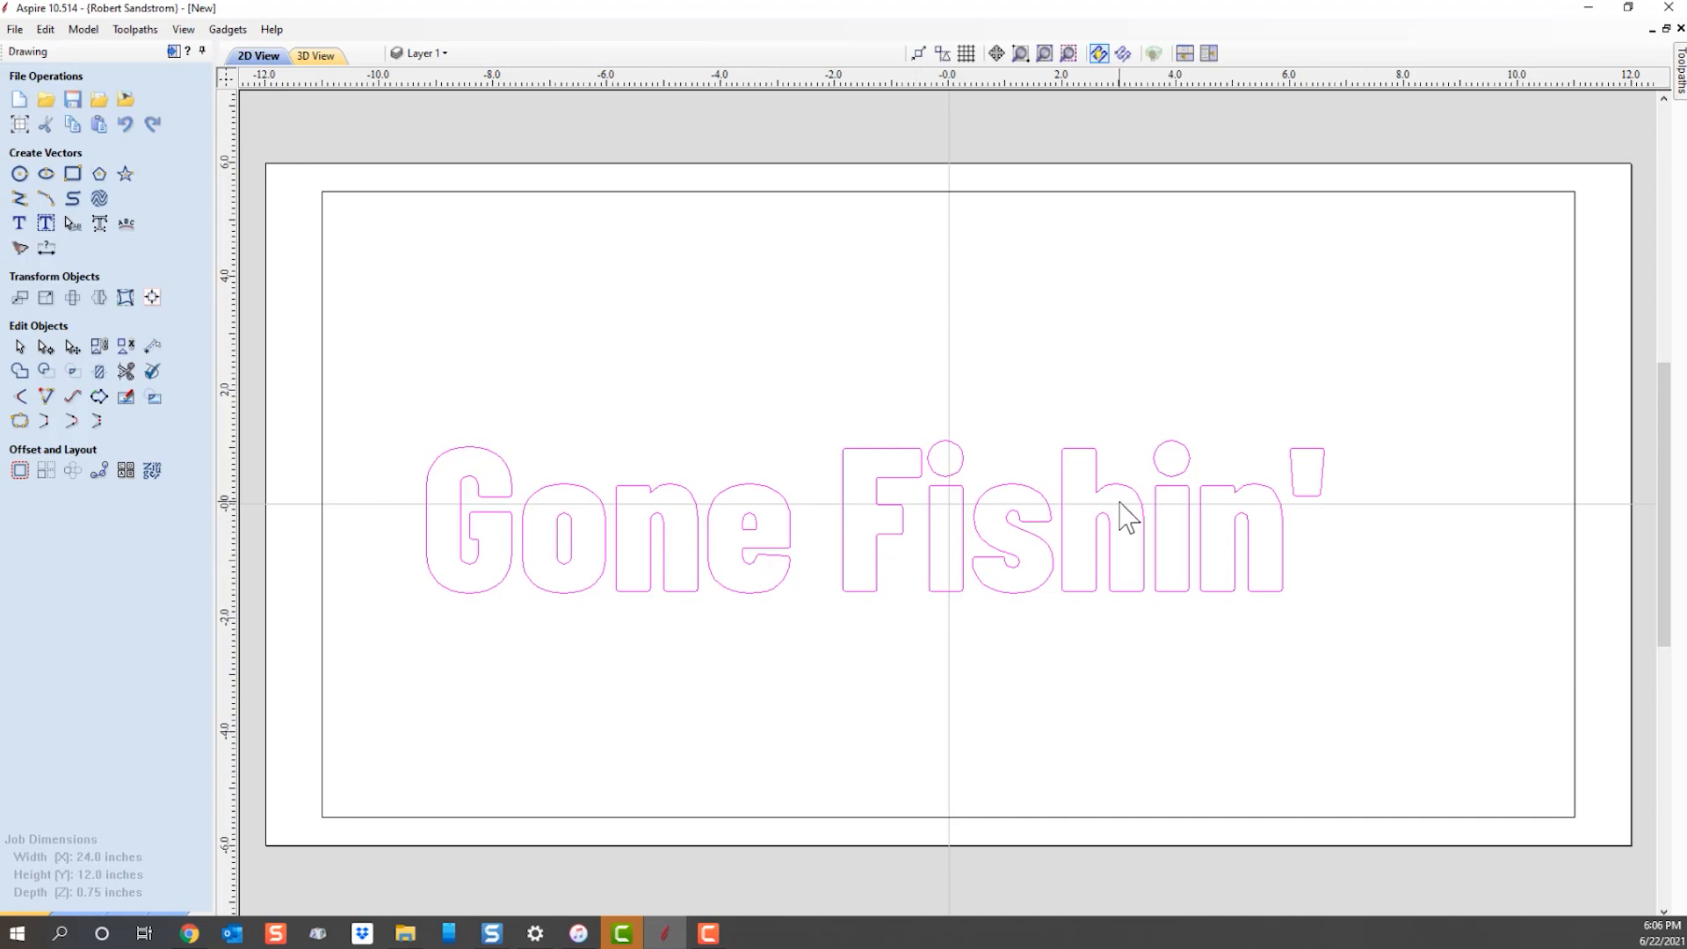
{"action": "left_click", "coordinate": [904, 535]}
{"action": "left_click", "coordinate": [152, 297]}
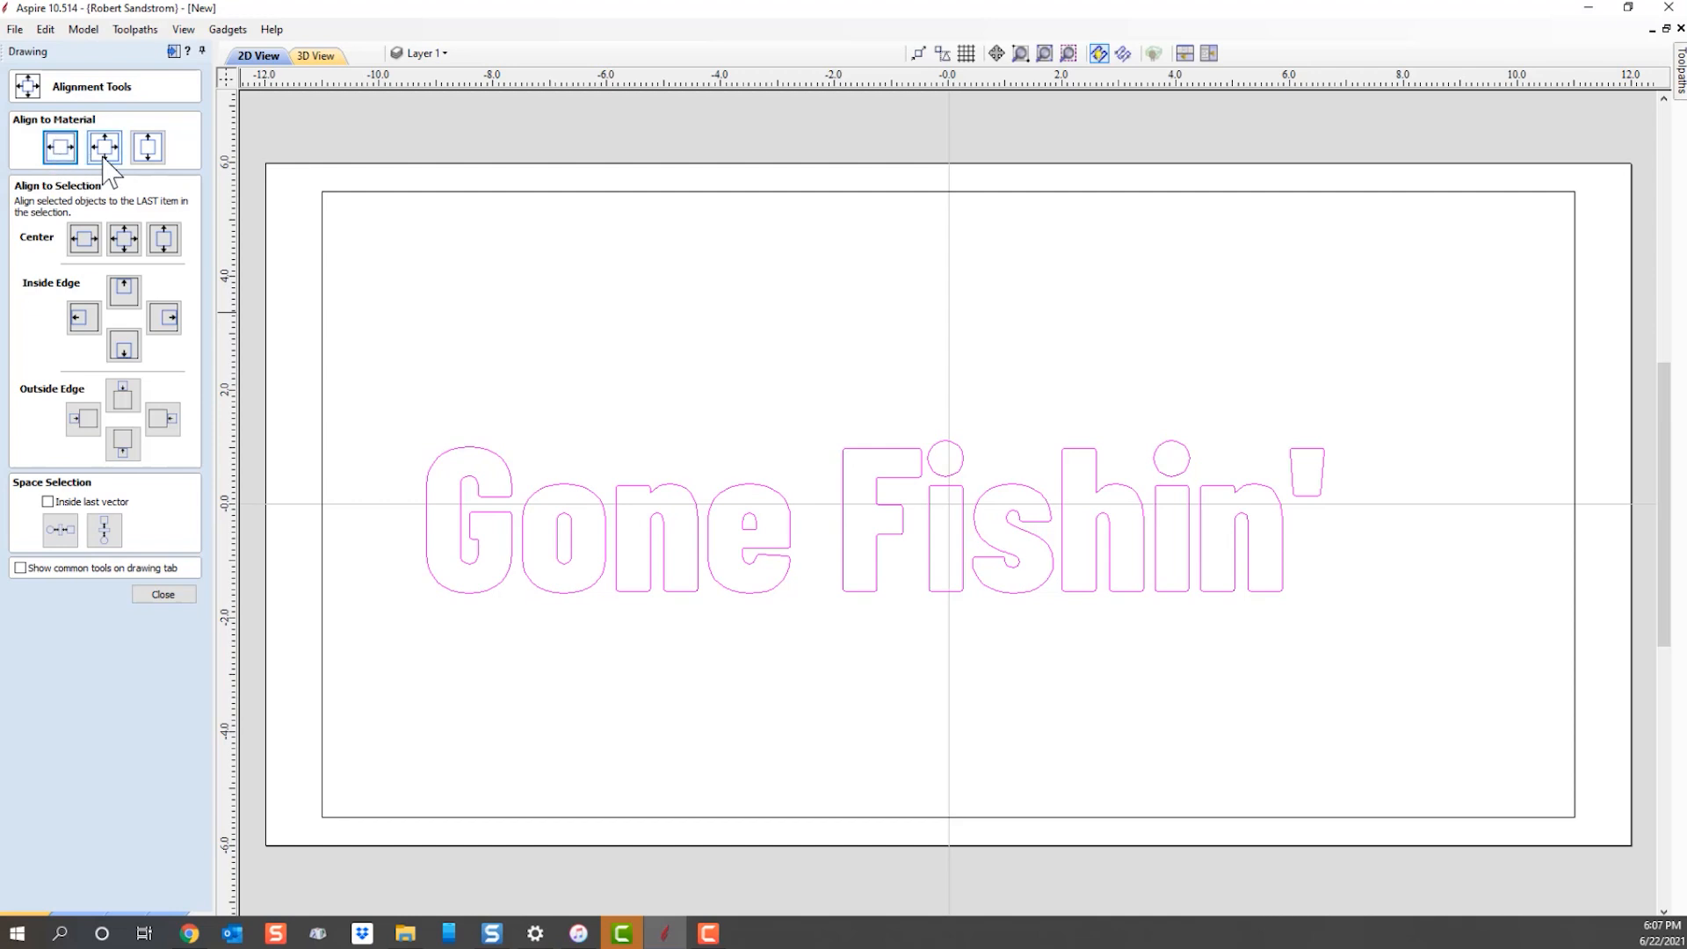
{"action": "left_click", "coordinate": [106, 151]}
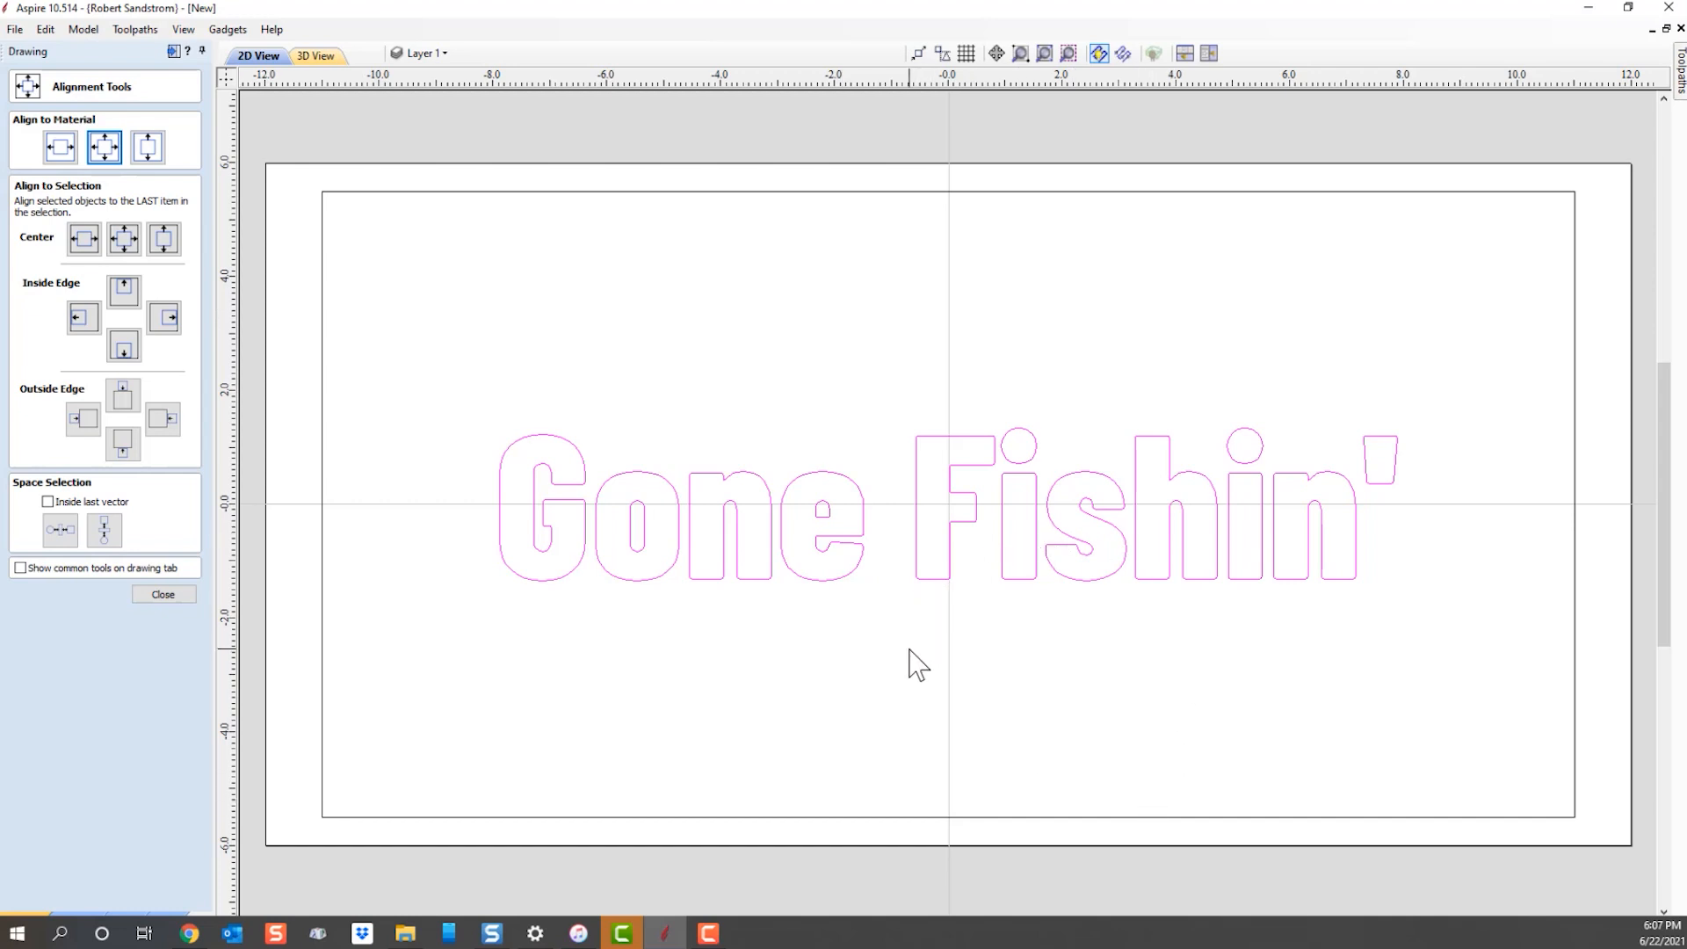
{"action": "key", "text": "ctrl+z"}
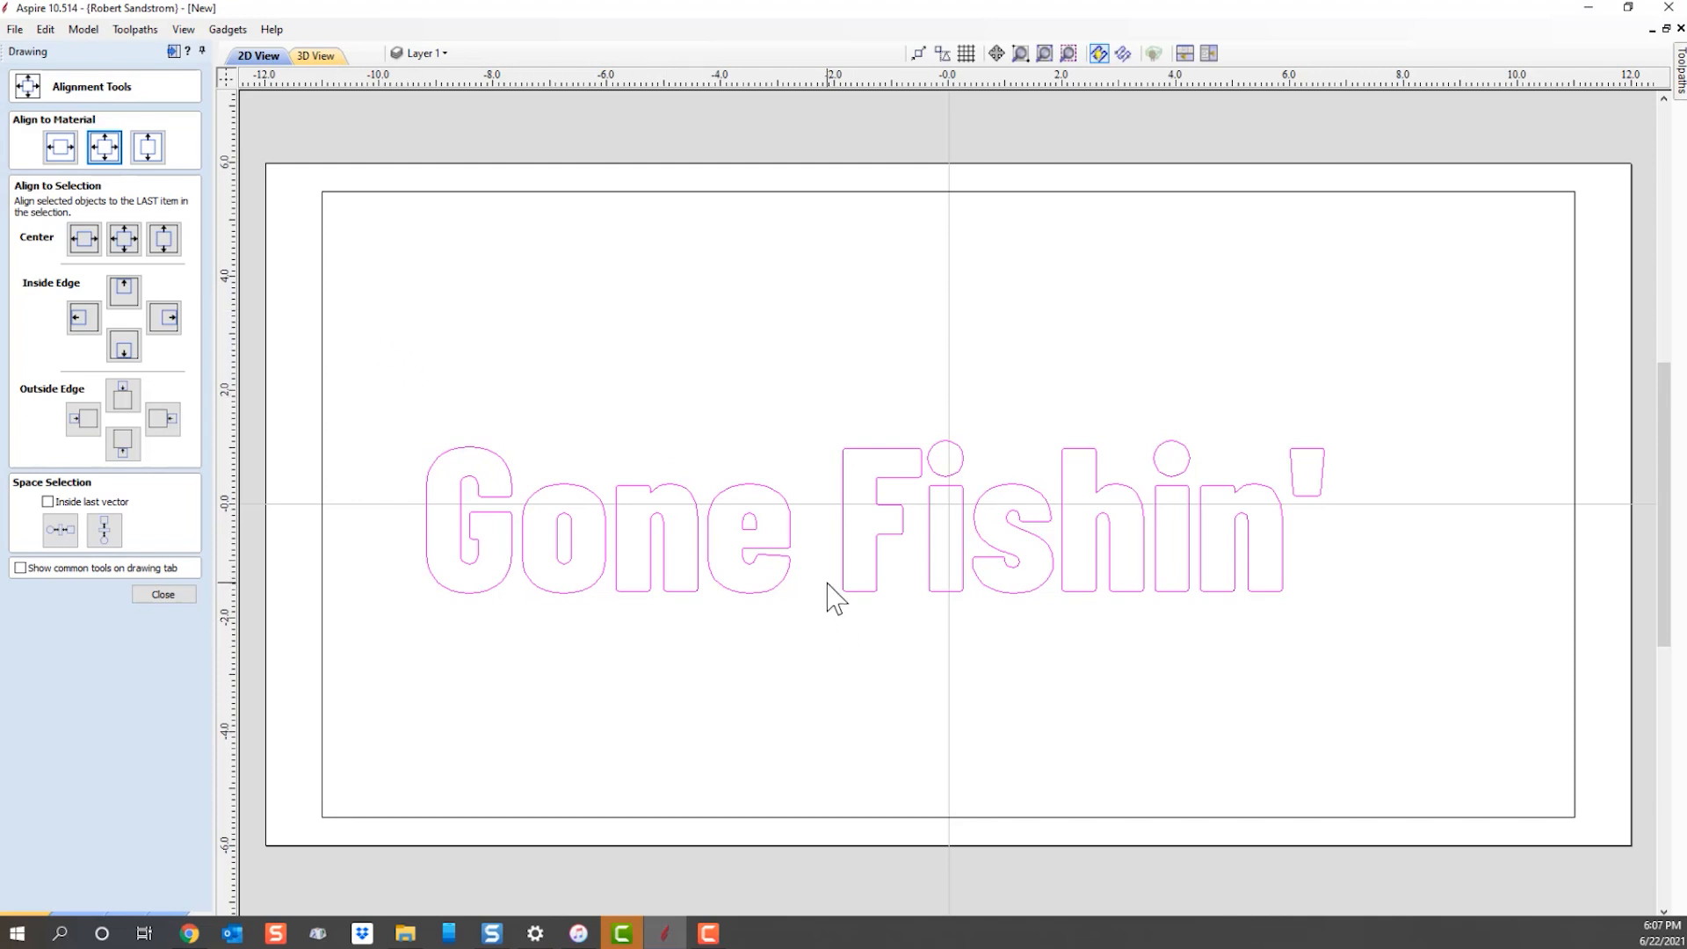
Center the "Gone Fishin'" text both ways within the border rectangle using the selection alignment, and clear the selection.
{"action": "left_click", "coordinate": [324, 392], "text": "shift"}
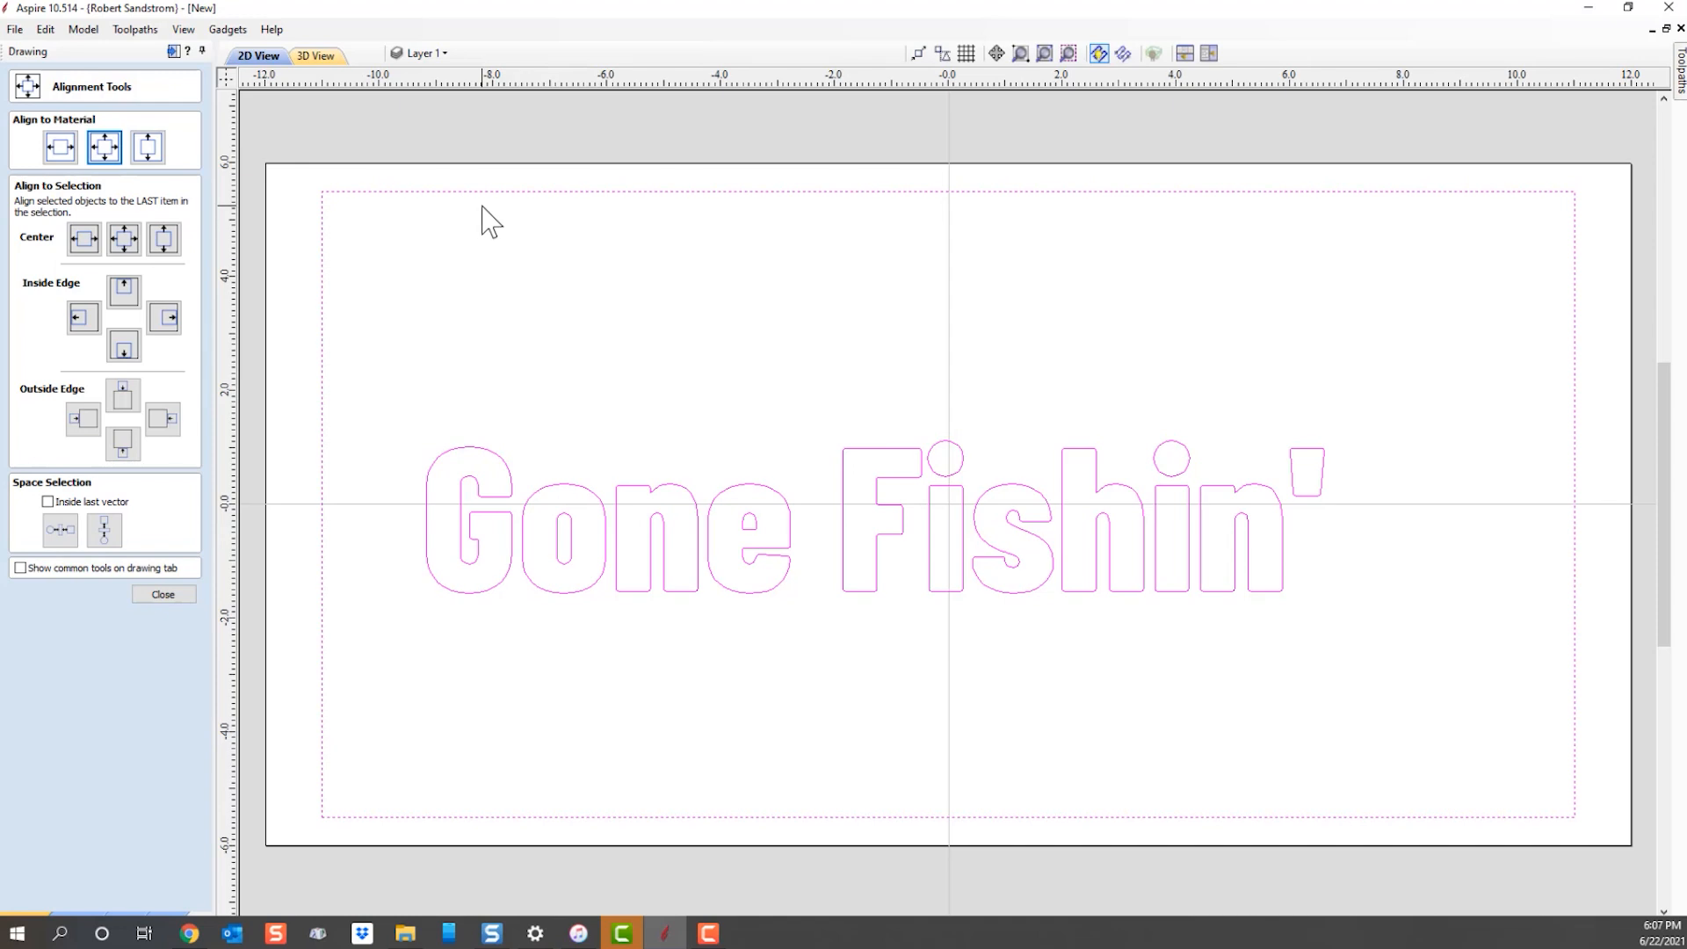
{"action": "left_click", "coordinate": [127, 246]}
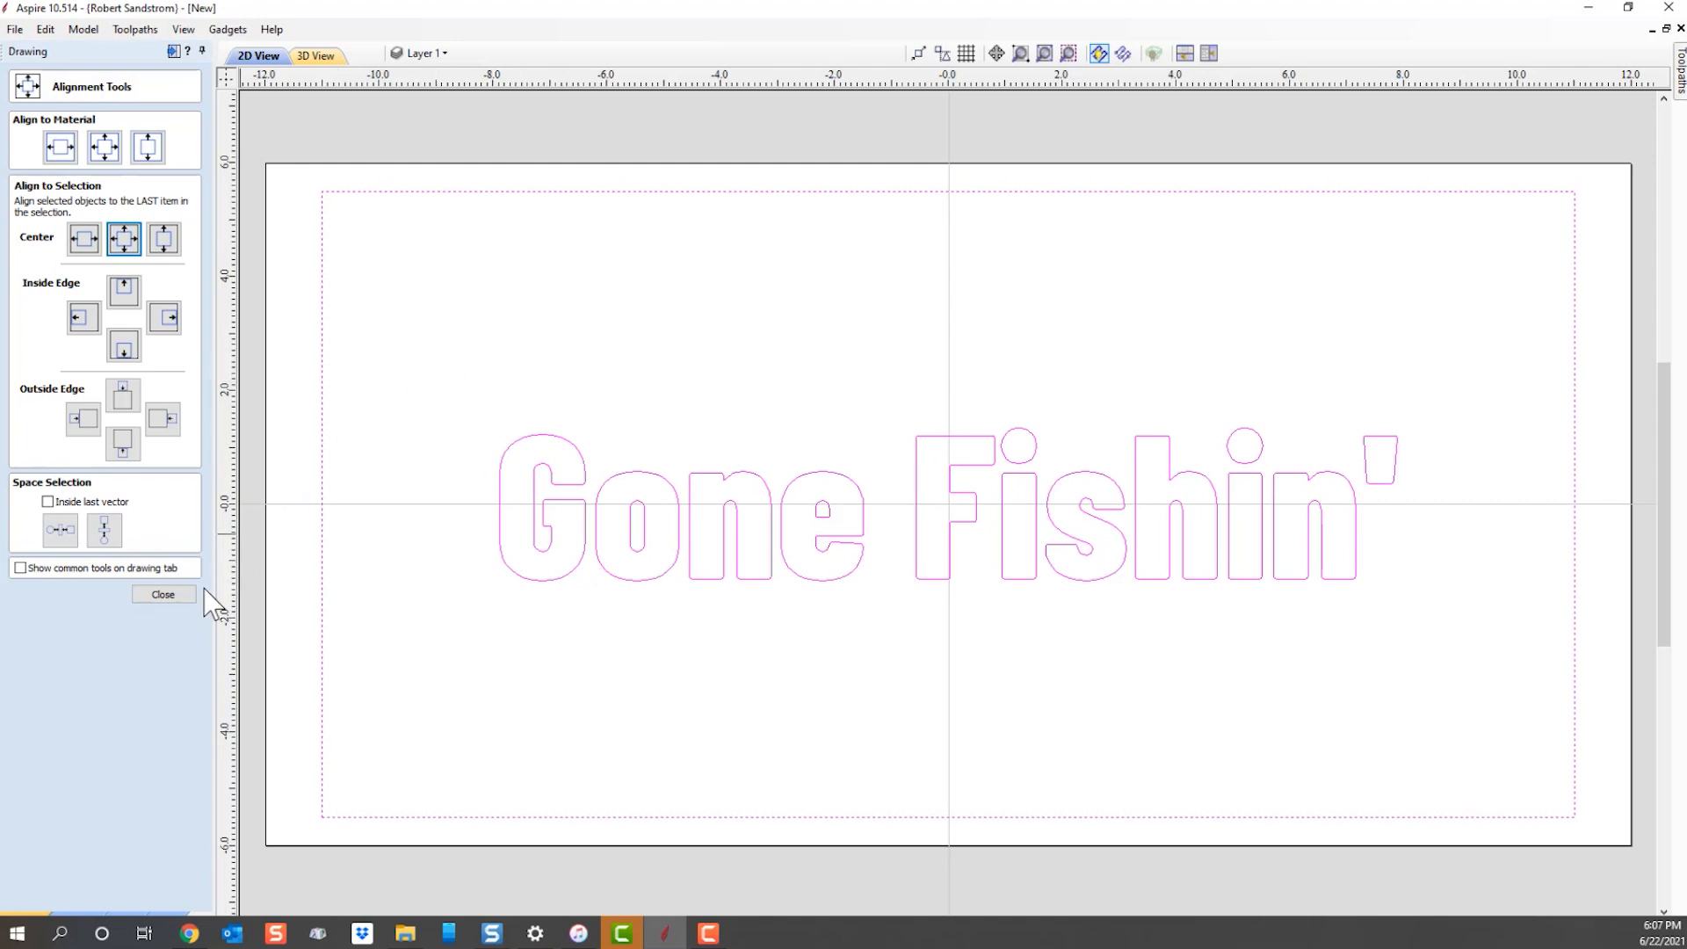
{"action": "left_click", "coordinate": [162, 595]}
{"action": "left_click", "coordinate": [292, 611]}
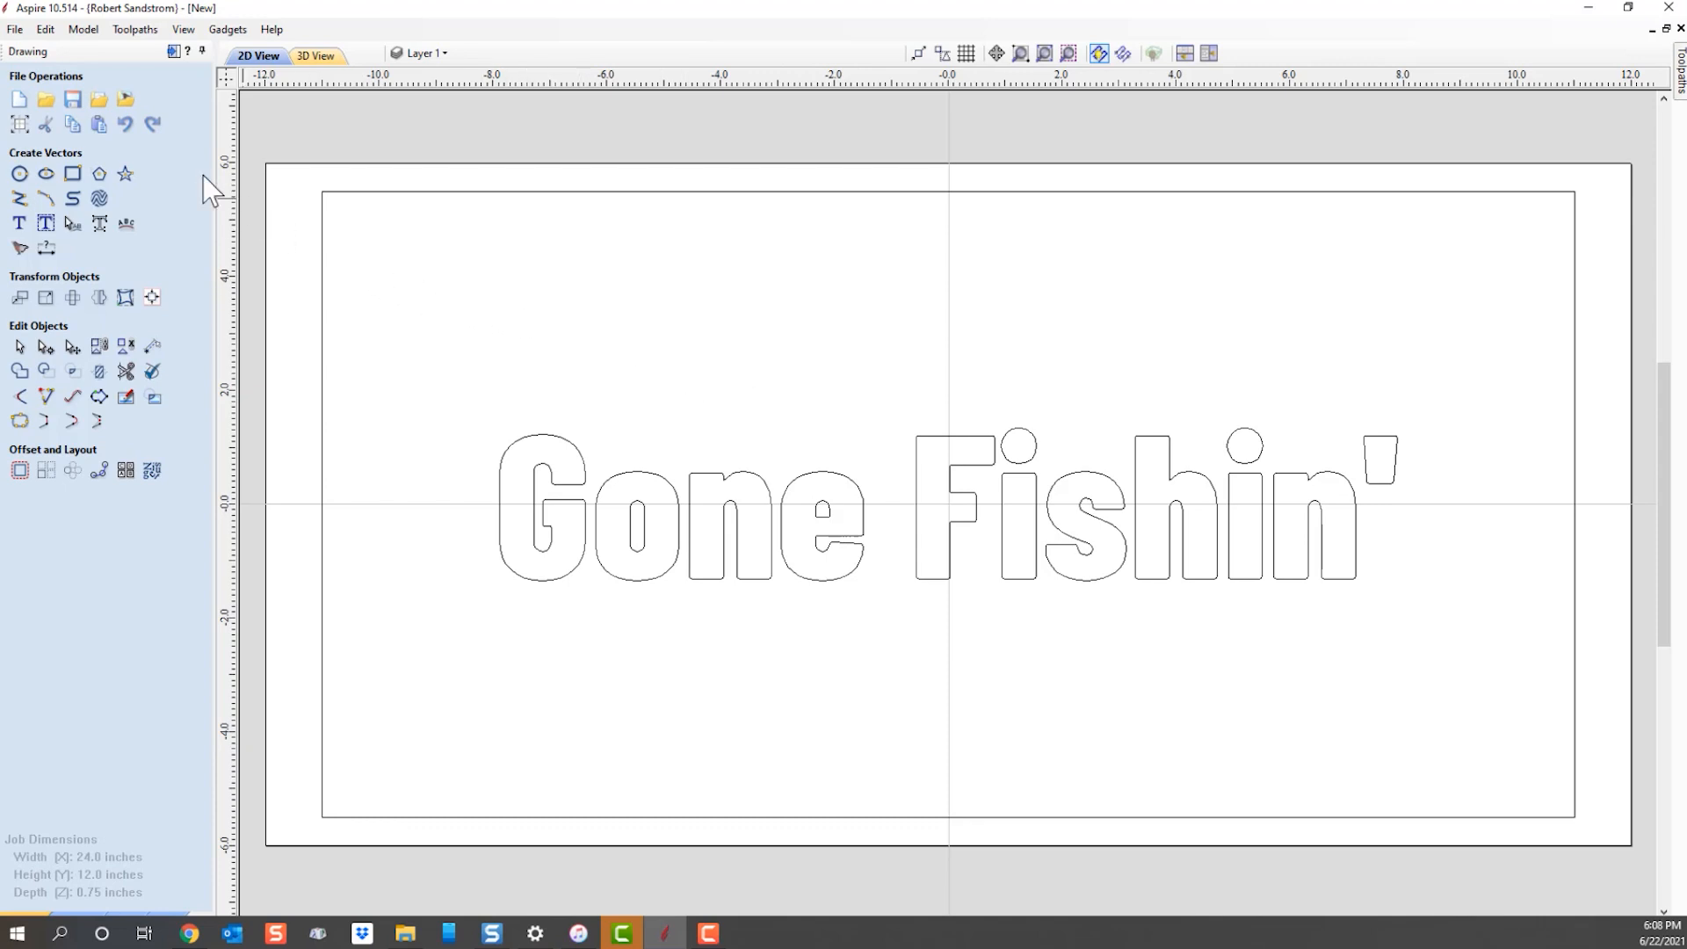
Import "fishing w worm.svg" from the CNC Vectors folder and group the imported vectors.
{"action": "left_click", "coordinate": [99, 100]}
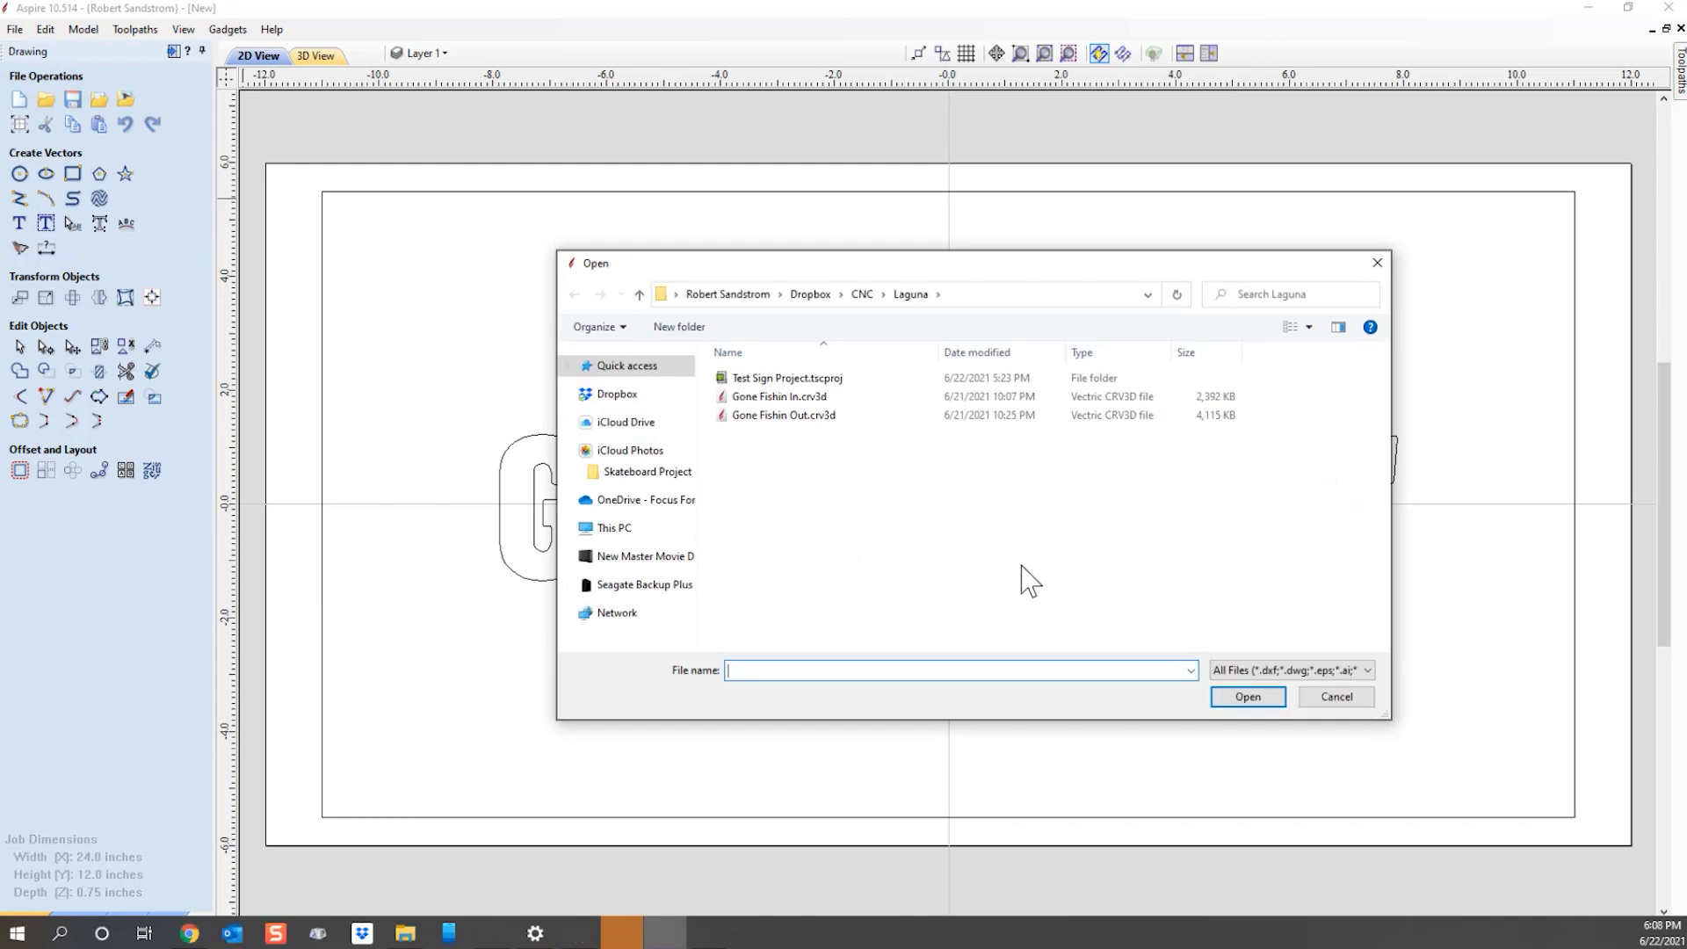
{"action": "left_click", "coordinate": [864, 295]}
{"action": "left_click_drag", "start_coordinate": [1375, 443], "coordinate": [1374, 531]}
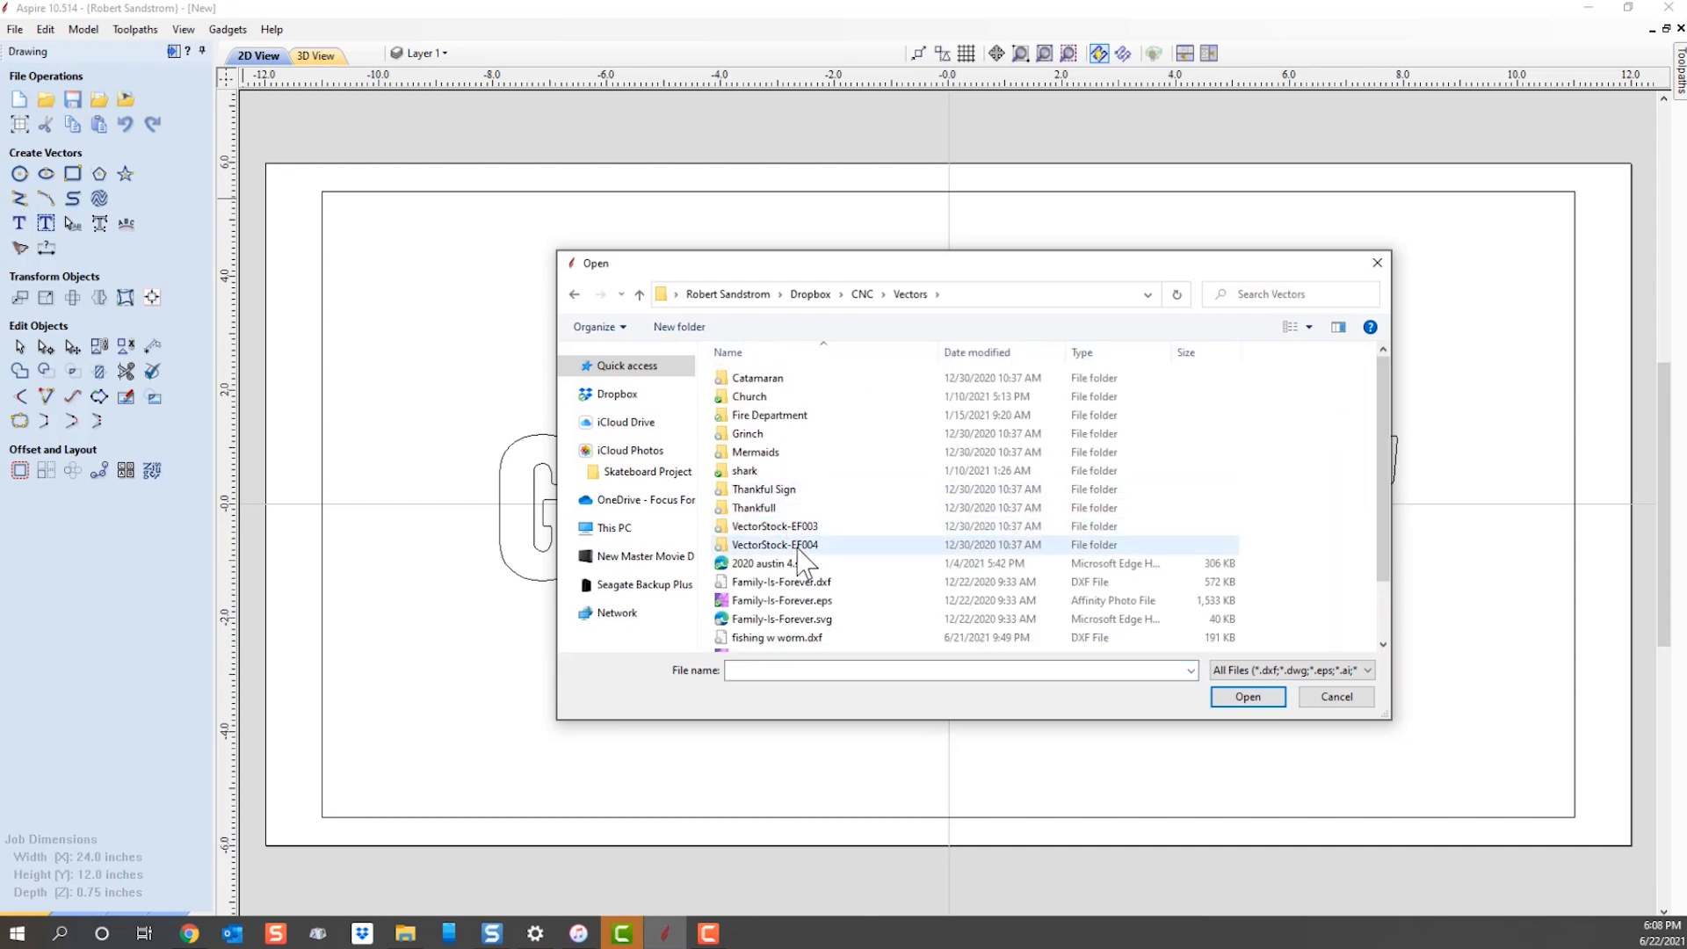
{"action": "scroll", "coordinate": [773, 519], "scroll_direction": "down", "scroll_amount": 1}
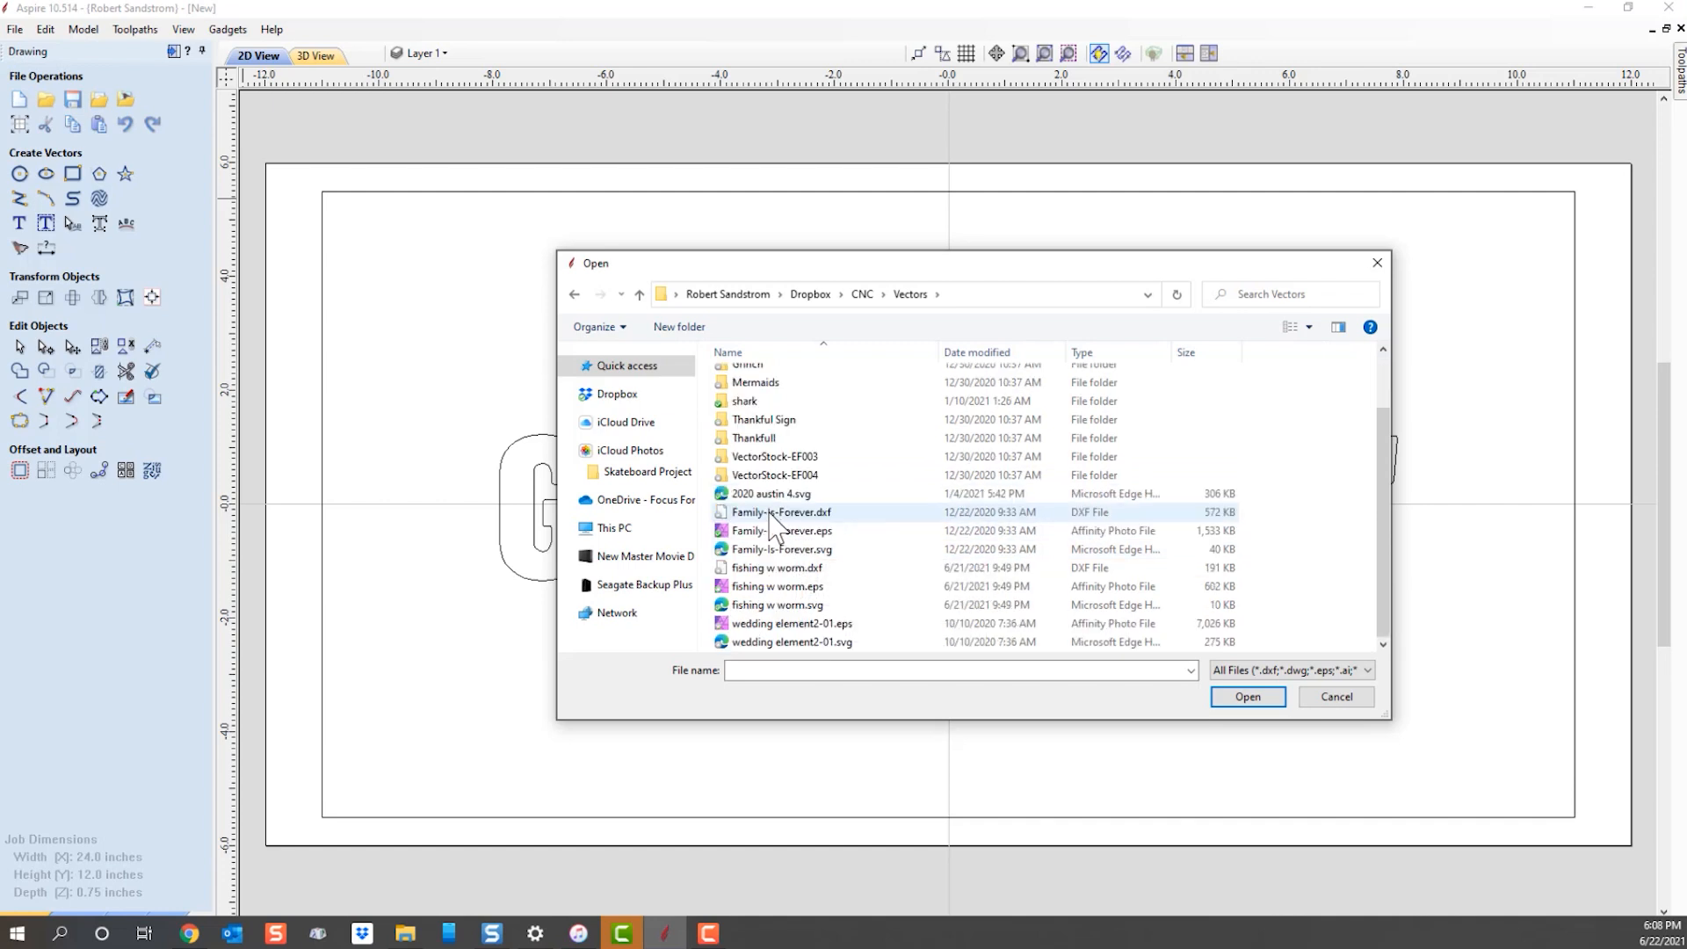
{"action": "left_click", "coordinate": [774, 605]}
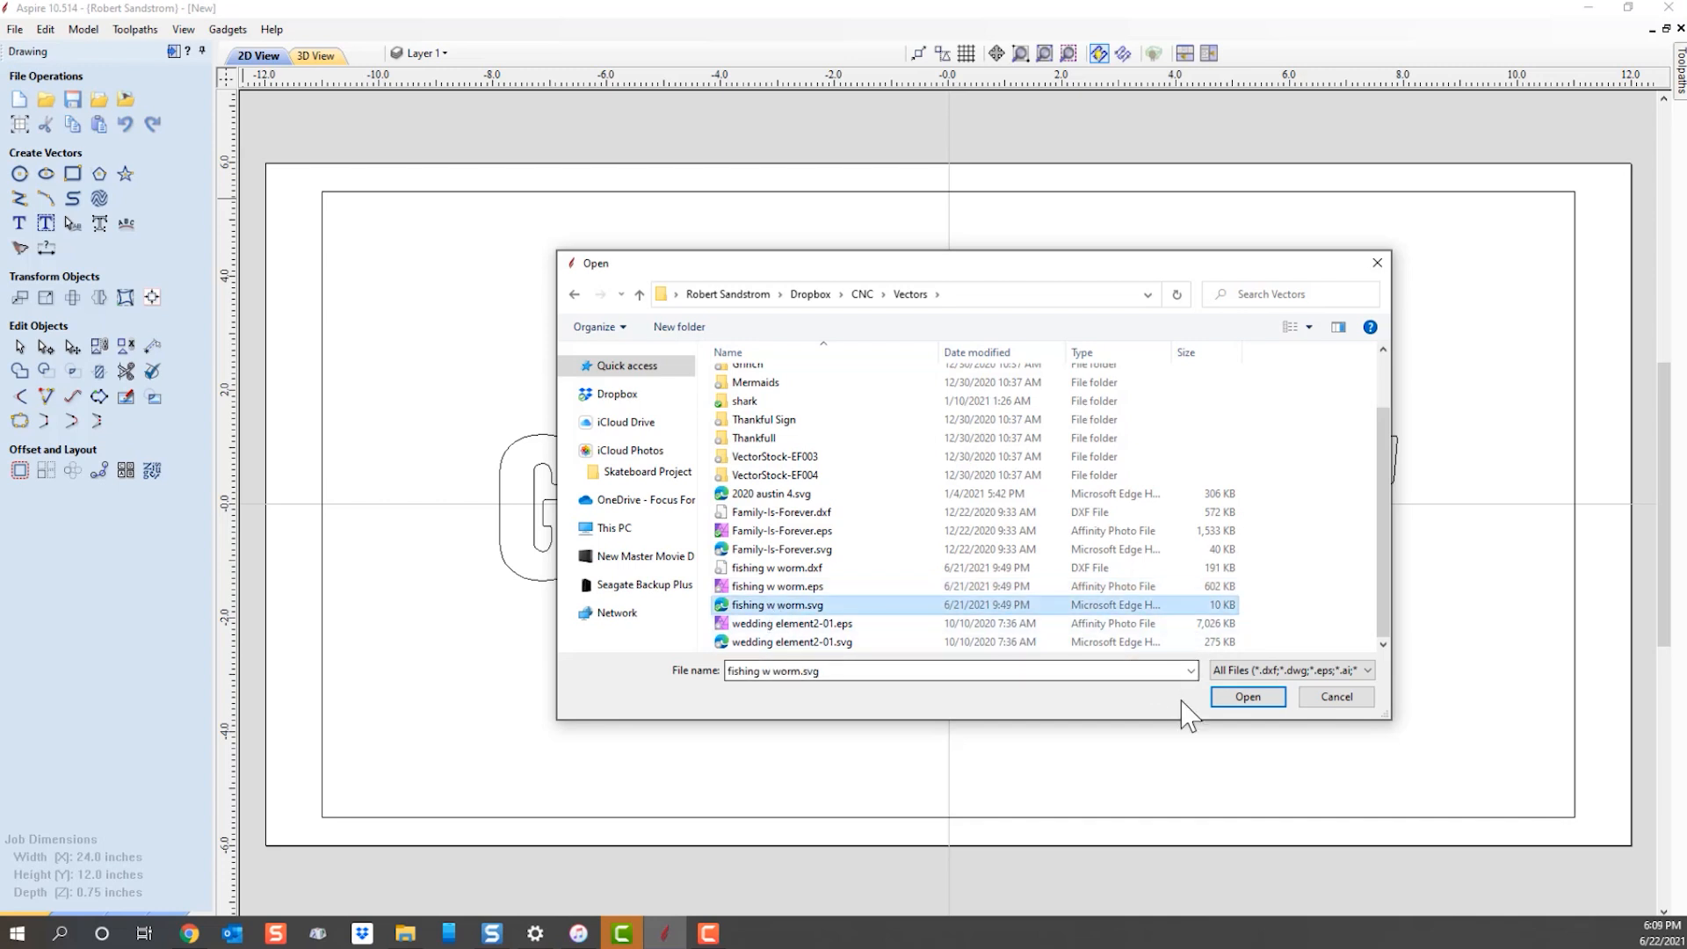
{"action": "left_click", "coordinate": [1247, 697]}
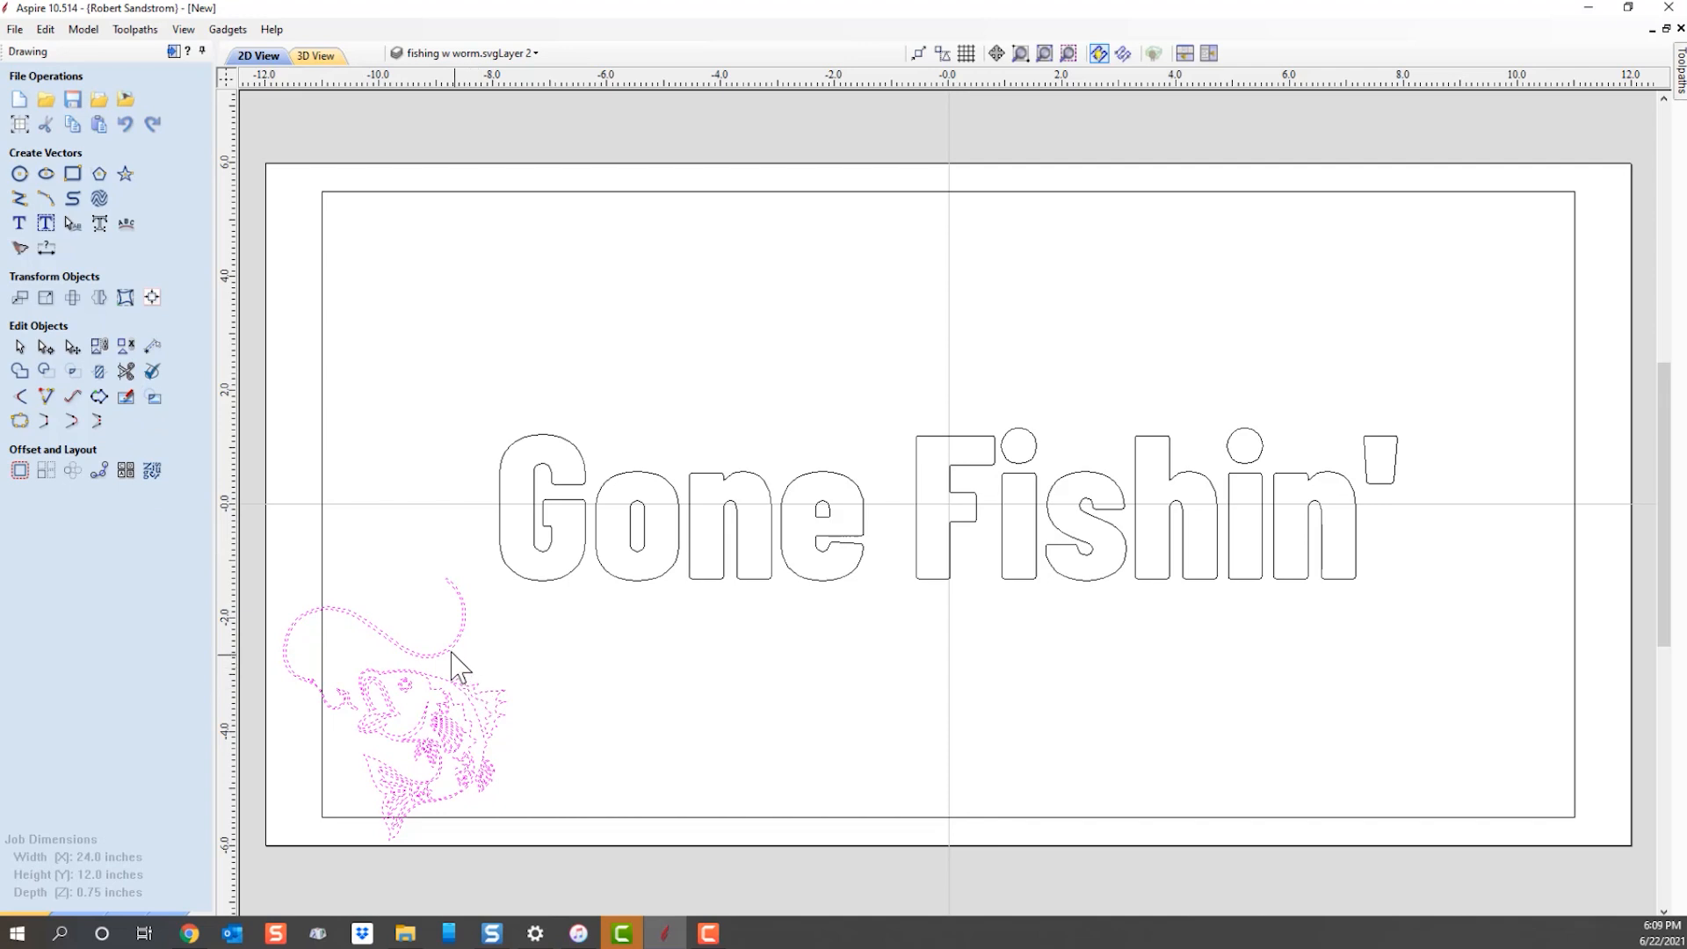
{"action": "left_click", "coordinate": [101, 348]}
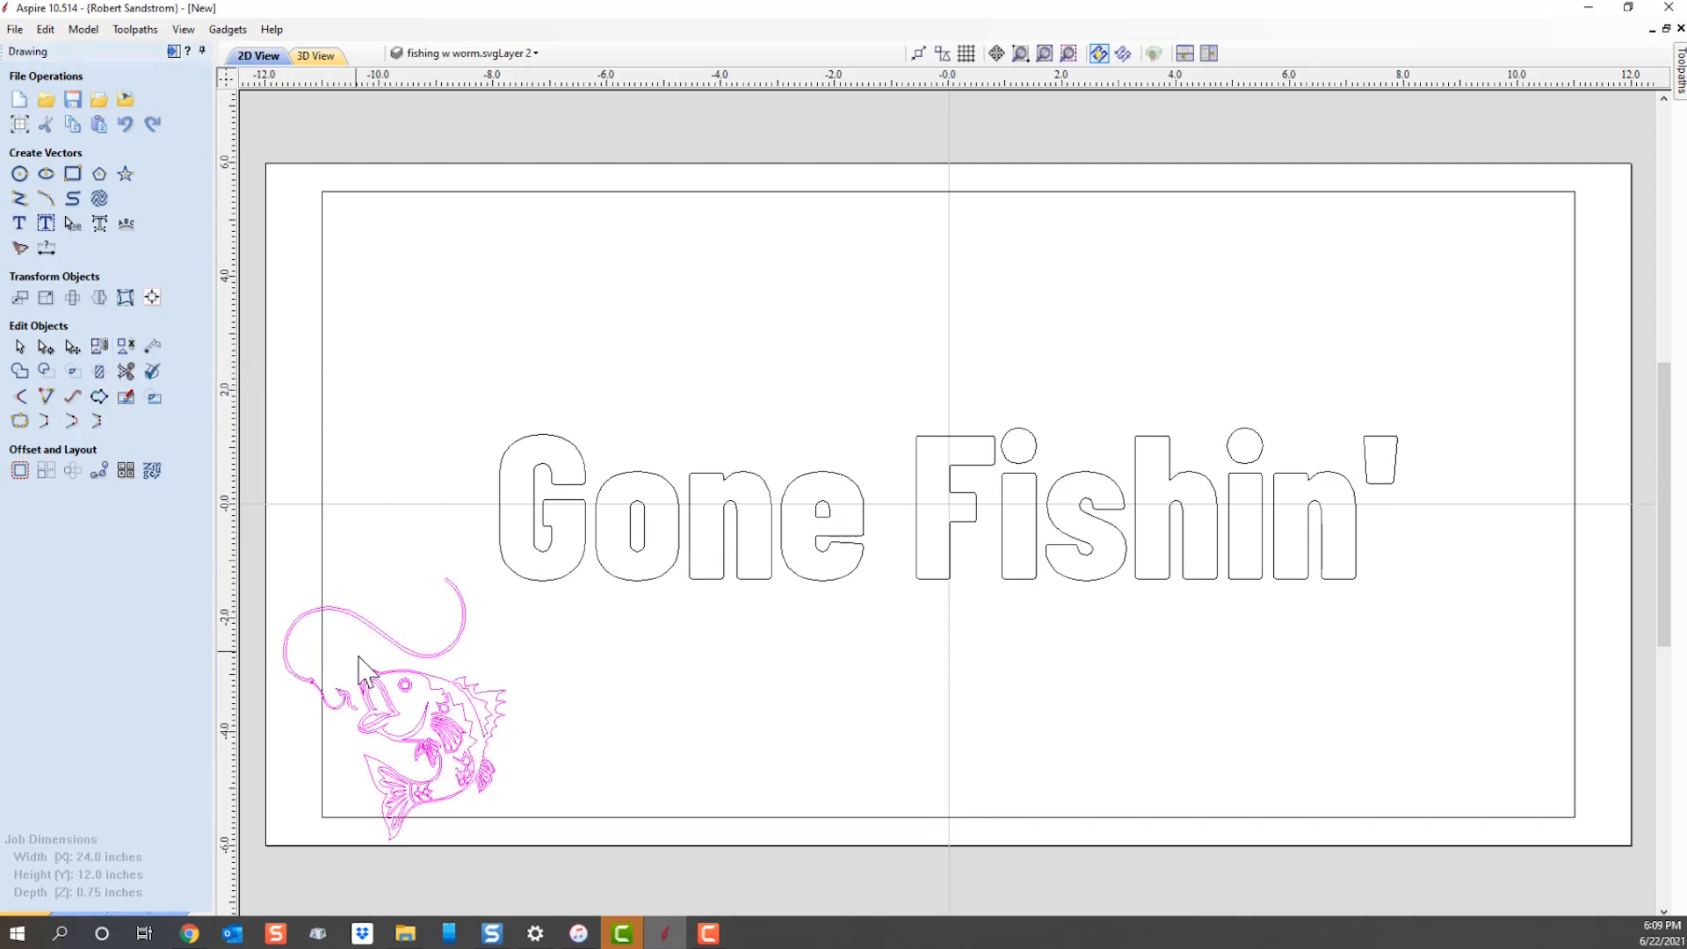
Enlarge the fish artwork to about 9 inches tall and place it over the end of the text, inside the border's right side.
{"action": "left_click_drag", "start_coordinate": [397, 678], "coordinate": [1411, 429]}
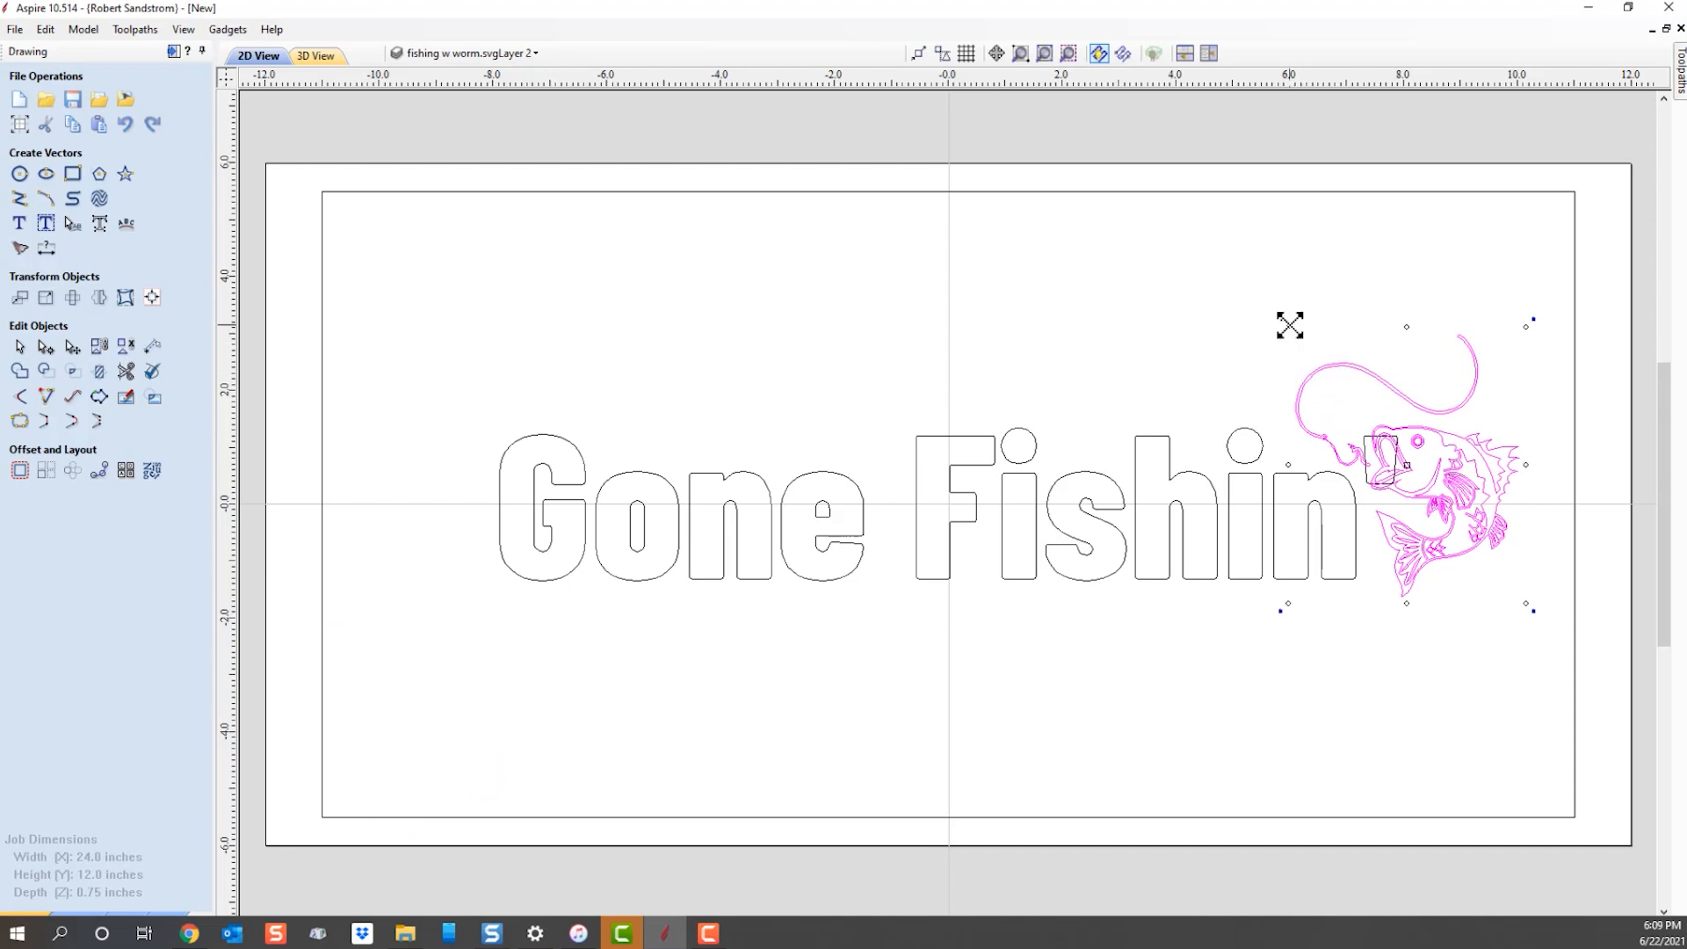
{"action": "left_click_drag", "start_coordinate": [1289, 328], "coordinate": [1112, 258]}
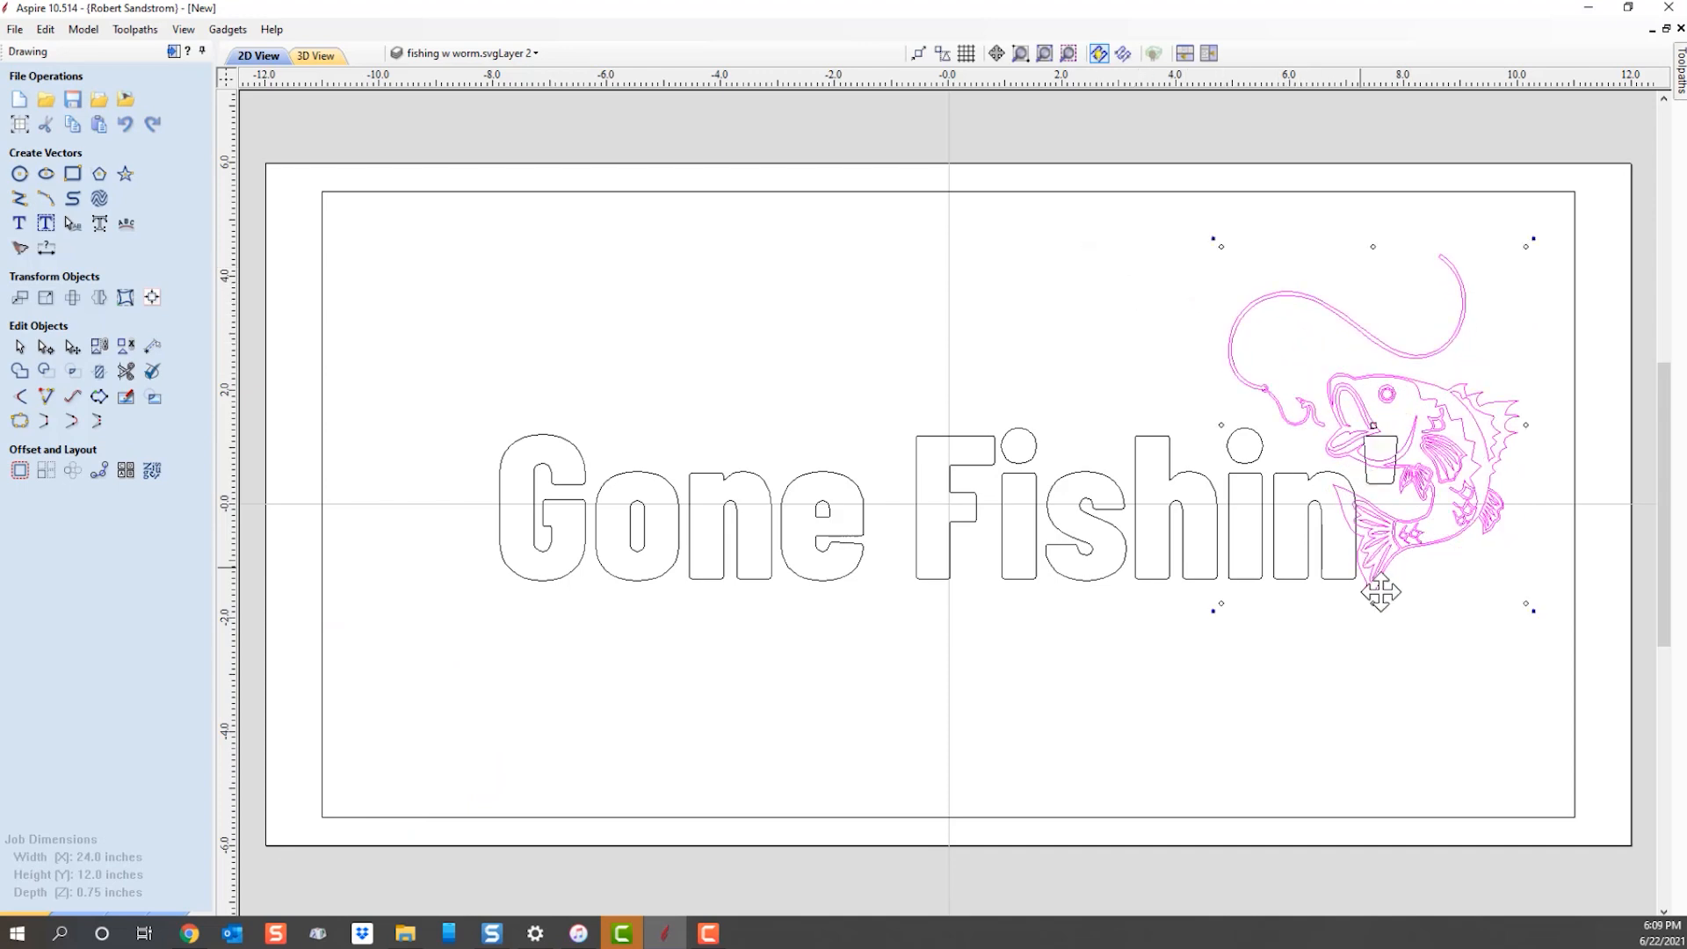
{"action": "left_click_drag", "start_coordinate": [1220, 605], "coordinate": [1125, 717]}
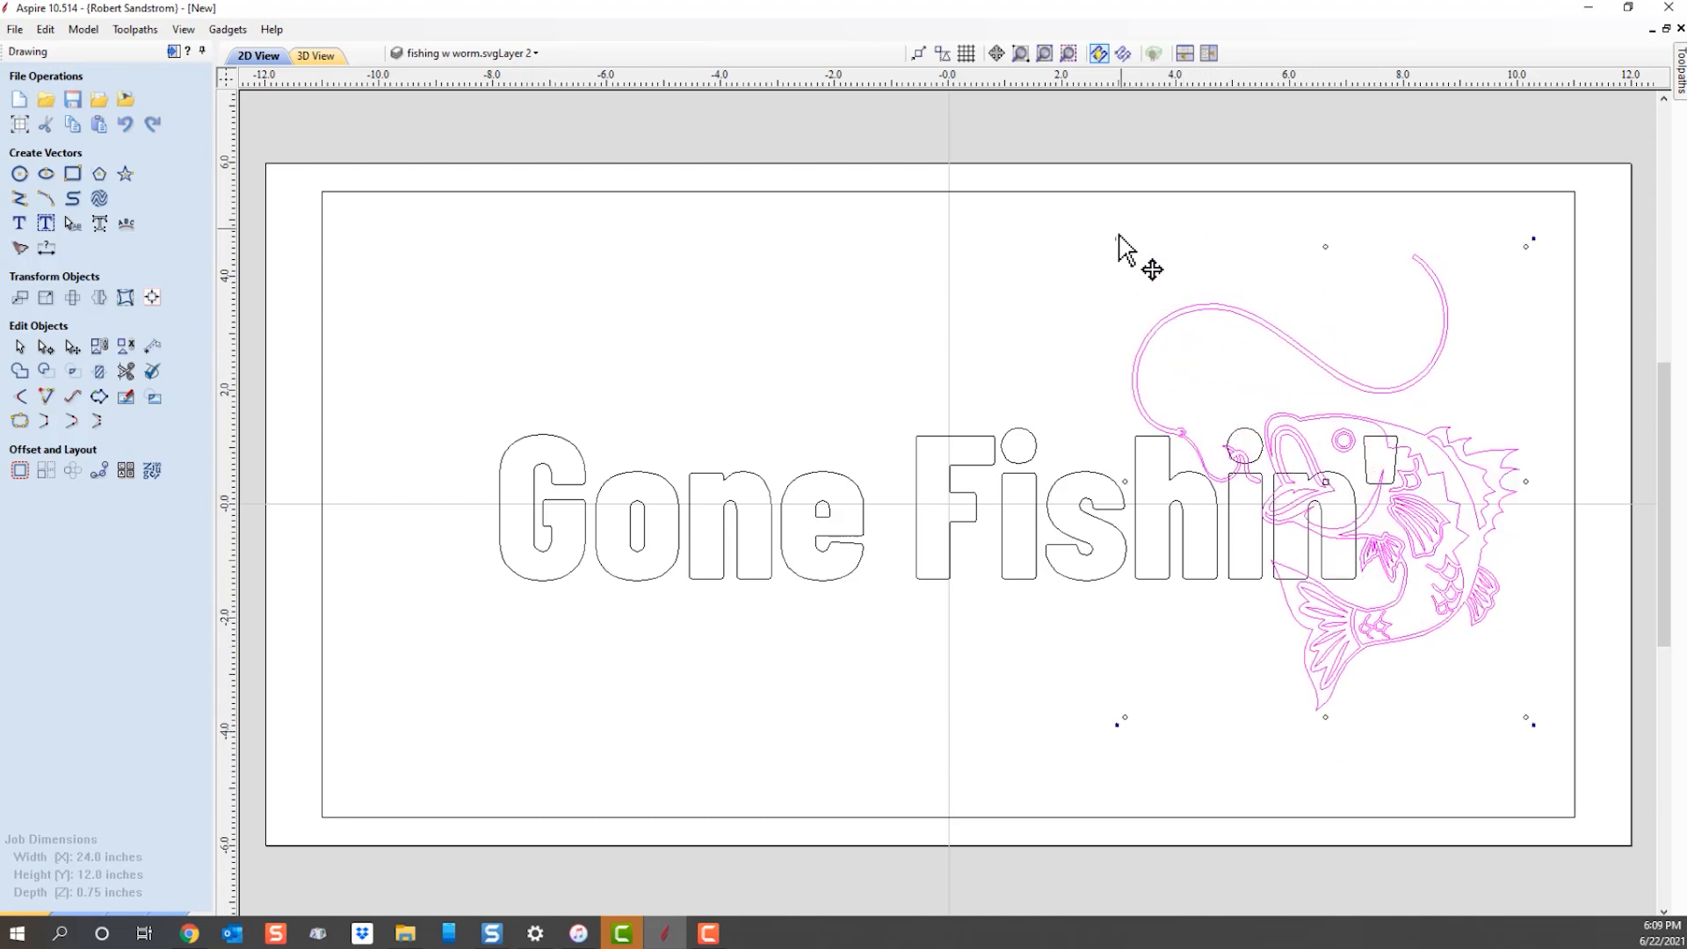
{"action": "mouse_move", "coordinate": [1127, 246]}
{"action": "left_mouse_down"}
{"action": "mouse_move", "coordinate": [1032, 140]}
{"action": "mouse_move", "coordinate": [1084, 260]}
{"action": "left_mouse_up"}
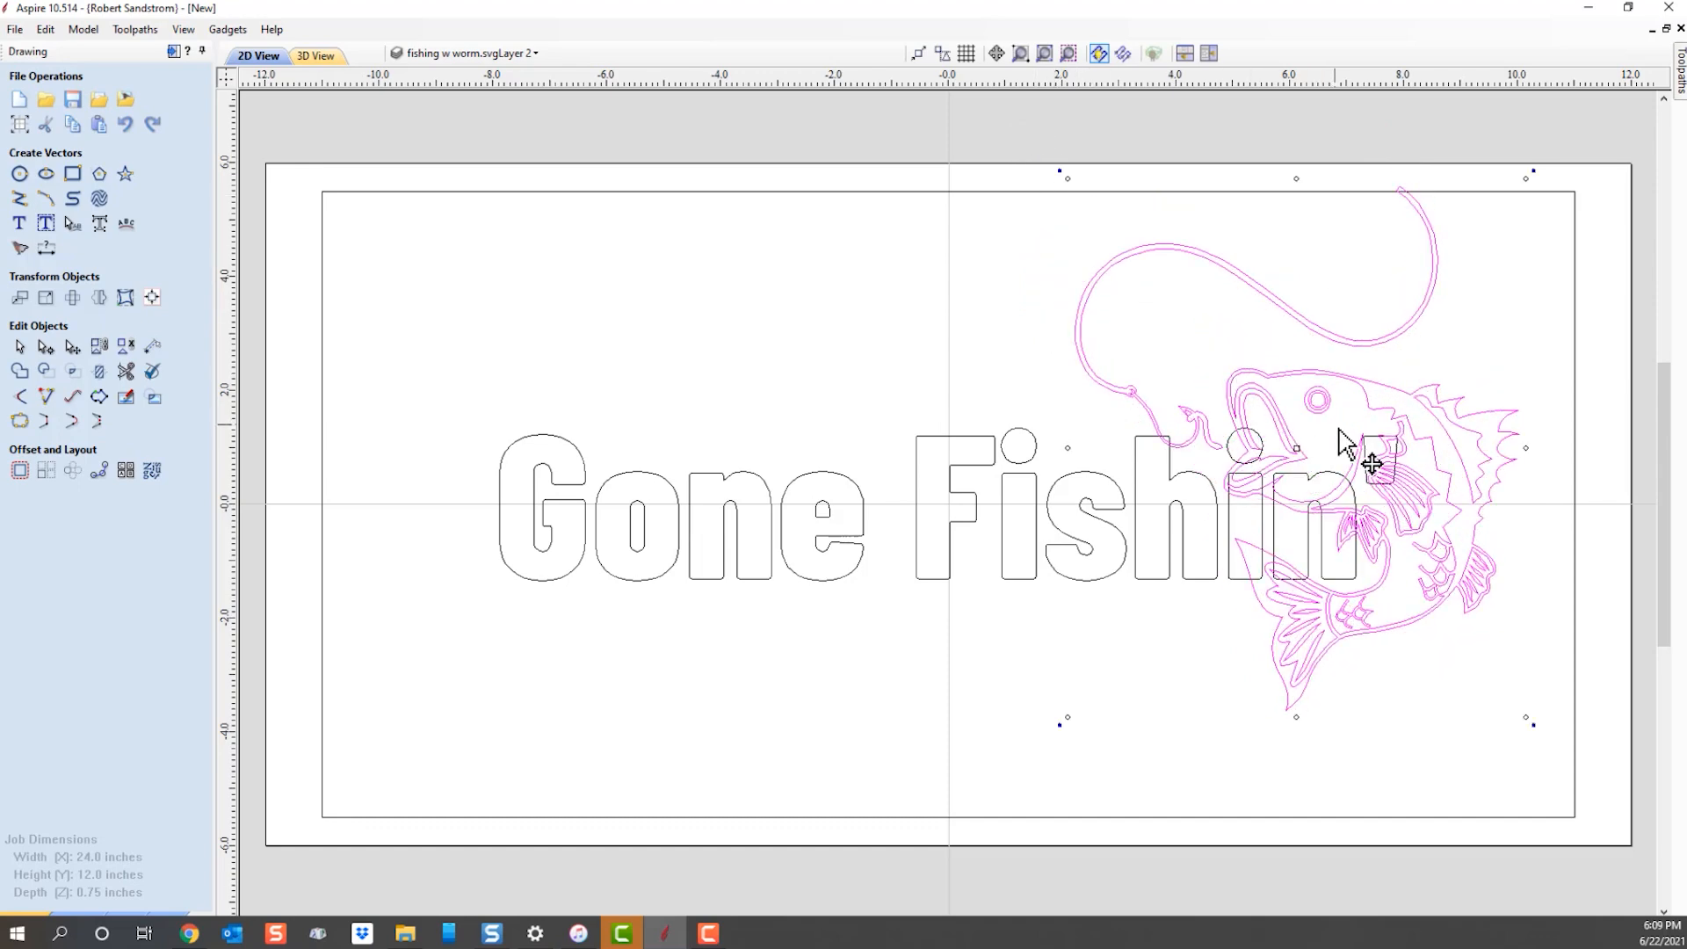
{"action": "left_click", "coordinate": [1310, 463]}
{"action": "left_click_drag", "start_coordinate": [1297, 447], "coordinate": [1320, 504]}
{"action": "left_click", "coordinate": [1067, 622]}
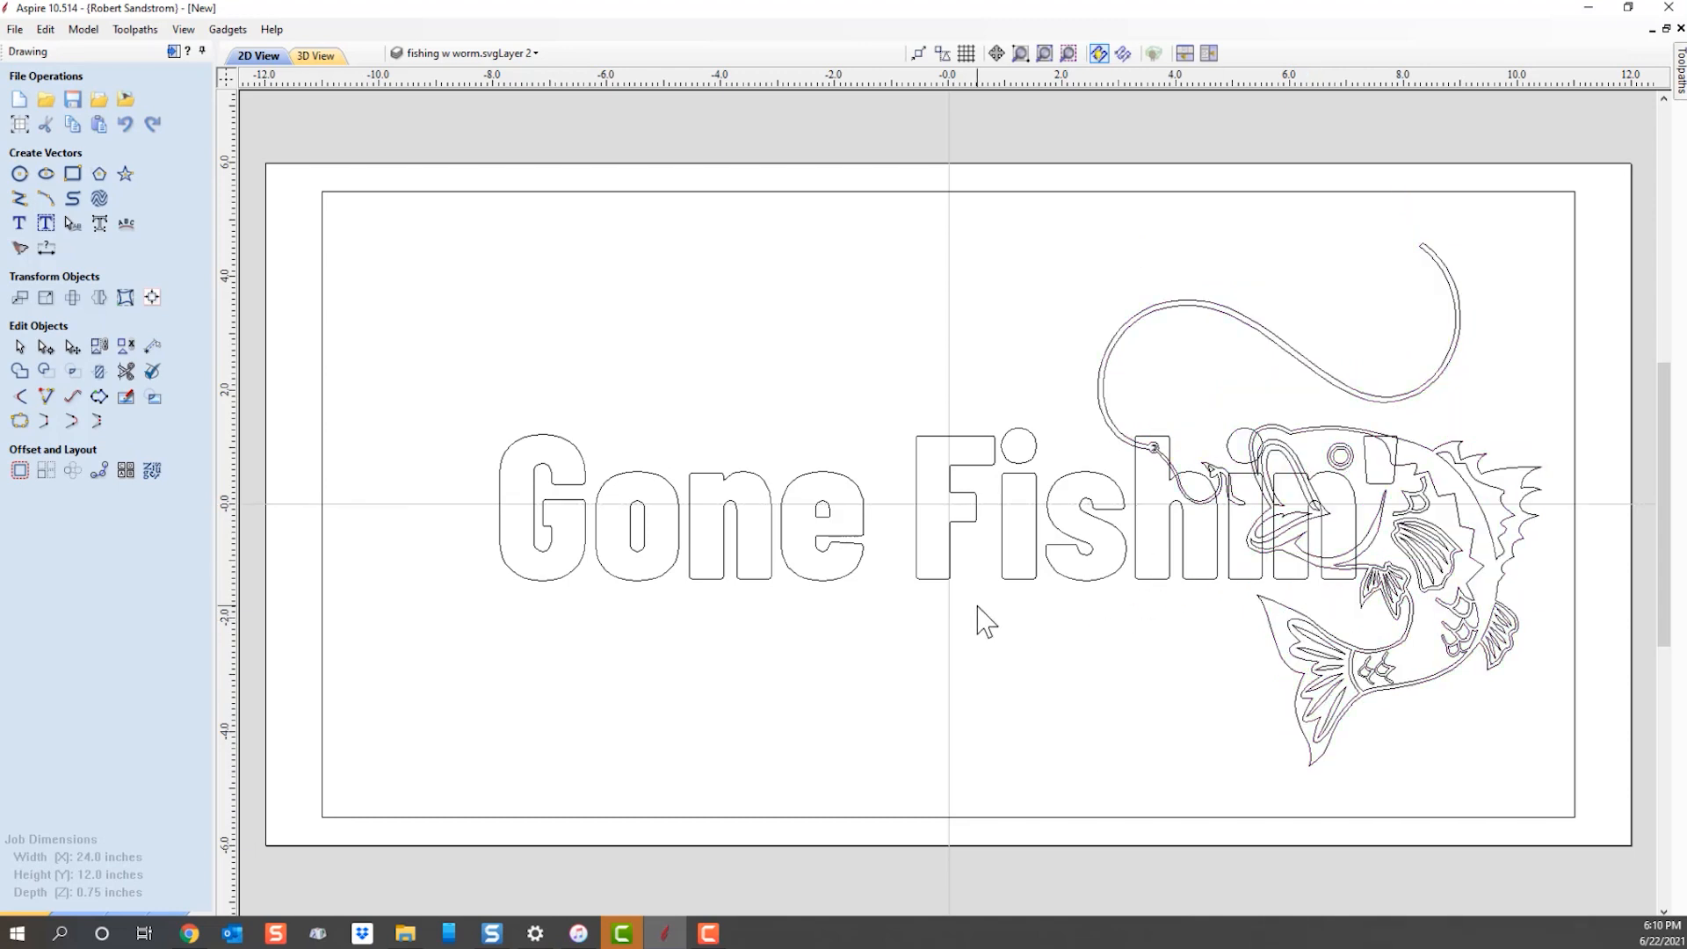
Resize the "Gone Fishin'" text to about 11.5 inches wide and 2.8 inches tall and place it beside the fish, clear of the artwork.
{"action": "left_click", "coordinate": [1004, 568]}
{"action": "left_click_drag", "start_coordinate": [1411, 419], "coordinate": [1174, 453]}
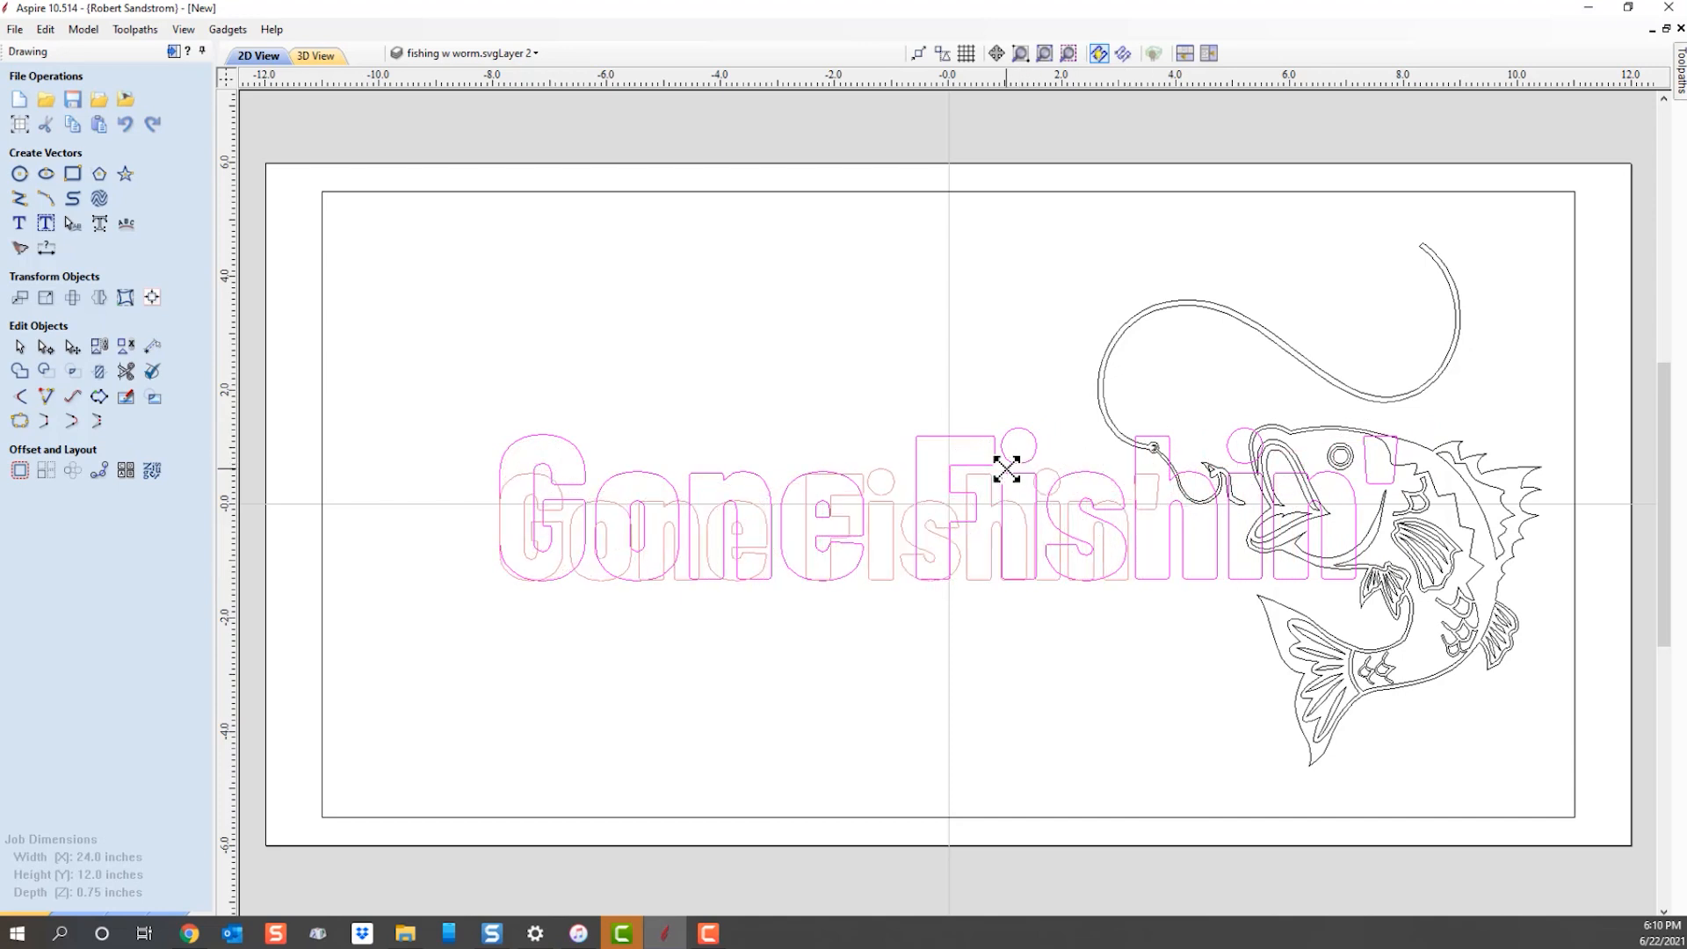
{"action": "left_click_drag", "start_coordinate": [938, 527], "coordinate": [860, 519]}
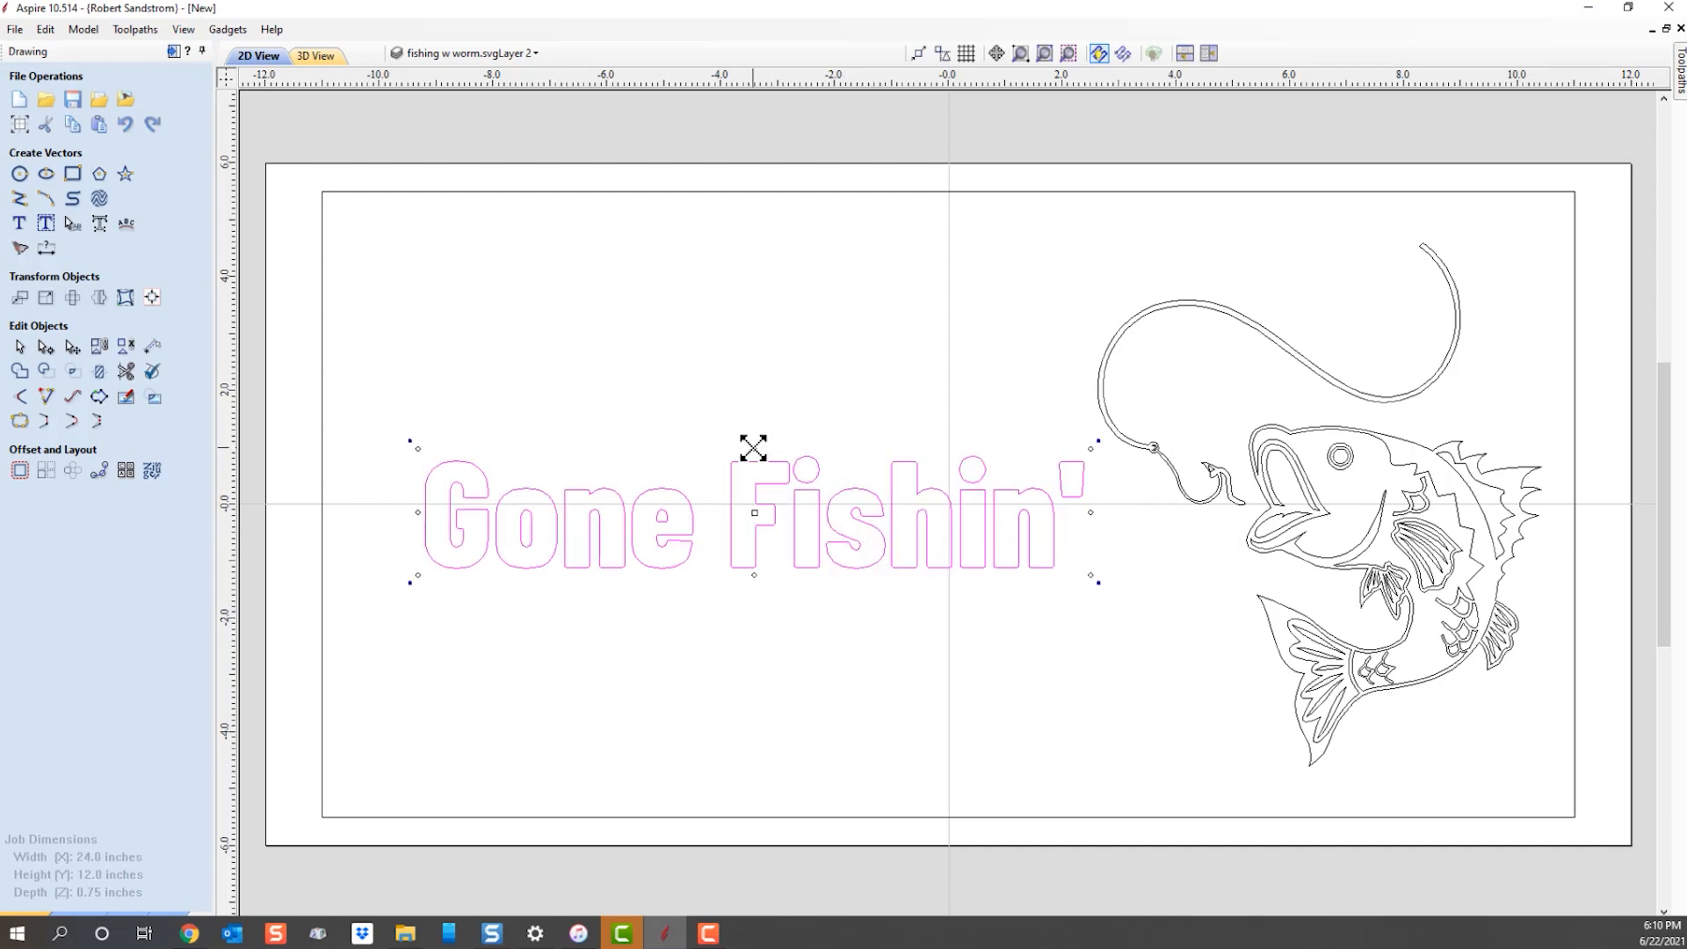
{"action": "left_click_drag", "start_coordinate": [755, 449], "coordinate": [756, 401]}
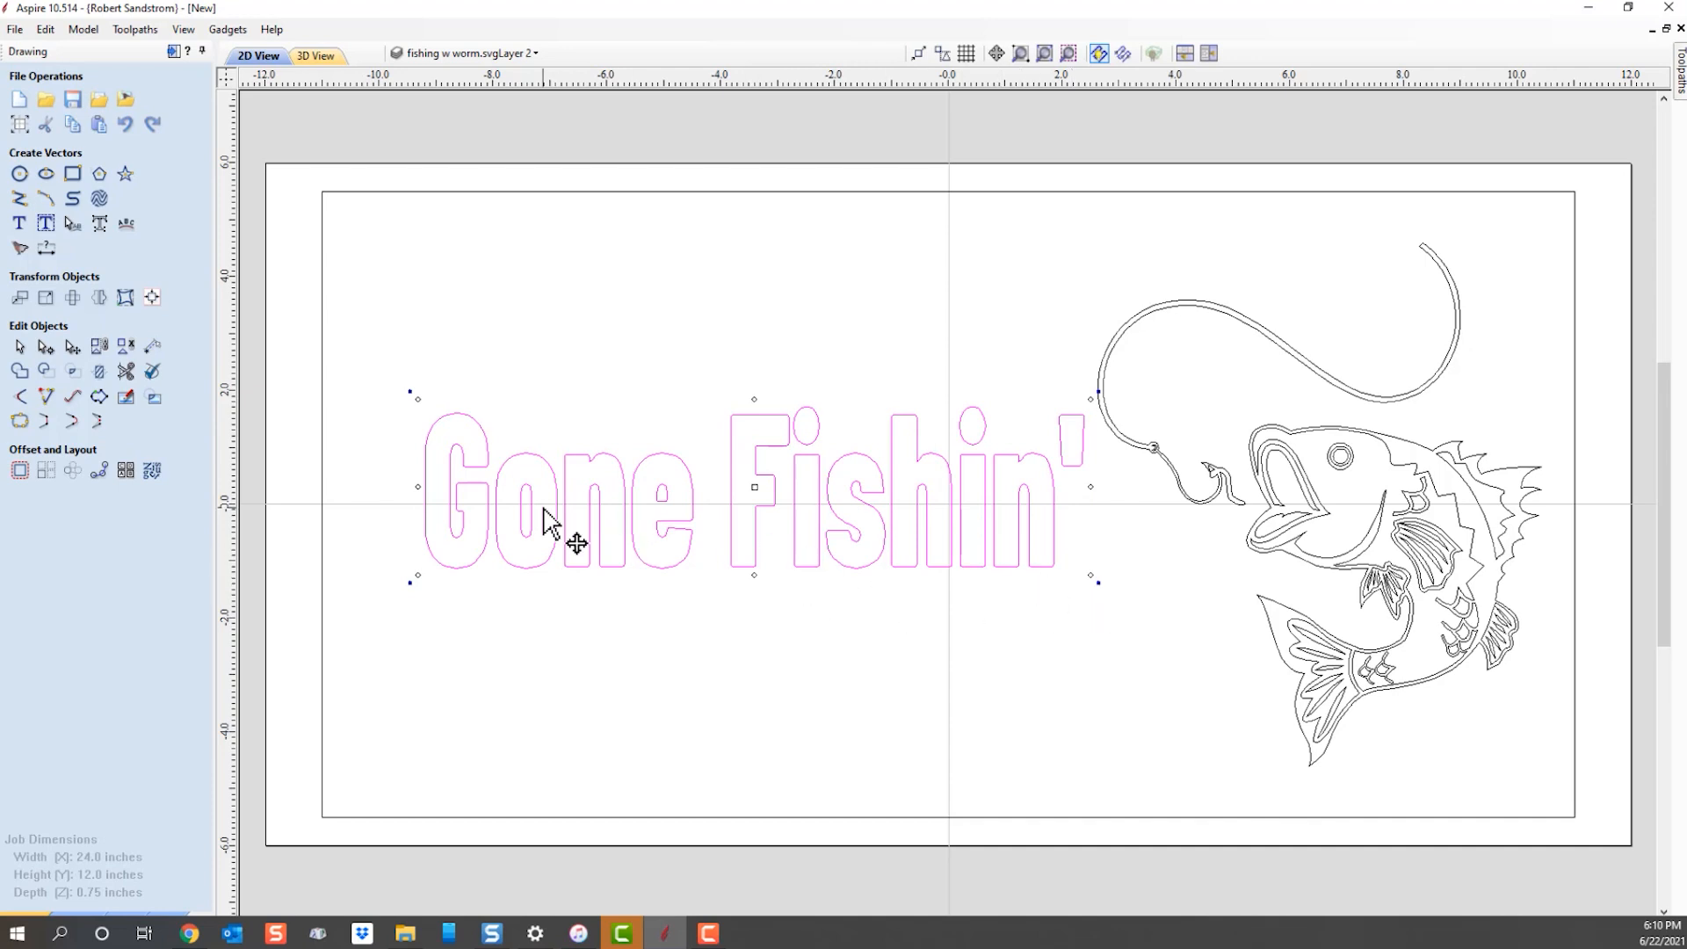
{"action": "left_click_drag", "start_coordinate": [865, 494], "coordinate": [862, 508]}
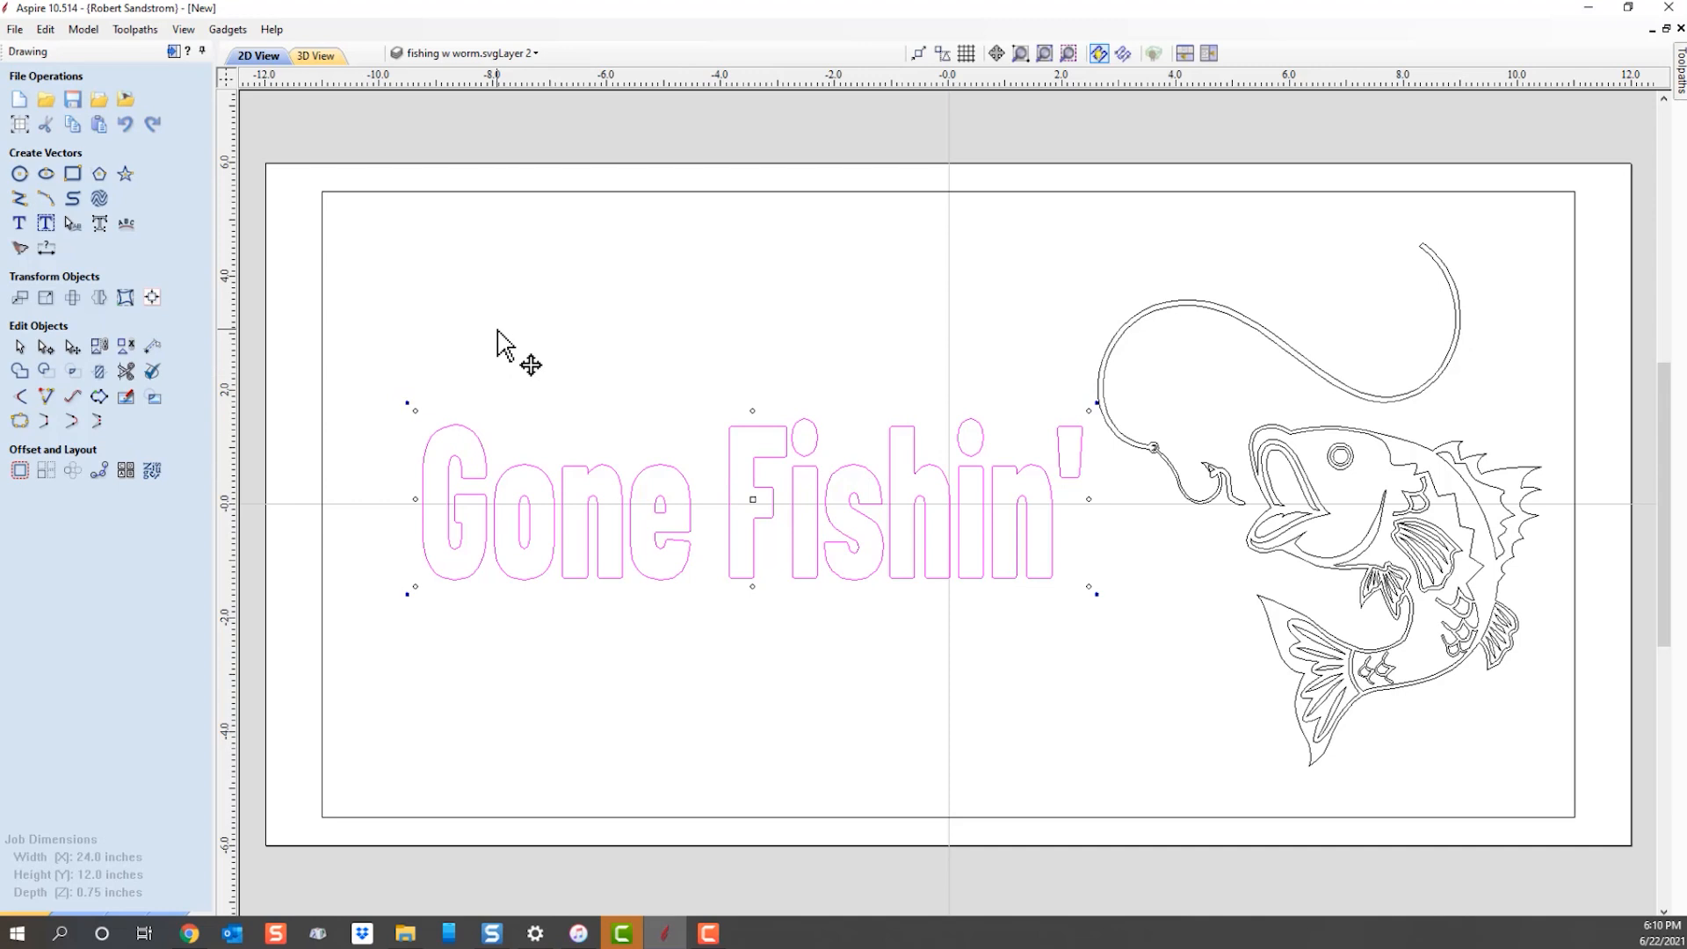
Center the "Gone Fishin'" text vertically within the border rectangle using the selection alignment.
{"action": "left_click", "coordinate": [152, 297]}
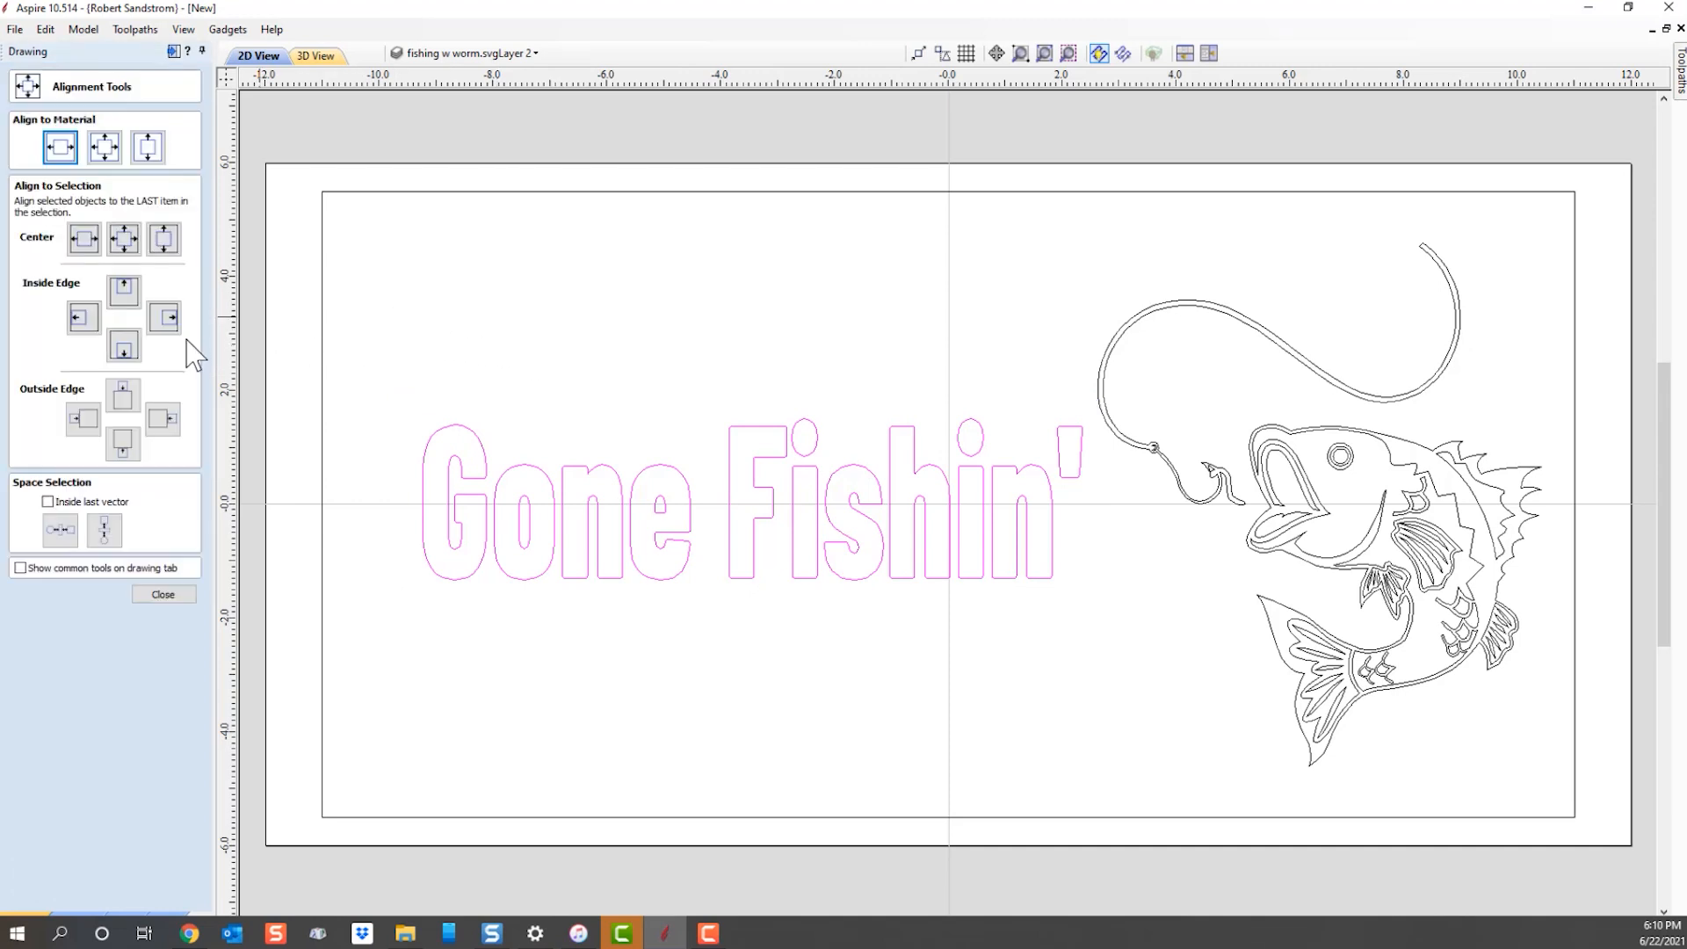
{"action": "left_click", "coordinate": [551, 191]}
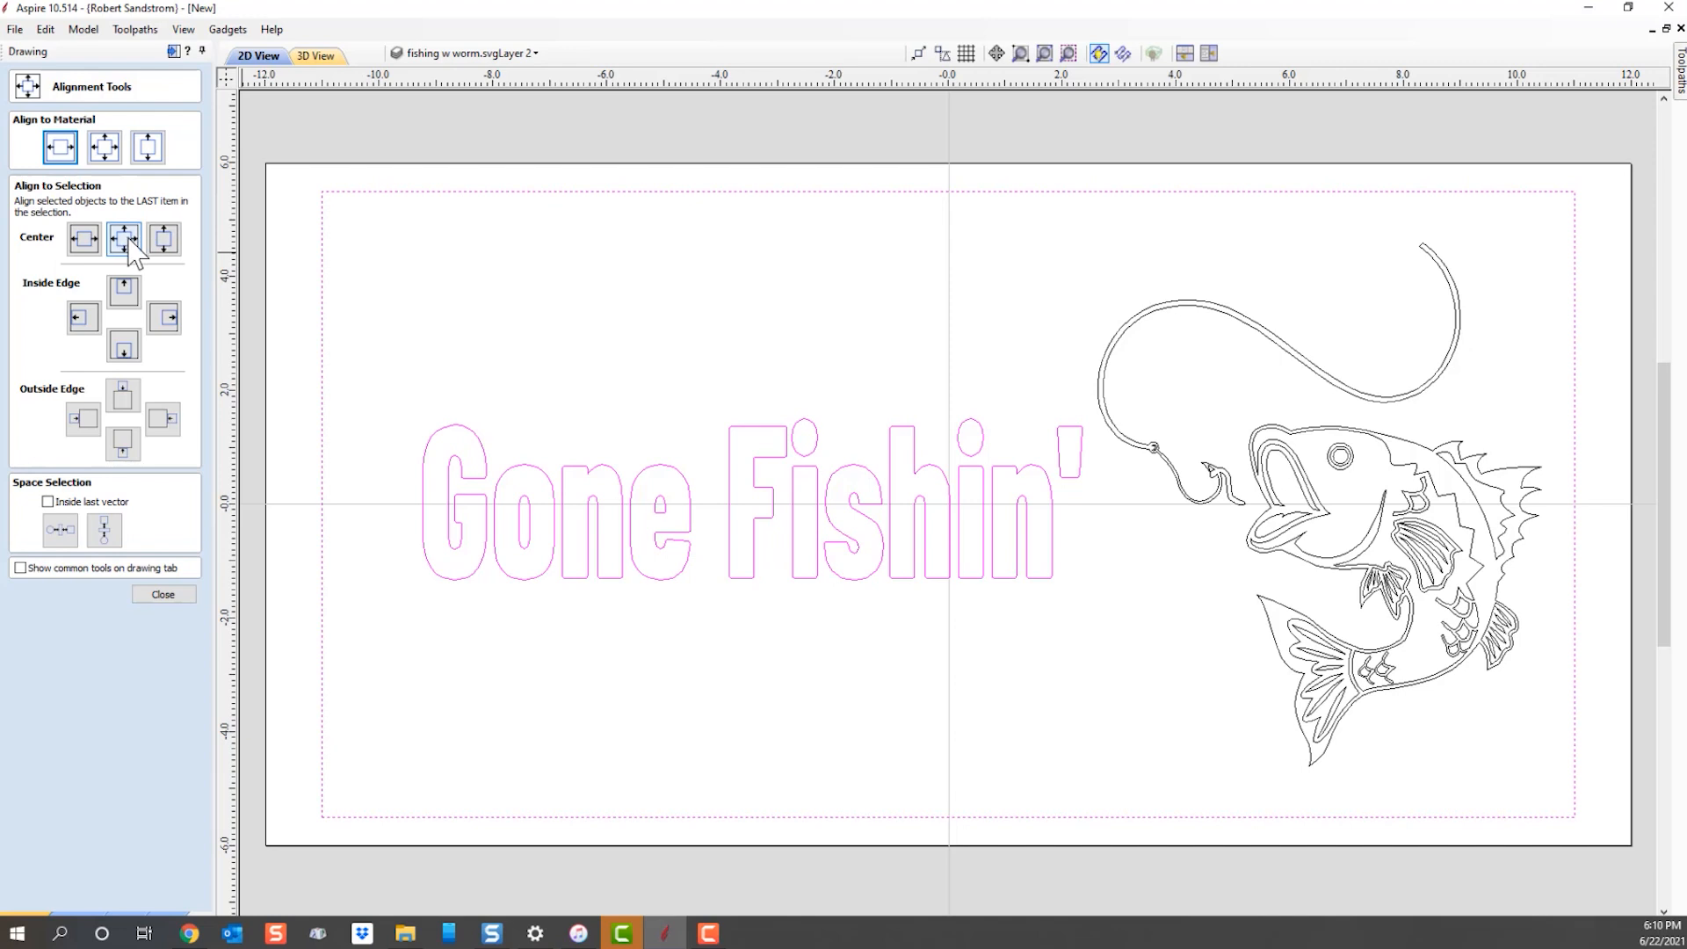
{"action": "left_click", "coordinate": [164, 241]}
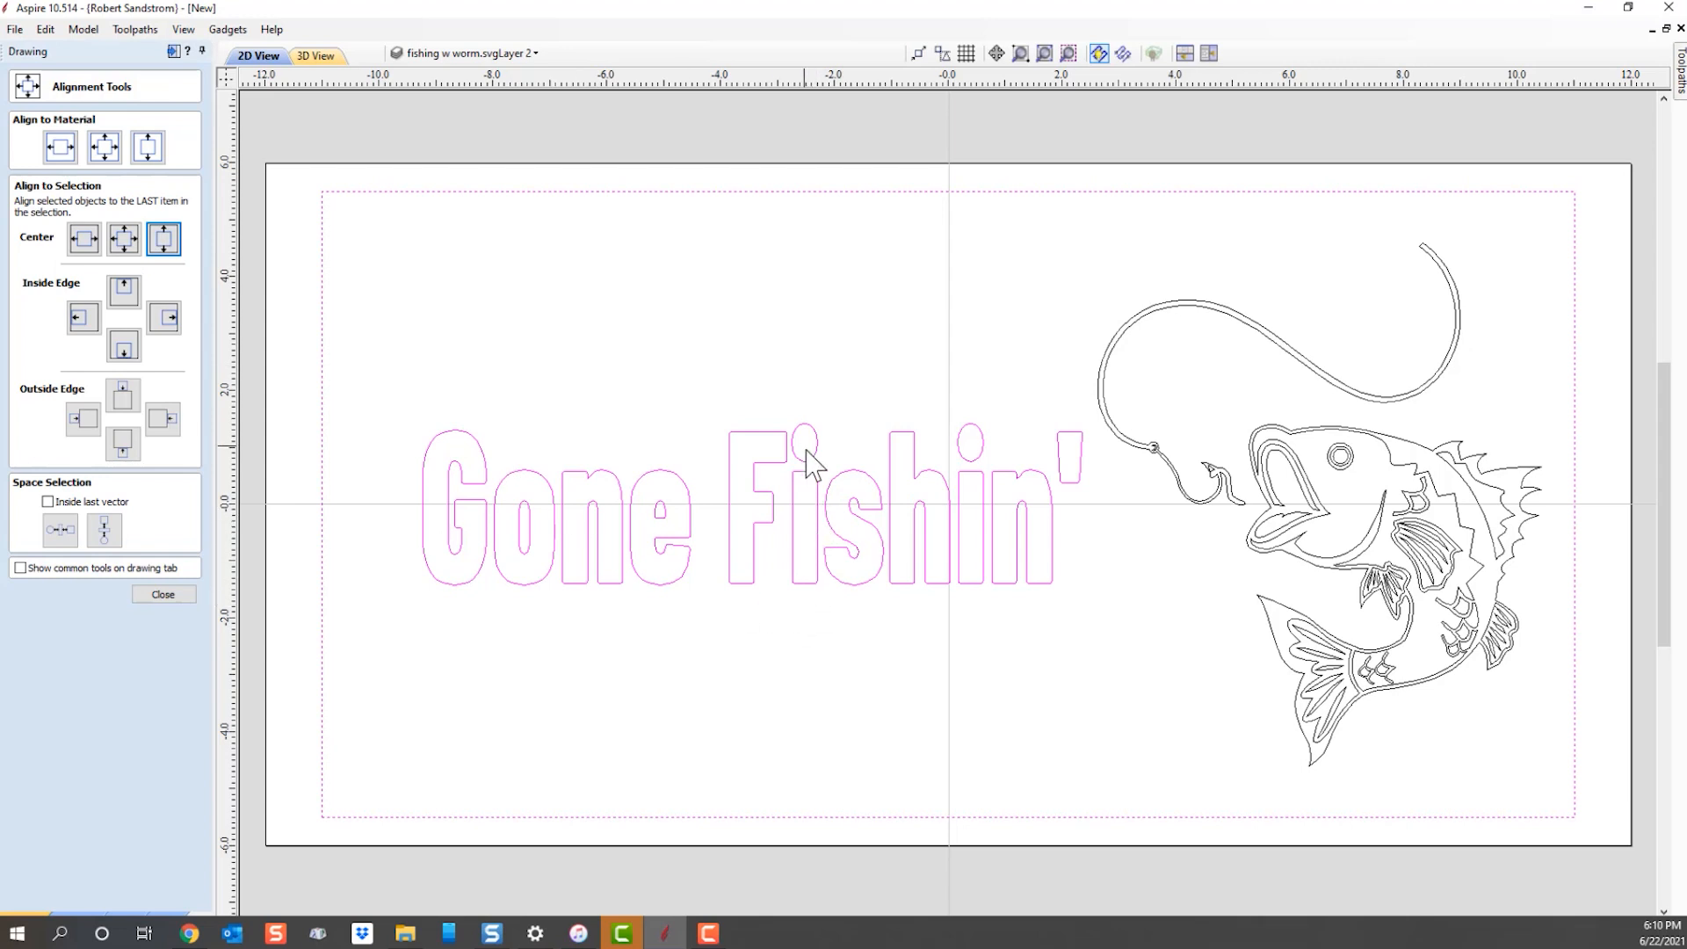
Center the fish artwork vertically within the border rectangle using the selection alignment, and clear the selection.
{"action": "left_click", "coordinate": [1160, 604]}
{"action": "left_click", "coordinate": [1270, 567]}
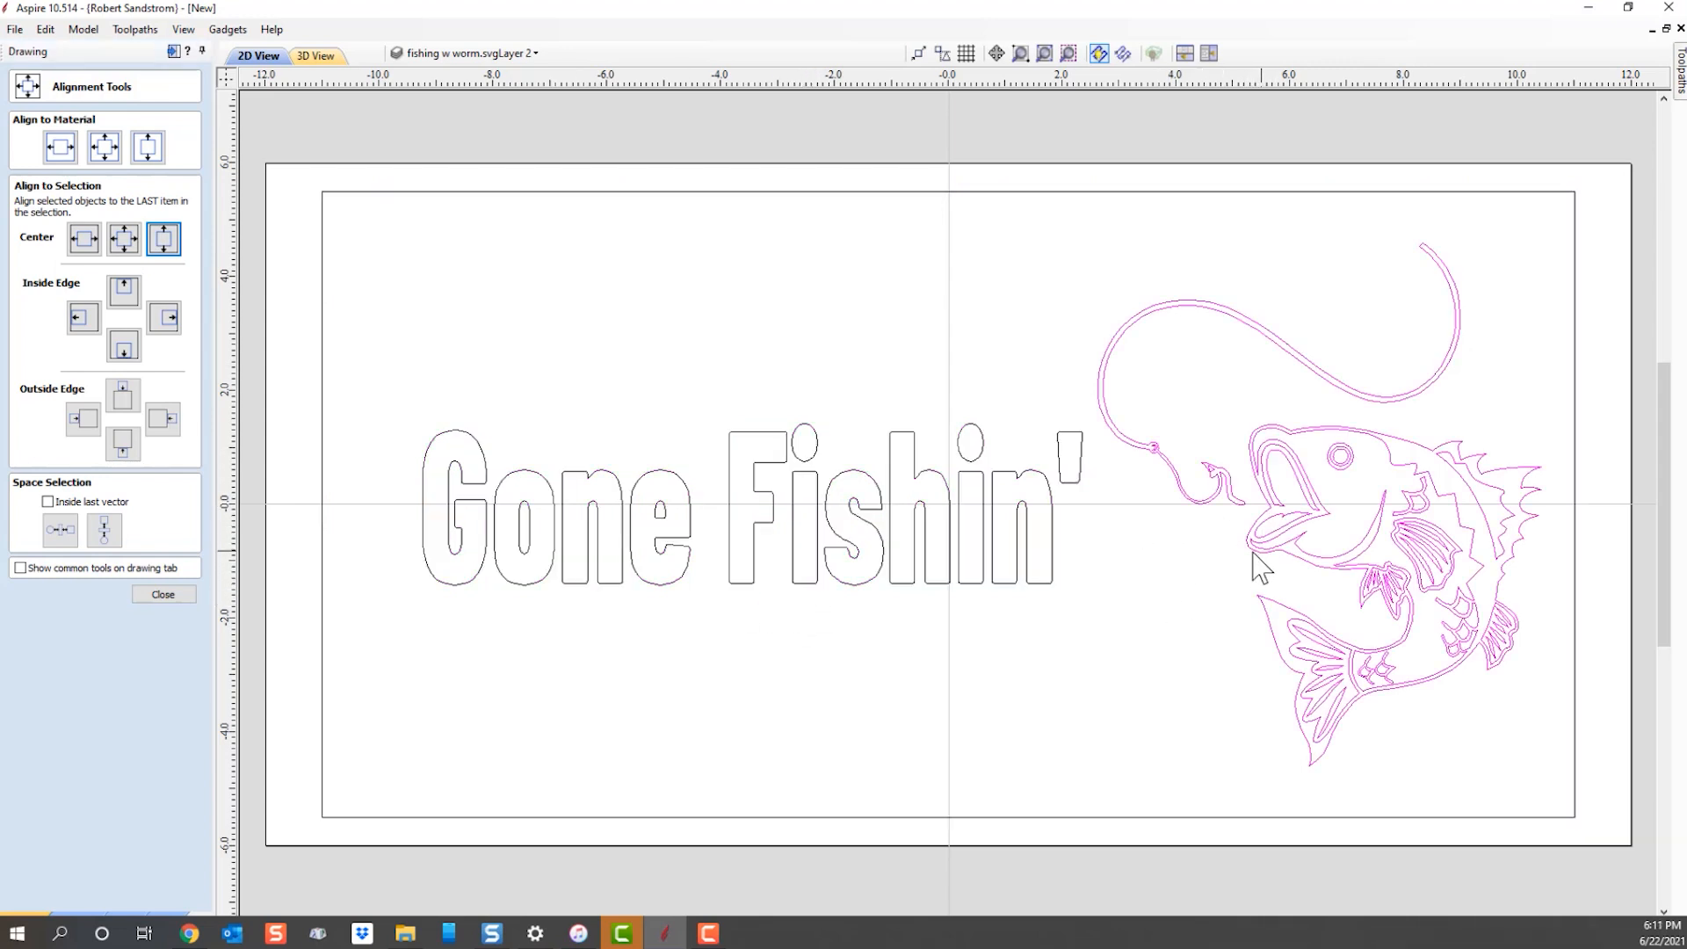
{"action": "left_click", "coordinate": [724, 192], "text": "shift"}
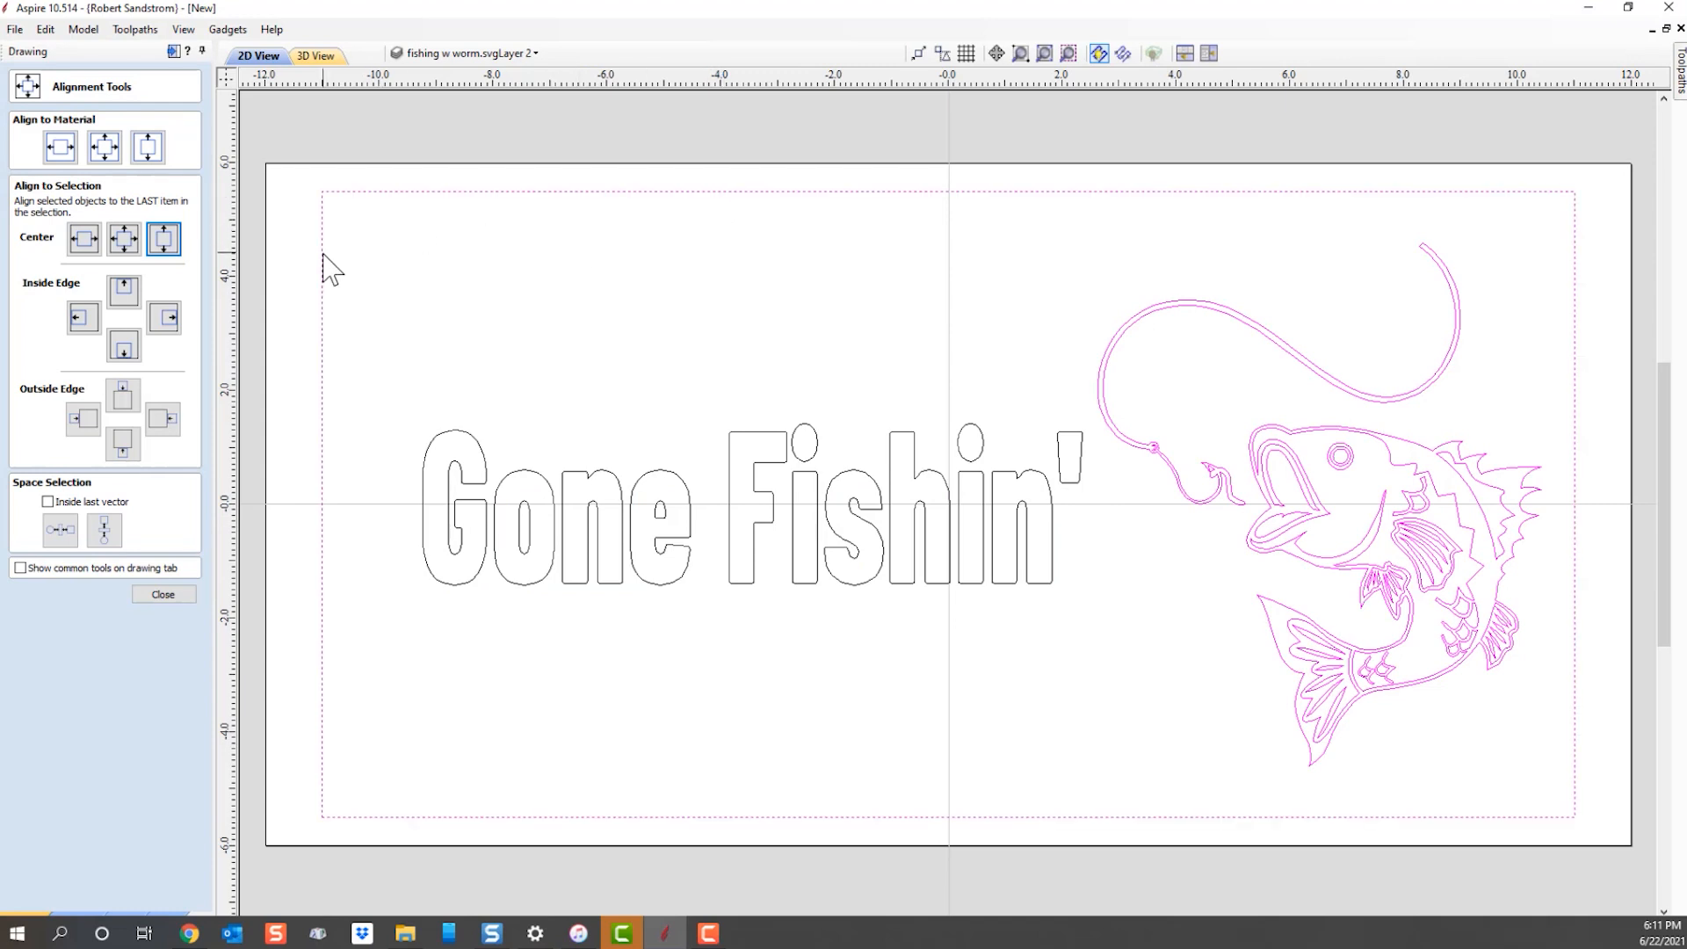
{"action": "left_click", "coordinate": [165, 248]}
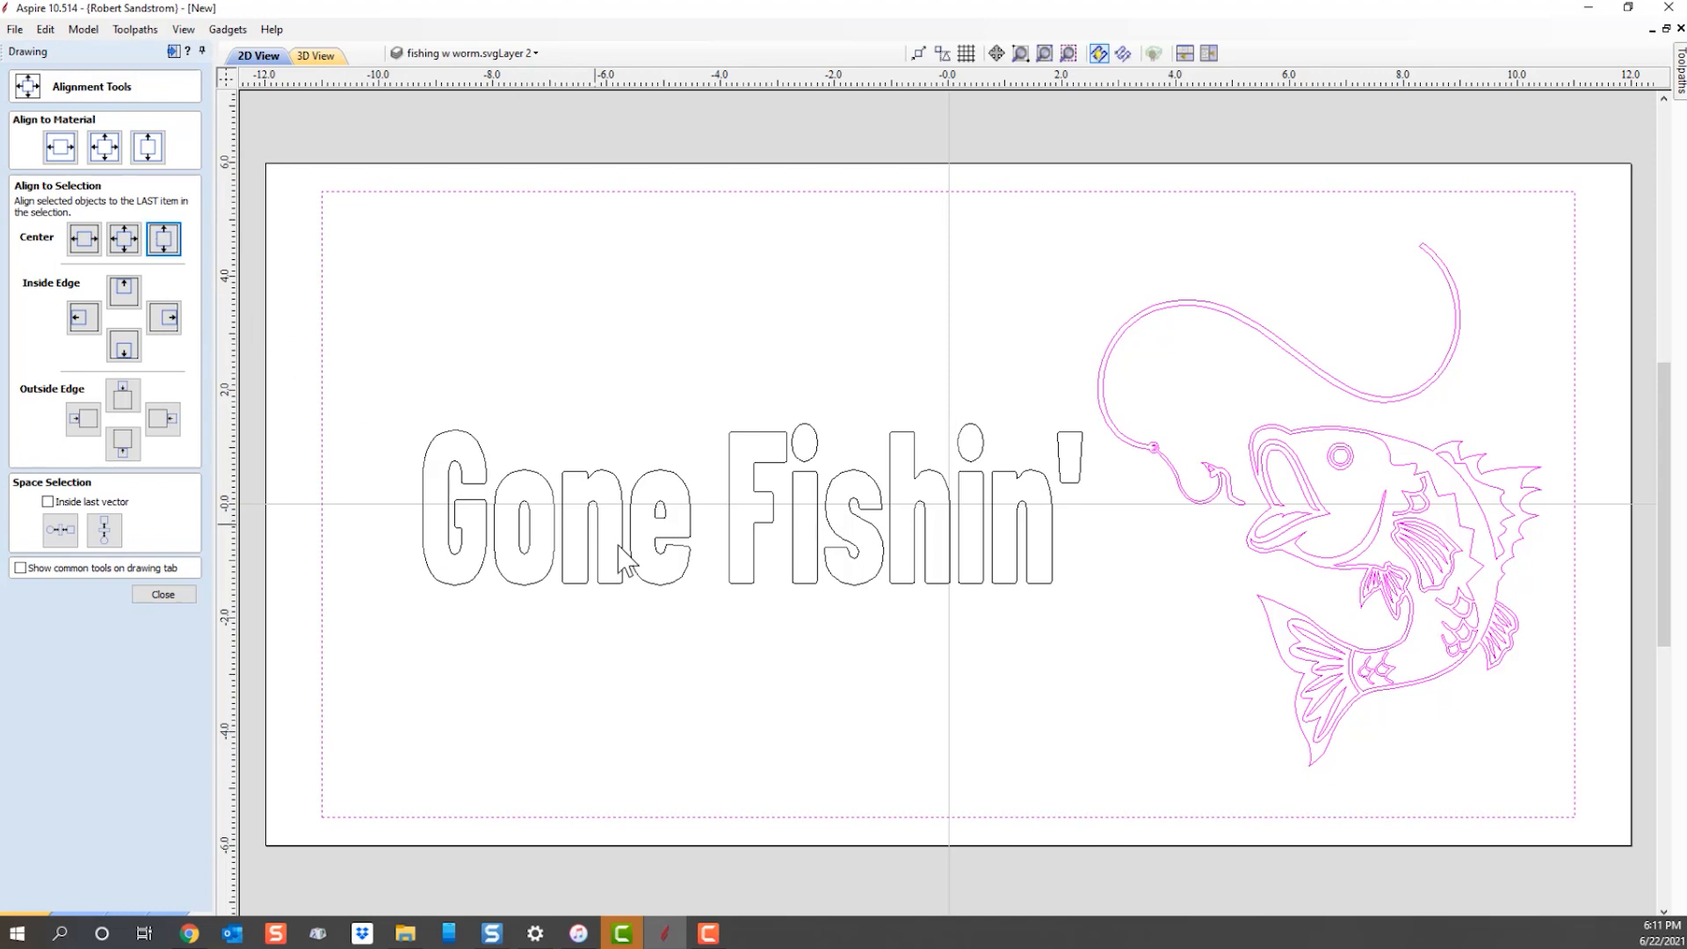
{"action": "left_click", "coordinate": [689, 639]}
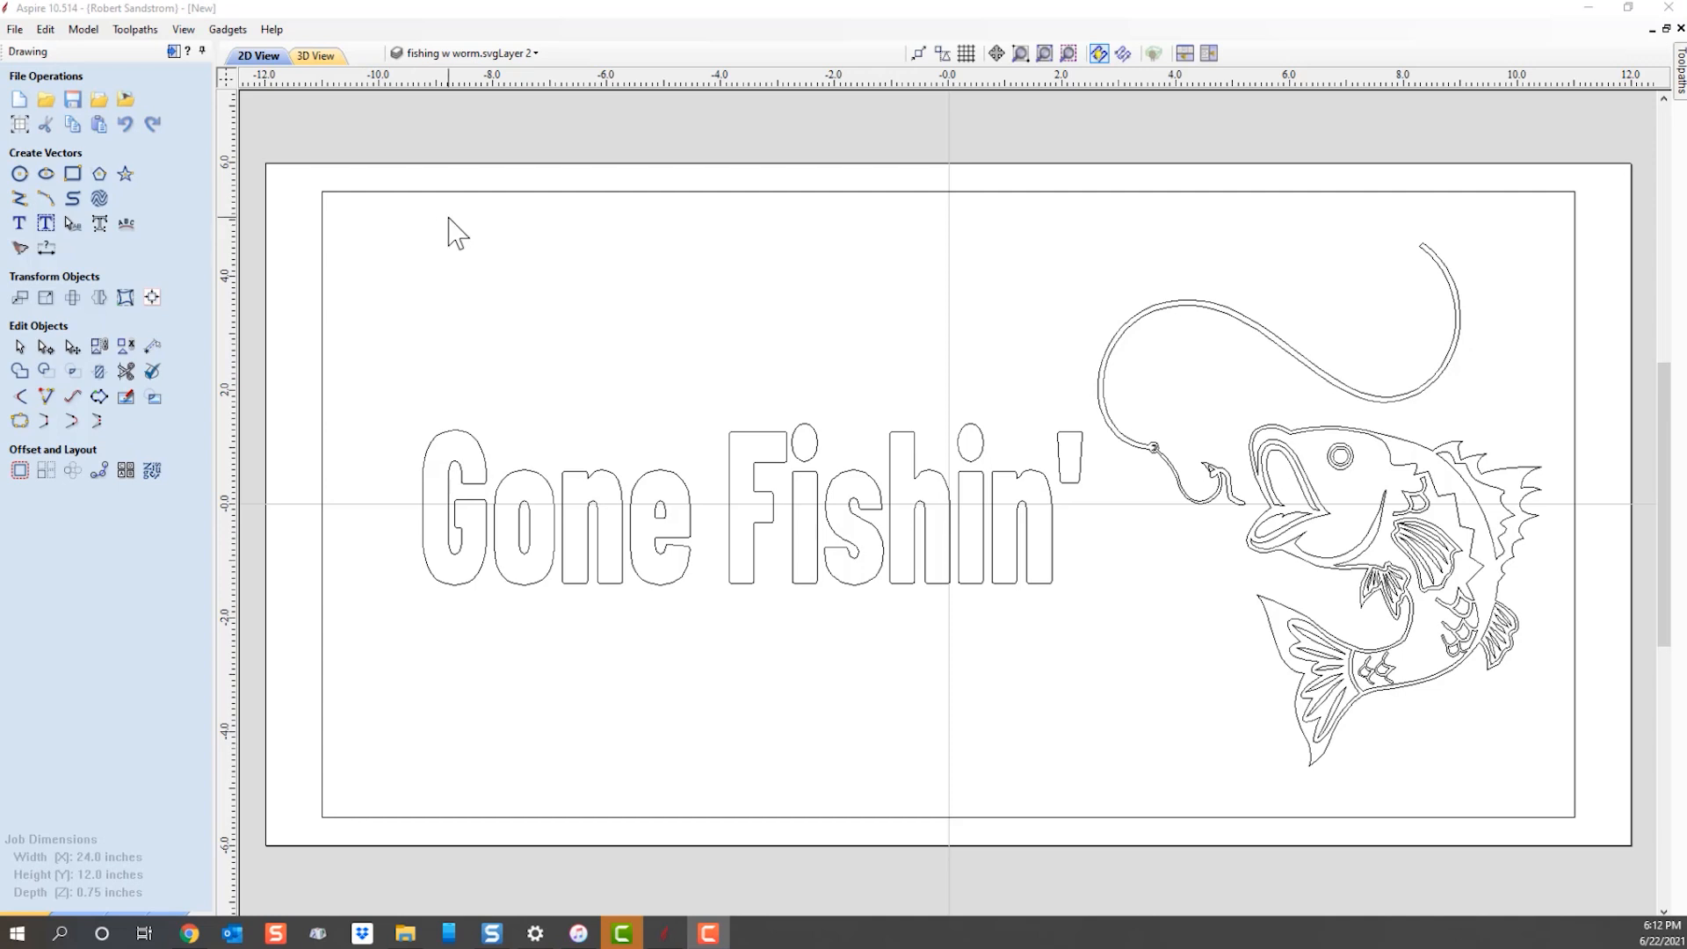
Offset the border rectangle inwards by 0.5 inches with sharp corners, keeping the original, and select the new inner rectangle.
{"action": "left_click", "coordinate": [468, 192]}
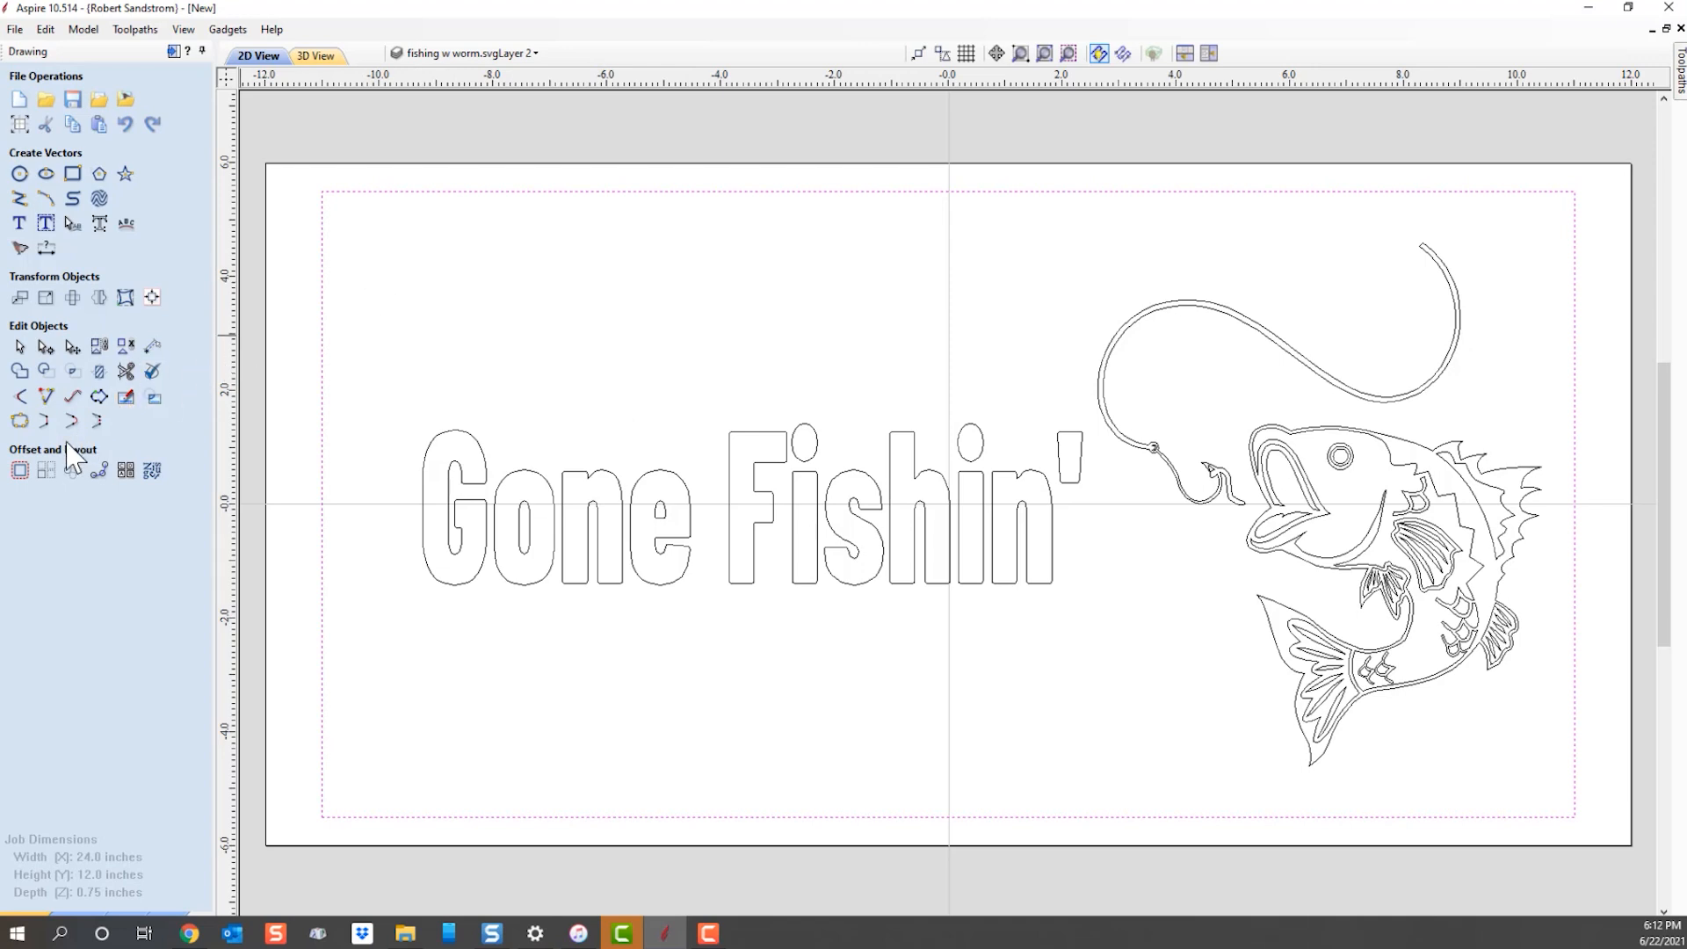
{"action": "left_click", "coordinate": [21, 474]}
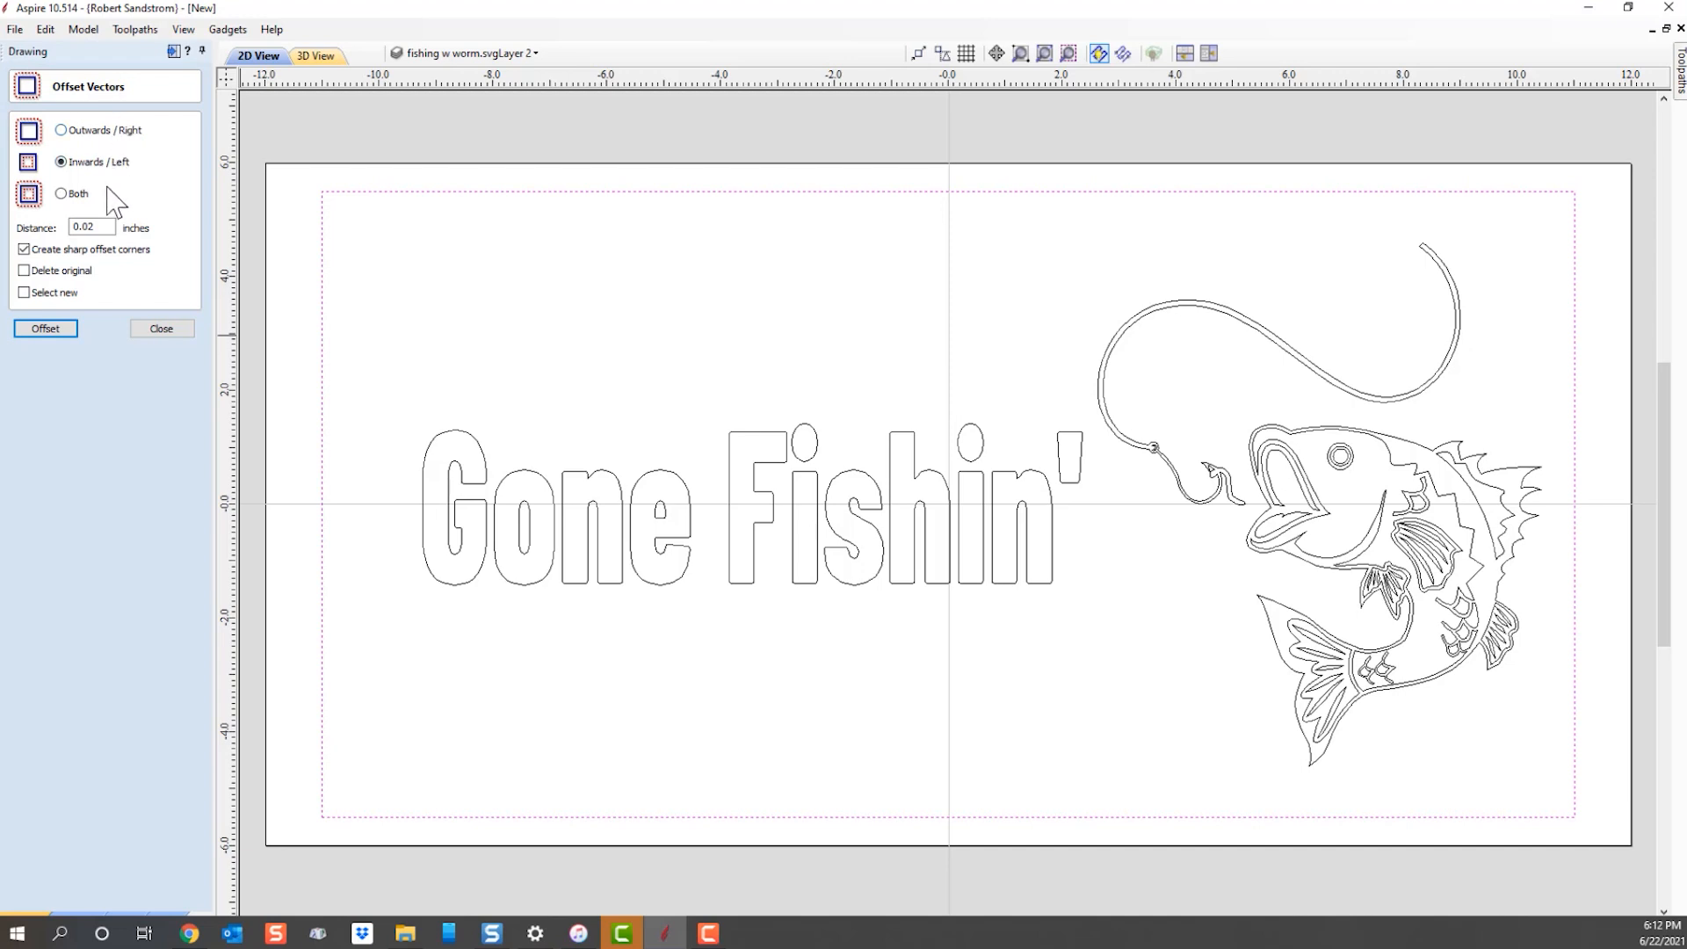
{"action": "left_click_drag", "start_coordinate": [108, 228], "coordinate": [84, 223]}
{"action": "left_click", "coordinate": [52, 330]}
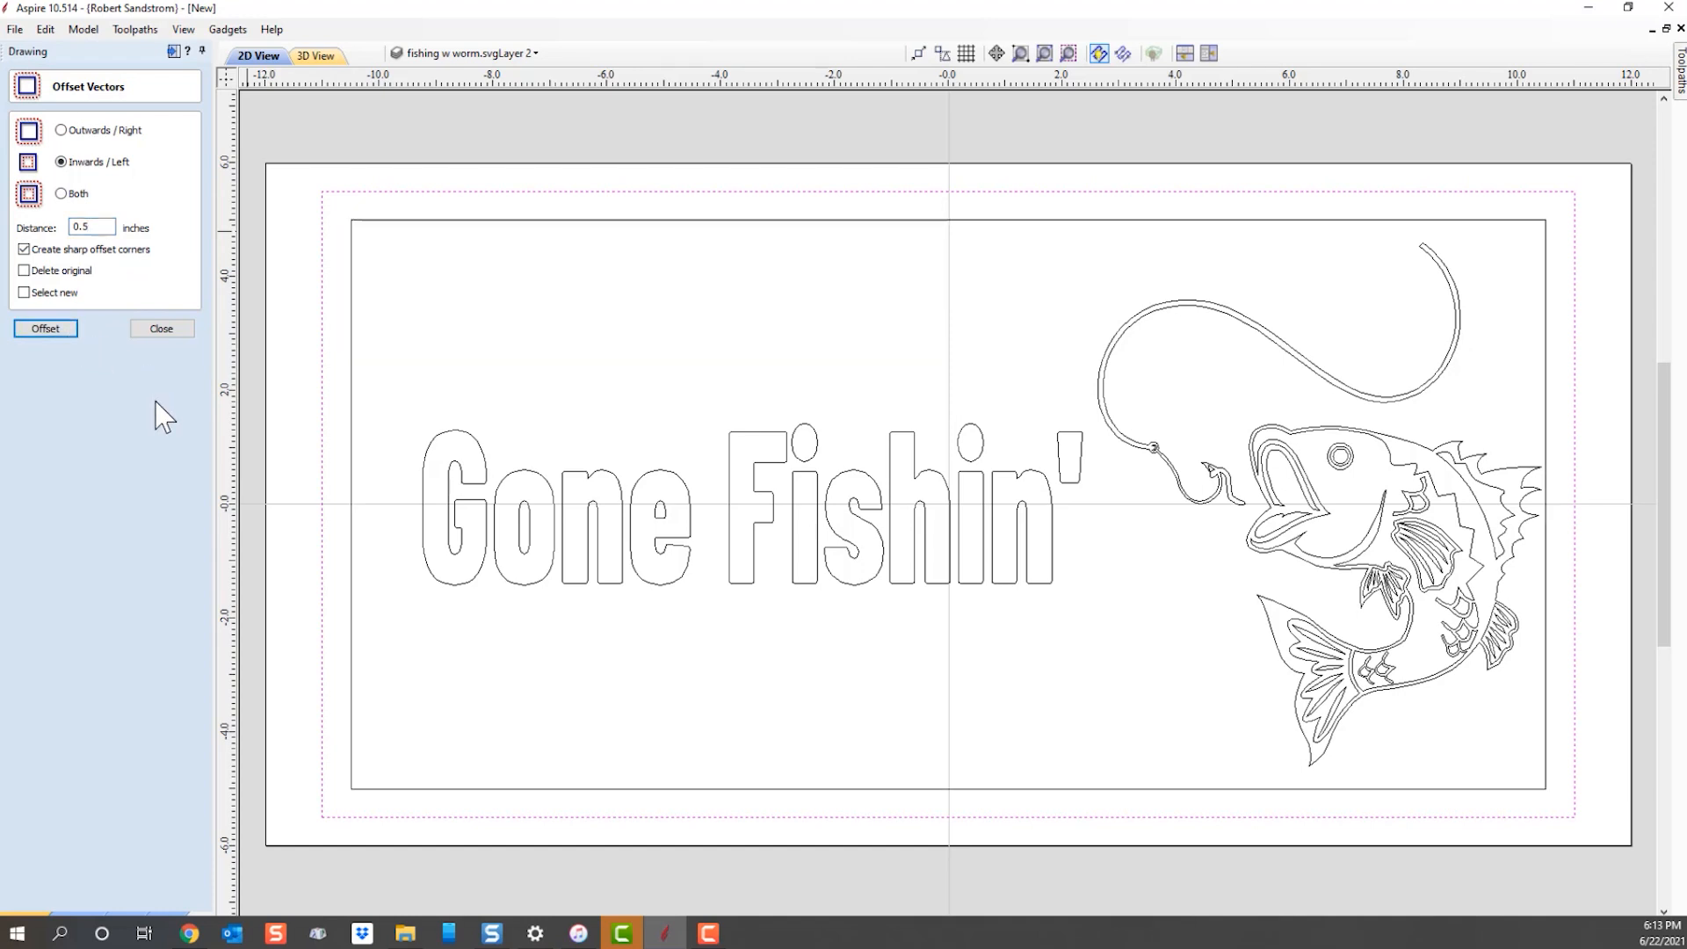
{"action": "left_click", "coordinate": [352, 312]}
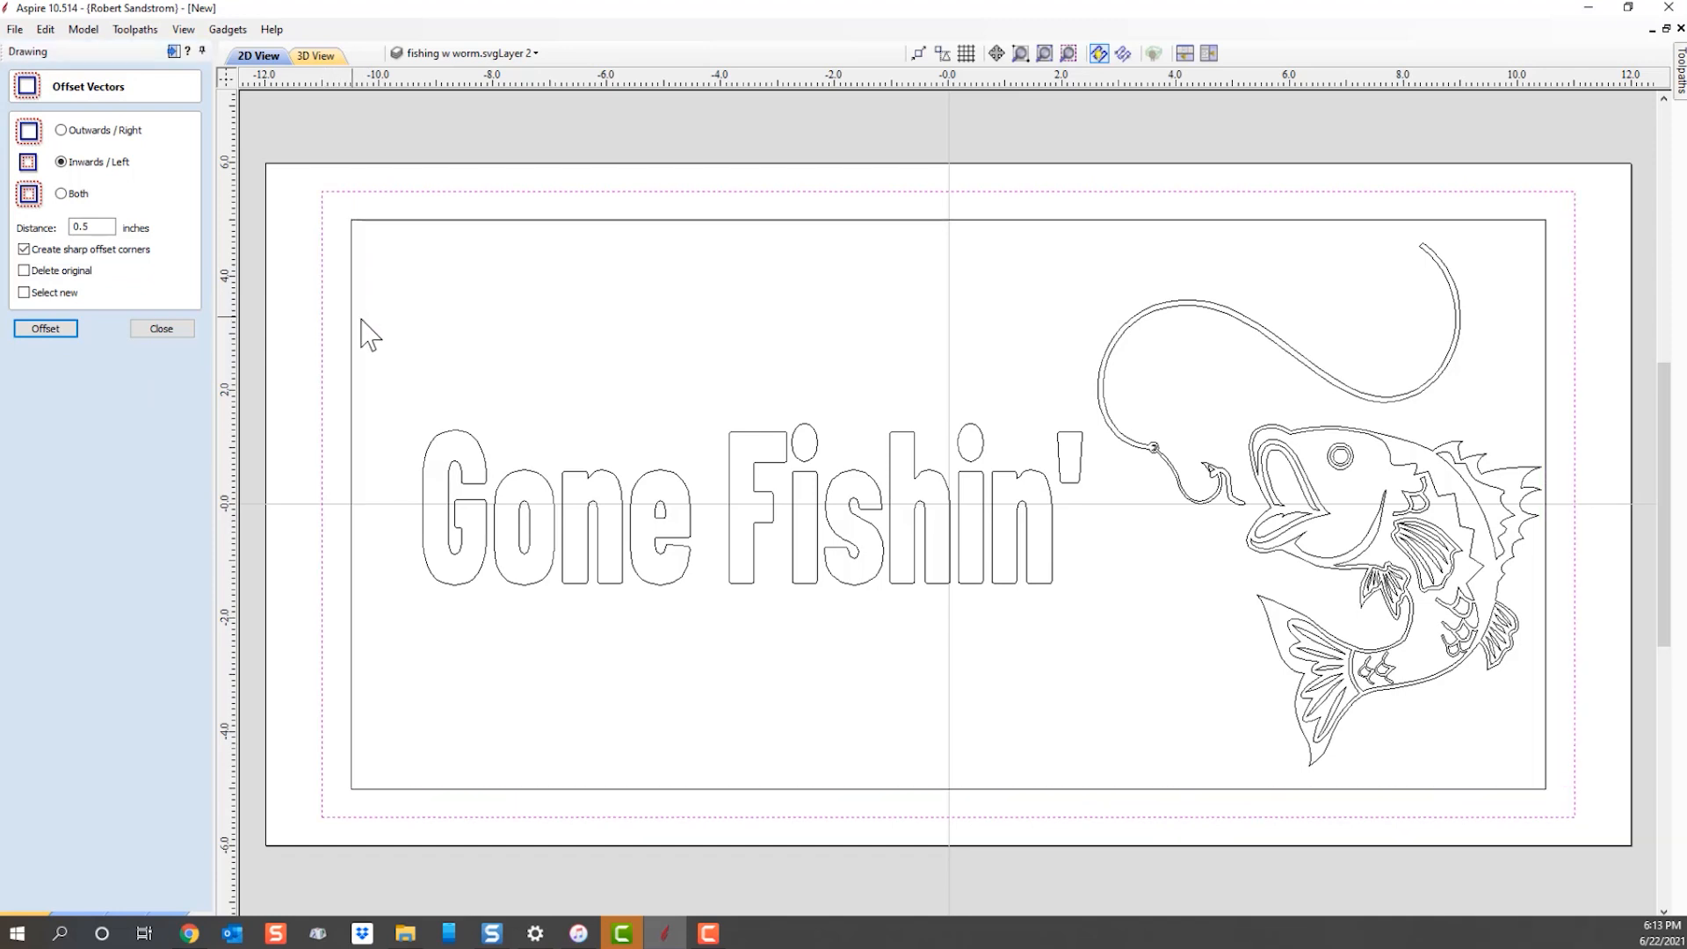
{"action": "left_click", "coordinate": [162, 328]}
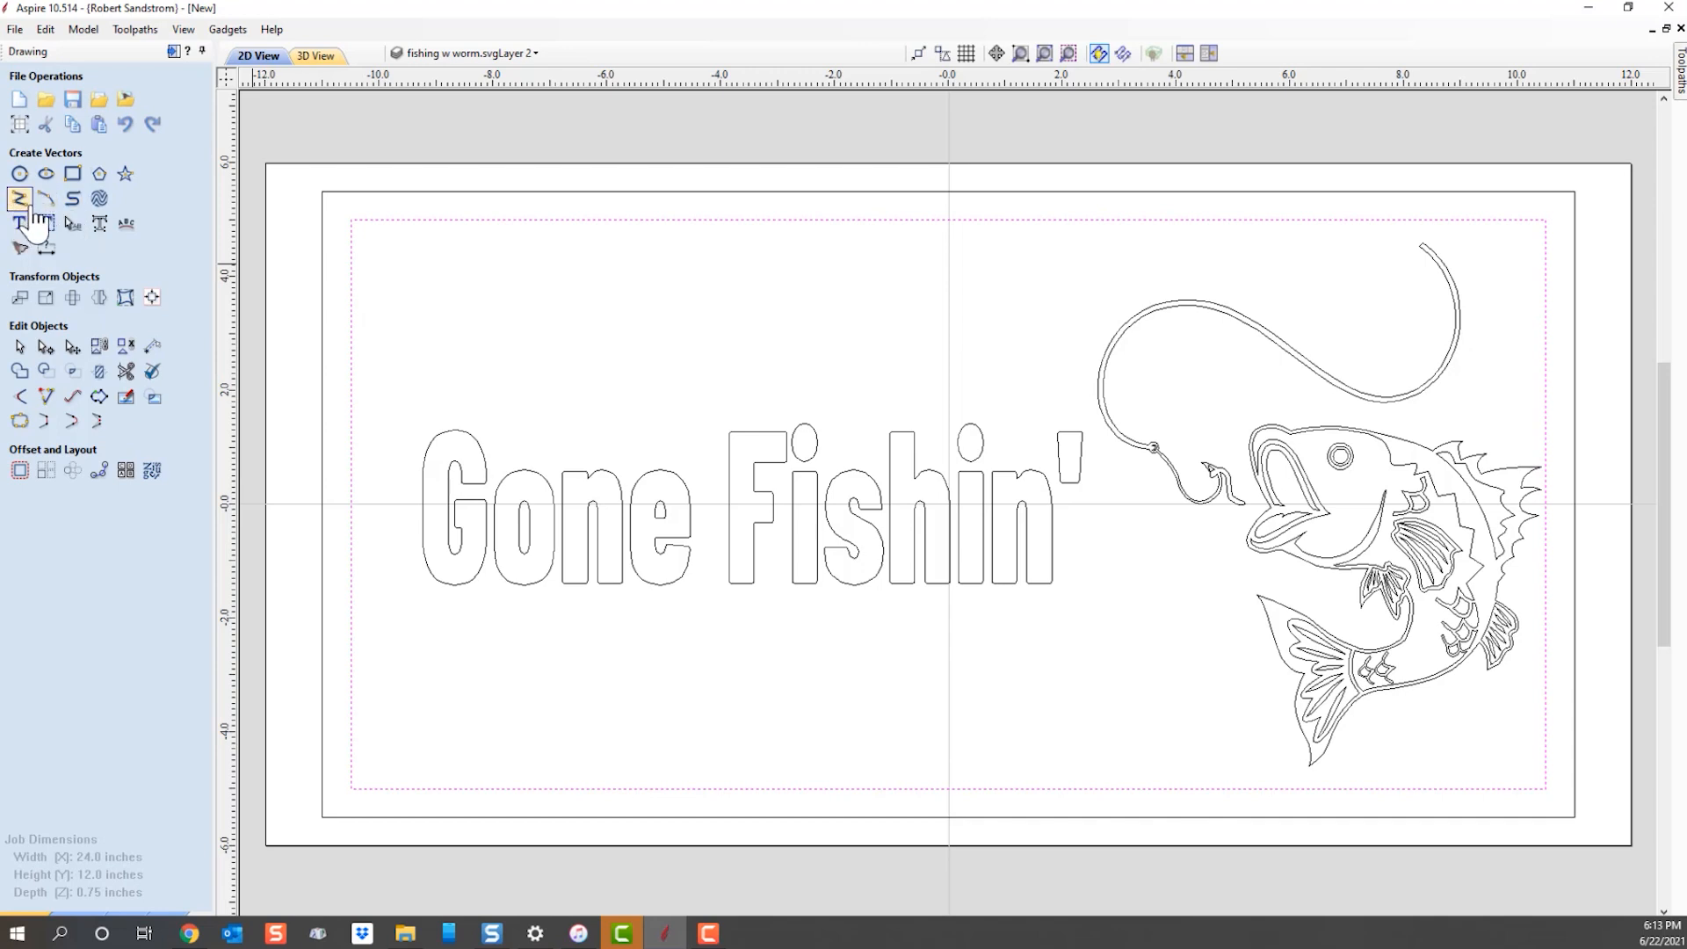
Give the inner border rectangle radiused internal corners with a 1.0 inch radius.
{"action": "left_click", "coordinate": [73, 182]}
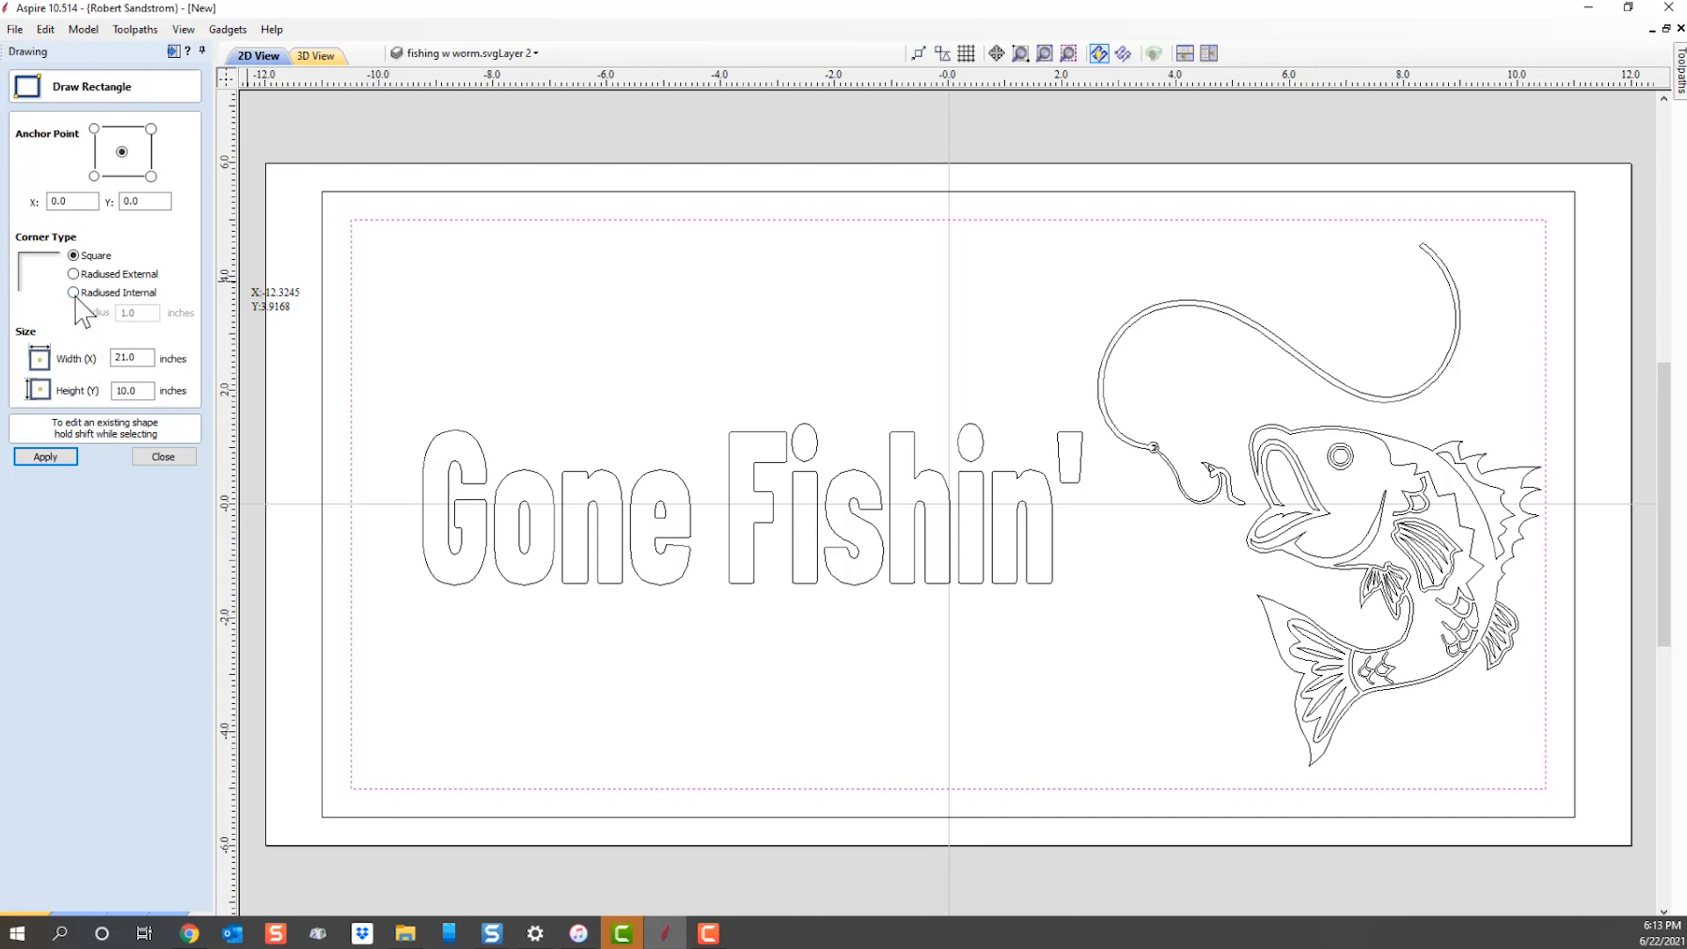
{"action": "left_click", "coordinate": [74, 294]}
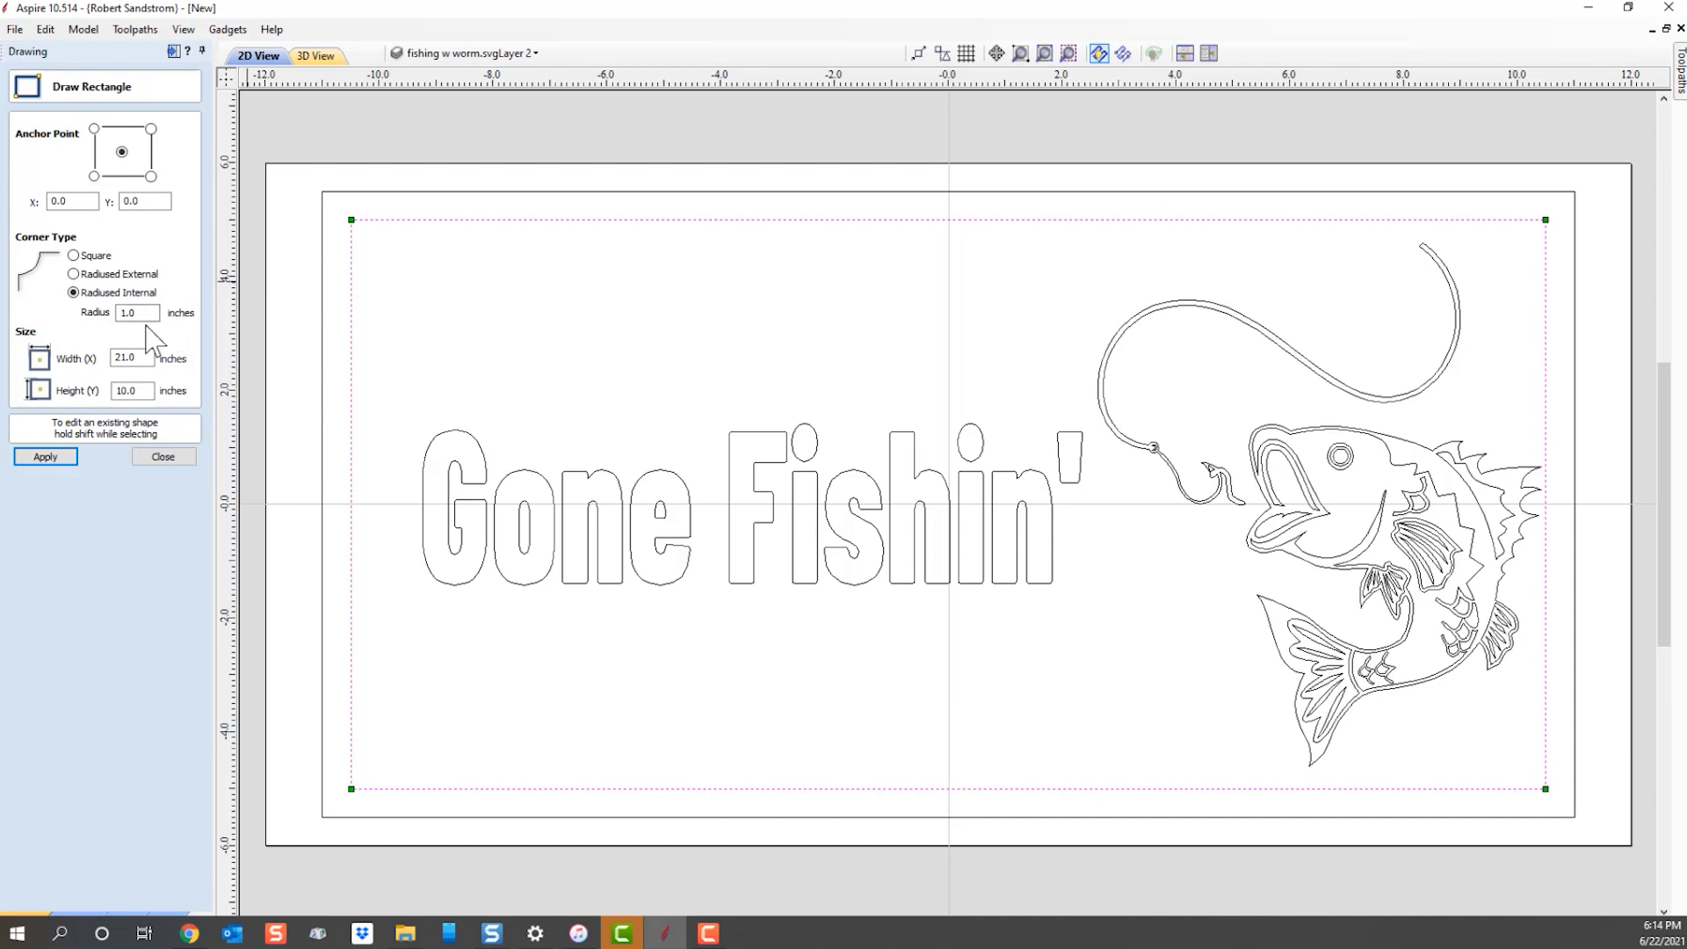
{"action": "left_click", "coordinate": [70, 463]}
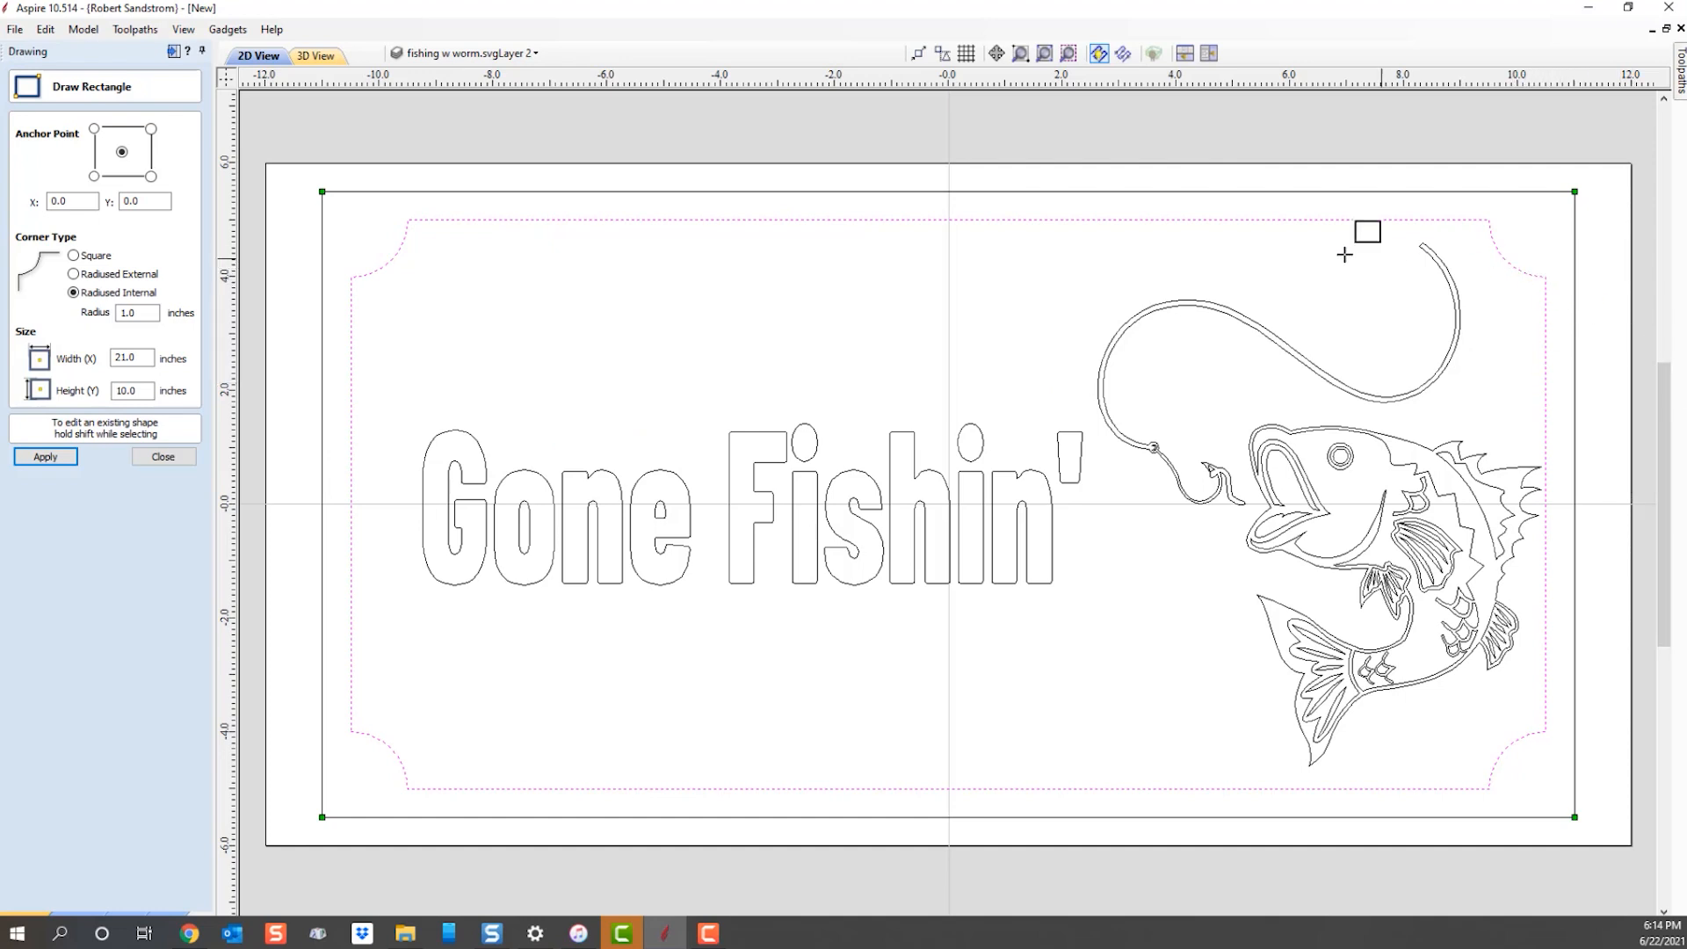
{"action": "left_click", "coordinate": [180, 459]}
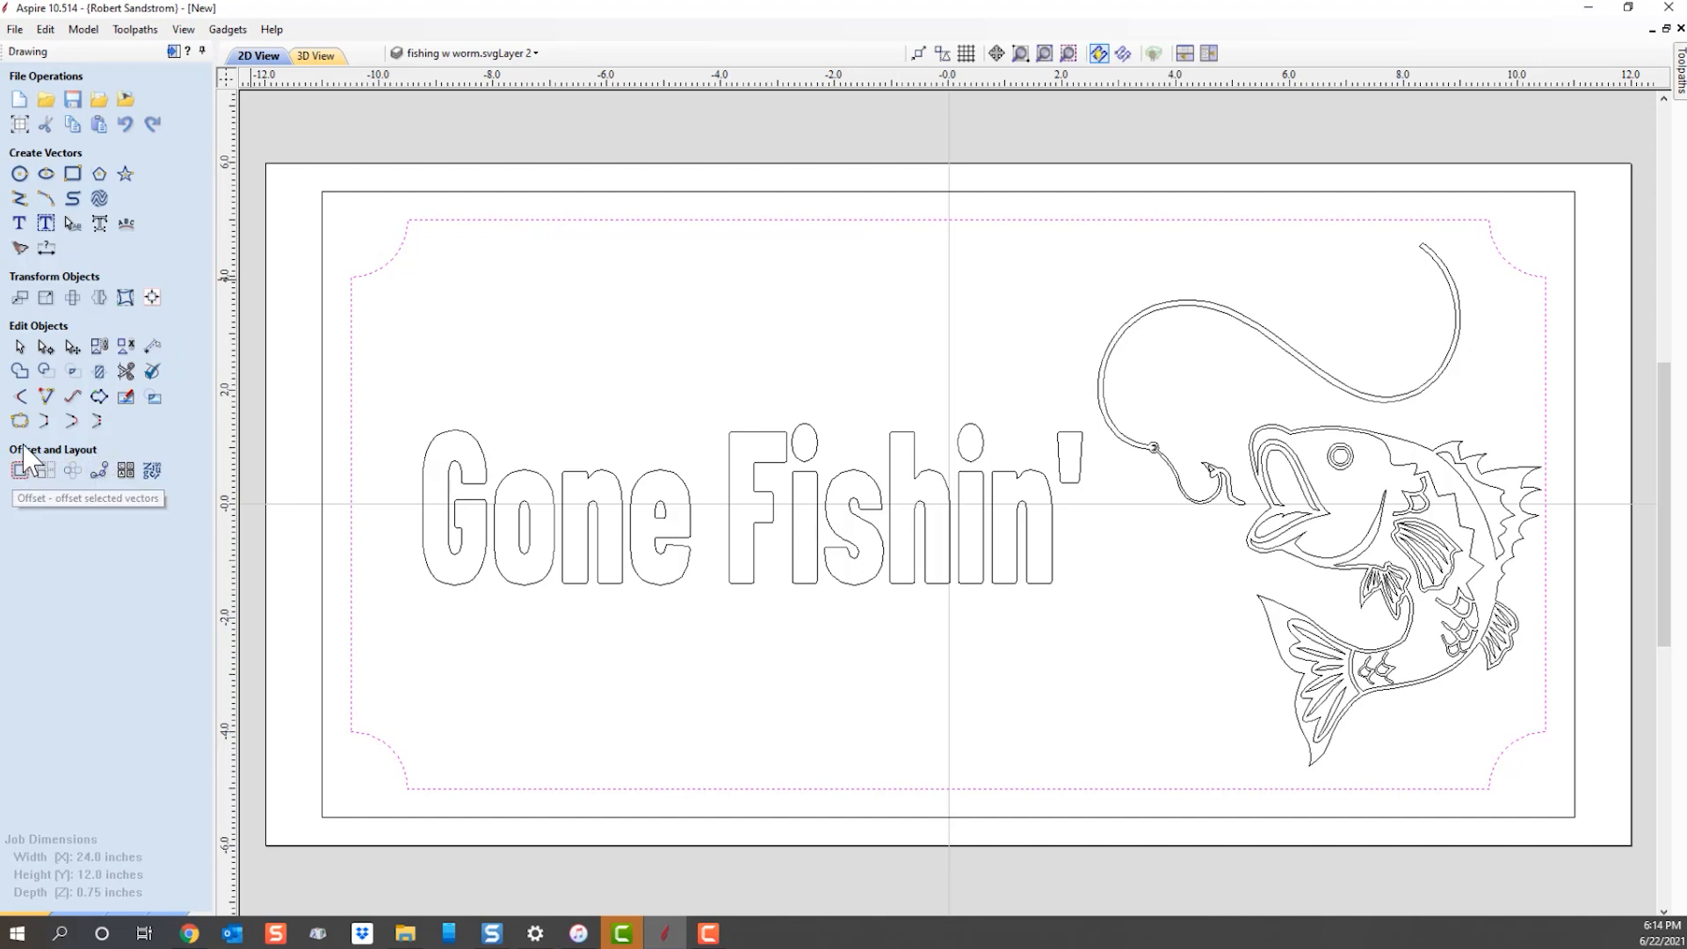
Give the outer border rectangle matching radiused internal corners with a 1.0 inch radius, and clear the selection.
{"action": "left_click", "coordinate": [407, 193]}
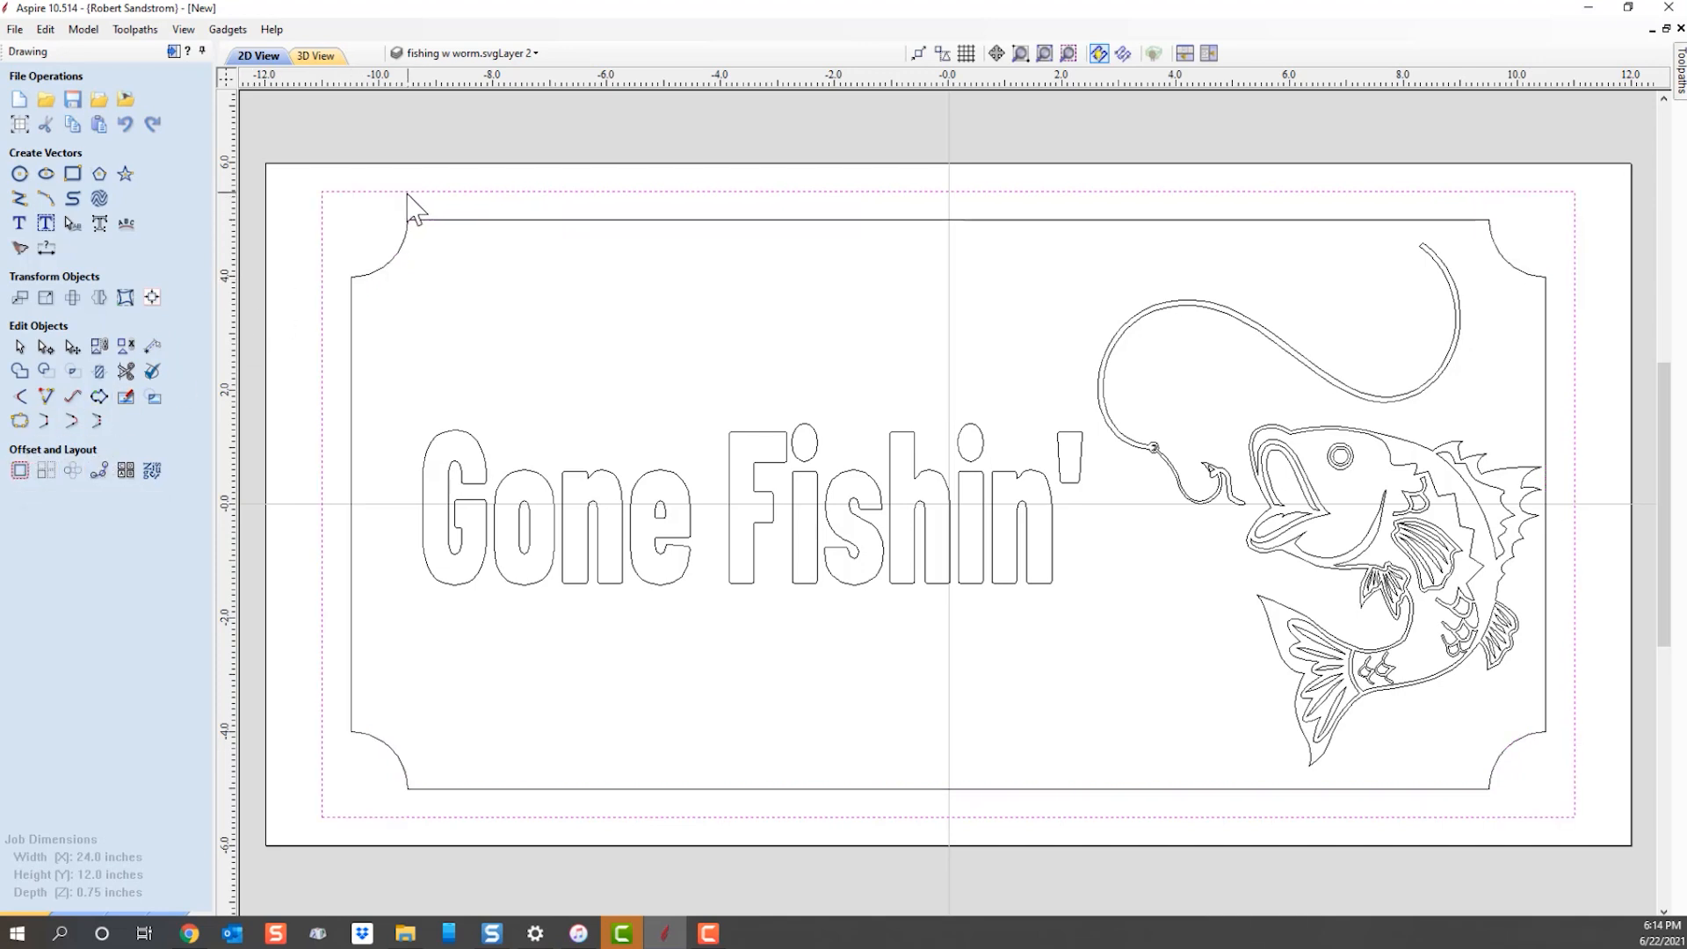
{"action": "left_click", "coordinate": [19, 298]}
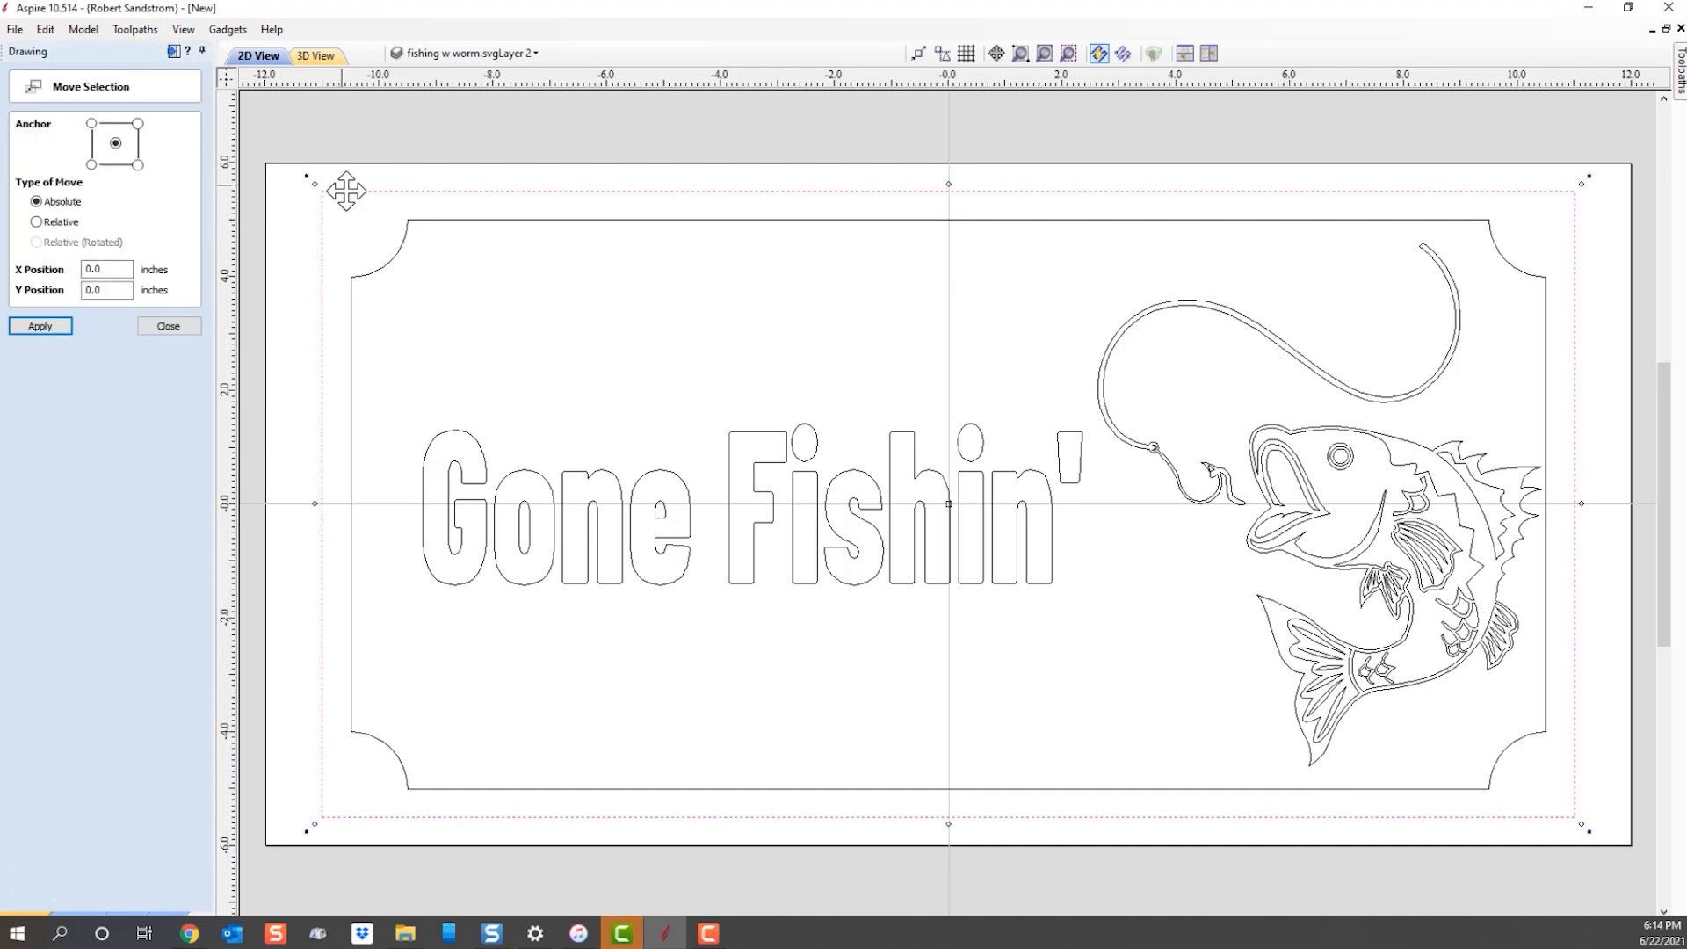
{"action": "key", "text": "Escape"}
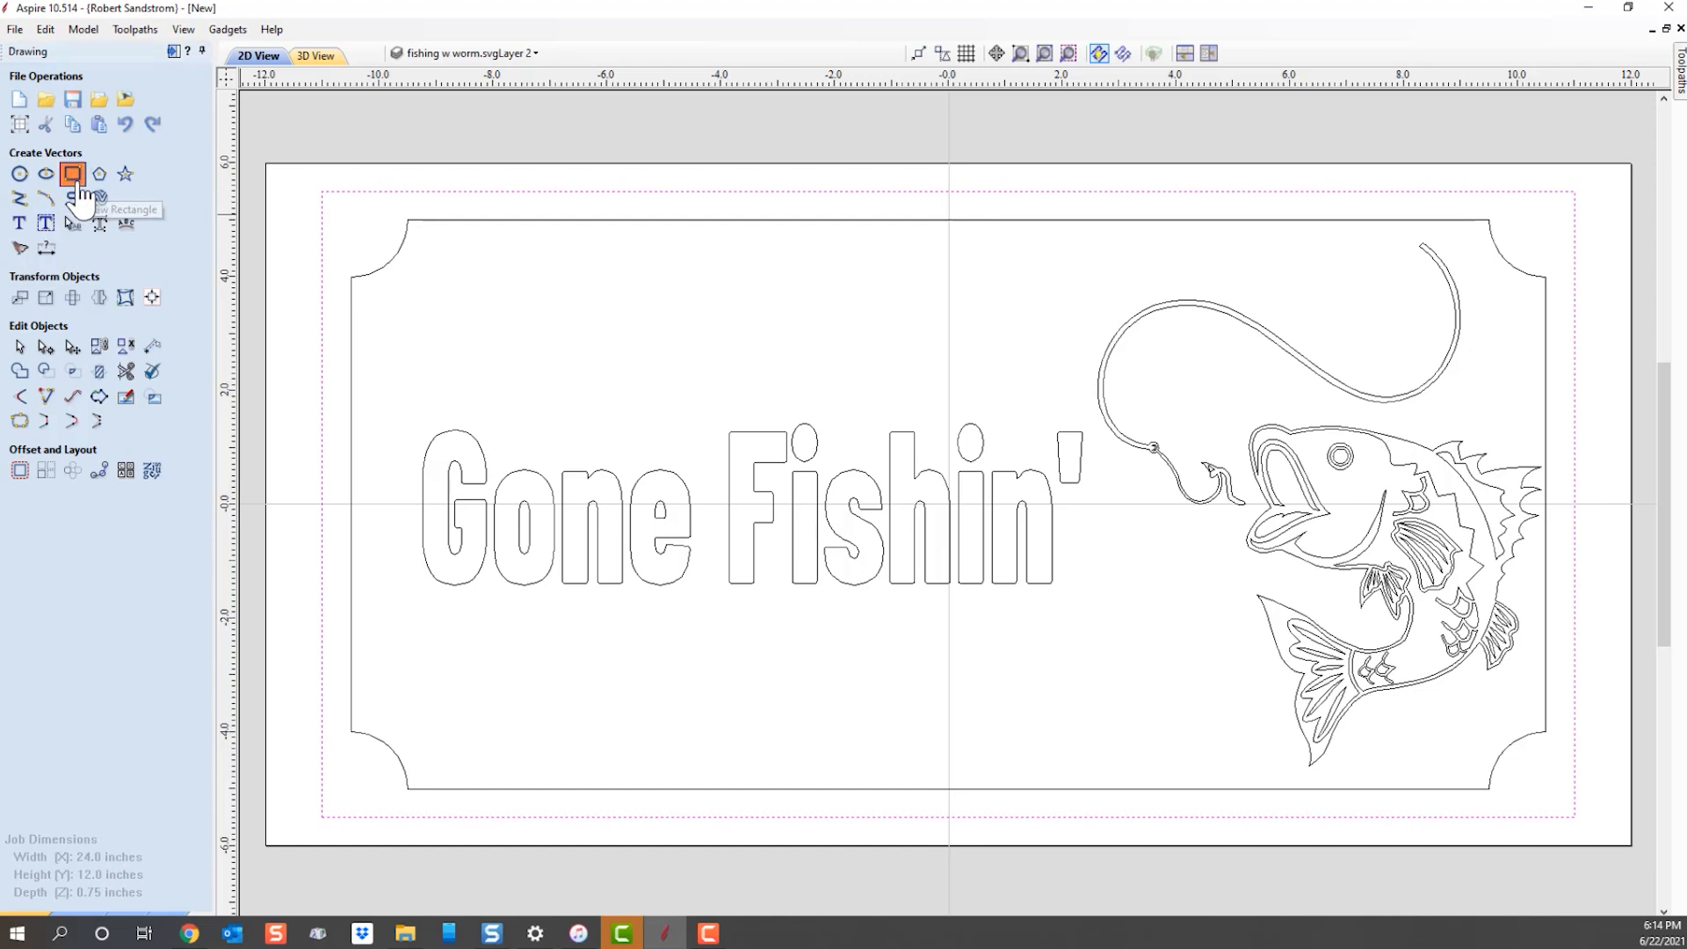
{"action": "left_click", "coordinate": [72, 173]}
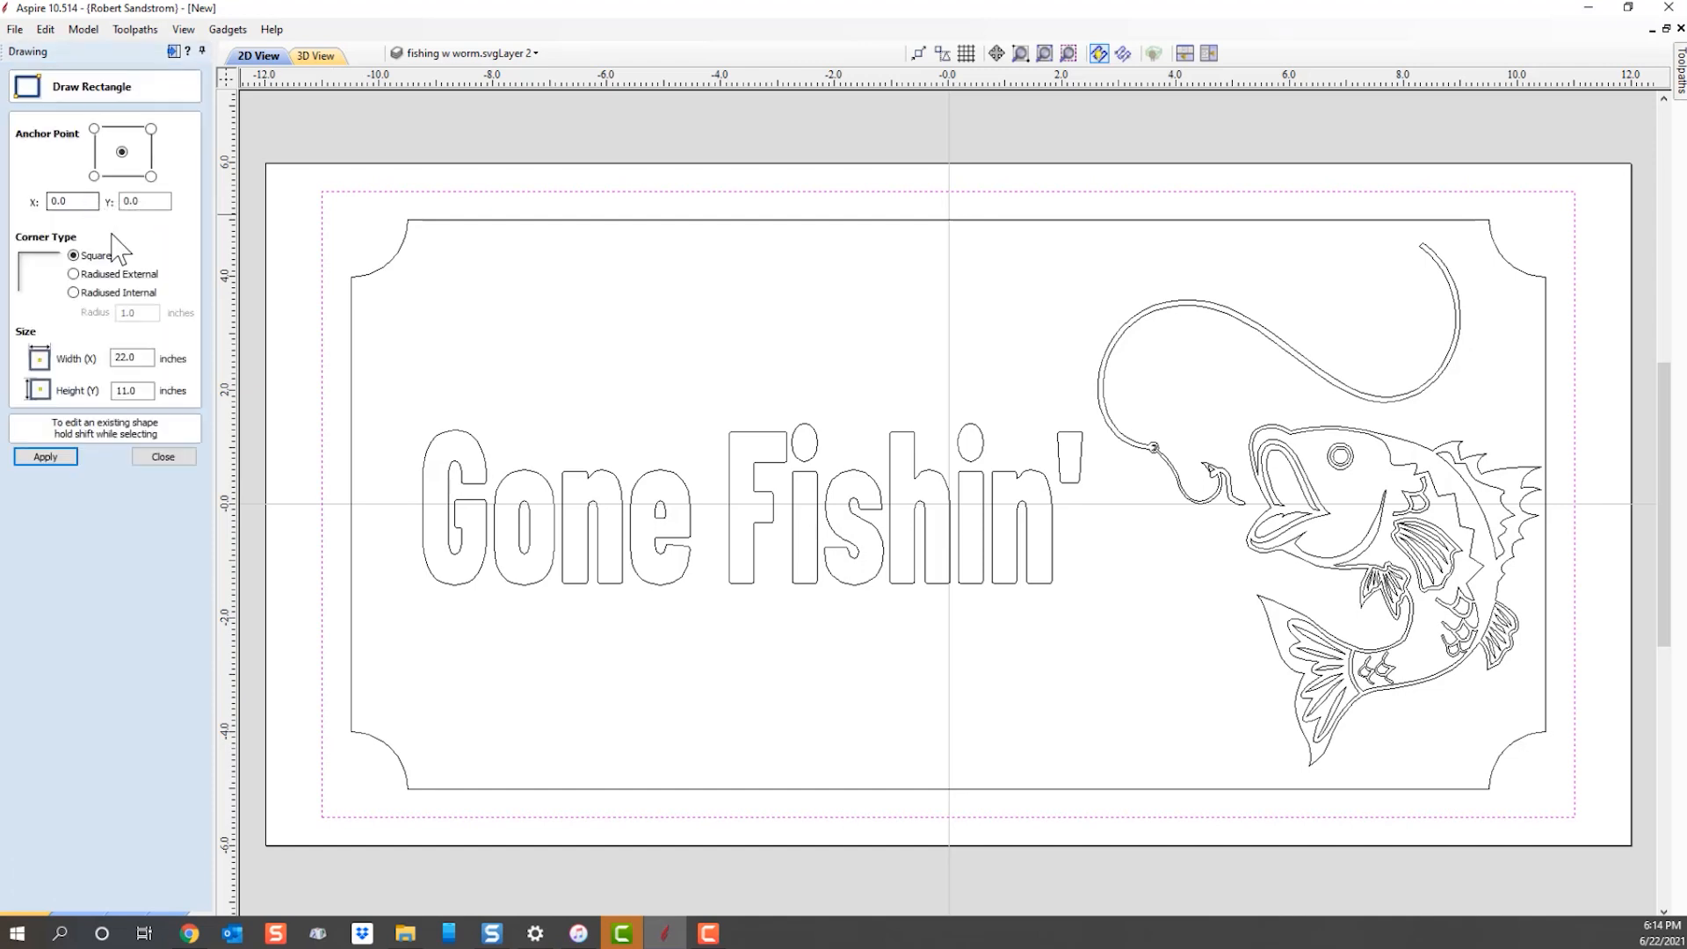
{"action": "left_click", "coordinate": [74, 293]}
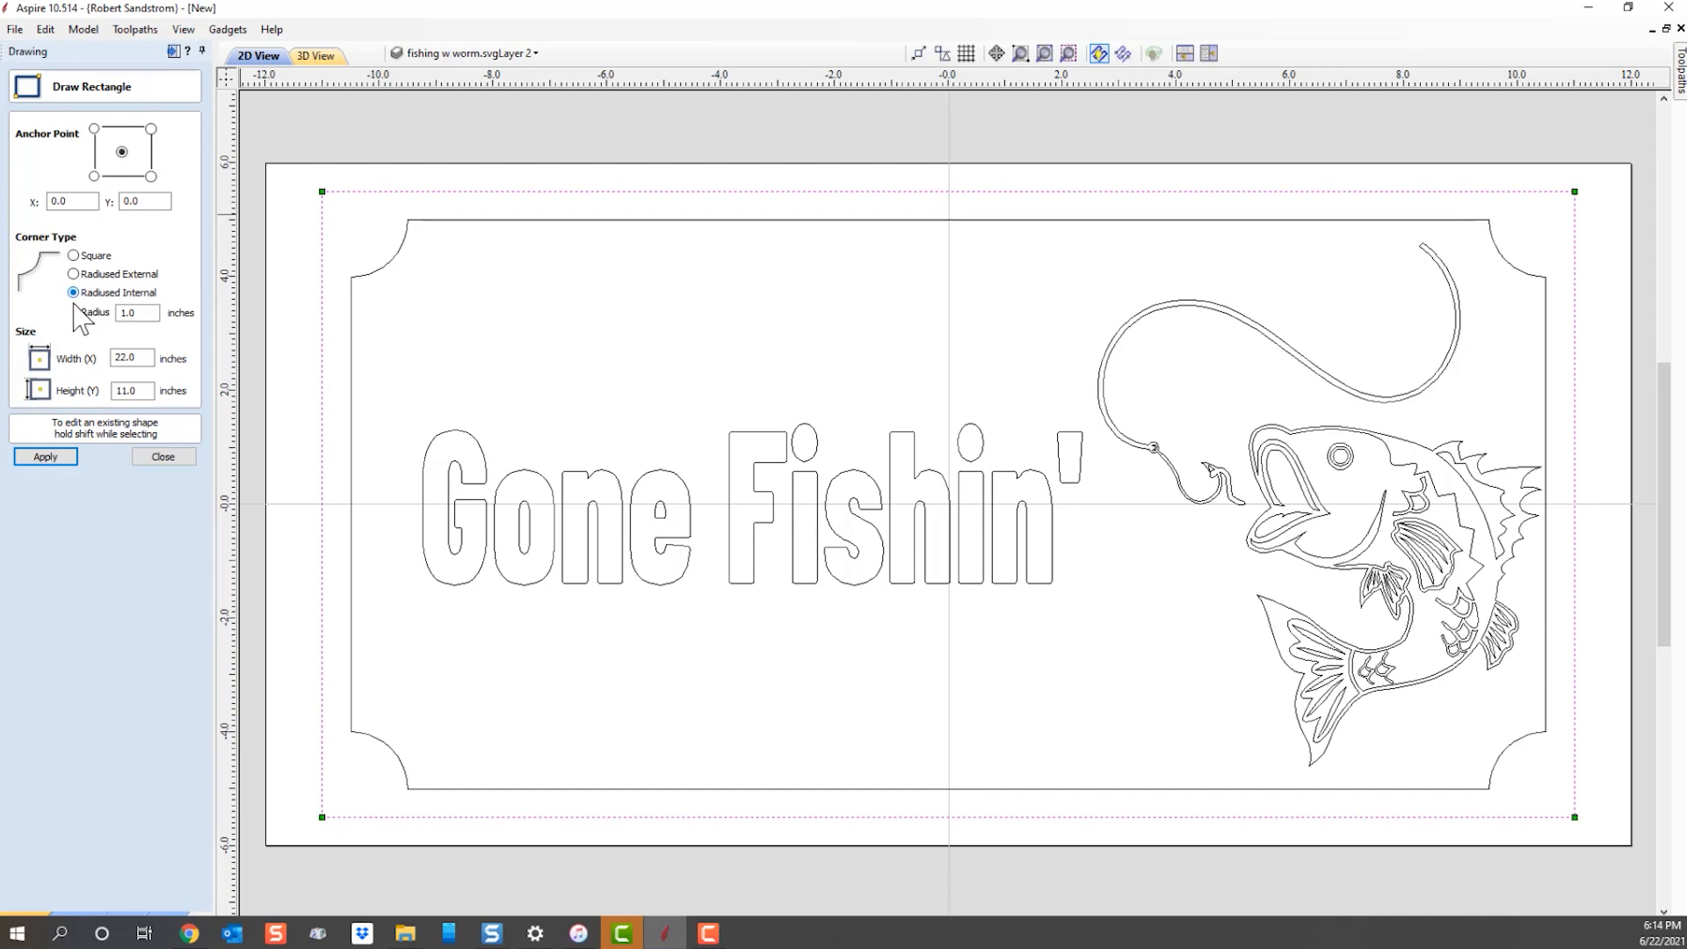
{"action": "left_click", "coordinate": [45, 469]}
{"action": "left_click", "coordinate": [44, 458]}
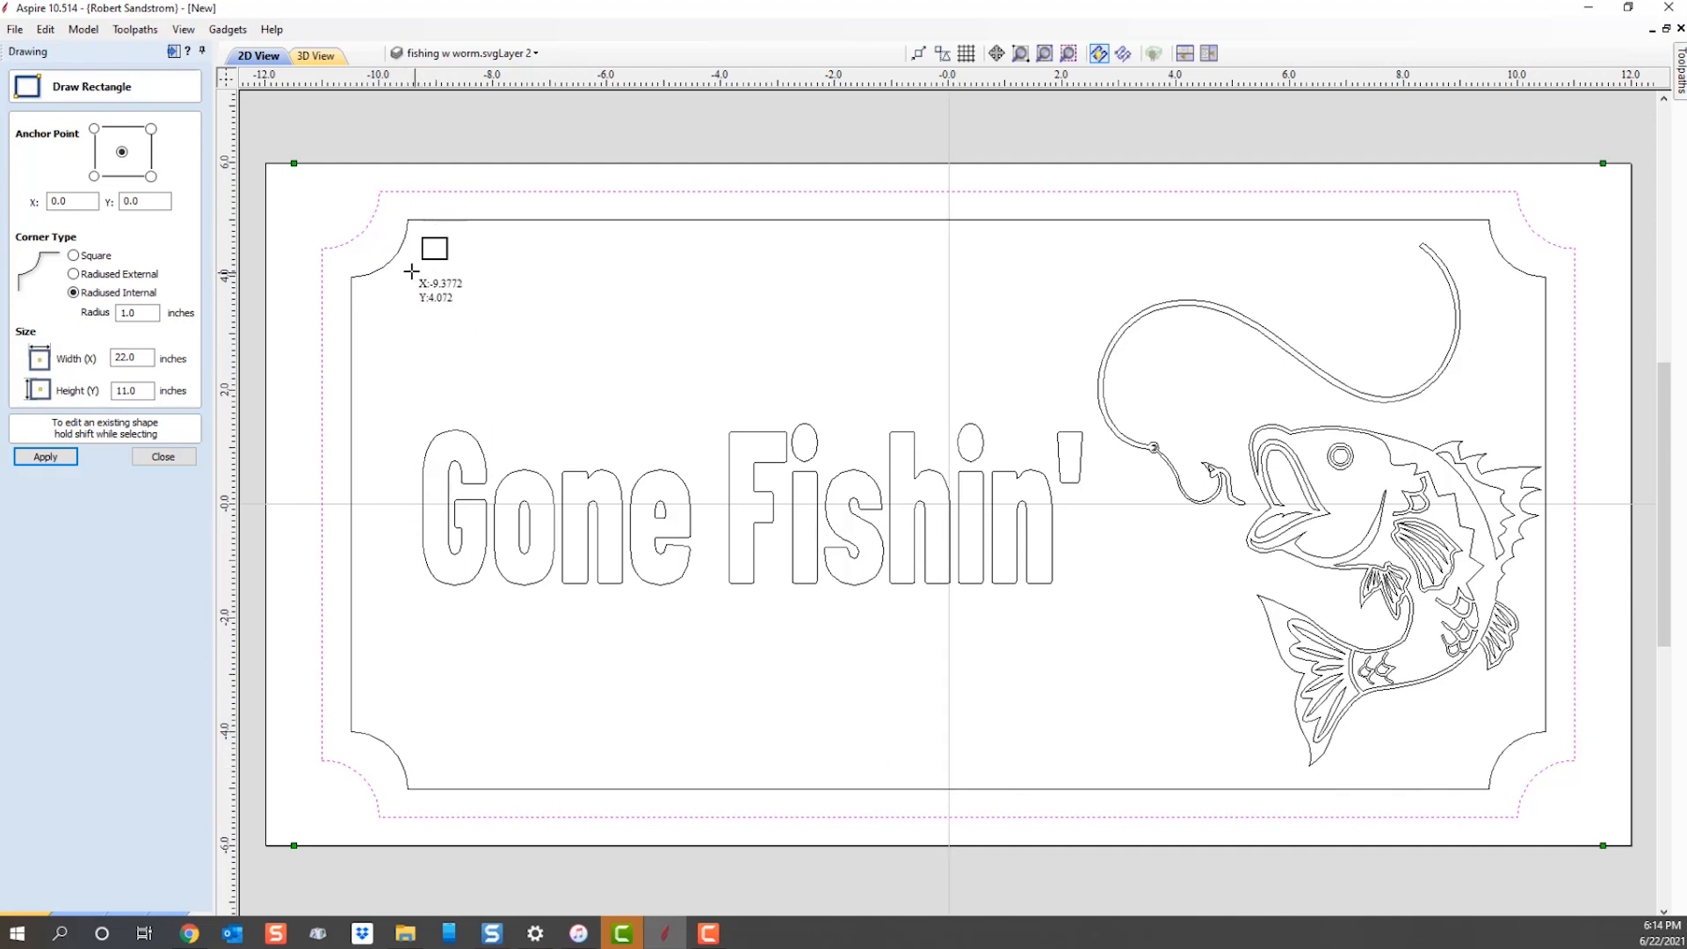
{"action": "left_click", "coordinate": [162, 458]}
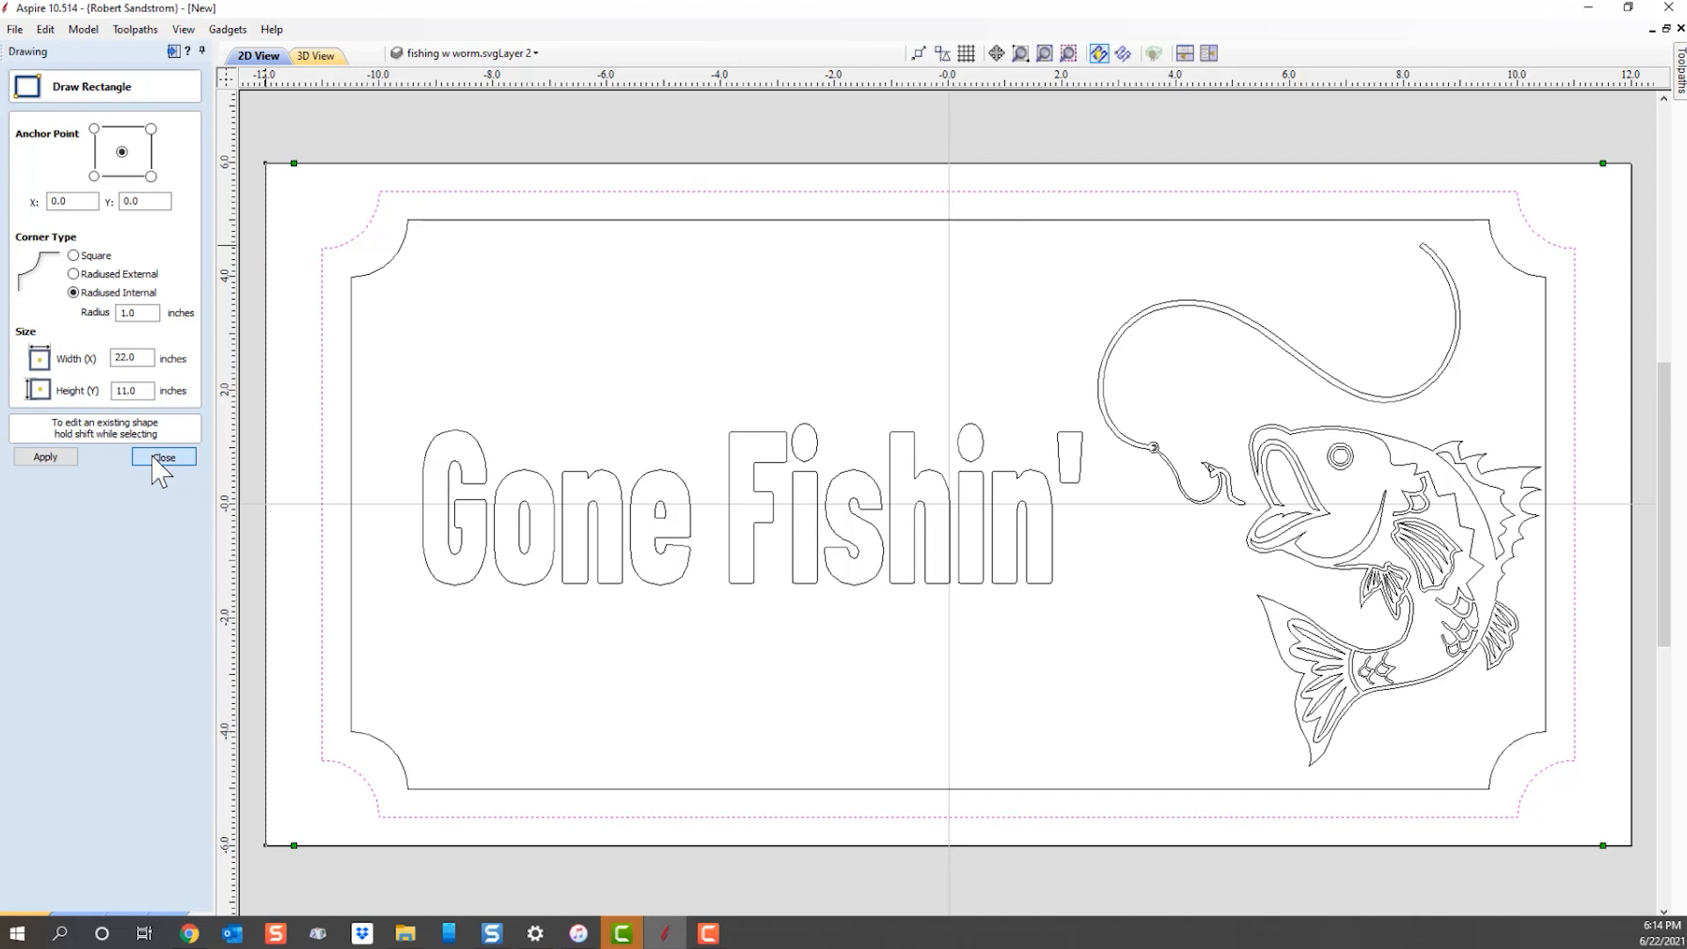
{"action": "left_click", "coordinate": [293, 475]}
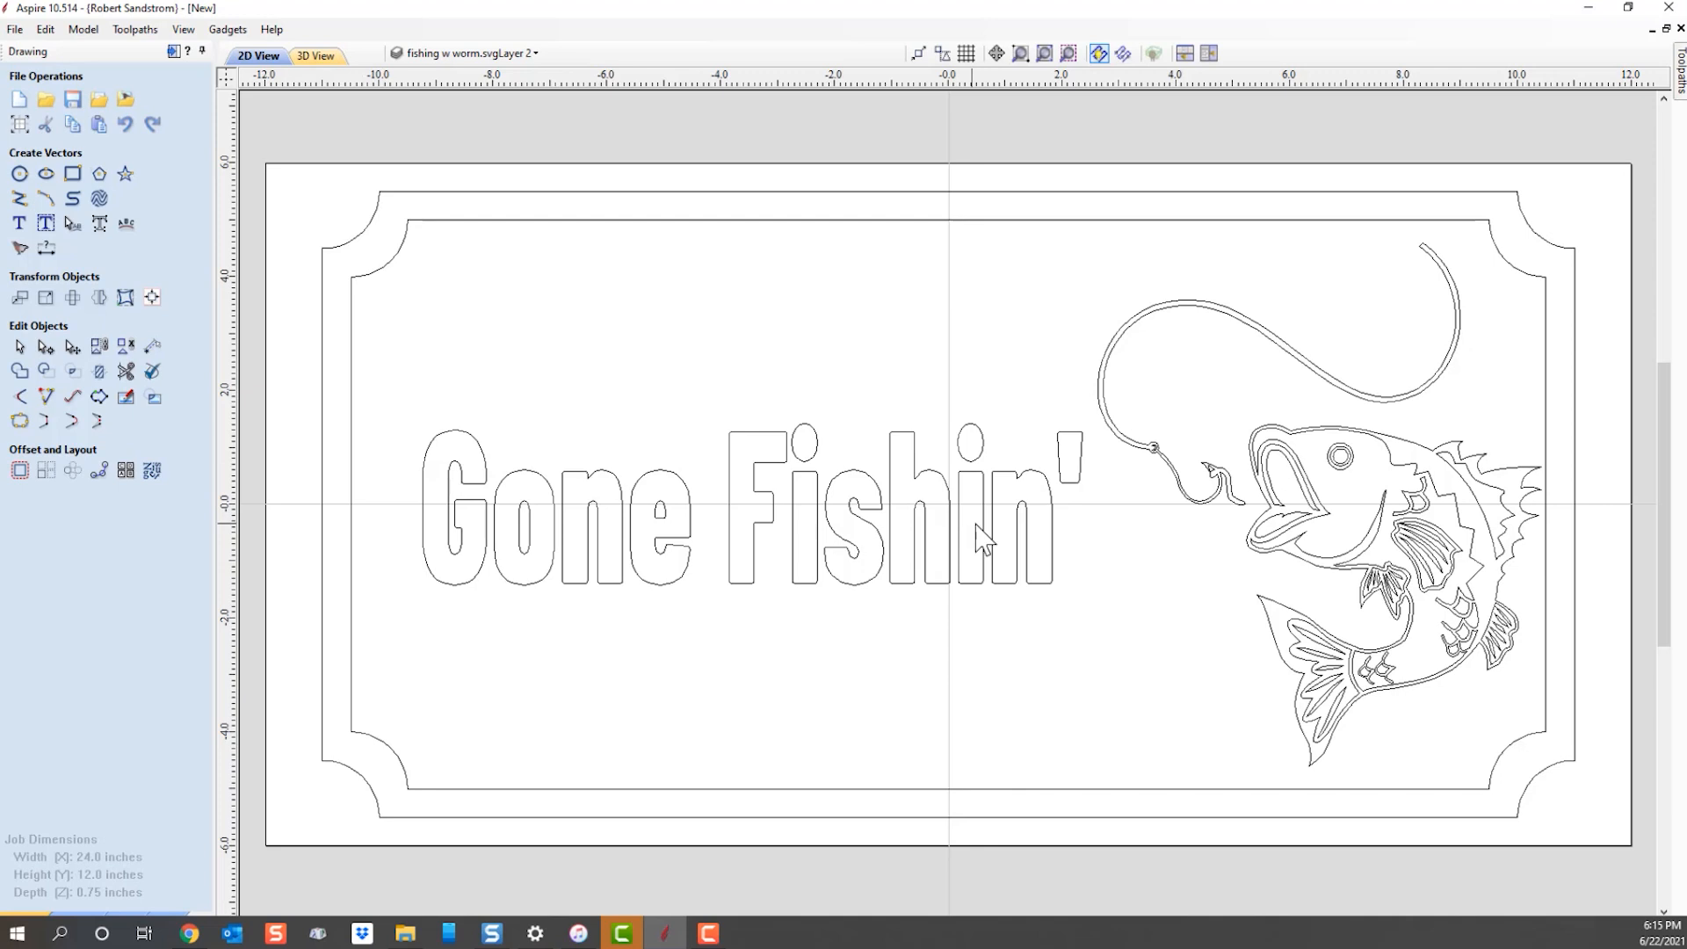
Shrink the fish artwork to about 8 inches tall and reposition it inside the inner border, beside the end of the text.
{"action": "left_click", "coordinate": [1290, 521]}
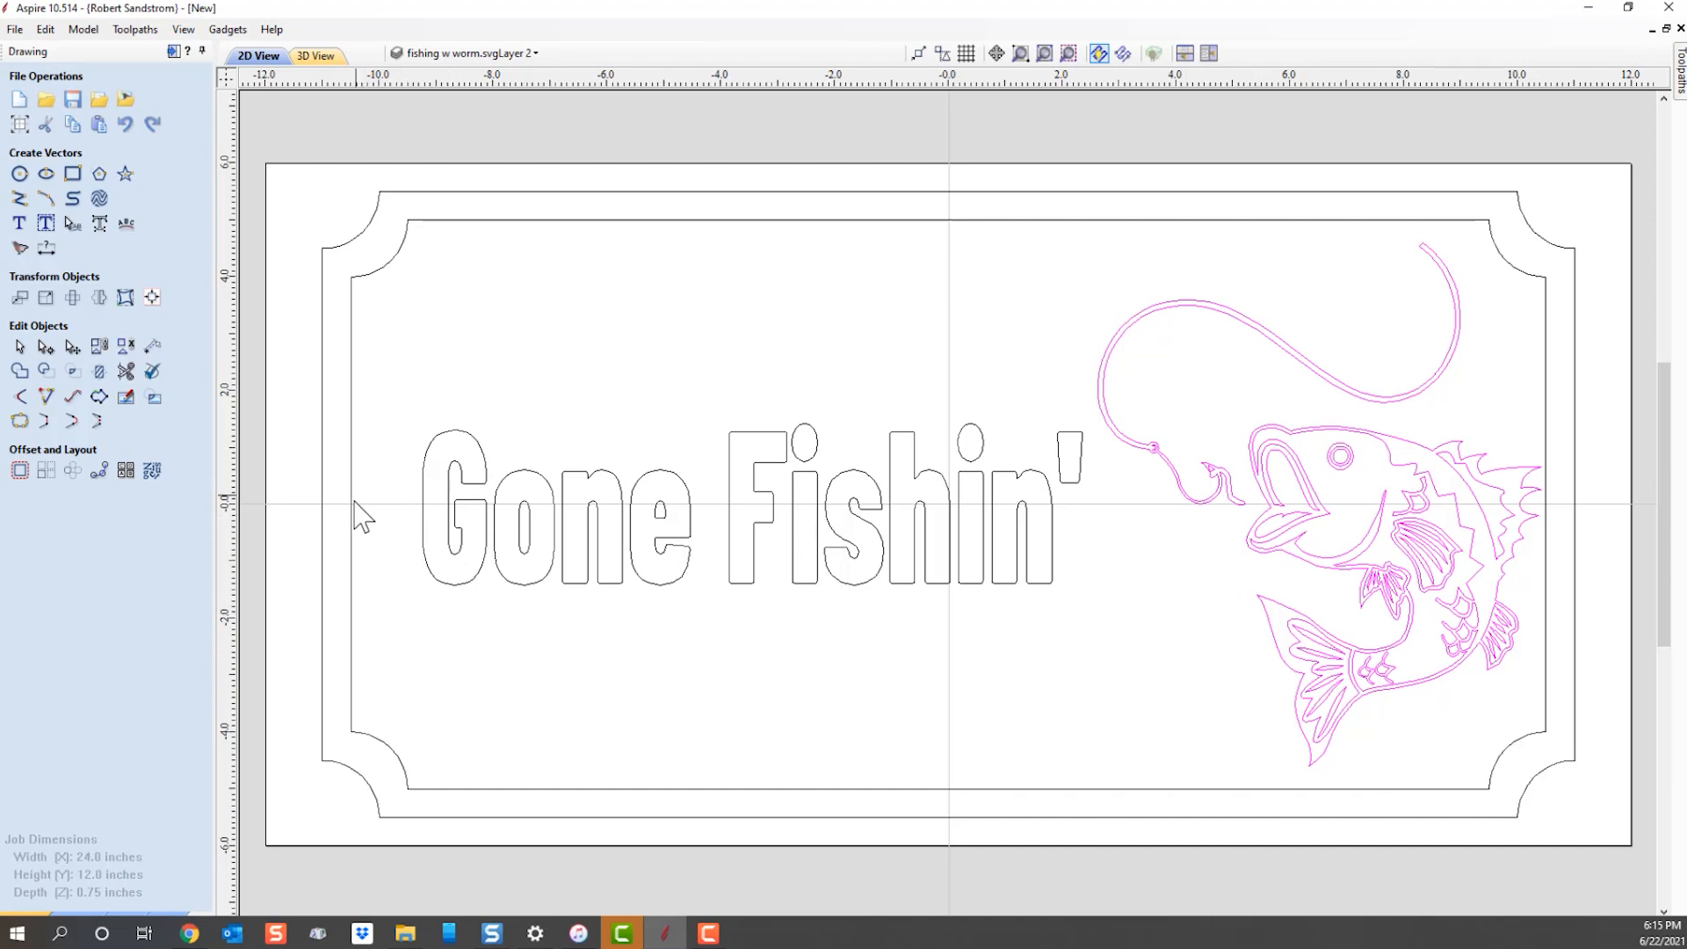
{"action": "left_click", "coordinate": [1364, 571]}
{"action": "left_click_drag", "start_coordinate": [1549, 238], "coordinate": [1497, 293]}
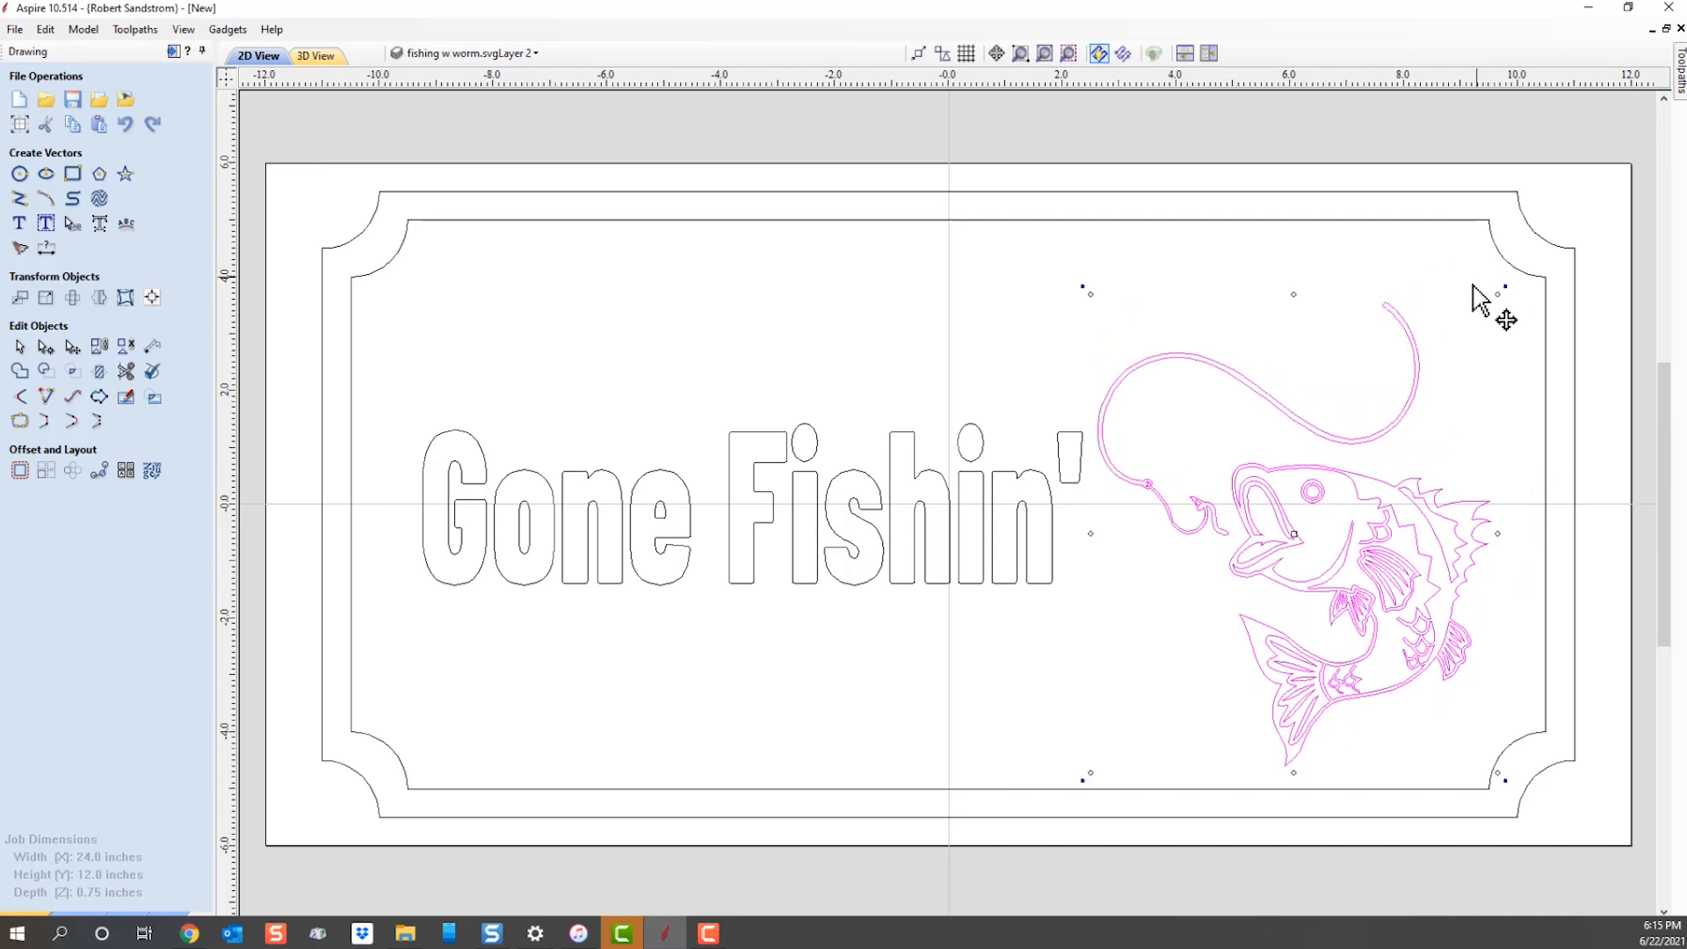
{"action": "left_click_drag", "start_coordinate": [1296, 542], "coordinate": [1271, 489]}
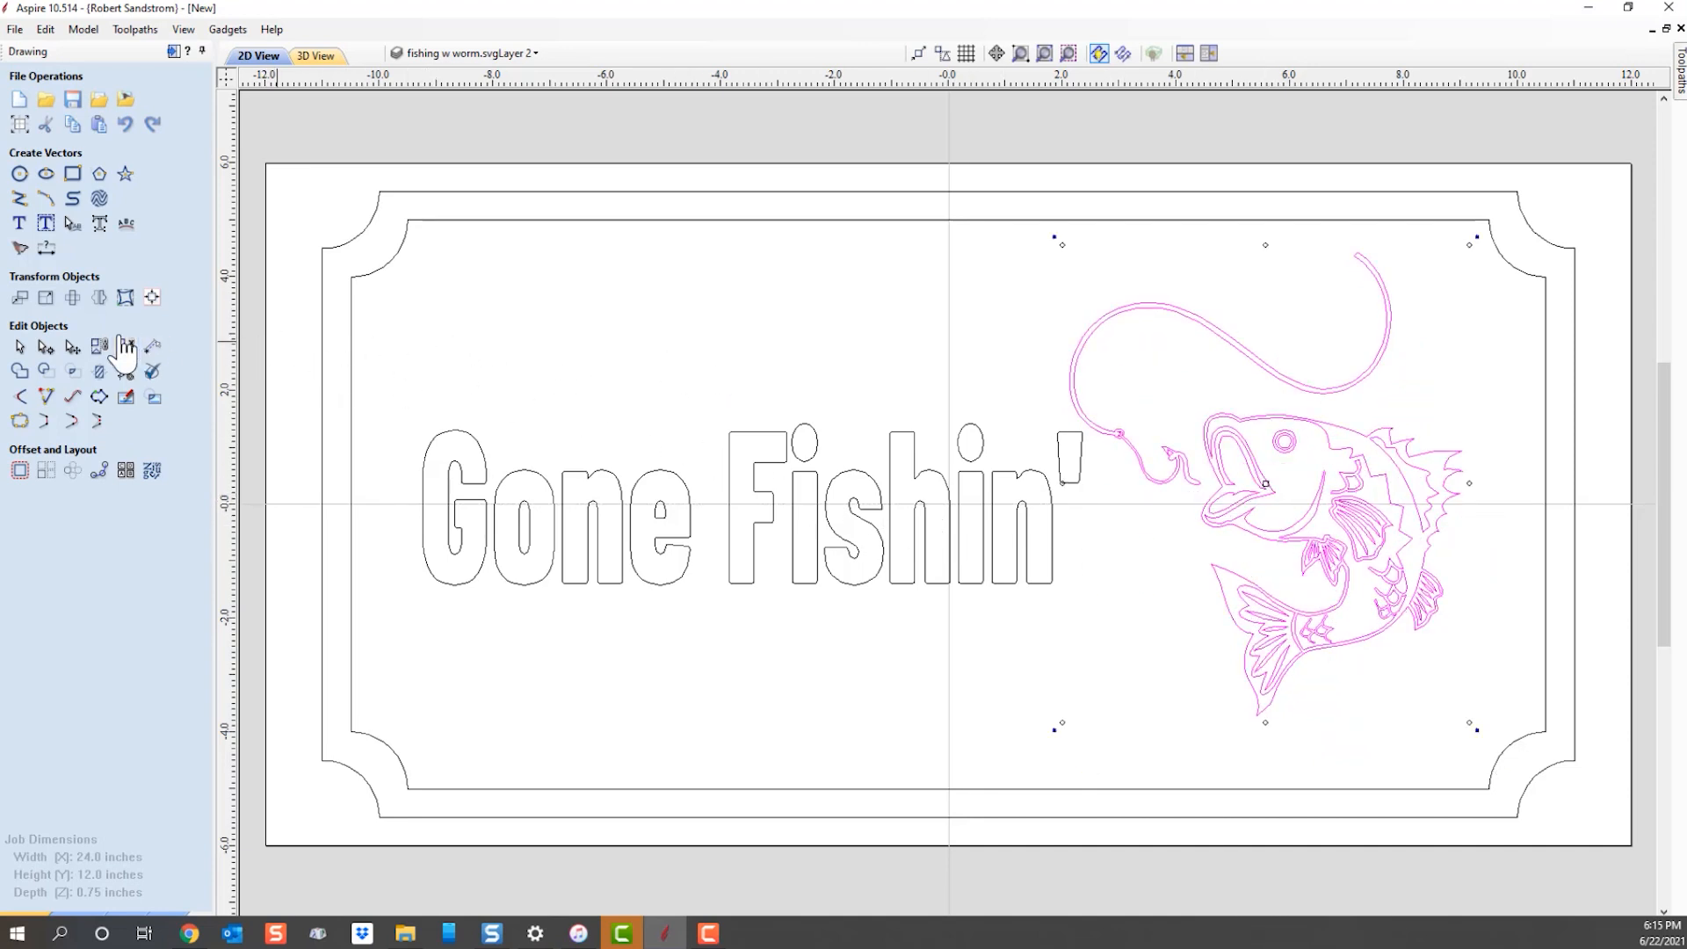
Center the fish artwork vertically within the inner border using the selection alignment, and clear the selection.
{"action": "left_click", "coordinate": [152, 297]}
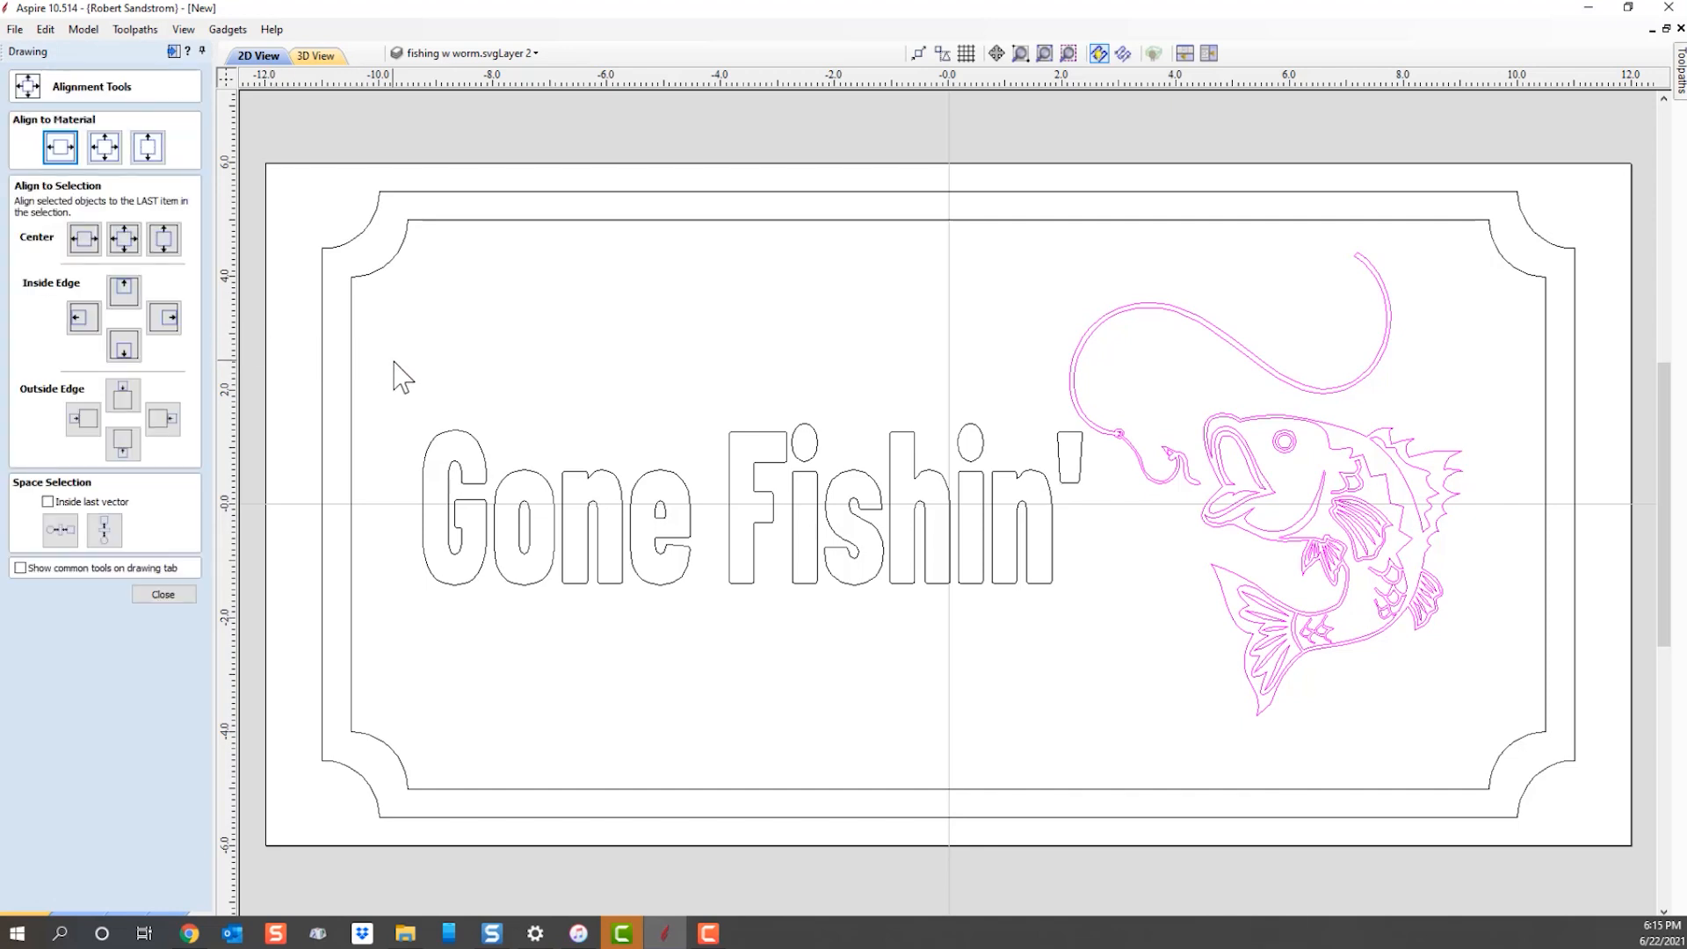
{"action": "left_click", "coordinate": [1324, 221]}
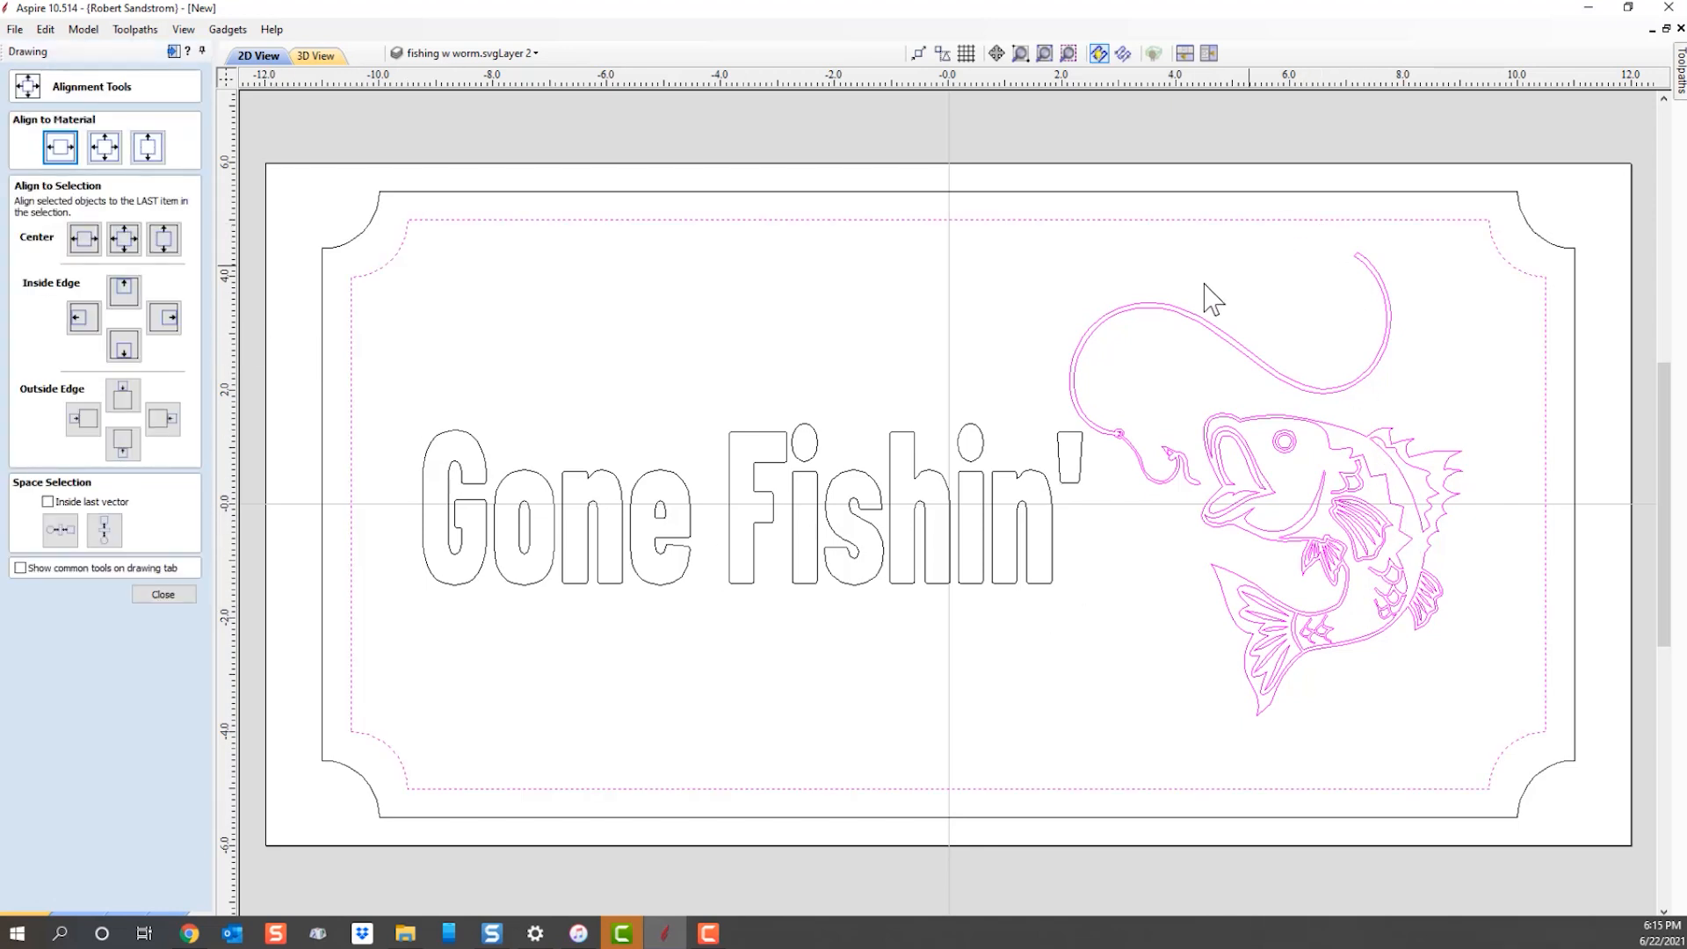
{"action": "left_click", "coordinate": [155, 248]}
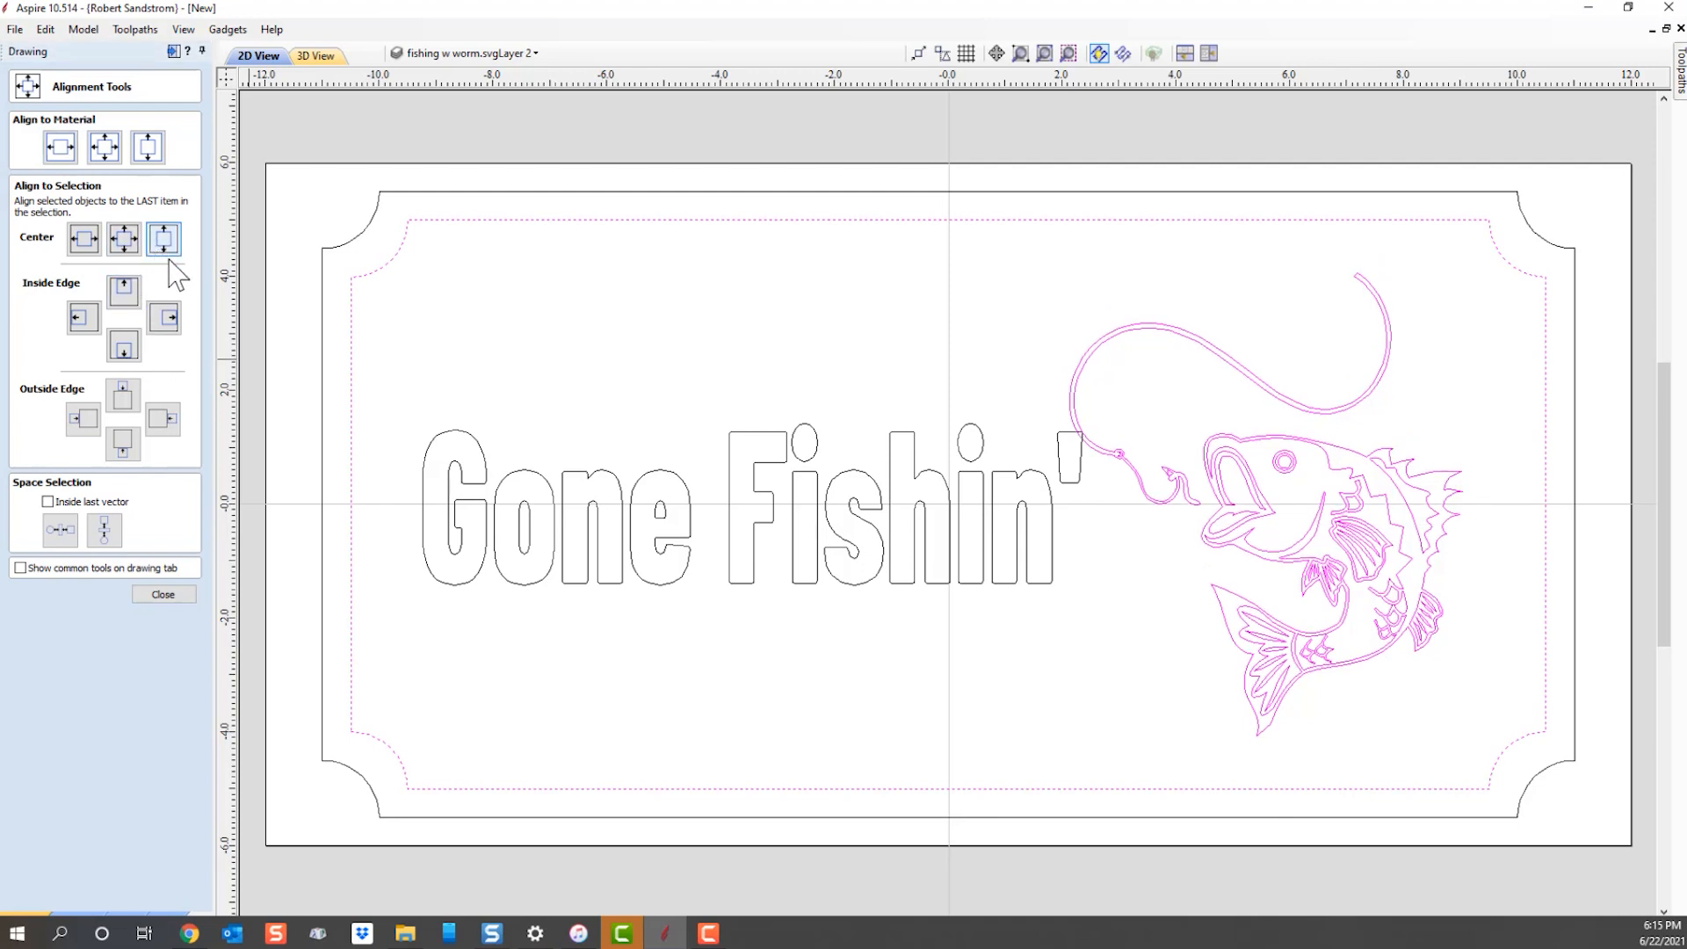
{"action": "left_click", "coordinate": [1063, 487]}
{"action": "left_click", "coordinate": [1065, 489]}
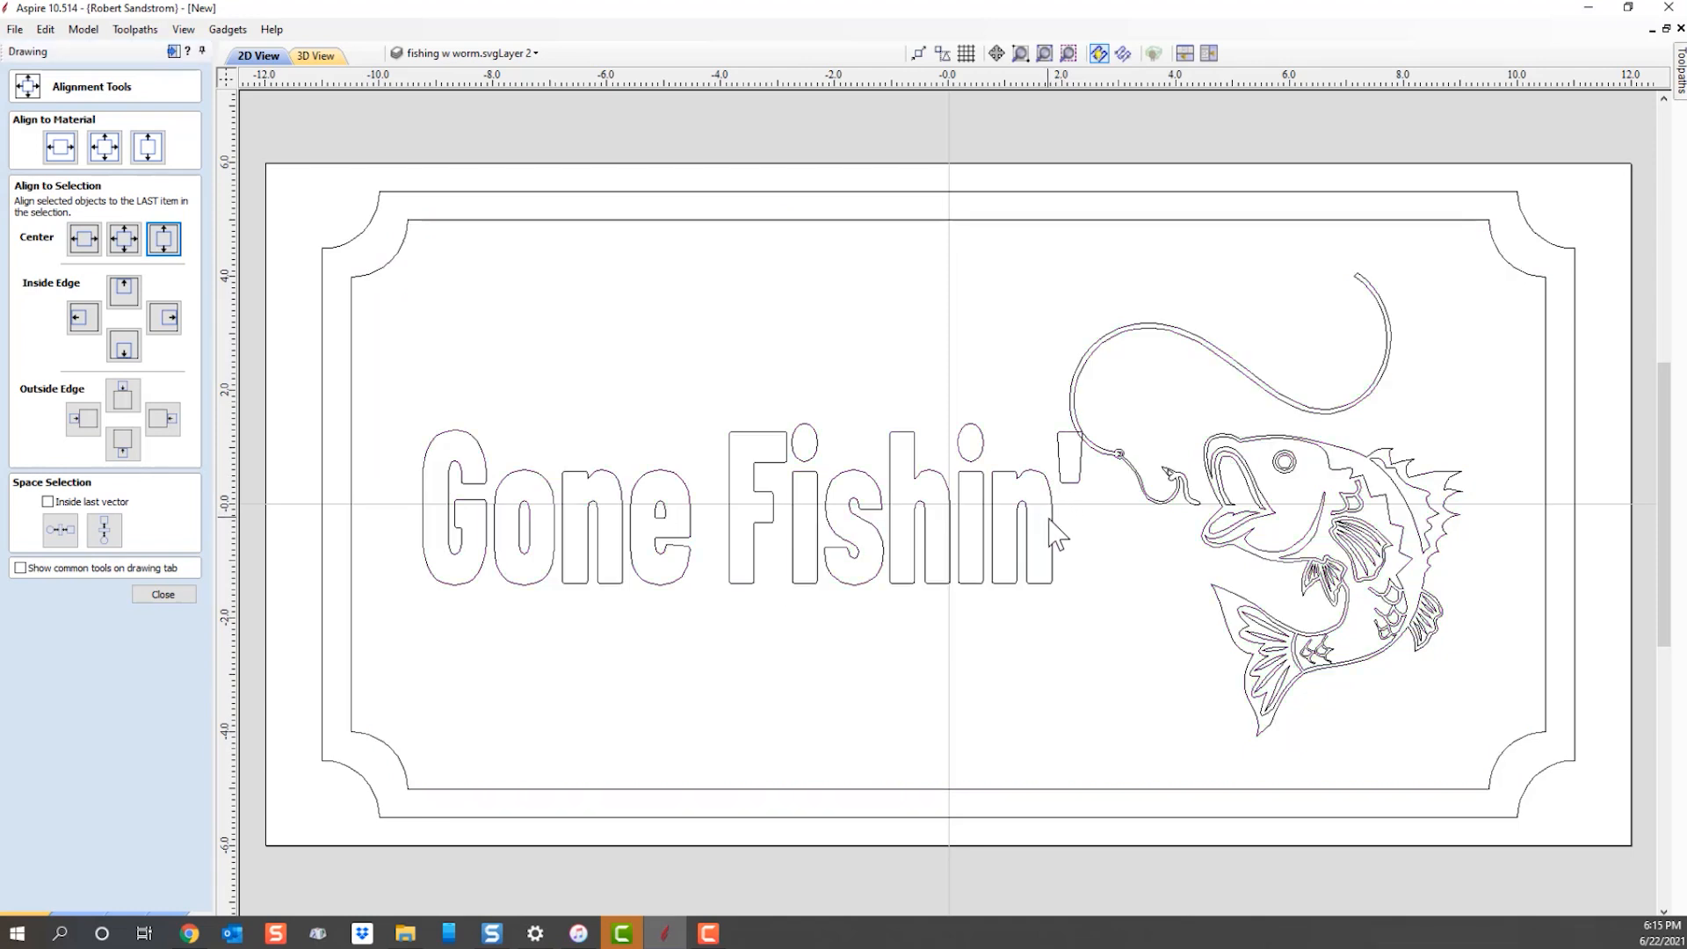
Nudge the "Gone Fishin'" text about 0.3 inches left, away from the fishing line, and clear the selection.
{"action": "left_click", "coordinate": [1053, 522]}
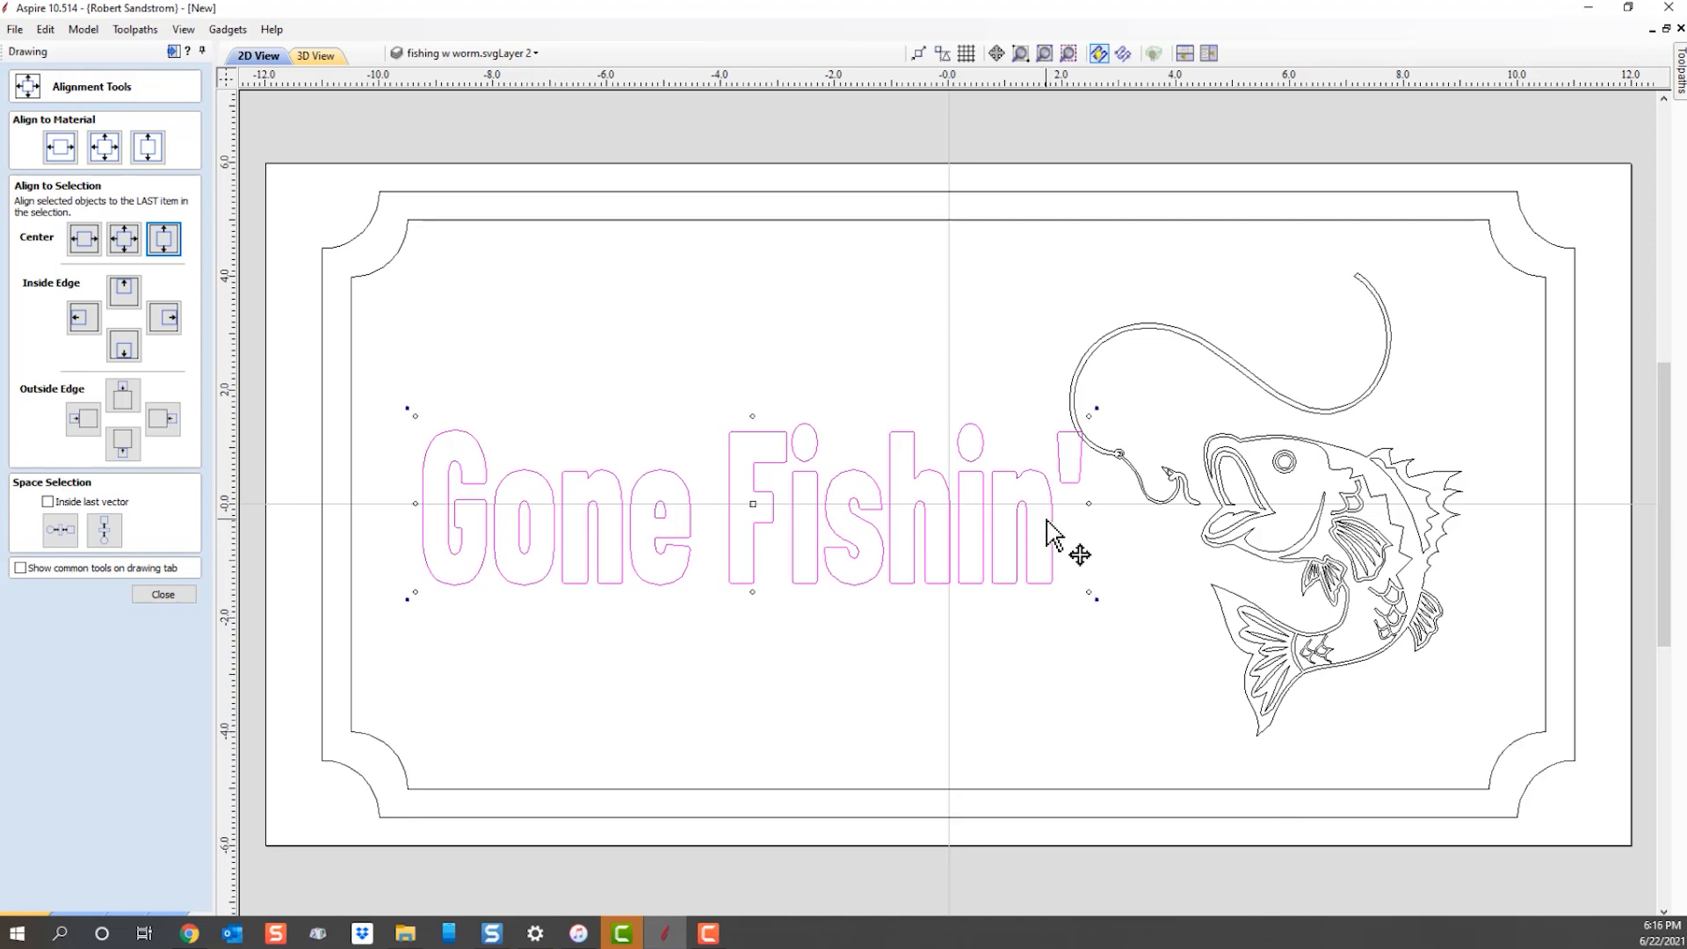
{"action": "key", "text": "Left"}
{"action": "key", "text": "Left"}
{"action": "key", "text": "Left"}
{"action": "key", "text": "Left"}
{"action": "key", "text": "Left"}
{"action": "key", "text": "Left"}
{"action": "key", "text": "Left"}
{"action": "key", "text": "Left"}
{"action": "key", "text": "Left"}
{"action": "key", "text": "Left"}
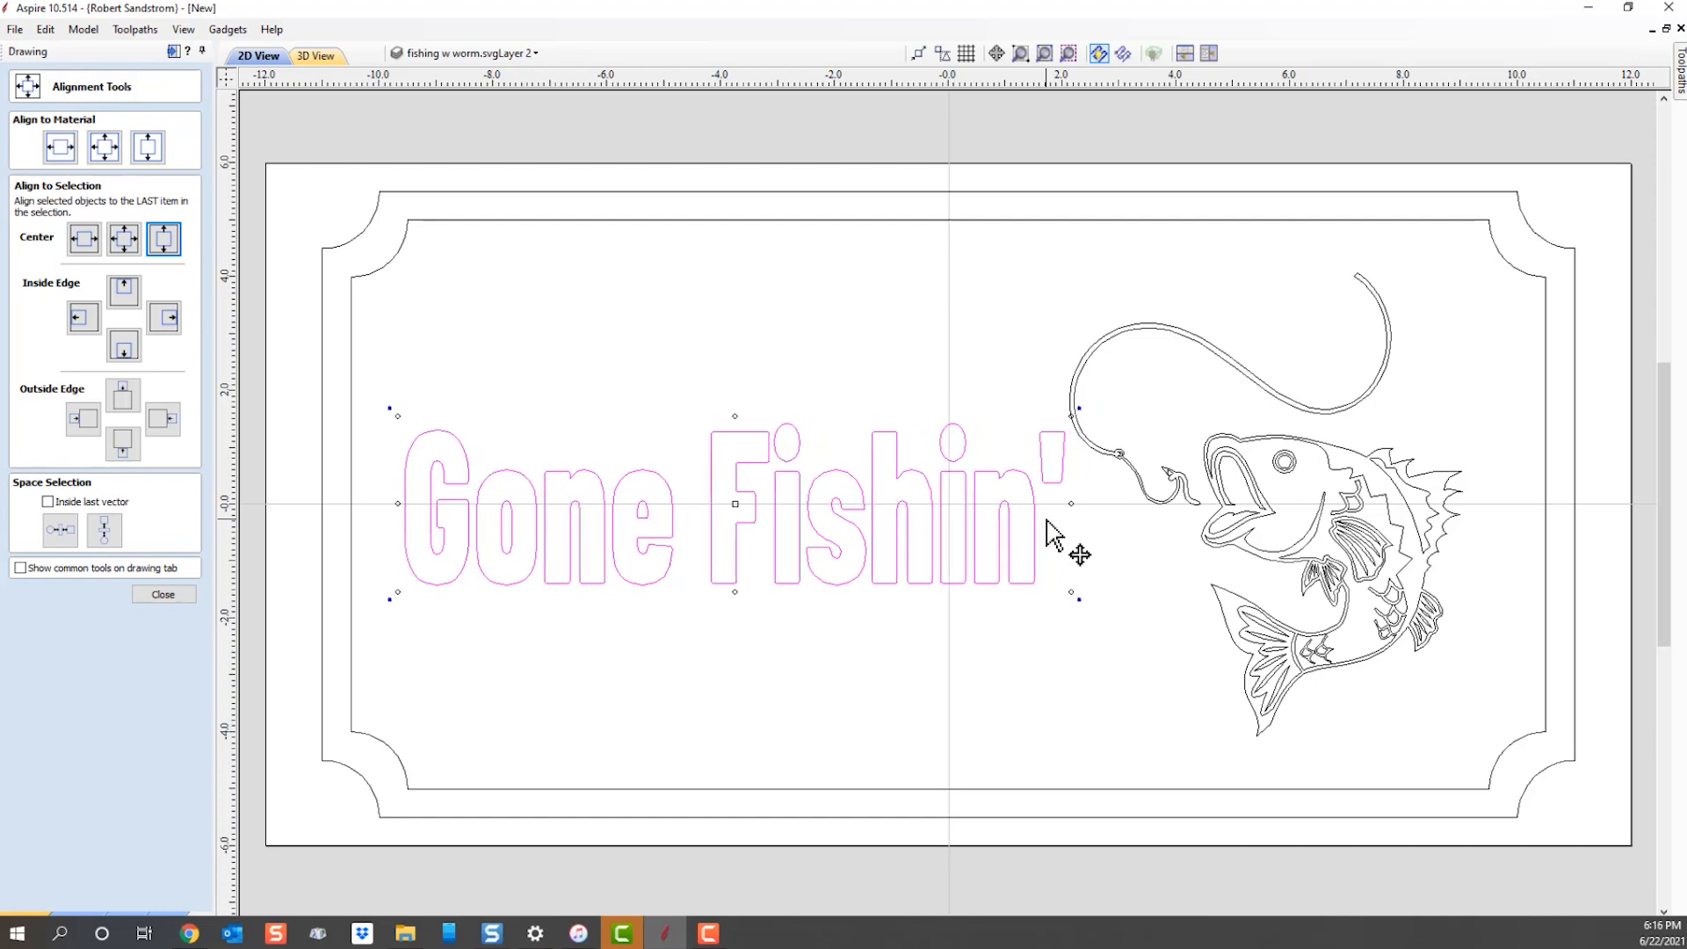
{"action": "left_click", "coordinate": [1151, 541]}
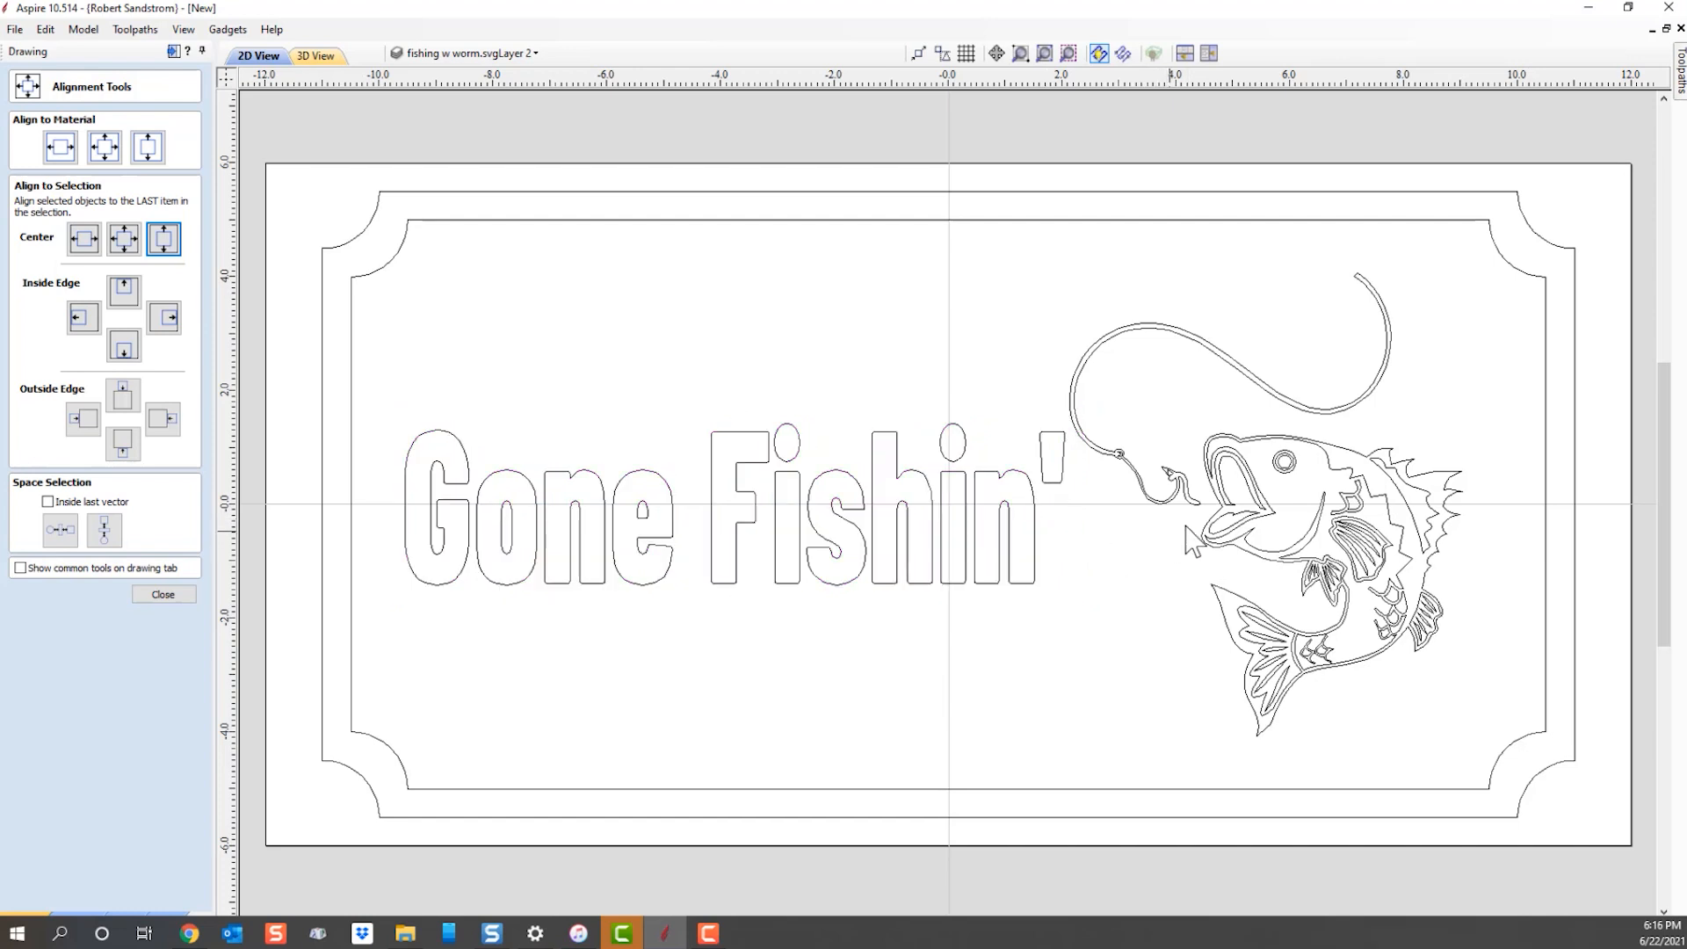
Nudge the fish artwork about 0.5 inches right, away from the end of the text, and clear the selection.
{"action": "left_click", "coordinate": [1236, 526]}
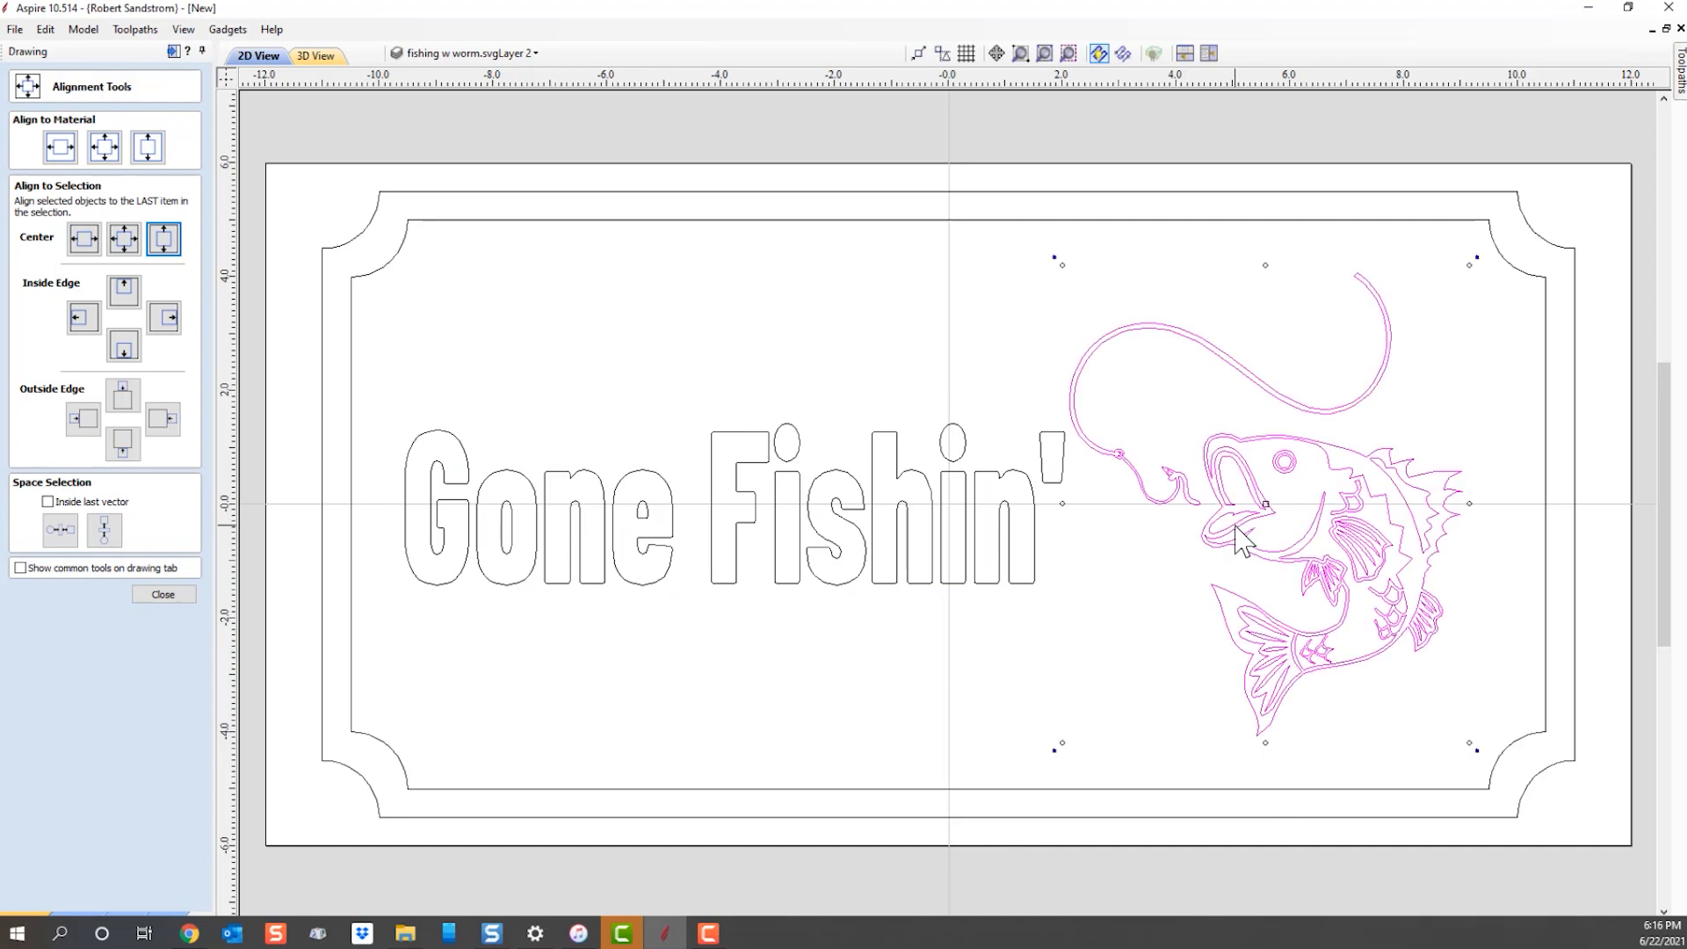
{"action": "key", "text": "Right"}
{"action": "key", "text": "Right"}
{"action": "key", "text": "Right"}
{"action": "key", "text": "Right"}
{"action": "key", "text": "Right"}
{"action": "key", "text": "Right"}
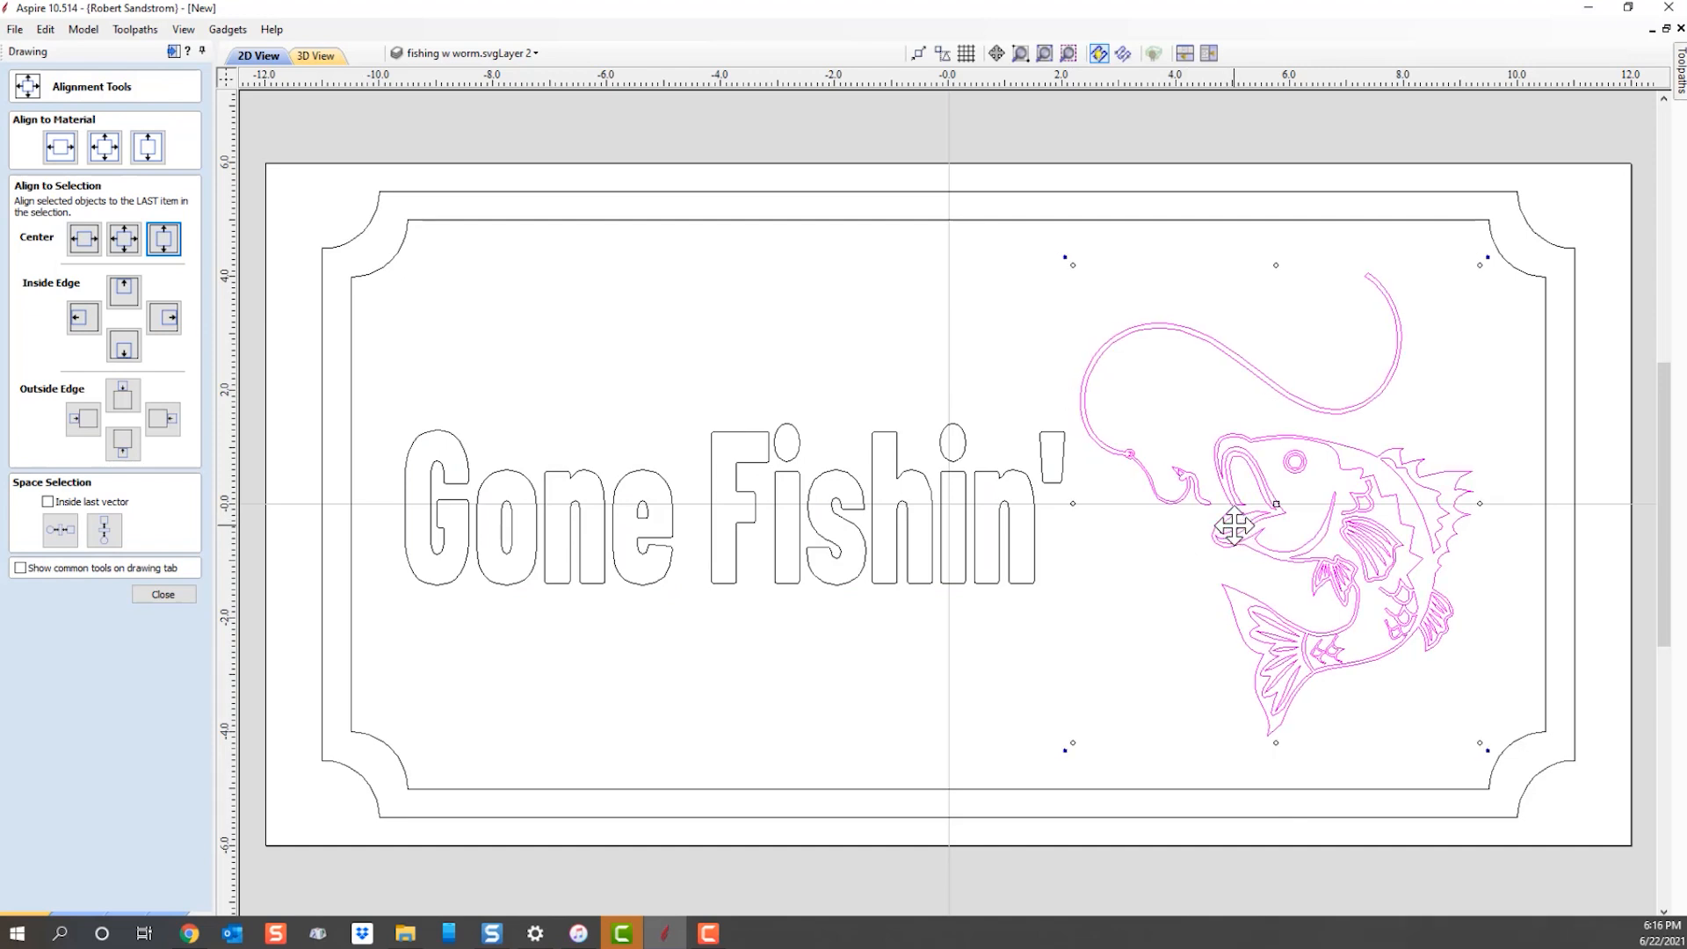
{"action": "key", "text": "Right"}
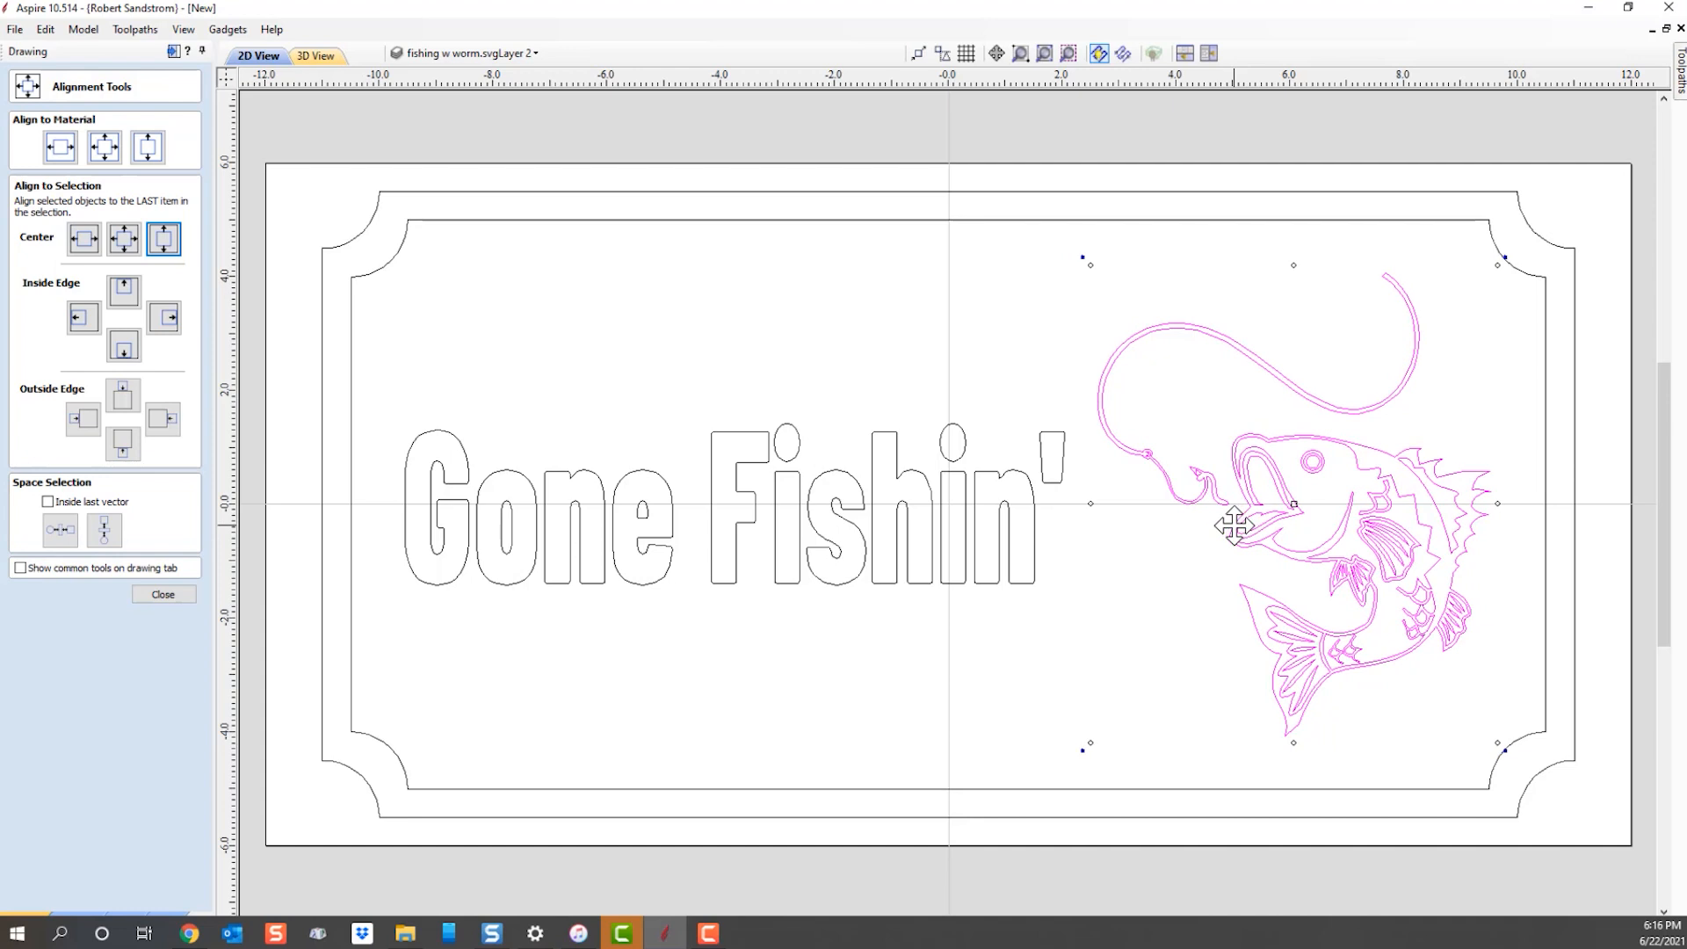
{"action": "left_click", "coordinate": [892, 679]}
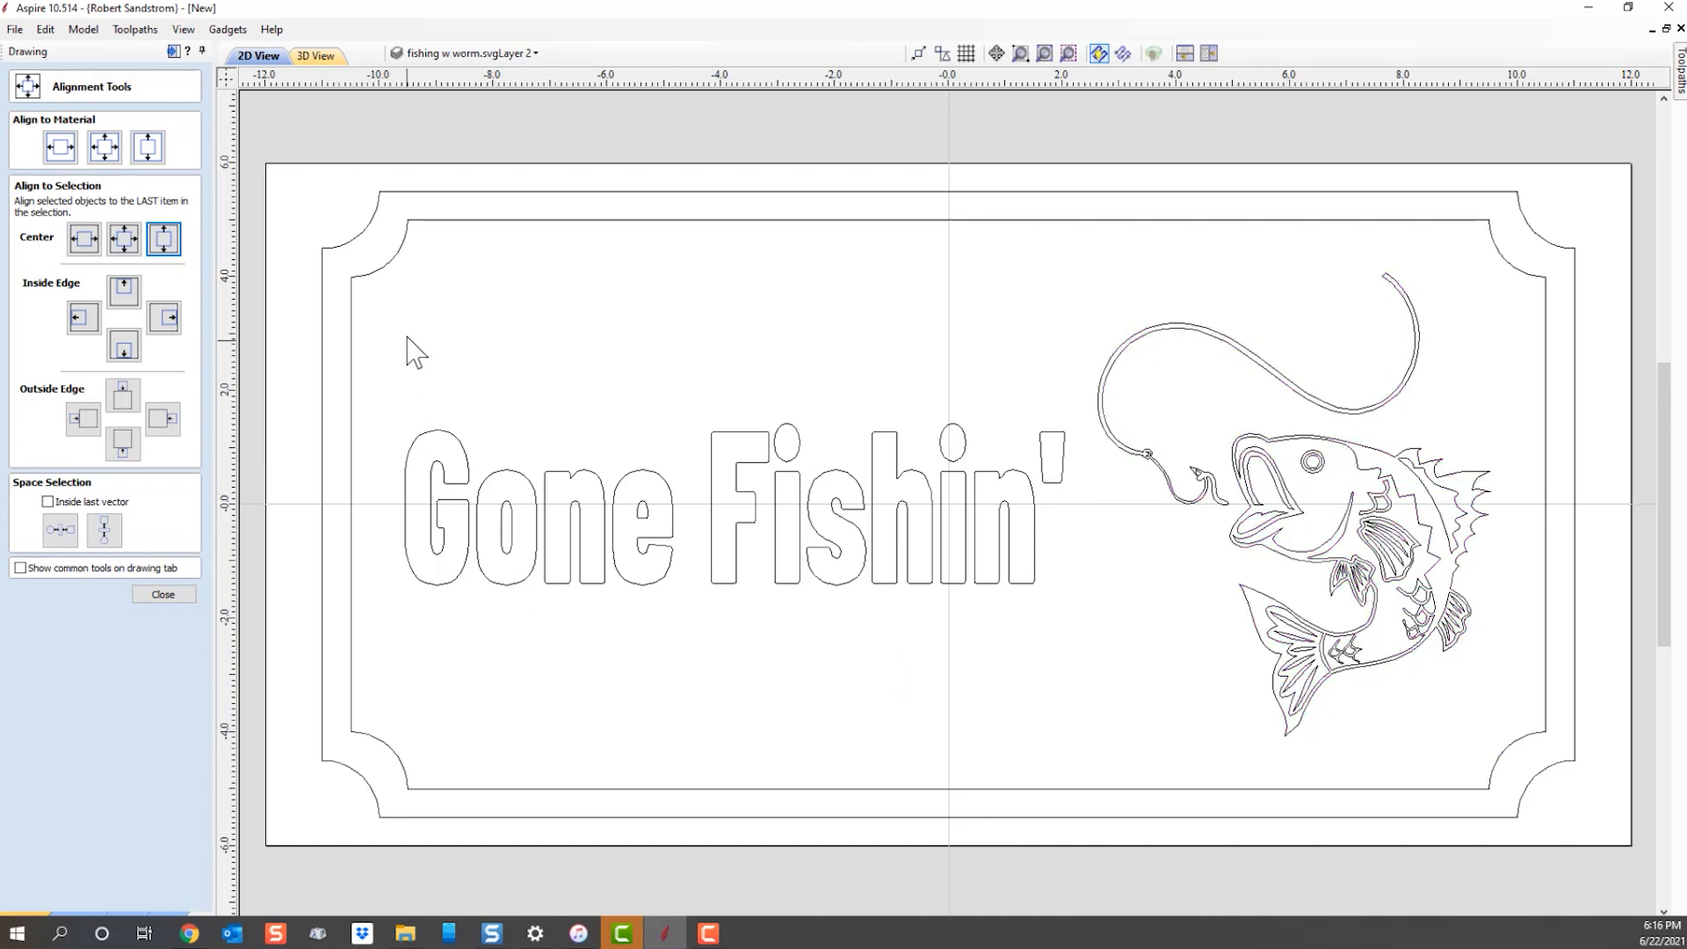
Try to center the ungrouped text and fish artwork within the inner border, undo the alignment, and leave the alignment tools.
{"action": "left_click_drag", "start_coordinate": [369, 290], "coordinate": [1475, 746]}
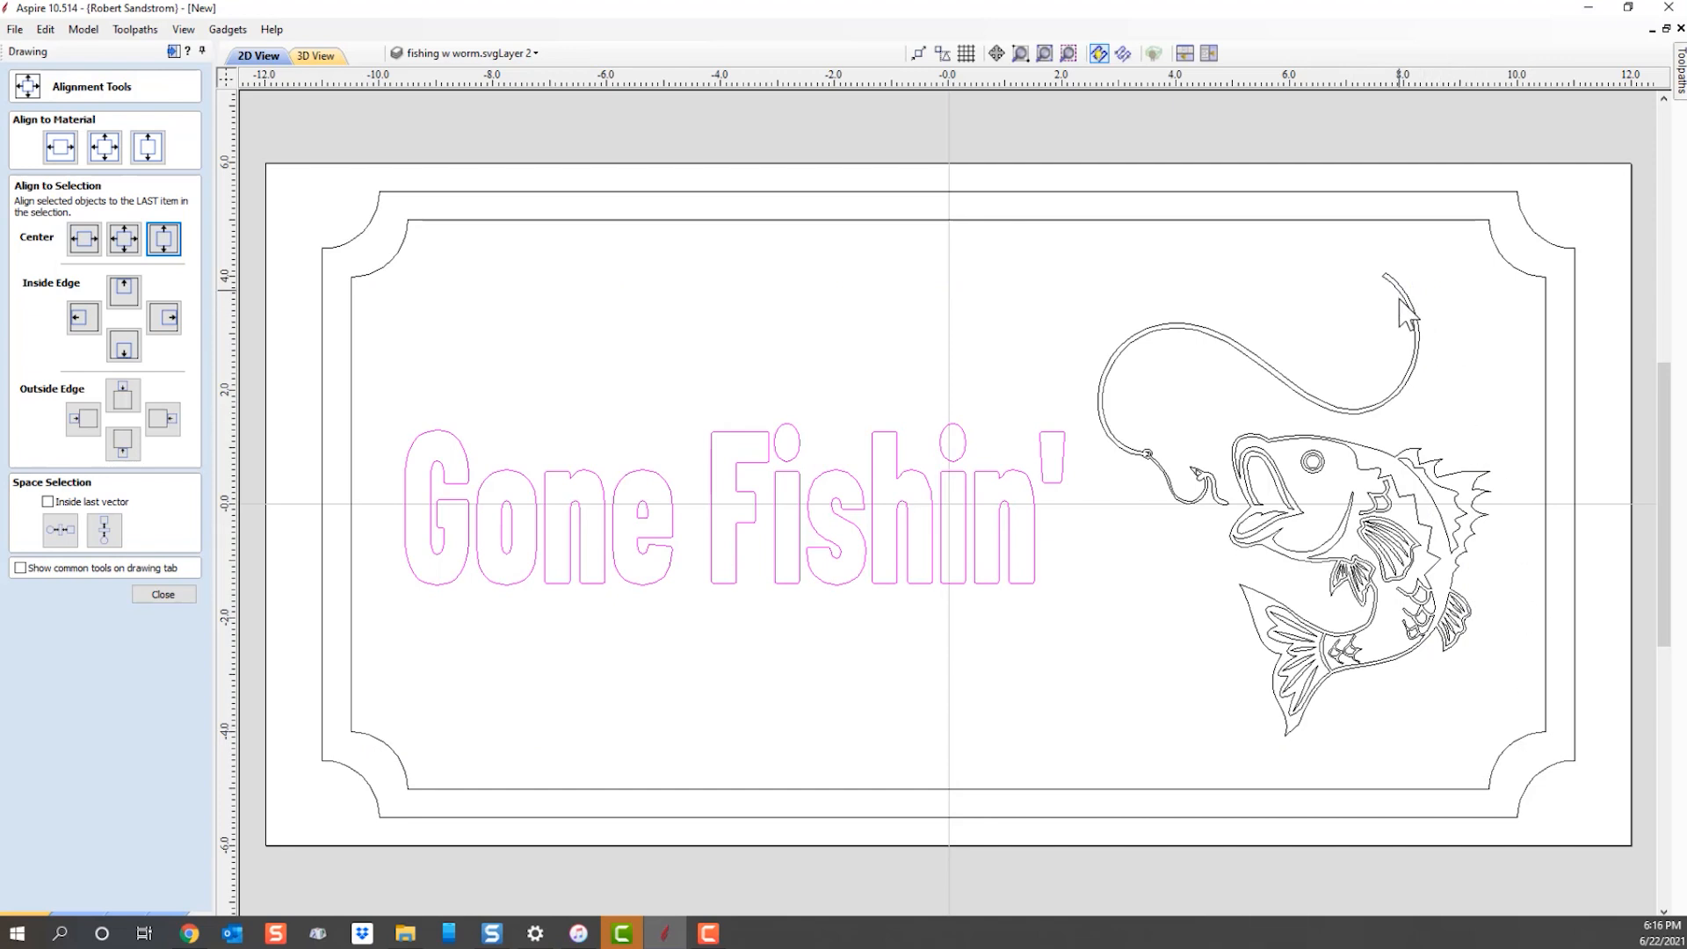
{"action": "left_click", "coordinate": [1372, 457], "text": "shift"}
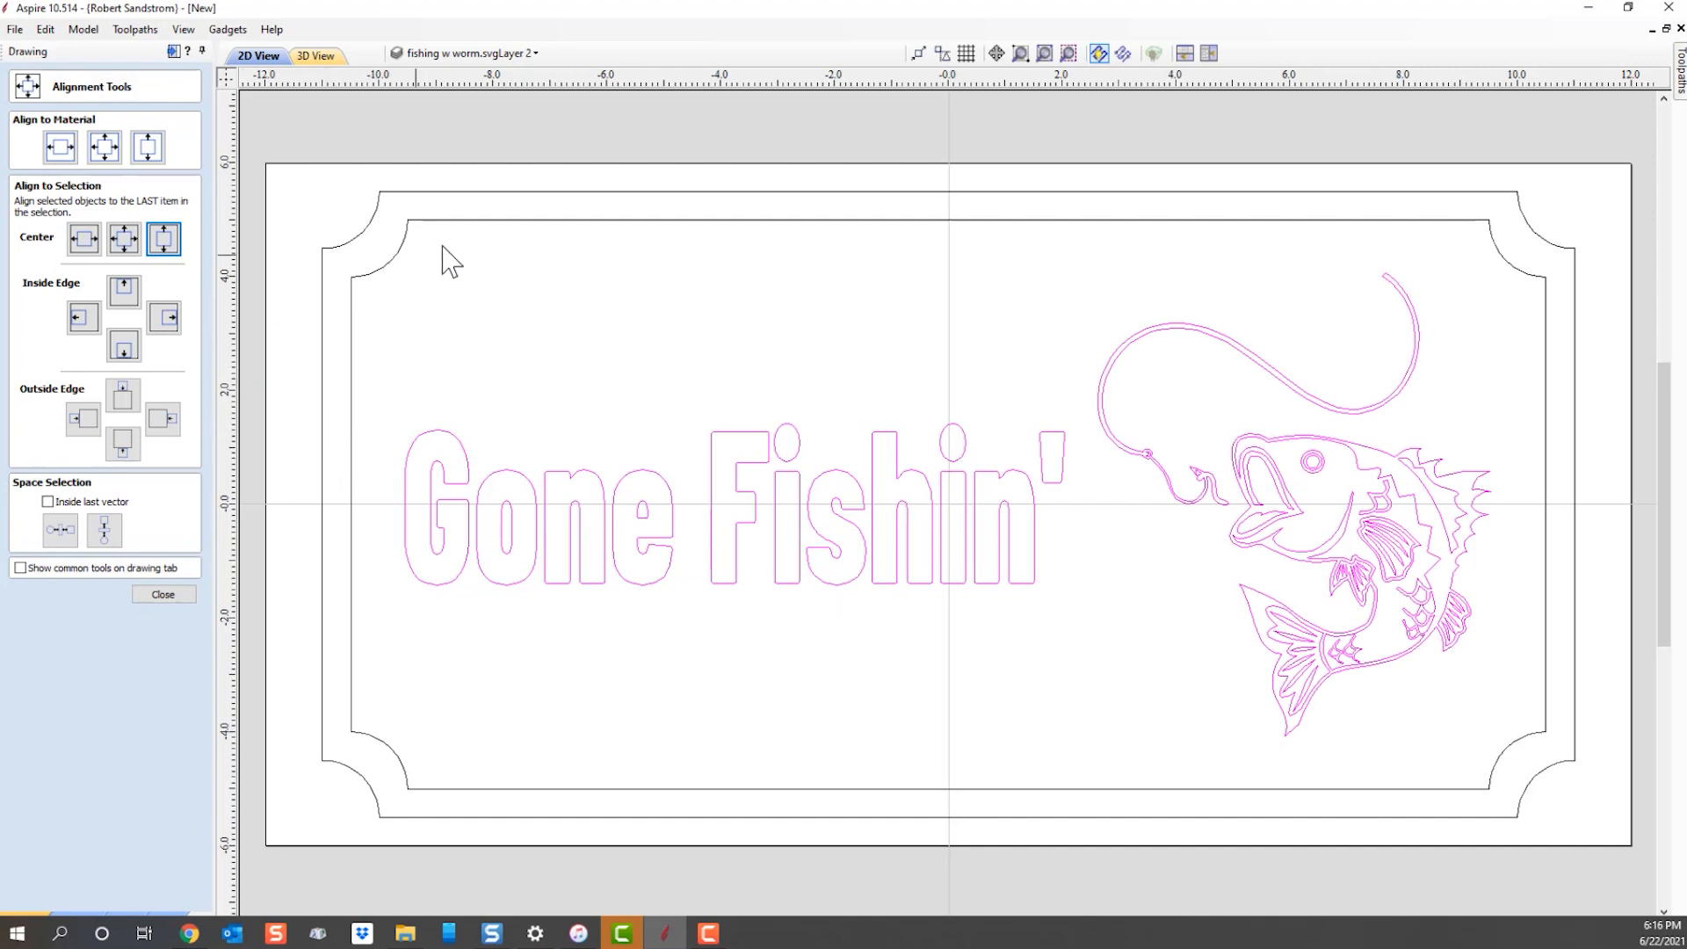
{"action": "left_click", "coordinate": [509, 221], "text": "shift"}
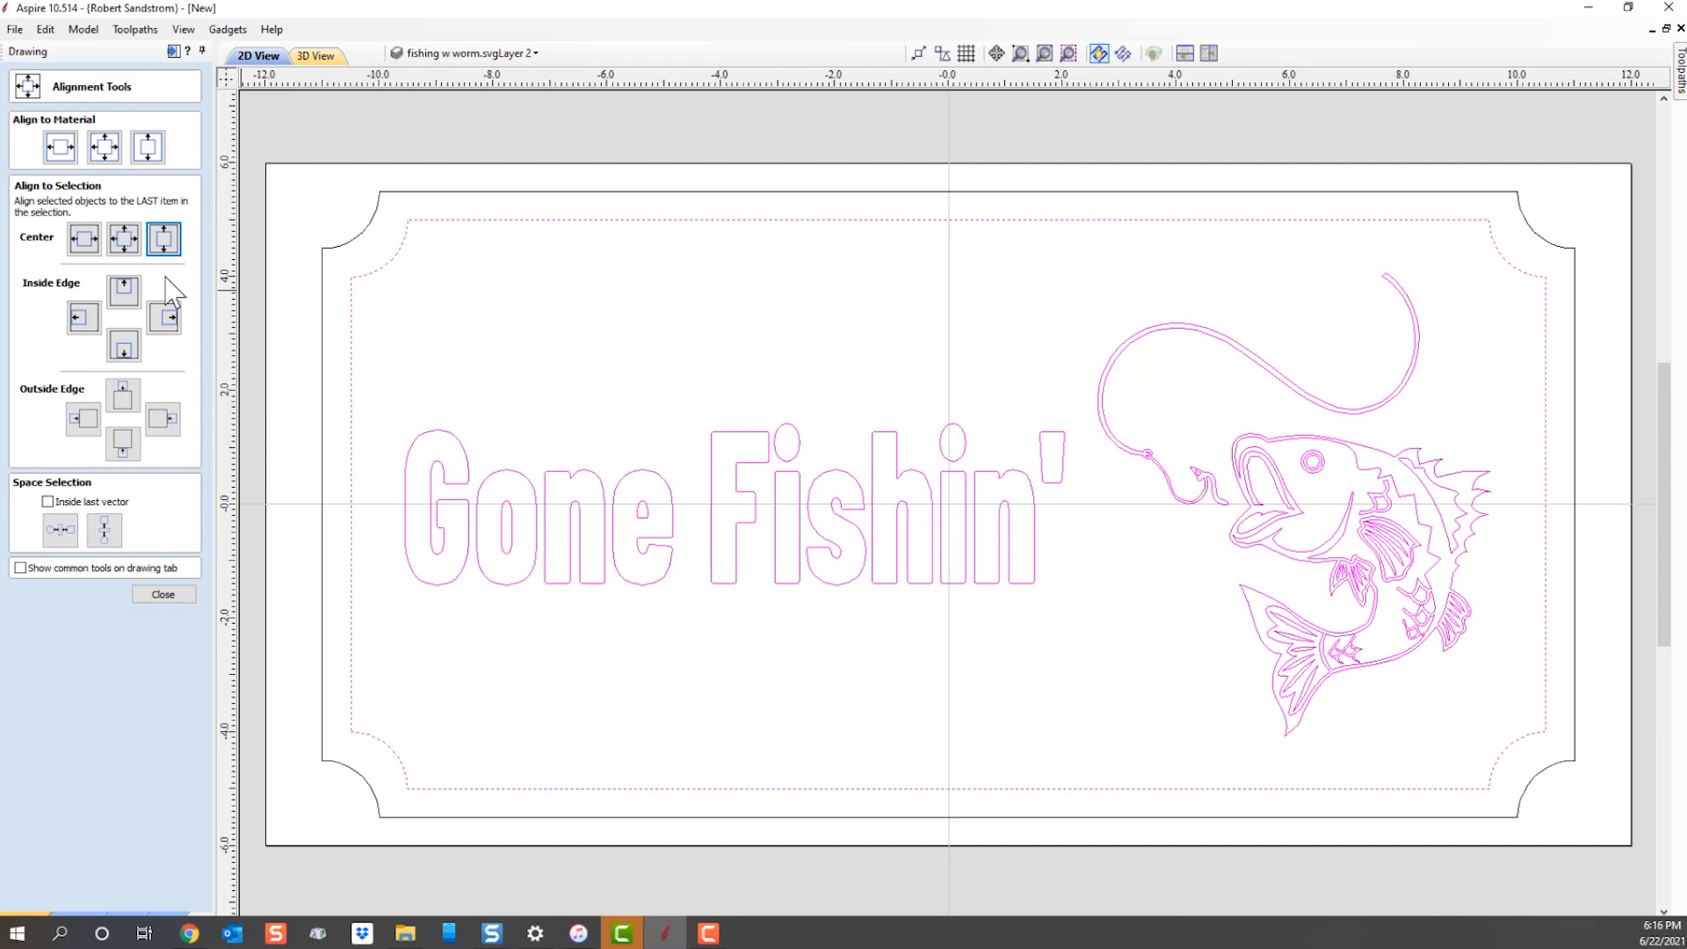
{"action": "left_click", "coordinate": [124, 238]}
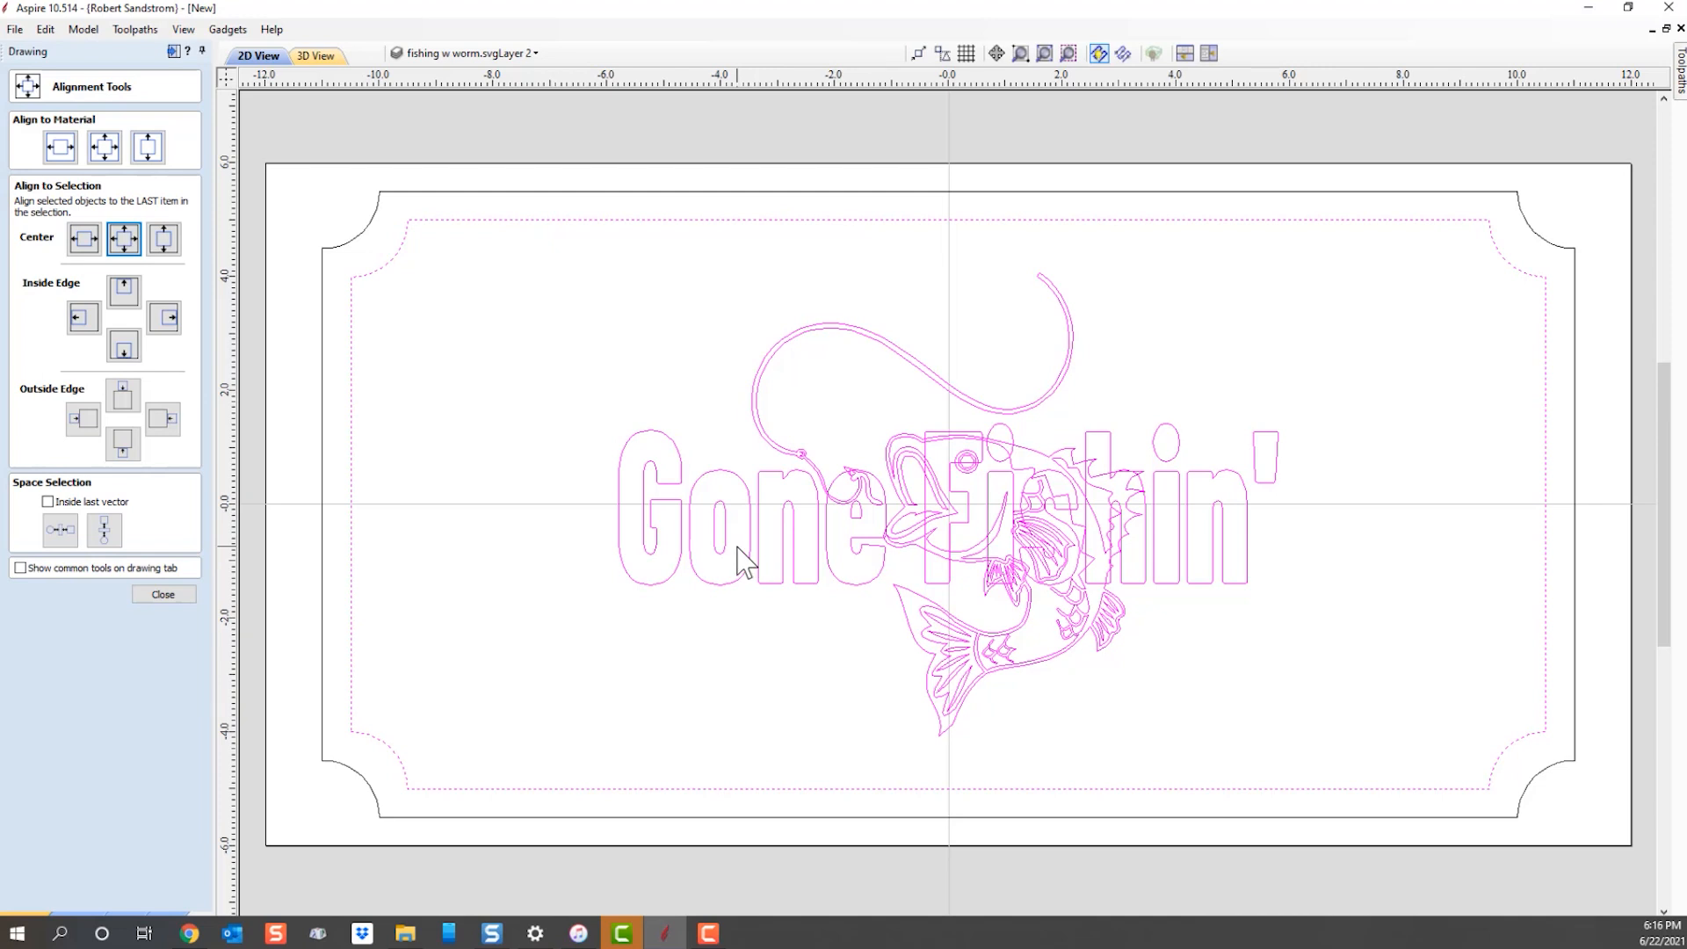
{"action": "key", "text": "ctrl+z"}
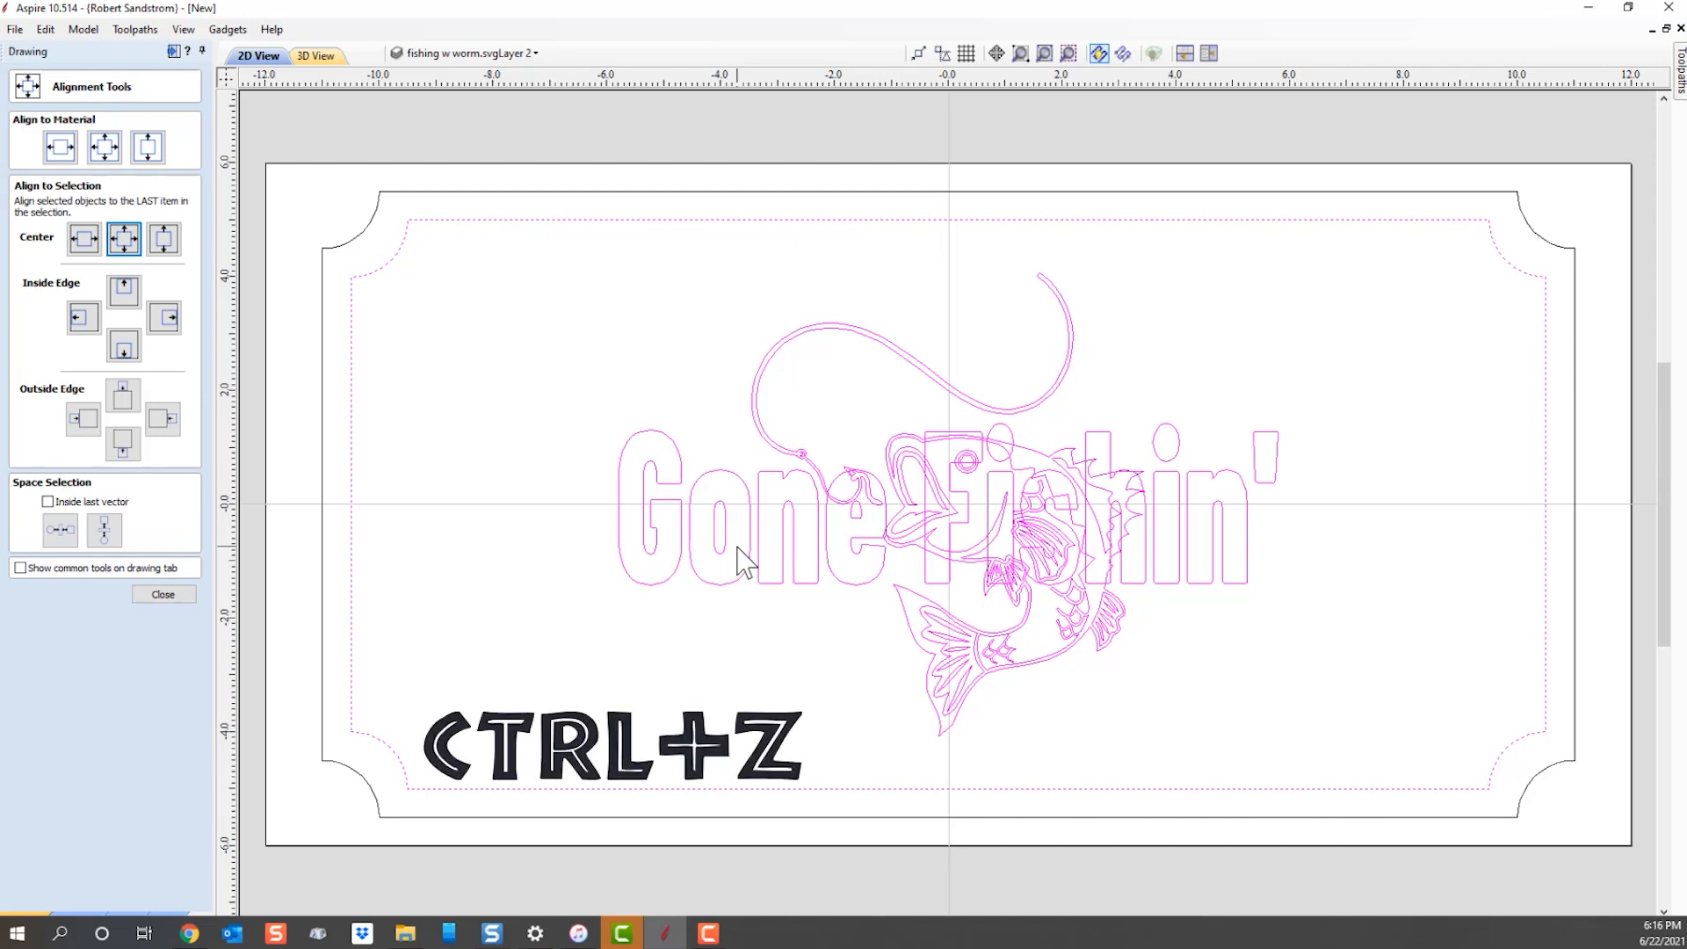
{"action": "key", "text": "ctrl+z"}
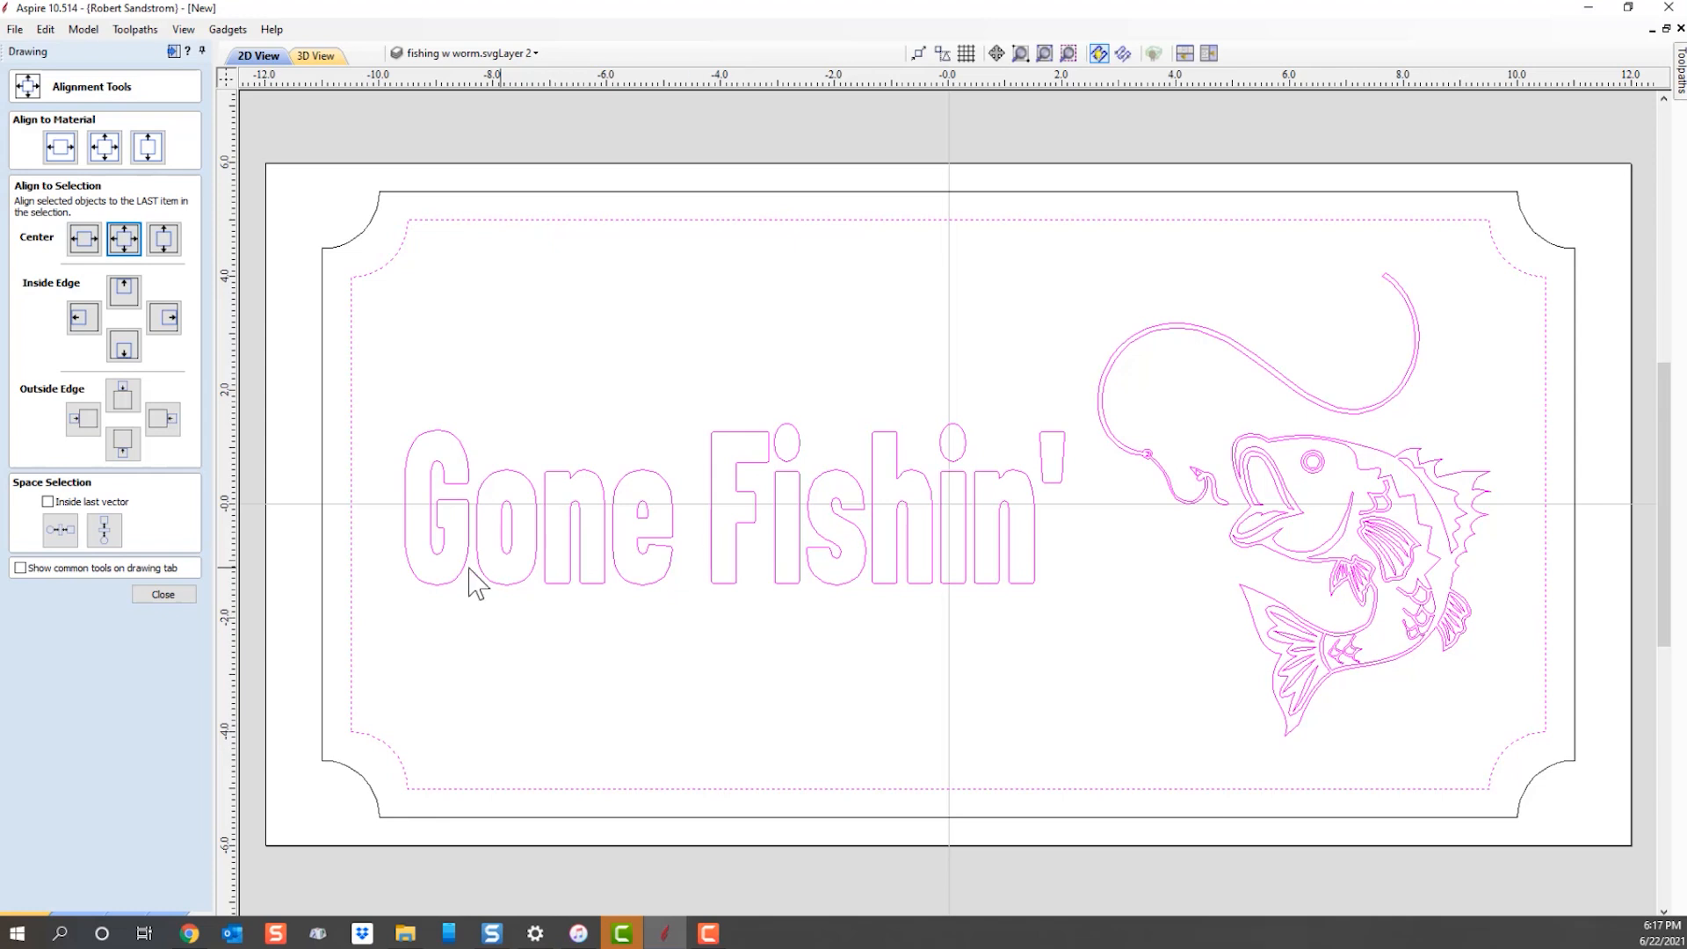
{"action": "left_click", "coordinate": [579, 677]}
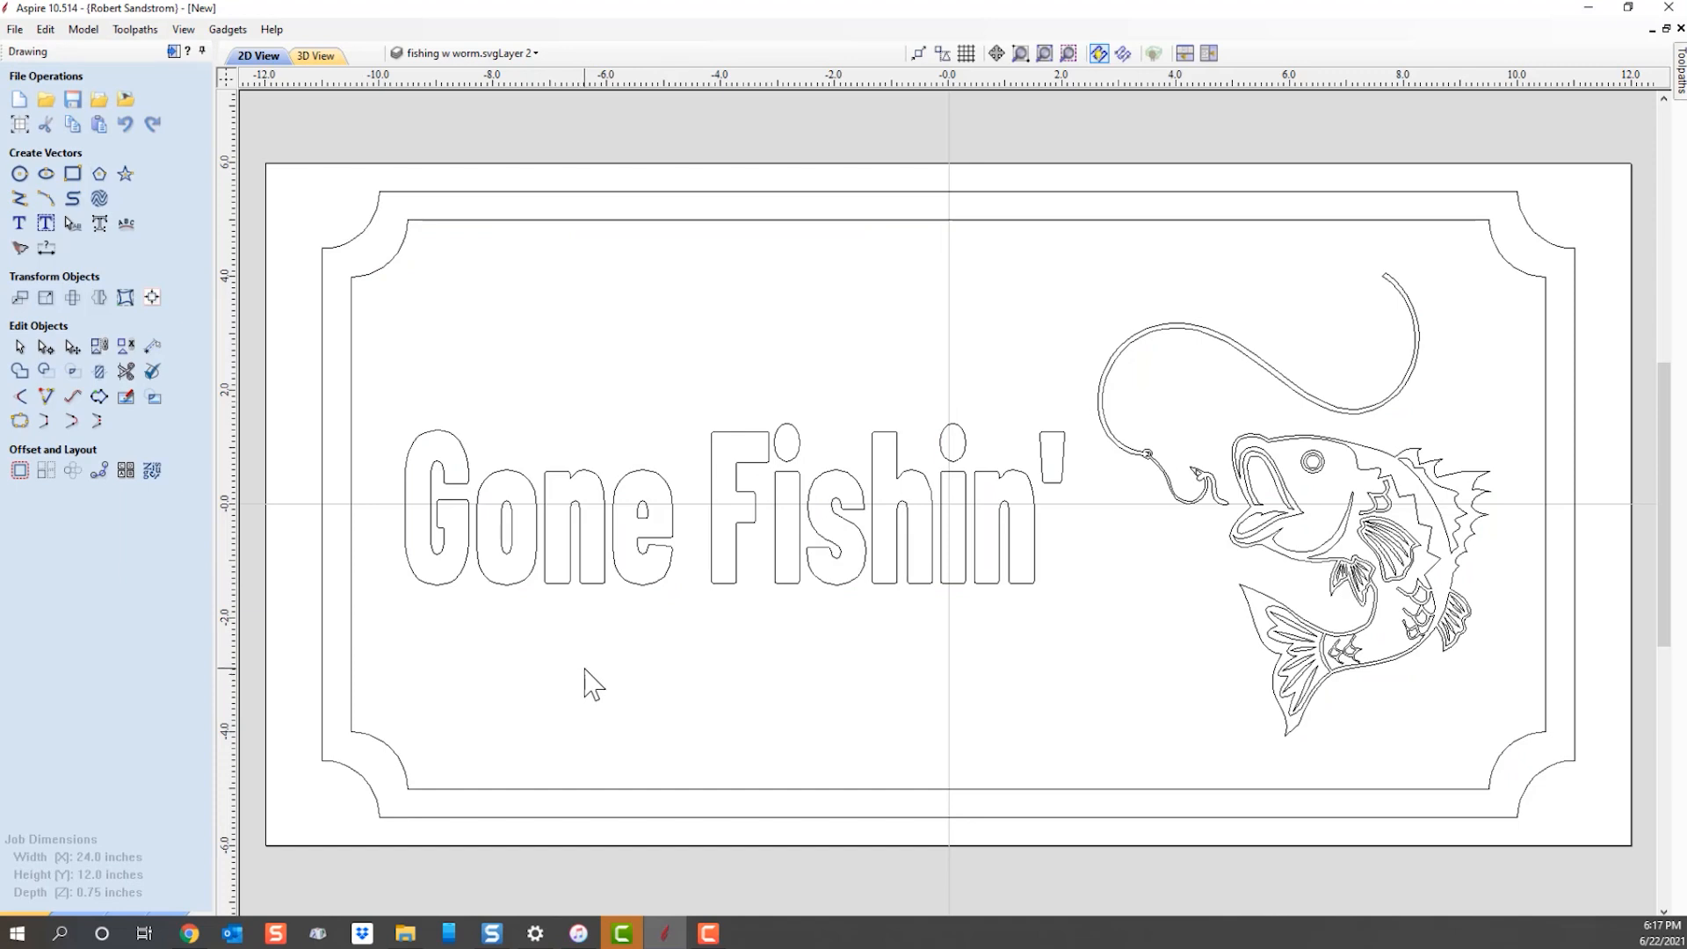
Group the text with the fish artwork, center the group both ways within the inner border, and clear the selection.
{"action": "left_click", "coordinate": [656, 583]}
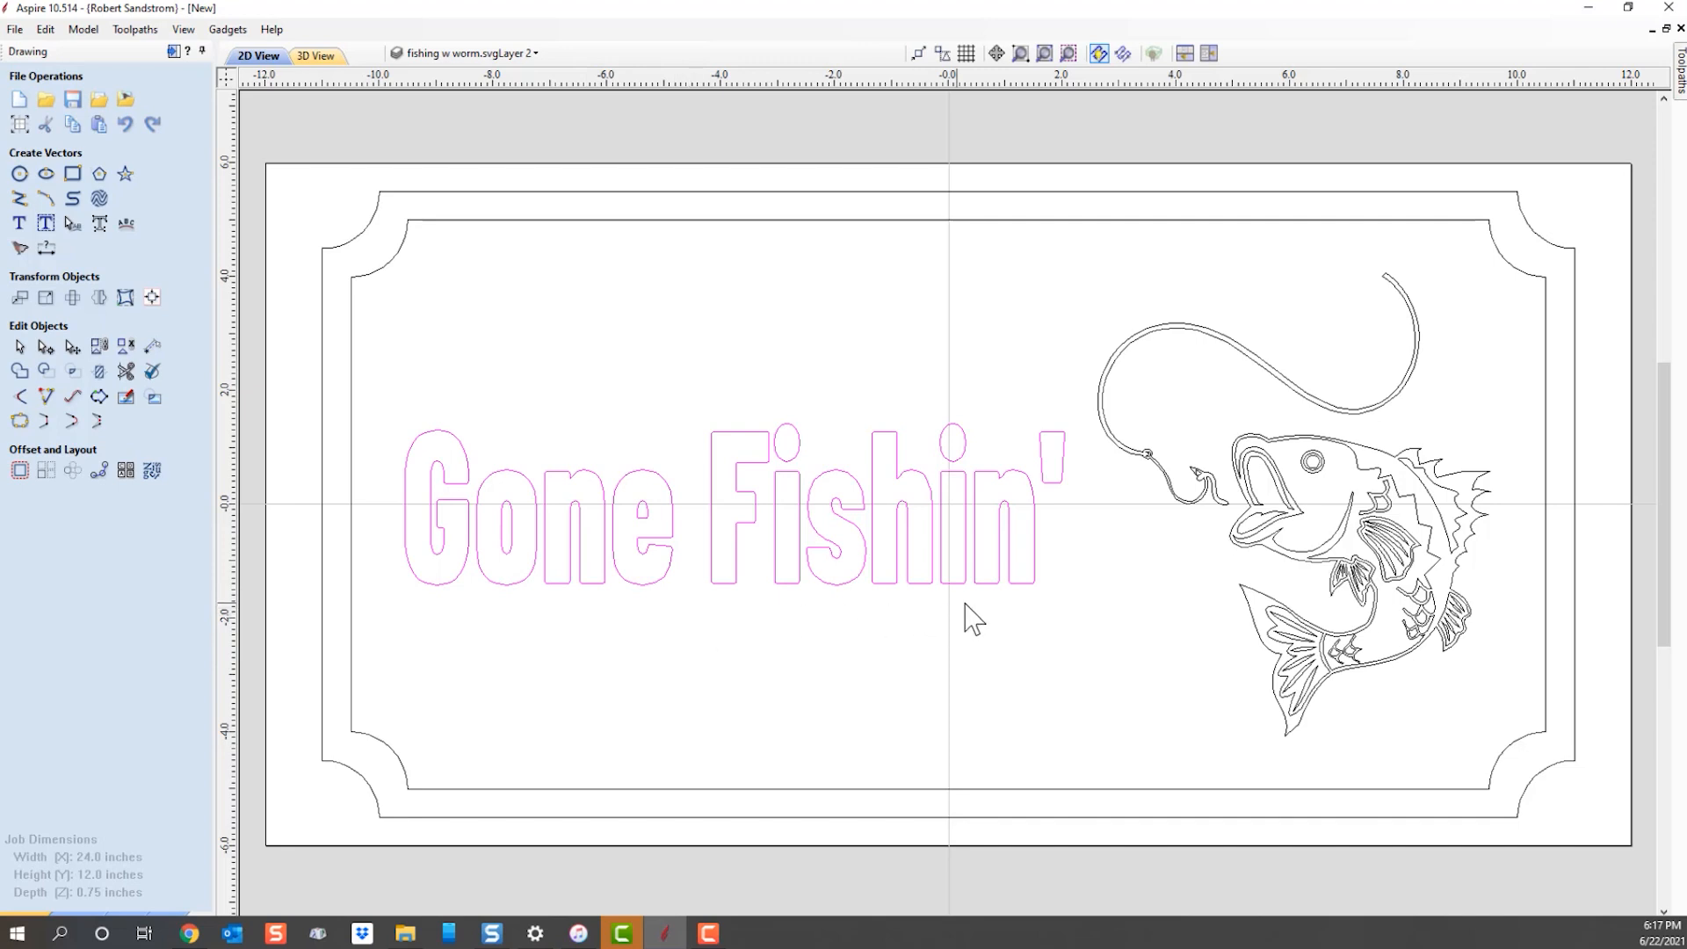
{"action": "left_click", "coordinate": [1293, 562], "text": "shift"}
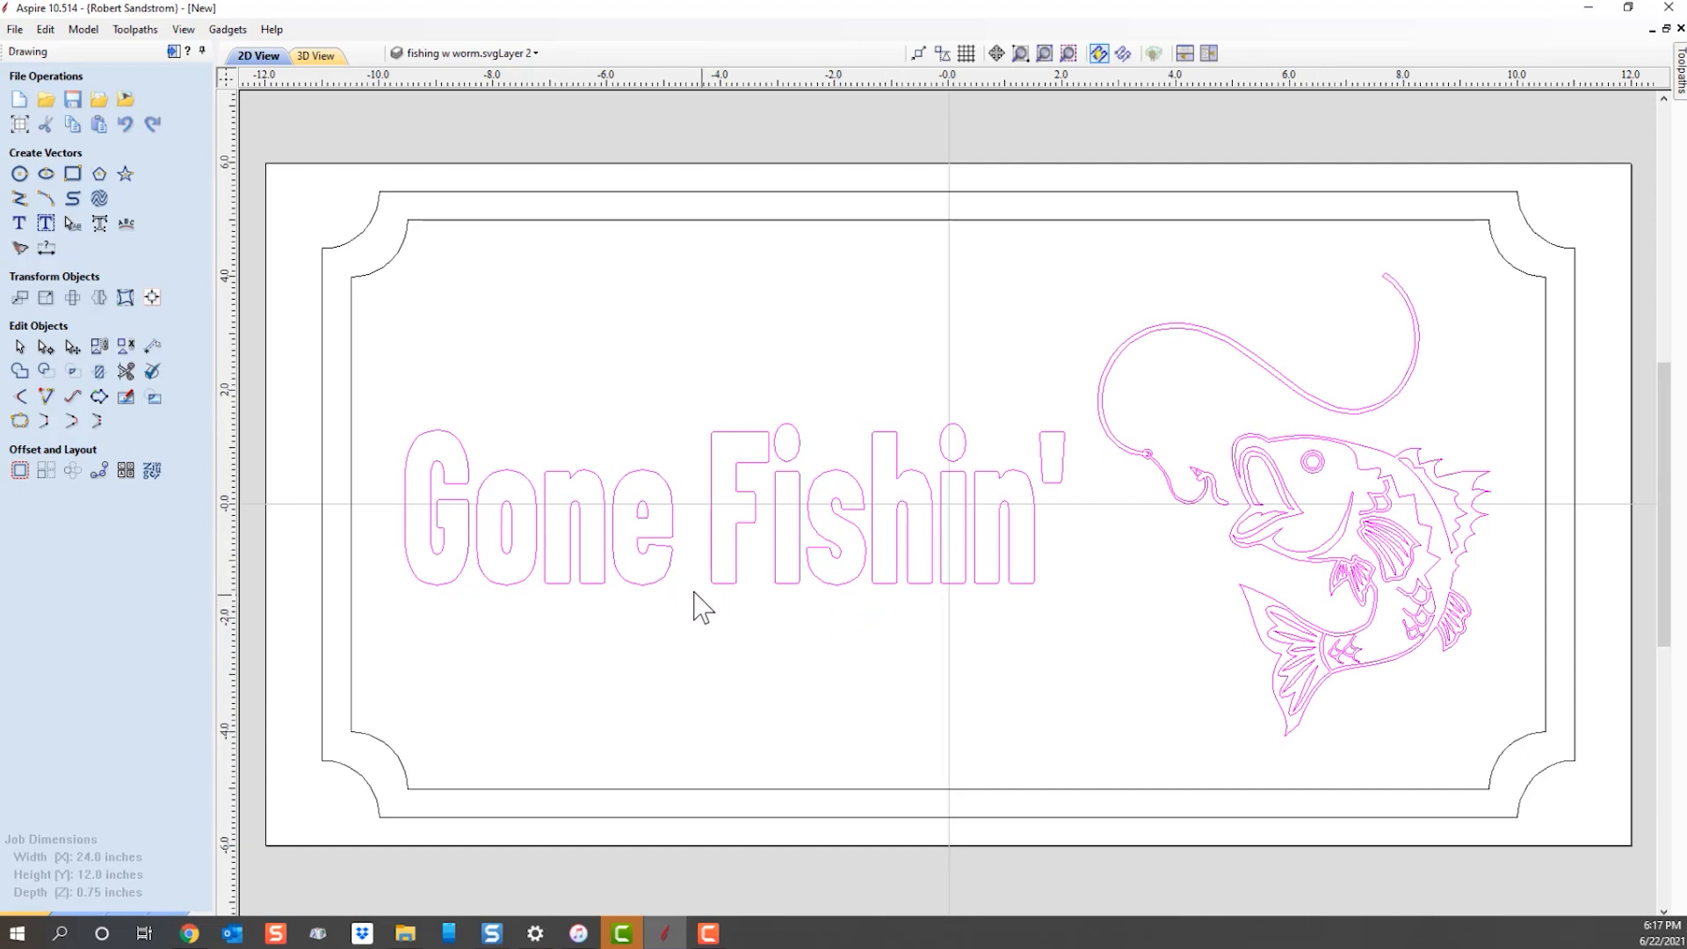
{"action": "left_click", "coordinate": [100, 347]}
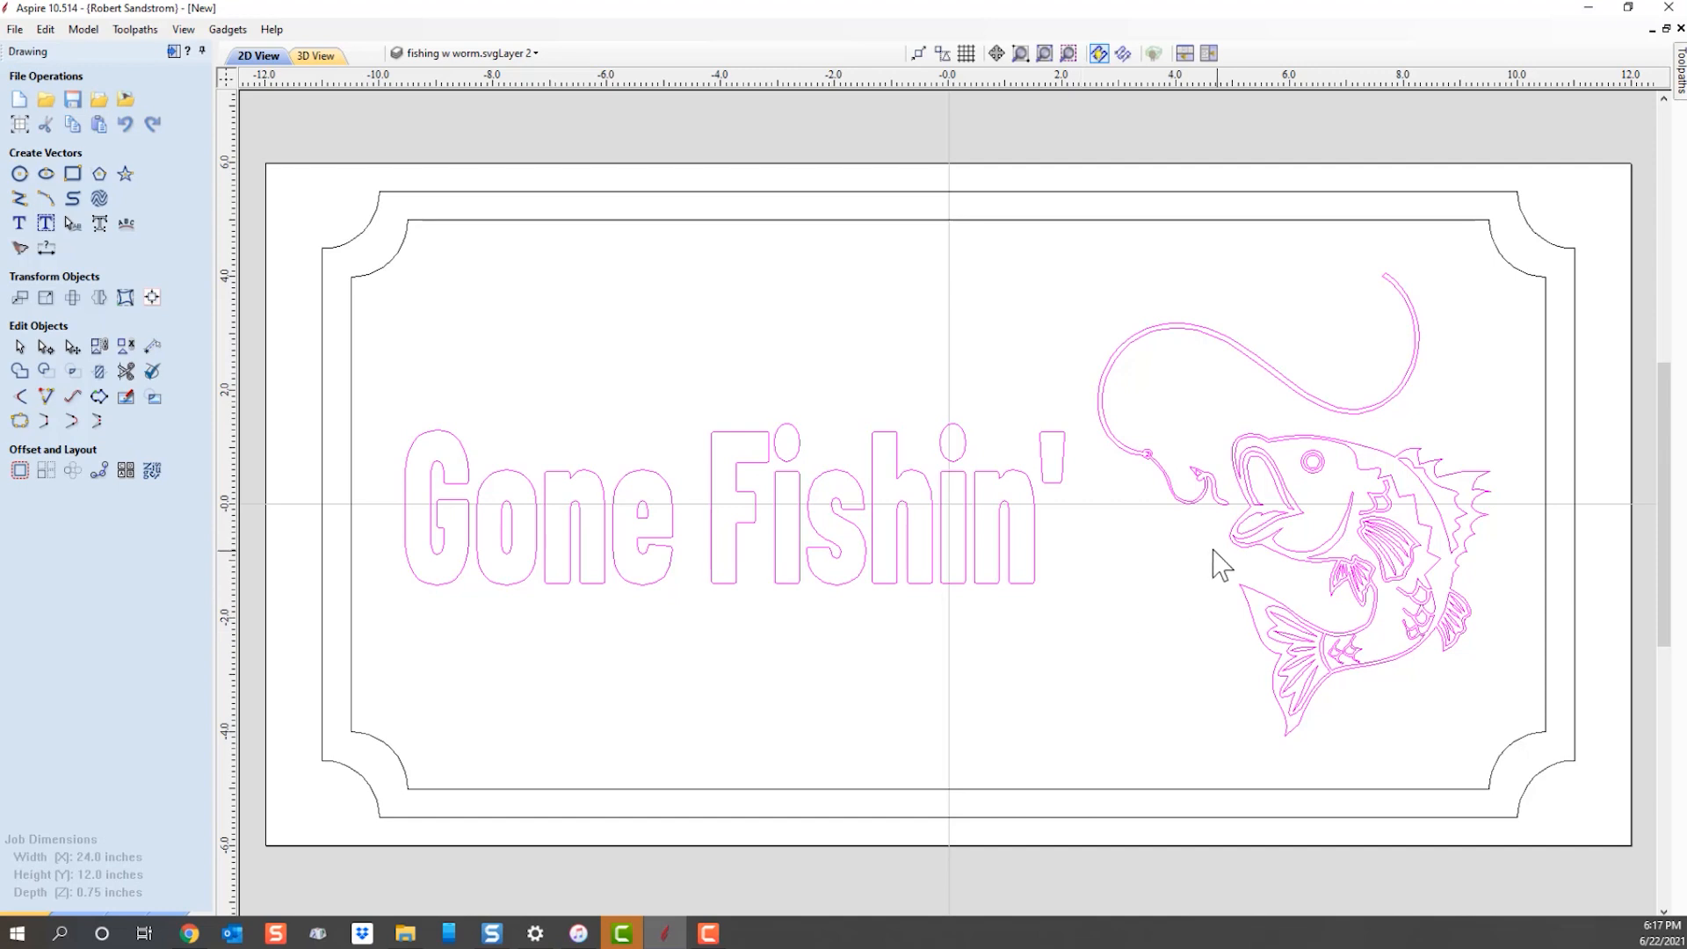
{"action": "left_click", "coordinate": [152, 297]}
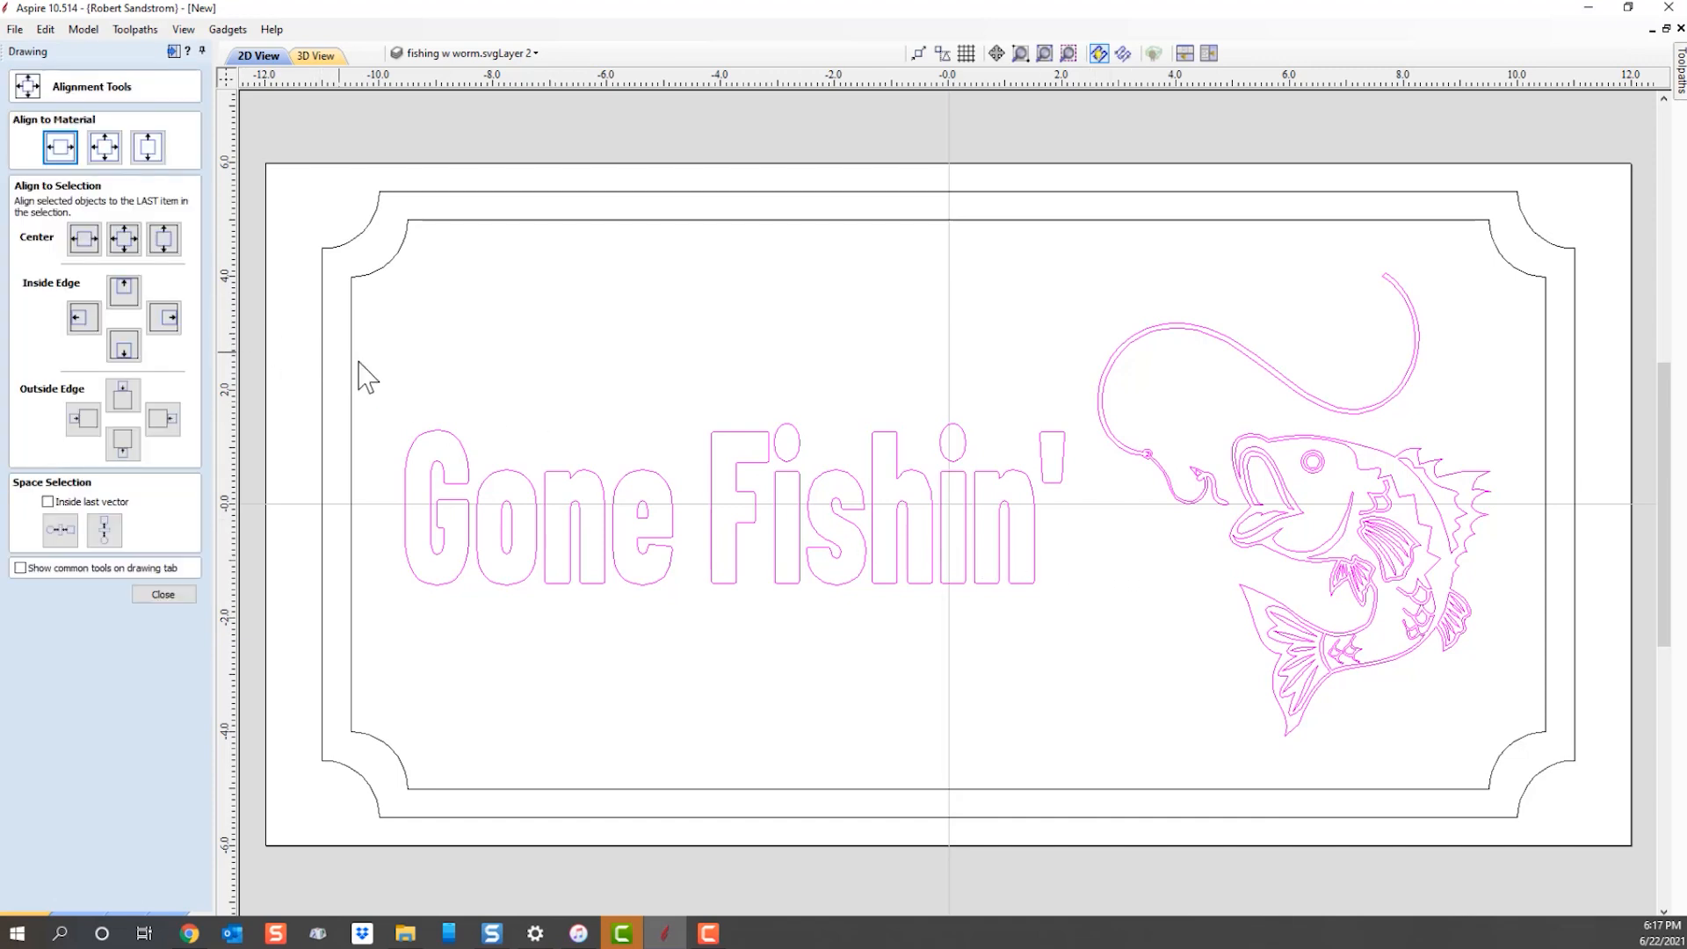
{"action": "left_click", "coordinate": [783, 222]}
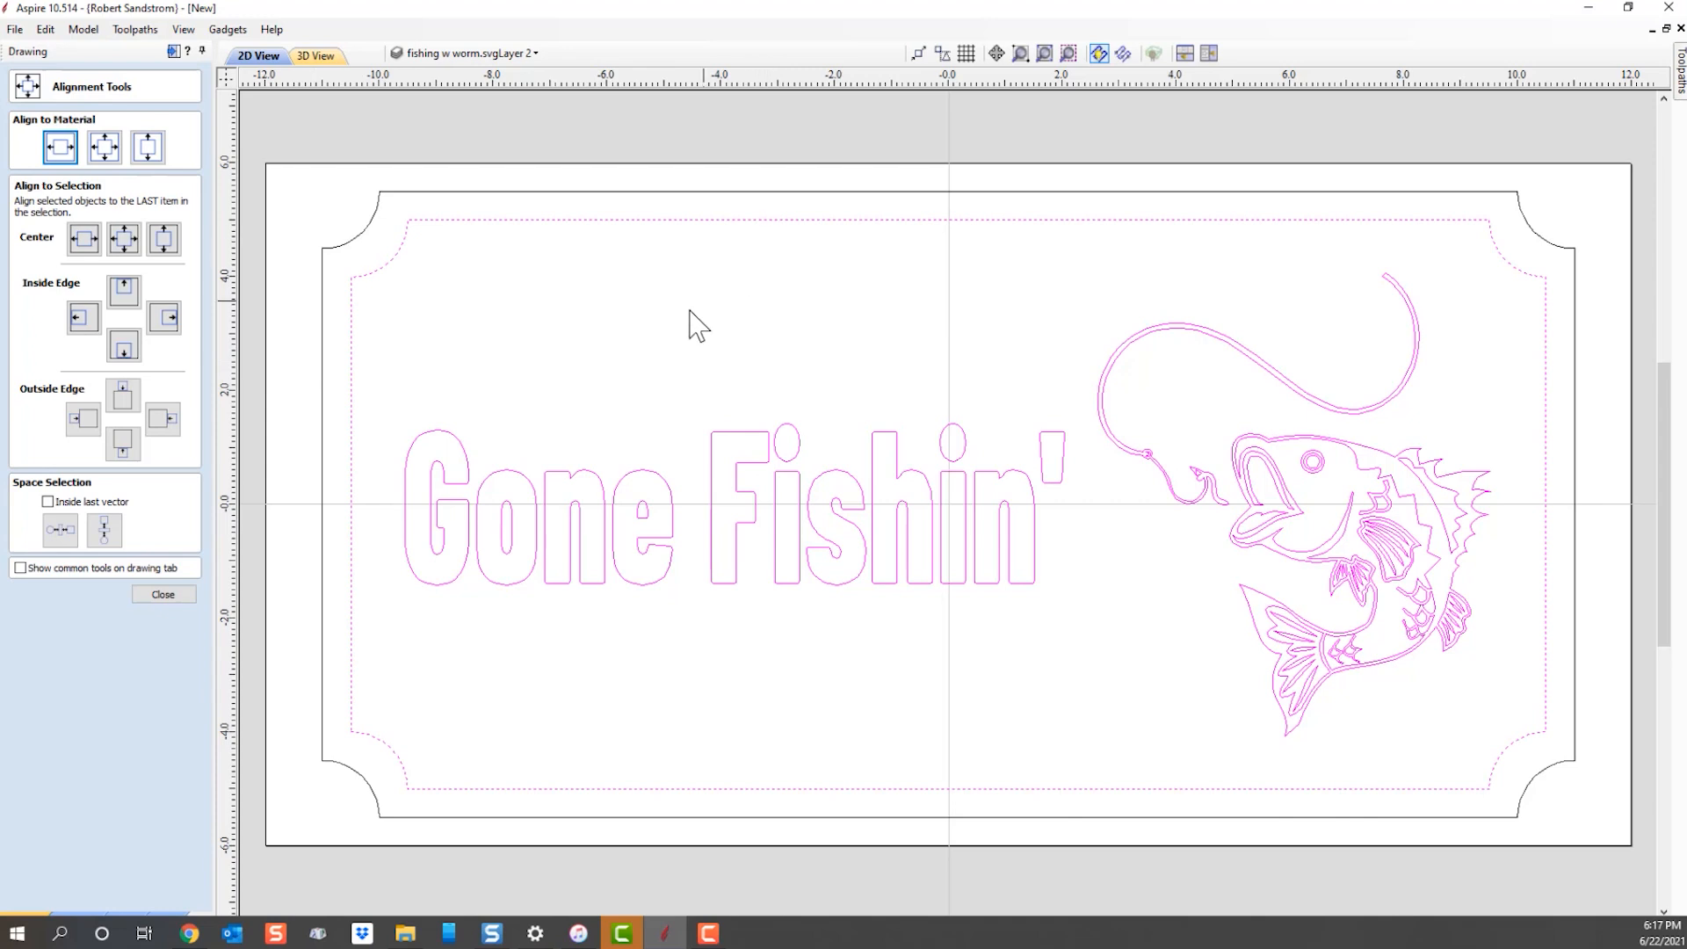
{"action": "left_click", "coordinate": [125, 241]}
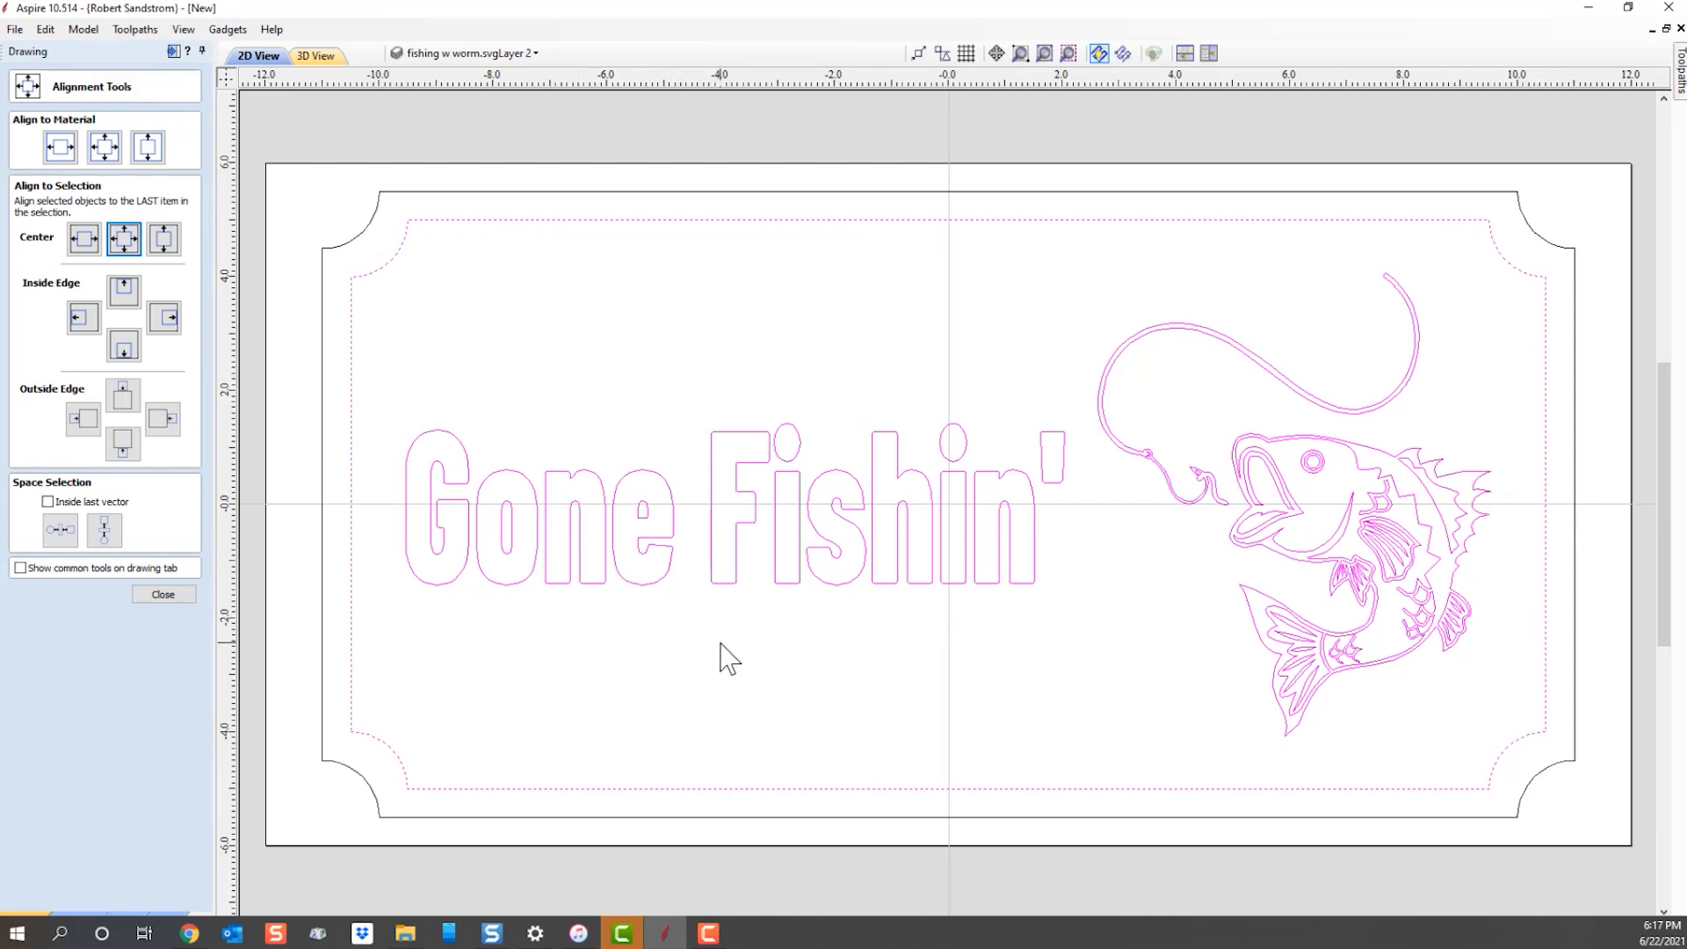
{"action": "key", "text": "Escape"}
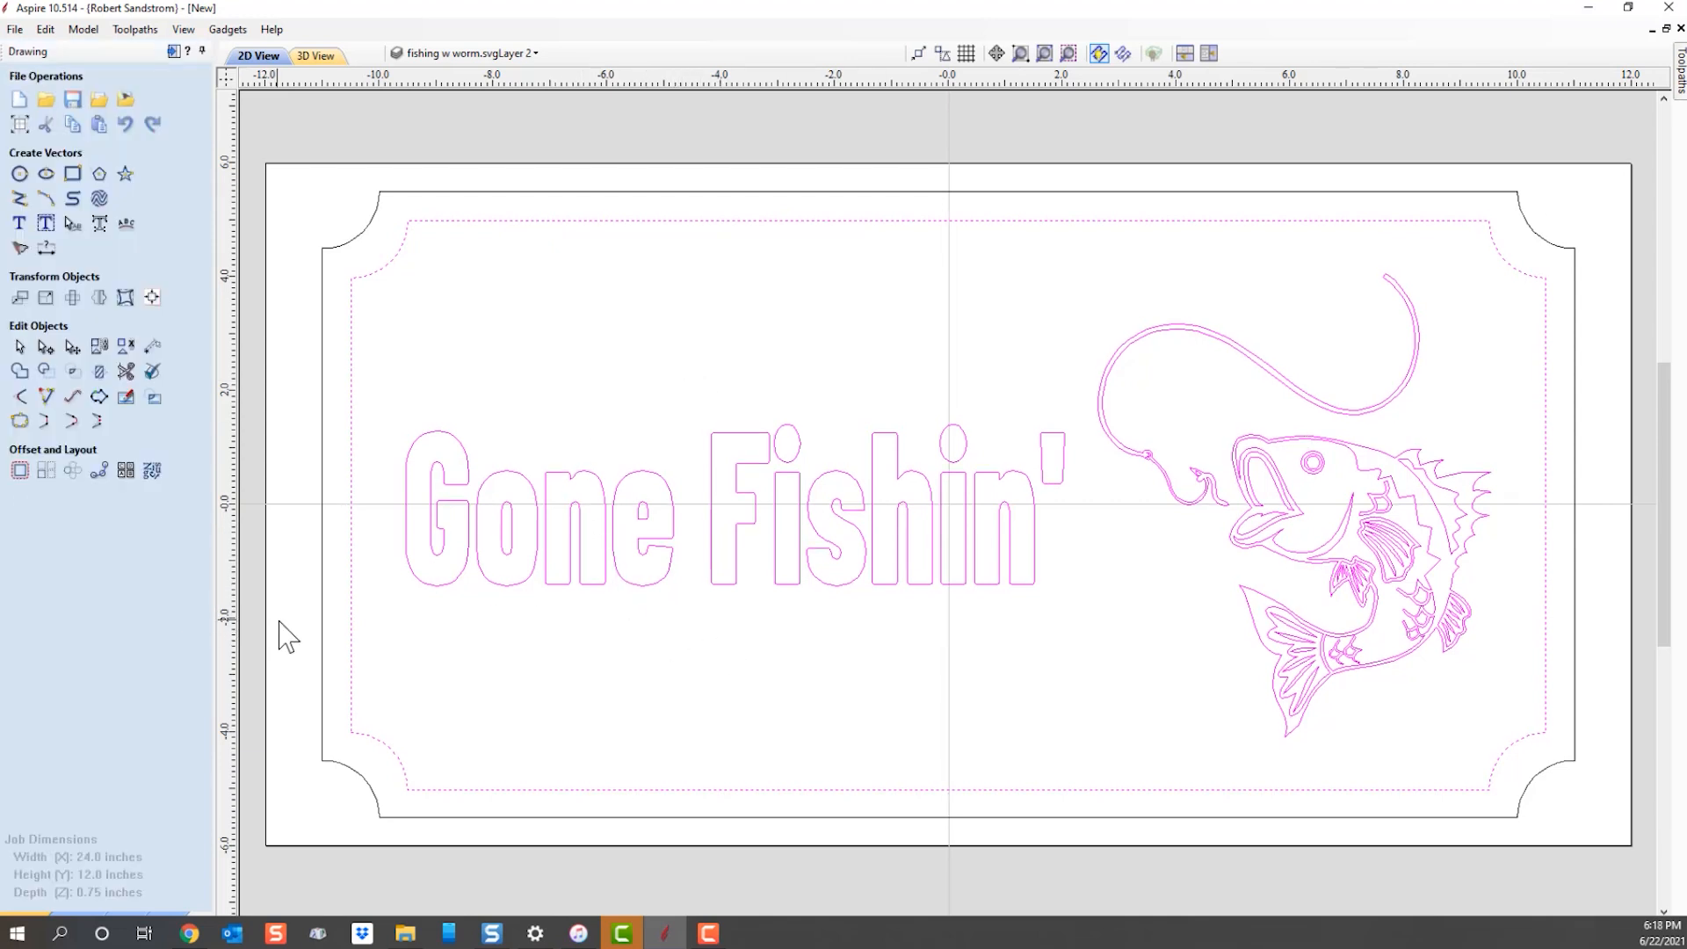
{"action": "left_click", "coordinate": [434, 648]}
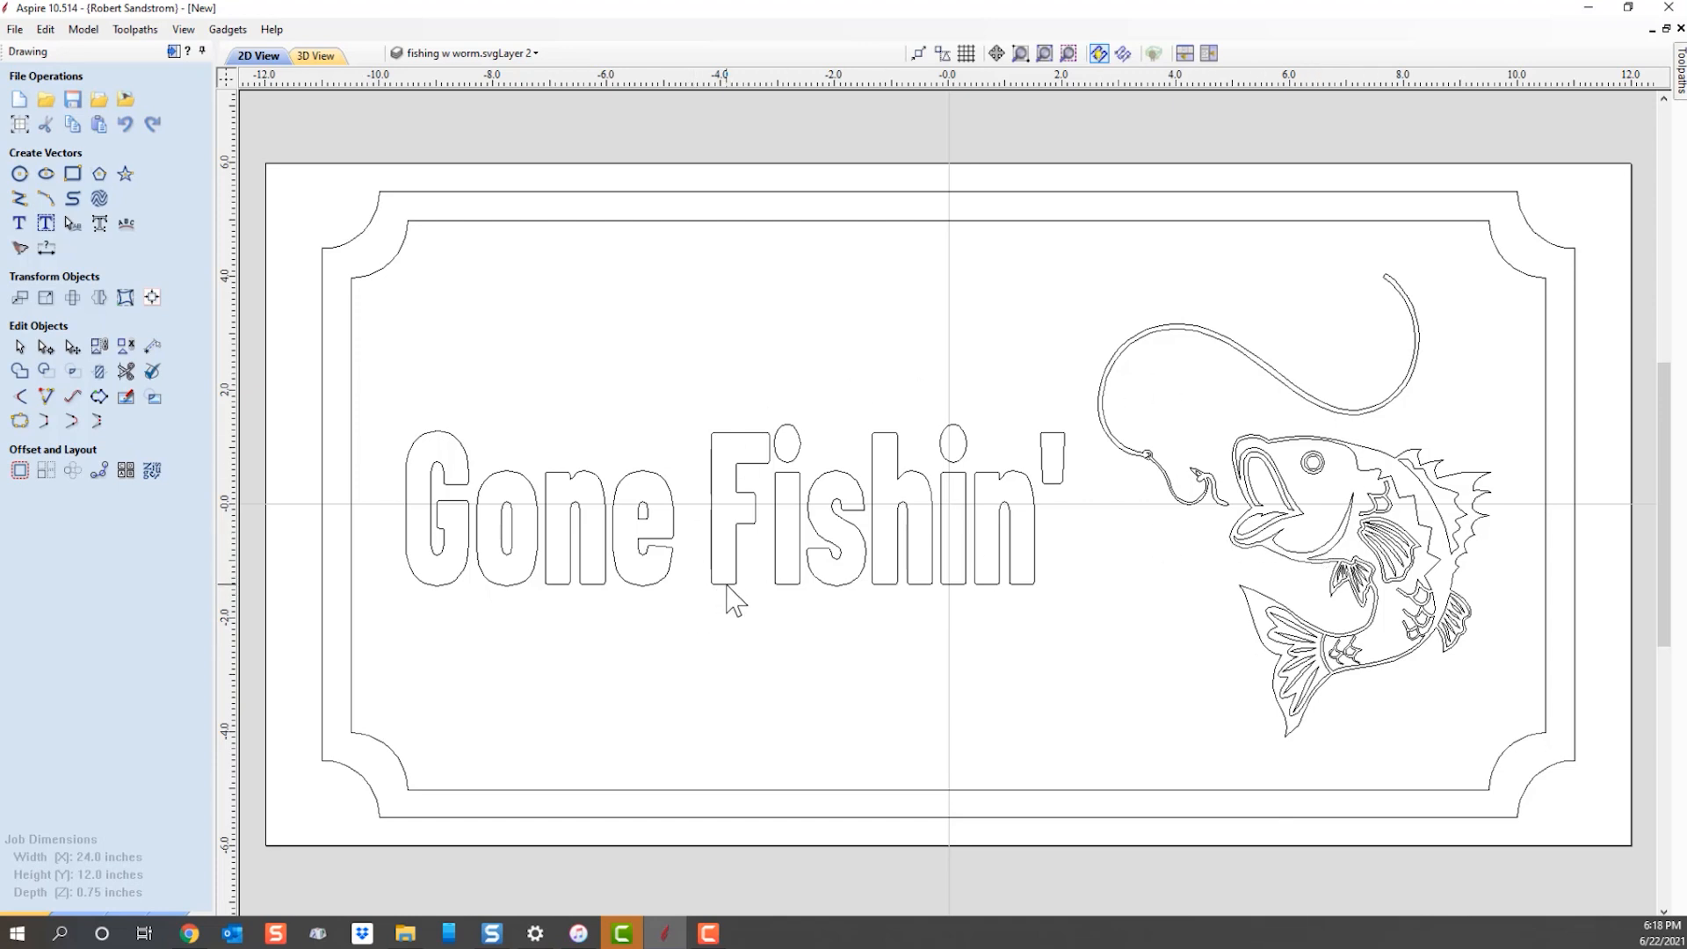
Ungroup the text from the fish artwork so each can be selected separately, and clear the selection.
{"action": "key", "text": "ctrl+a"}
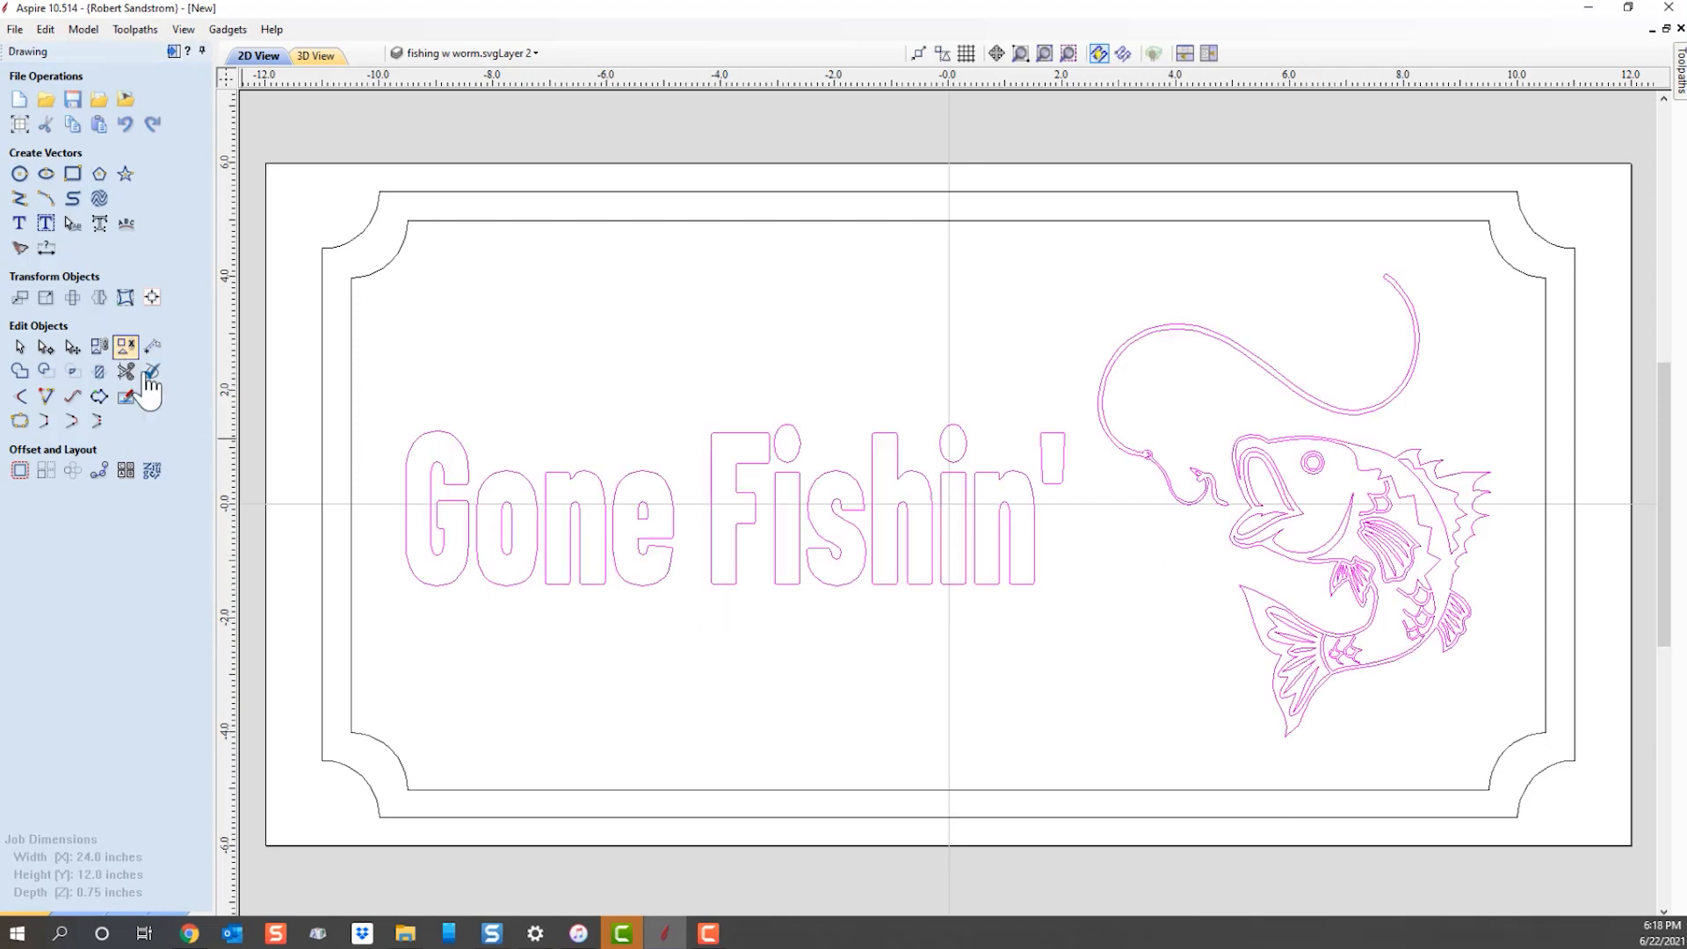
{"action": "left_click", "coordinate": [681, 651]}
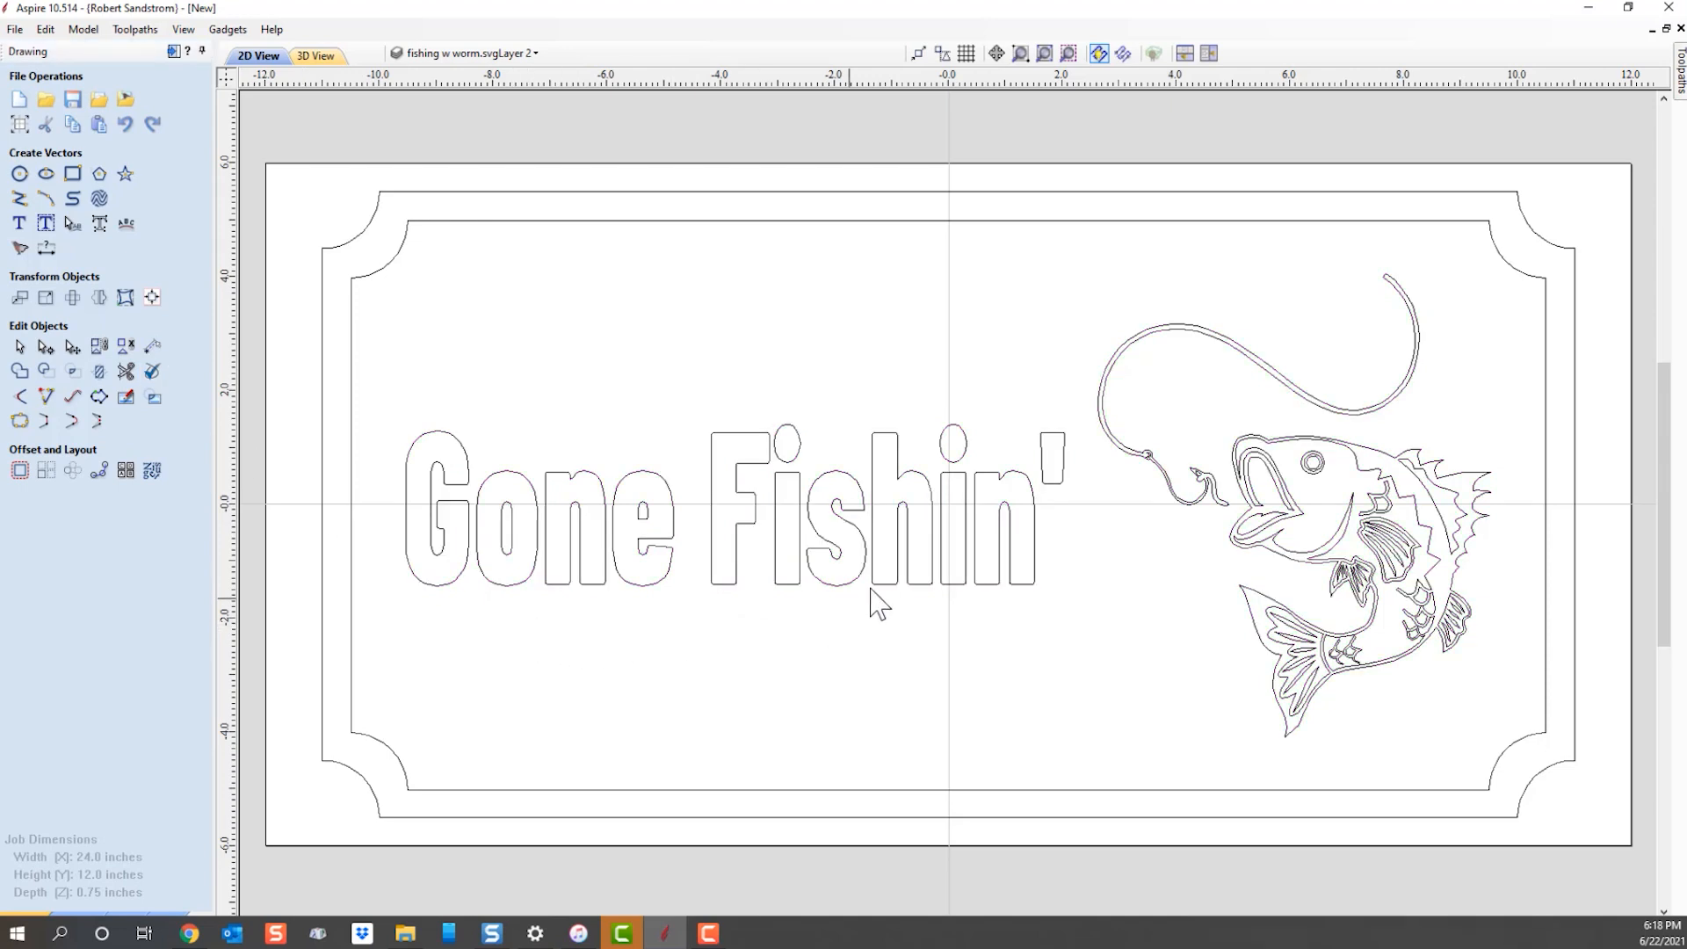
{"action": "left_click", "coordinate": [998, 581]}
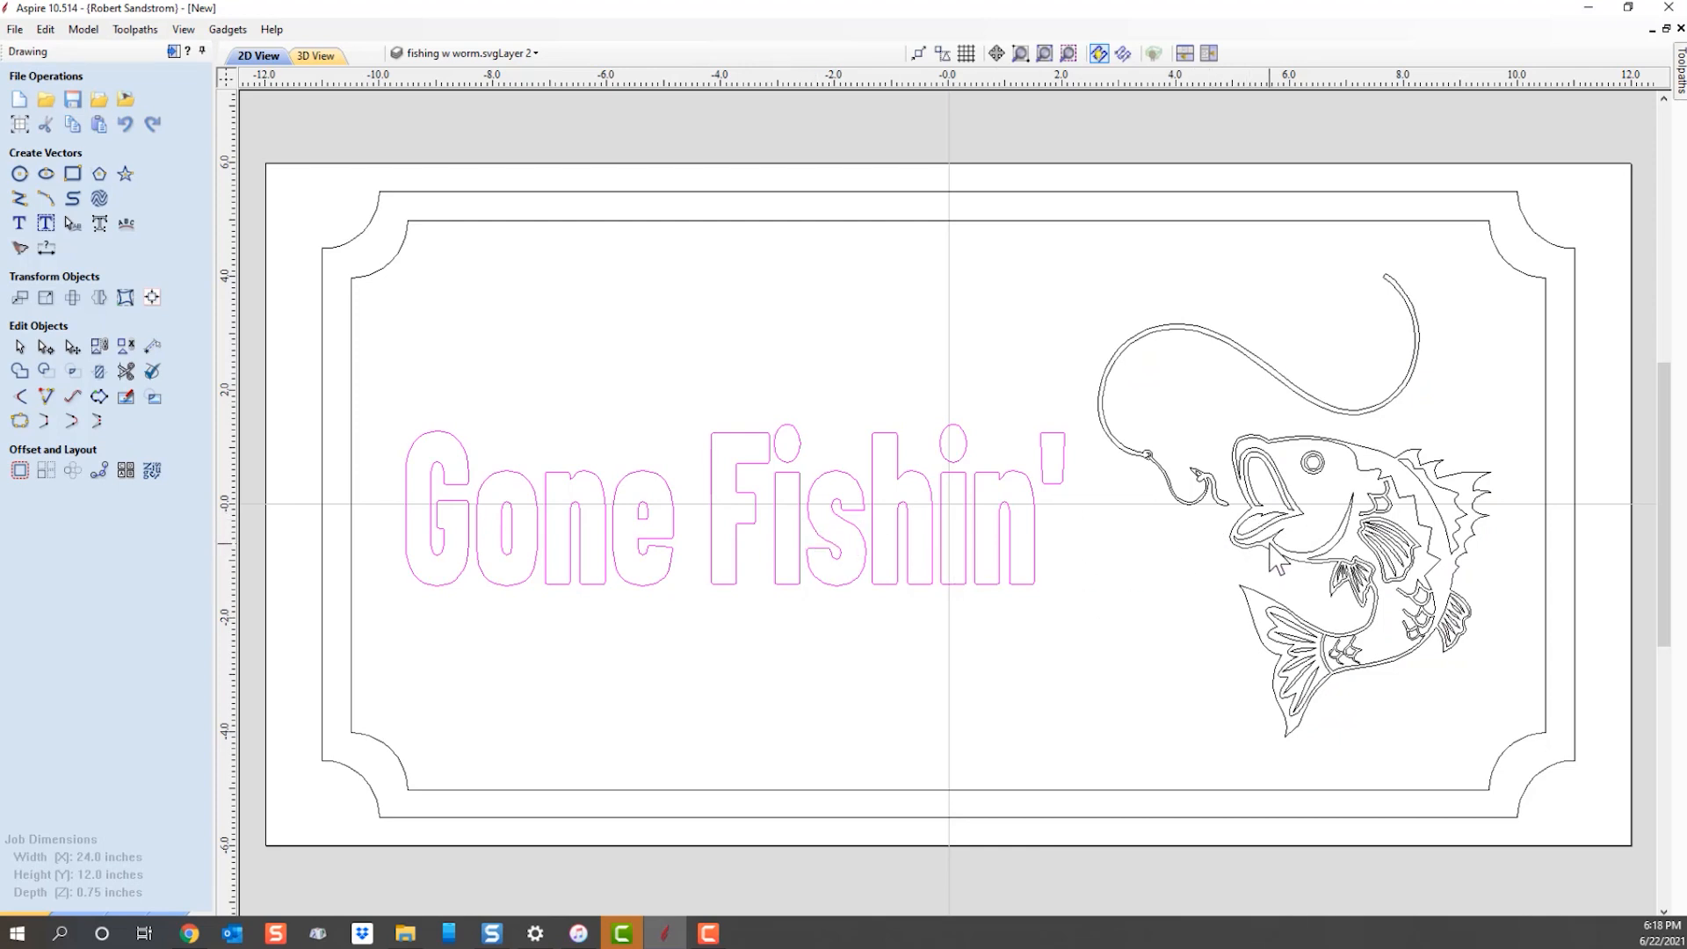
{"action": "key", "text": "Escape"}
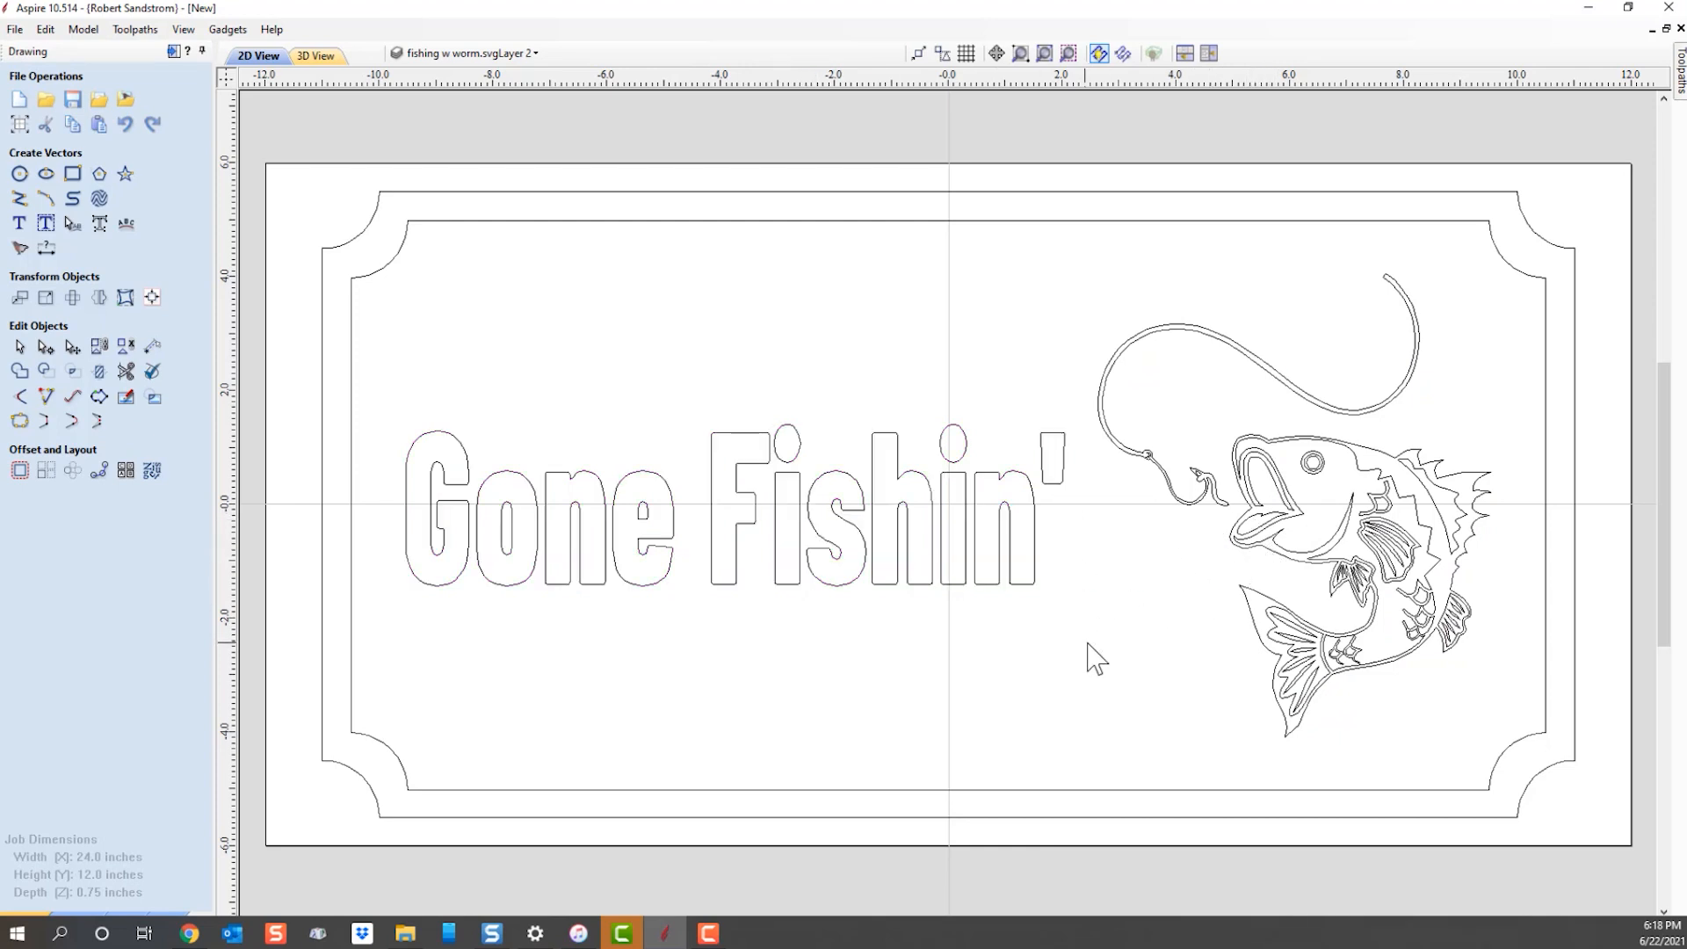
Ungroup the fish artwork into its individual vectors and clear the selection.
{"action": "left_click", "coordinate": [1281, 559]}
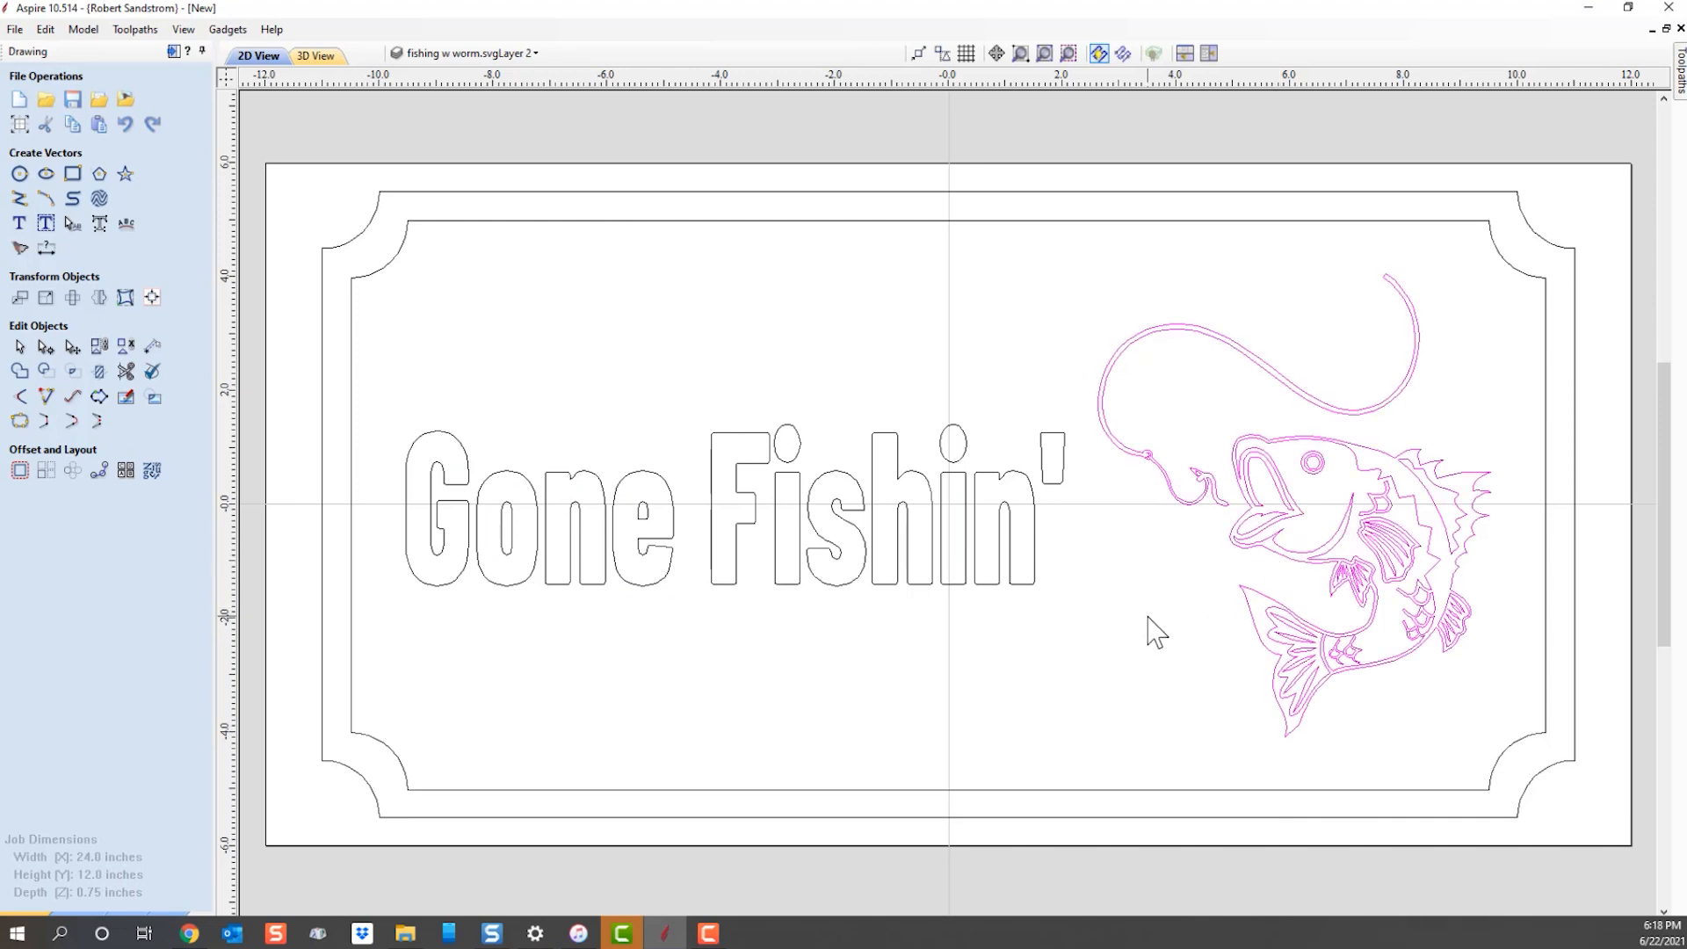
{"action": "key", "text": "Escape"}
{"action": "left_click", "coordinate": [1307, 558]}
{"action": "left_click", "coordinate": [125, 348]}
{"action": "left_click", "coordinate": [1117, 660]}
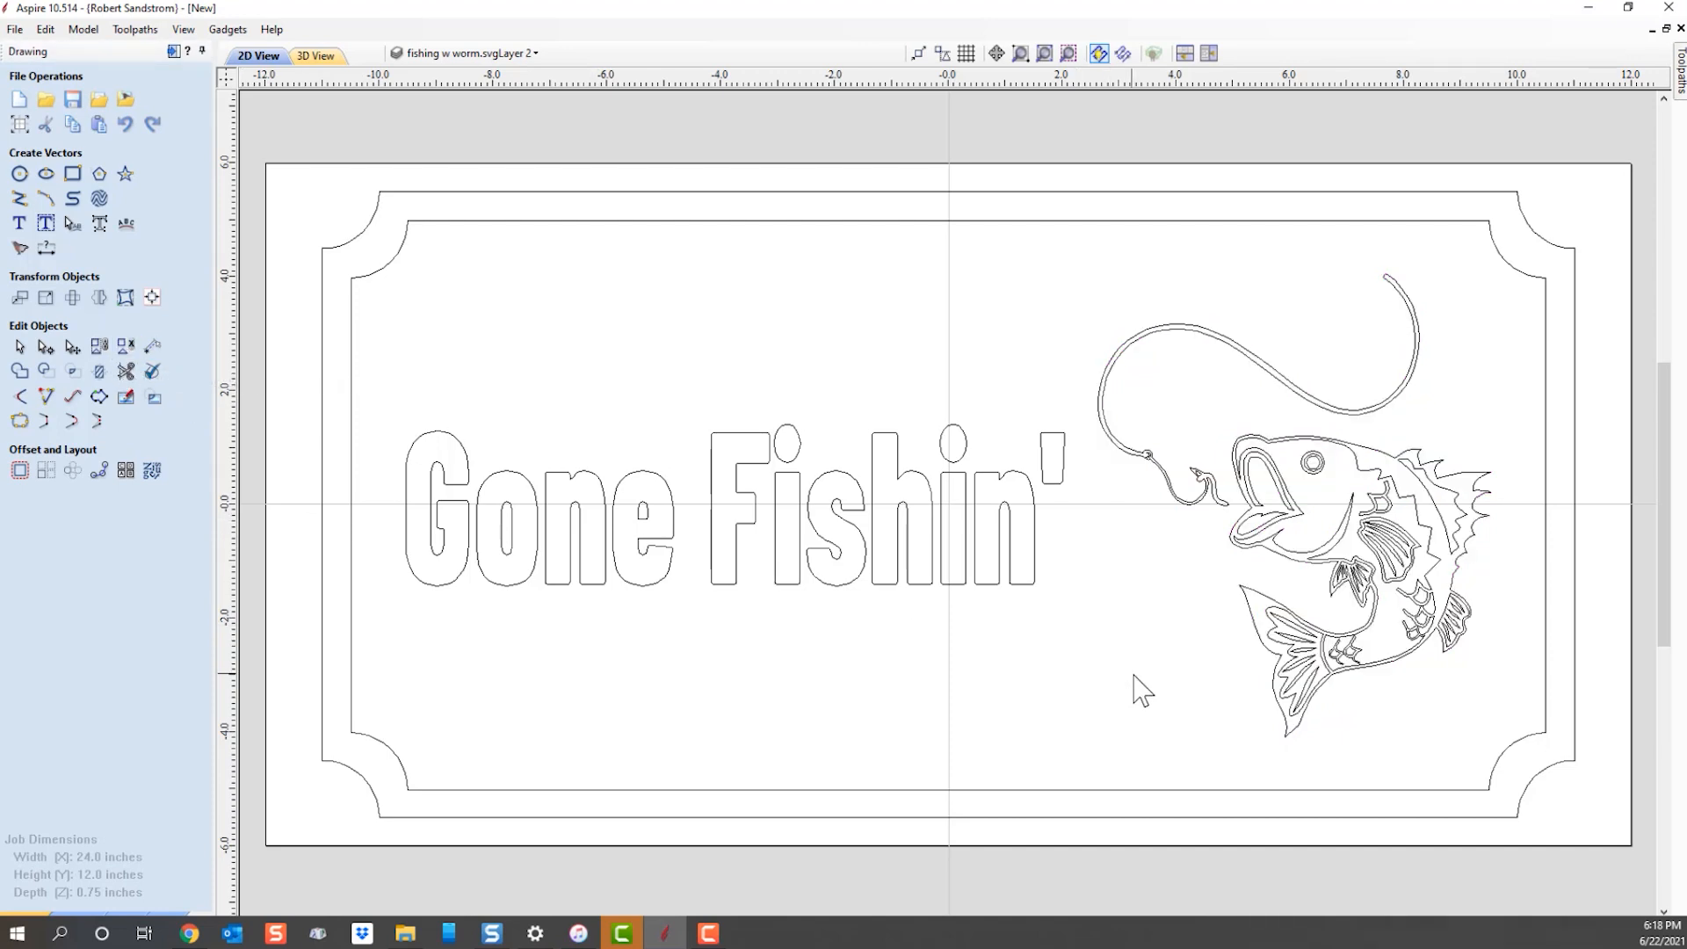
Check the separate fish vectors, the outer border and the inner border by selecting them individually, and clear the selection.
{"action": "left_click", "coordinate": [1279, 556]}
{"action": "left_click", "coordinate": [1312, 554]}
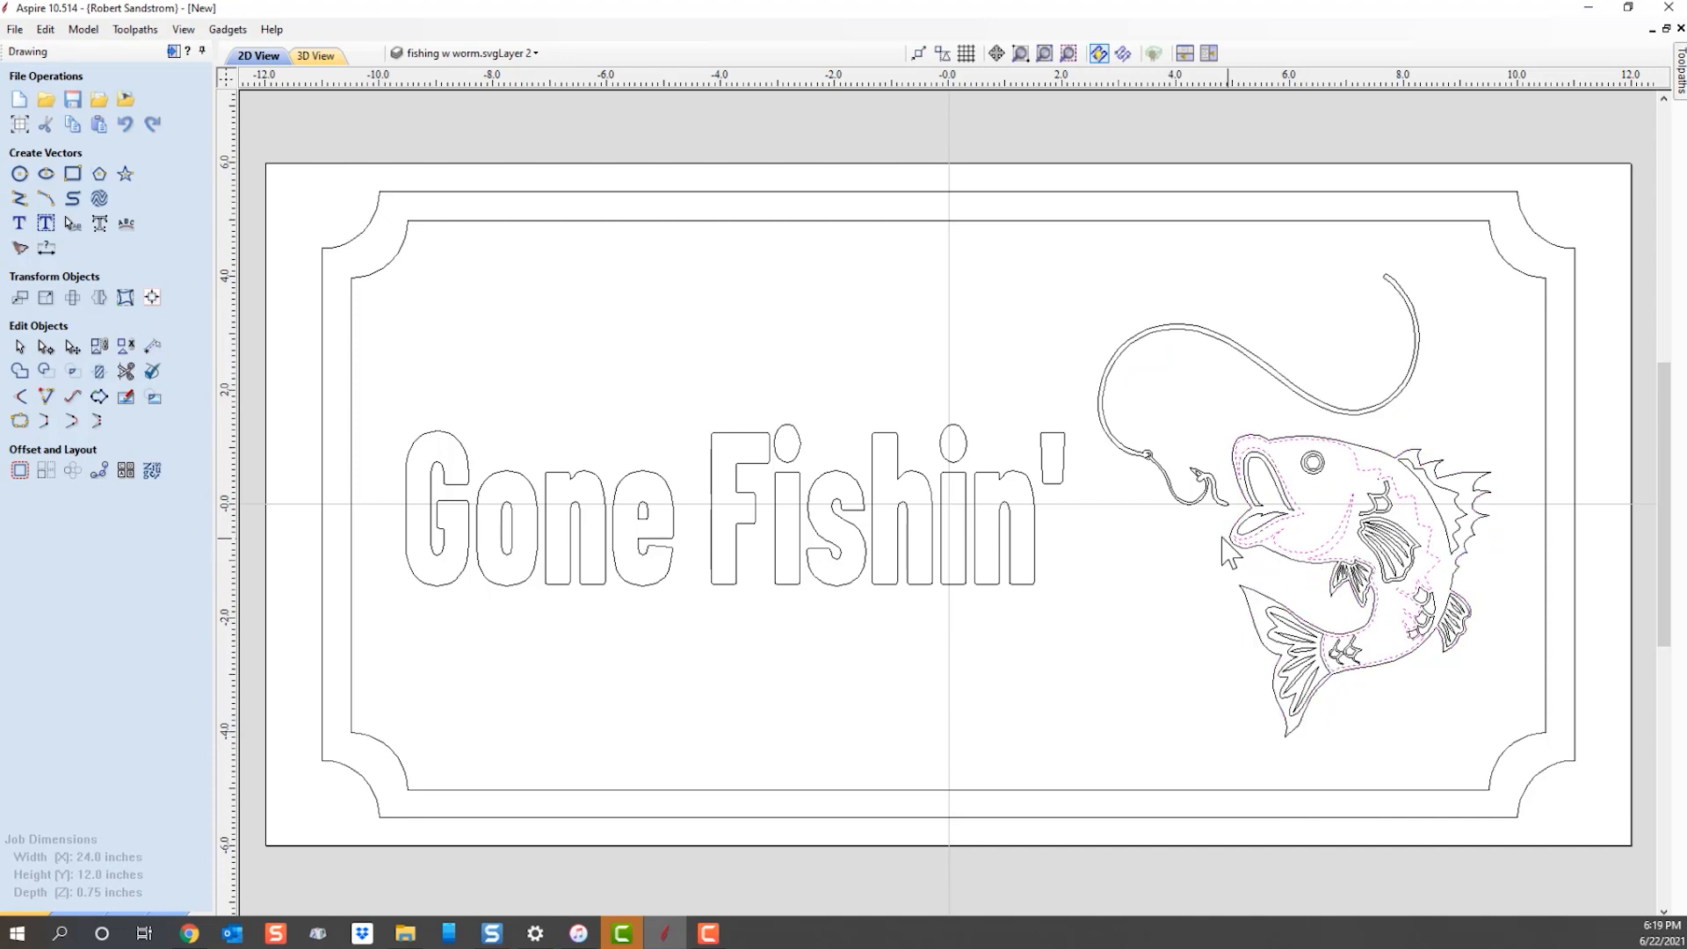
{"action": "left_click", "coordinate": [1185, 508]}
{"action": "left_click", "coordinate": [1081, 633]}
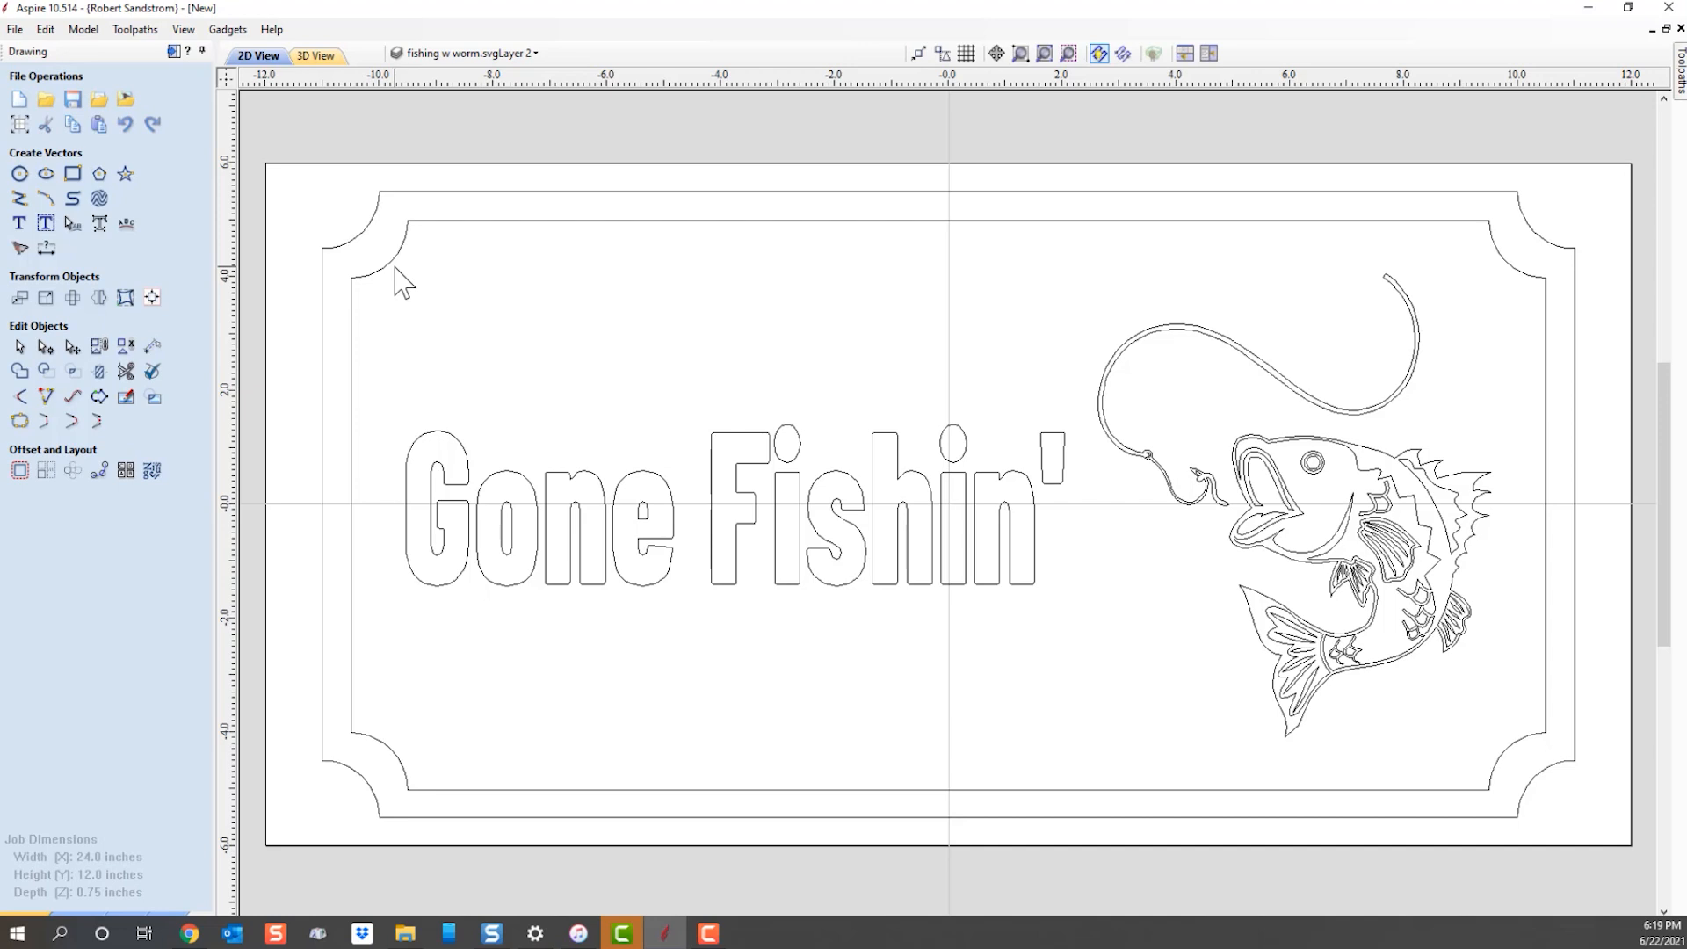
{"action": "left_click", "coordinate": [424, 192]}
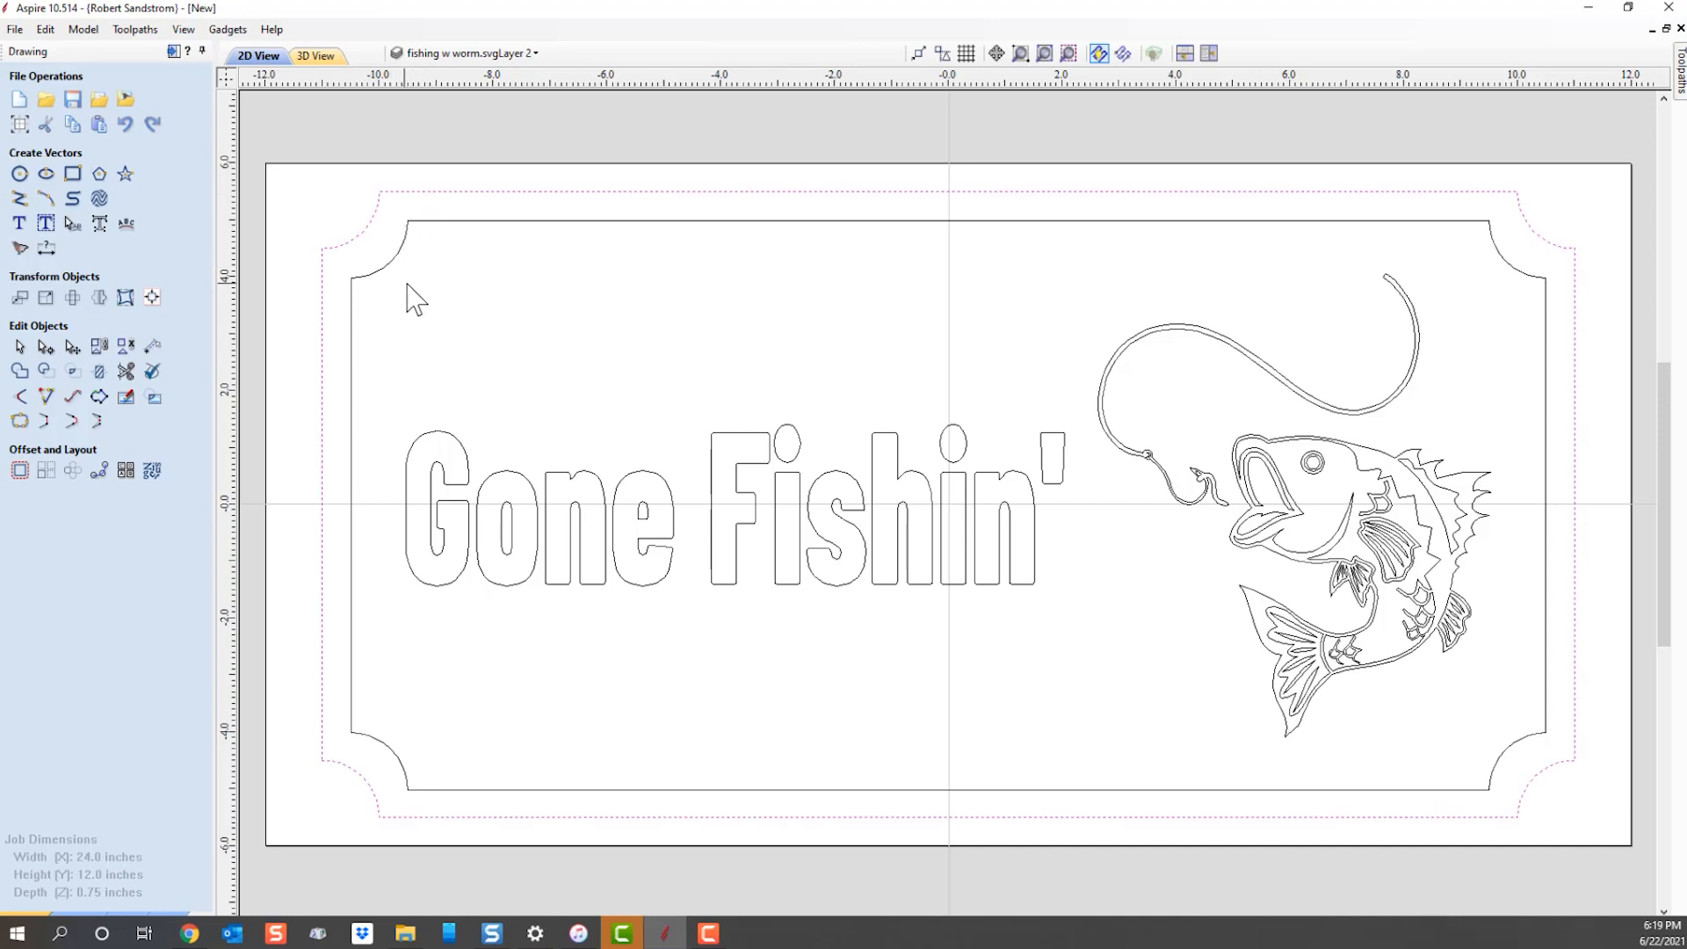
{"action": "left_click", "coordinate": [516, 222]}
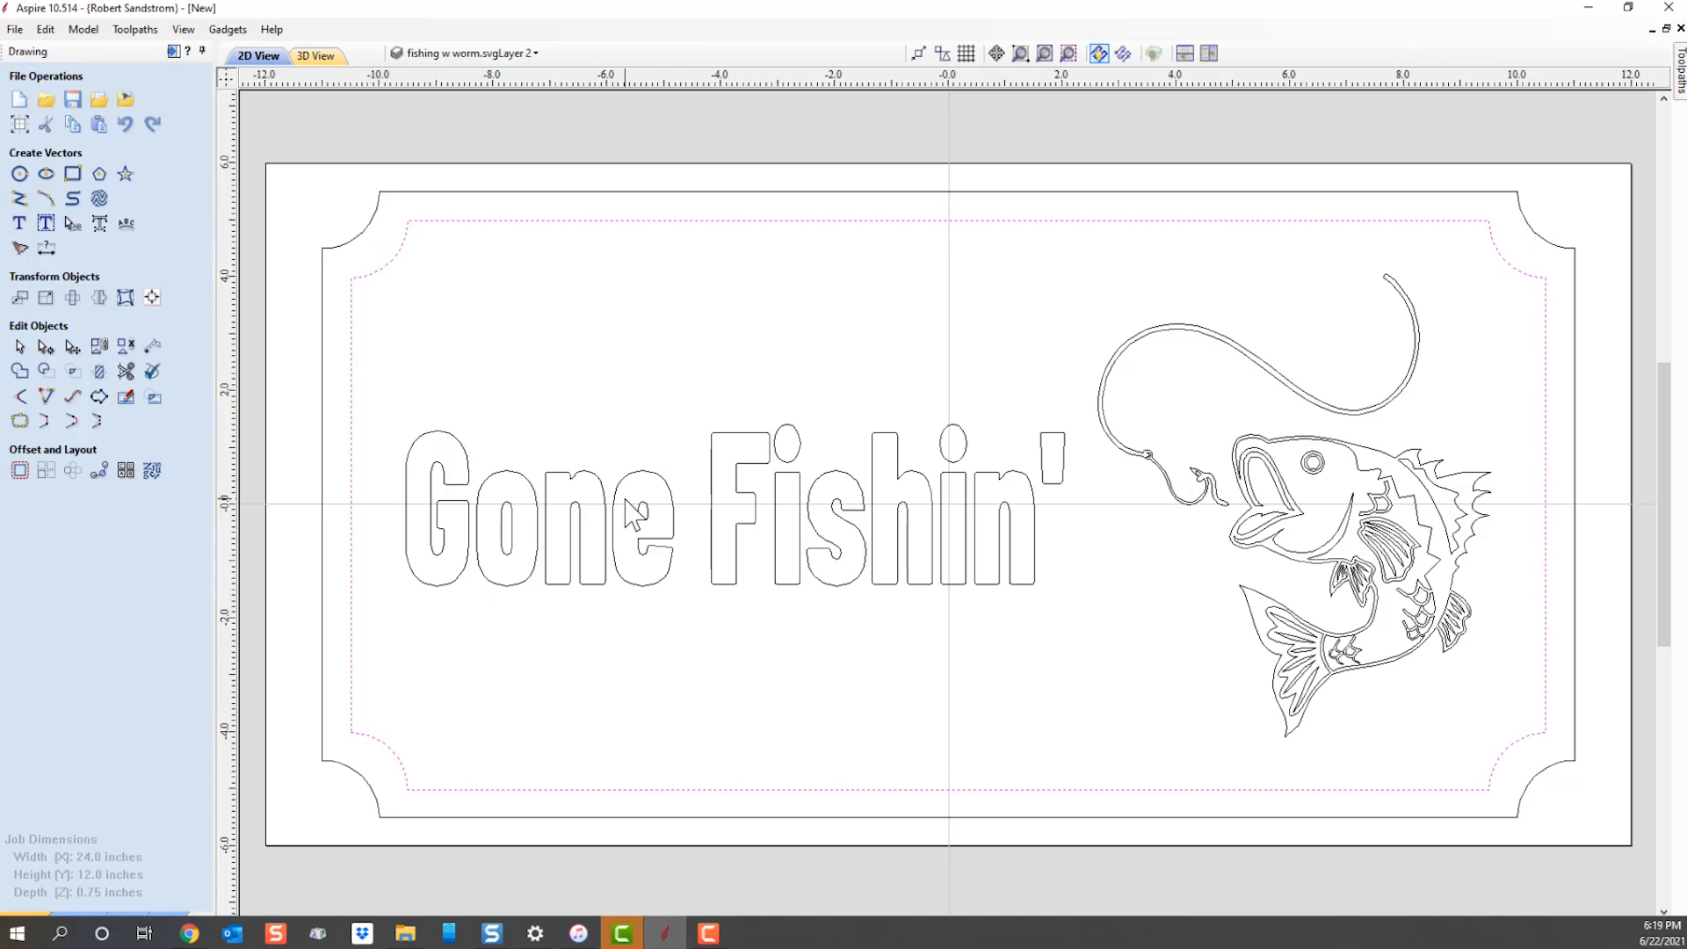
{"action": "left_click", "coordinate": [789, 668]}
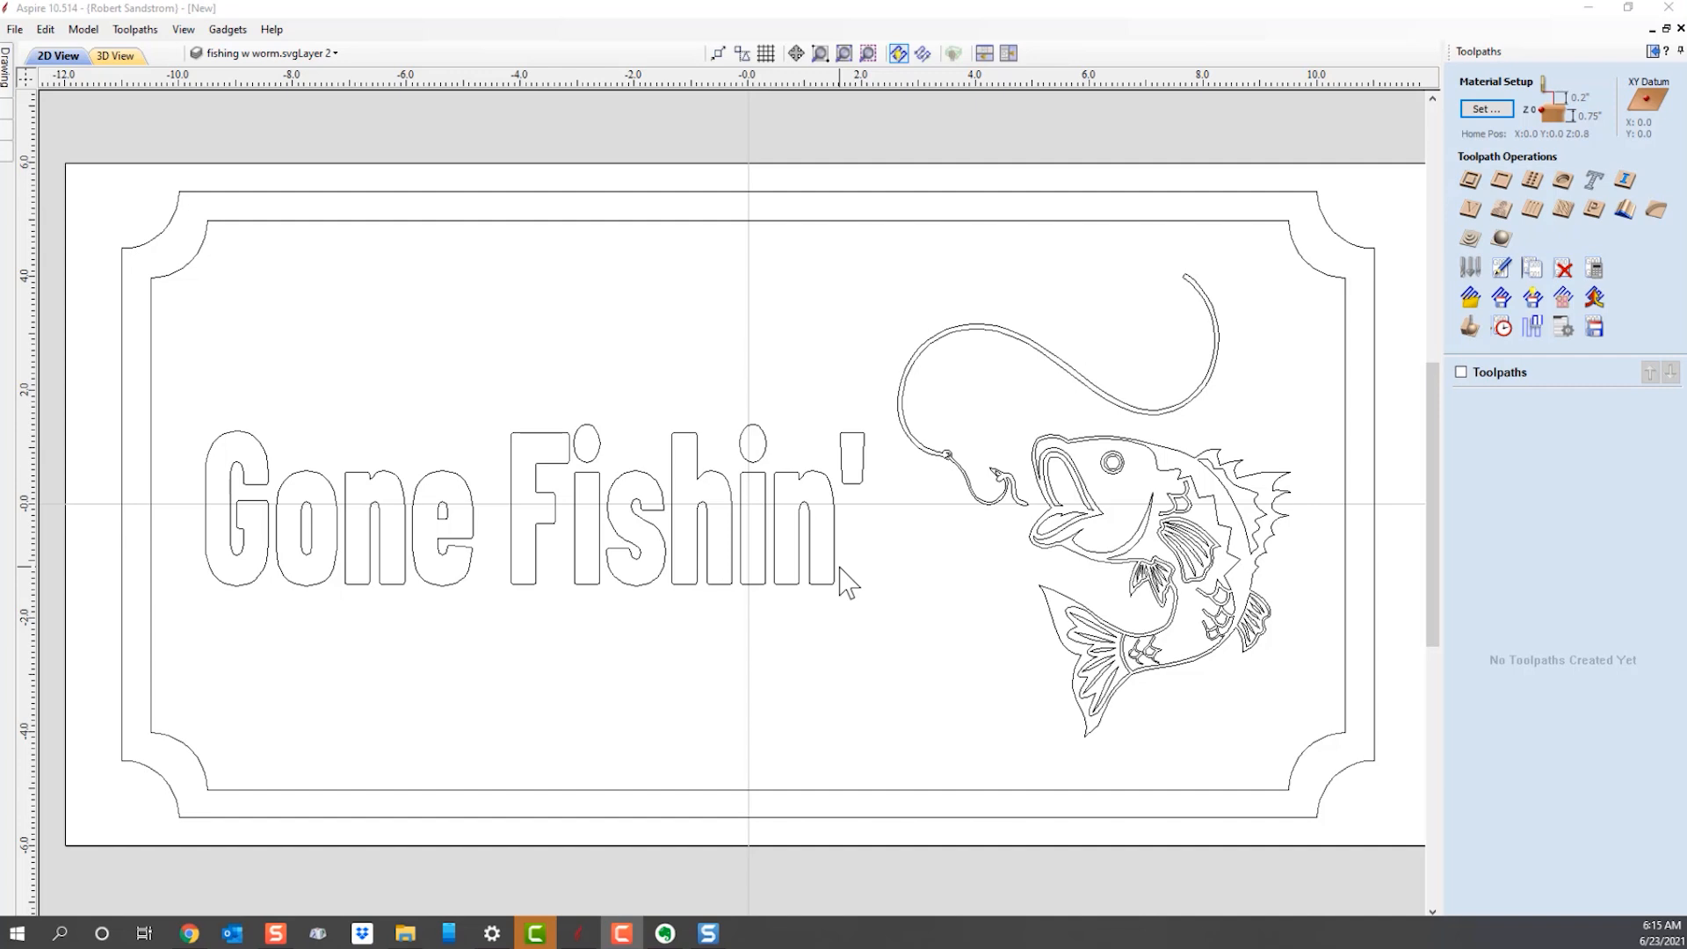
Set up a V-Carve toolpath for the Gone Fishin' text with a 0.125 inch flat depth, the 15° engraving bit and no clearance tool.
{"action": "left_click", "coordinate": [1470, 211]}
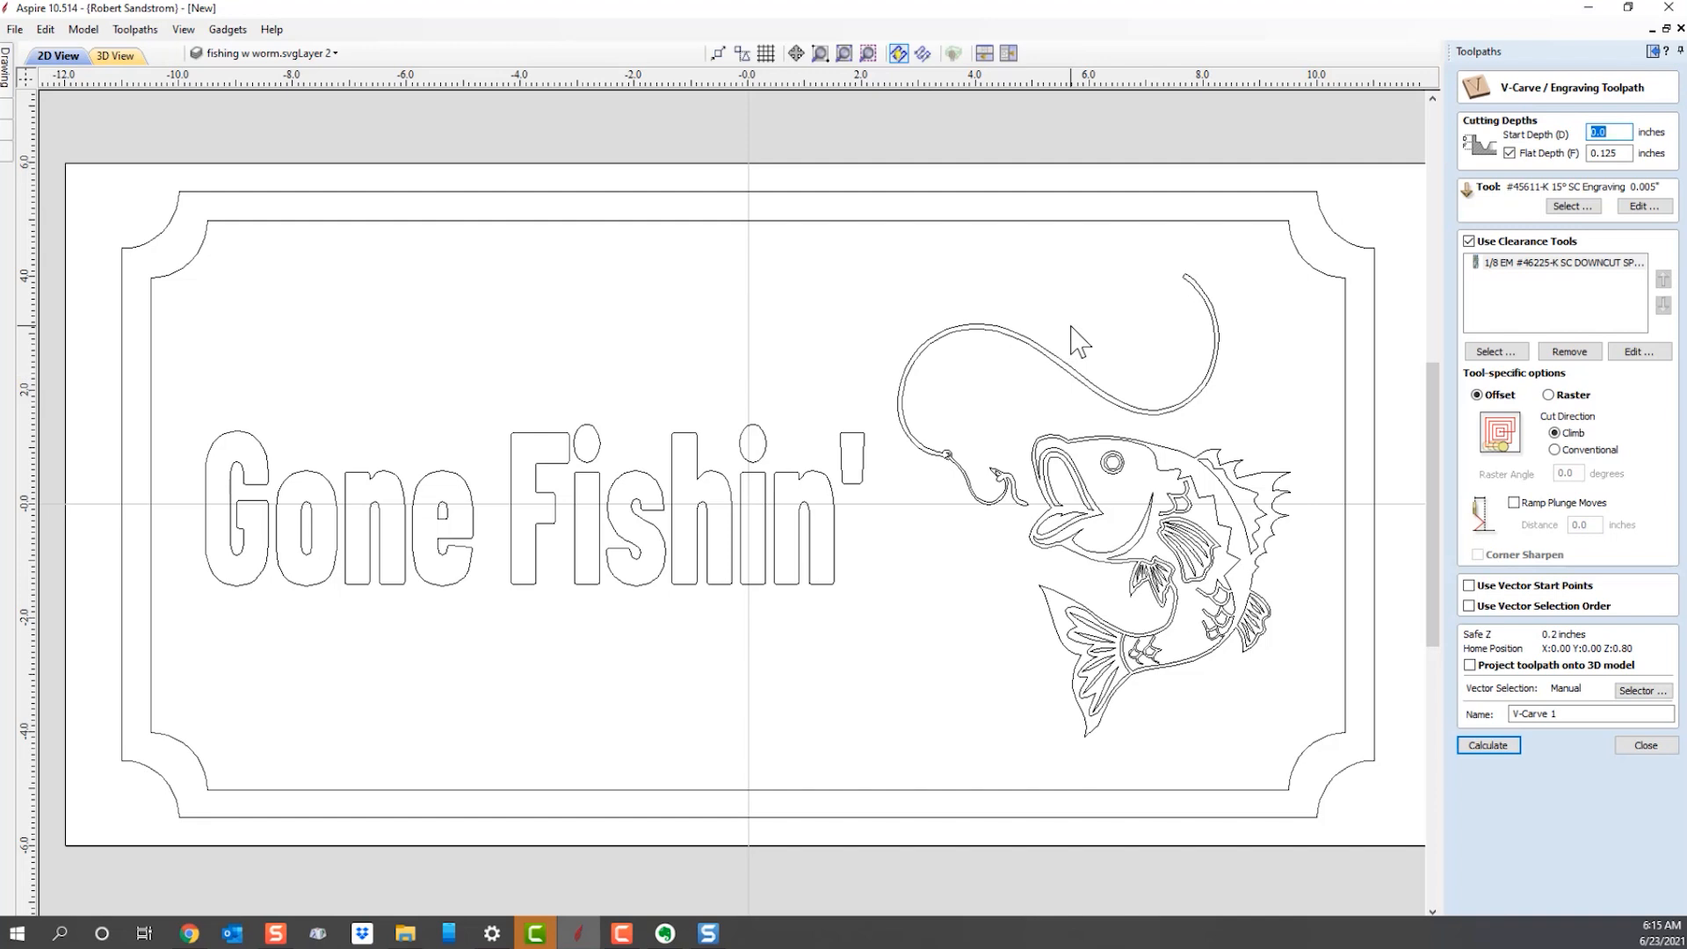
{"action": "left_click", "coordinate": [834, 498]}
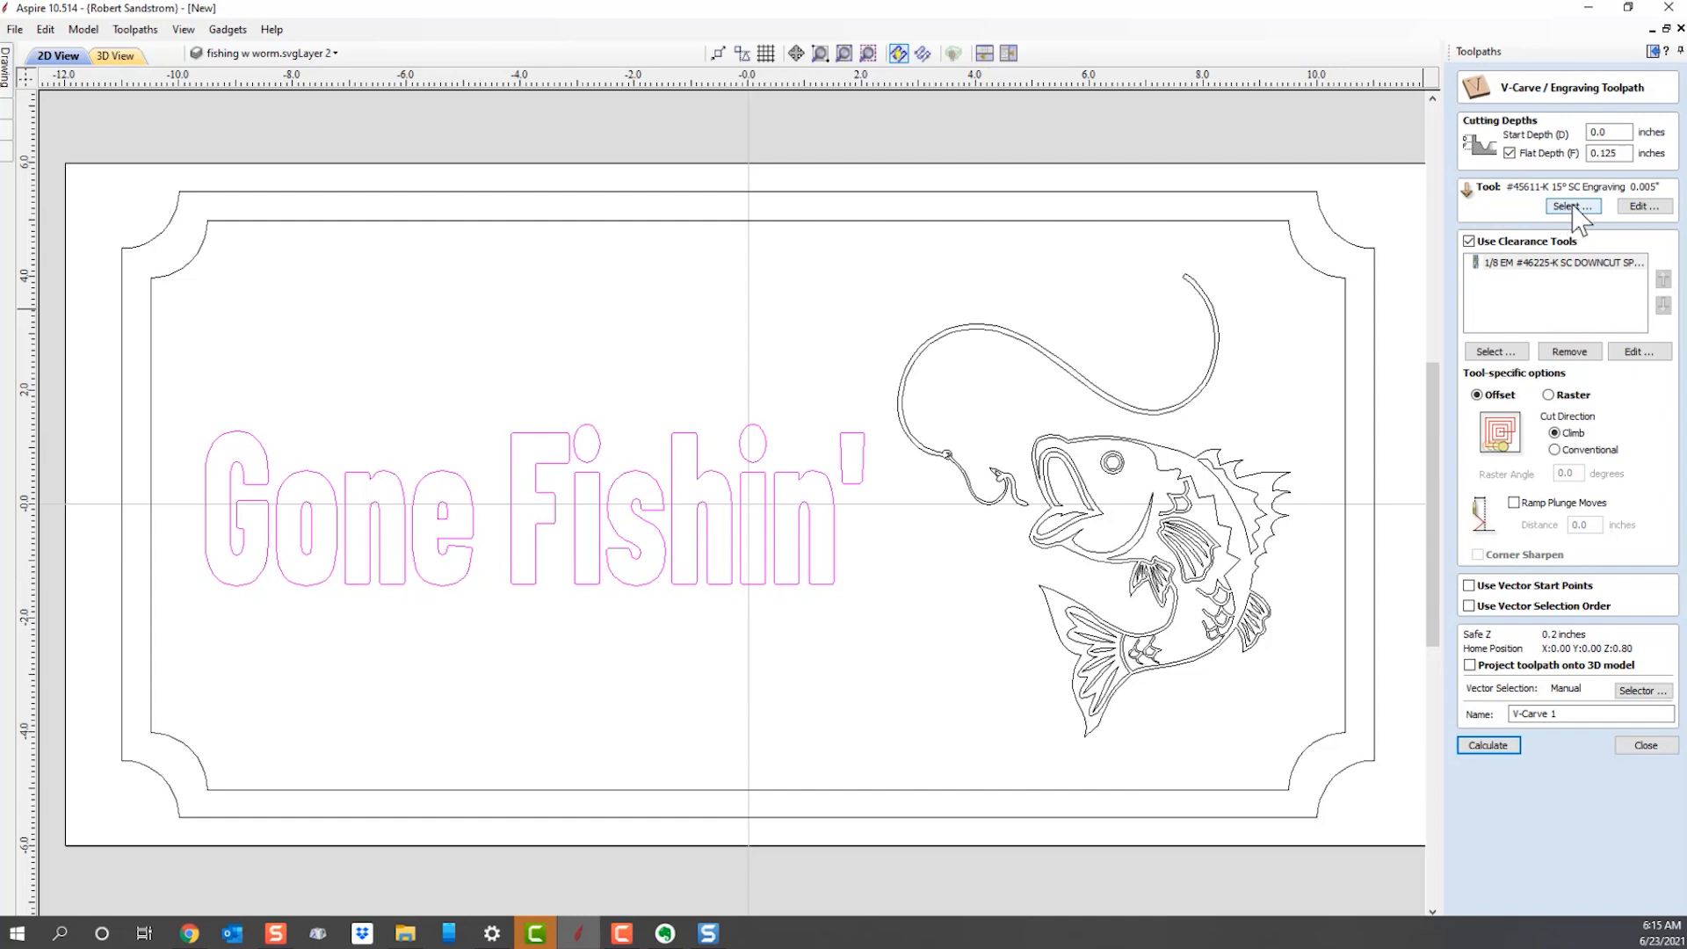
{"action": "left_click", "coordinate": [1468, 242]}
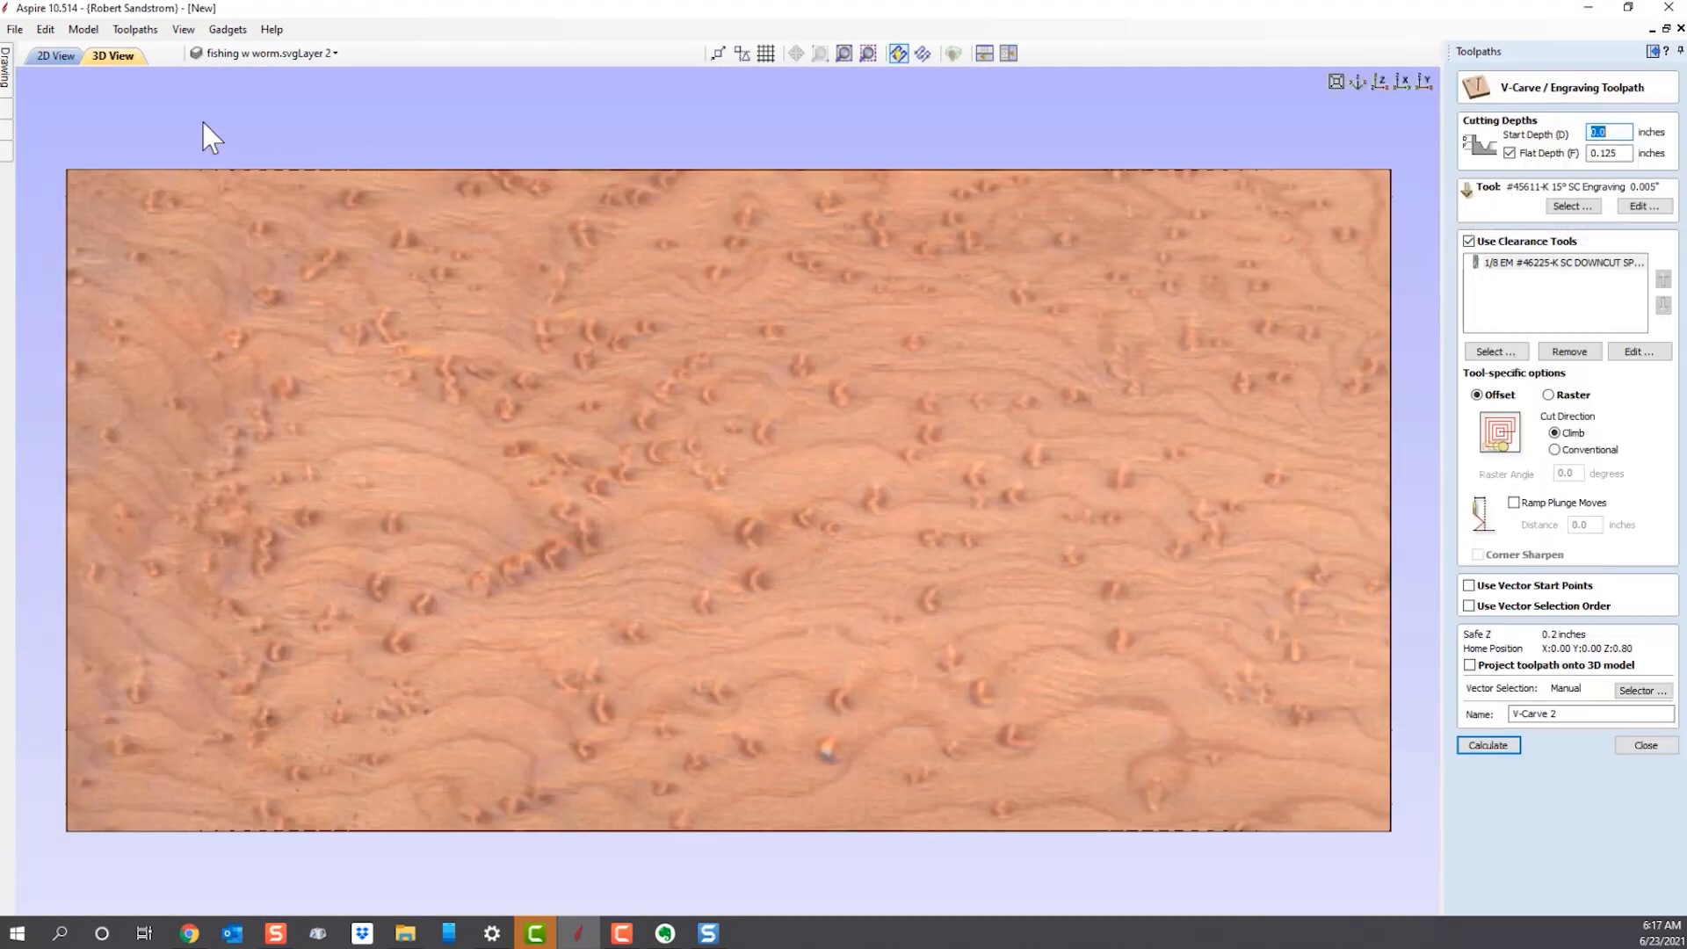
Try calculating the text's second V-Carve toolpath without a clearance tool or flat depth, and cancel the calculation.
{"action": "left_click", "coordinate": [39, 57]}
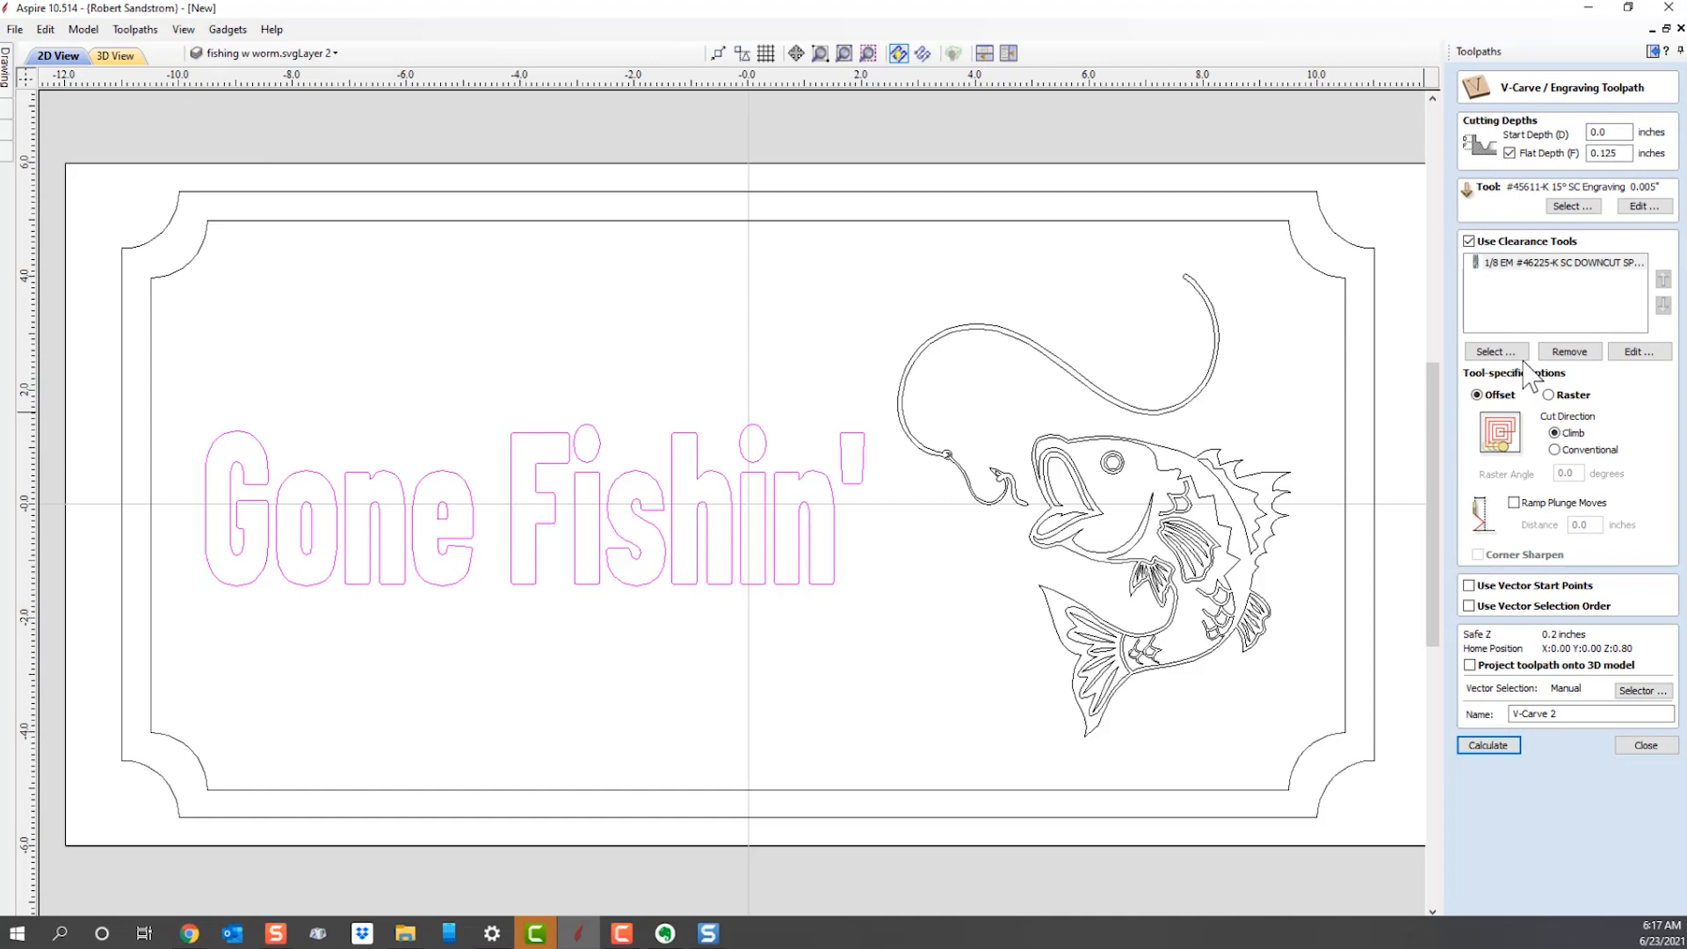
{"action": "left_click", "coordinate": [1469, 241]}
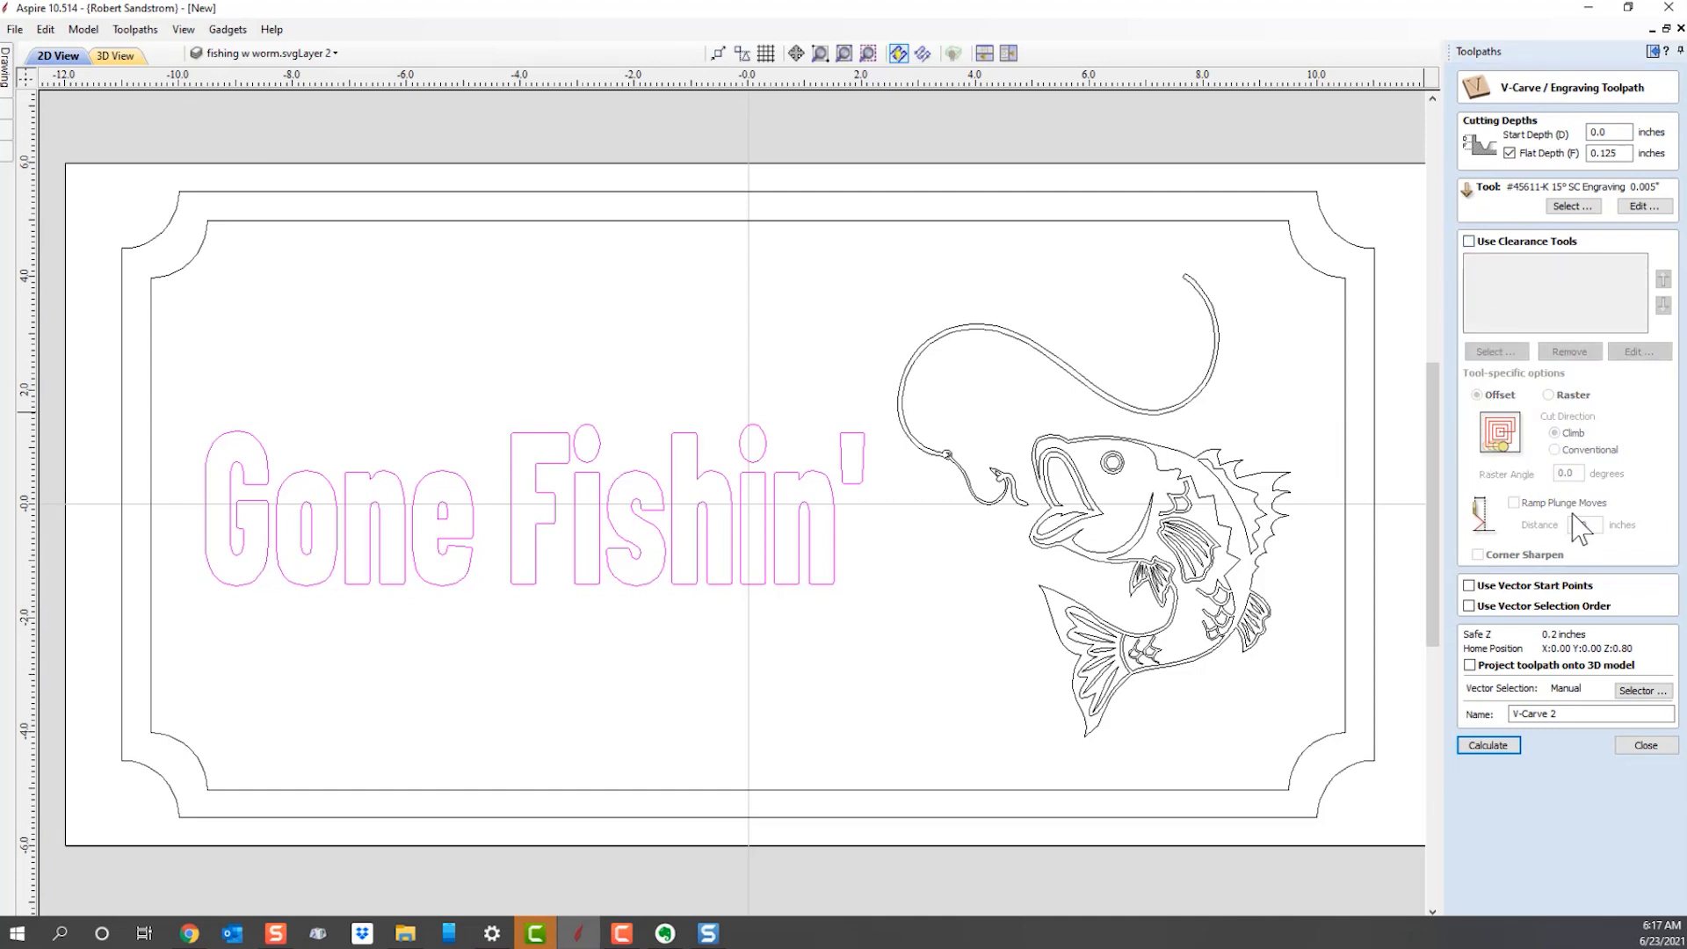
{"action": "left_click", "coordinate": [1510, 153]}
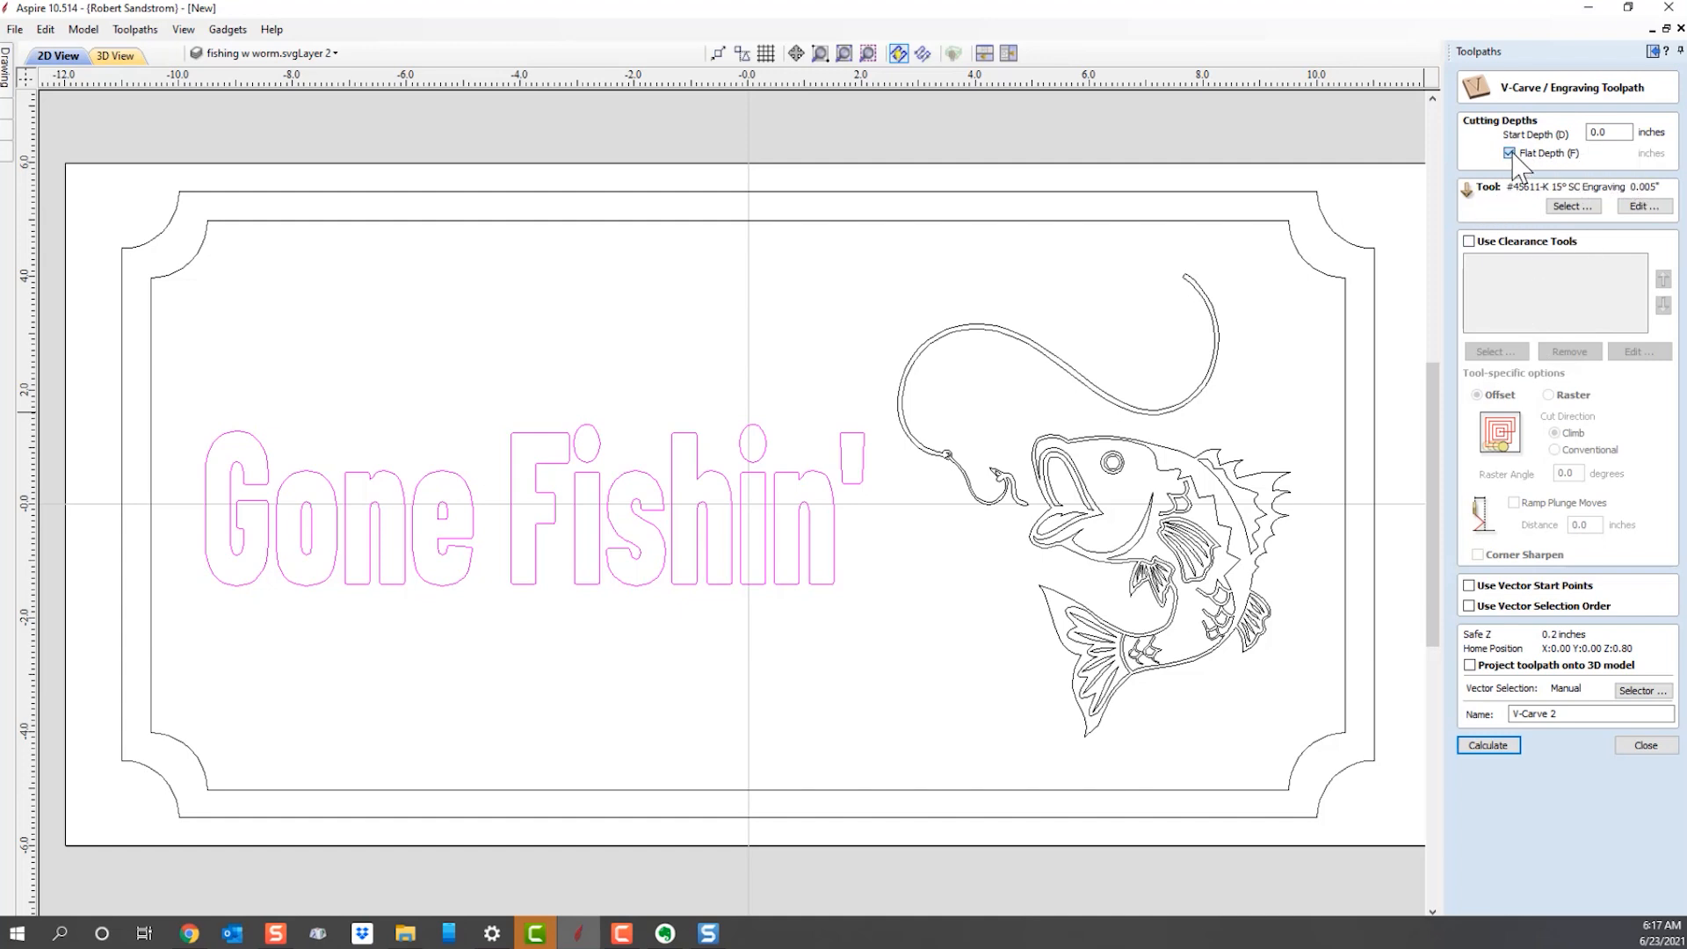
{"action": "left_click", "coordinate": [1505, 747]}
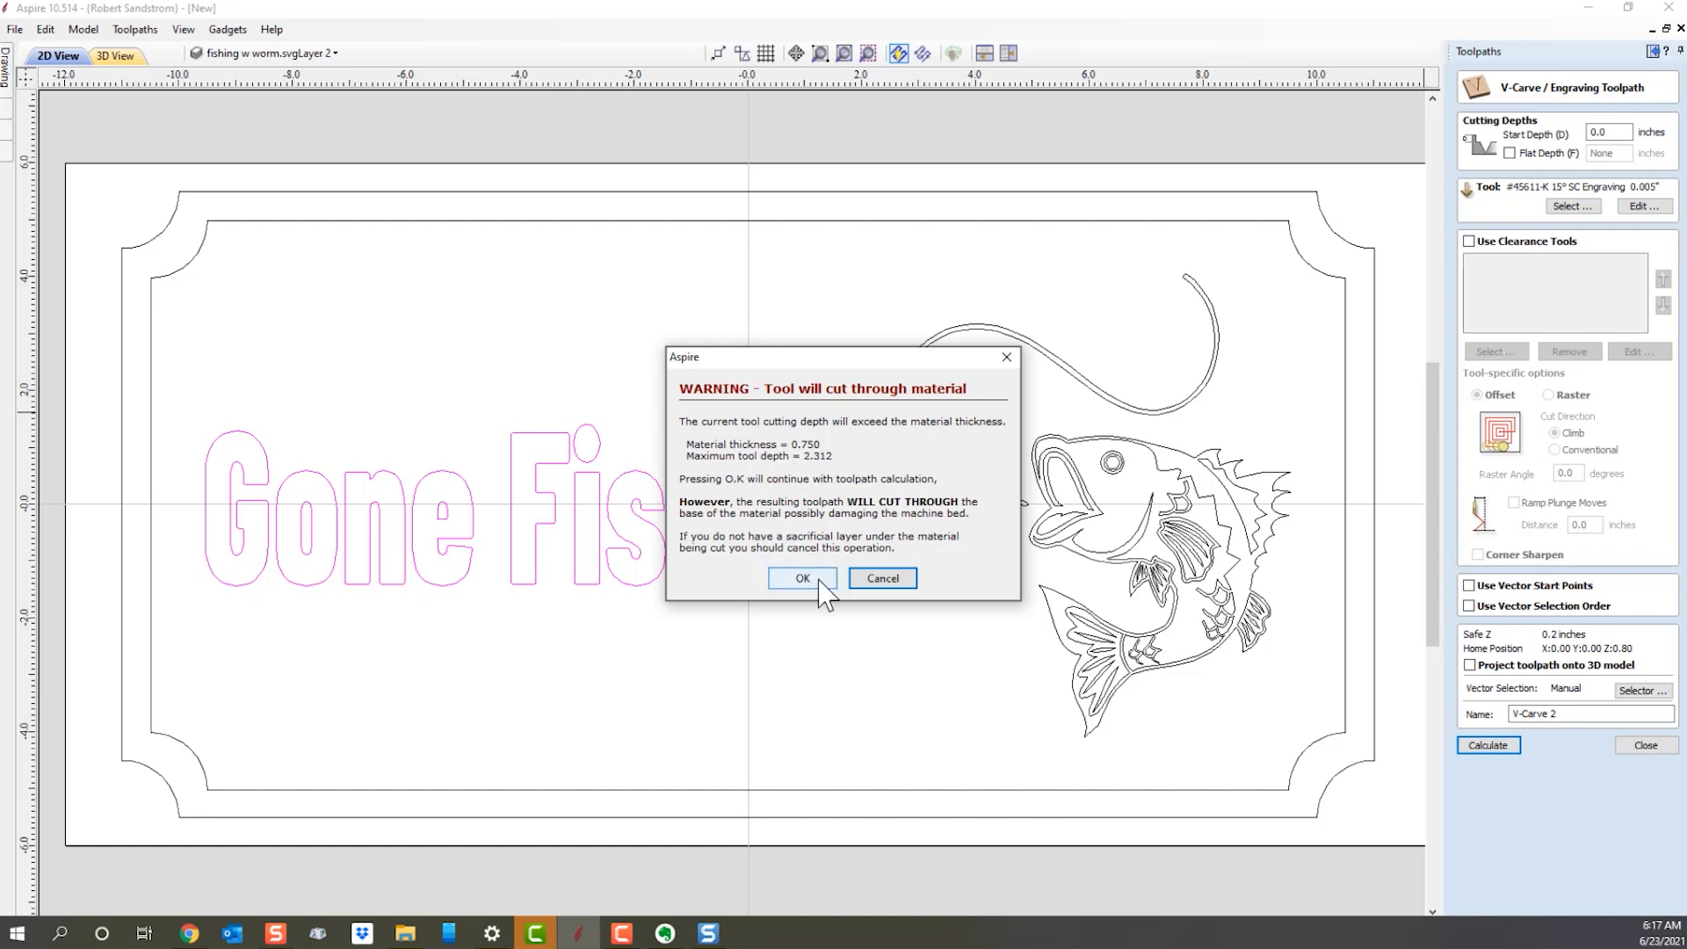
{"action": "left_click", "coordinate": [882, 579]}
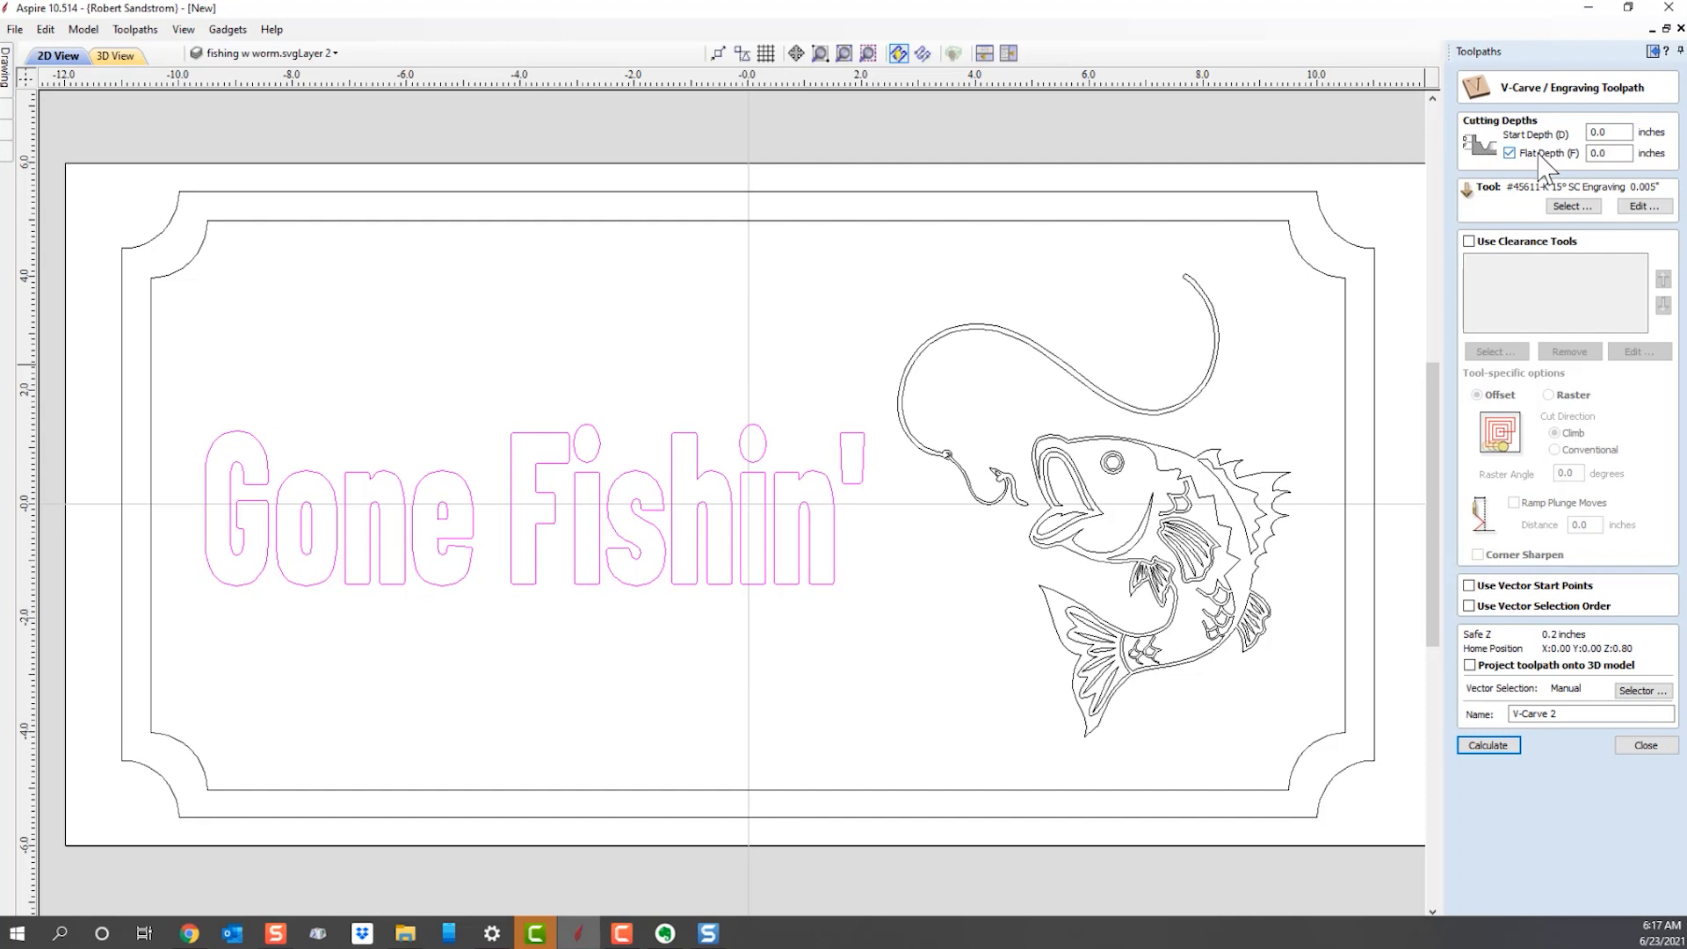
Set a flat depth of 0.125 inches for the text's V-Carve toolpath and calculate it.
{"action": "left_click", "coordinate": [1613, 152]}
{"action": "type", "text": "5"}
{"action": "left_click", "coordinate": [1481, 747]}
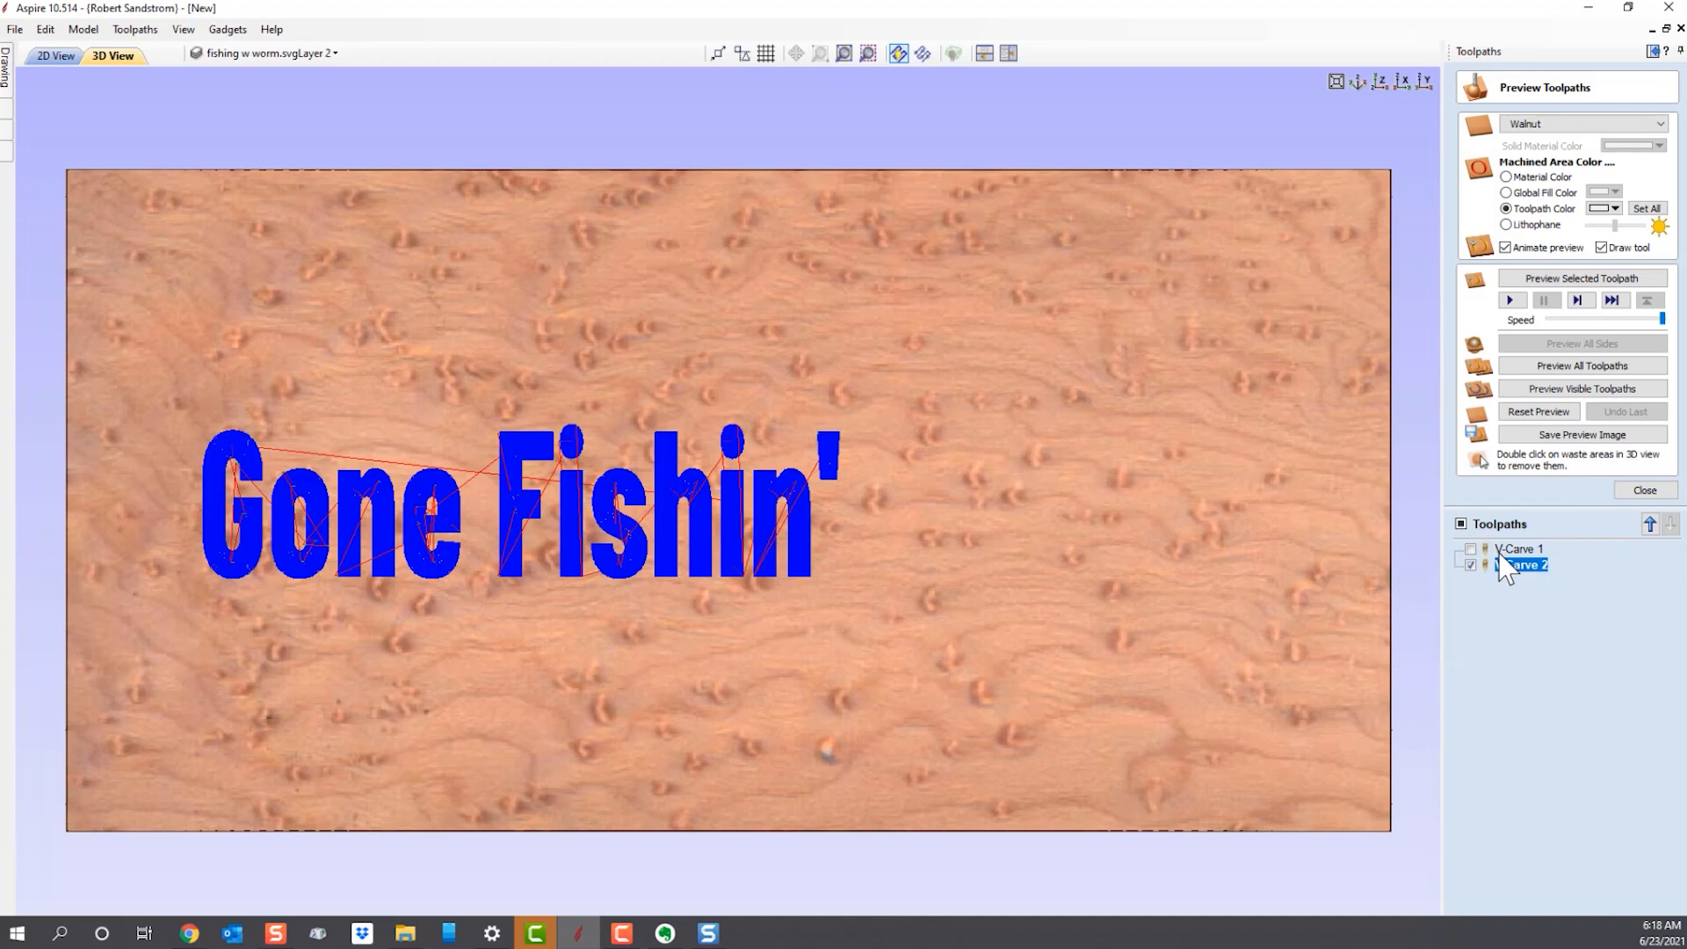
Preview the visible V-Carve 2 toolpath on the walnut board and set its toolpath color to dark blue.
{"action": "mouse_move", "coordinate": [1516, 573]}
{"action": "left_click", "coordinate": [1547, 388]}
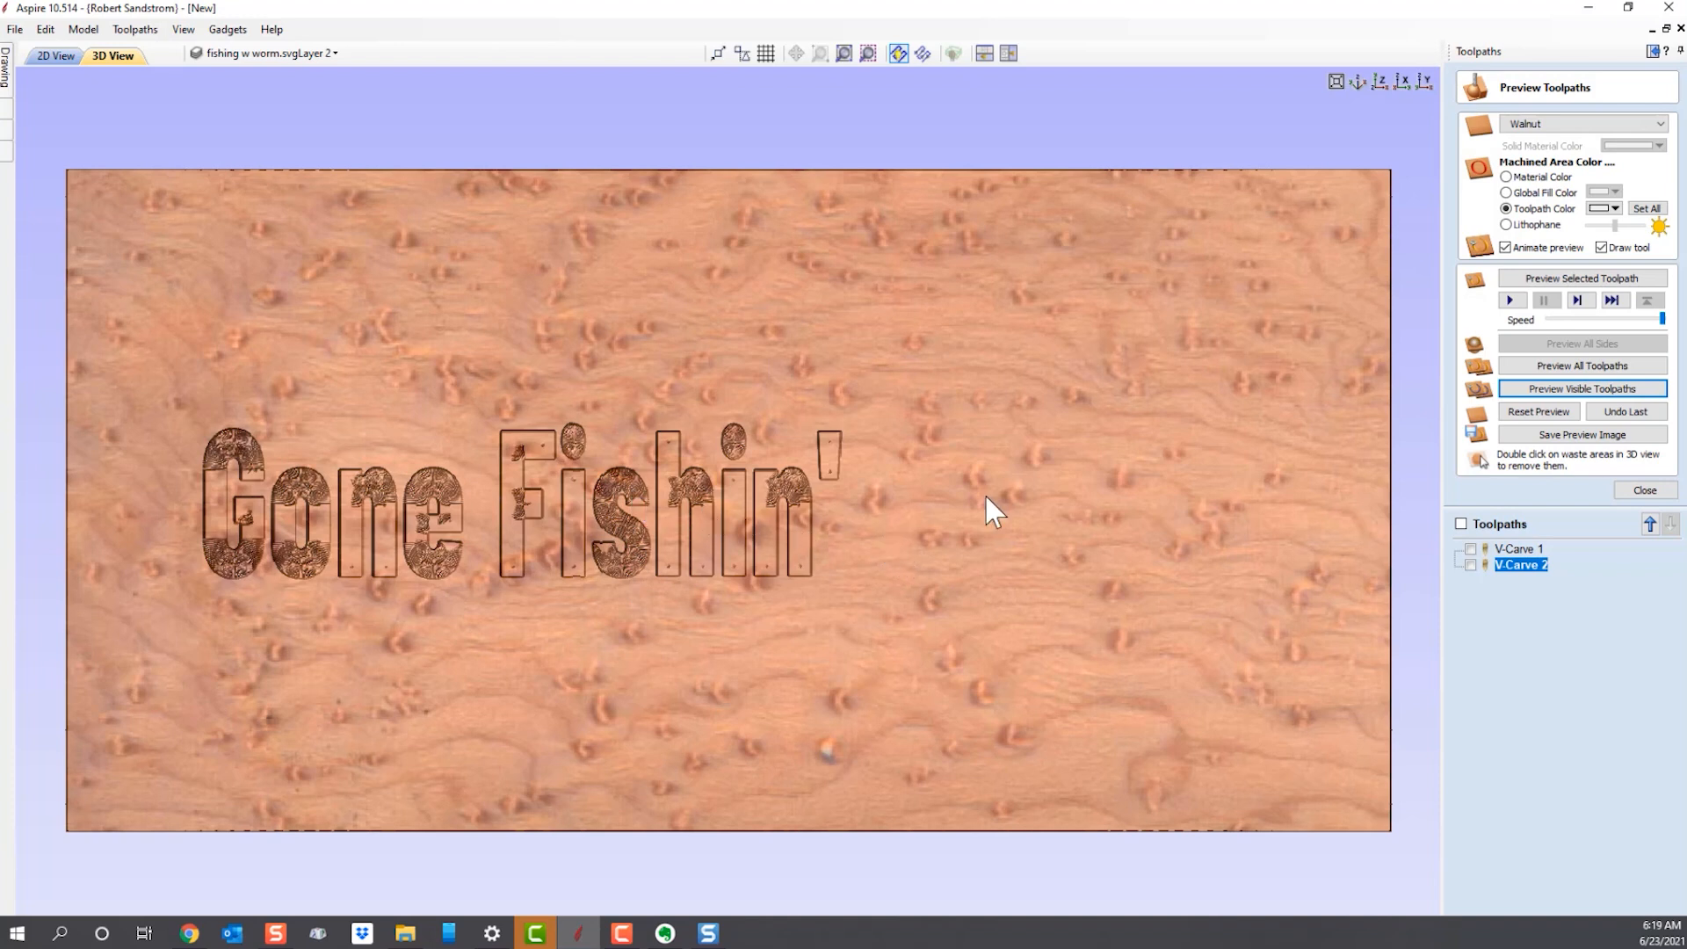
{"action": "left_click", "coordinate": [1608, 225]}
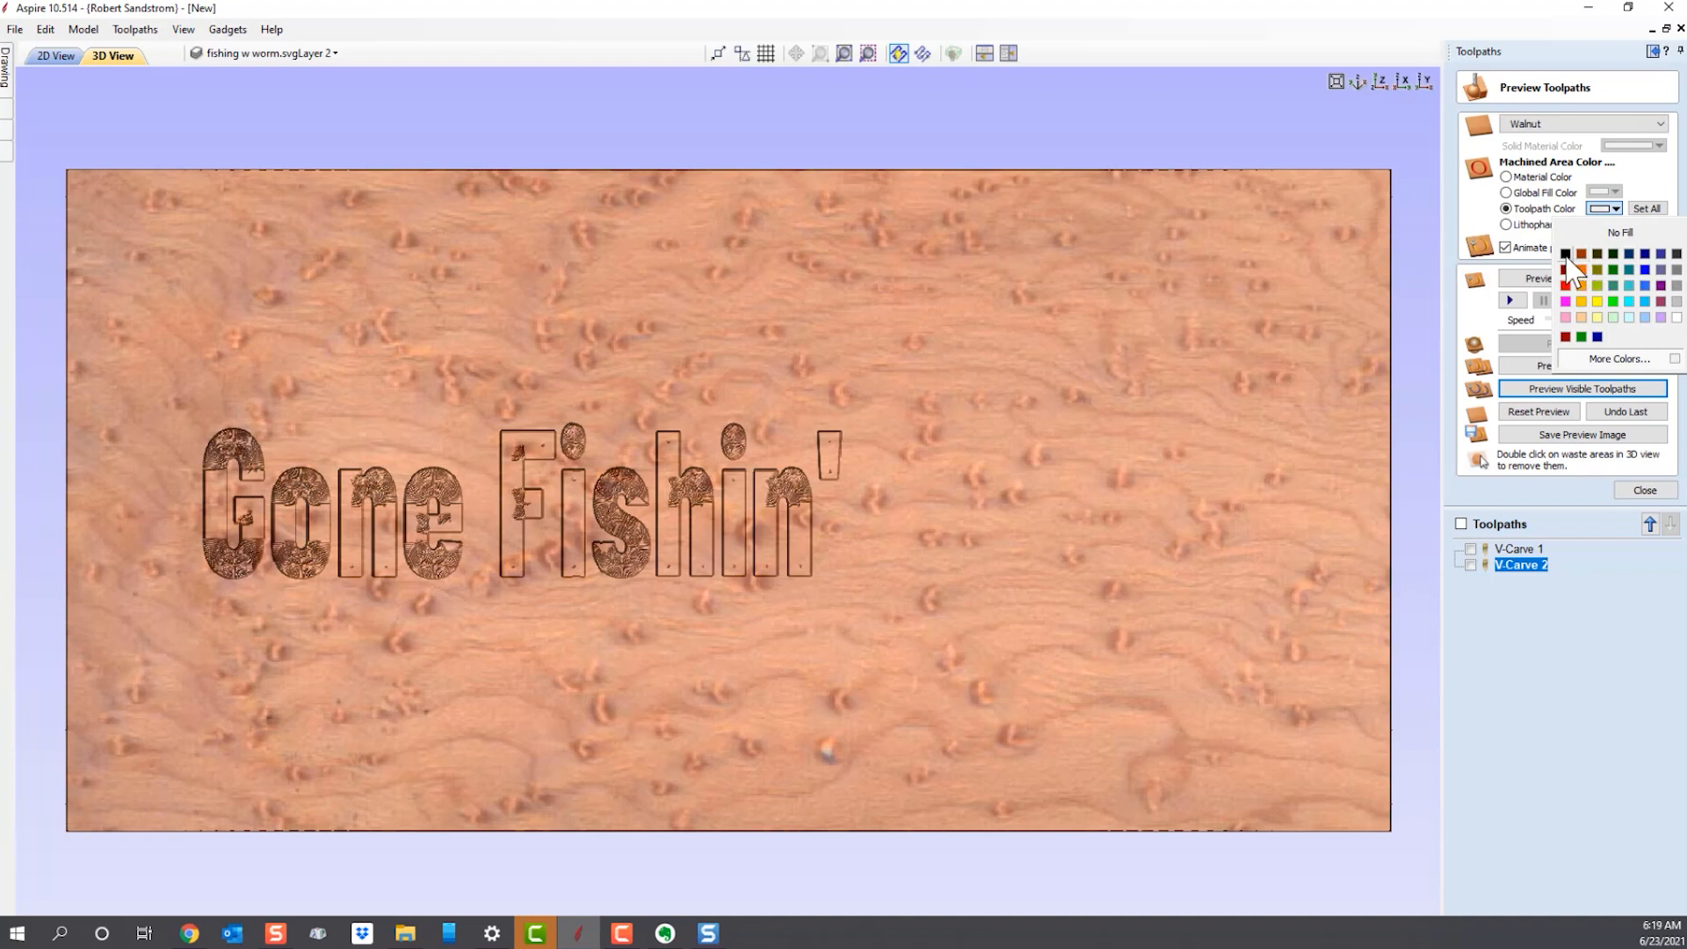
{"action": "left_click", "coordinate": [1646, 255]}
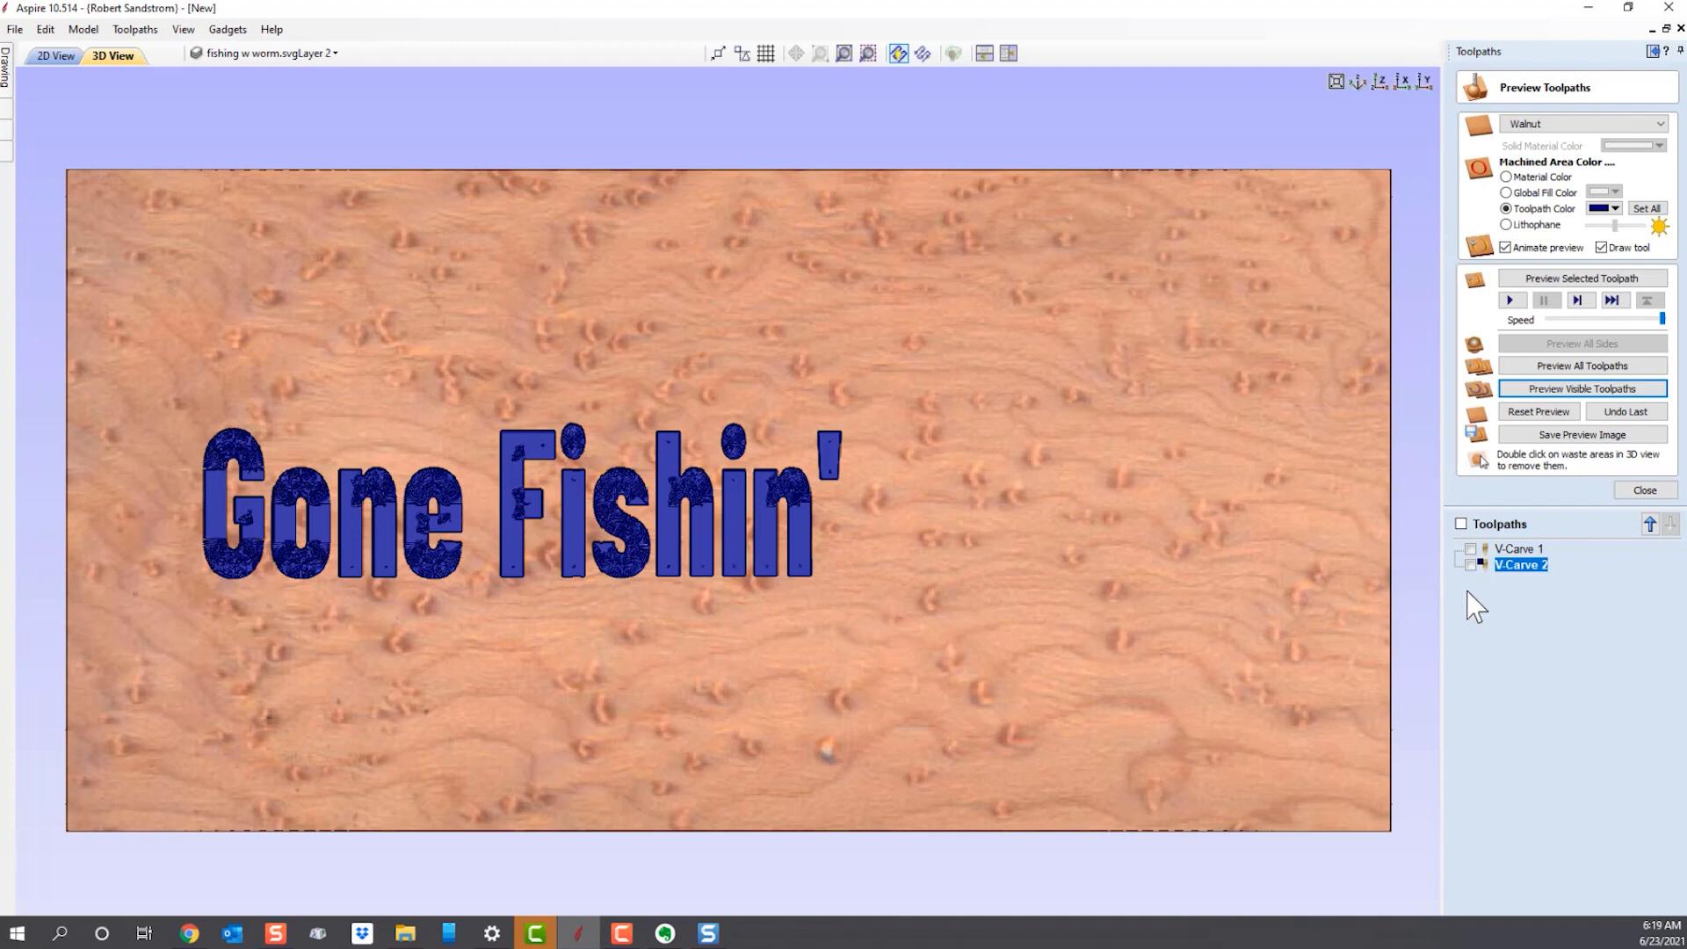
Edit the V-Carve 2 toolpath to use the 1/8 inch #46225-K downcut spiral end mill as its clearance tool.
{"action": "mouse_move", "coordinate": [1533, 573]}
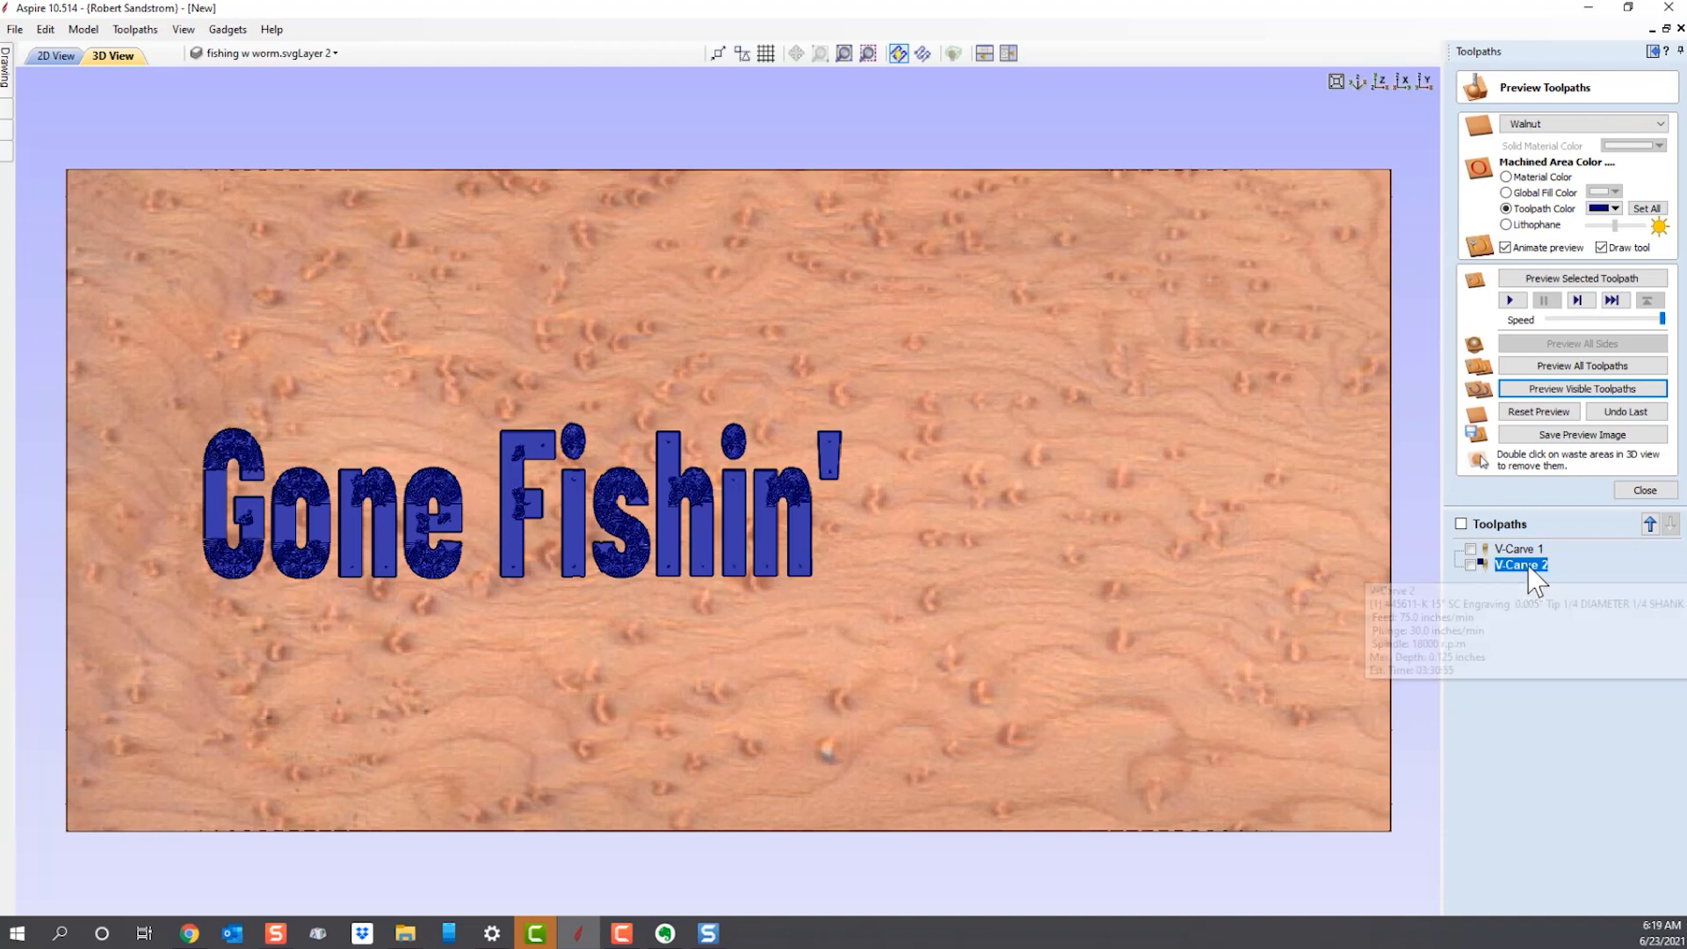
{"action": "right_click", "coordinate": [1534, 580]}
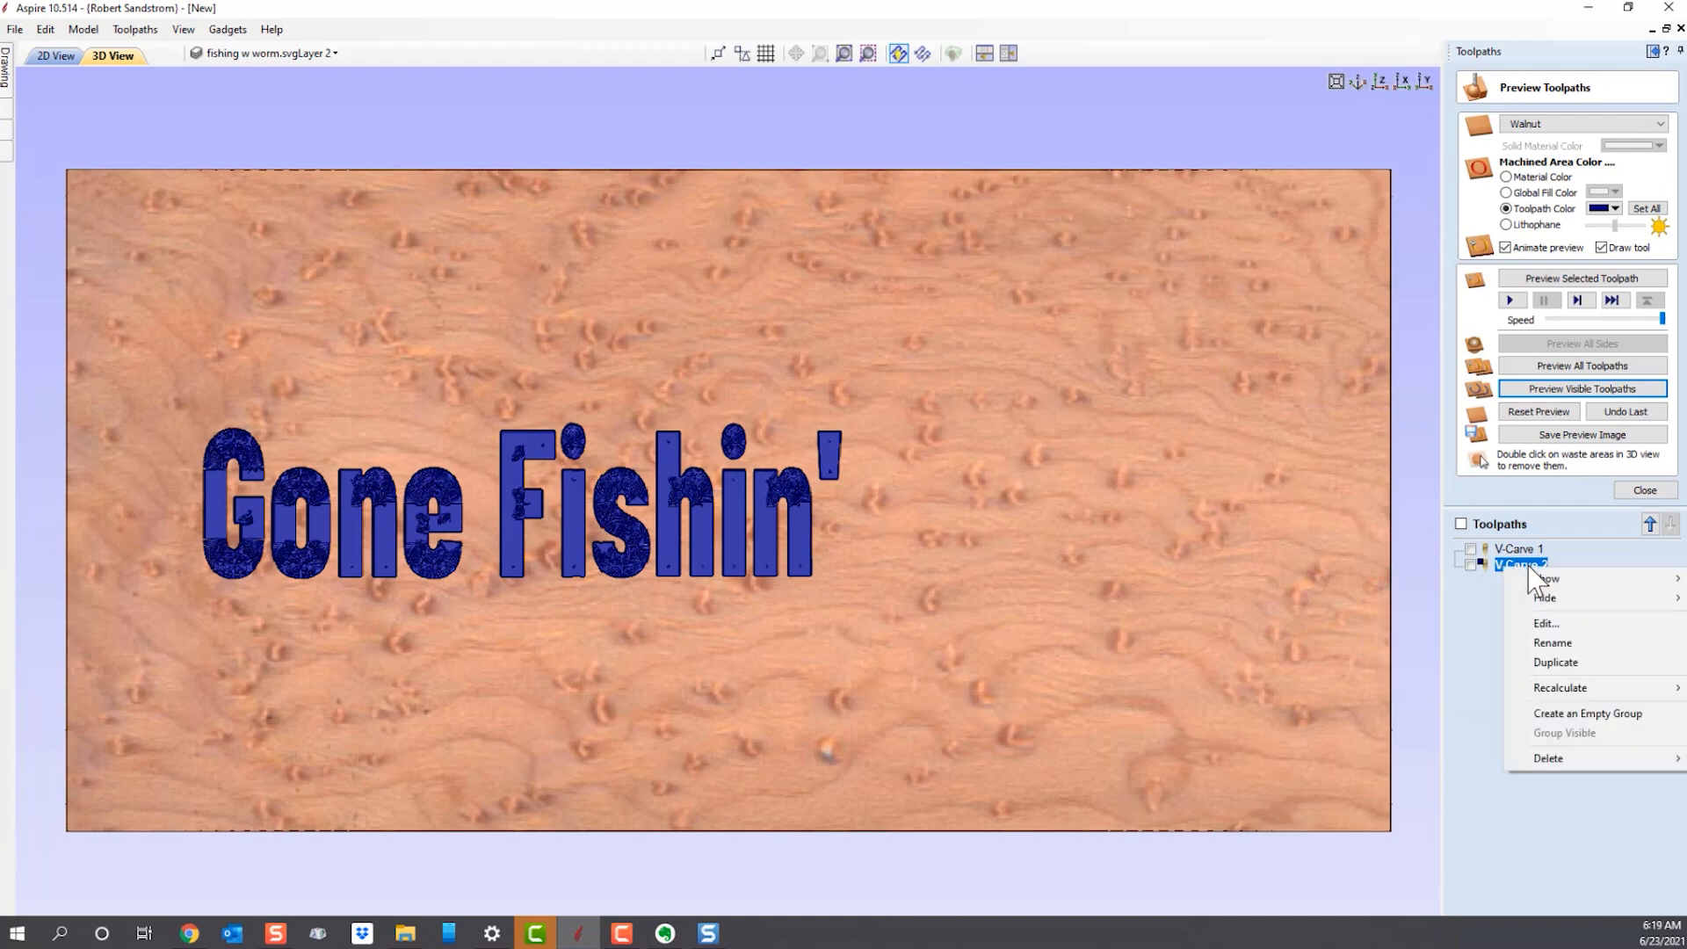
{"action": "left_click", "coordinate": [1547, 624]}
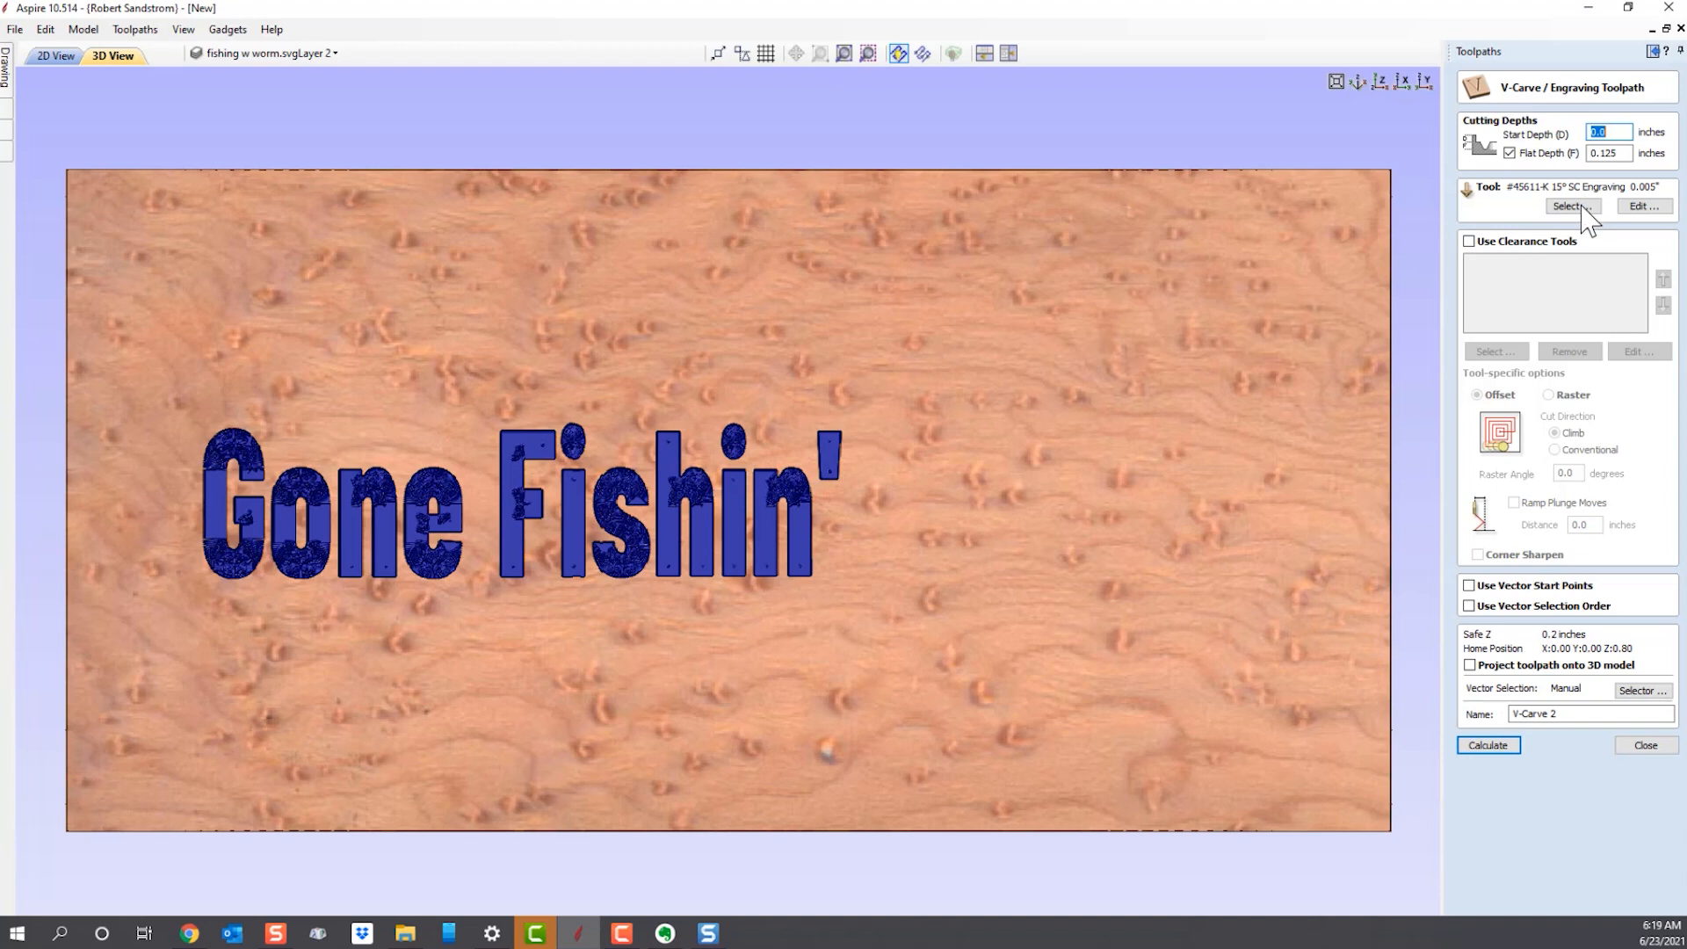
{"action": "left_click", "coordinate": [1470, 245]}
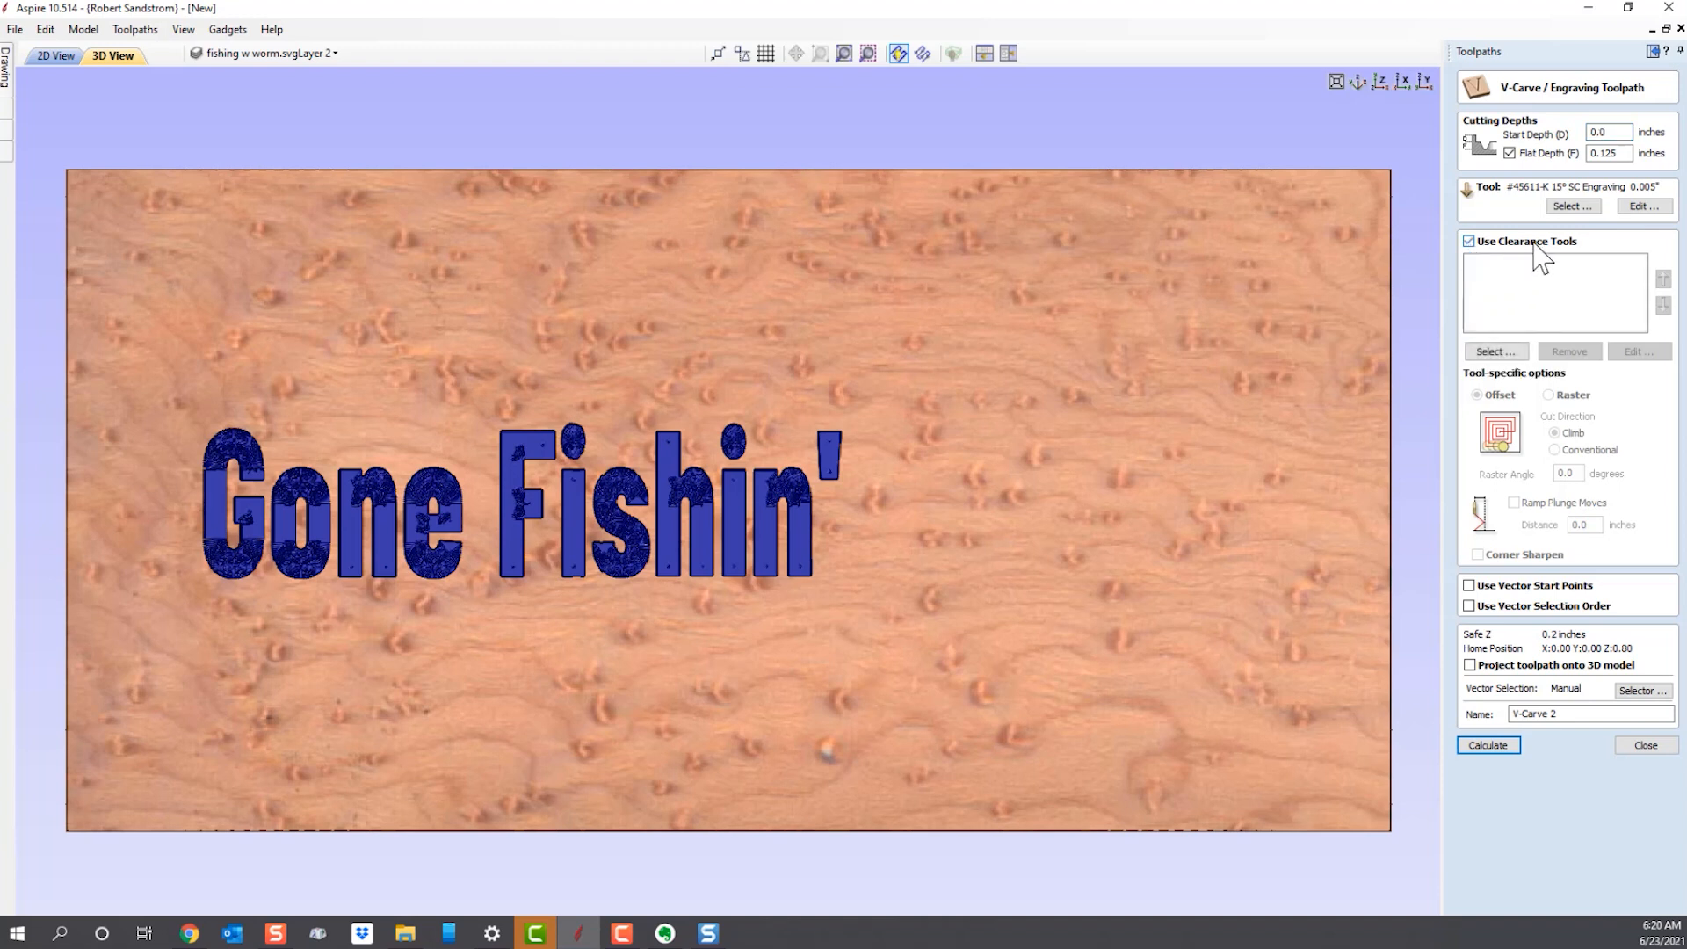
{"action": "left_click", "coordinate": [1511, 352]}
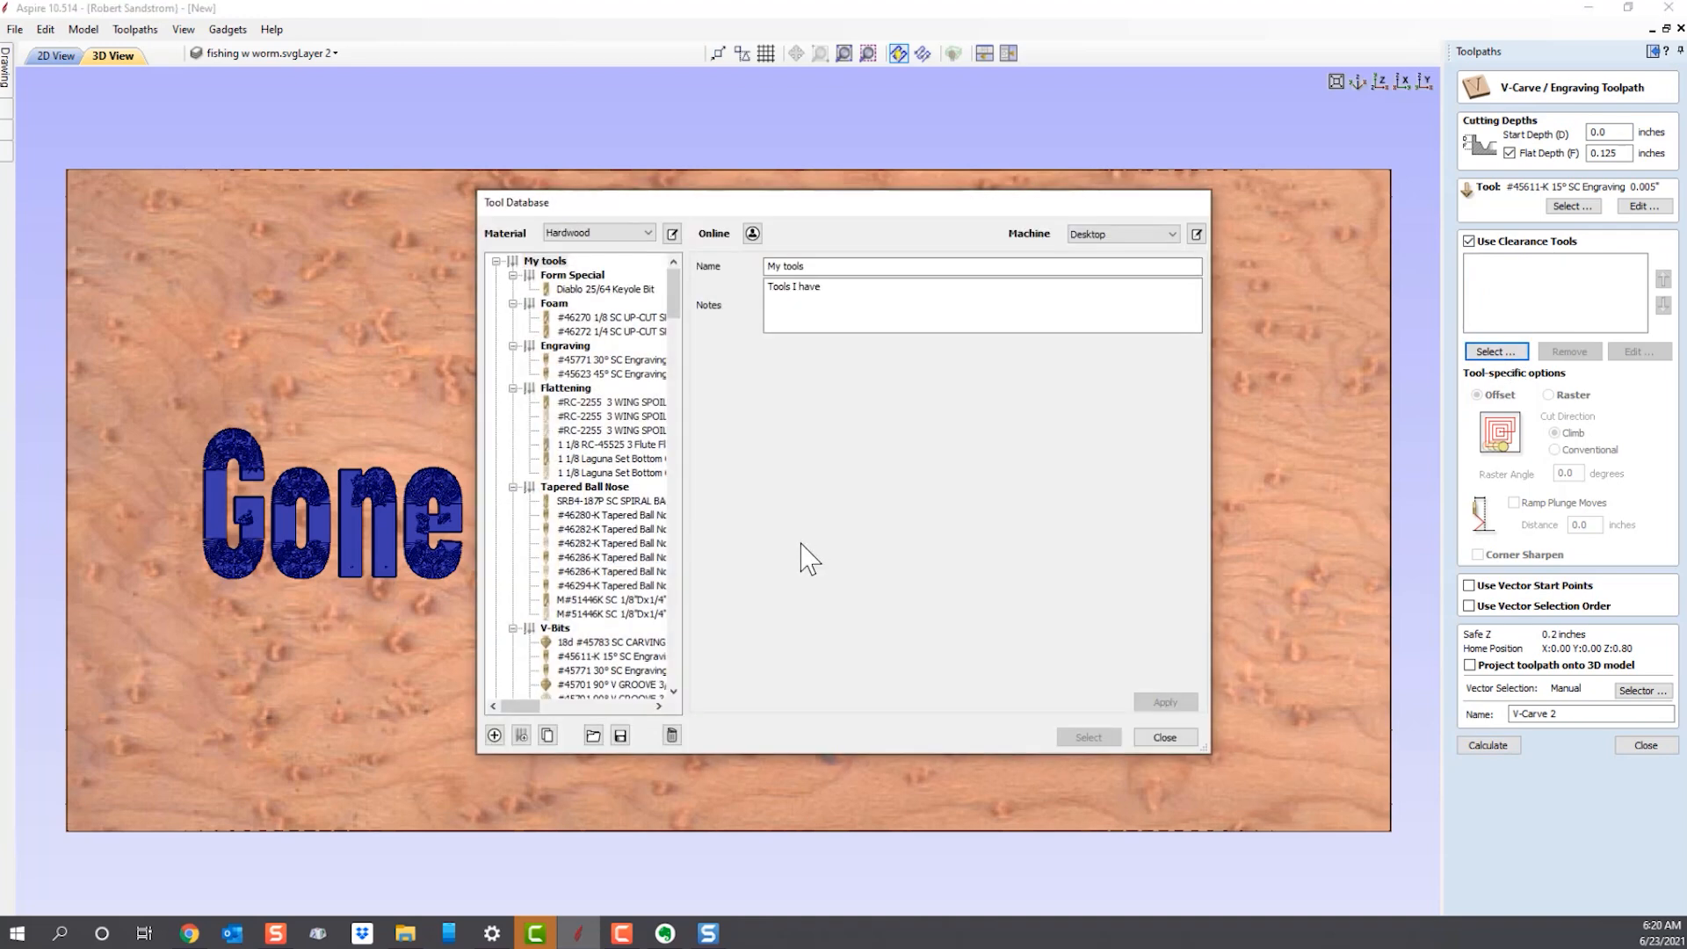
{"action": "left_click_drag", "start_coordinate": [859, 211], "coordinate": [1019, 202]}
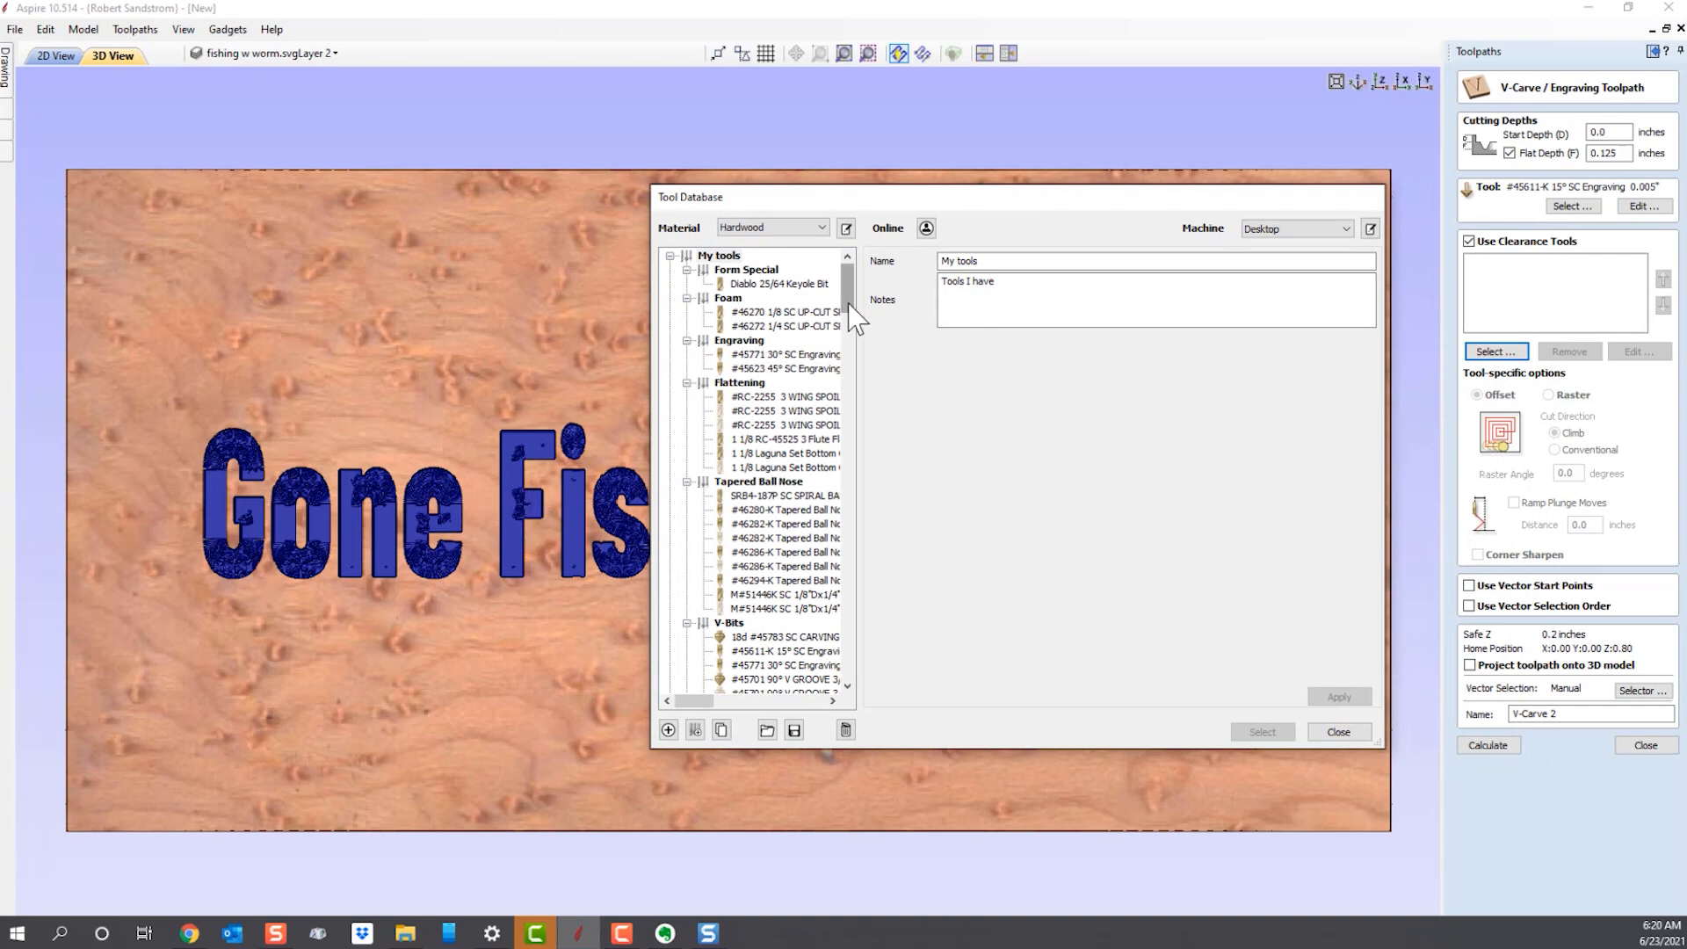
{"action": "left_click_drag", "start_coordinate": [850, 309], "coordinate": [850, 313]}
{"action": "scroll", "coordinate": [773, 431], "scroll_direction": "down", "scroll_amount": 10}
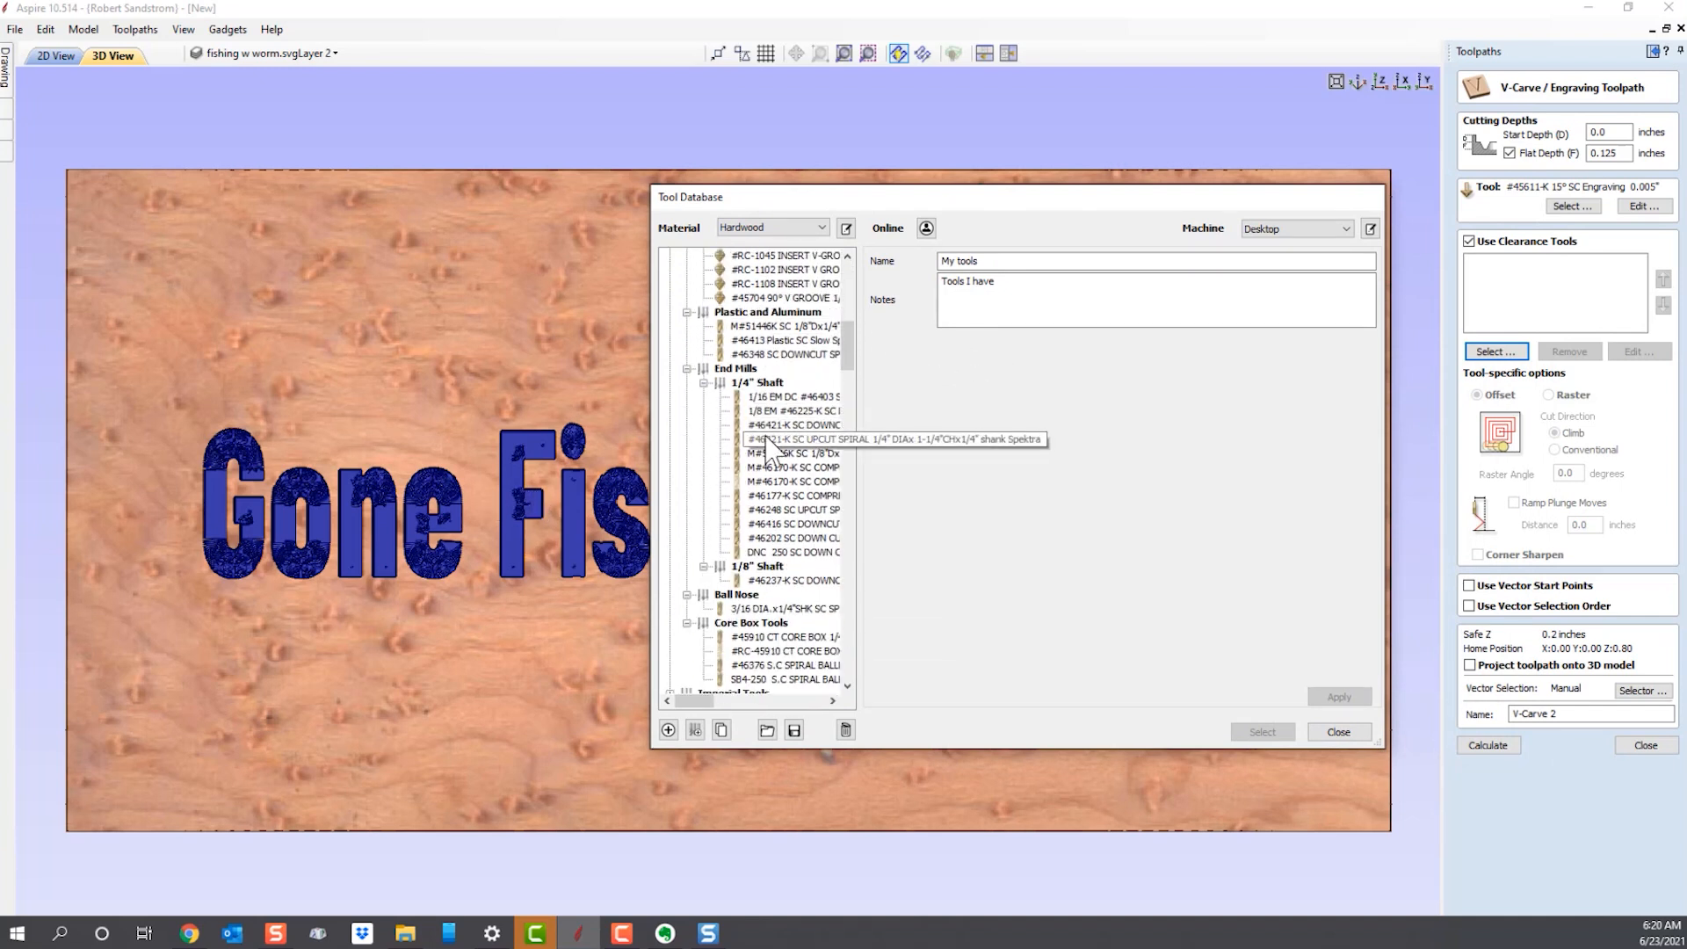
{"action": "left_click", "coordinate": [771, 413]}
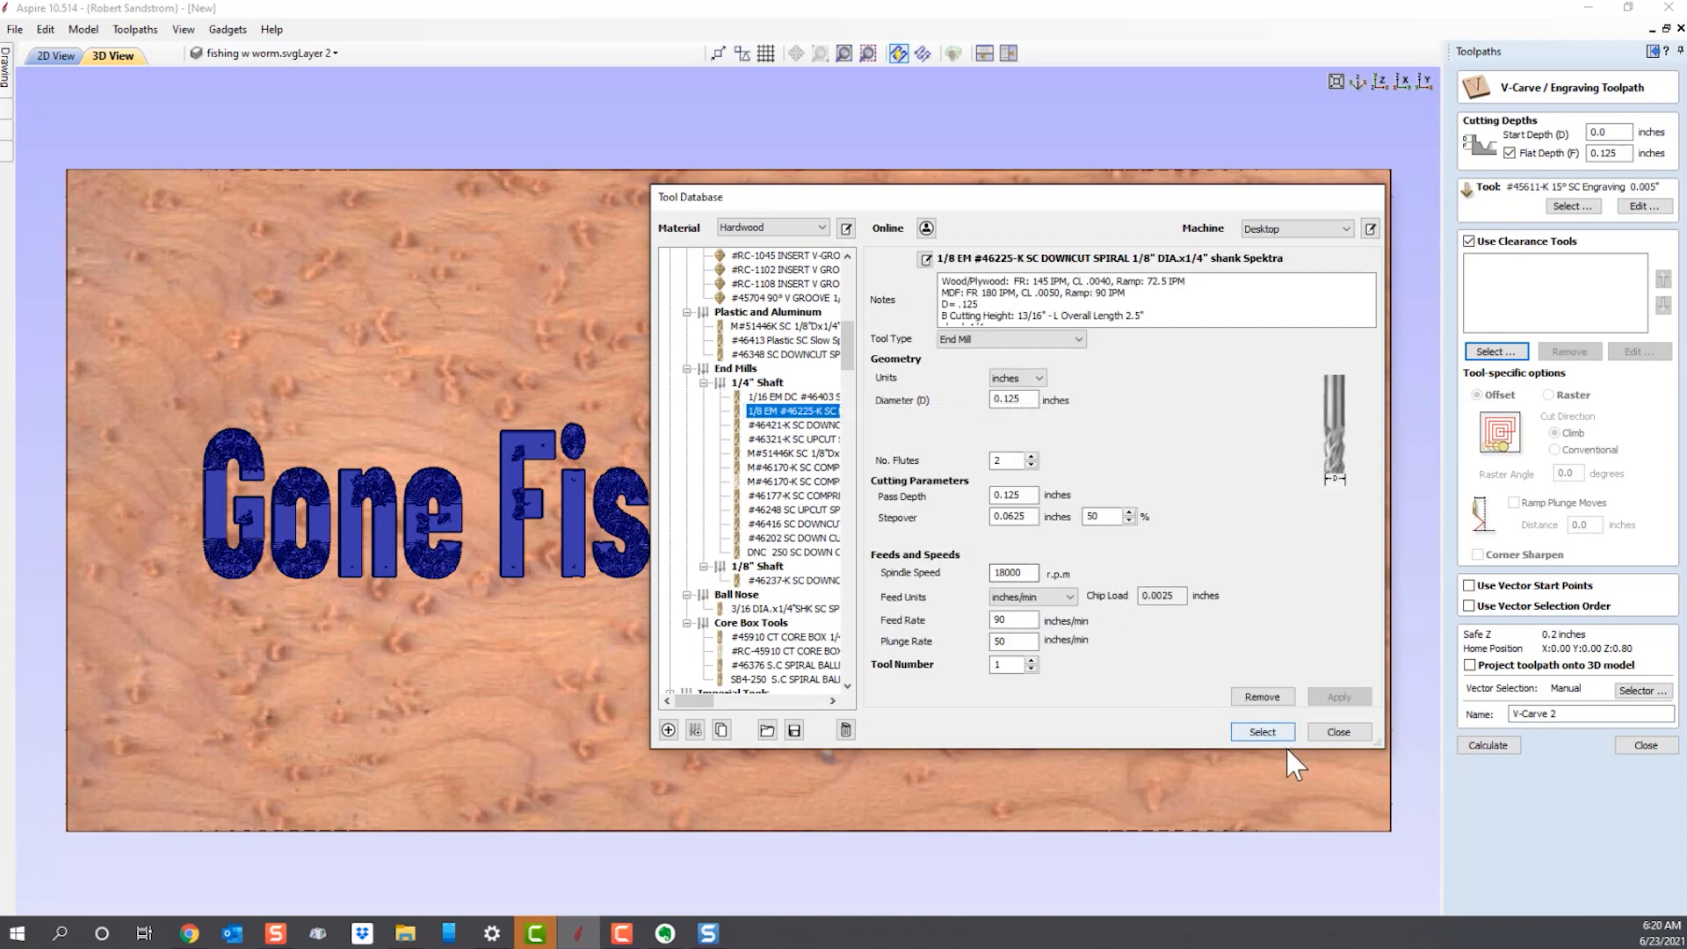
{"action": "left_click", "coordinate": [1263, 732]}
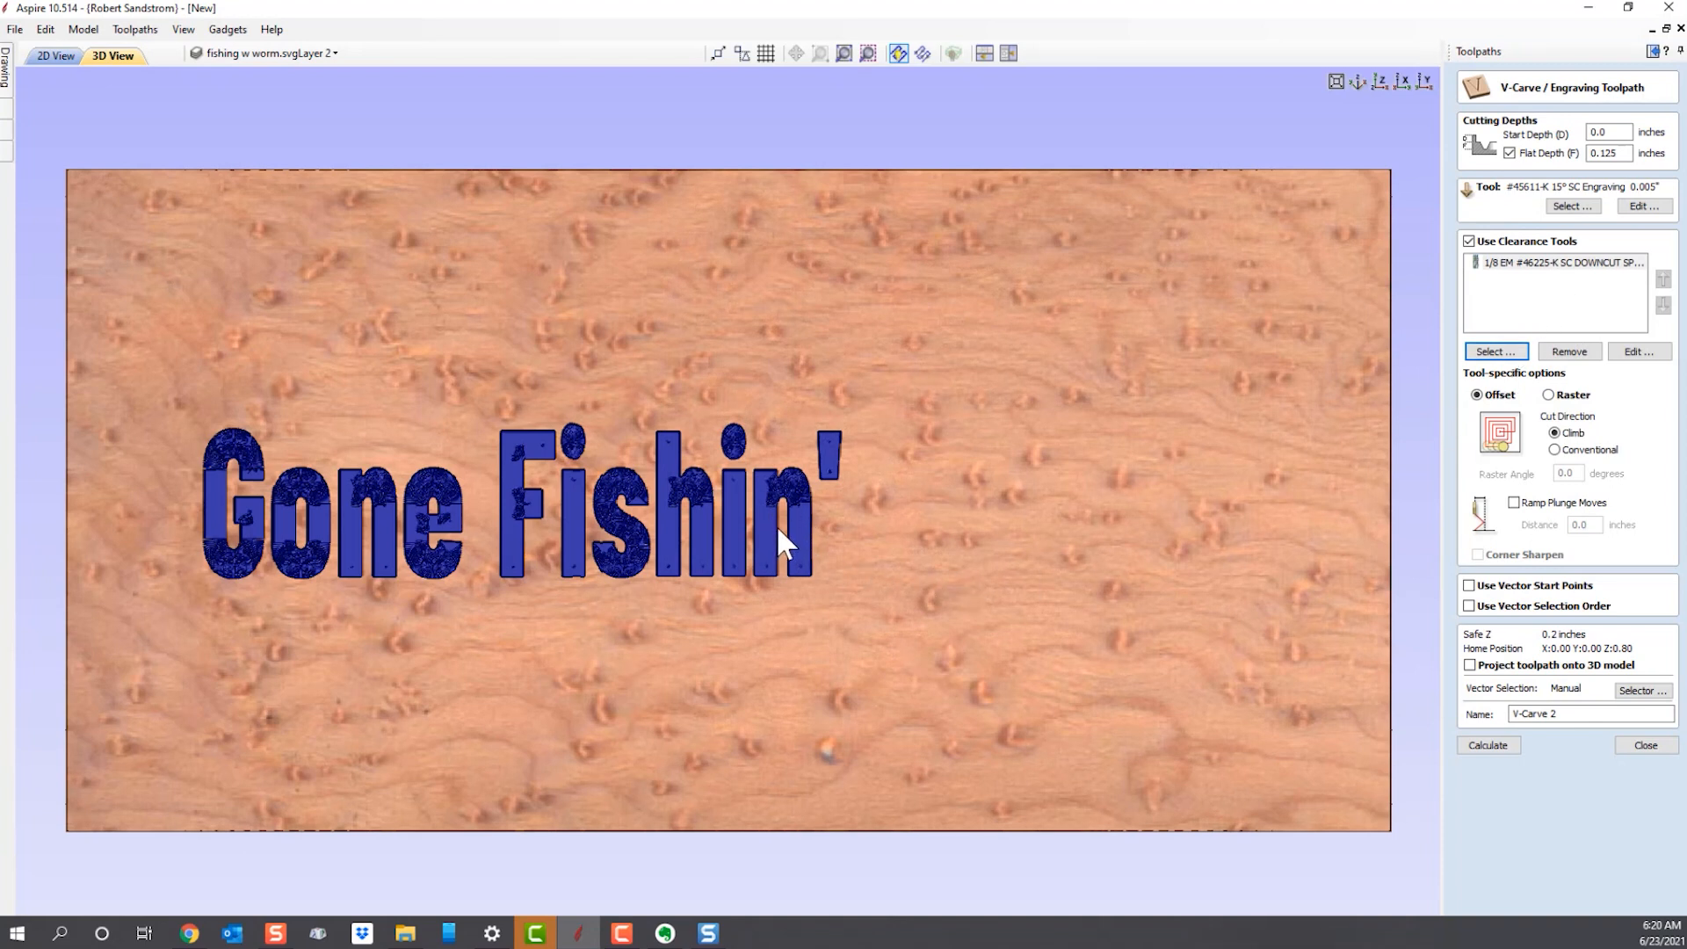
Name the edited toolpath "Gone Fishin" and recalculate it.
{"action": "double_click", "coordinate": [1563, 714]}
{"action": "type", "text": "Gone Fishin"}
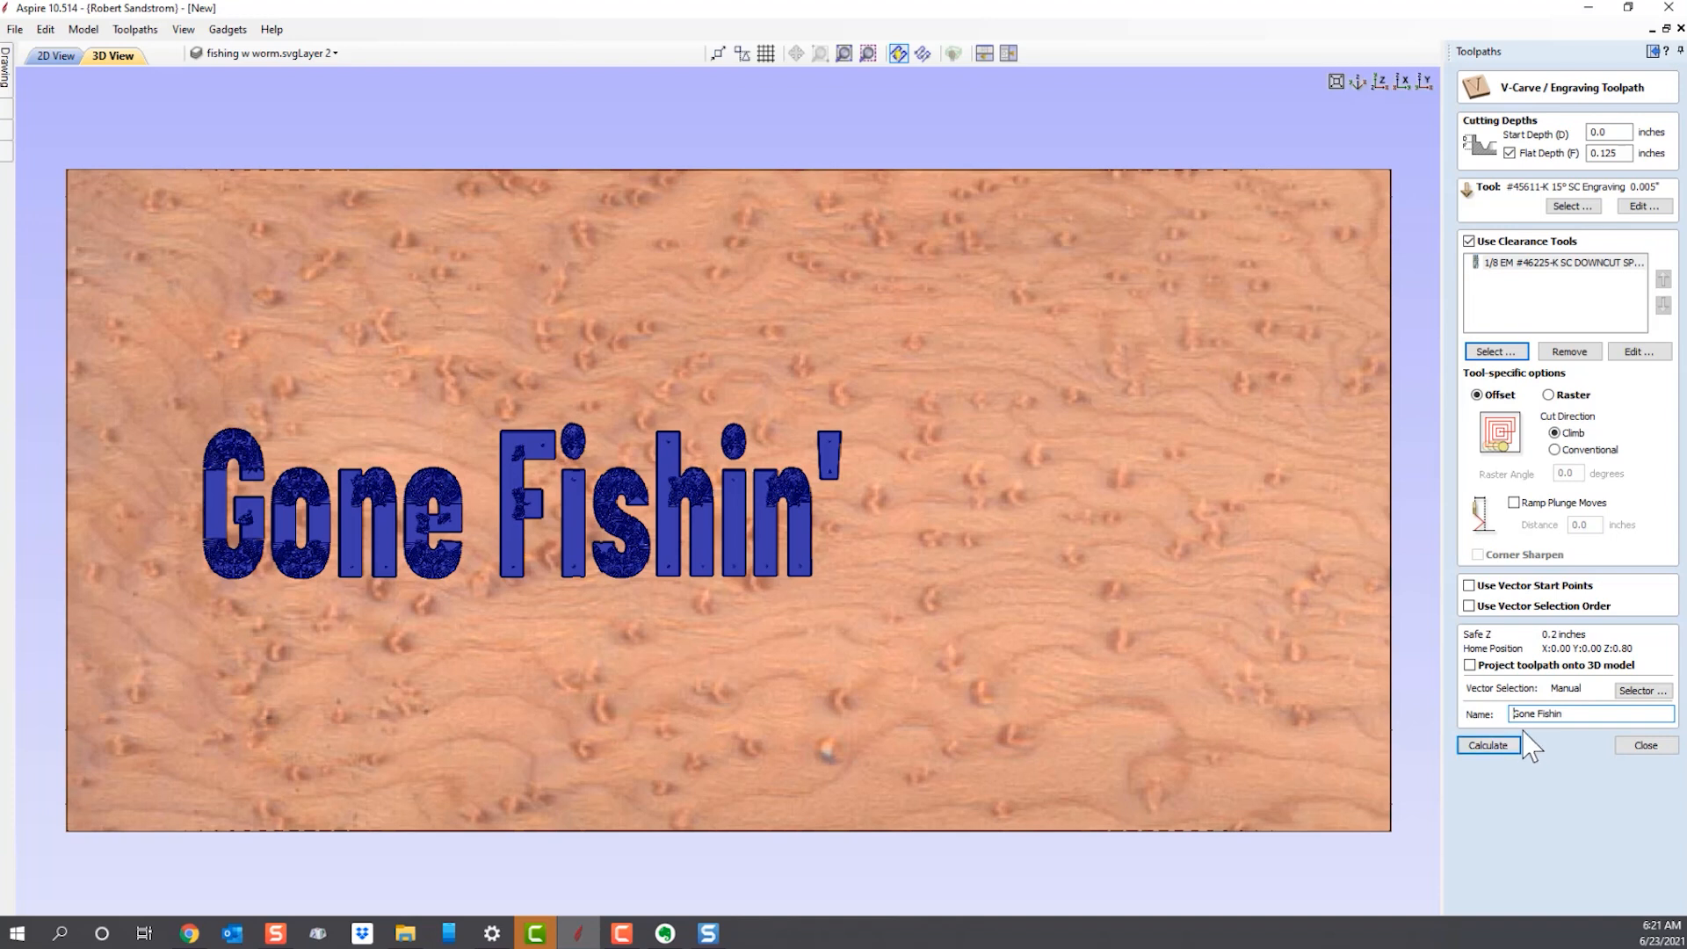
{"action": "left_click", "coordinate": [1505, 754]}
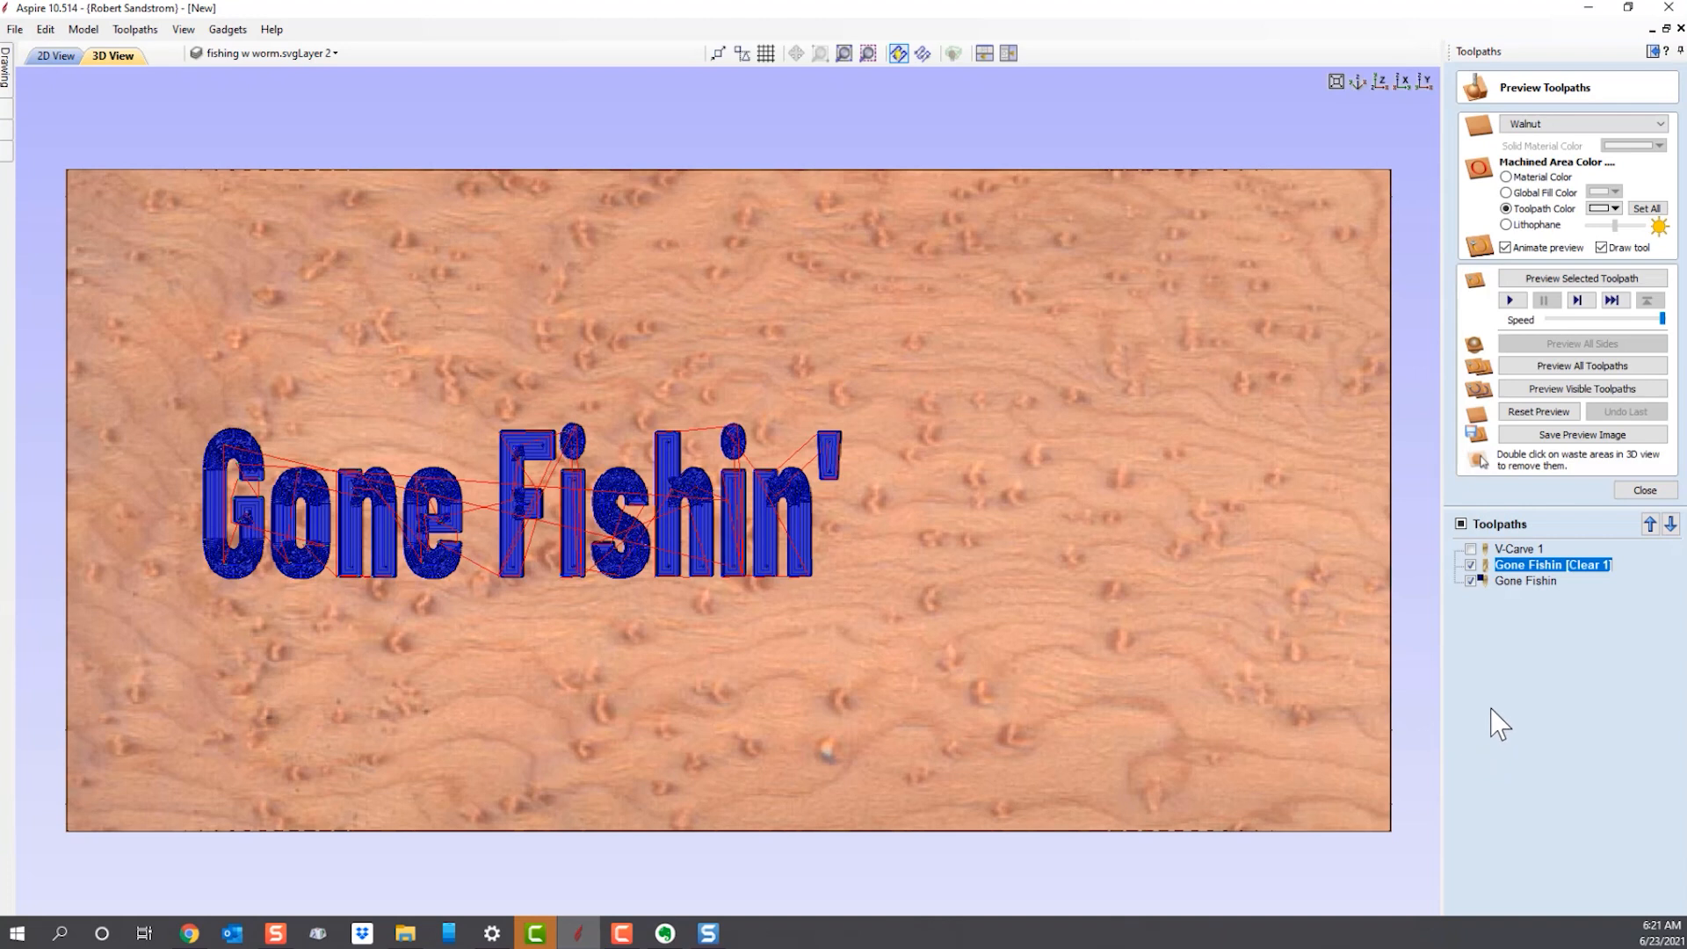
Delete the superseded V-Carve 1 toolpath.
{"action": "right_click", "coordinate": [1508, 551]}
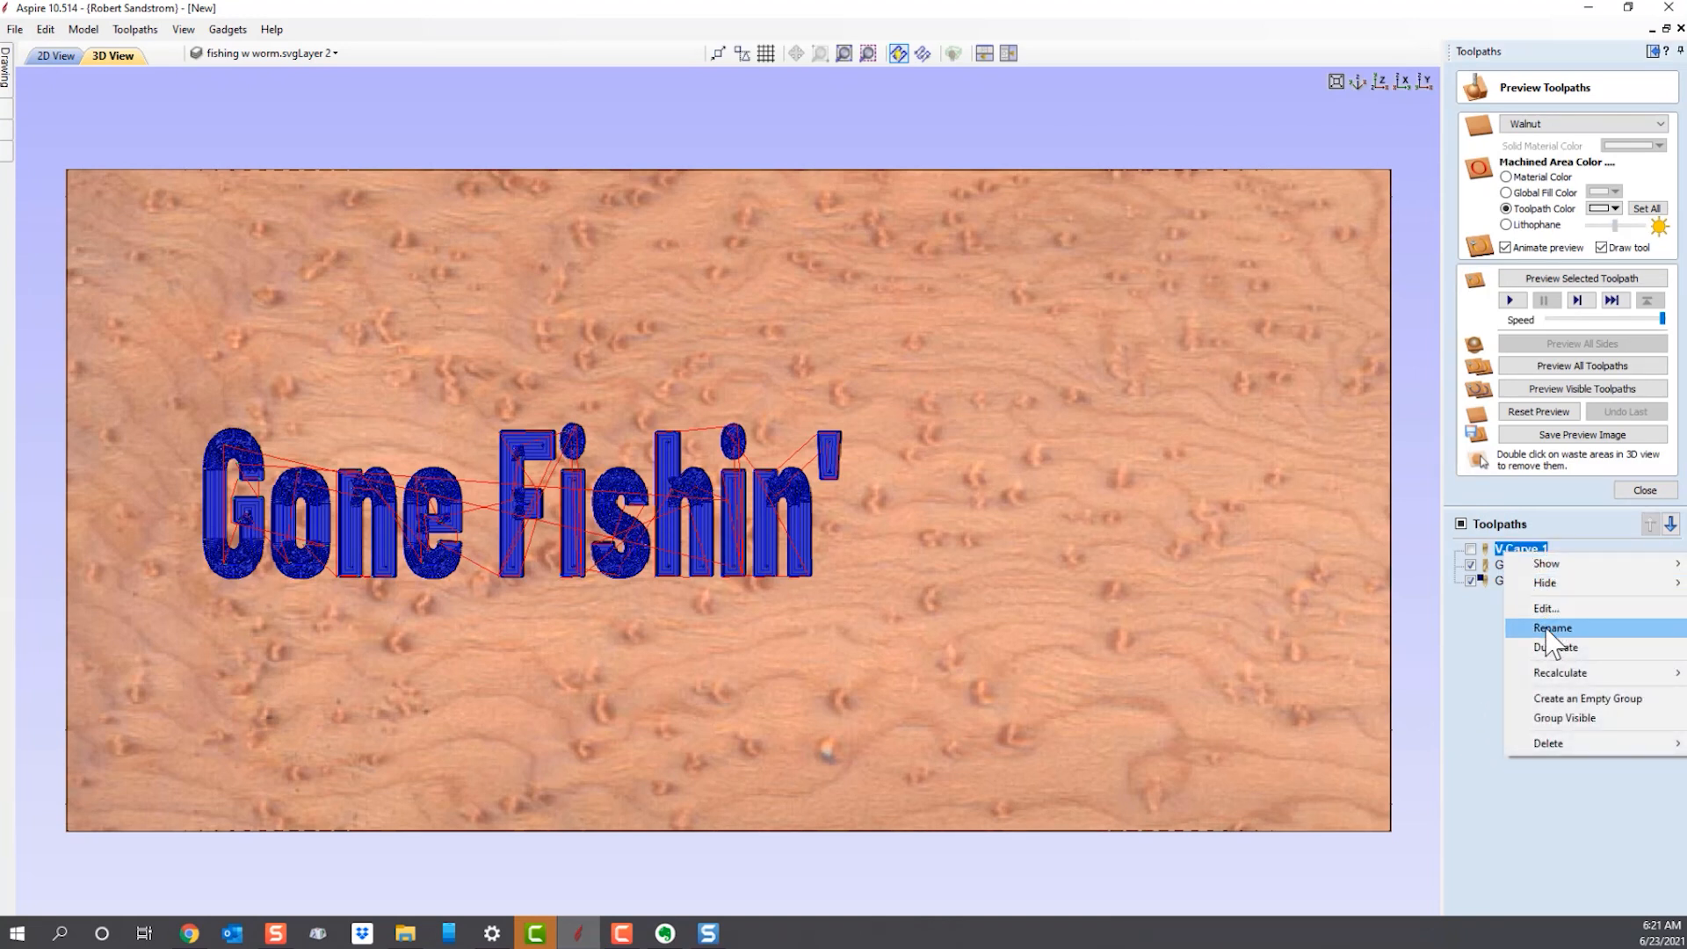
{"action": "mouse_move", "coordinate": [1550, 747]}
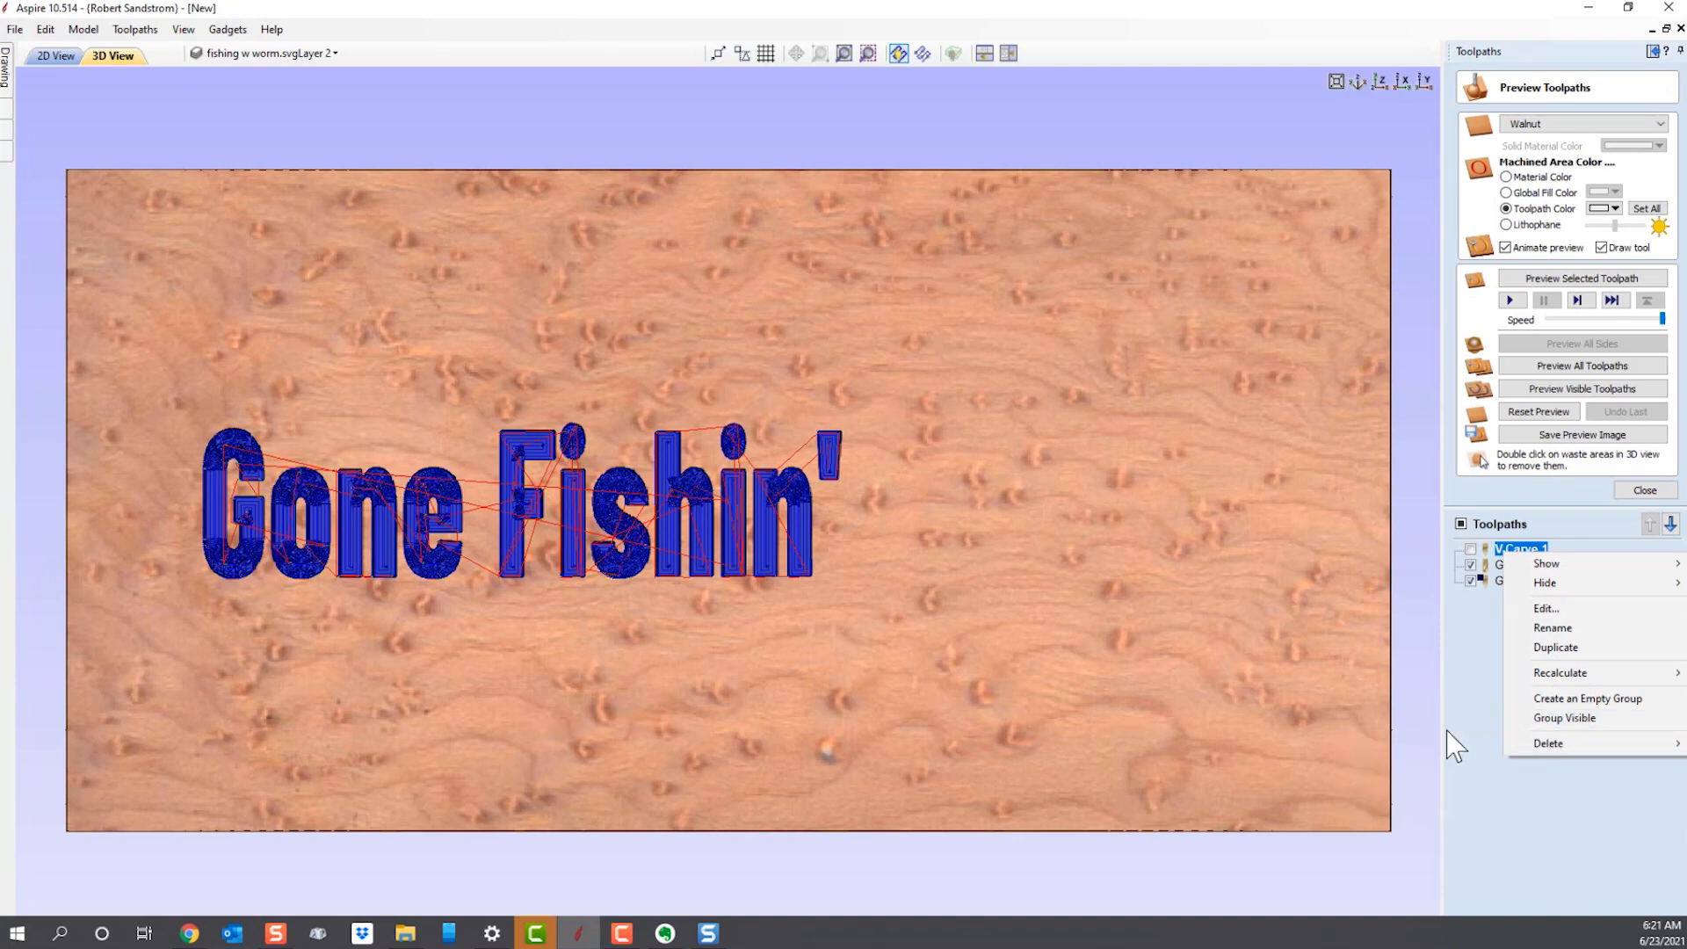
{"action": "left_click", "coordinate": [1453, 743]}
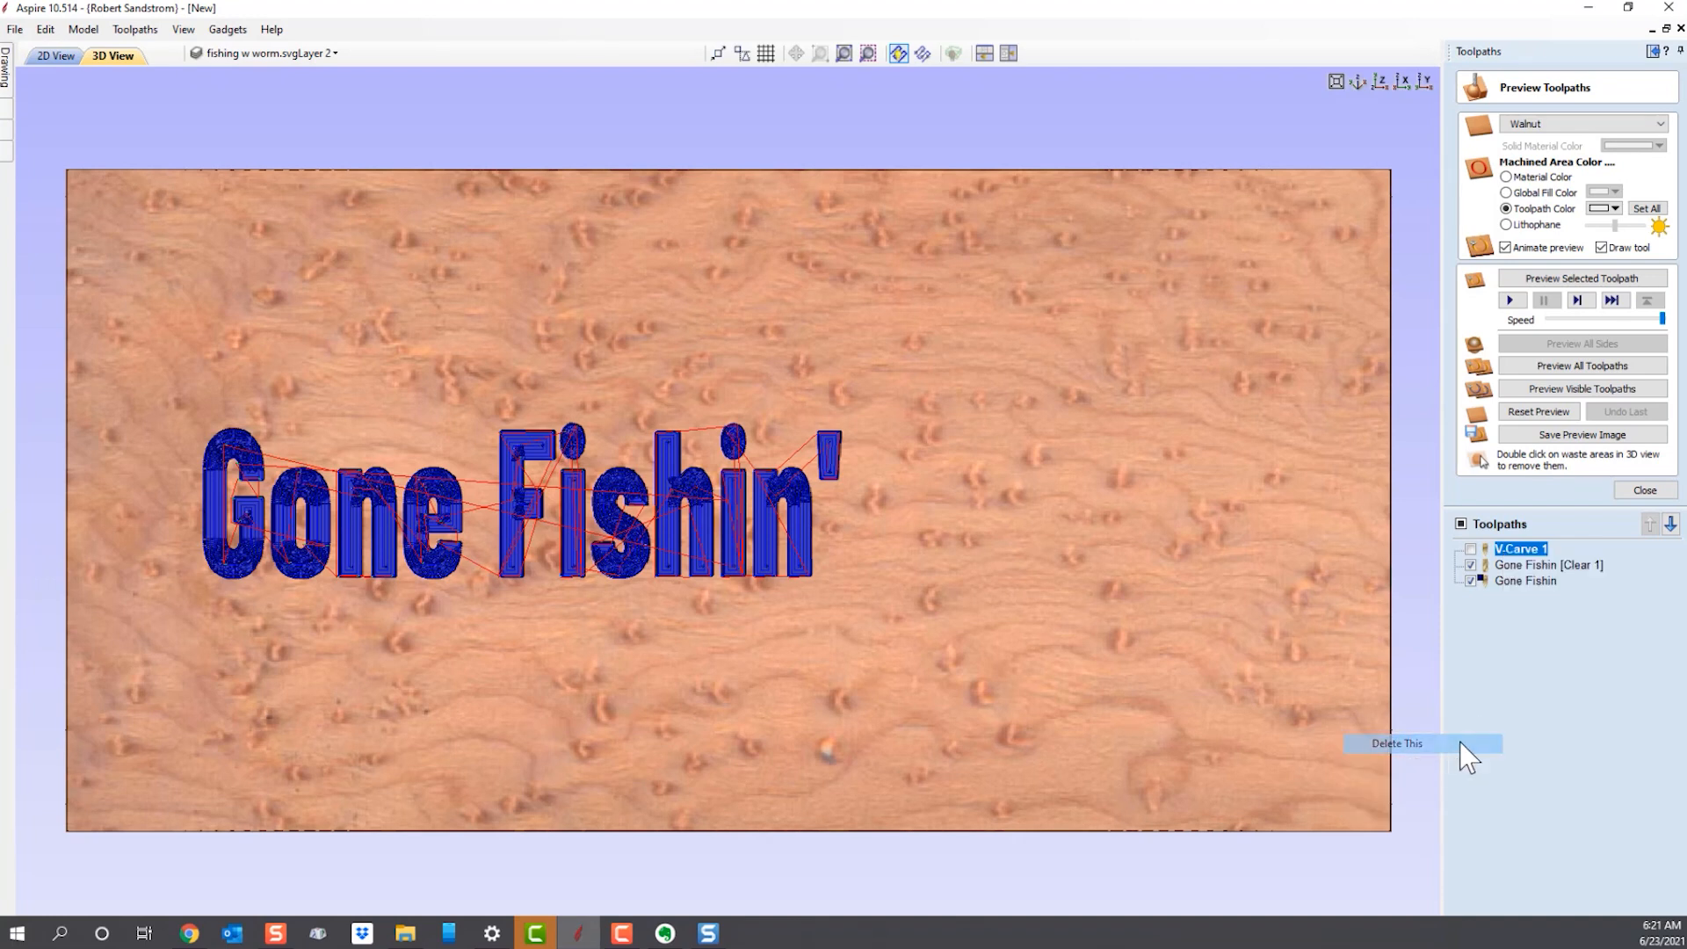
Review the depth and tool settings of the Gone Fishin clearance toolpath and close them without changes.
{"action": "right_click", "coordinate": [1501, 552]}
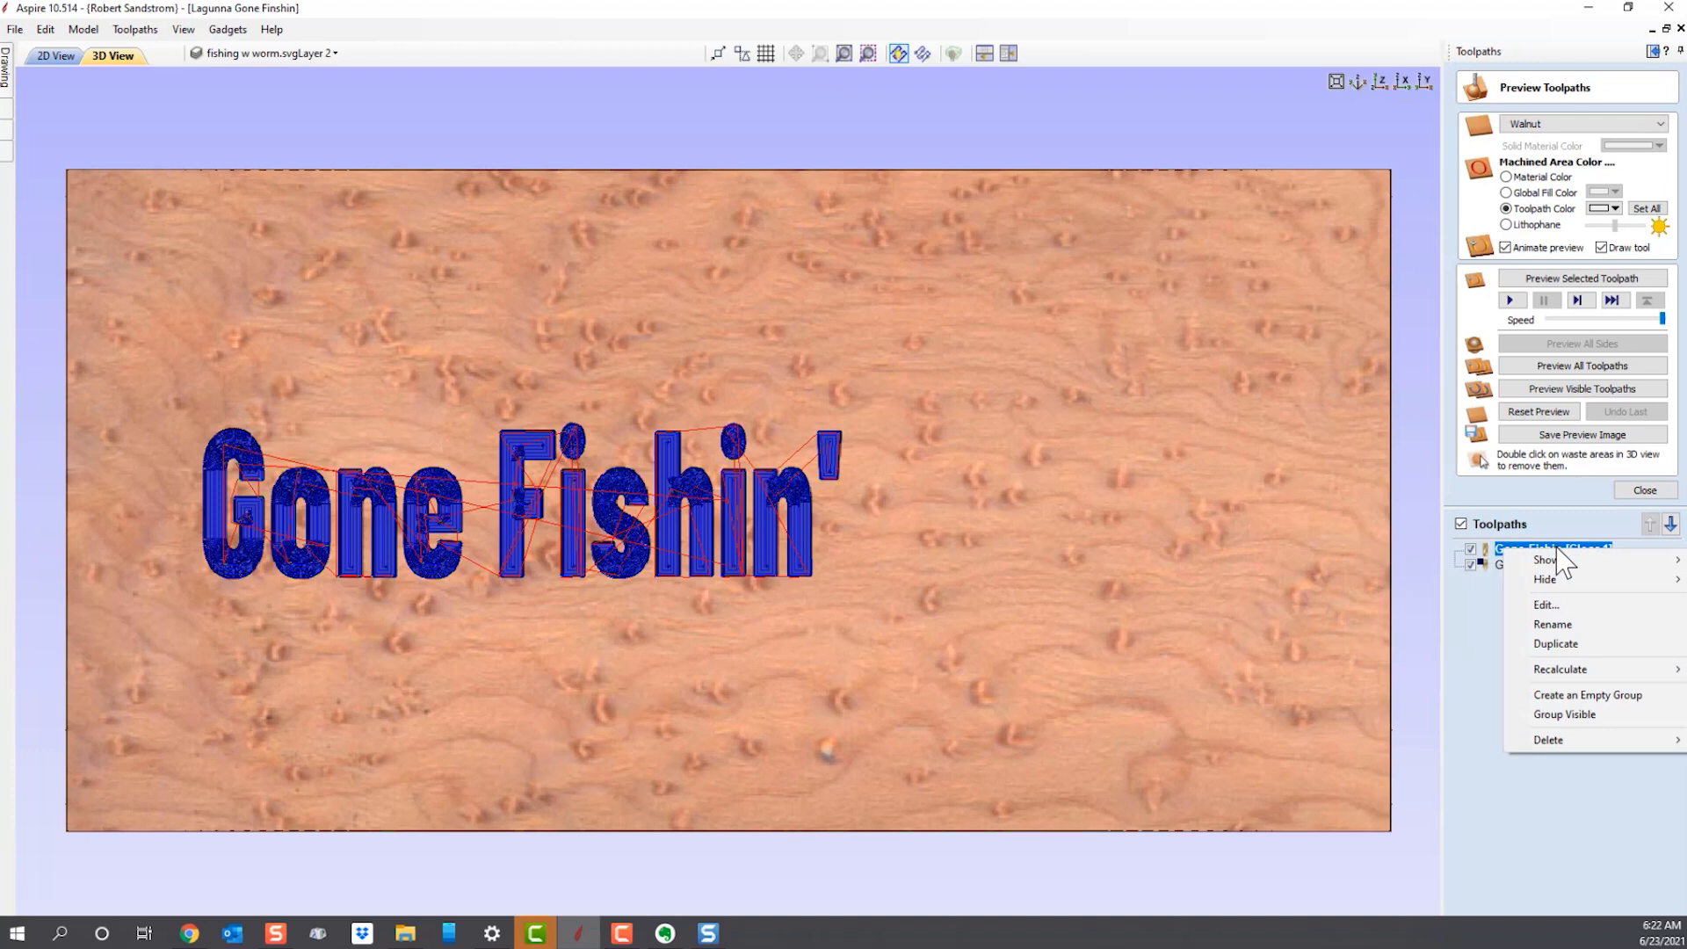
{"action": "left_click", "coordinate": [1561, 604]}
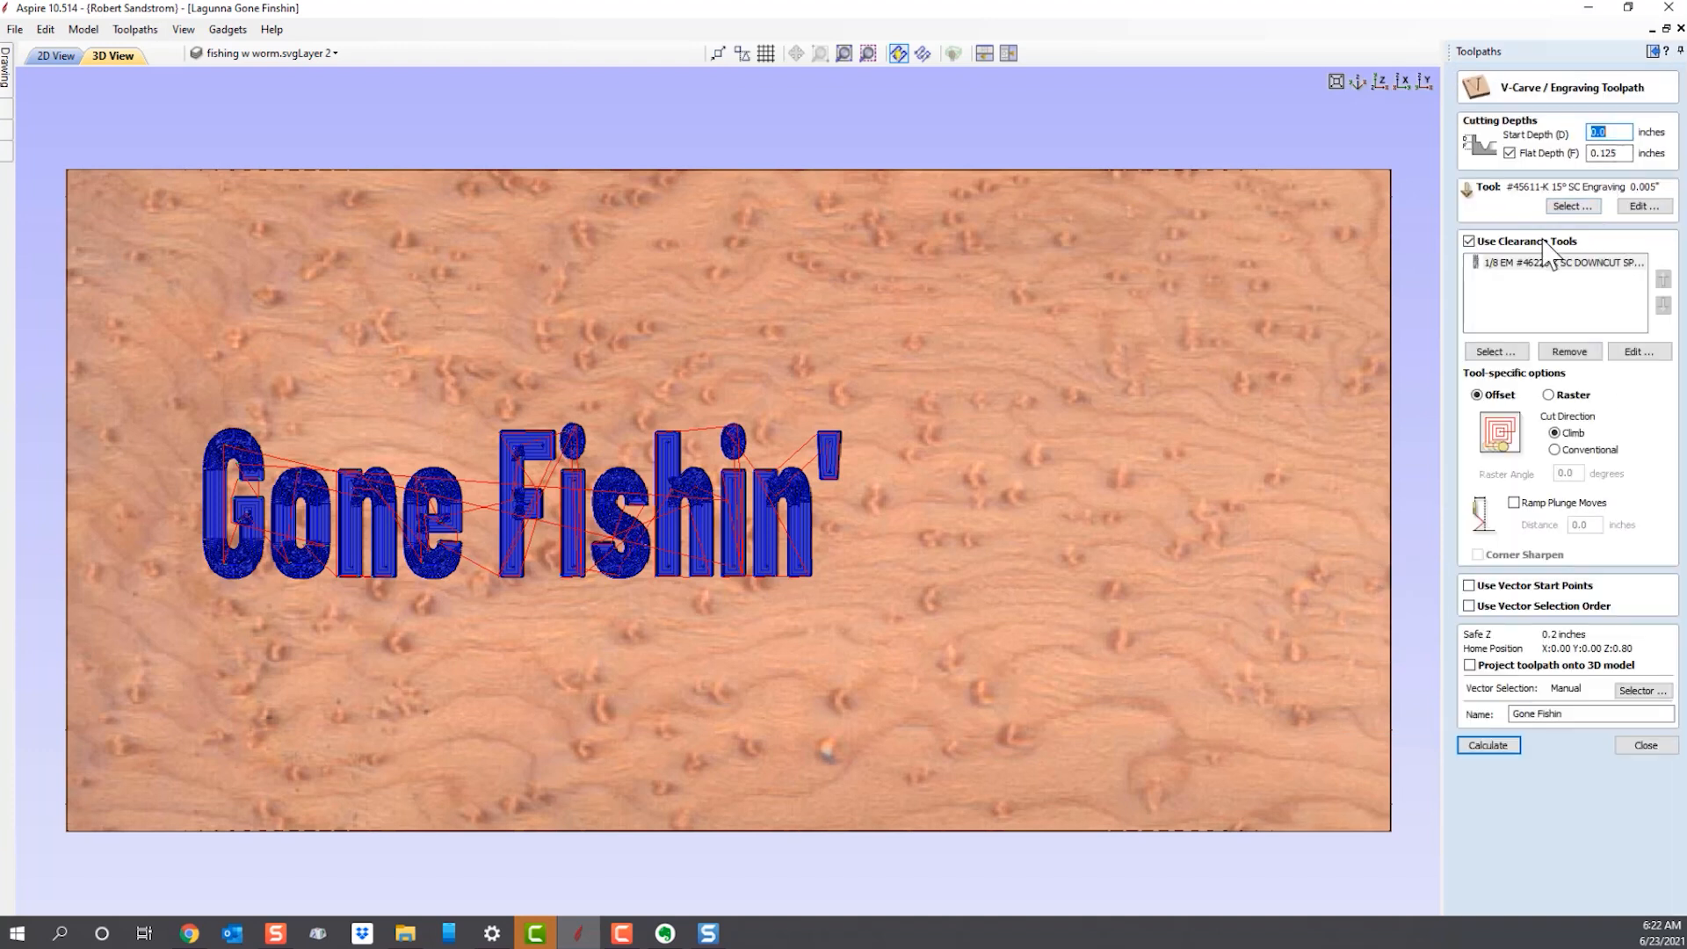
{"action": "left_click", "coordinate": [1627, 749]}
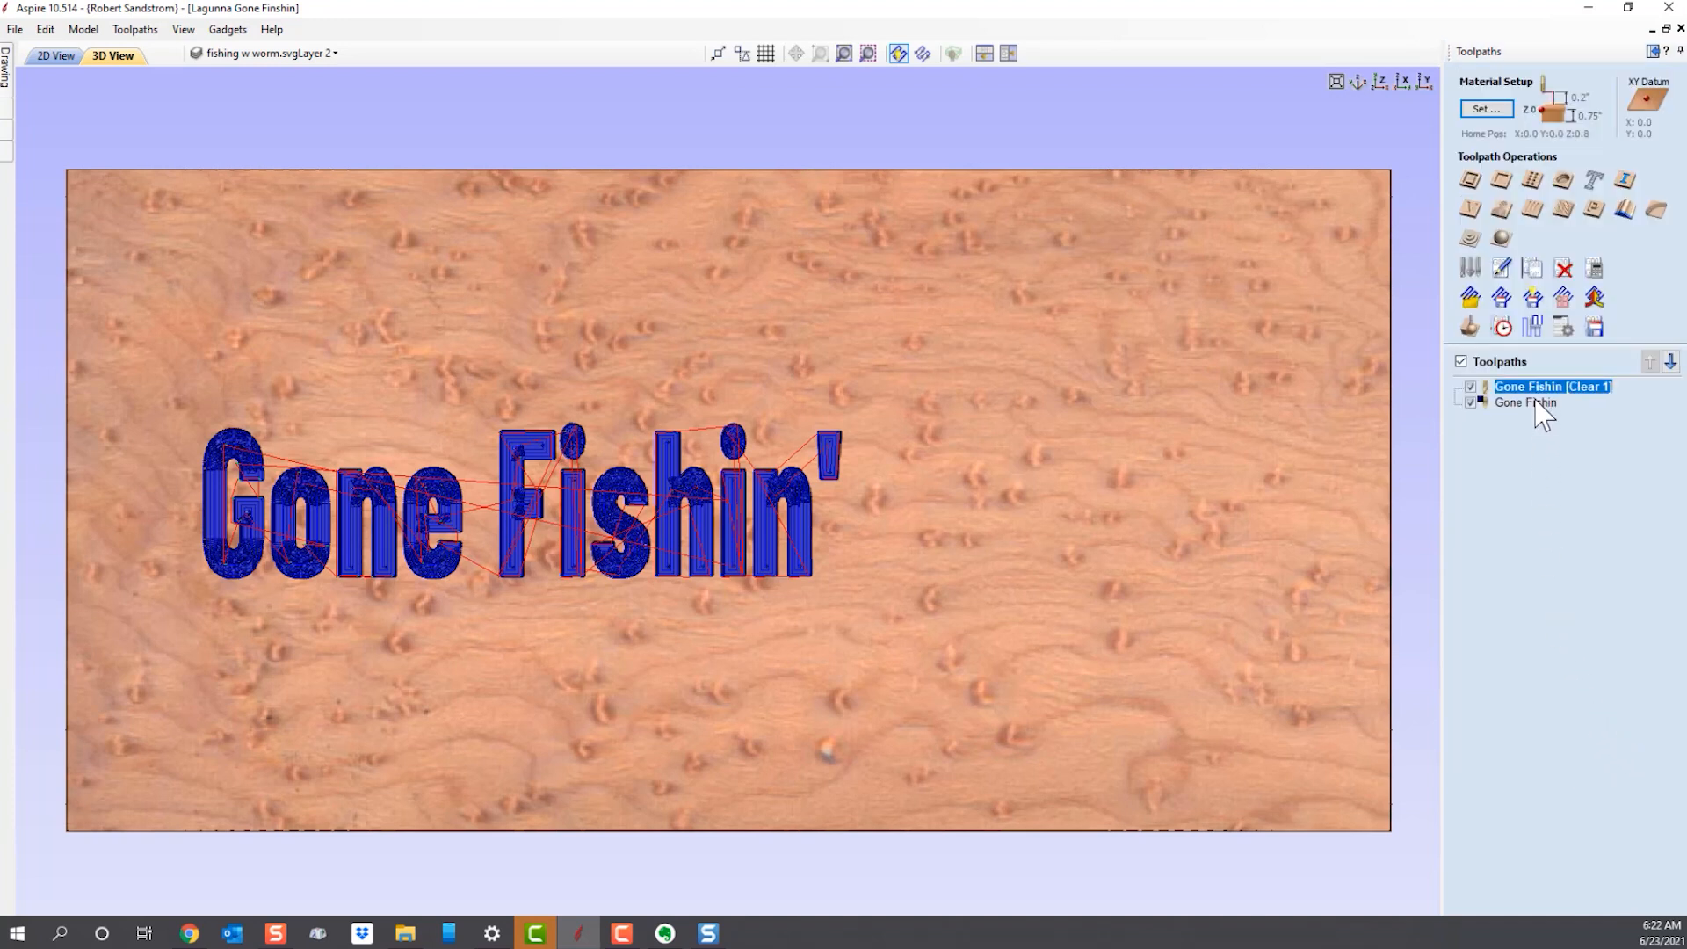
Hide the Gone Fishin V-bit toolpath so only the clearance toolpath shows, and reset the toolpath preview.
{"action": "mouse_move", "coordinate": [1538, 413]}
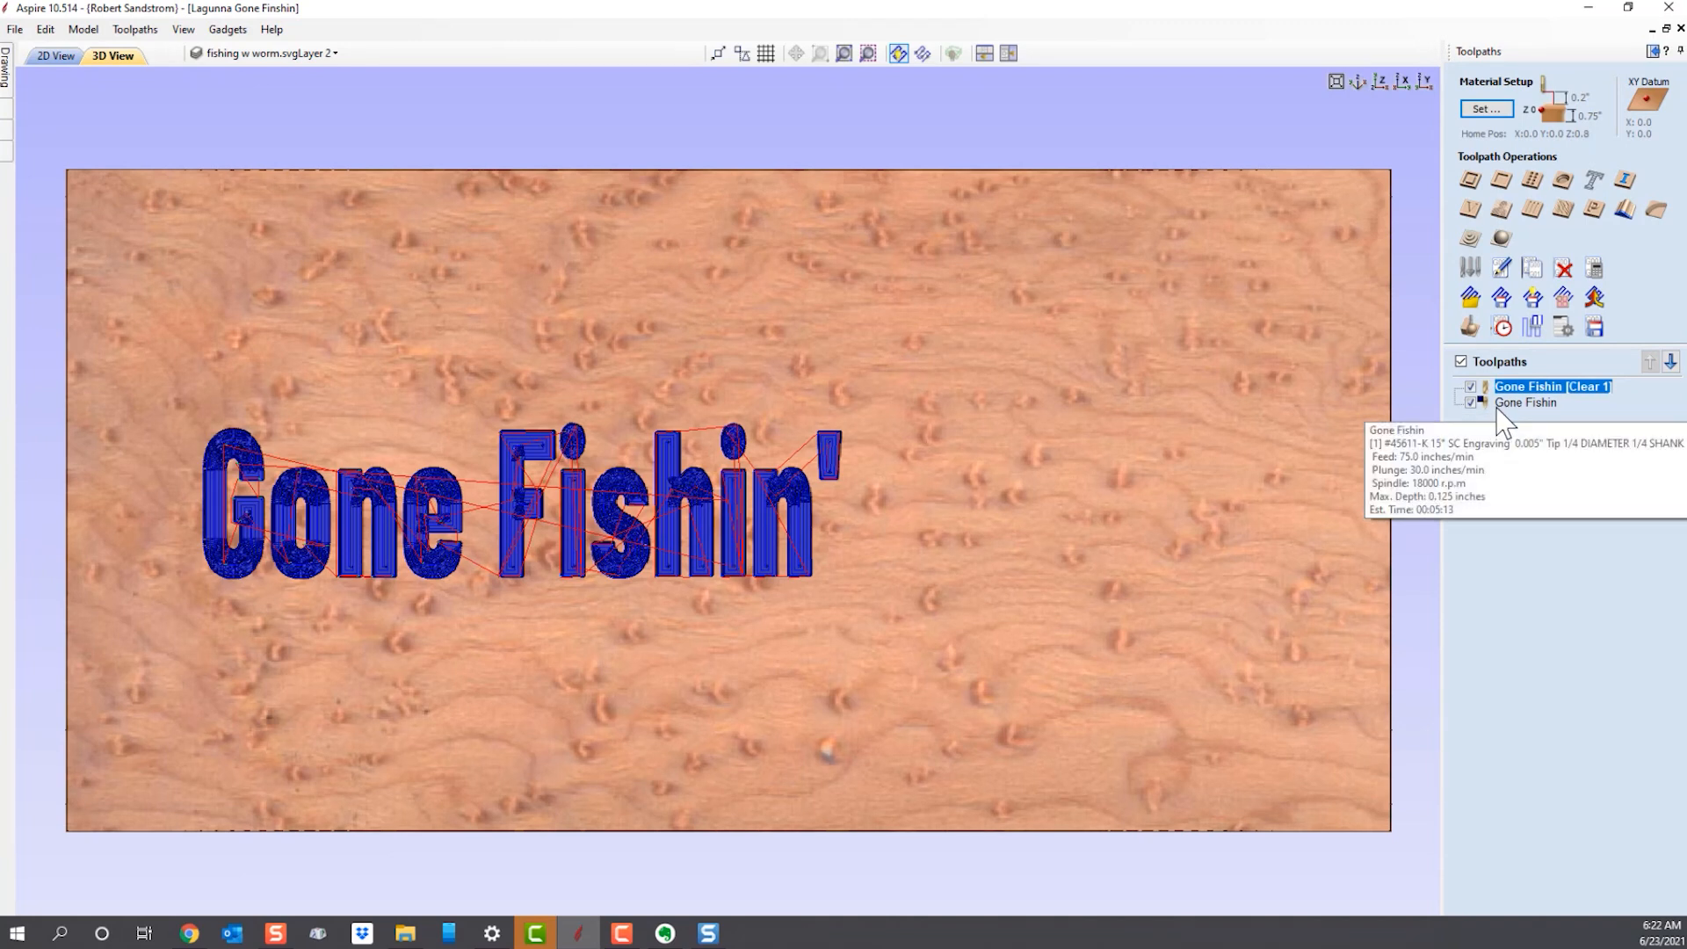
{"action": "left_click", "coordinate": [1470, 403]}
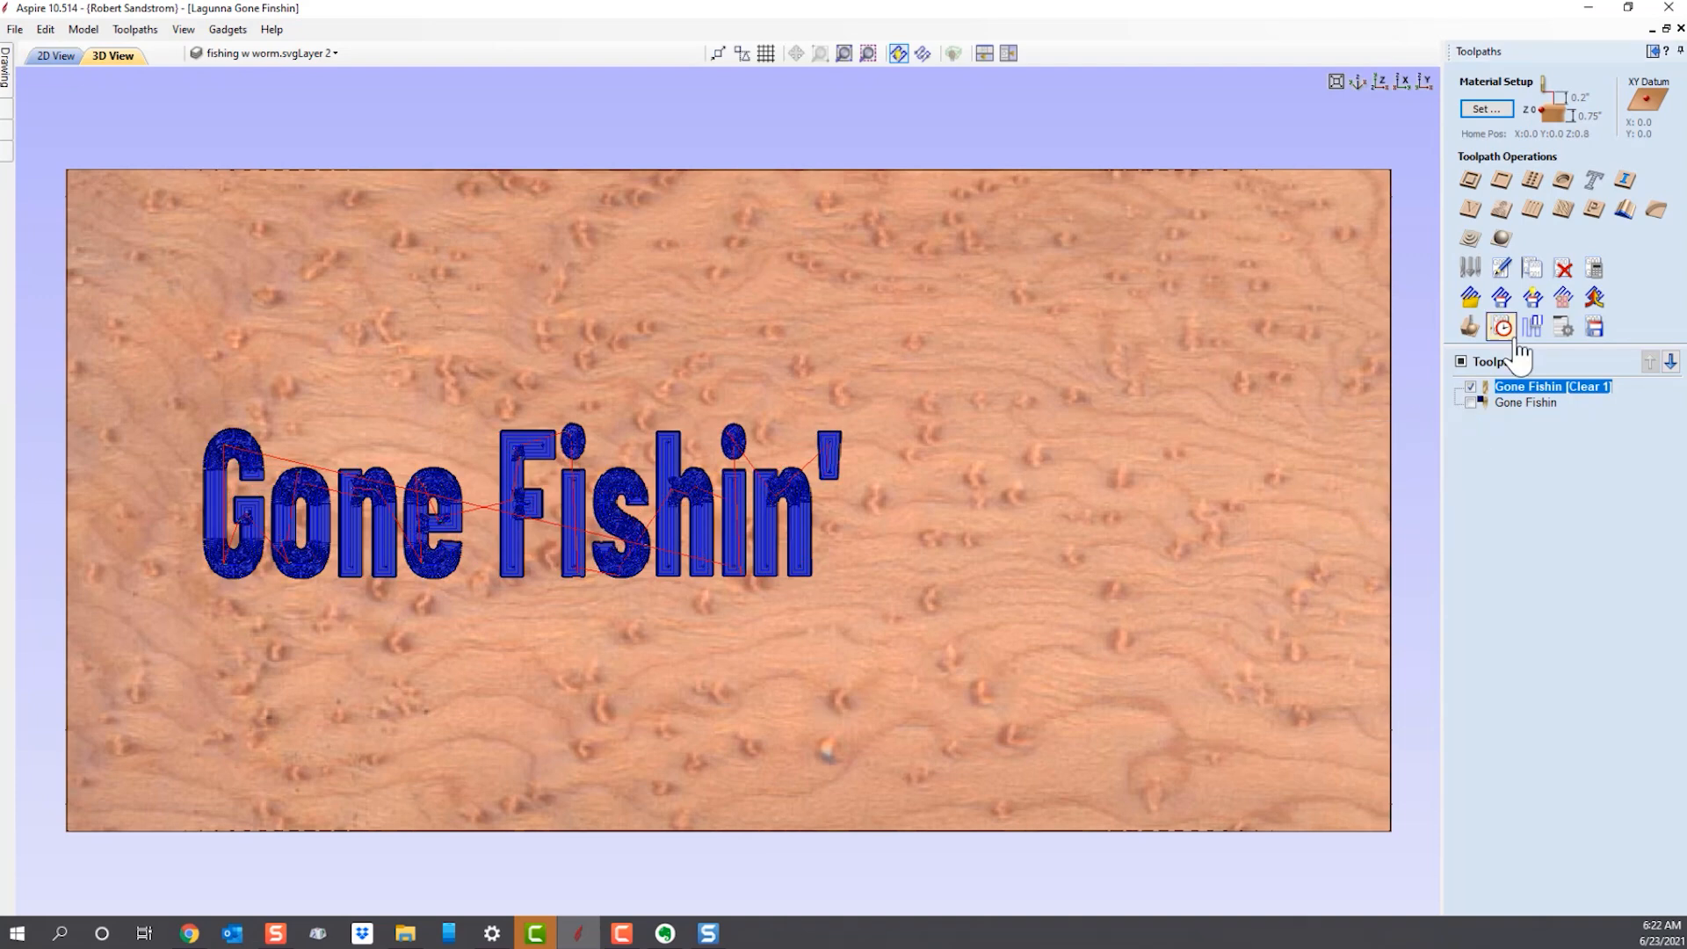
{"action": "scroll", "coordinate": [1468, 338], "scroll_direction": "down", "scroll_amount": 3}
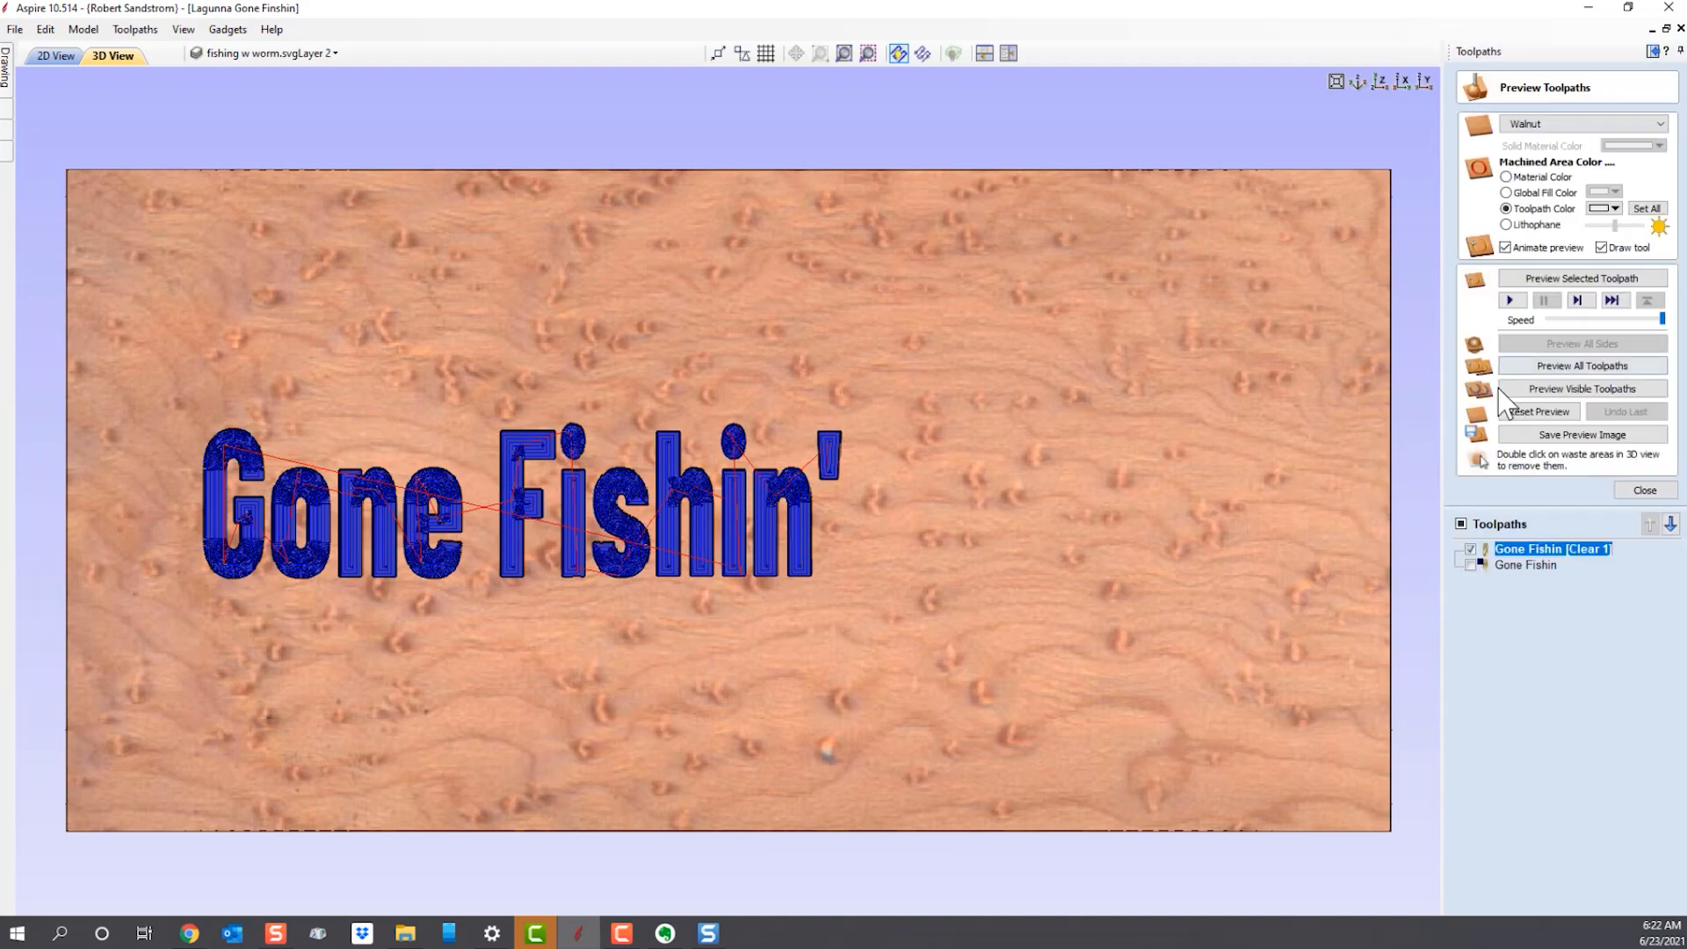
{"action": "left_click", "coordinate": [1517, 412]}
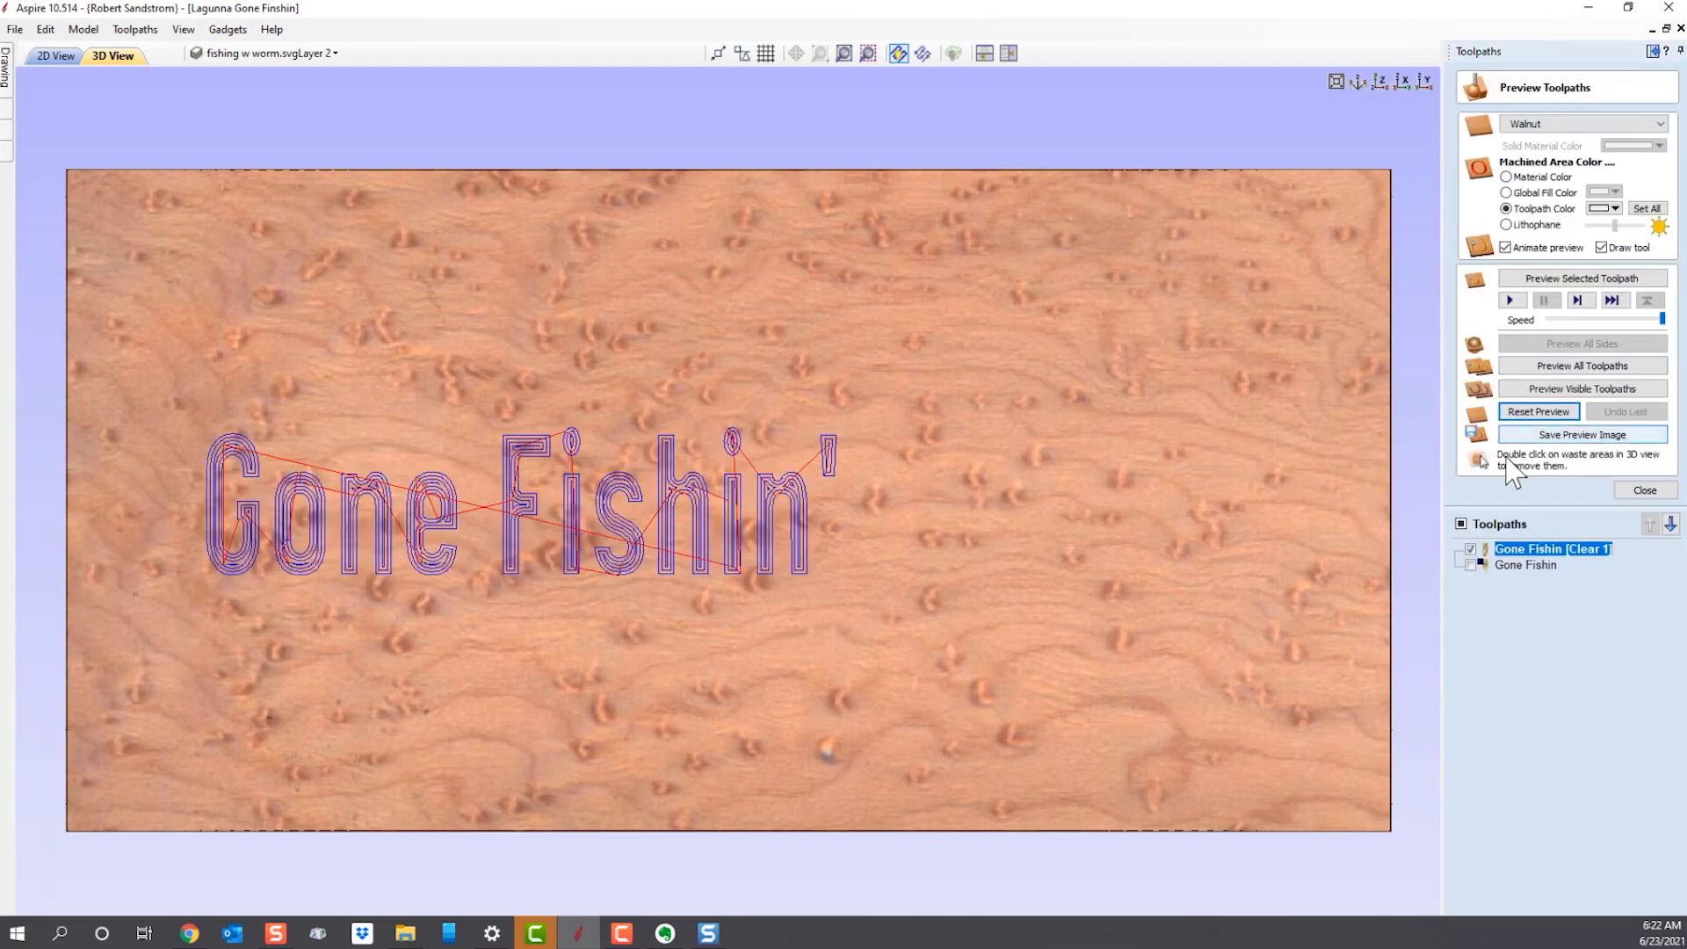
Slow the preview animation to about half speed and preview the visible clearance toolpath on the reset board.
{"action": "mouse_move", "coordinate": [1524, 557]}
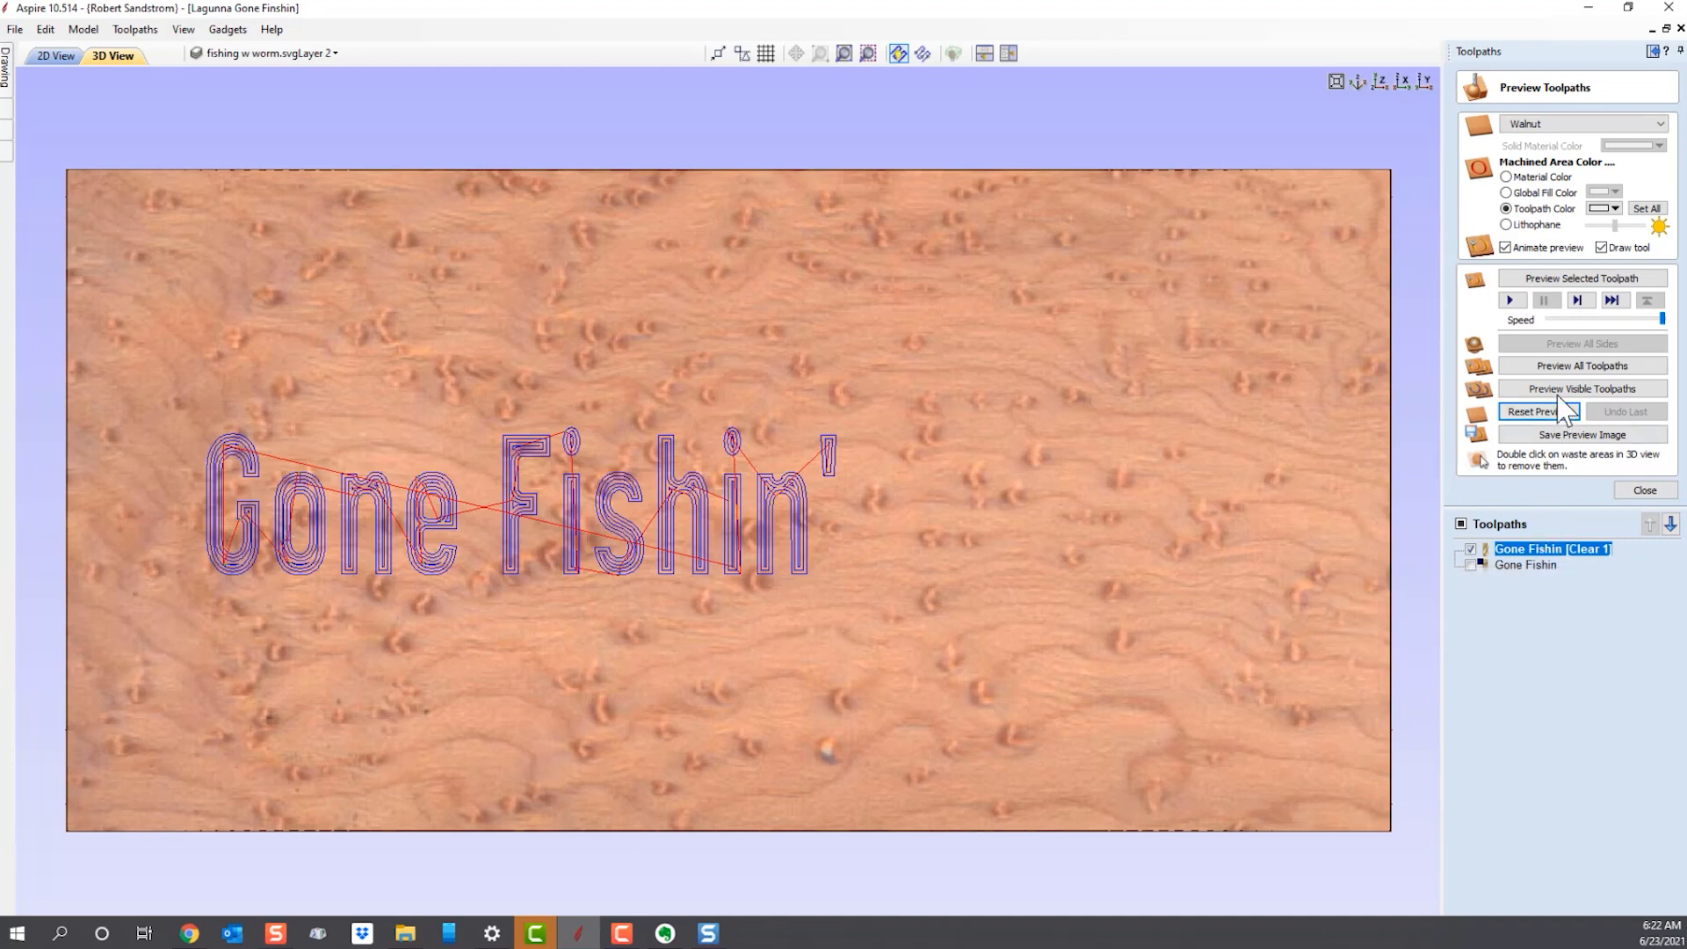
{"action": "left_click", "coordinate": [1662, 319]}
{"action": "left_click_drag", "start_coordinate": [1631, 320], "coordinate": [1604, 323]}
{"action": "left_click", "coordinate": [1539, 411]}
{"action": "left_click", "coordinate": [1559, 394]}
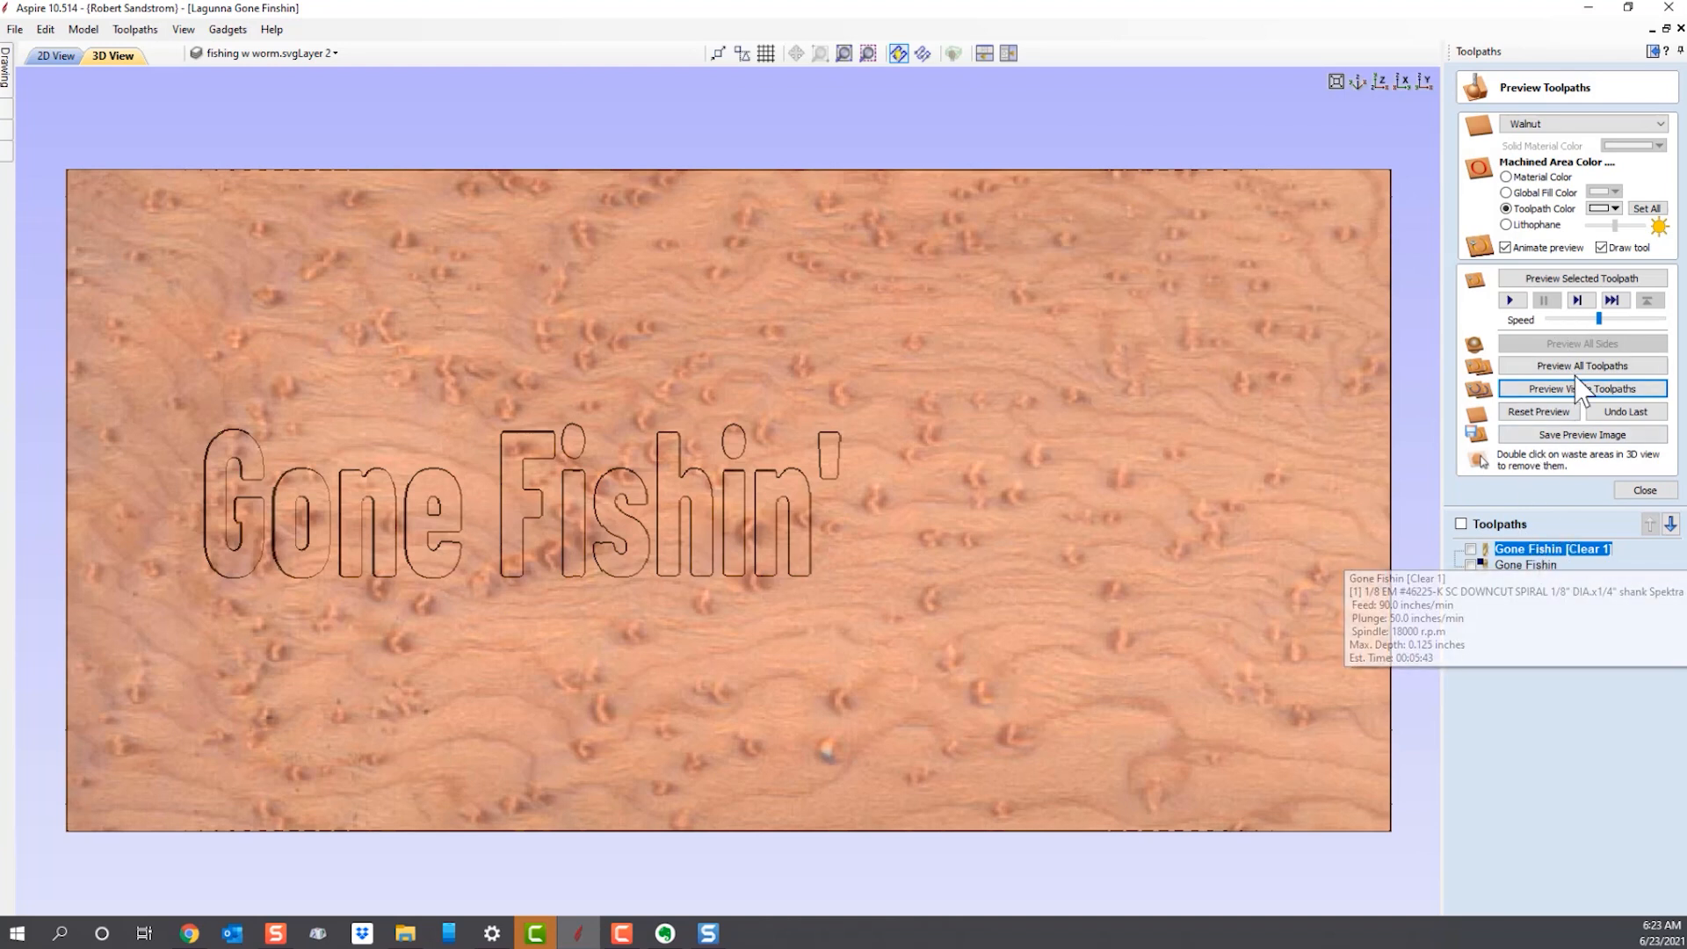
Set the clearance toolpath's machined area colour to yellow and preview the Gone Fishin V-bit toolpath on the board.
{"action": "left_click", "coordinate": [1616, 210]}
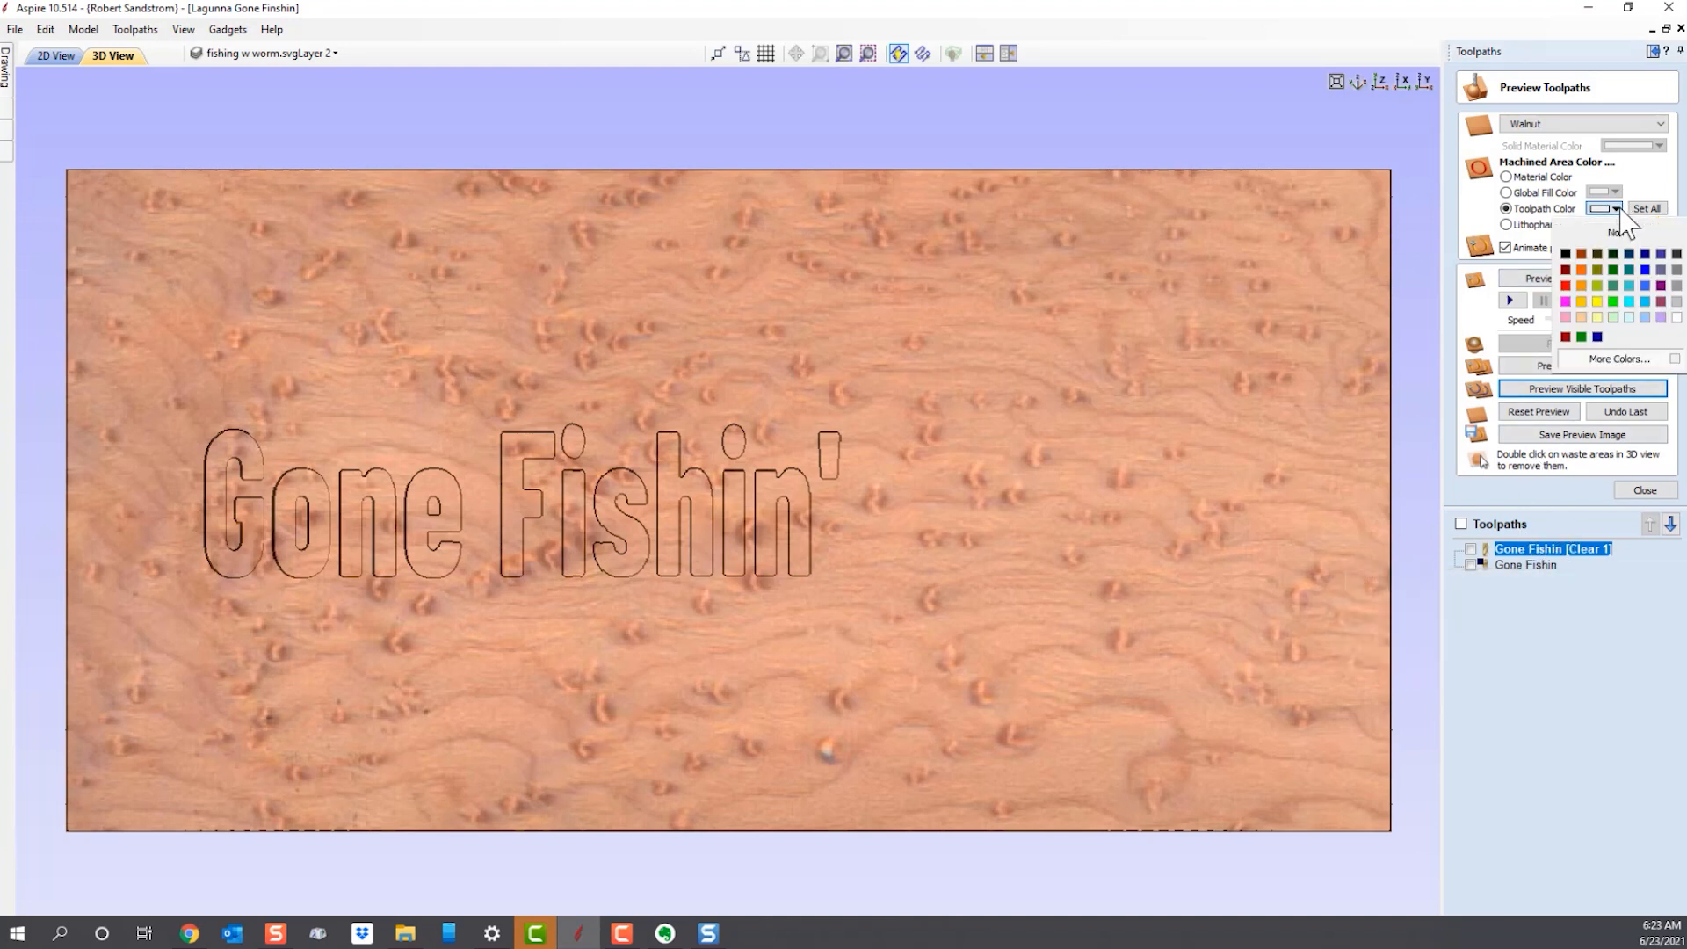
{"action": "left_click", "coordinate": [1598, 303]}
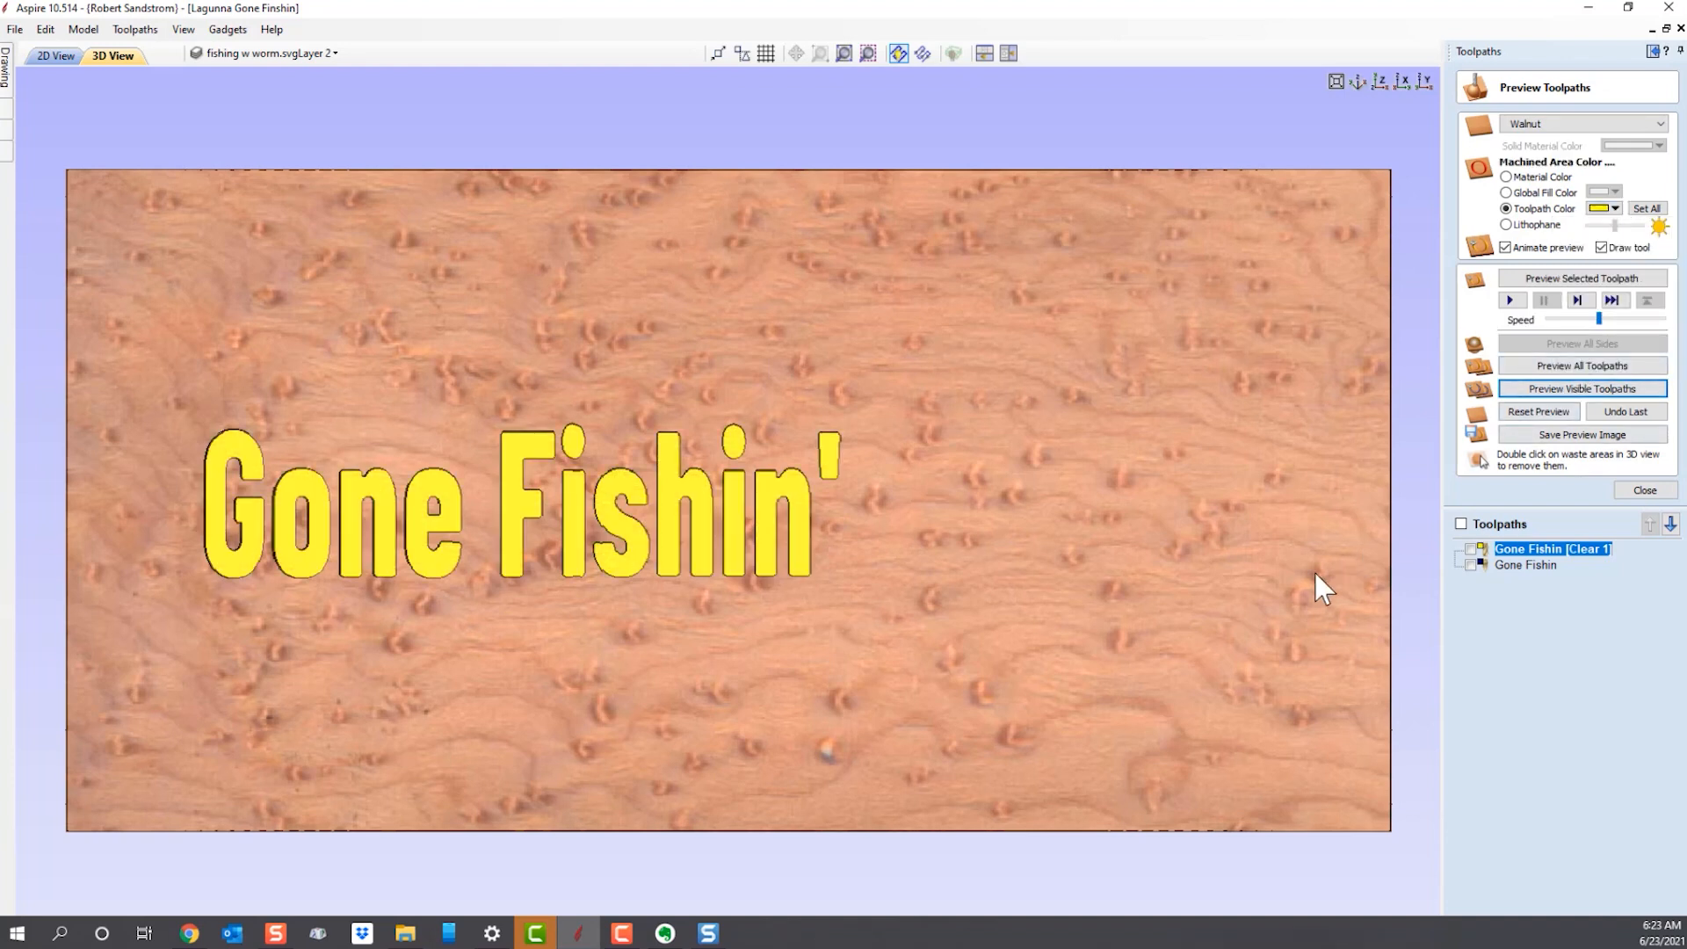
{"action": "left_click", "coordinate": [1526, 567]}
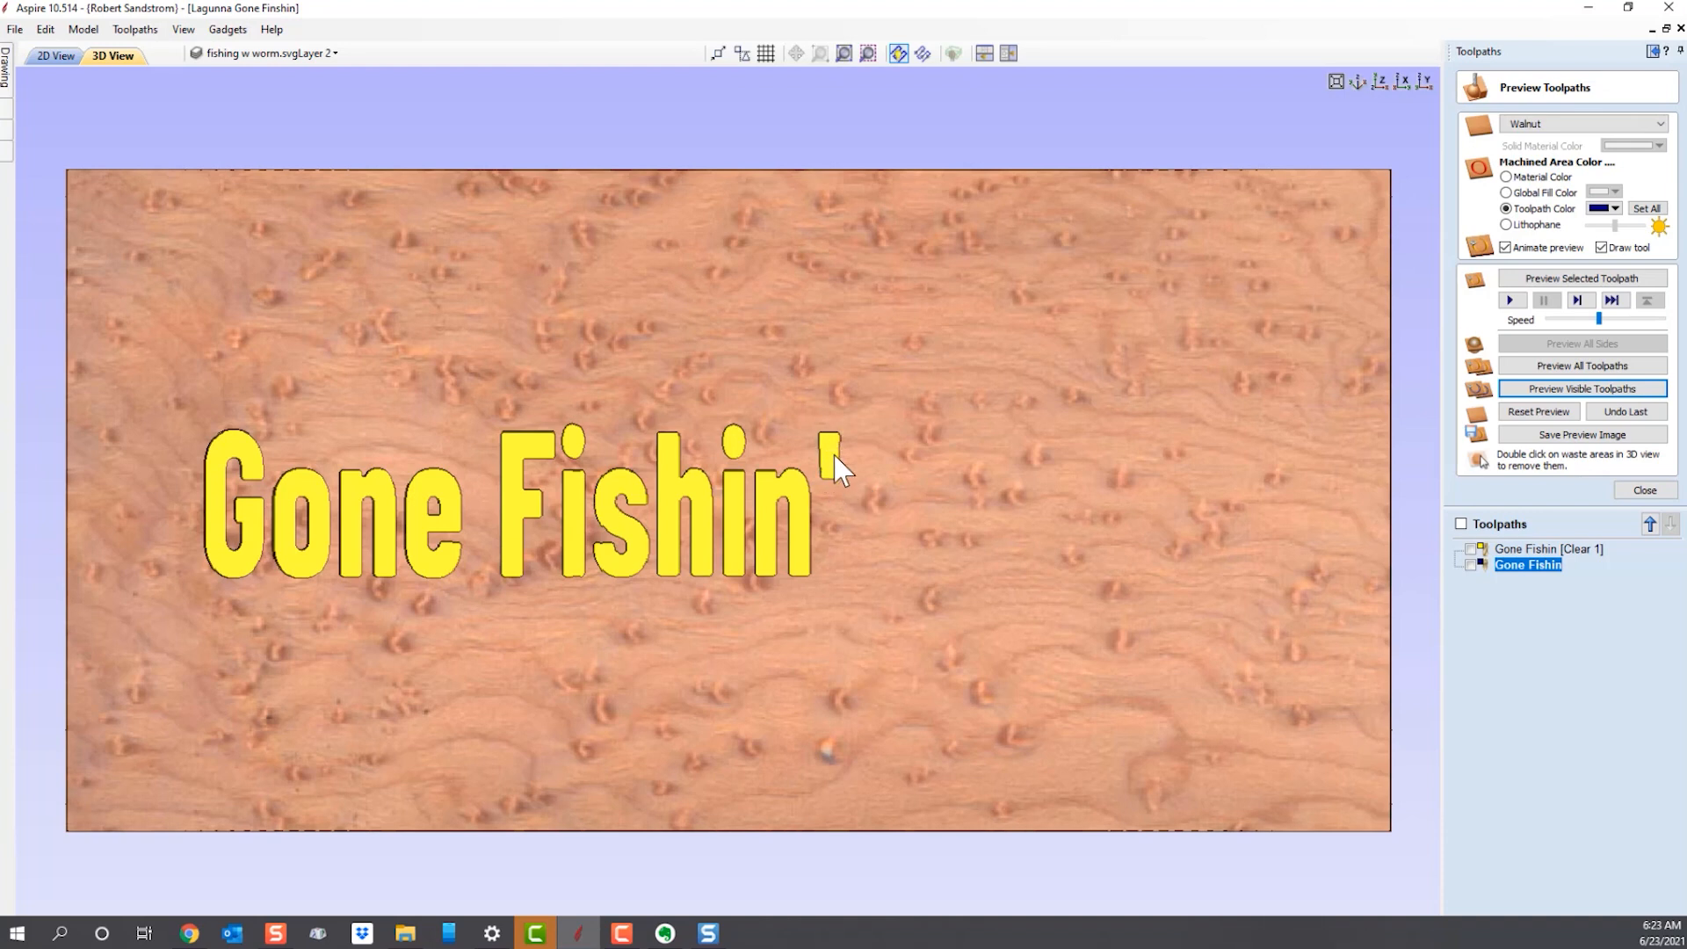
{"action": "left_click", "coordinate": [1564, 393]}
{"action": "left_click", "coordinate": [1471, 565]}
{"action": "left_click", "coordinate": [1582, 388]}
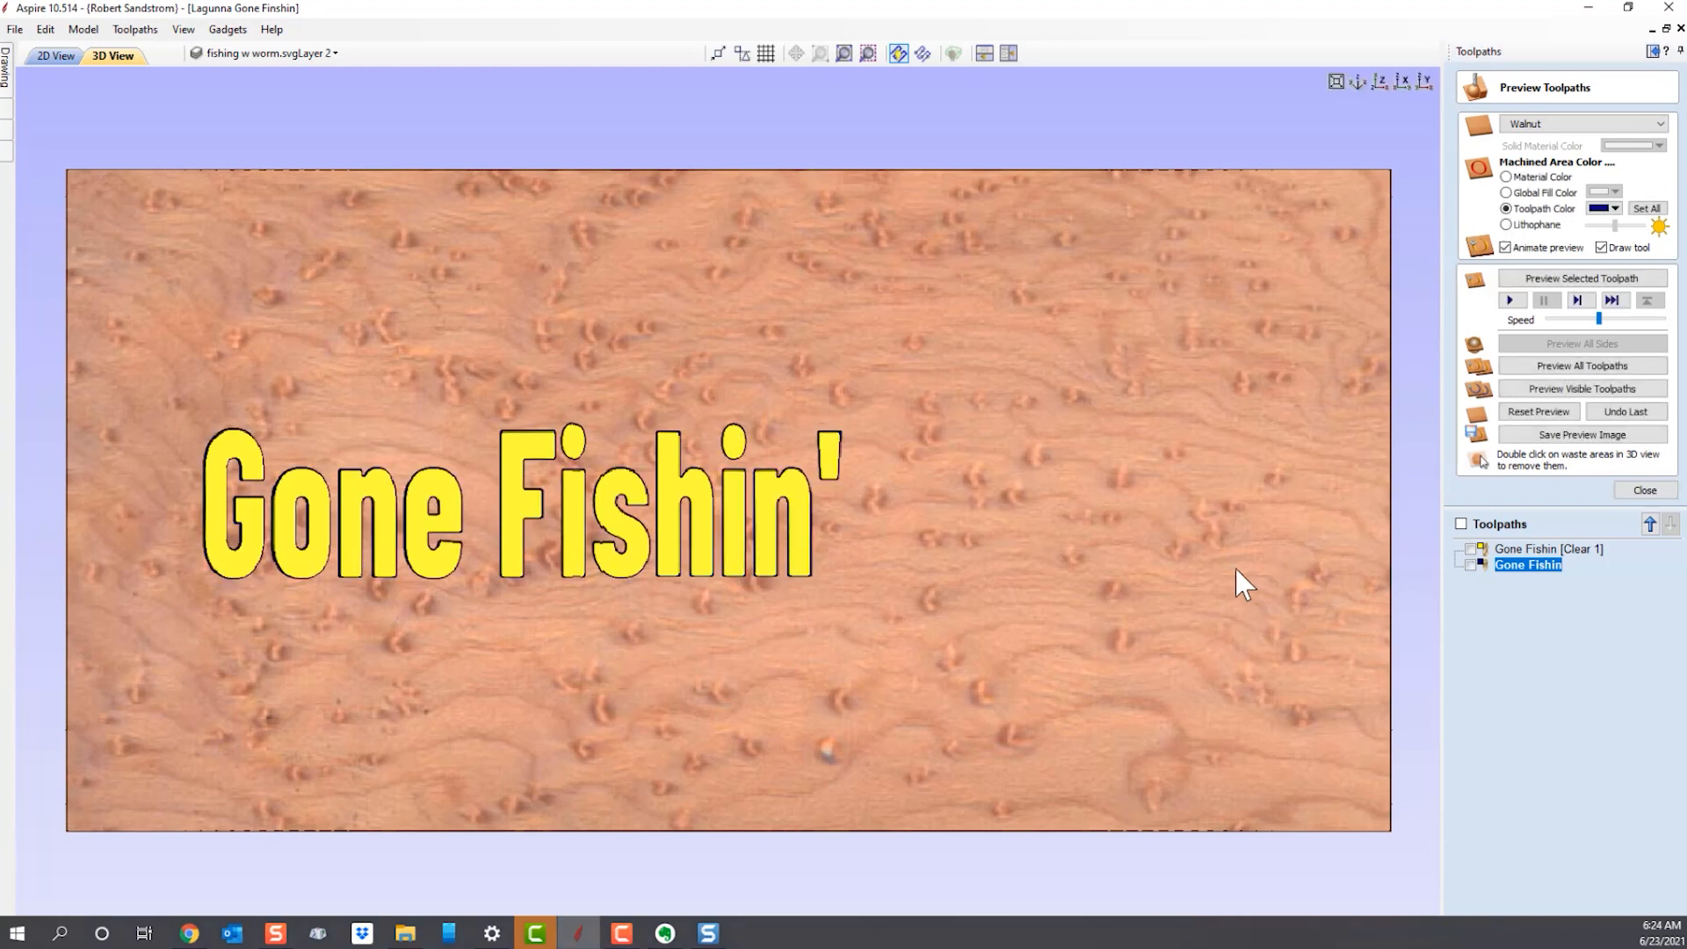
Examine the floor and edges of the carved lettering up close and at an angle, and return to the straight-down view.
{"action": "scroll", "coordinate": [784, 589], "scroll_direction": "up", "scroll_amount": 5}
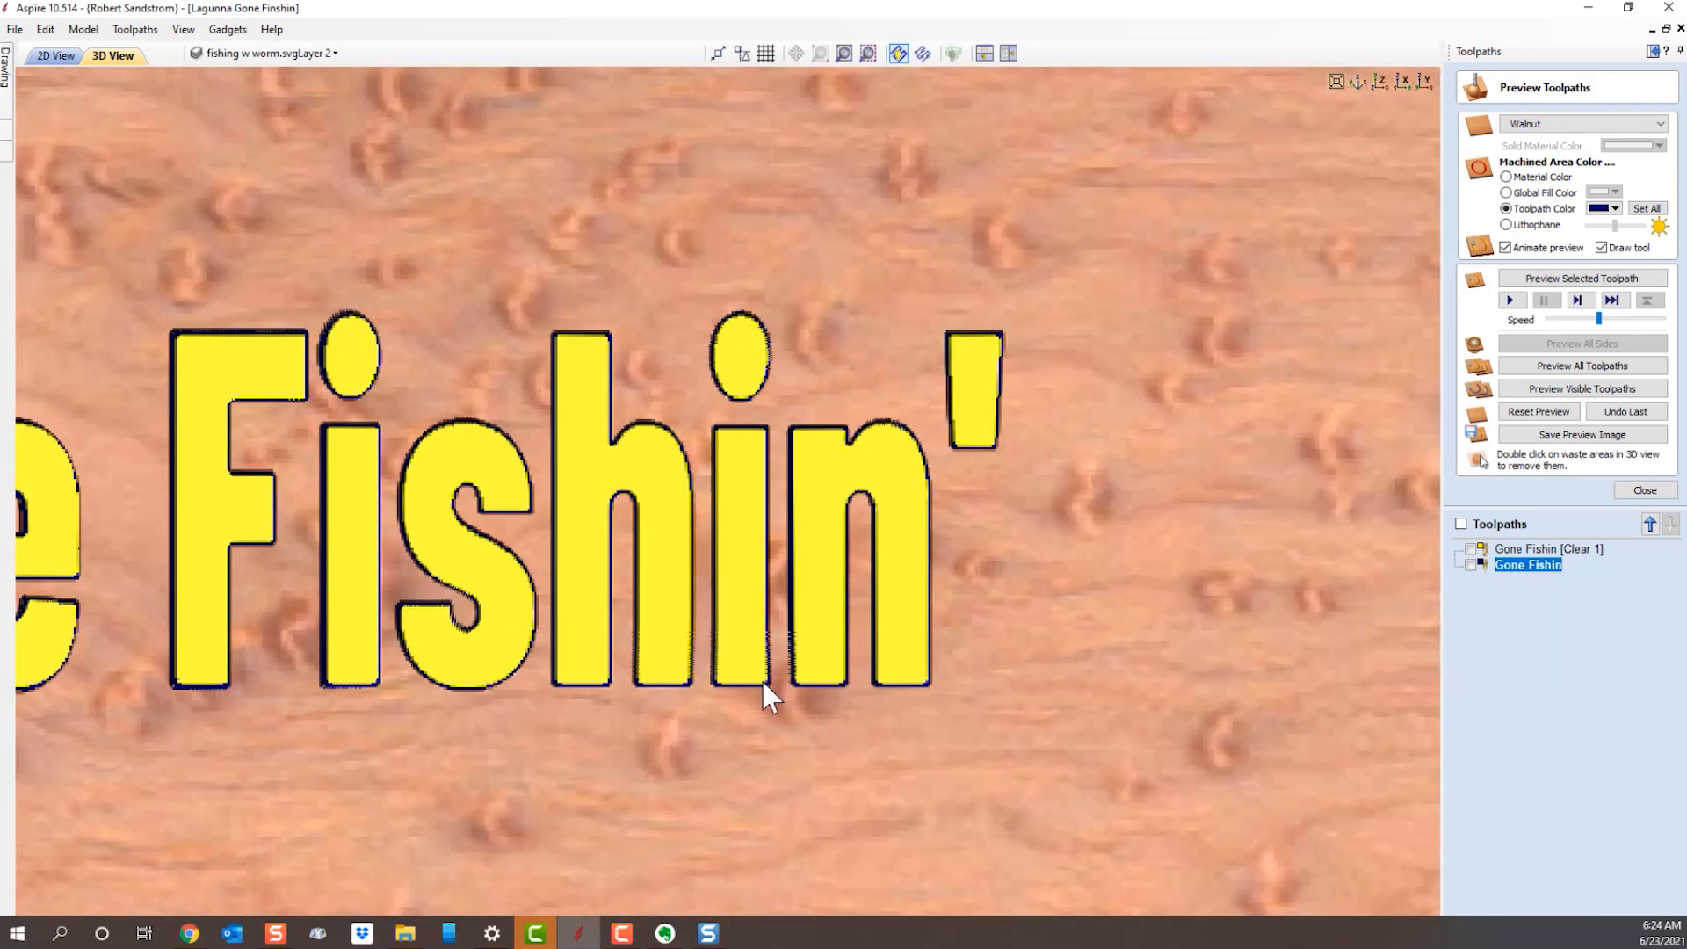
{"action": "scroll", "coordinate": [742, 675], "scroll_direction": "down", "scroll_amount": 7}
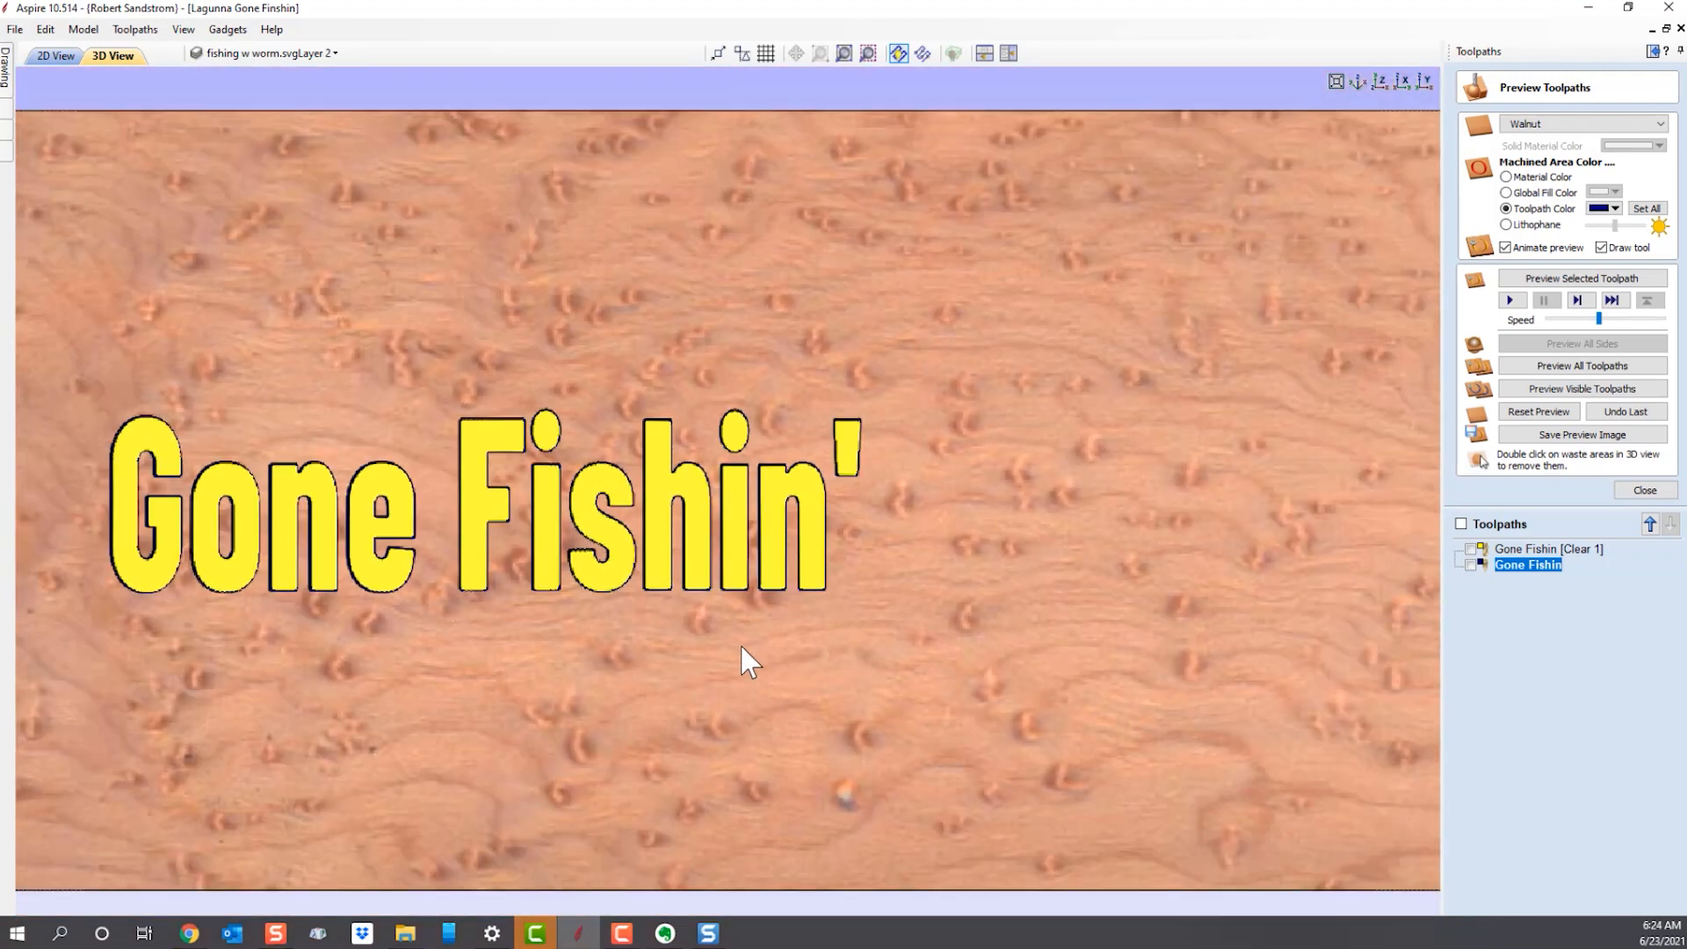
{"action": "scroll", "coordinate": [741, 636], "scroll_direction": "down", "scroll_amount": 2}
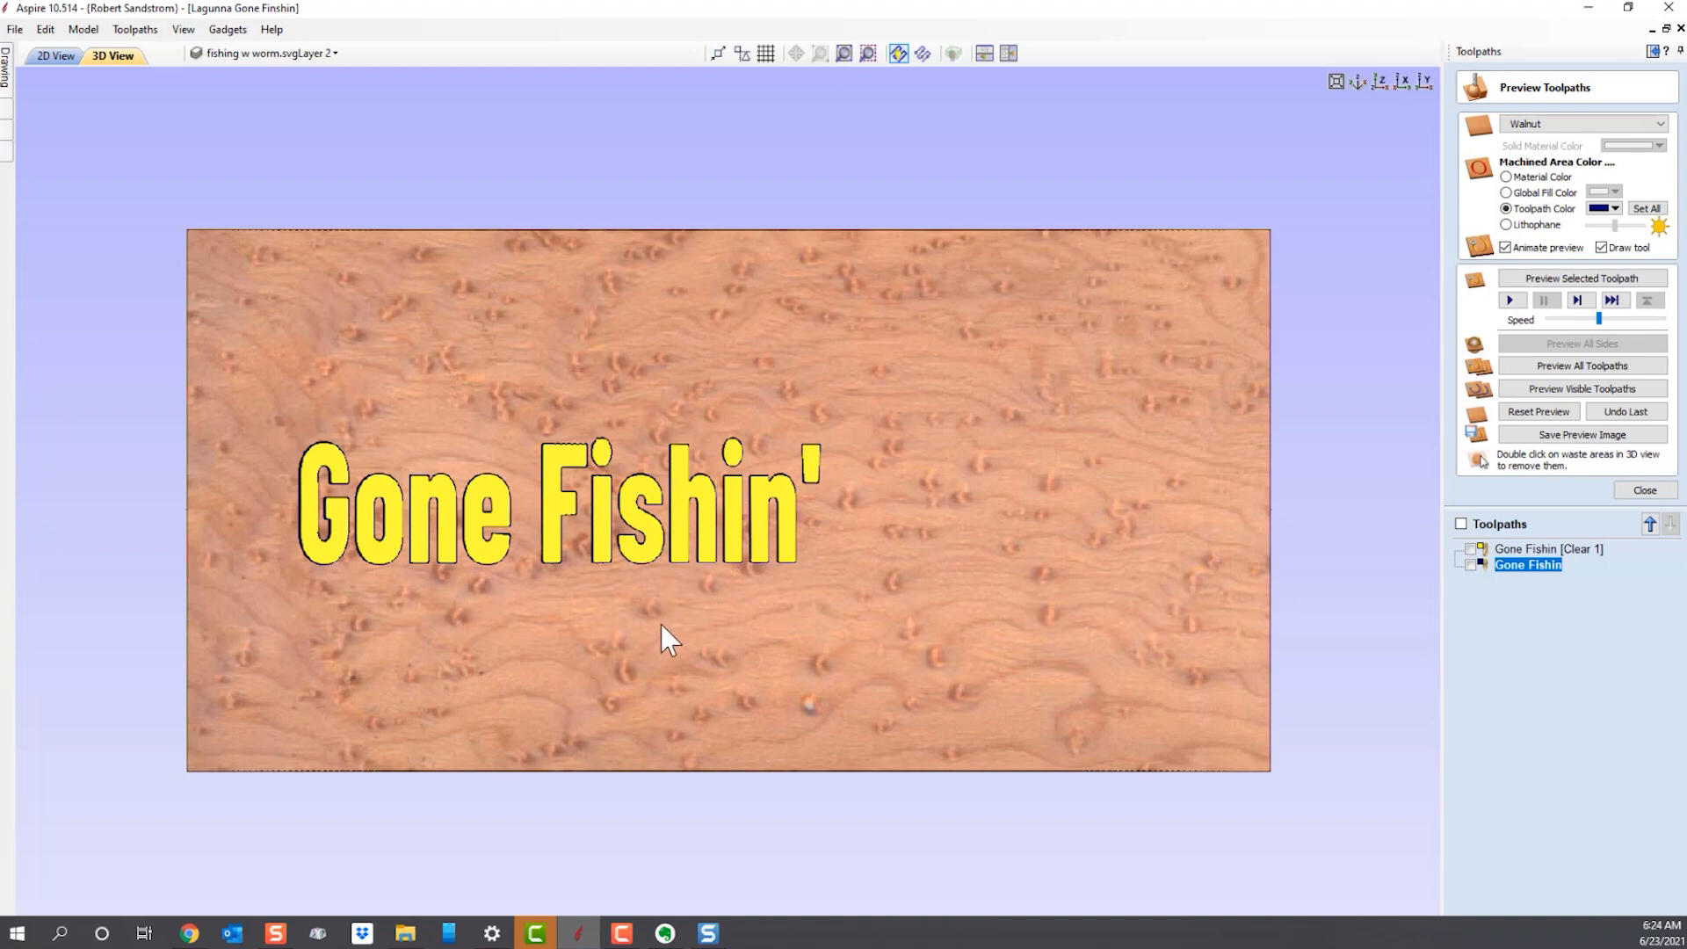
{"action": "left_click_drag", "start_coordinate": [663, 618], "coordinate": [872, 398]}
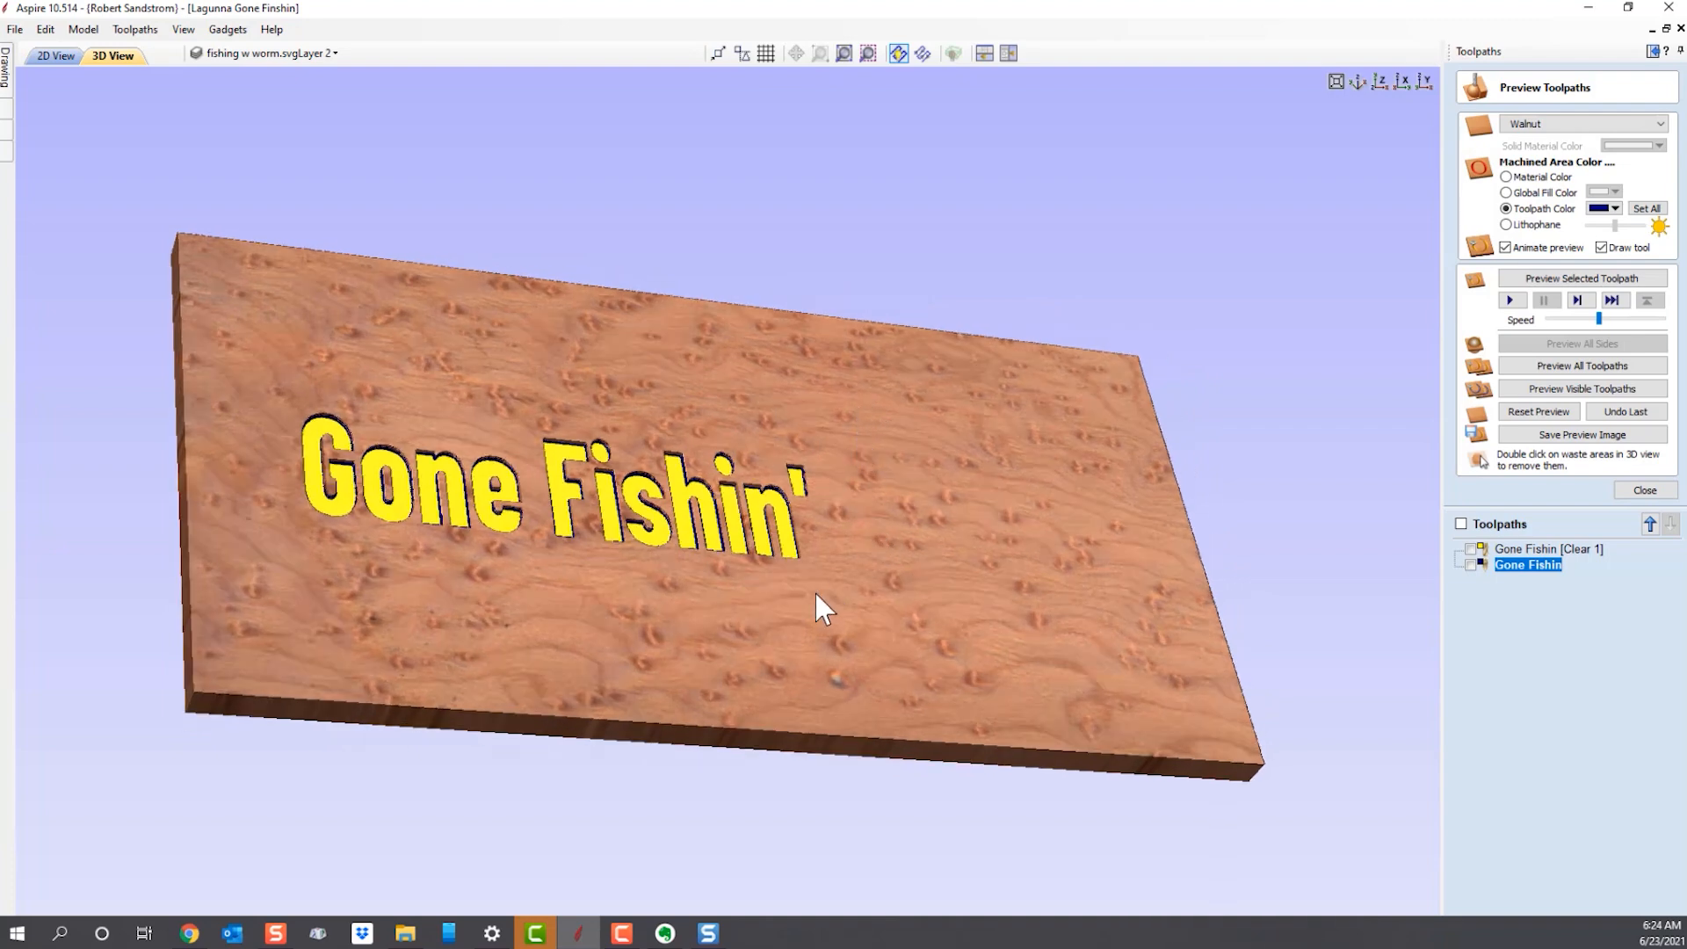
{"action": "scroll", "coordinate": [746, 619], "scroll_direction": "up", "scroll_amount": 10}
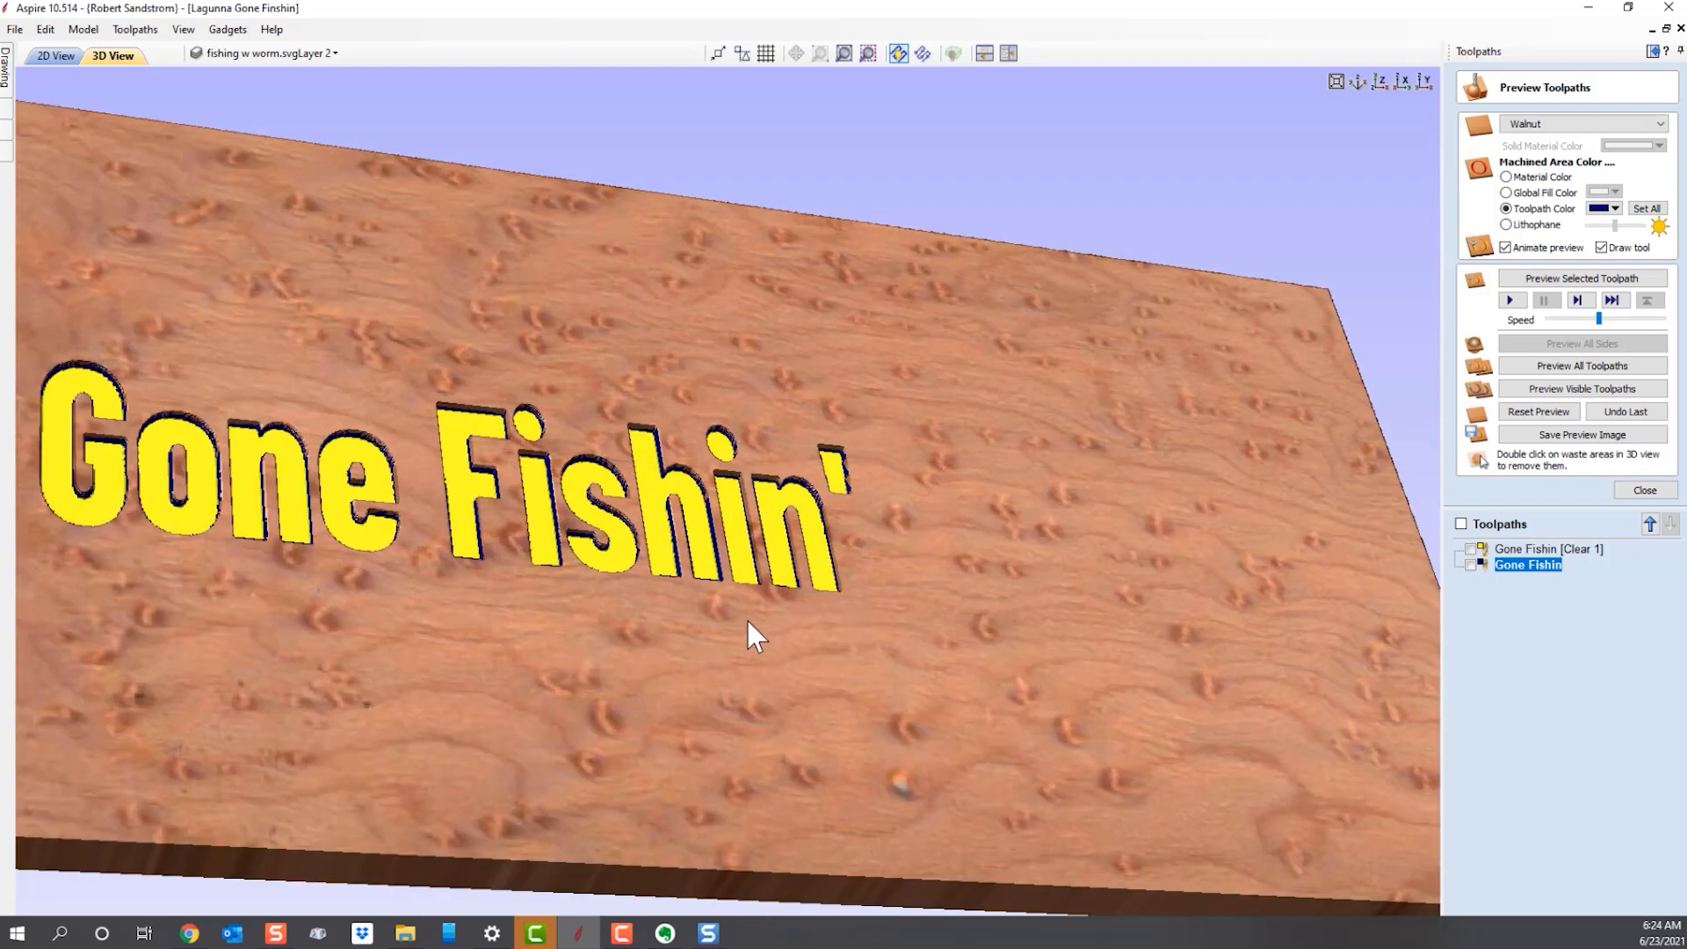
{"action": "scroll", "coordinate": [672, 466], "scroll_direction": "up", "scroll_amount": 2}
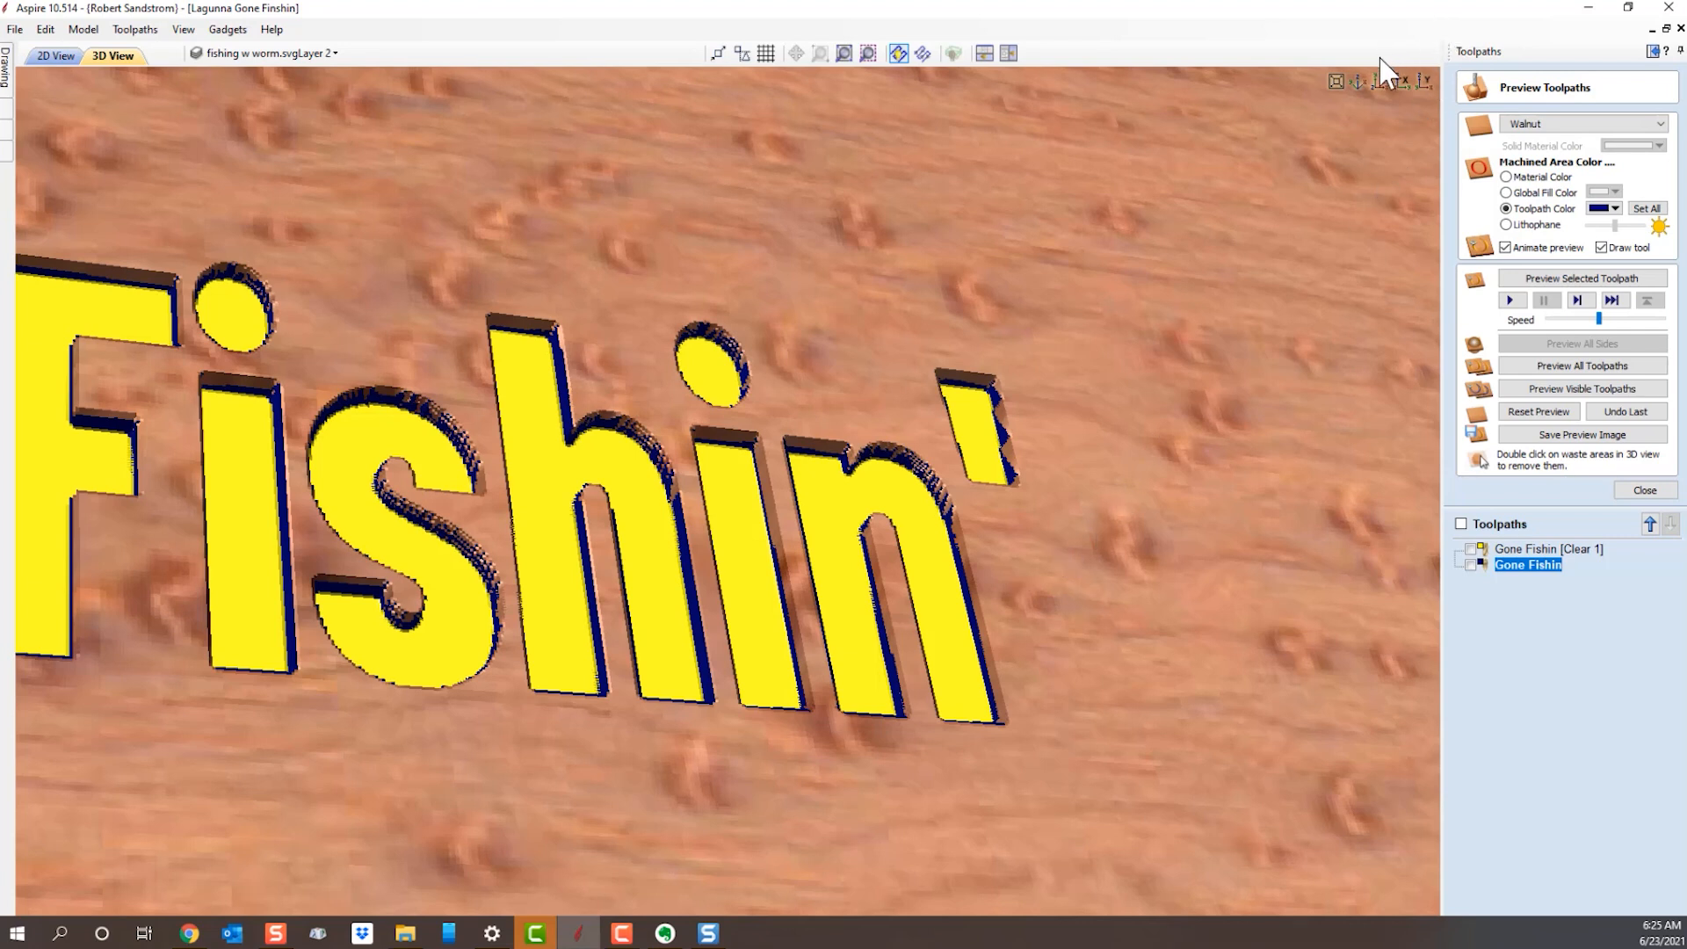
{"action": "left_click", "coordinate": [1381, 82]}
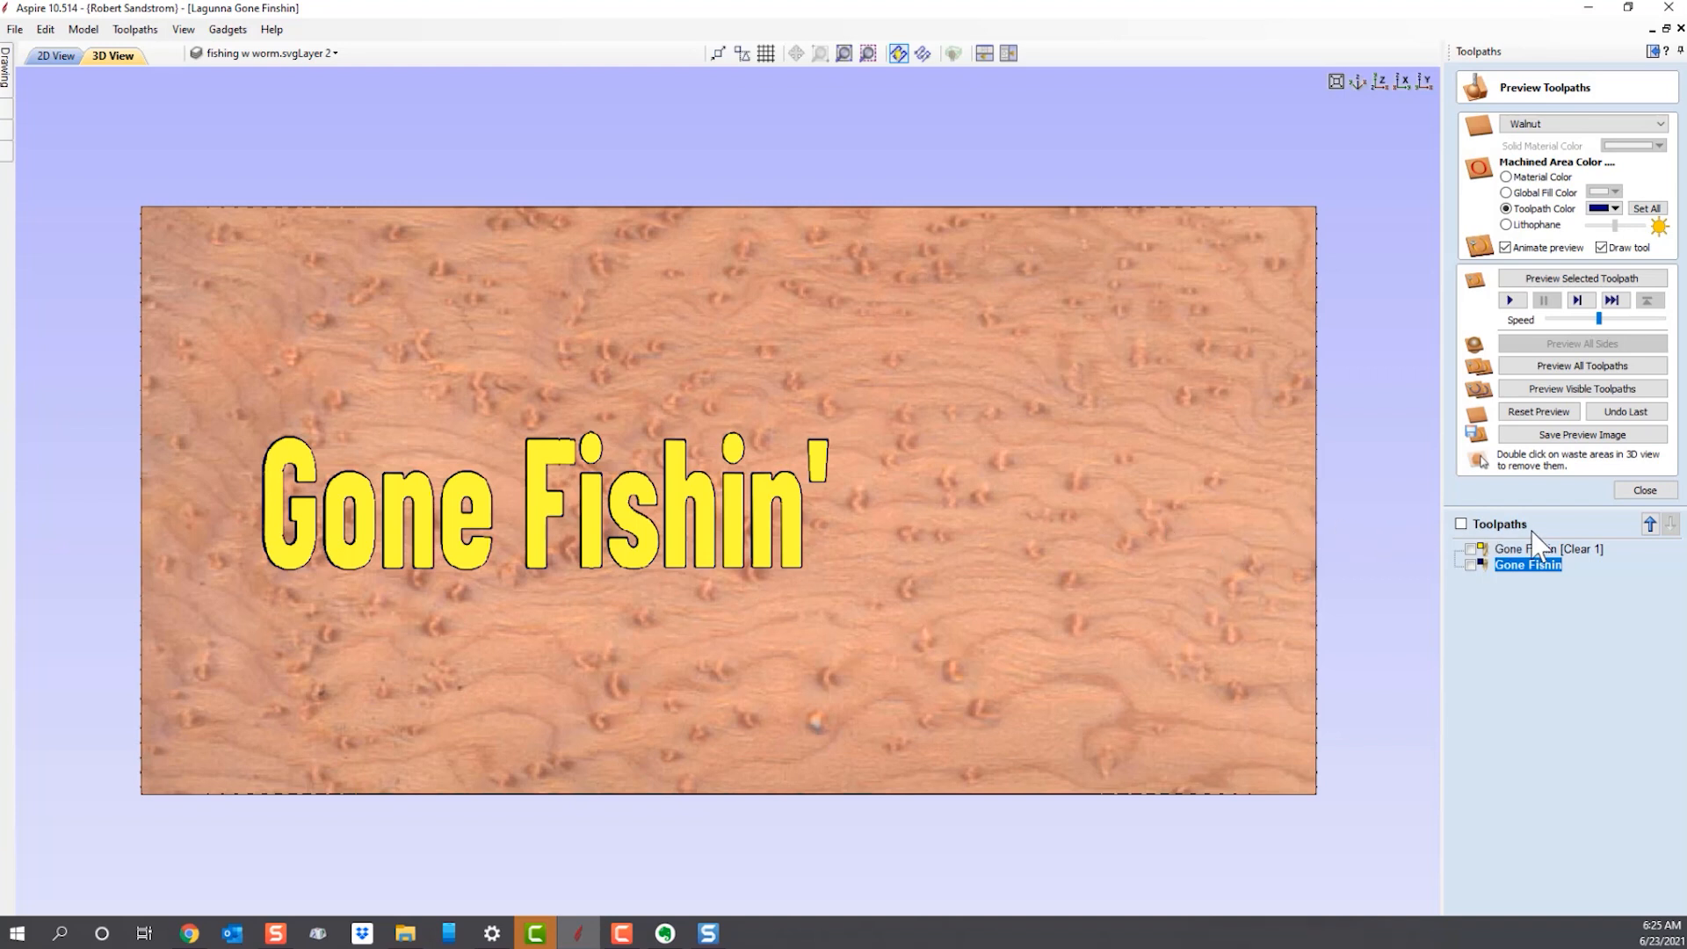
Edit the Gone Fishin V-carve toolpath to have no flat depth limit and use the #45704 90° V Groove 1/2 bit.
{"action": "right_click", "coordinate": [1532, 578]}
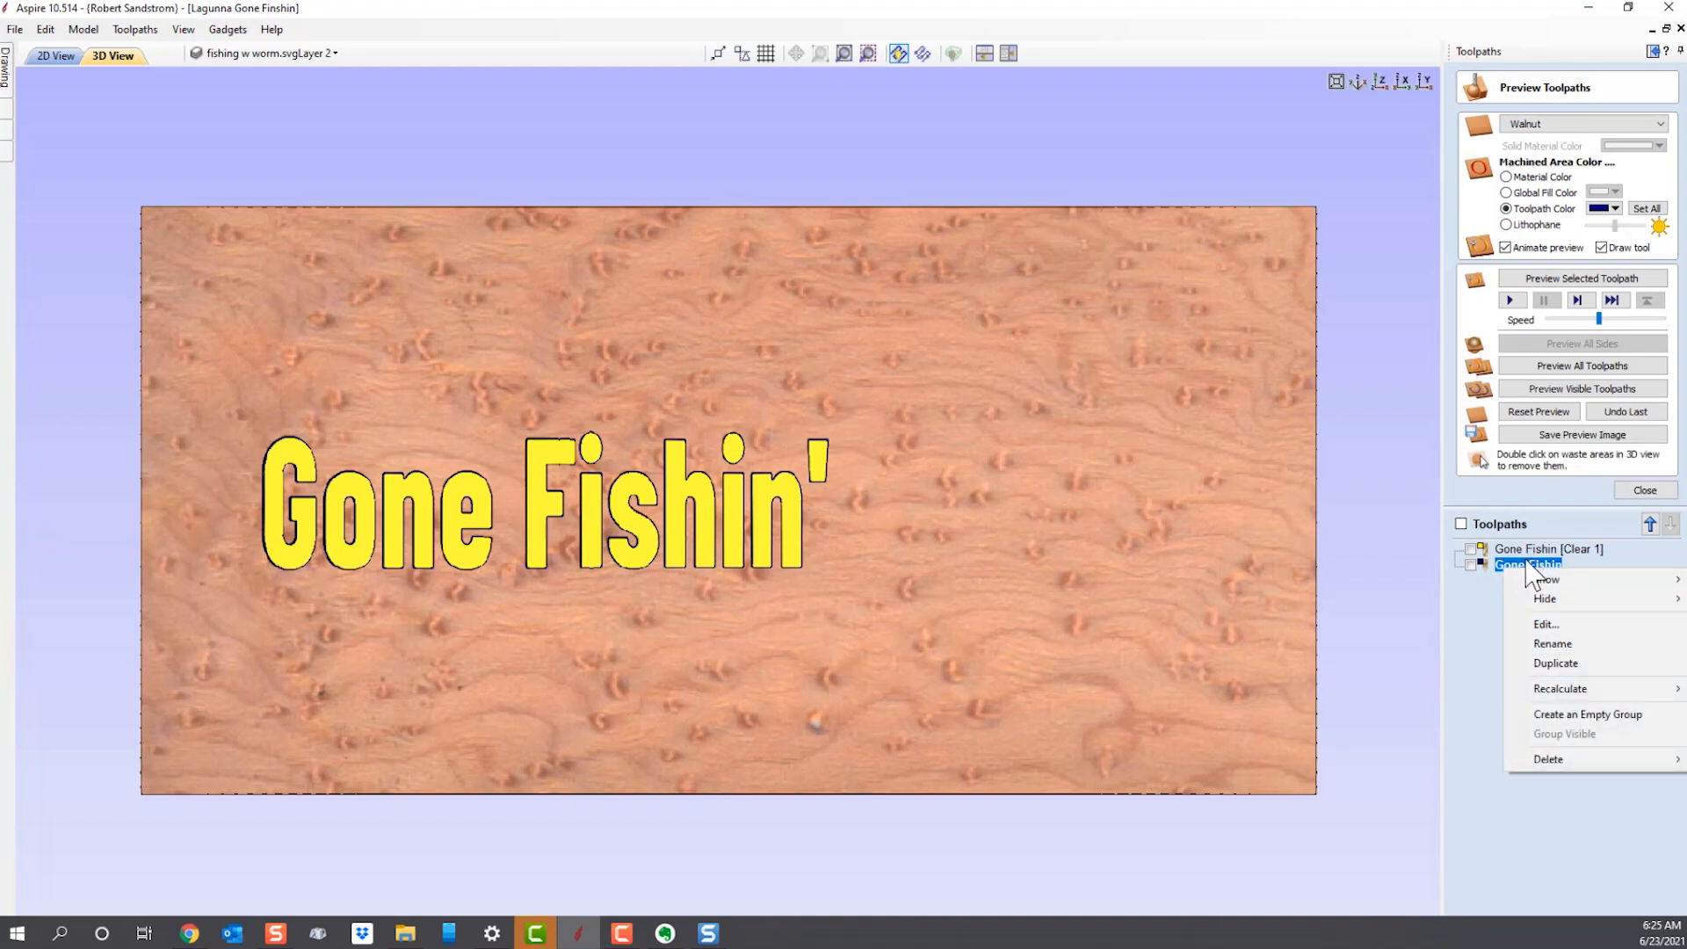
{"action": "left_click", "coordinate": [1536, 624]}
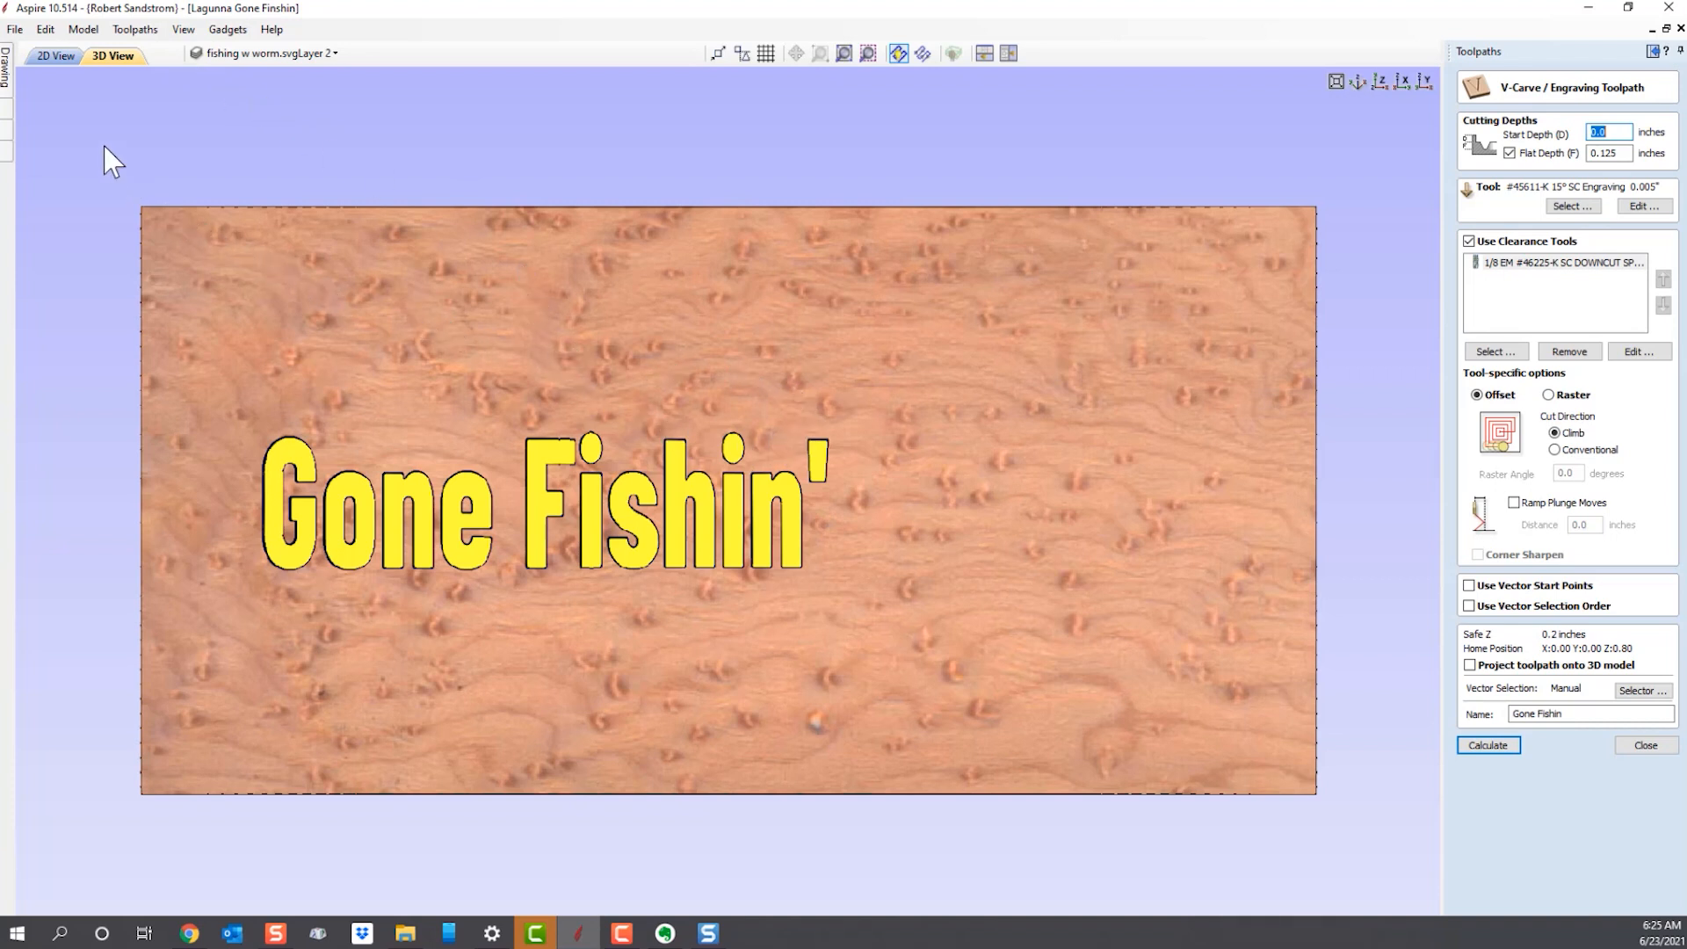
{"action": "left_click", "coordinate": [56, 57]}
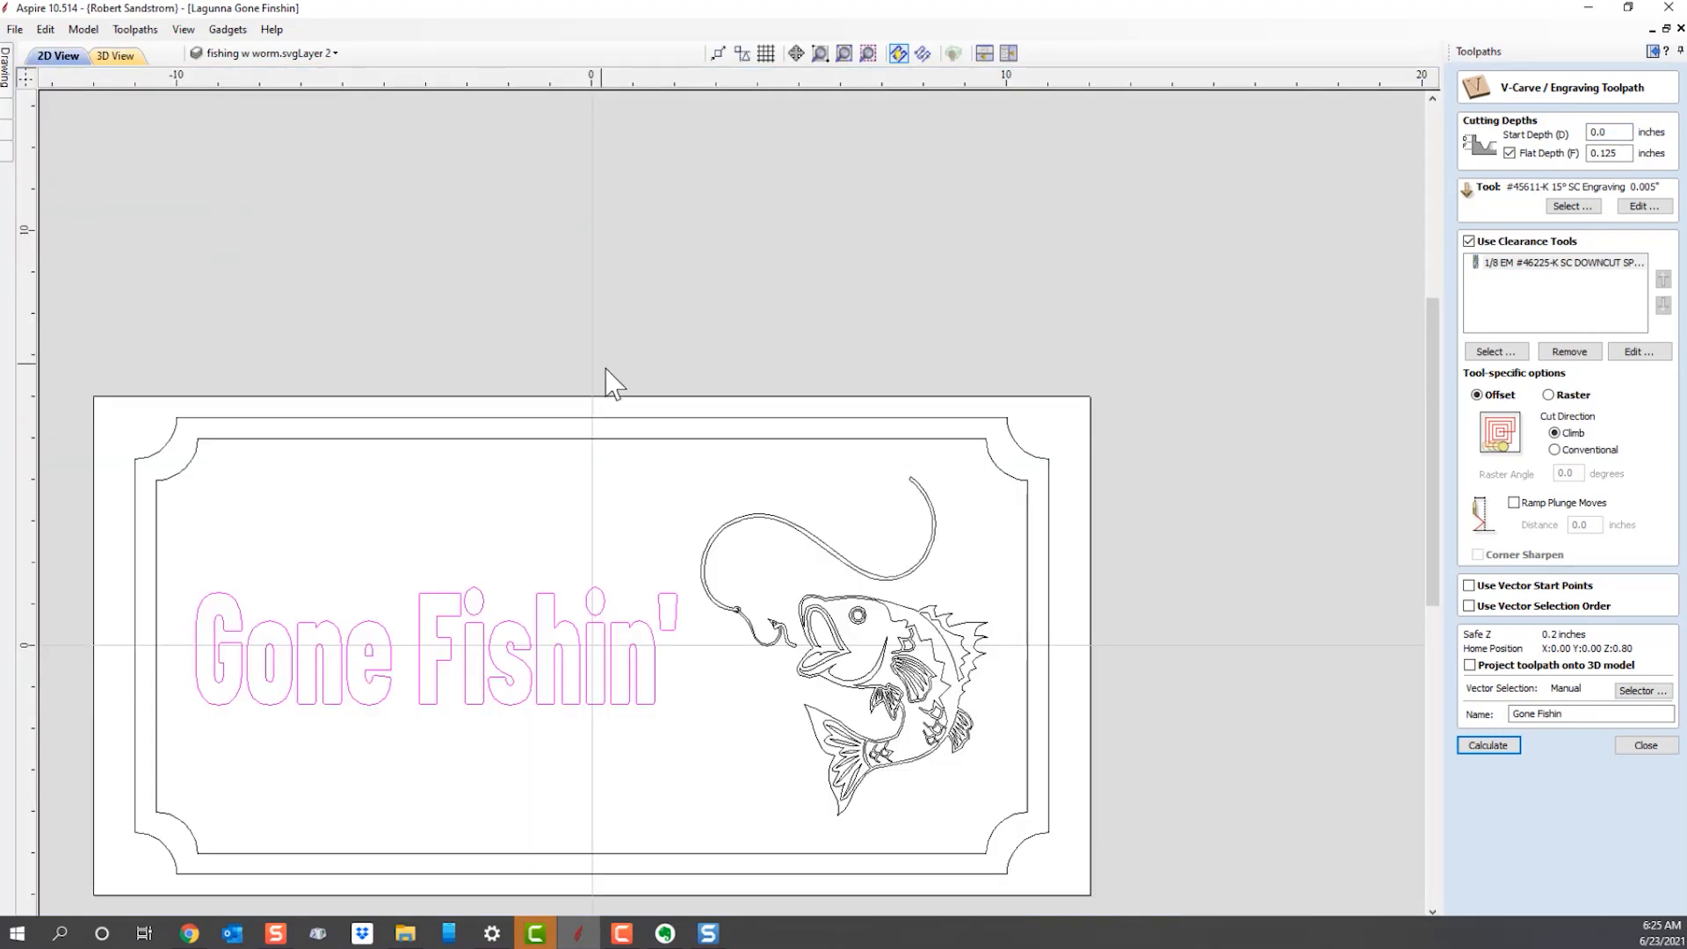
{"action": "mouse_move", "coordinate": [559, 442]}
{"action": "middle_mouse_down"}
{"action": "mouse_move", "coordinate": [753, 313]}
{"action": "mouse_move", "coordinate": [773, 256]}
{"action": "middle_mouse_up"}
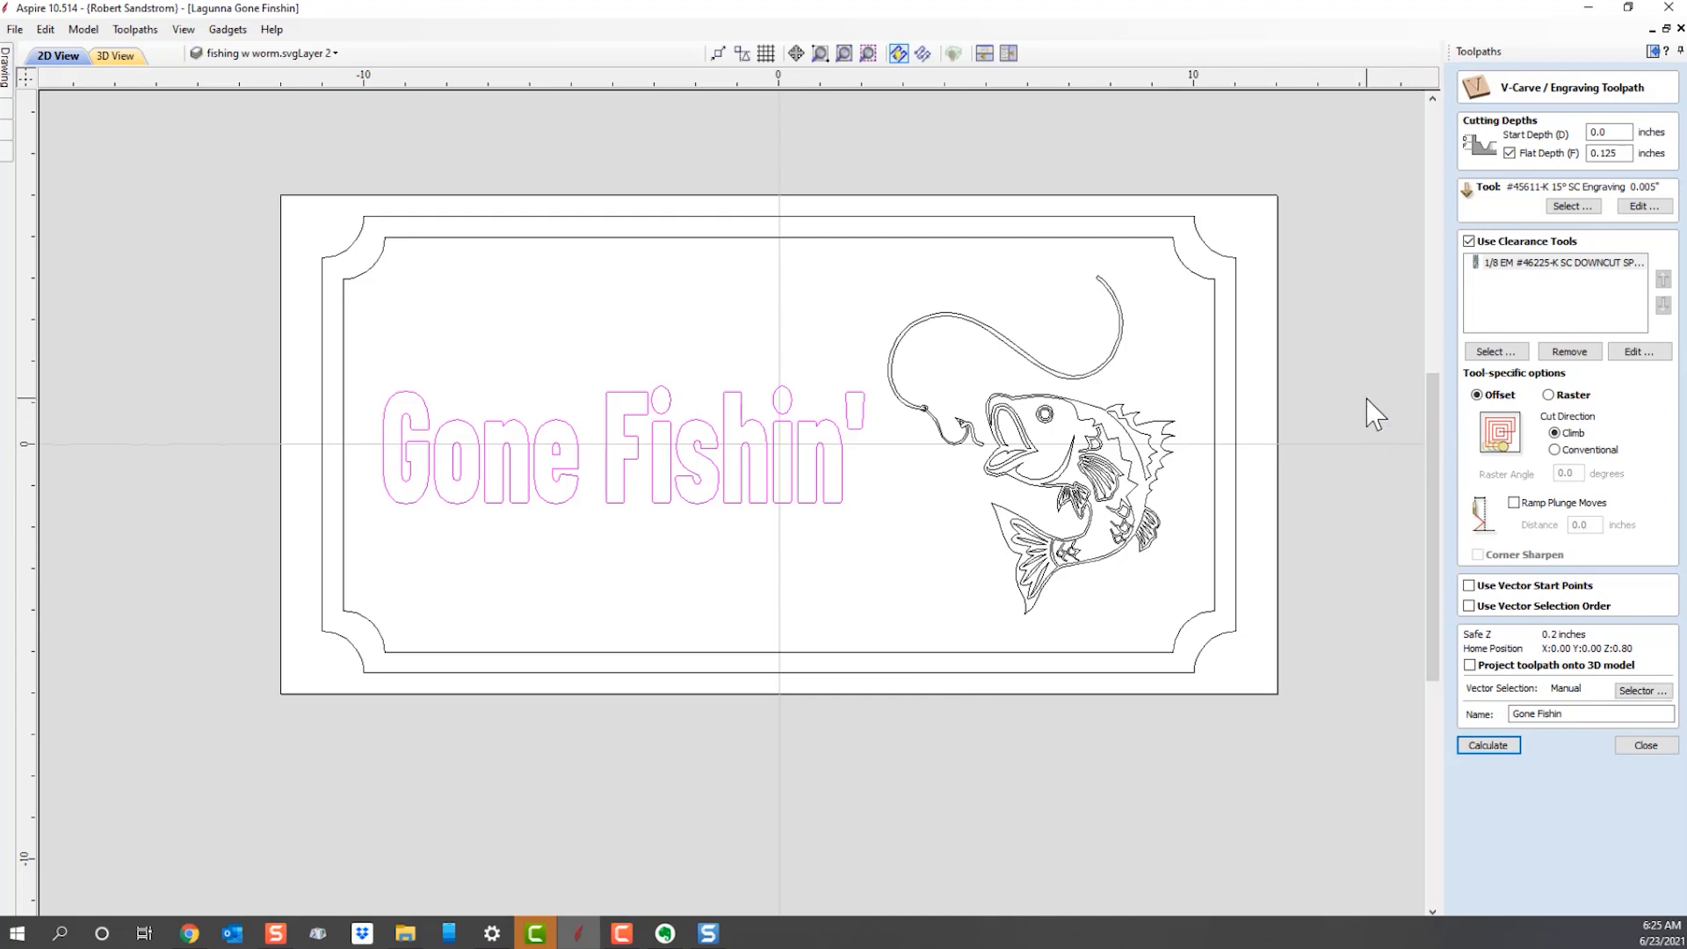
{"action": "left_click", "coordinate": [1508, 153]}
{"action": "left_click", "coordinate": [1573, 209]}
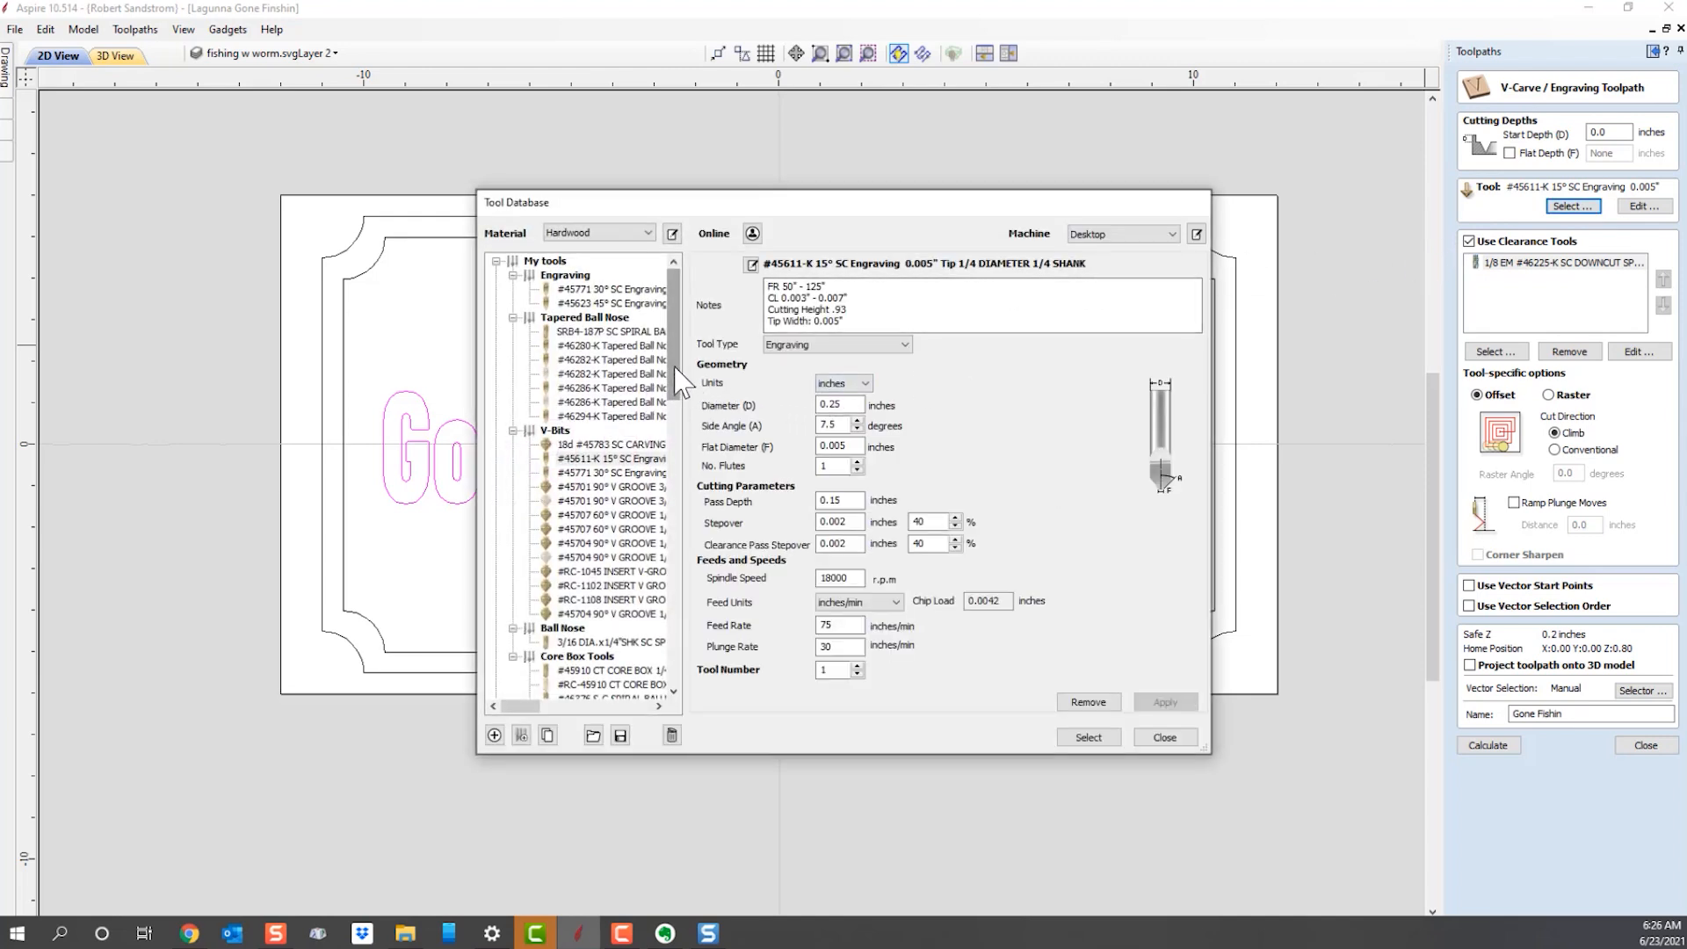
{"action": "left_click", "coordinate": [610, 545]}
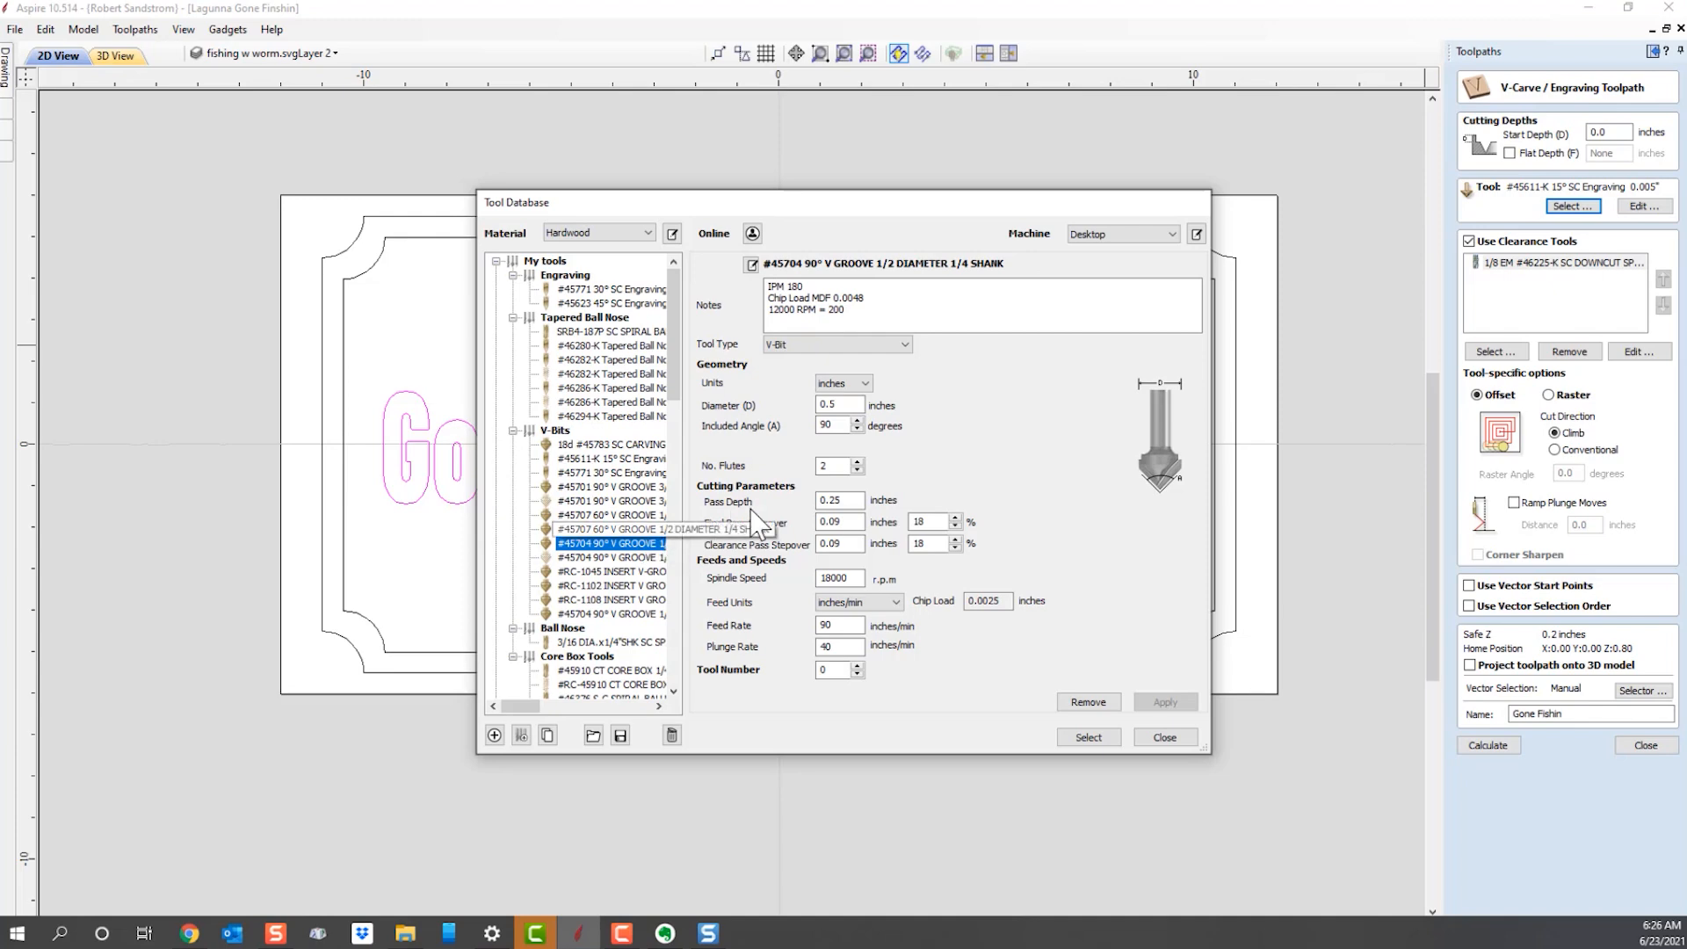
{"action": "left_click", "coordinate": [1092, 736]}
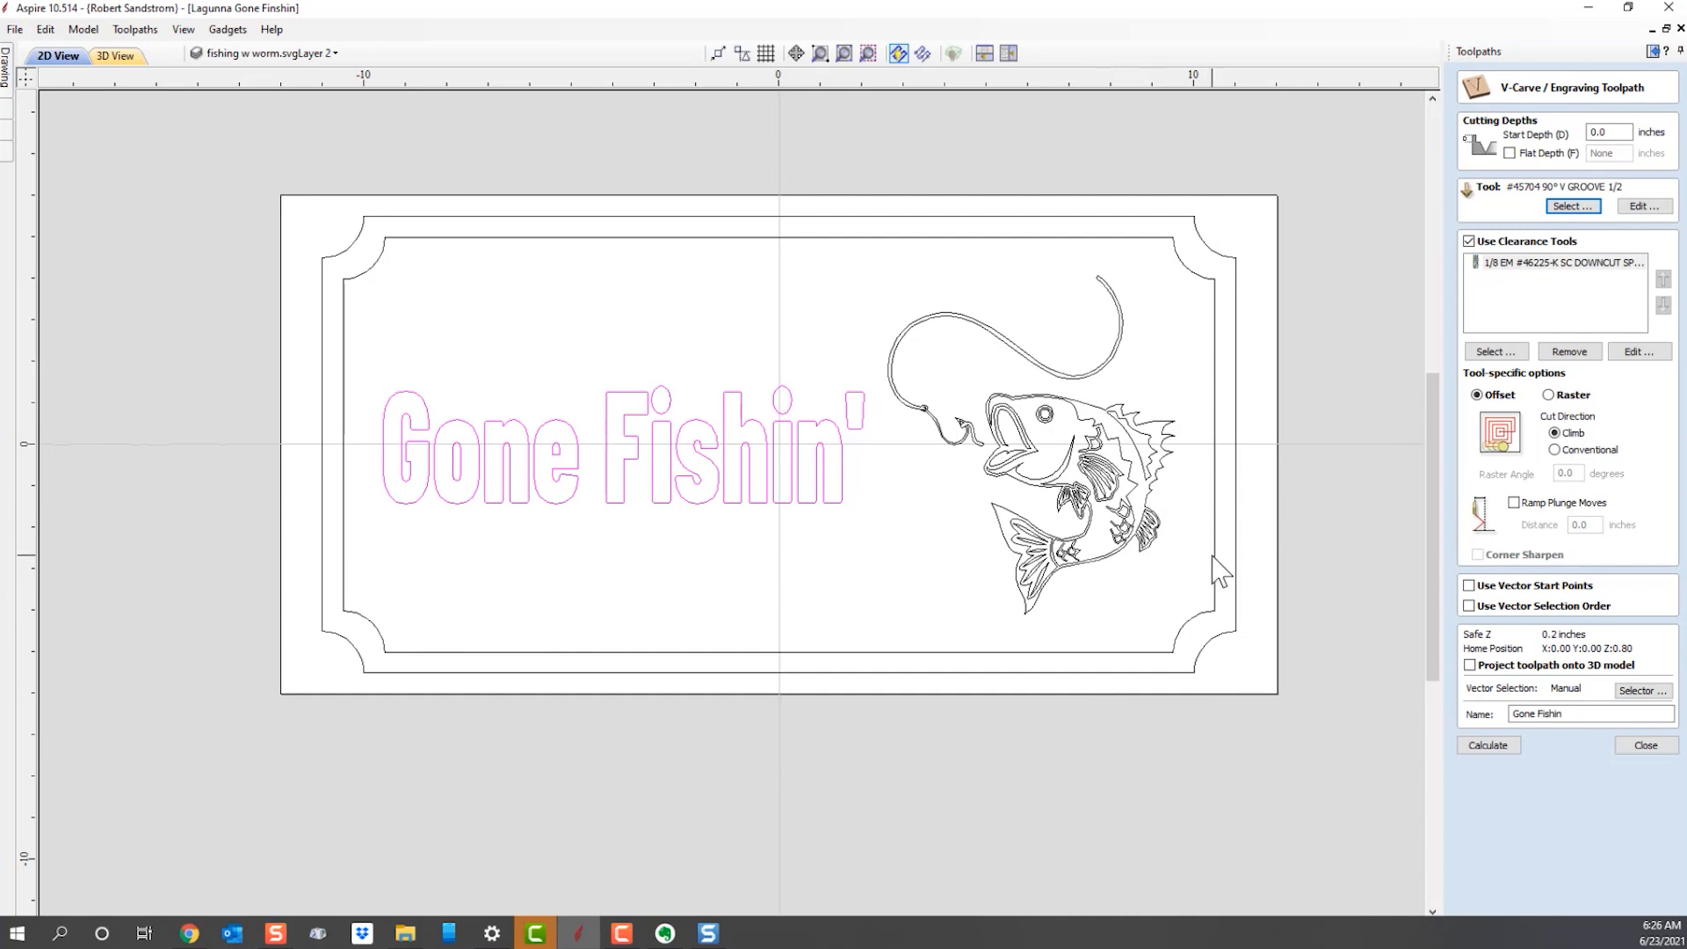
Recalculate the Gone Fishin V-carve toolpath without clearance tools and preview it on the board.
{"action": "left_click", "coordinate": [1468, 243]}
{"action": "left_click", "coordinate": [1468, 241]}
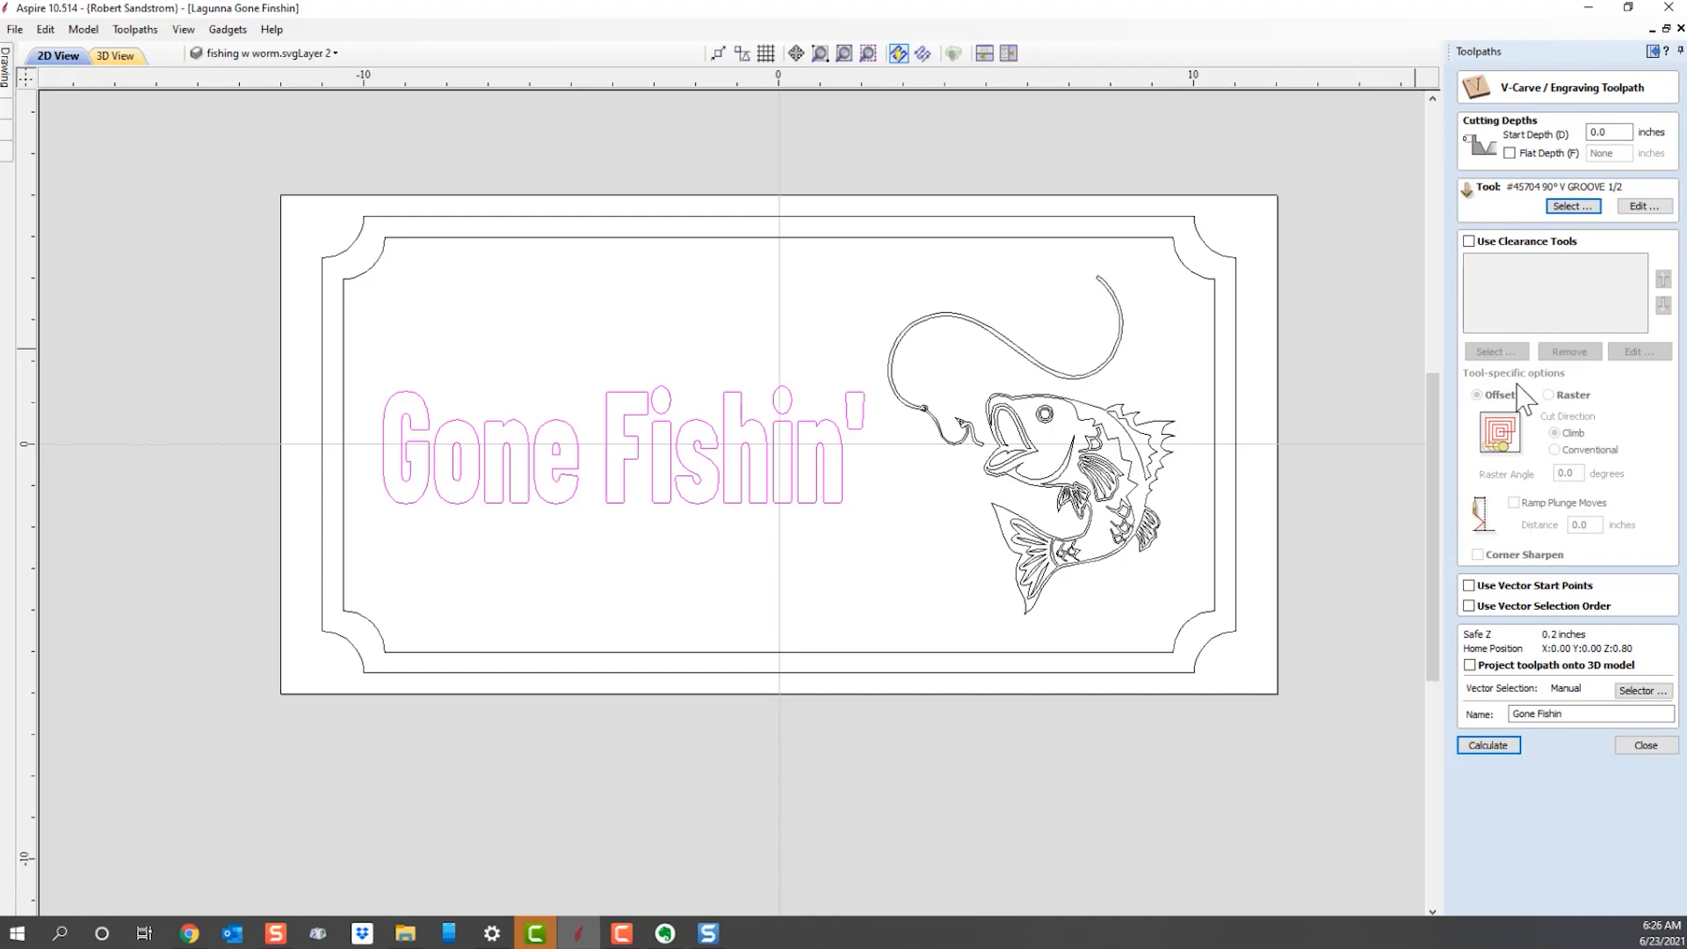
{"action": "left_click", "coordinate": [1488, 745]}
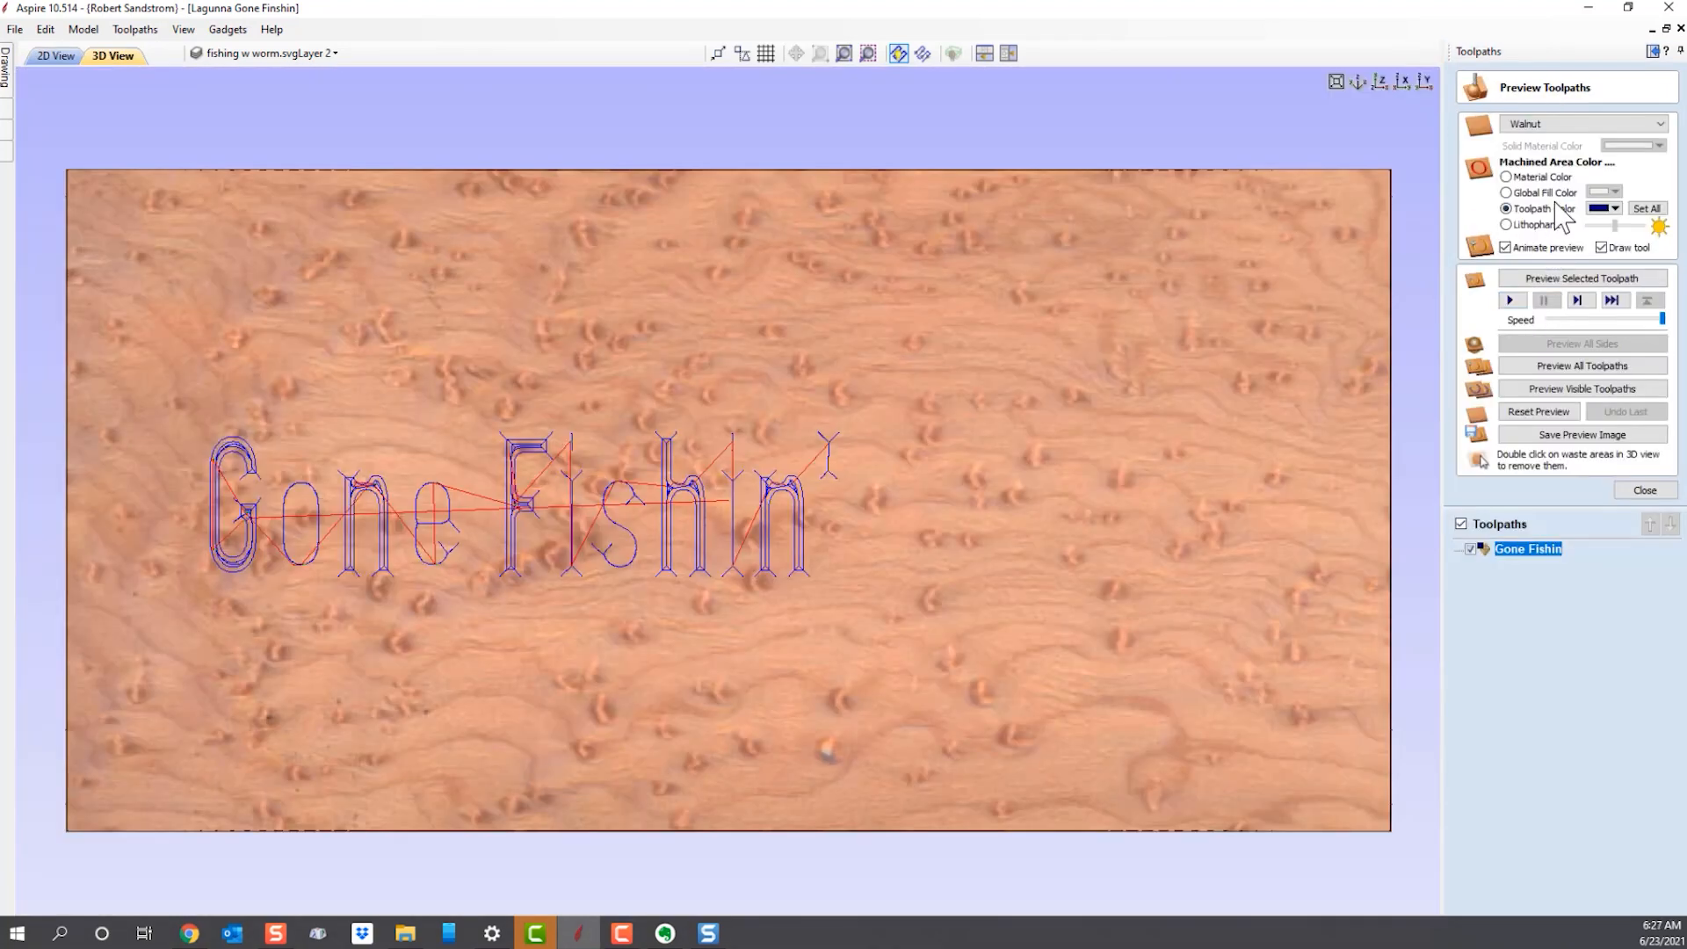
{"action": "left_click", "coordinate": [1551, 394]}
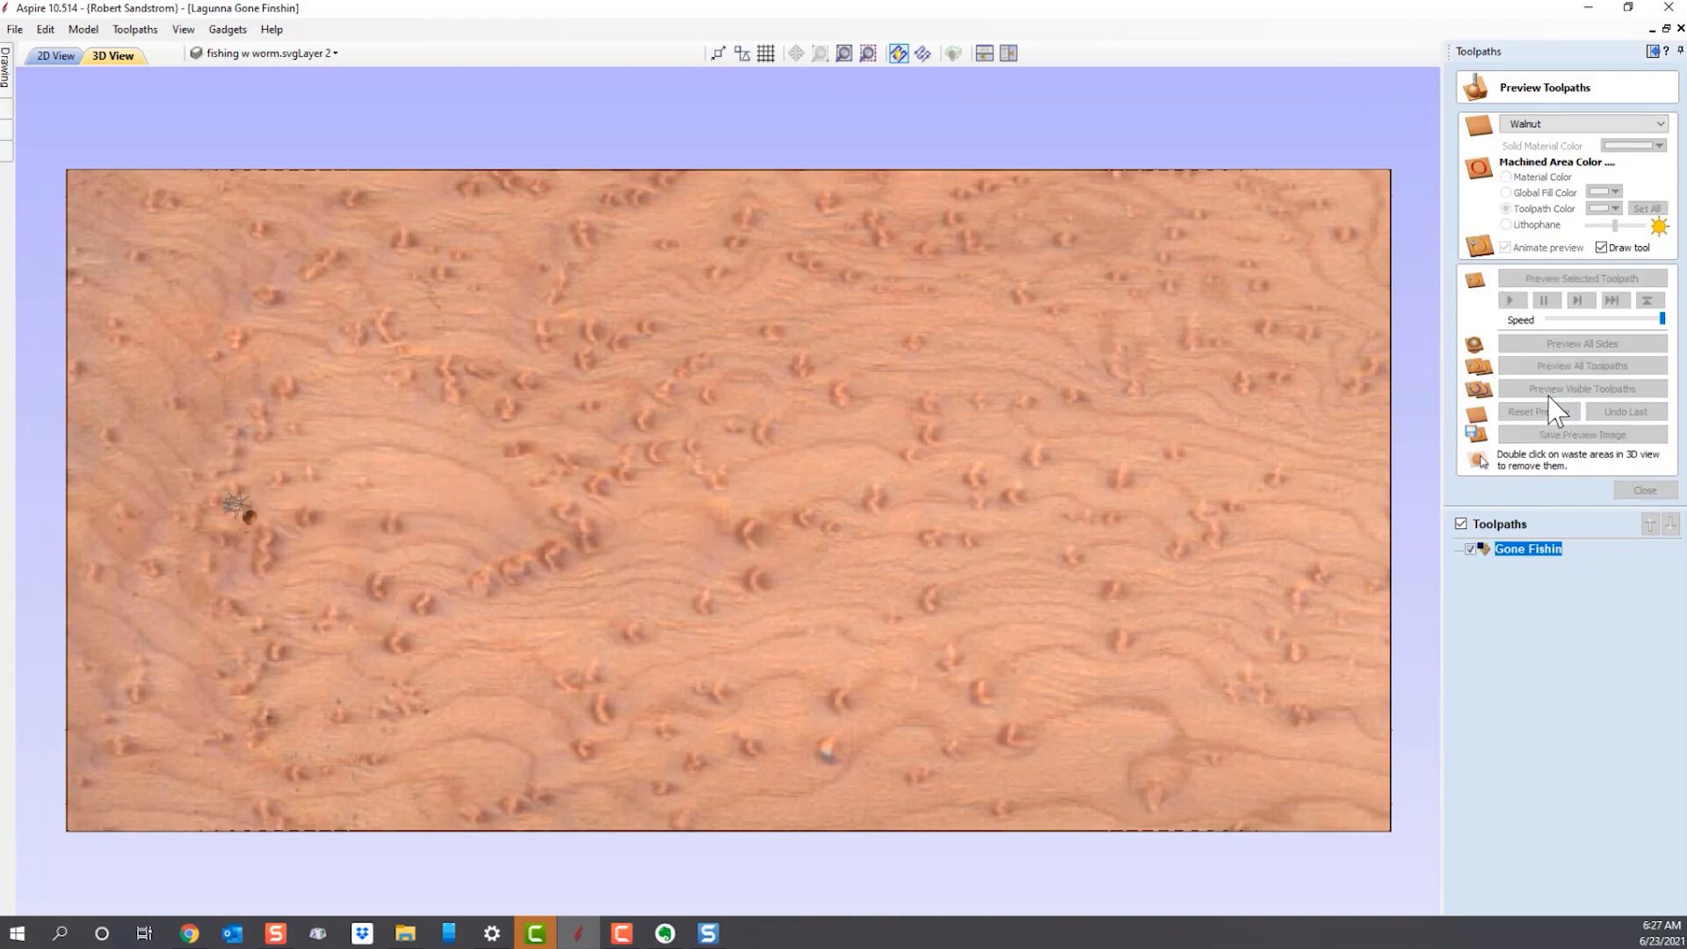
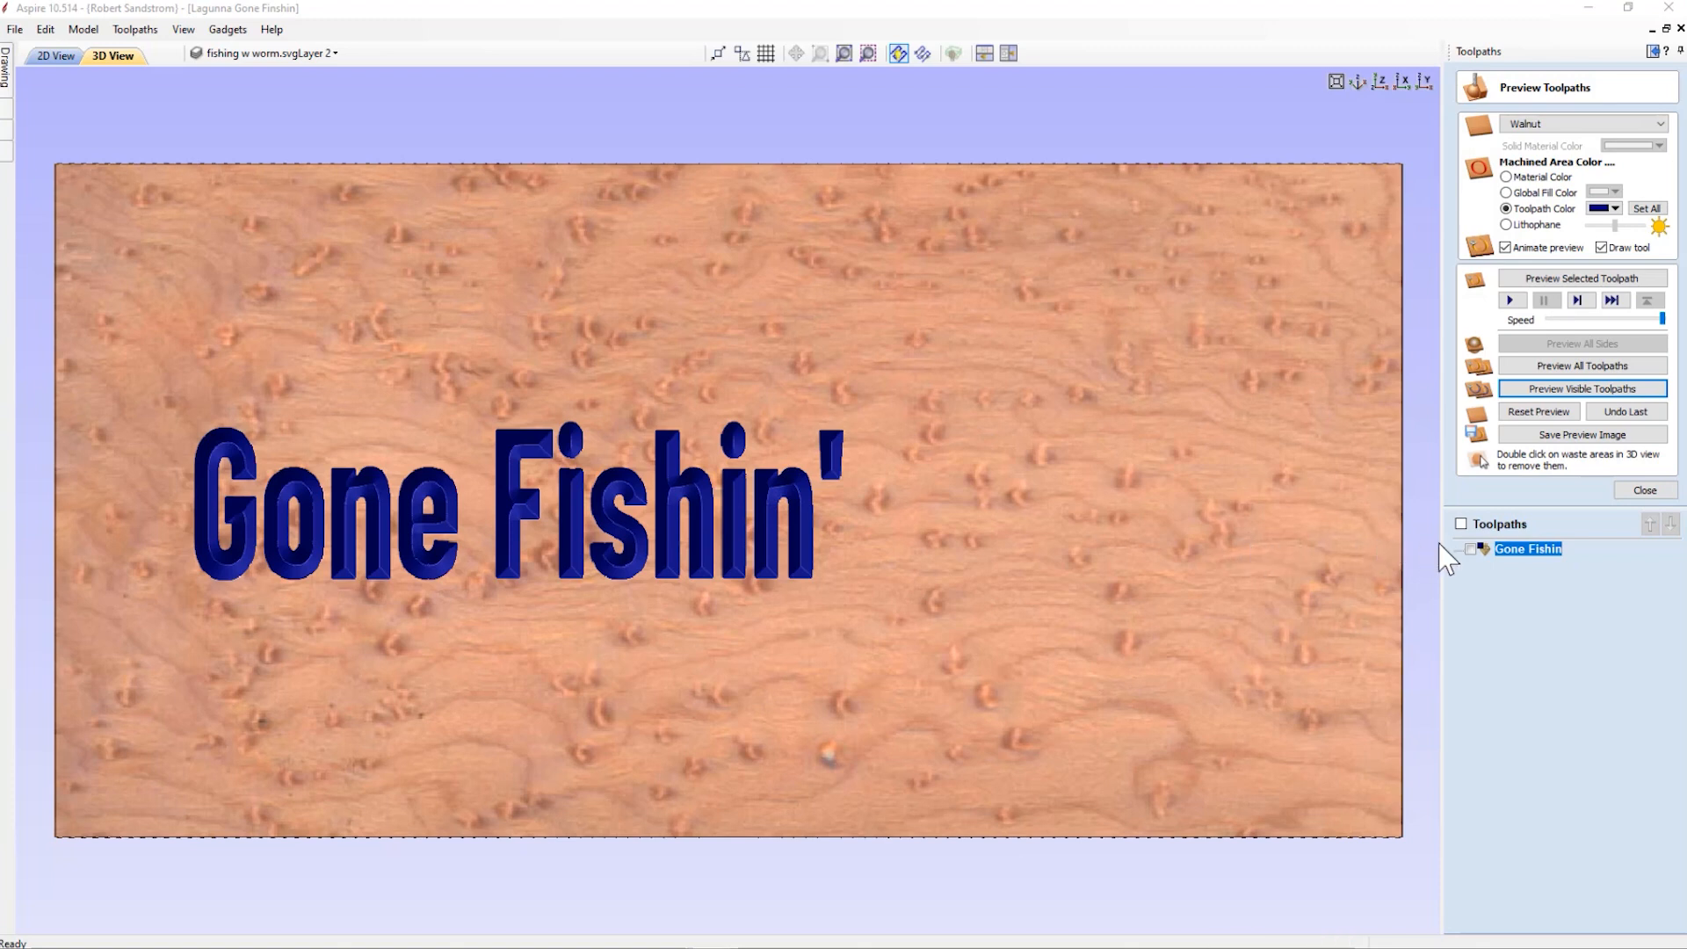
Reopen the Gone Fishin V-carve toolpath and limit it to a flat depth of 0.125 inches.
{"action": "right_click", "coordinate": [1512, 552]}
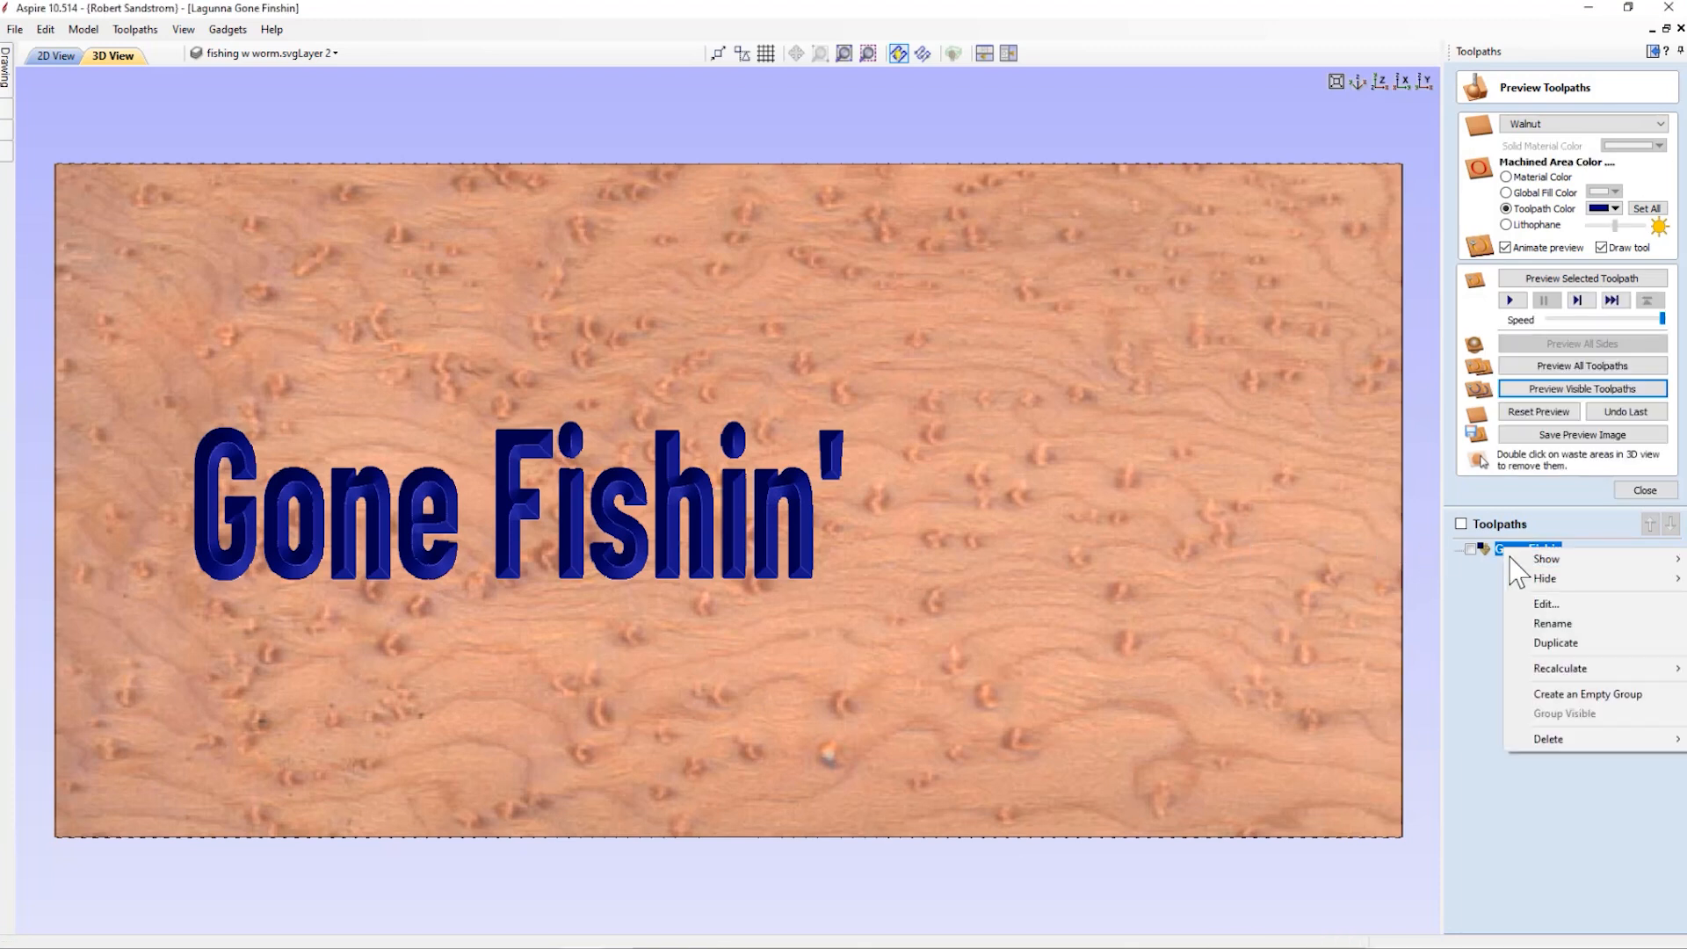
{"action": "left_click", "coordinate": [1545, 604]}
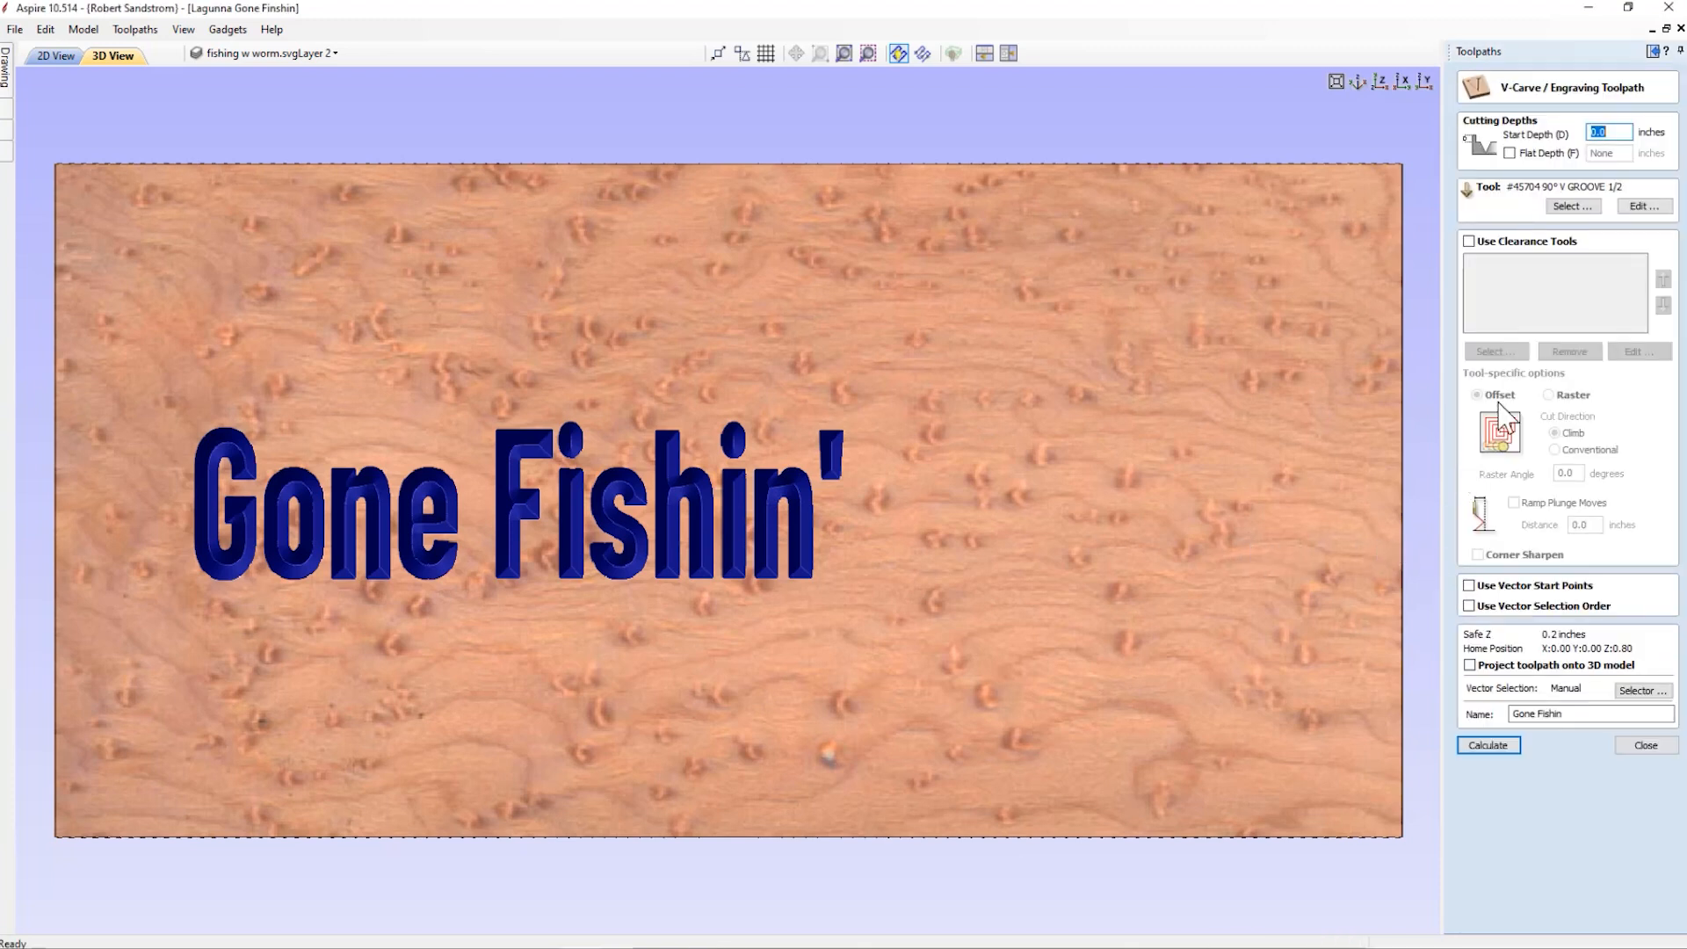
{"action": "left_click", "coordinate": [1510, 153]}
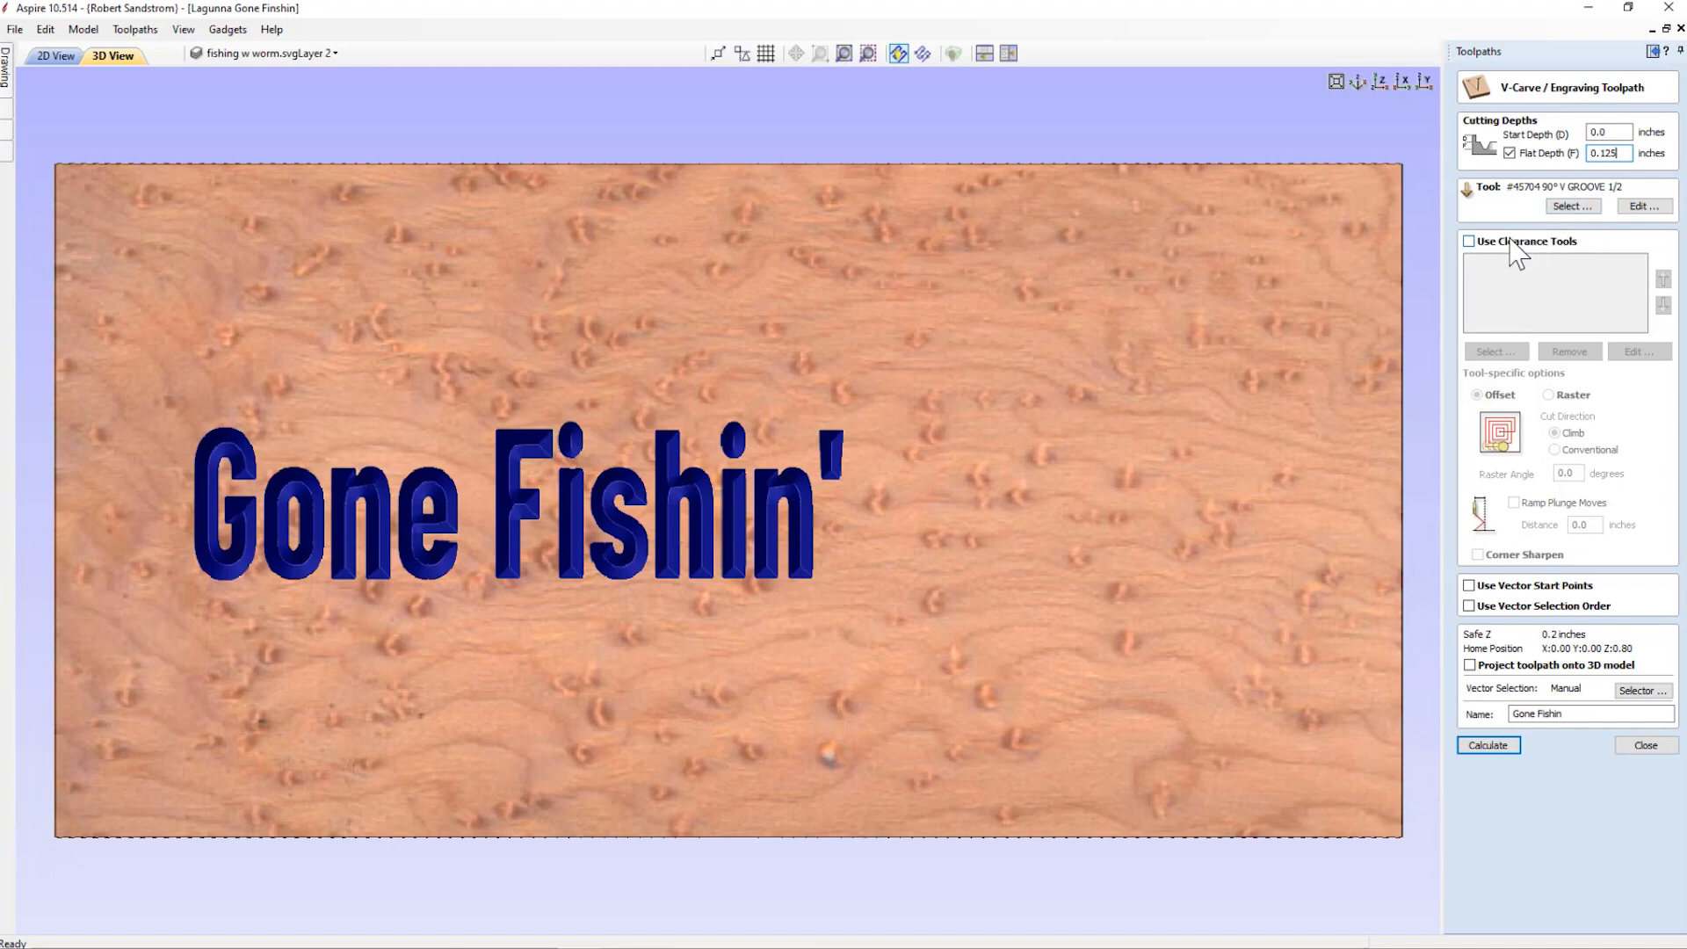
Enable clearance tools with the 1/8 EM #46225-K SC downcut spiral and recalculate the Gone Fishin toolpaths.
{"action": "left_click", "coordinate": [1469, 242]}
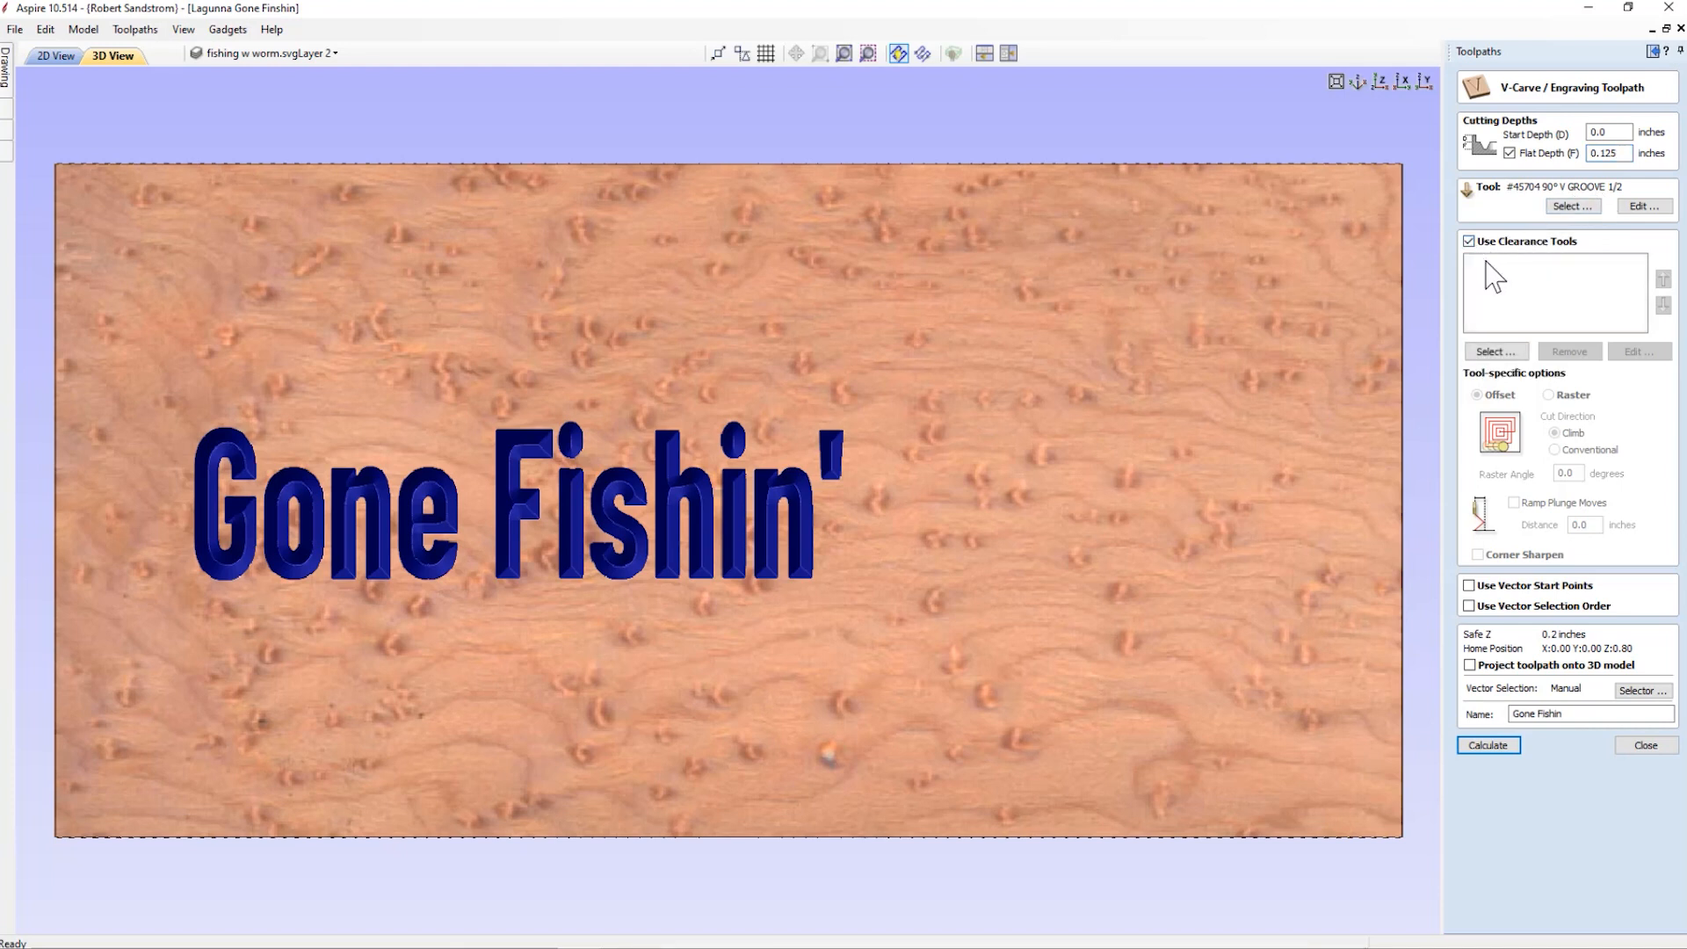
{"action": "left_click", "coordinate": [1511, 352]}
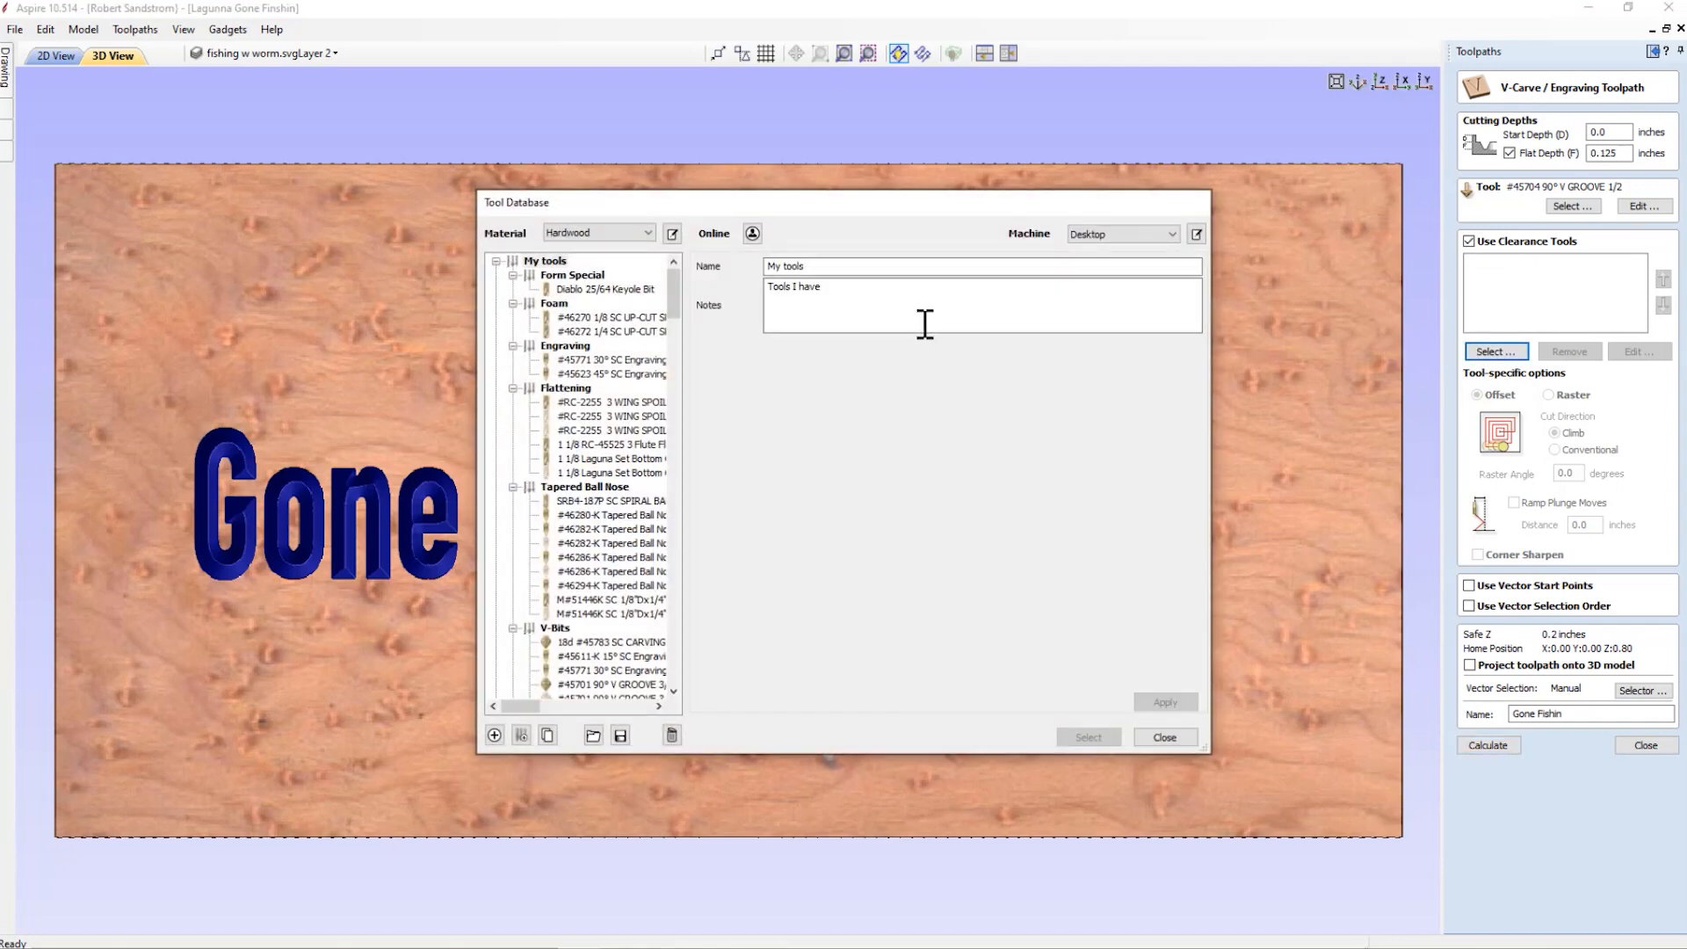
{"action": "scroll", "coordinate": [679, 318], "scroll_direction": "down", "scroll_amount": 2}
{"action": "scroll", "coordinate": [681, 325], "scroll_direction": "down", "scroll_amount": 7}
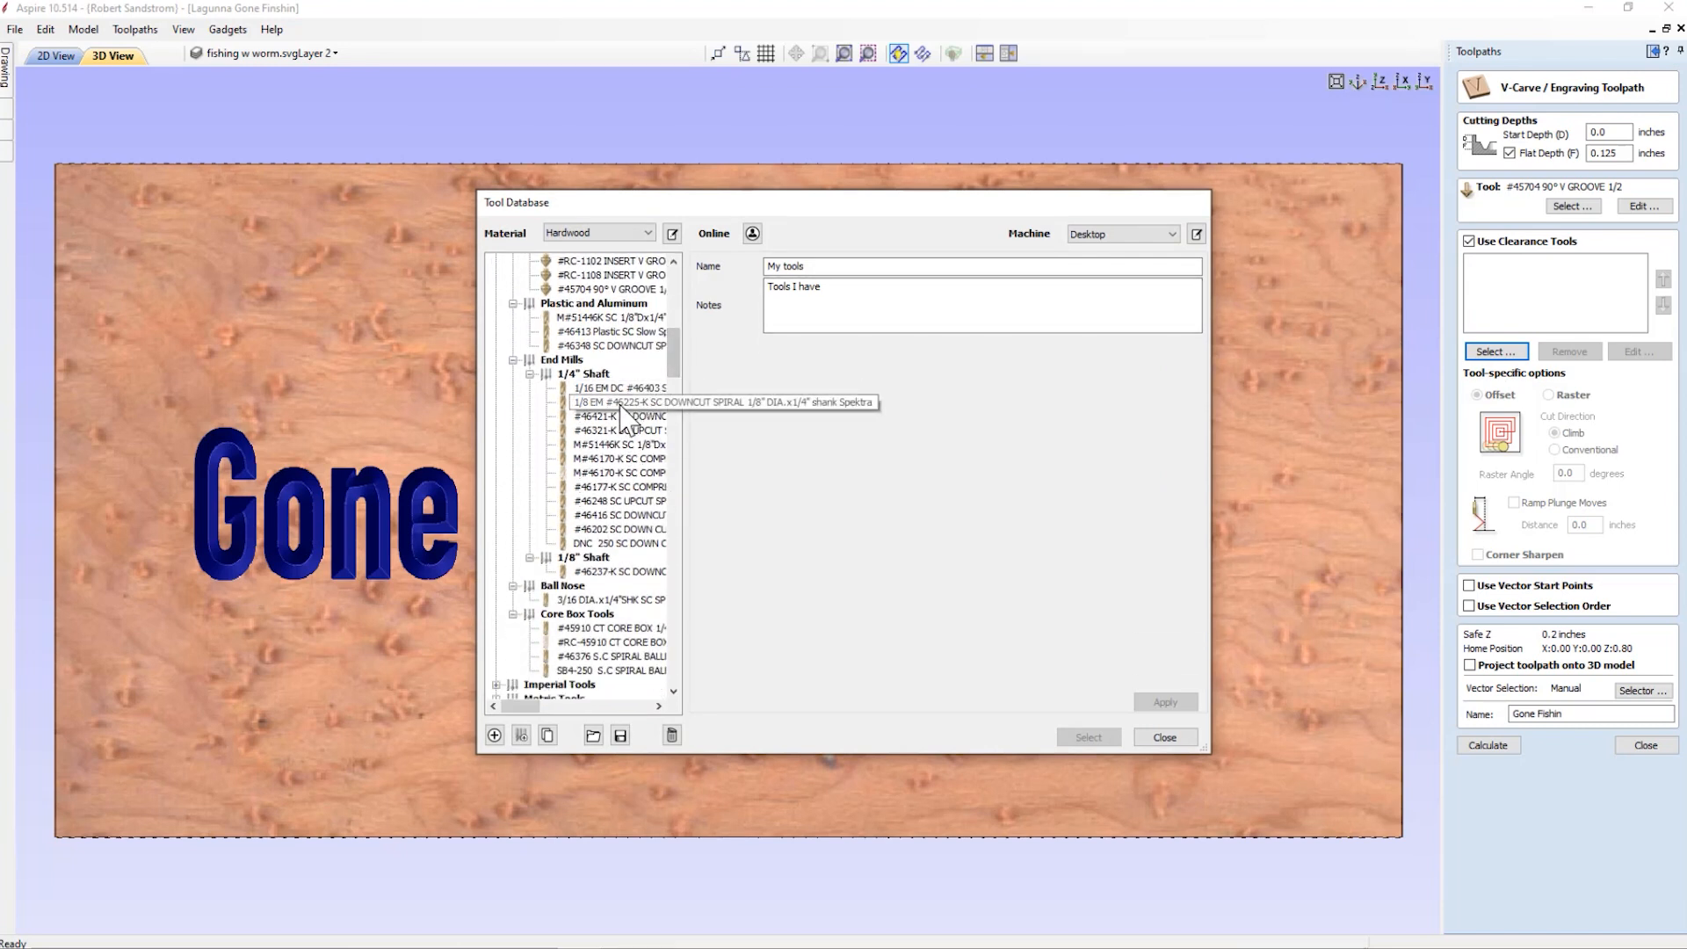
{"action": "left_click", "coordinate": [621, 405]}
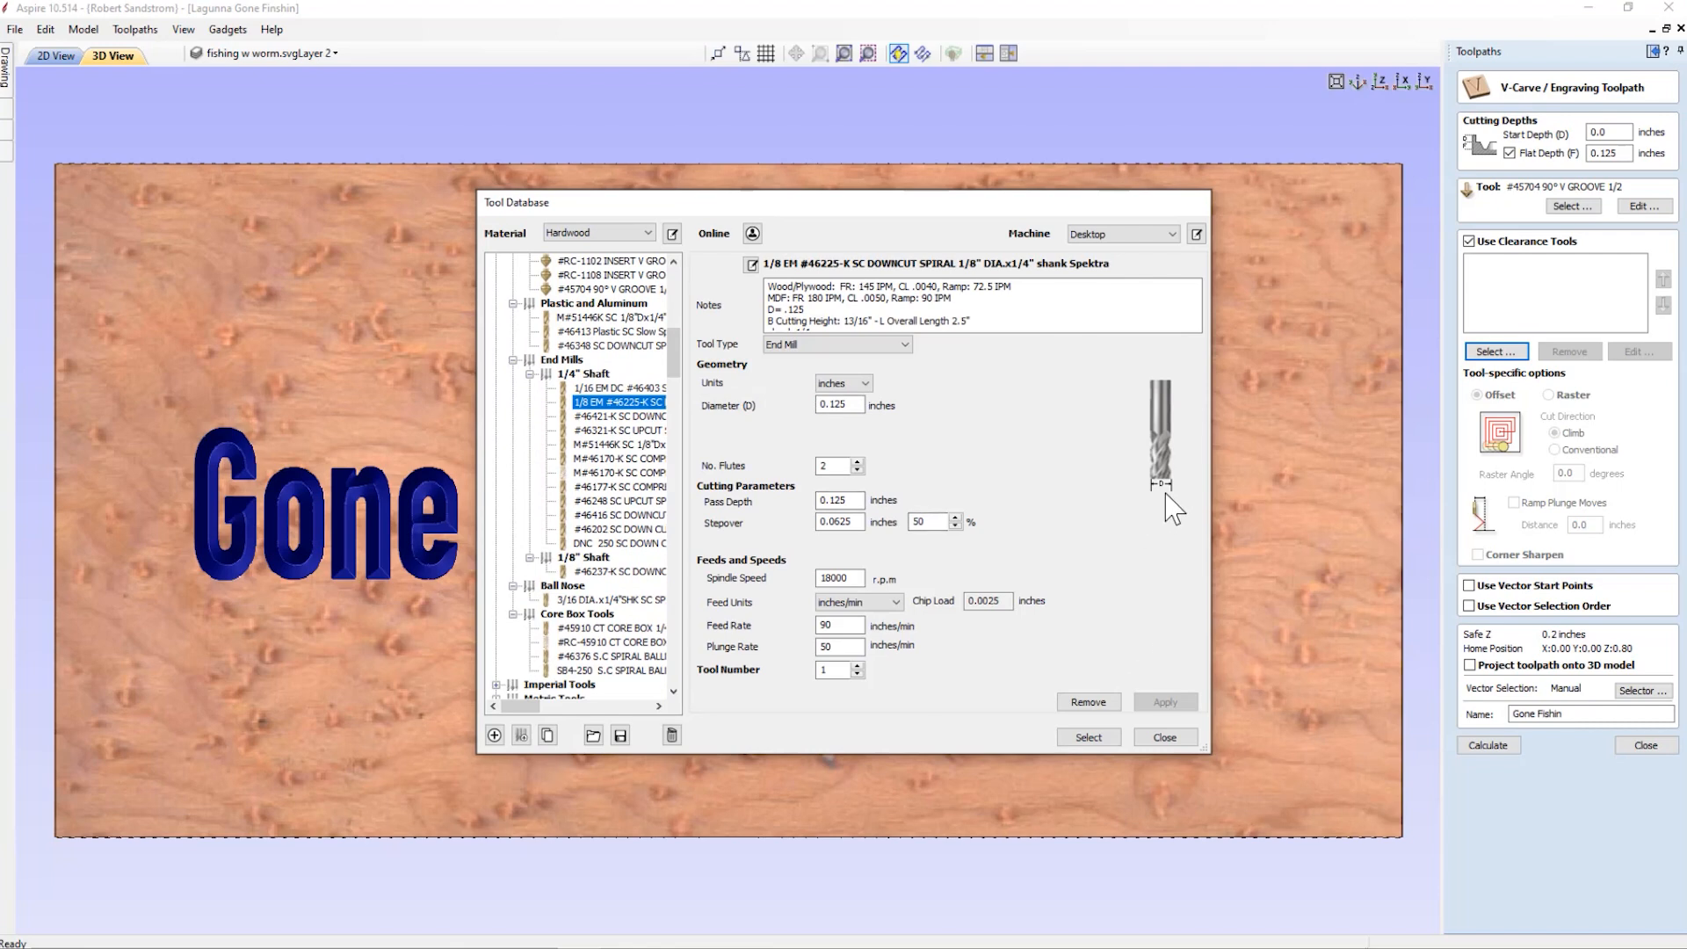
{"action": "left_click", "coordinate": [1095, 731]}
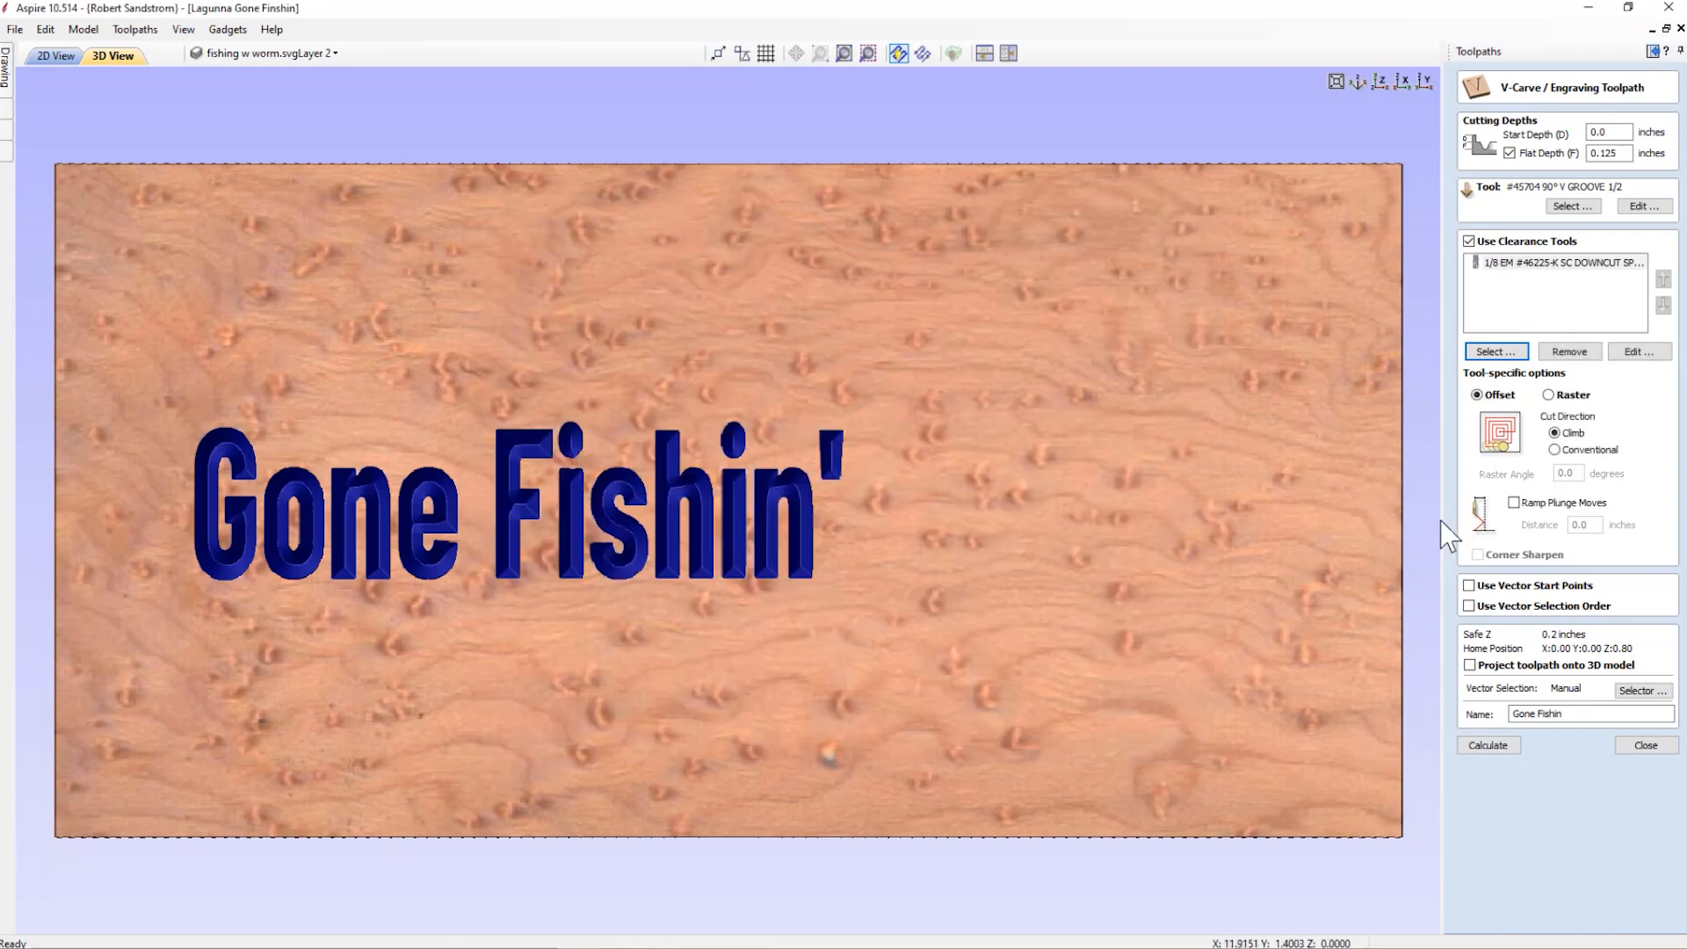
{"action": "left_click", "coordinate": [1487, 745]}
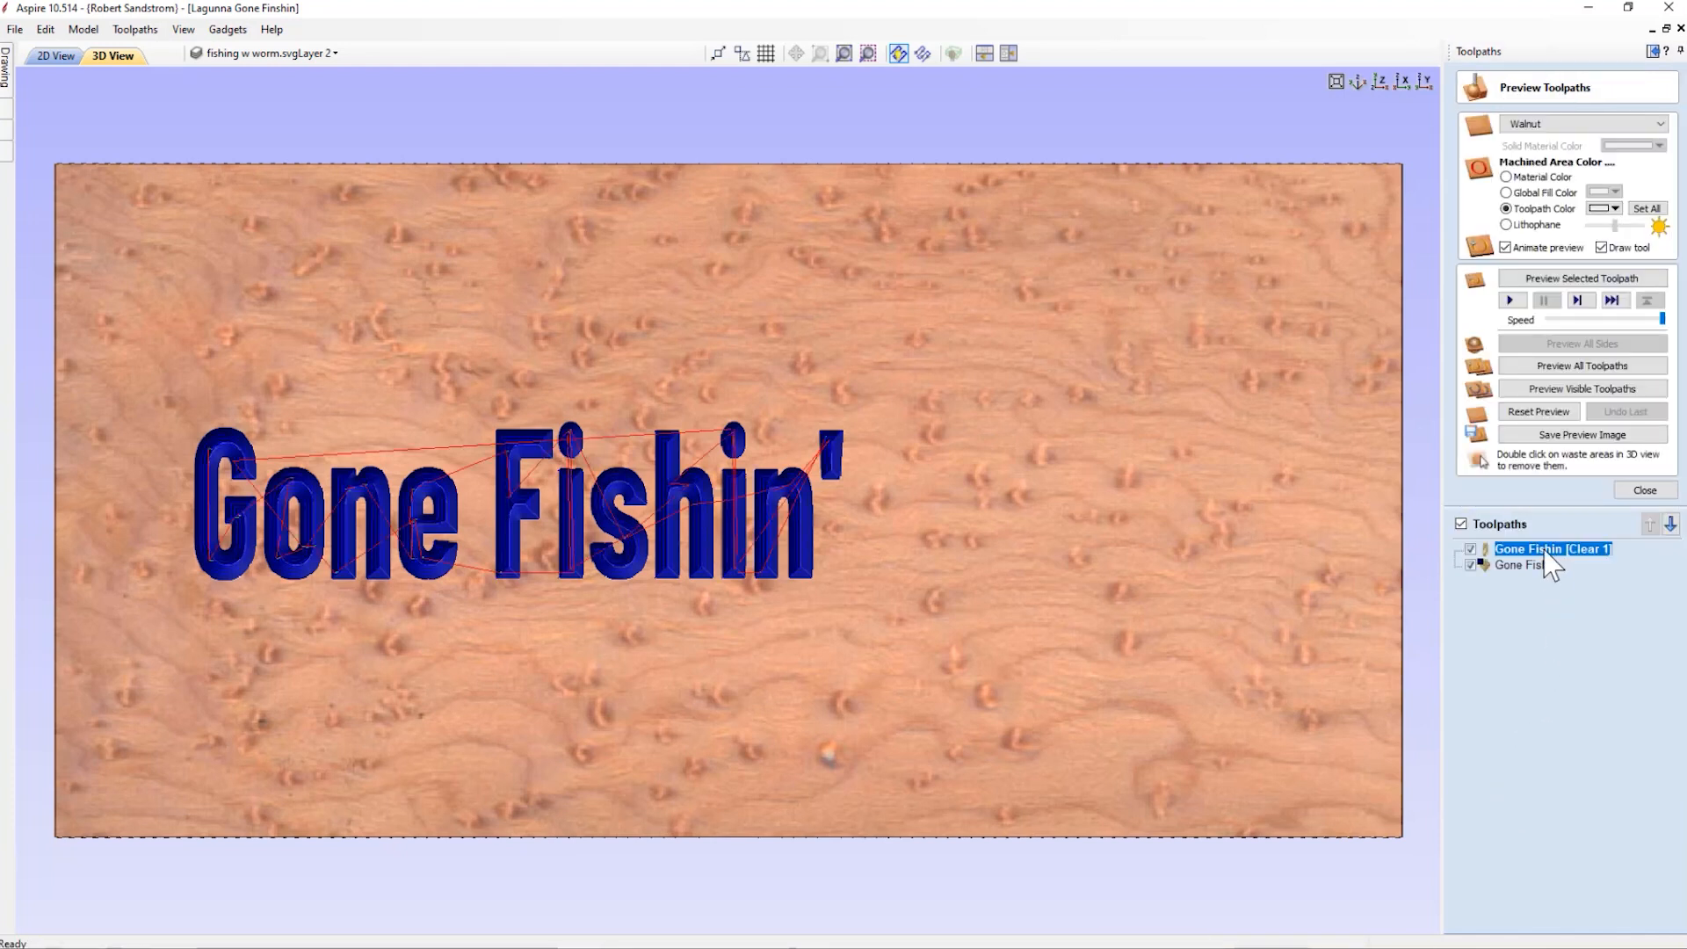
Reset the preview, simulate both visible Gone Fishin toolpaths, and examine the carved lettering at an angle.
{"action": "mouse_move", "coordinate": [1549, 563]}
{"action": "left_click", "coordinate": [1549, 415]}
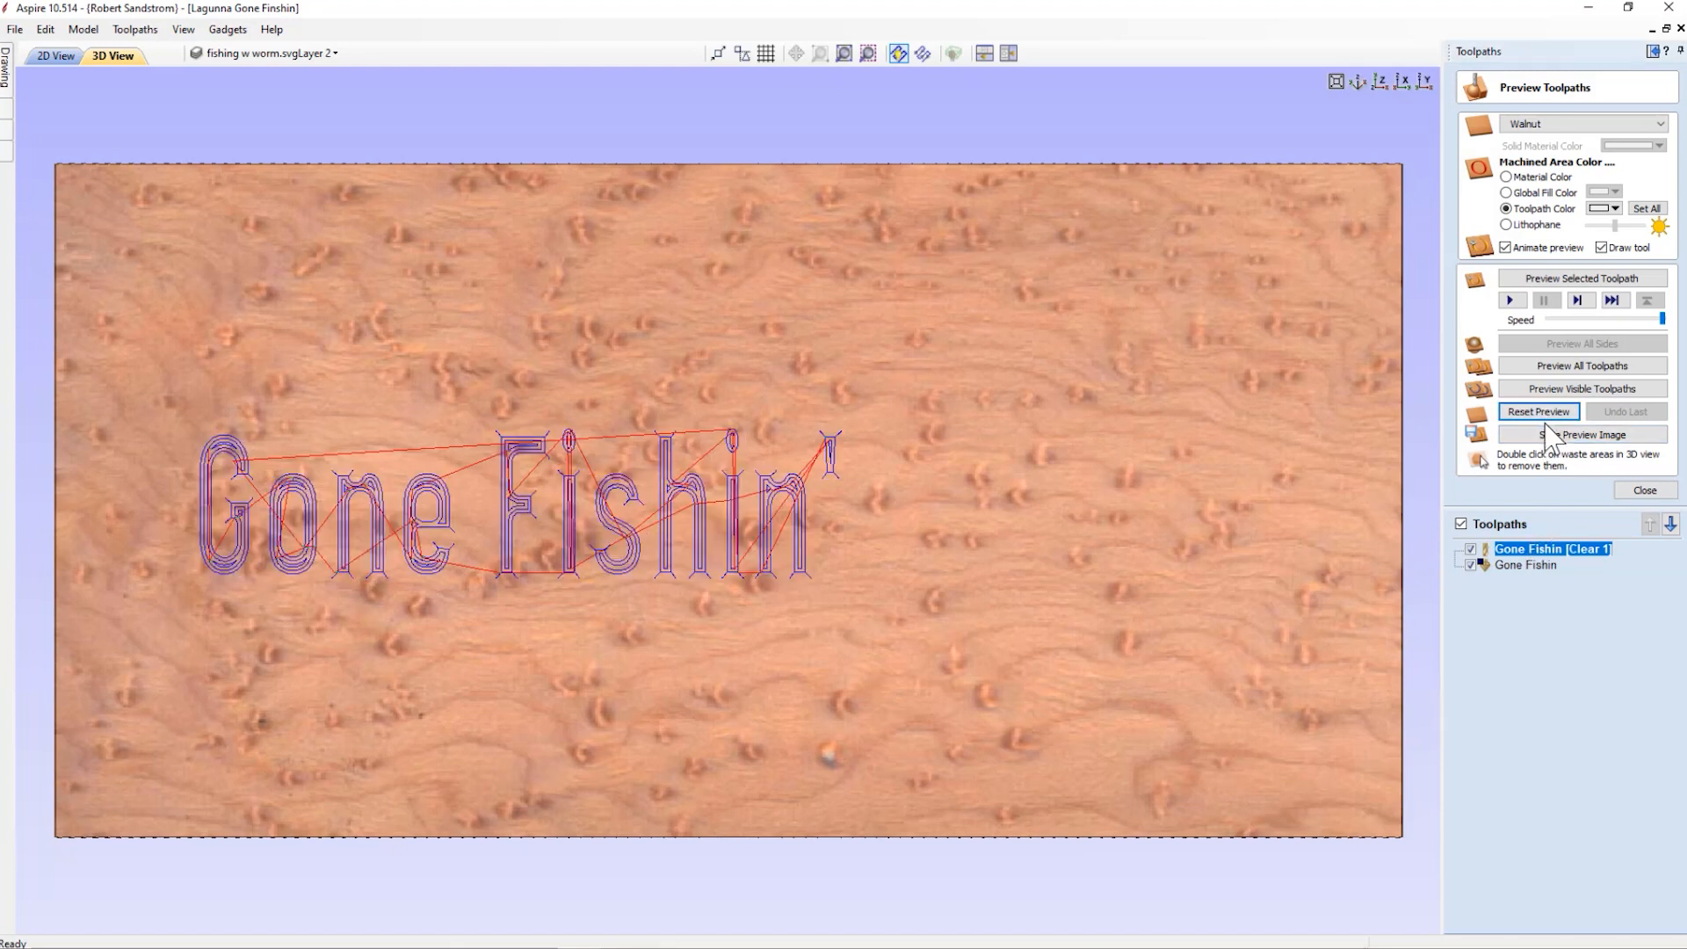
{"action": "left_click", "coordinate": [1578, 390]}
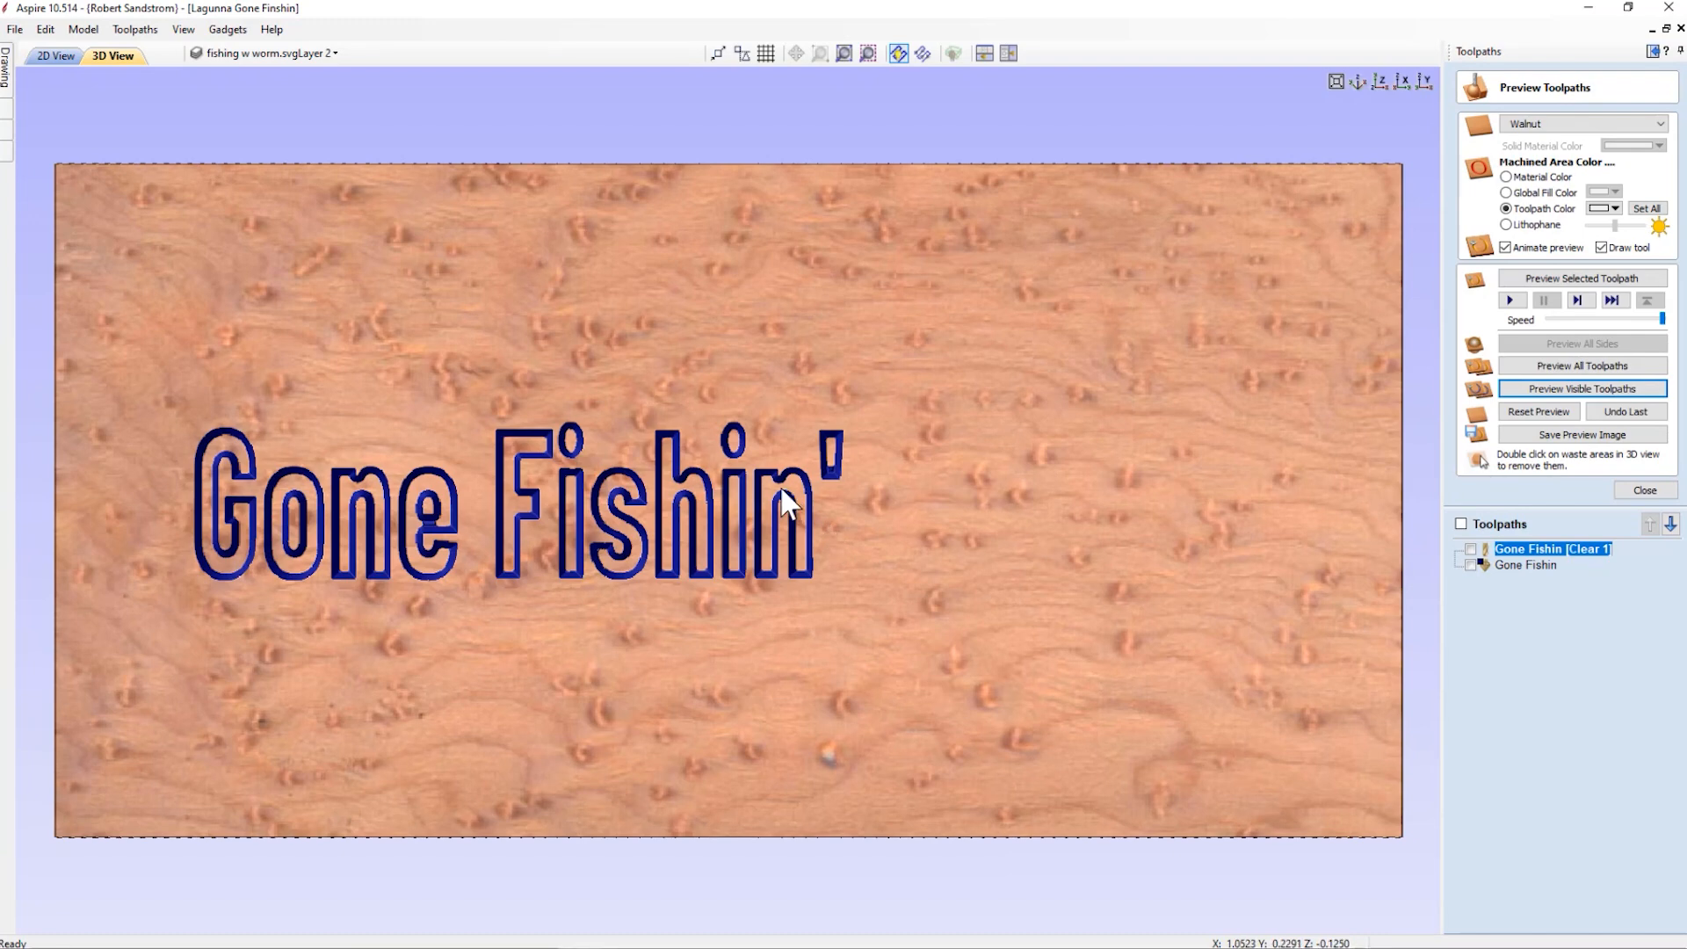
{"action": "left_click_drag", "start_coordinate": [847, 641], "coordinate": [822, 546]}
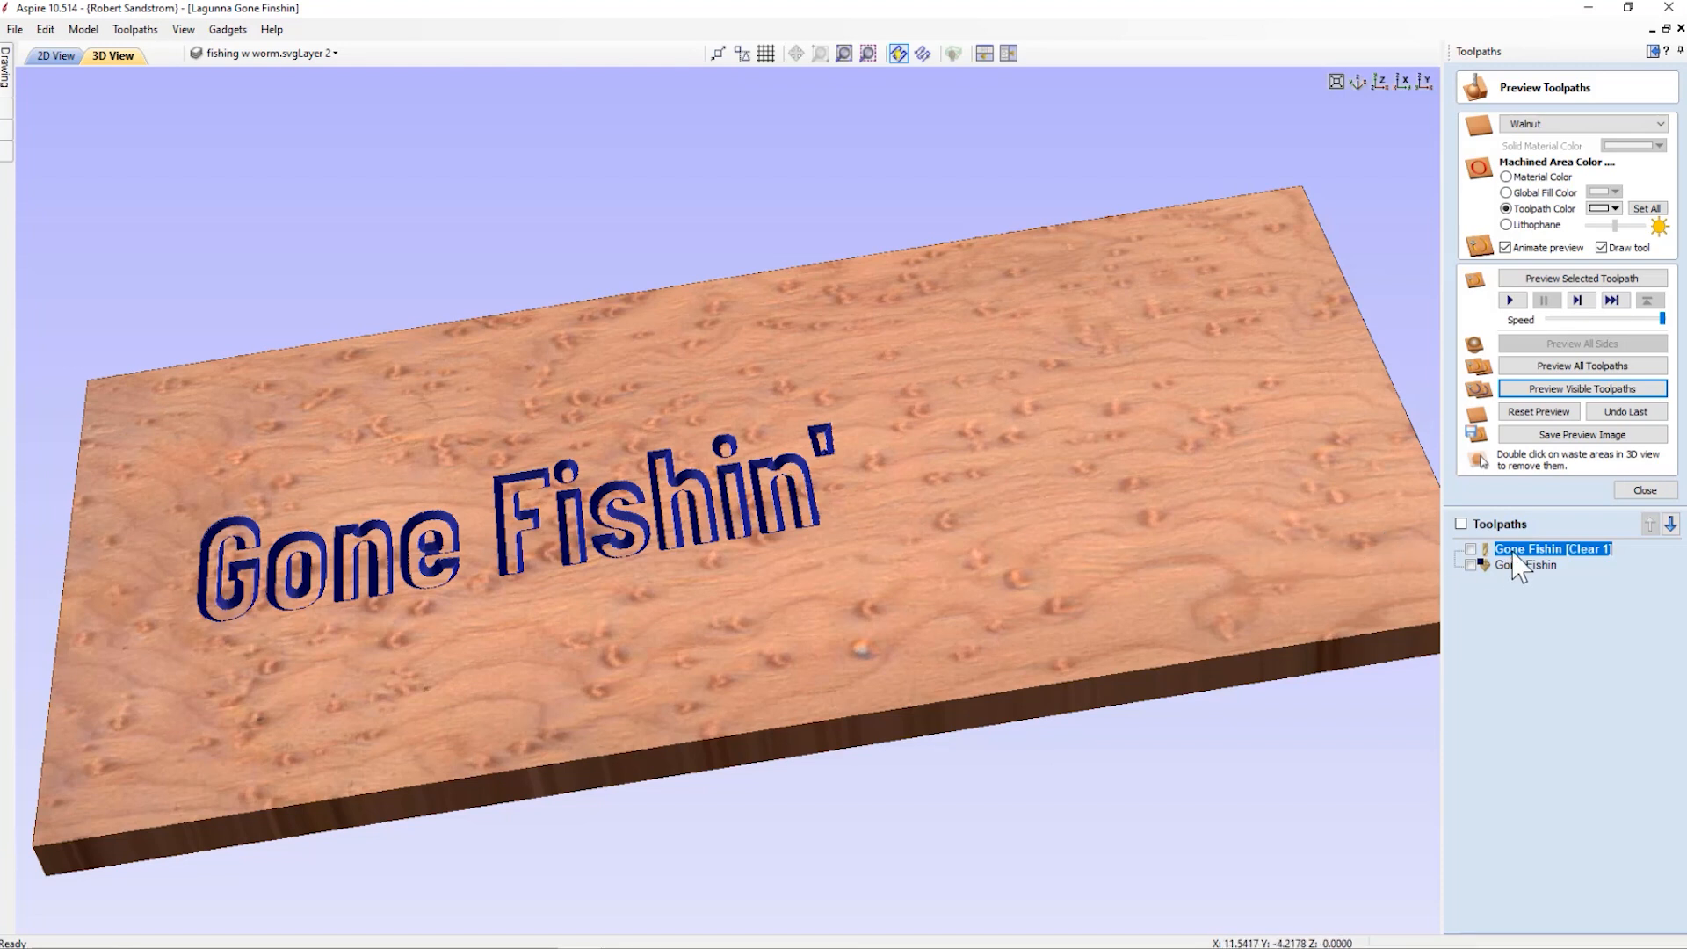
{"action": "mouse_move", "coordinate": [1515, 553]}
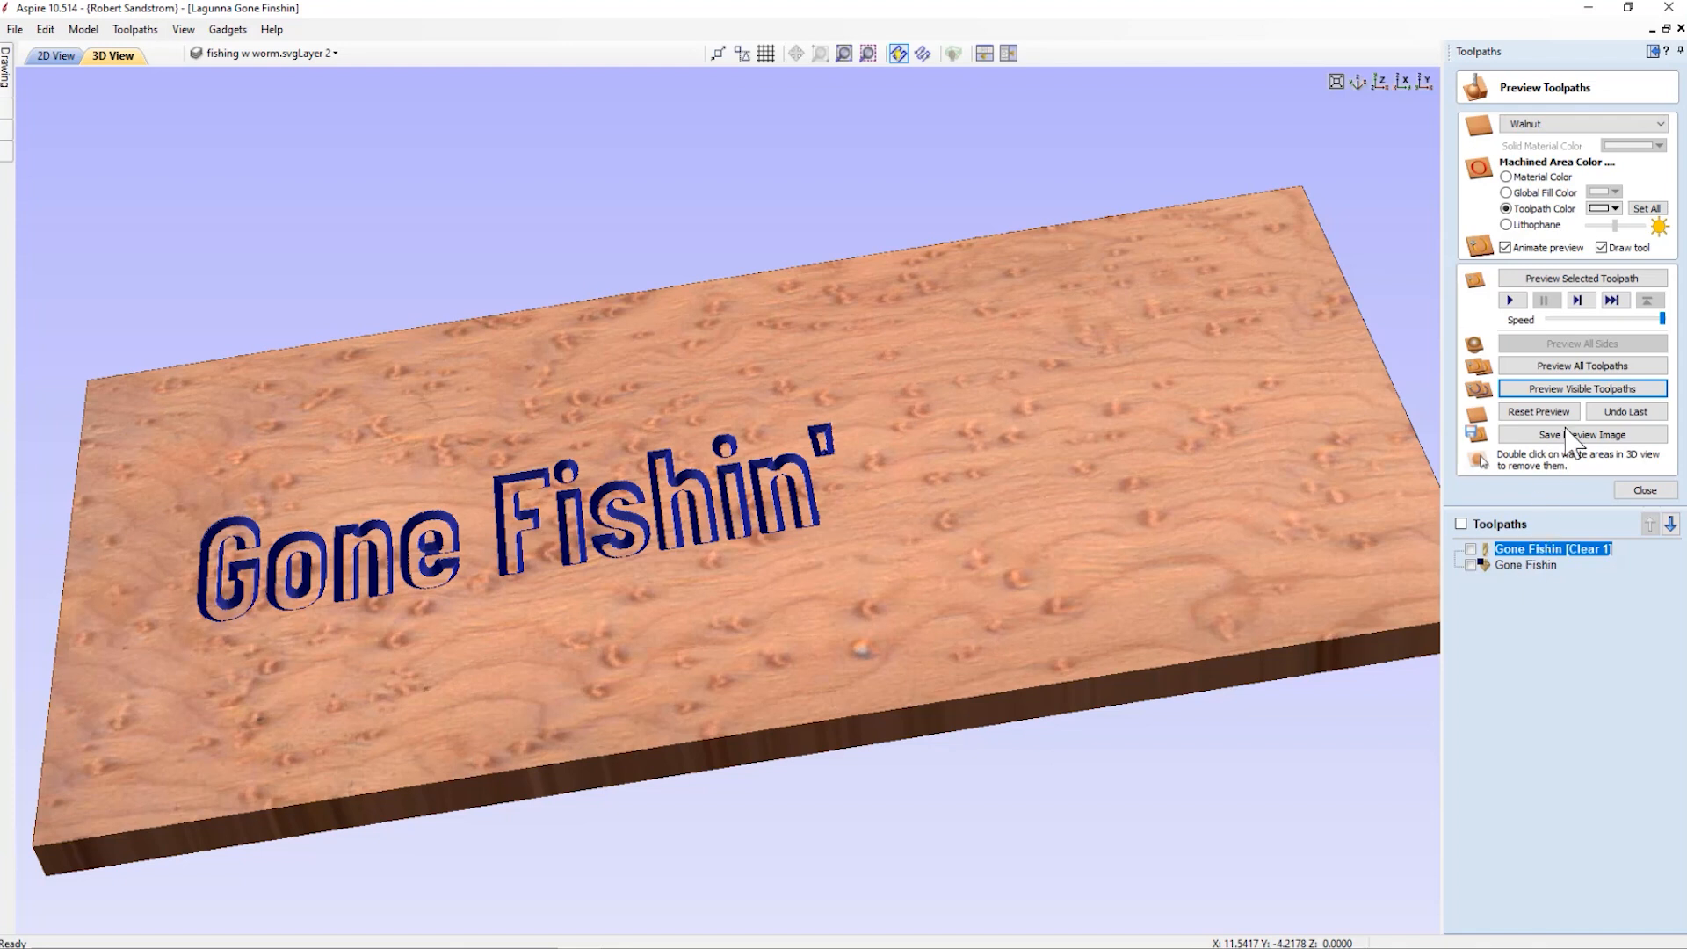
Color the Gone Fishin clearance toolpath dark blue, check the board from straight above, and finish the preview.
{"action": "left_click", "coordinate": [1603, 211]}
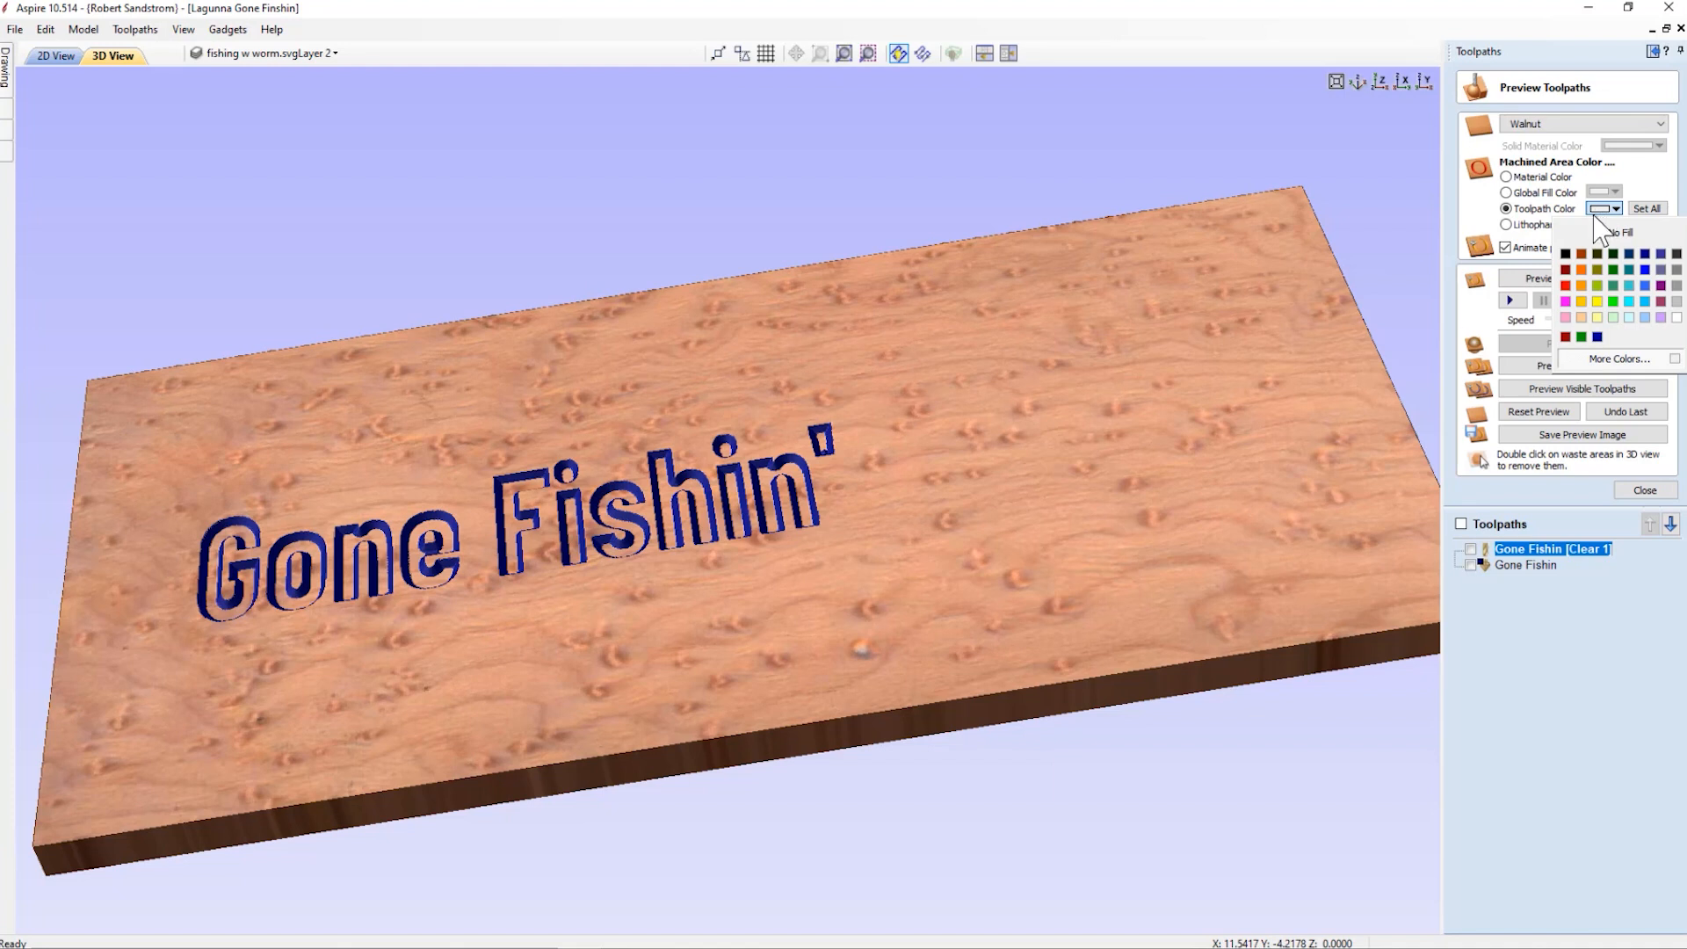
{"action": "left_click", "coordinate": [1644, 254]}
{"action": "left_click", "coordinate": [1643, 256]}
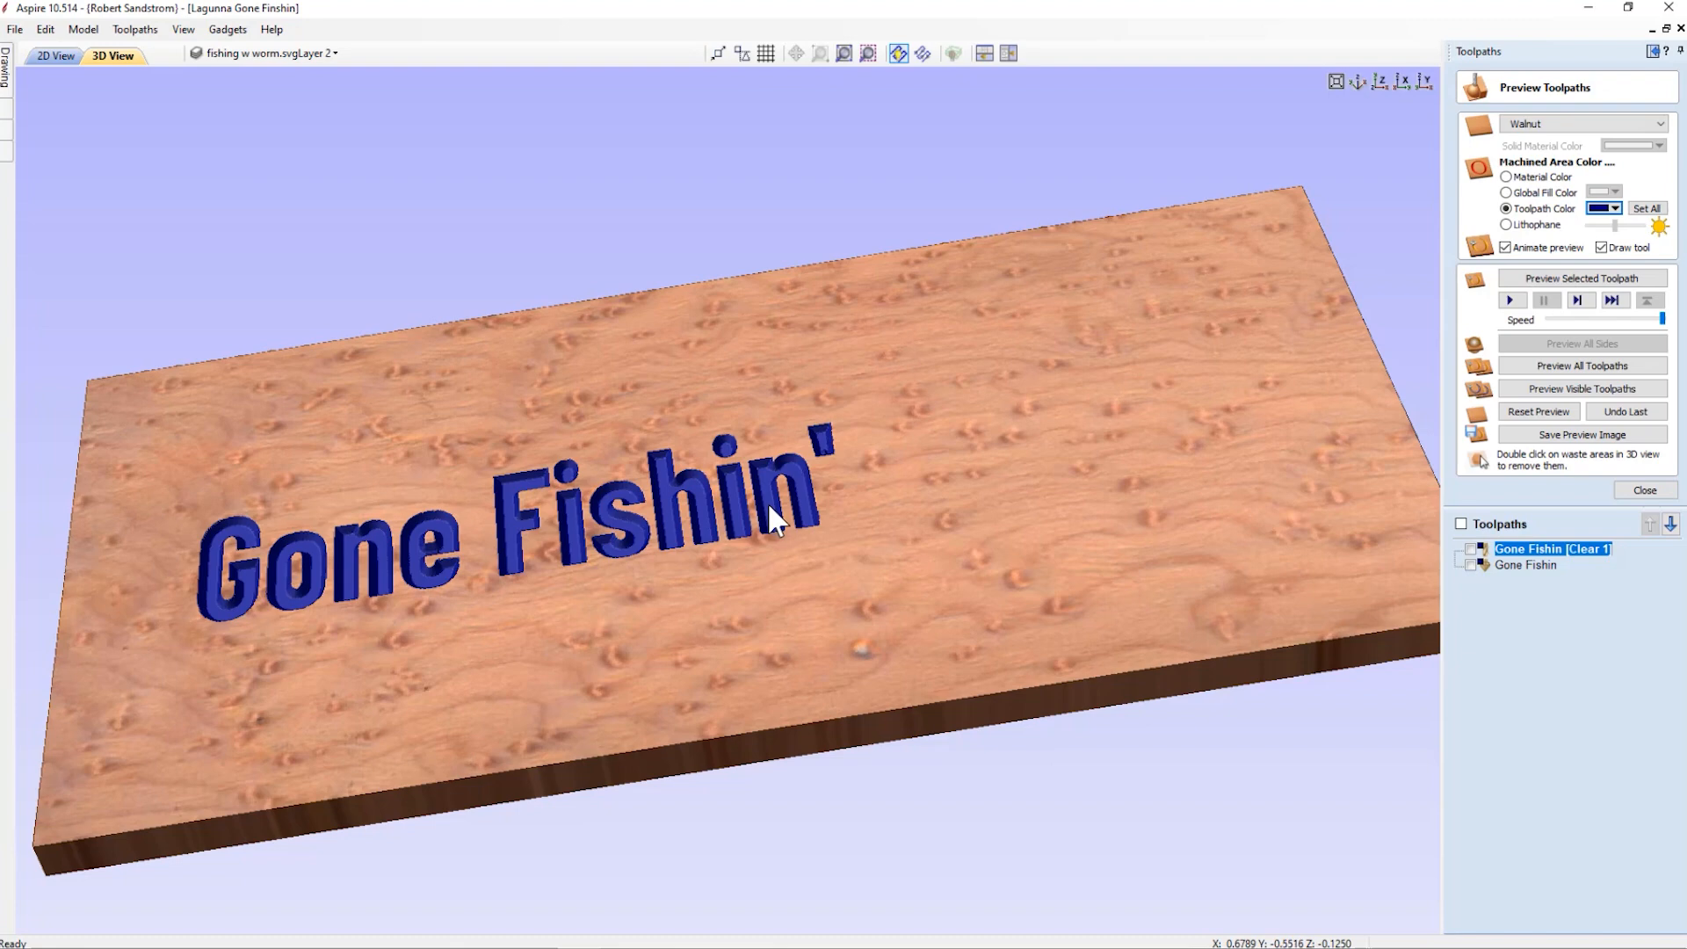
{"action": "left_click", "coordinate": [1379, 84]}
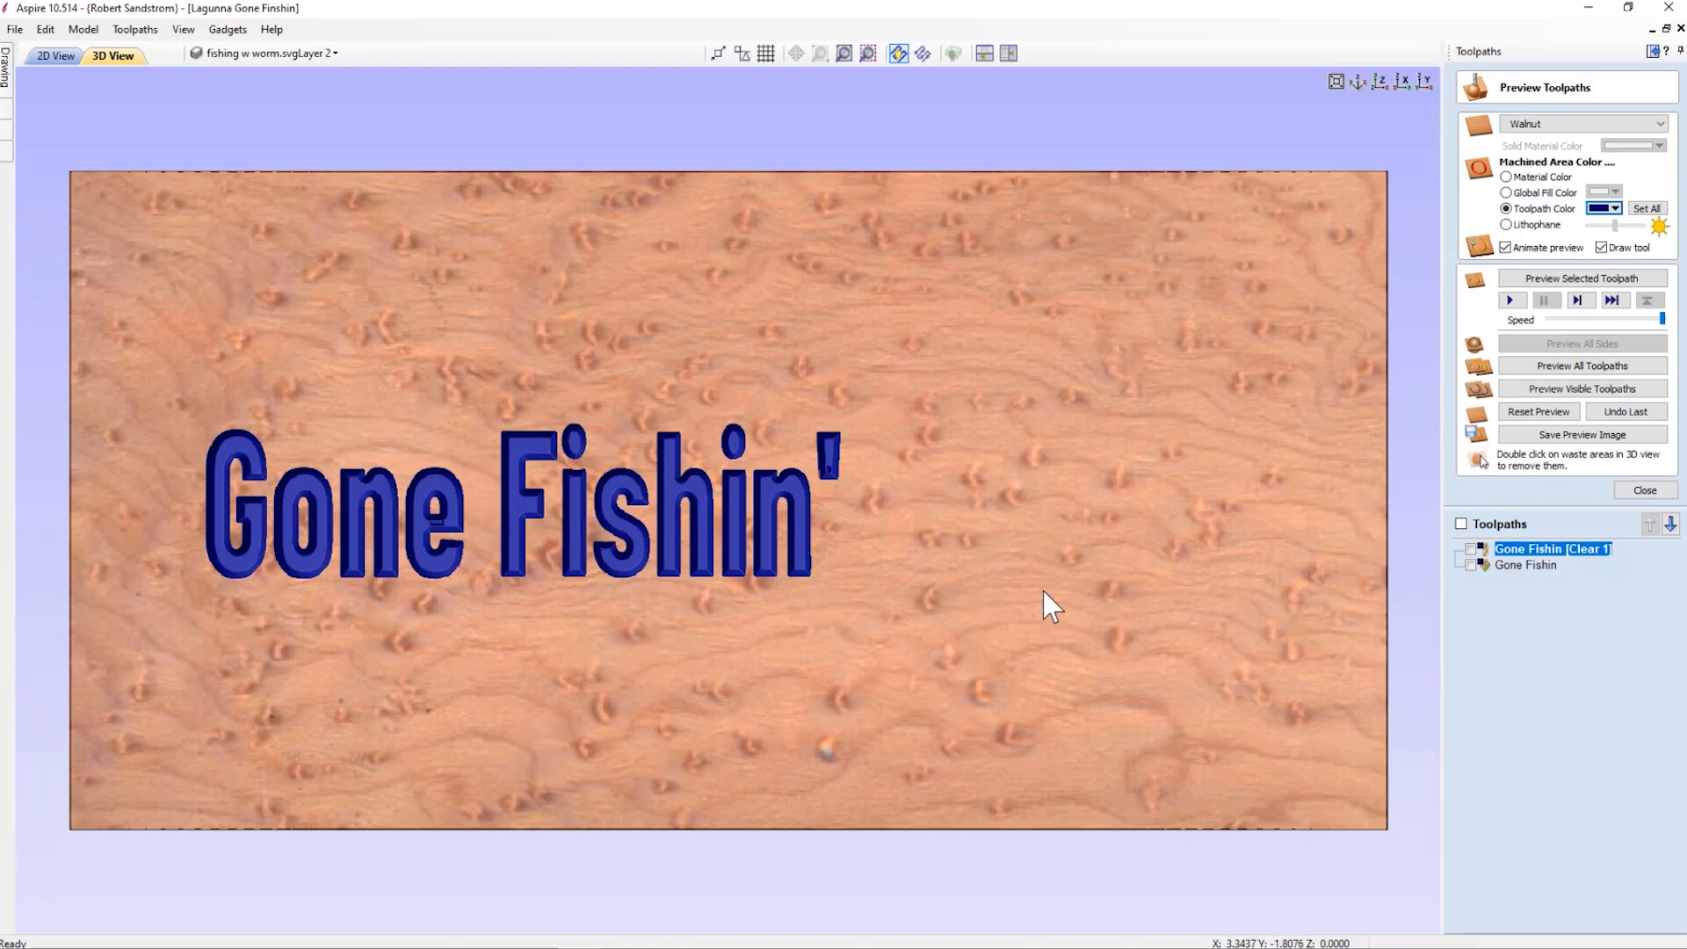
{"action": "left_click", "coordinate": [1645, 490]}
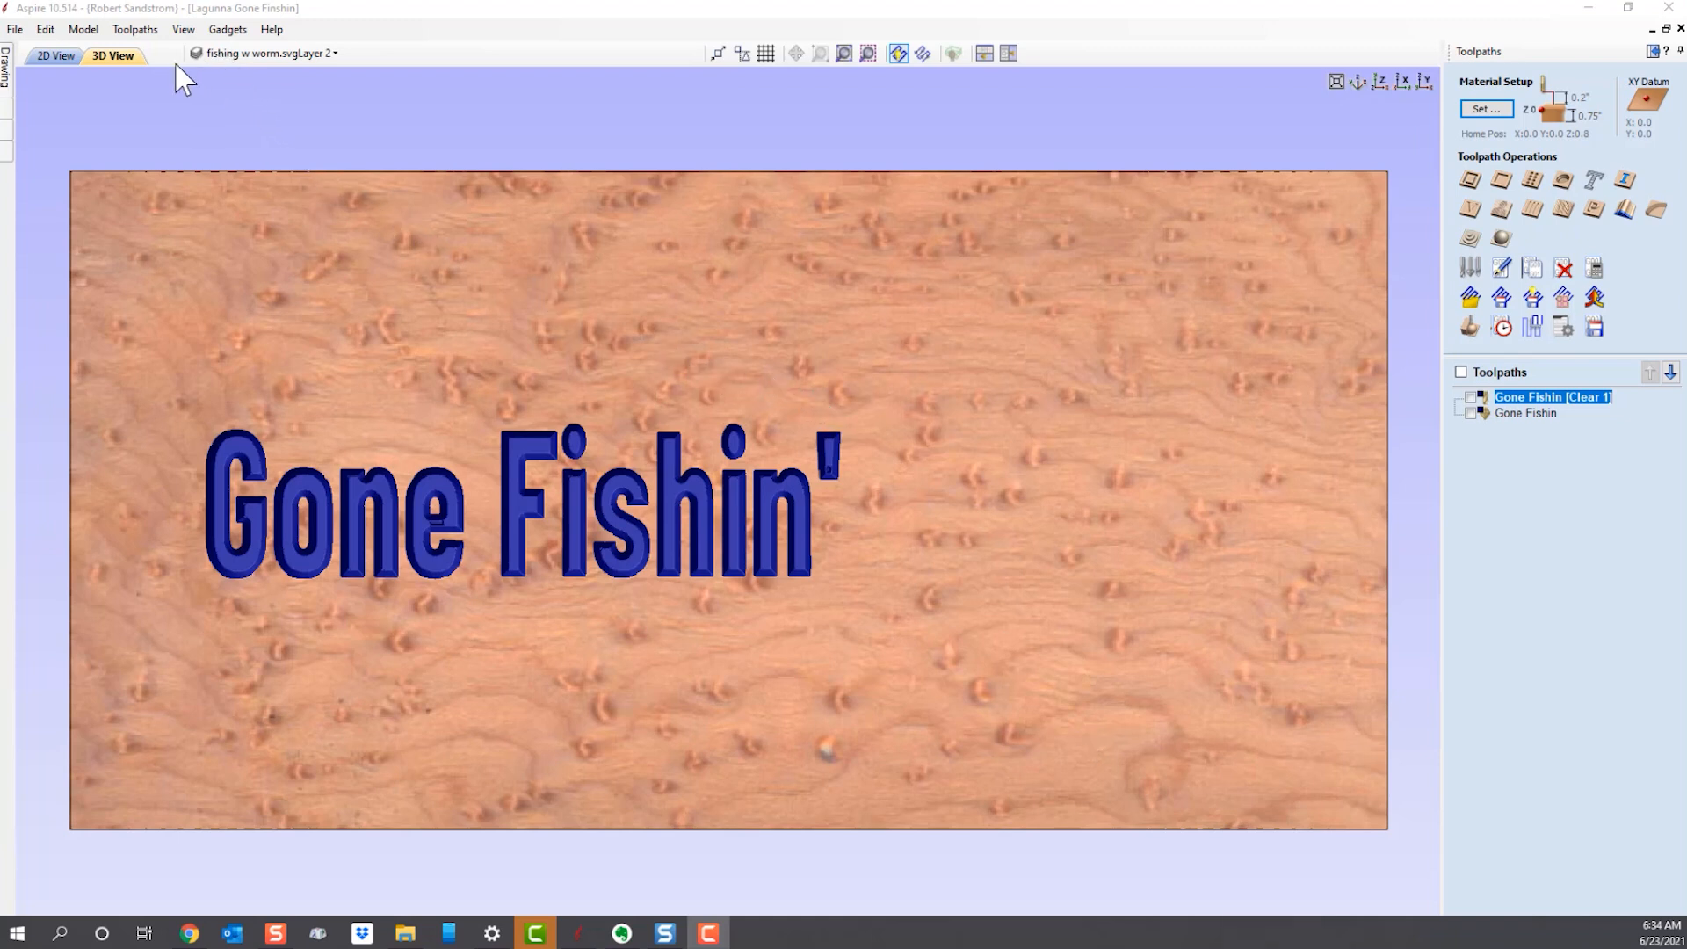
Start a new V-carve toolpath in the 2D view and select the fish, hook and fishing line vectors.
{"action": "left_click", "coordinate": [56, 56]}
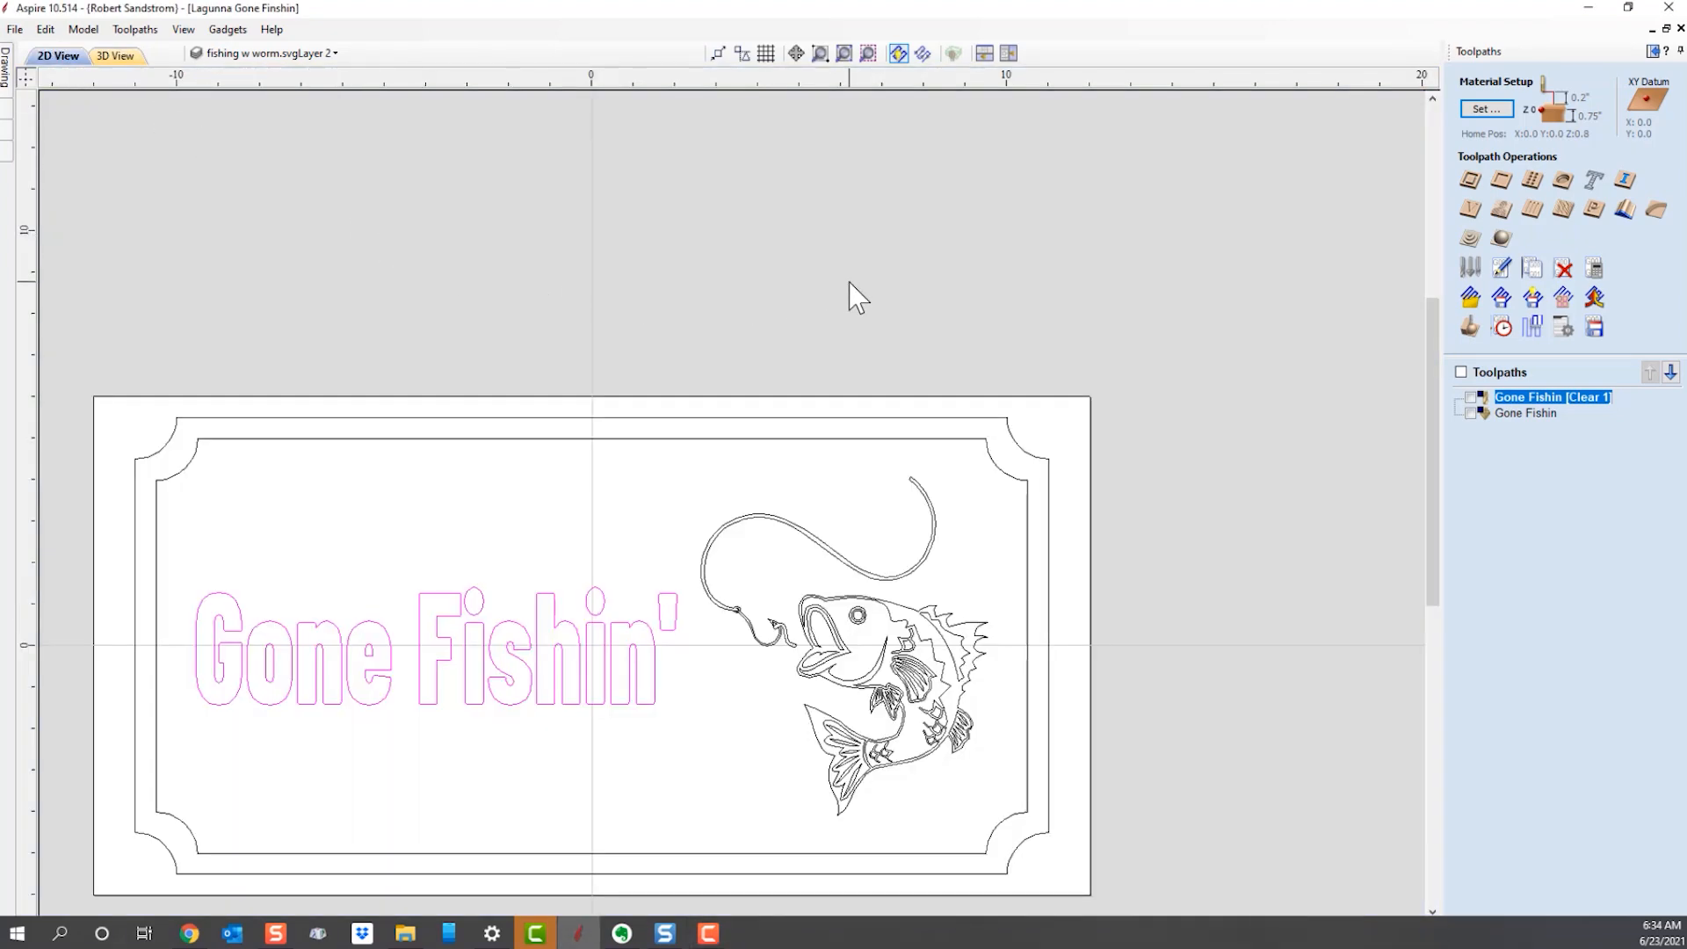
{"action": "scroll", "coordinate": [756, 519], "scroll_direction": "up", "scroll_amount": 1}
{"action": "middle_click_drag", "start_coordinate": [757, 520], "coordinate": [838, 242]}
{"action": "left_click", "coordinate": [821, 570]}
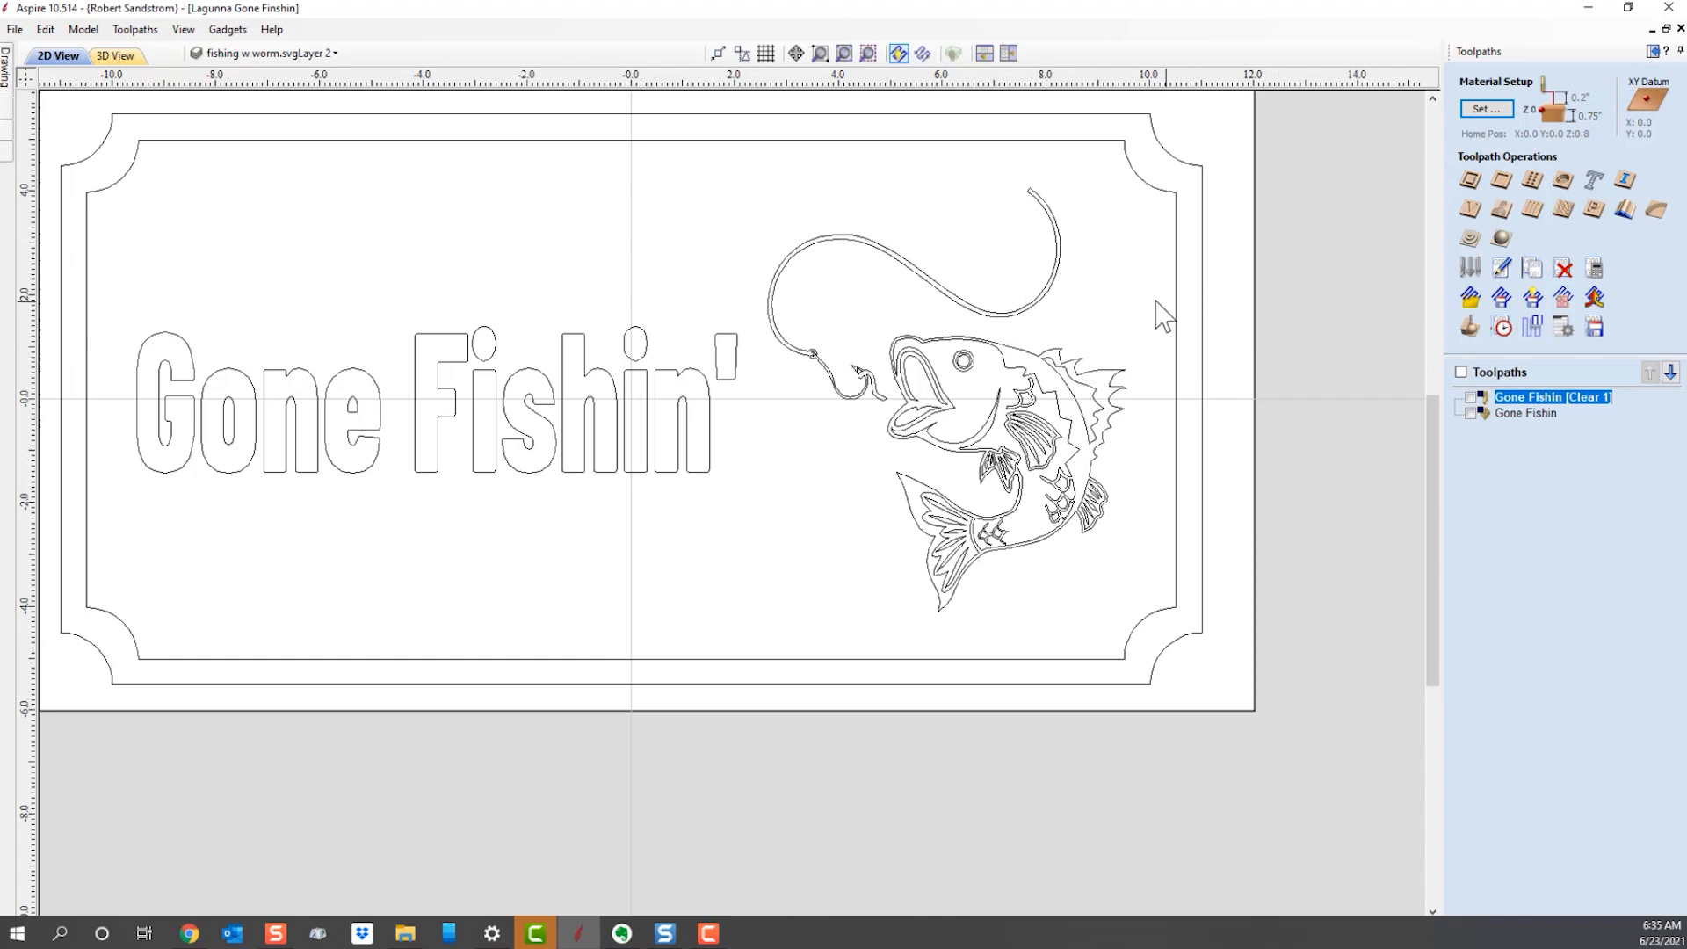
{"action": "left_click", "coordinate": [1470, 209]}
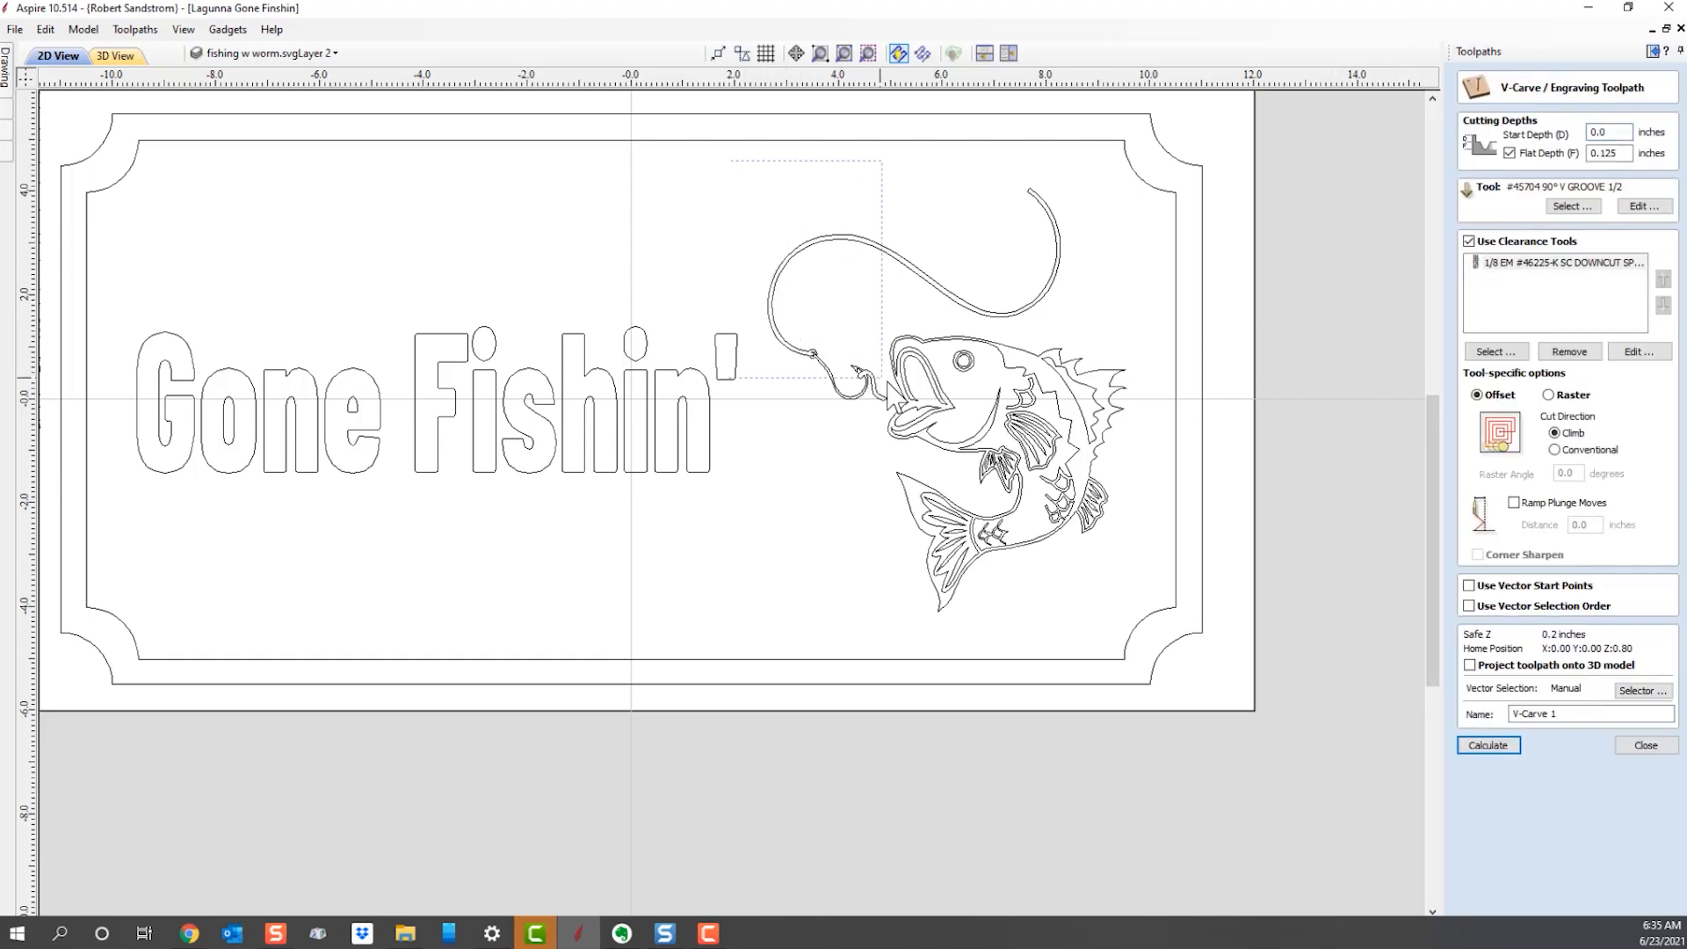
{"action": "left_click_drag", "start_coordinate": [988, 450], "coordinate": [1162, 644]}
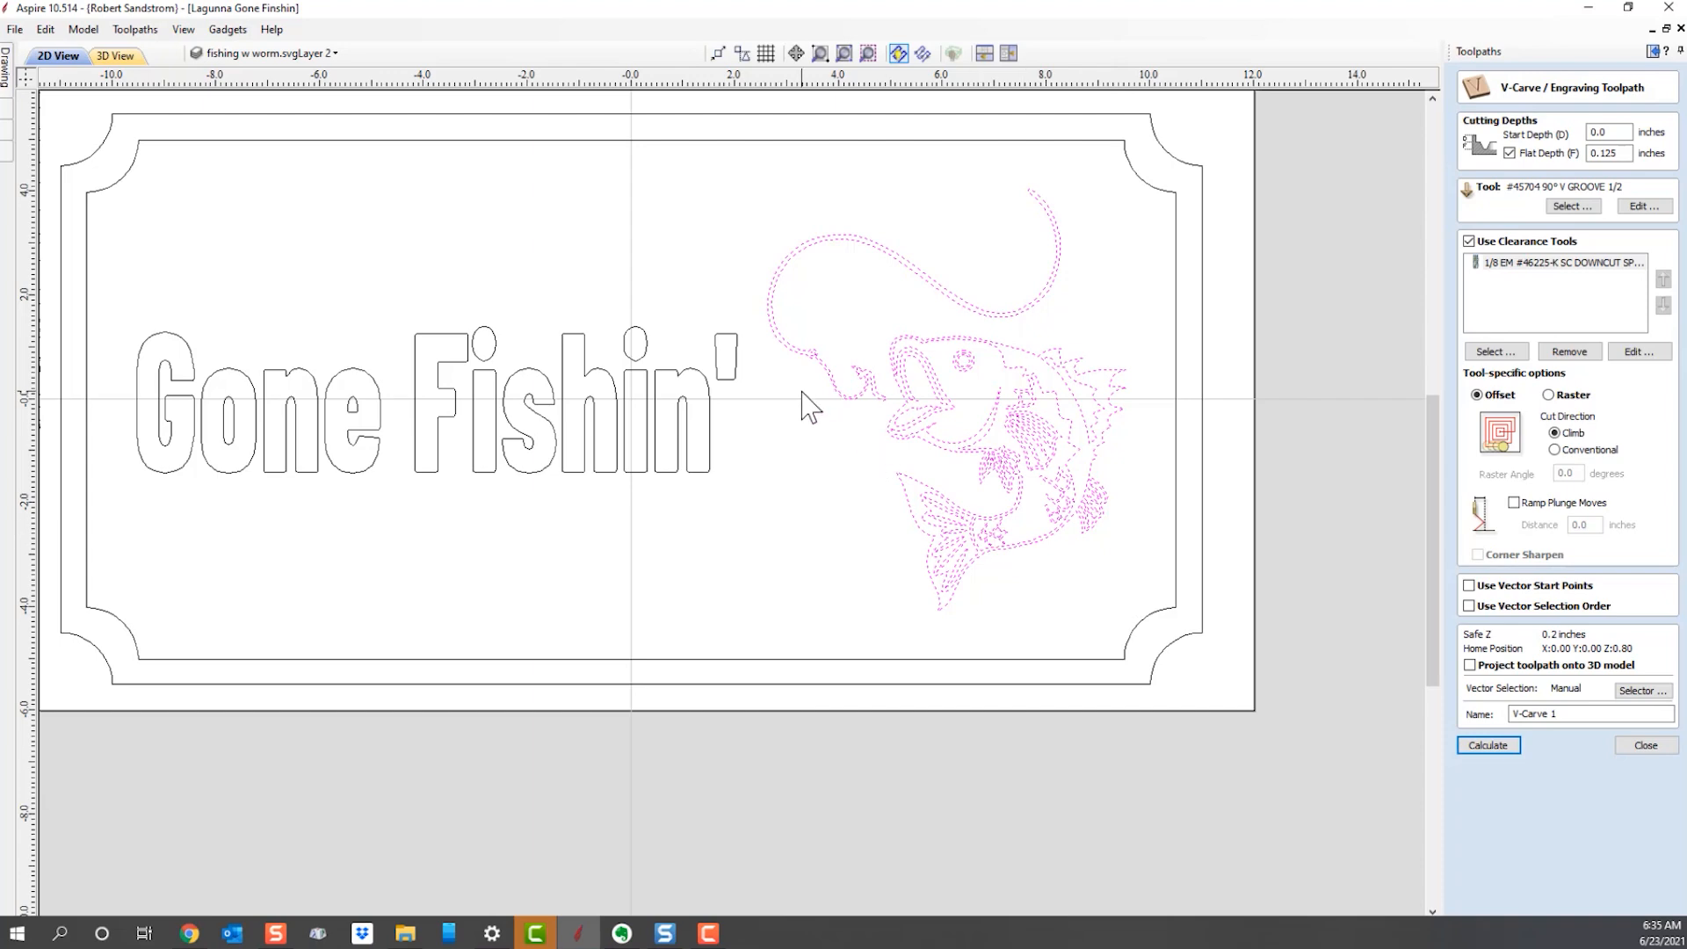
{"action": "scroll", "coordinate": [878, 458], "scroll_direction": "up", "scroll_amount": 1}
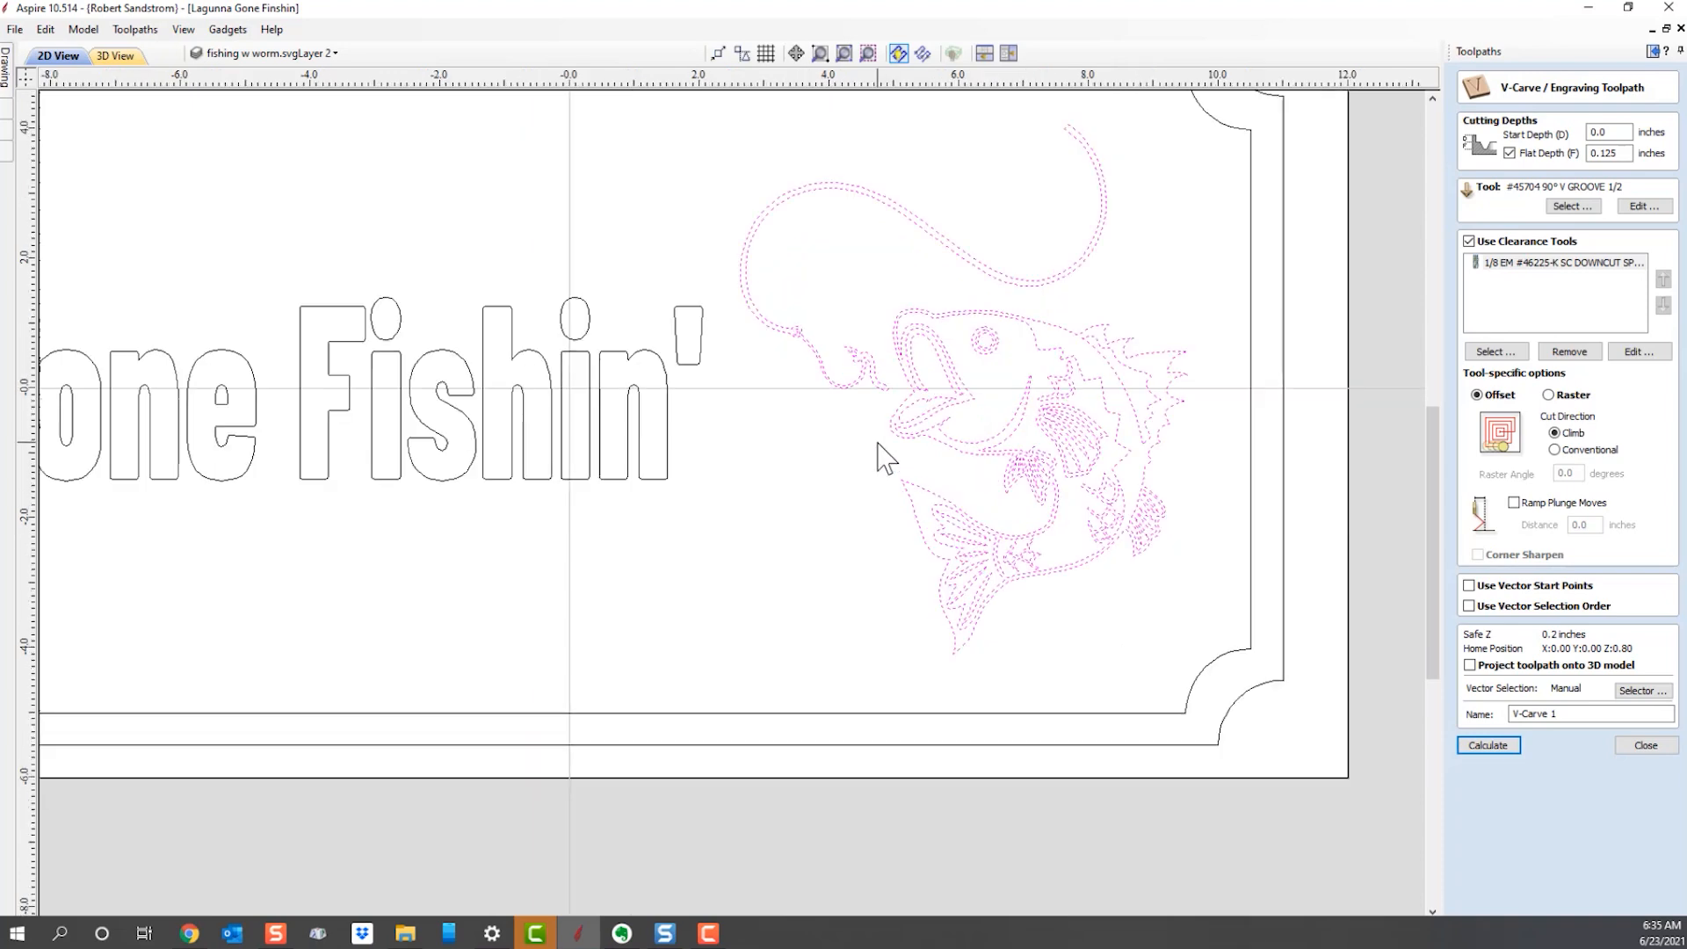
{"action": "scroll", "coordinate": [879, 458], "scroll_direction": "up", "scroll_amount": 1}
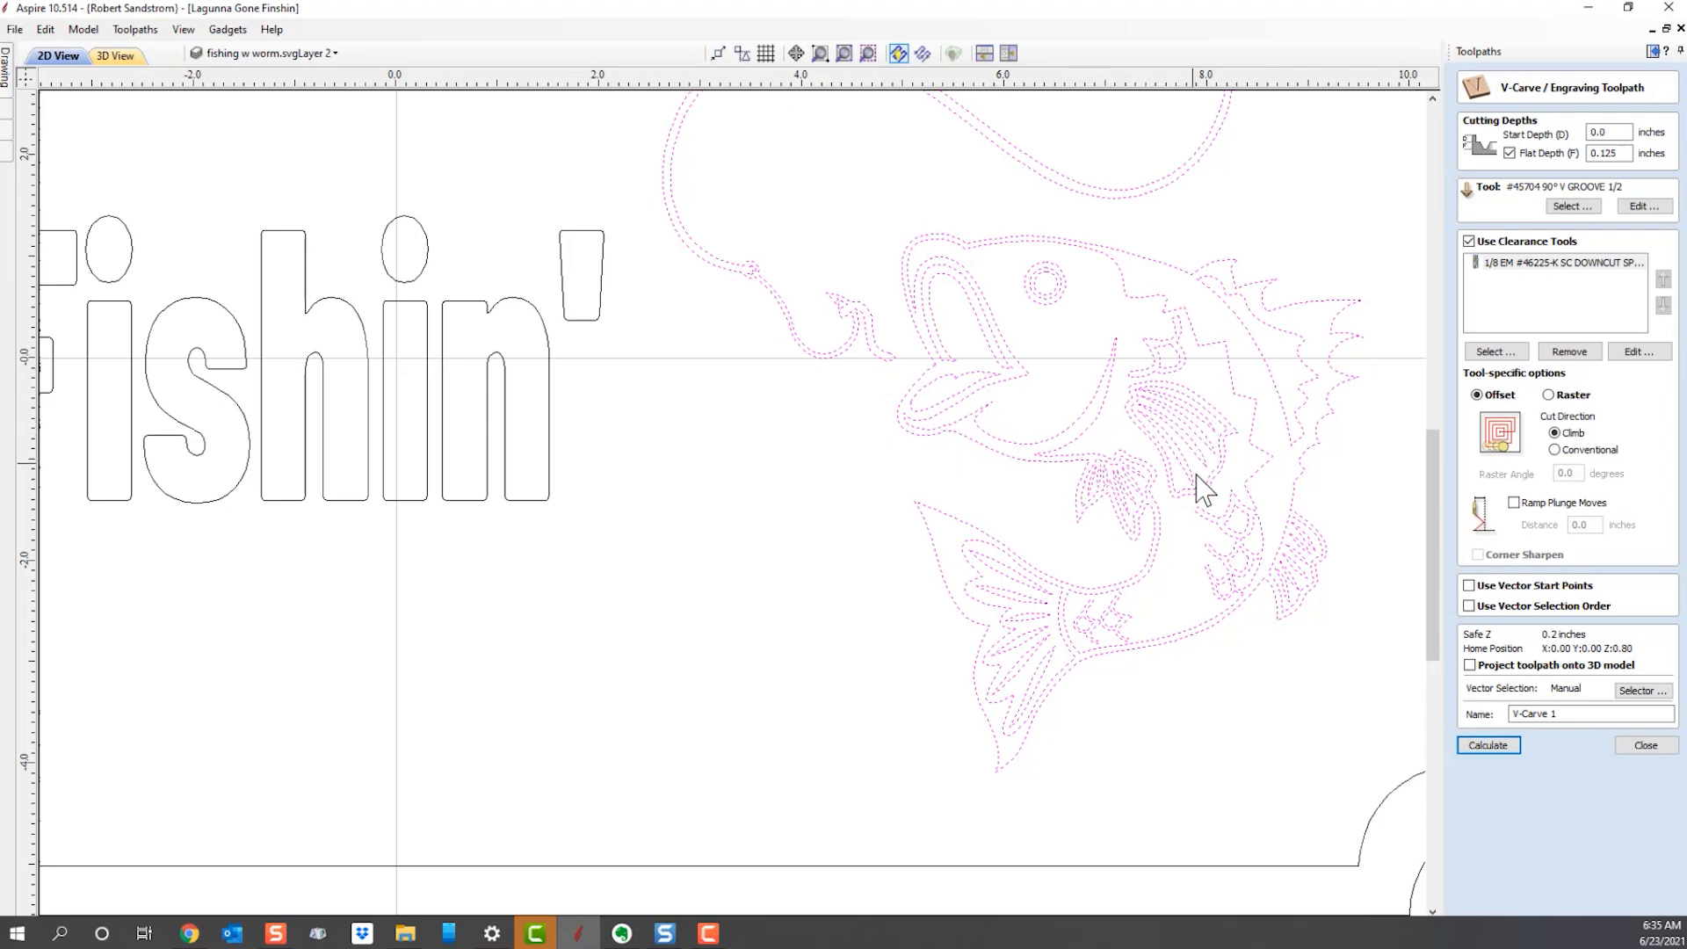
{"action": "scroll", "coordinate": [757, 529], "scroll_direction": "down", "scroll_amount": 2}
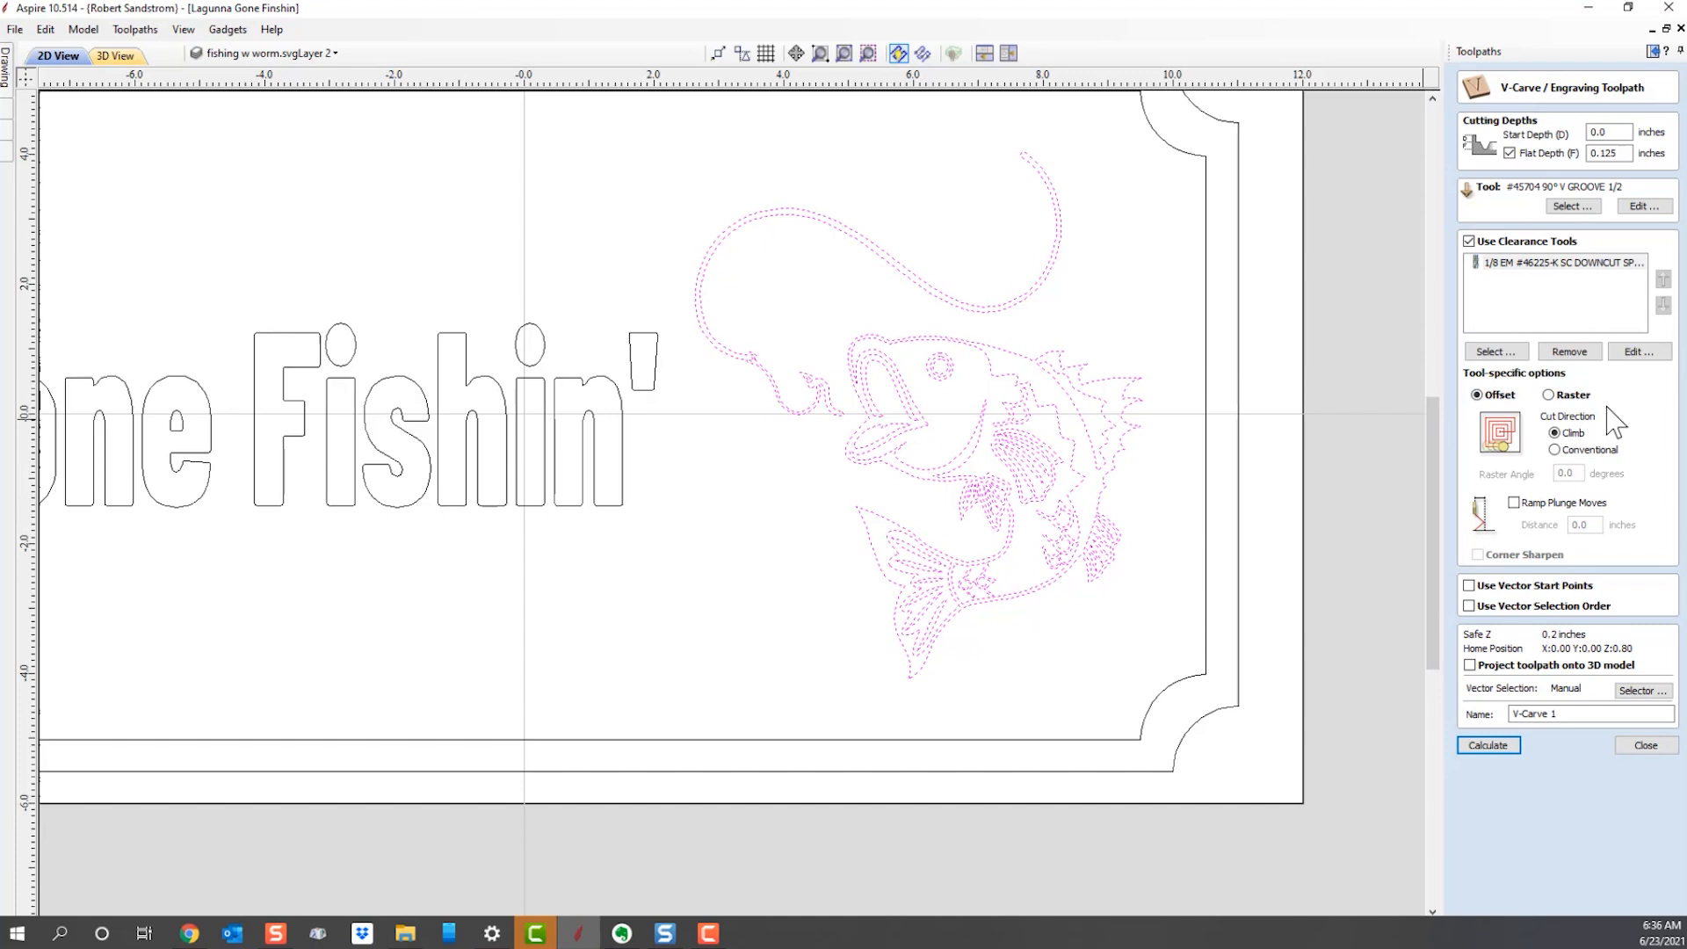
Turn off the clearance tools, name the V-carve toolpath Fish, and calculate it.
{"action": "left_click", "coordinate": [1469, 242]}
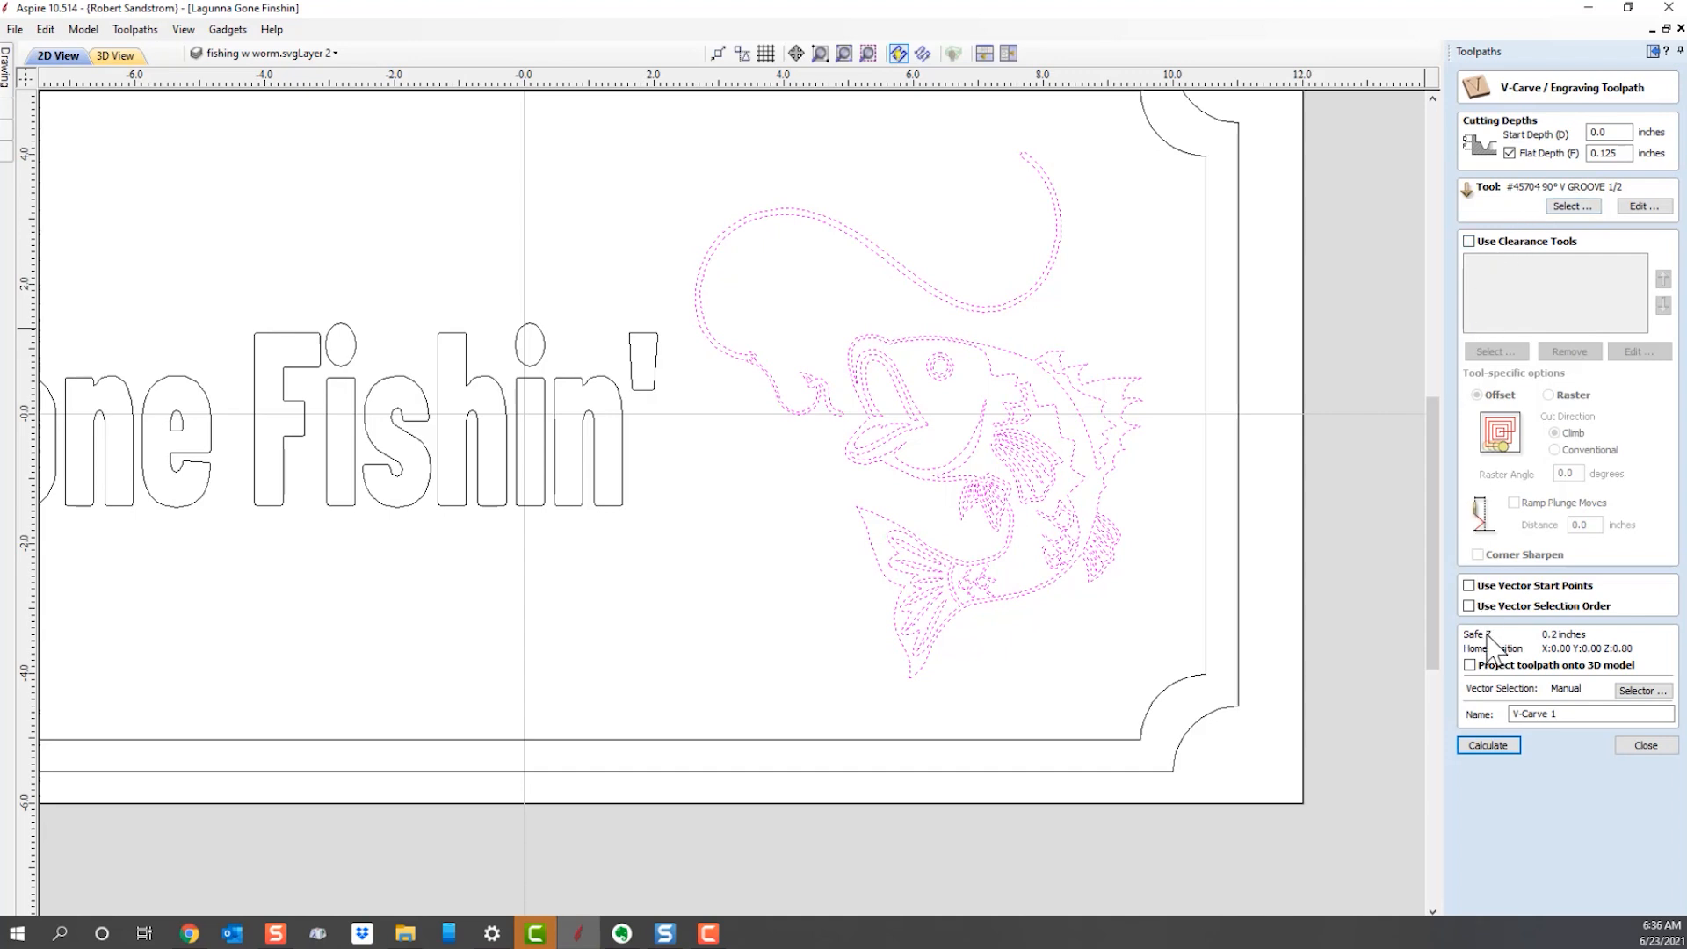
{"action": "left_click", "coordinate": [1488, 746]}
{"action": "left_click_drag", "start_coordinate": [1587, 715], "coordinate": [1444, 703]}
{"action": "type", "text": "Fish"}
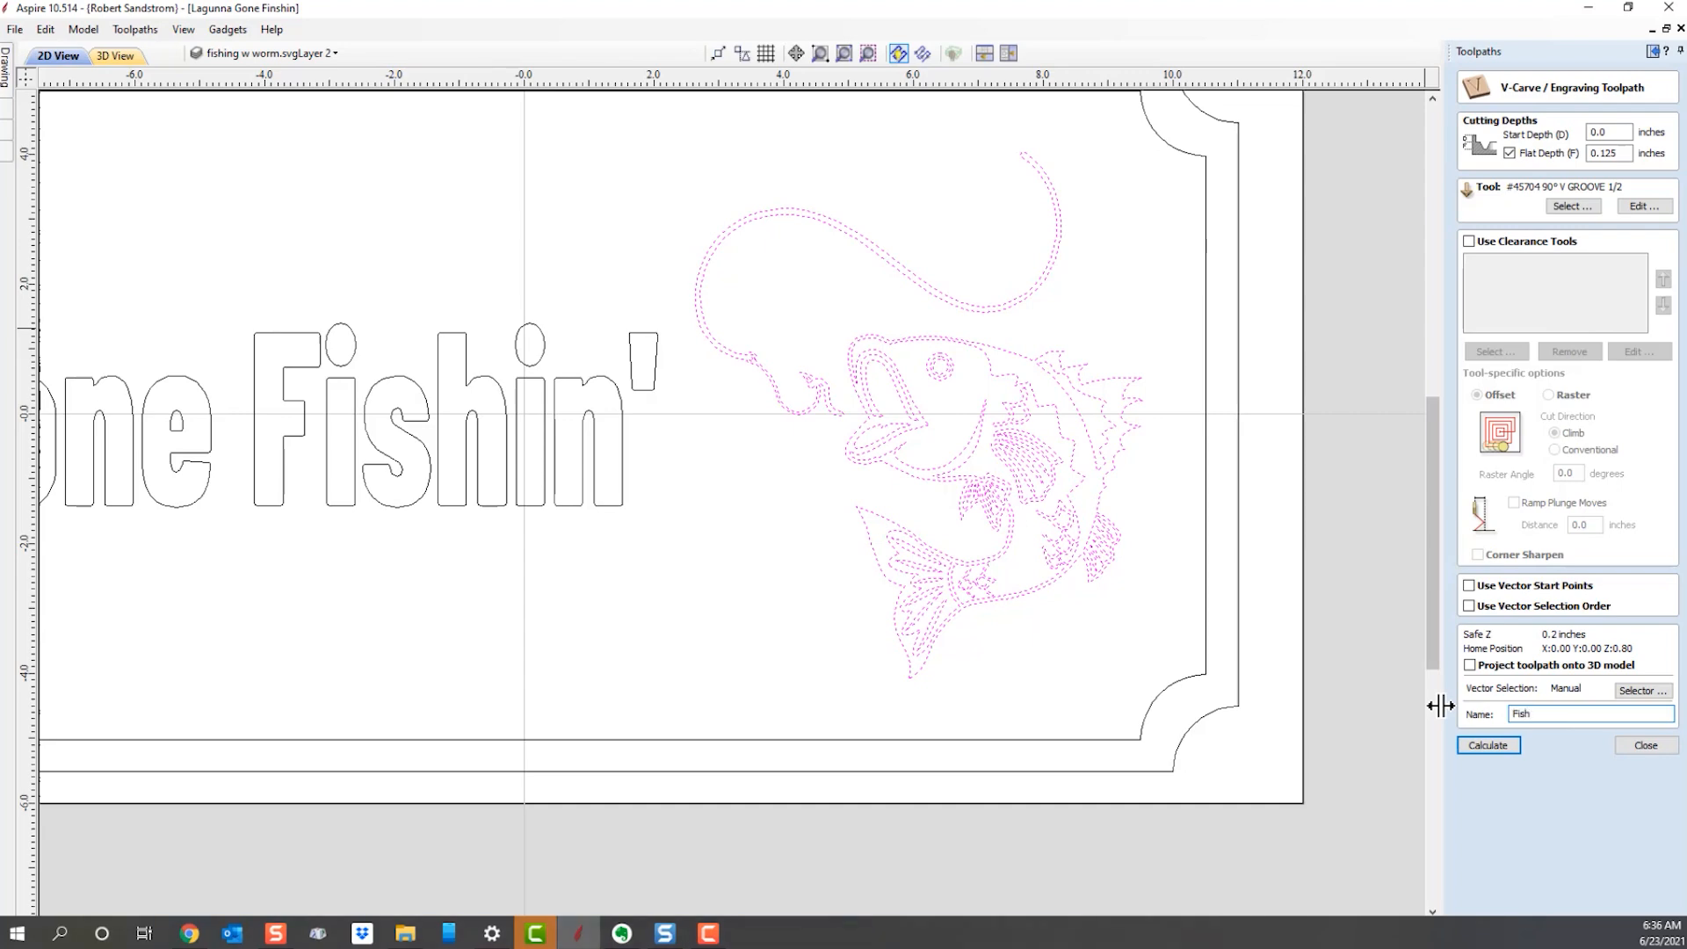
{"action": "key", "text": "Return"}
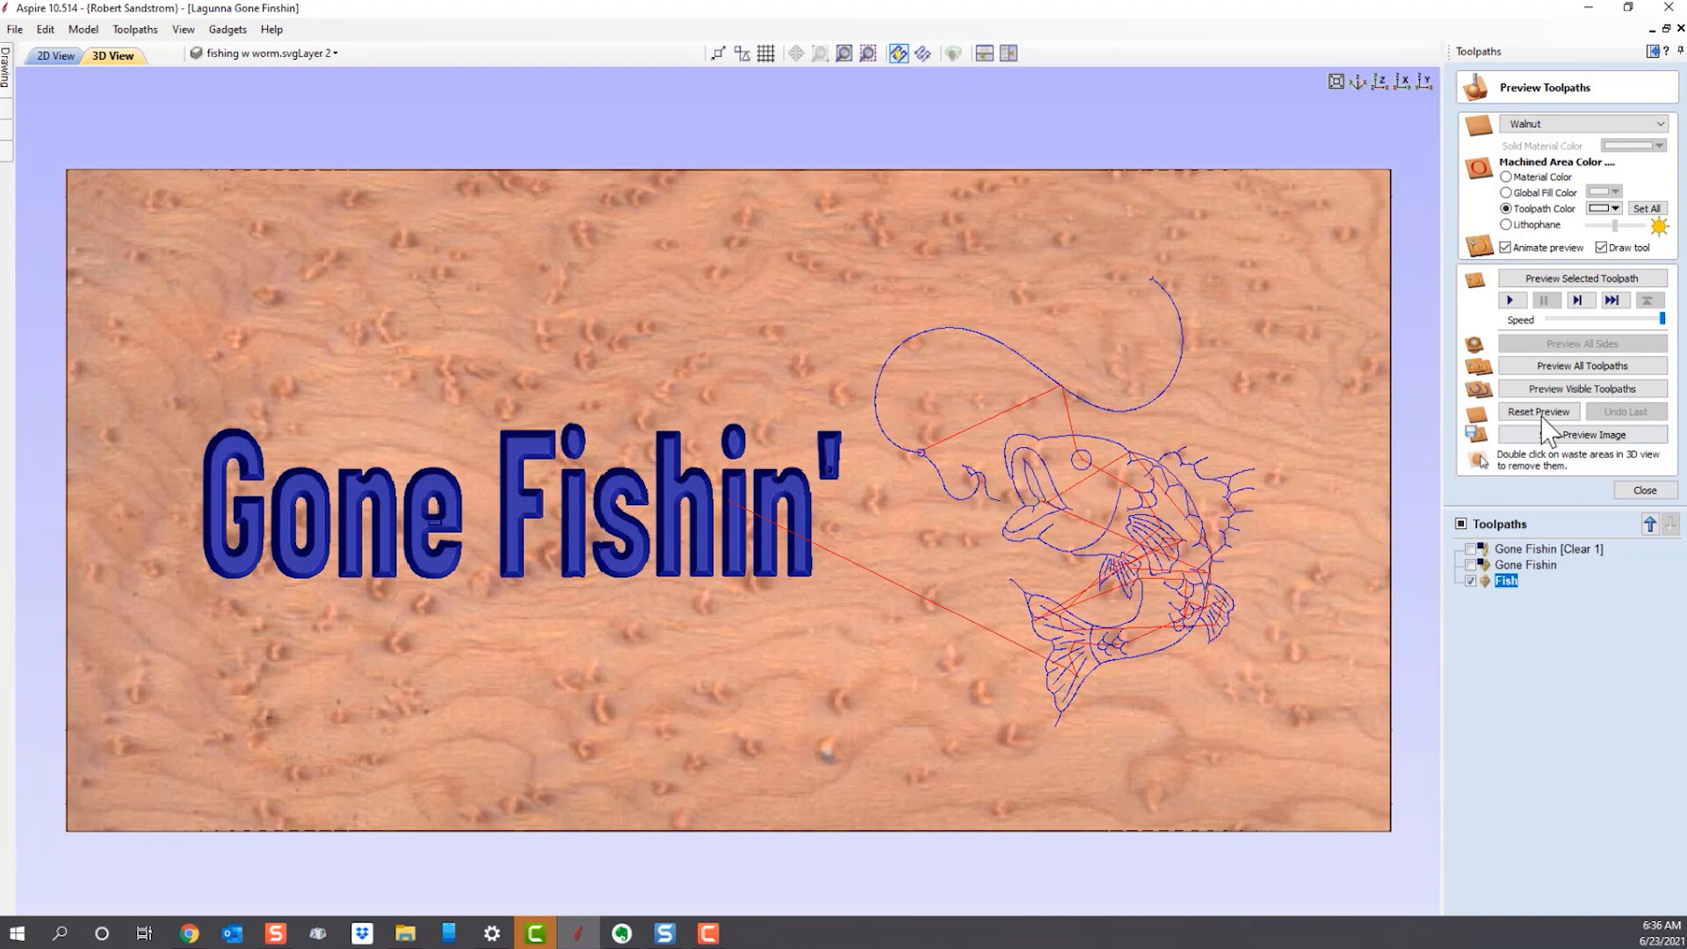
Preview the visible Fish toolpath on the board and set its toolpath color to black.
{"action": "left_click", "coordinate": [1558, 395]}
{"action": "left_click", "coordinate": [1558, 391]}
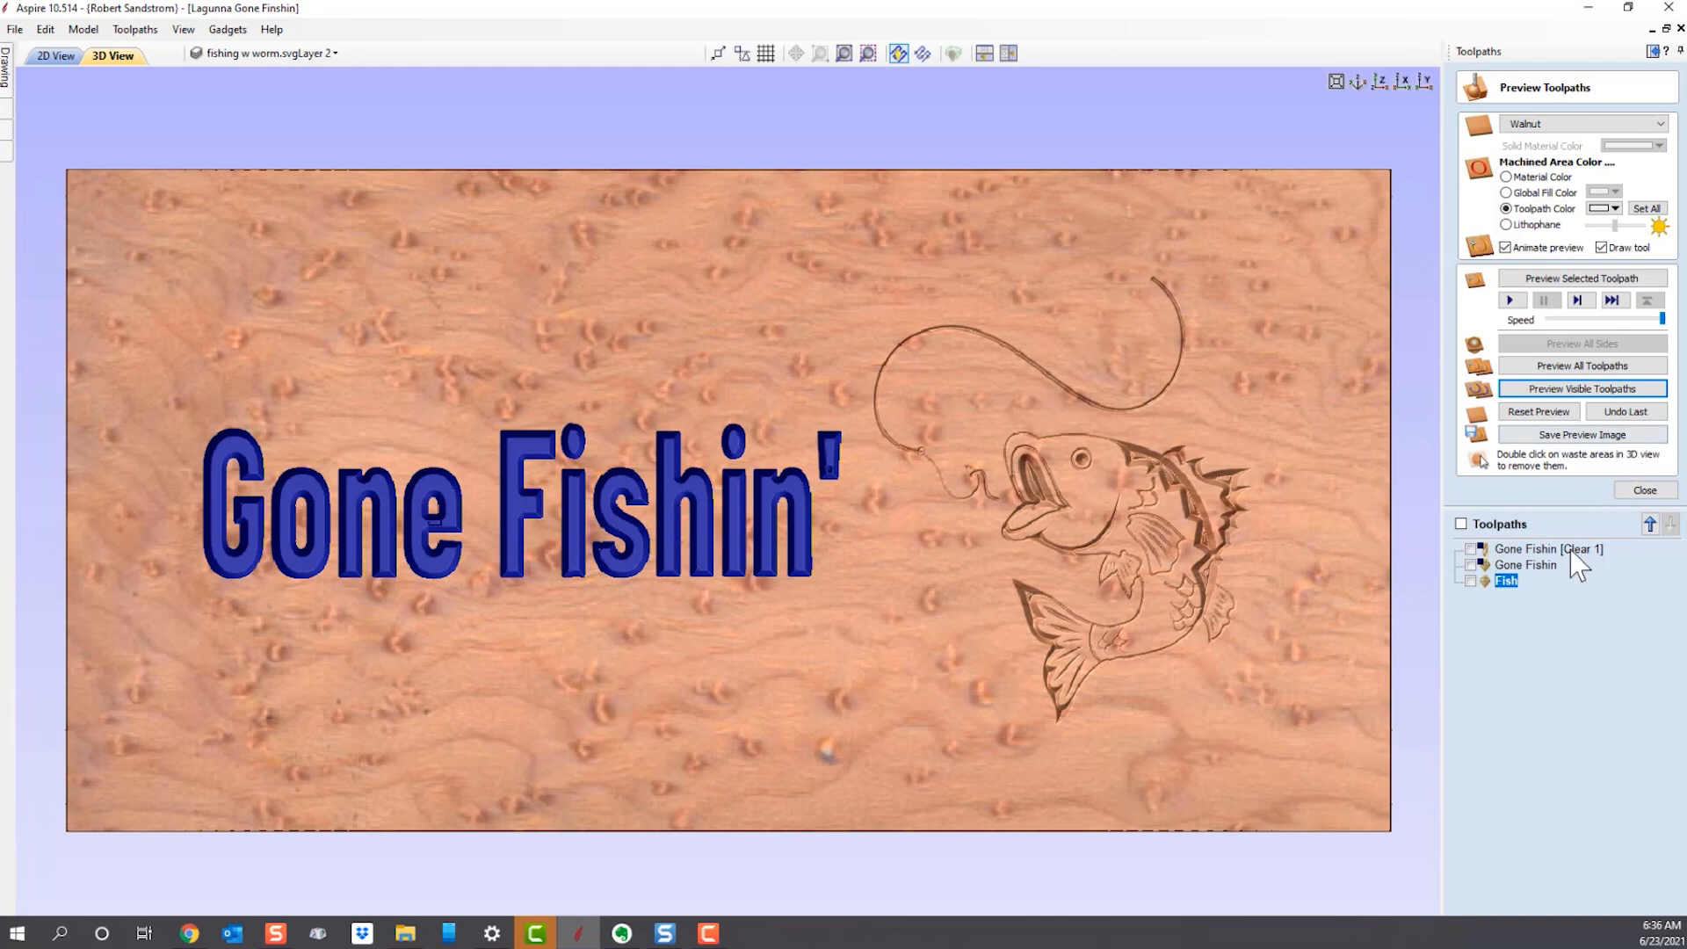
{"action": "left_click", "coordinate": [1604, 211]}
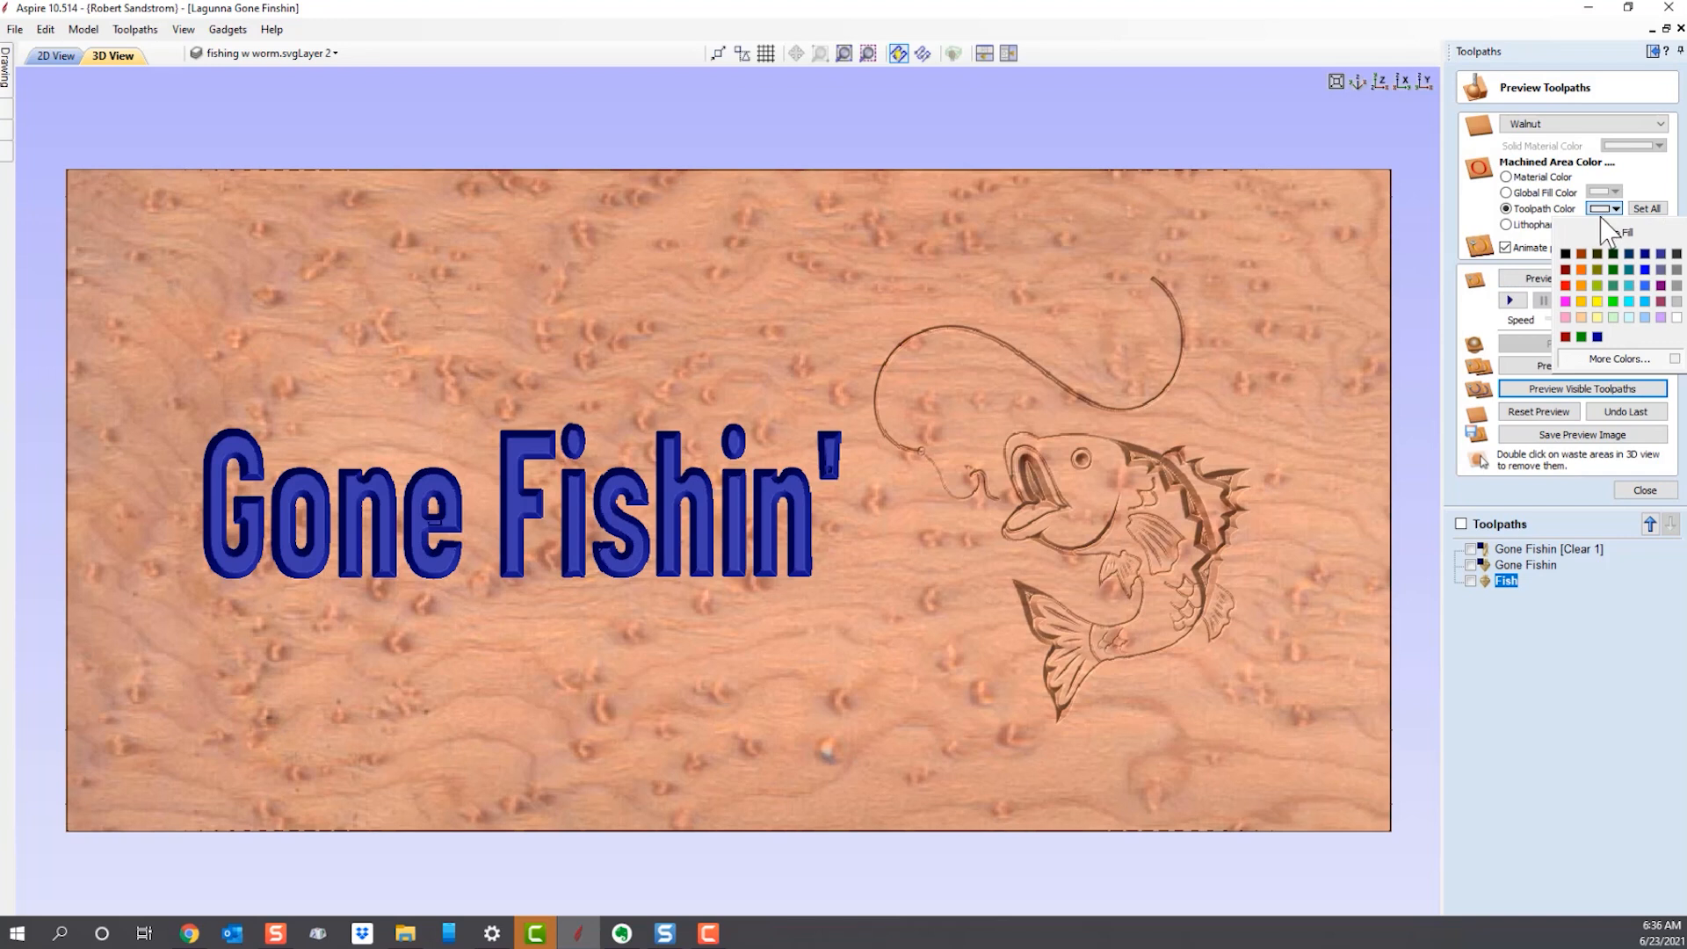
{"action": "left_click", "coordinate": [1565, 255]}
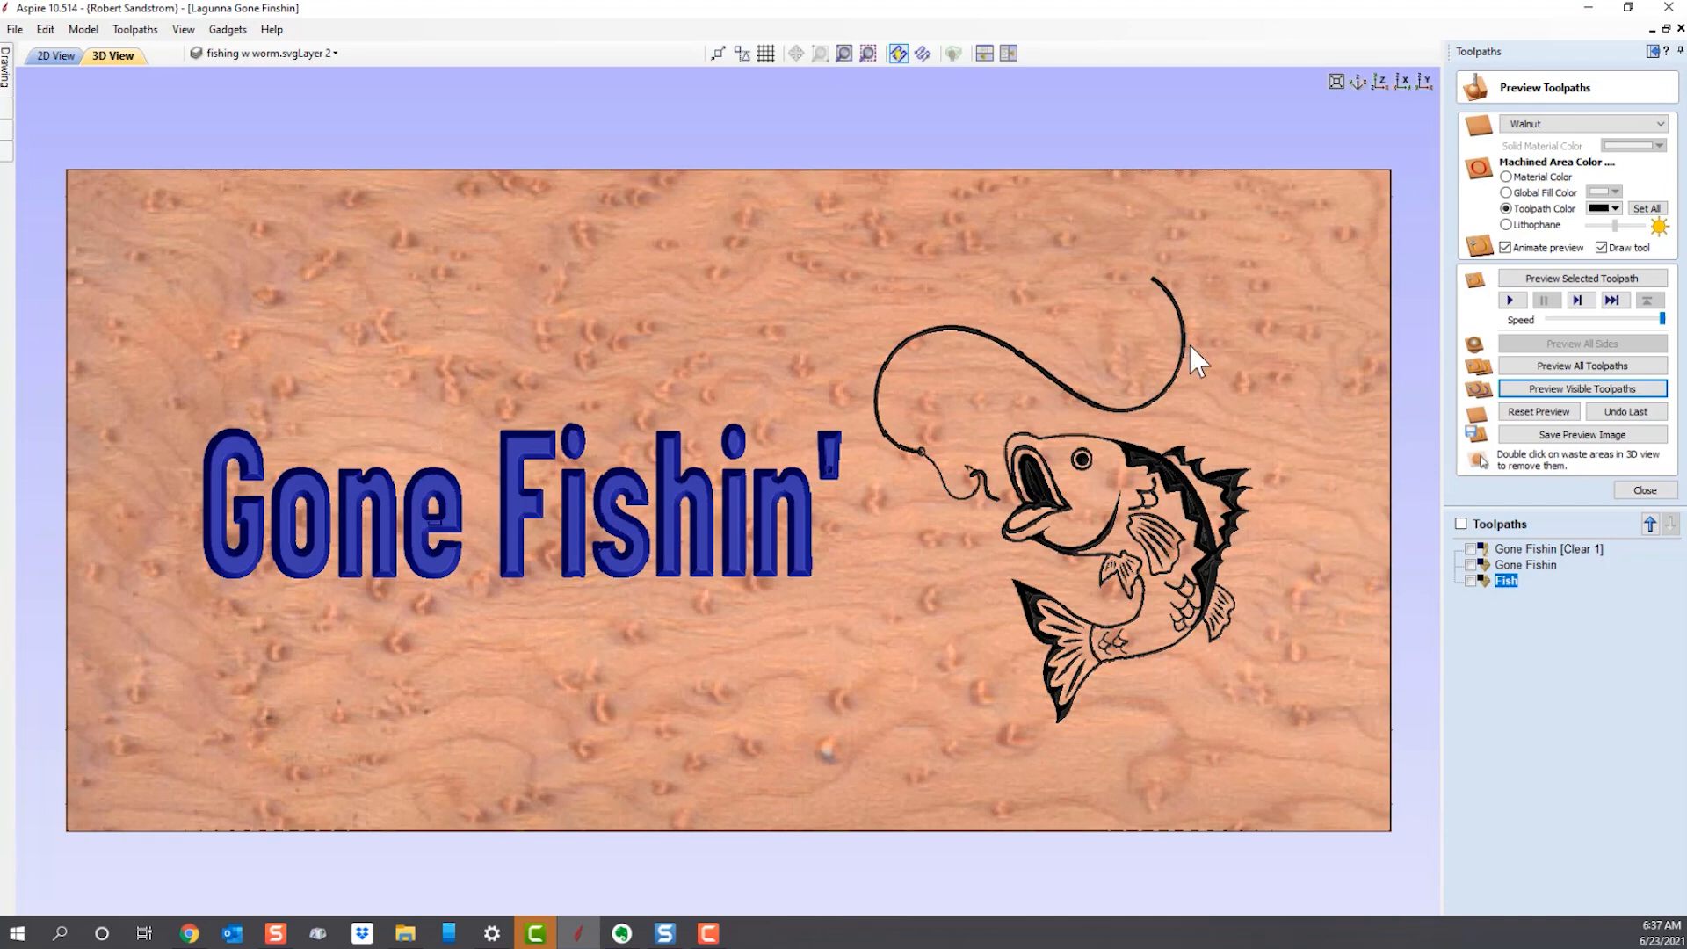
Examine the carved fish, hook and fishing line up close at an angle in the 3D preview.
{"action": "left_click_drag", "start_coordinate": [1039, 584], "coordinate": [1108, 350]}
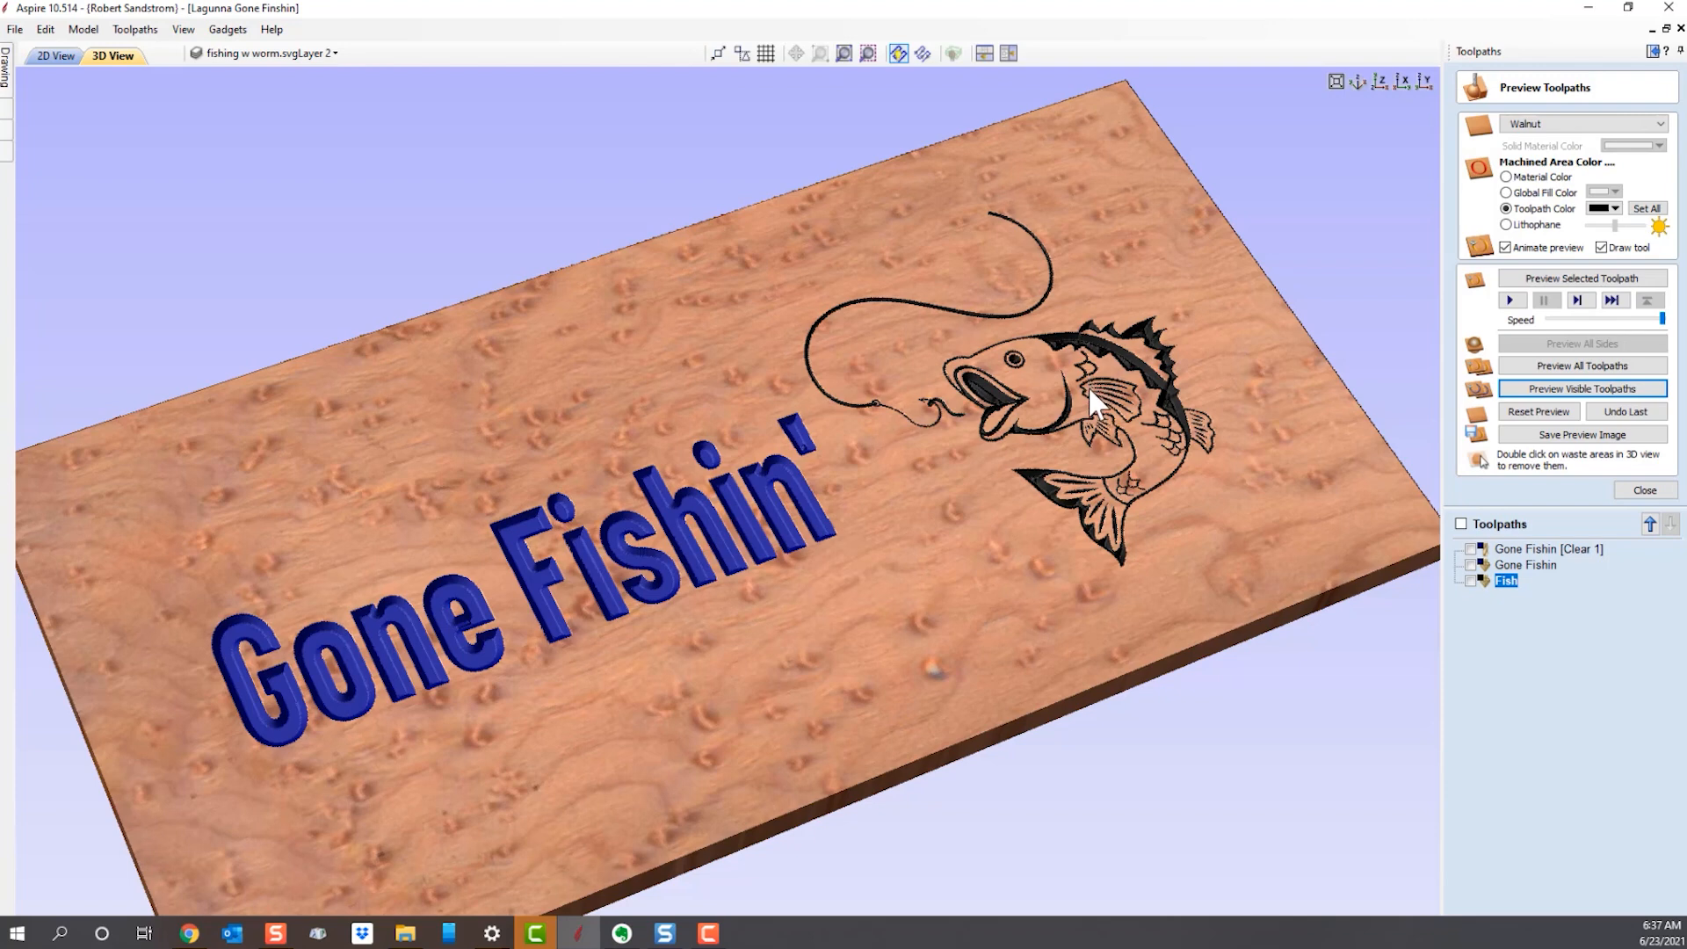
{"action": "left_click_drag", "start_coordinate": [1053, 457], "coordinate": [1103, 407]}
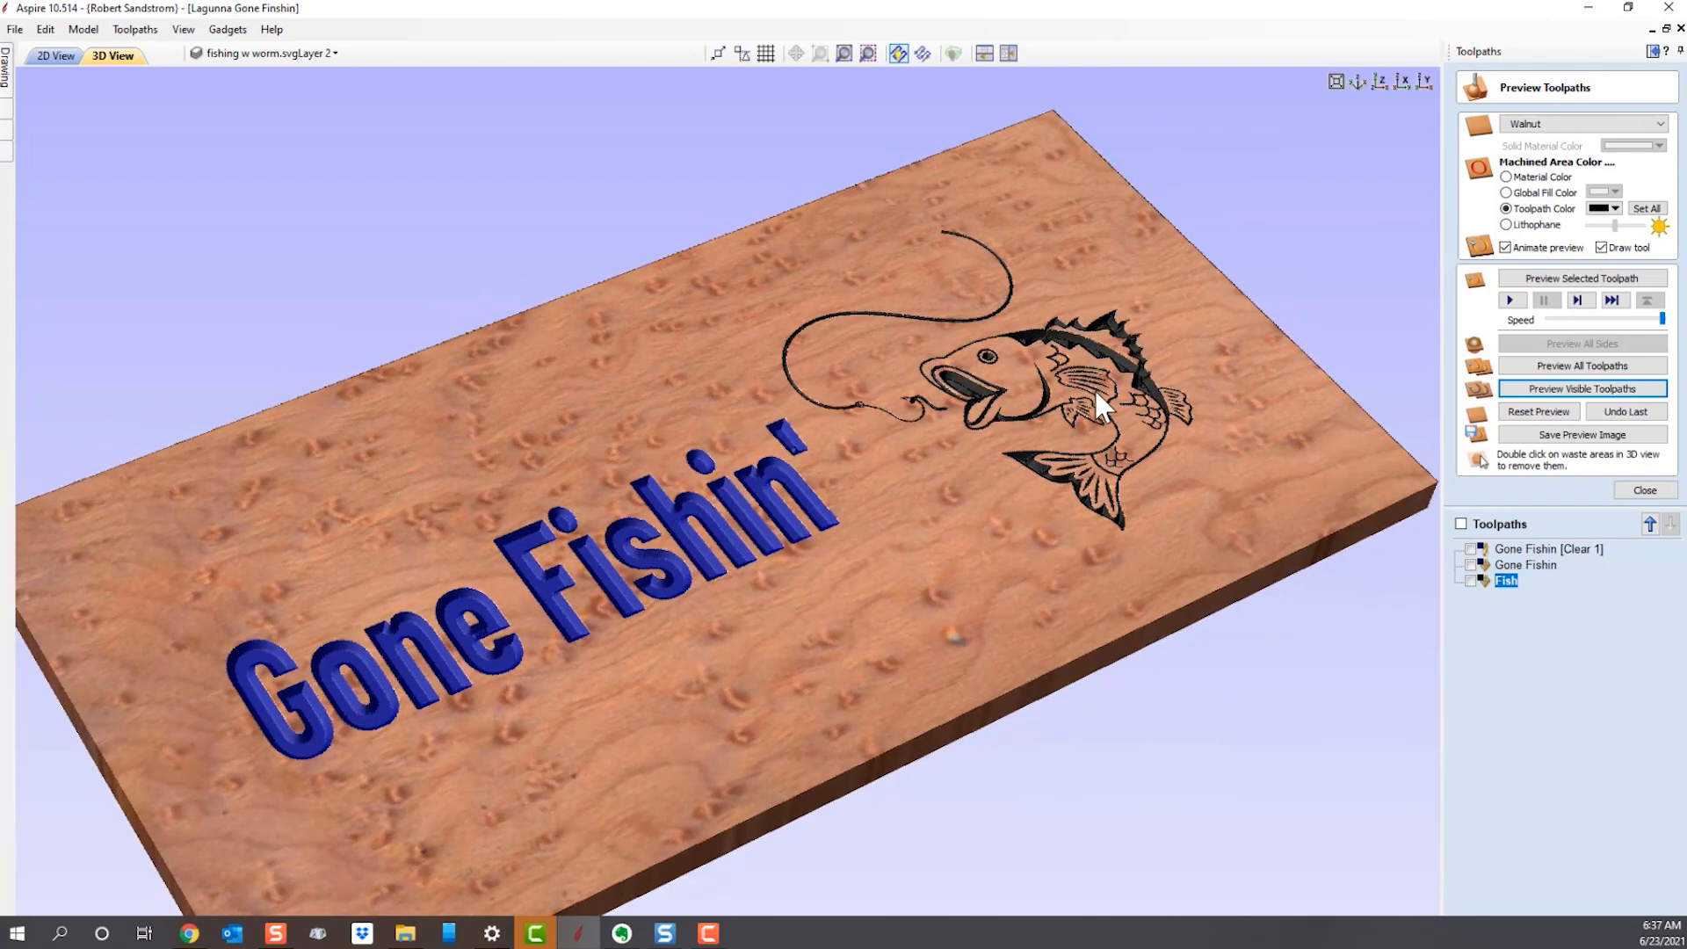
{"action": "scroll", "coordinate": [1094, 388], "scroll_direction": "up", "scroll_amount": 3}
{"action": "scroll", "coordinate": [1114, 381], "scroll_direction": "up", "scroll_amount": 3}
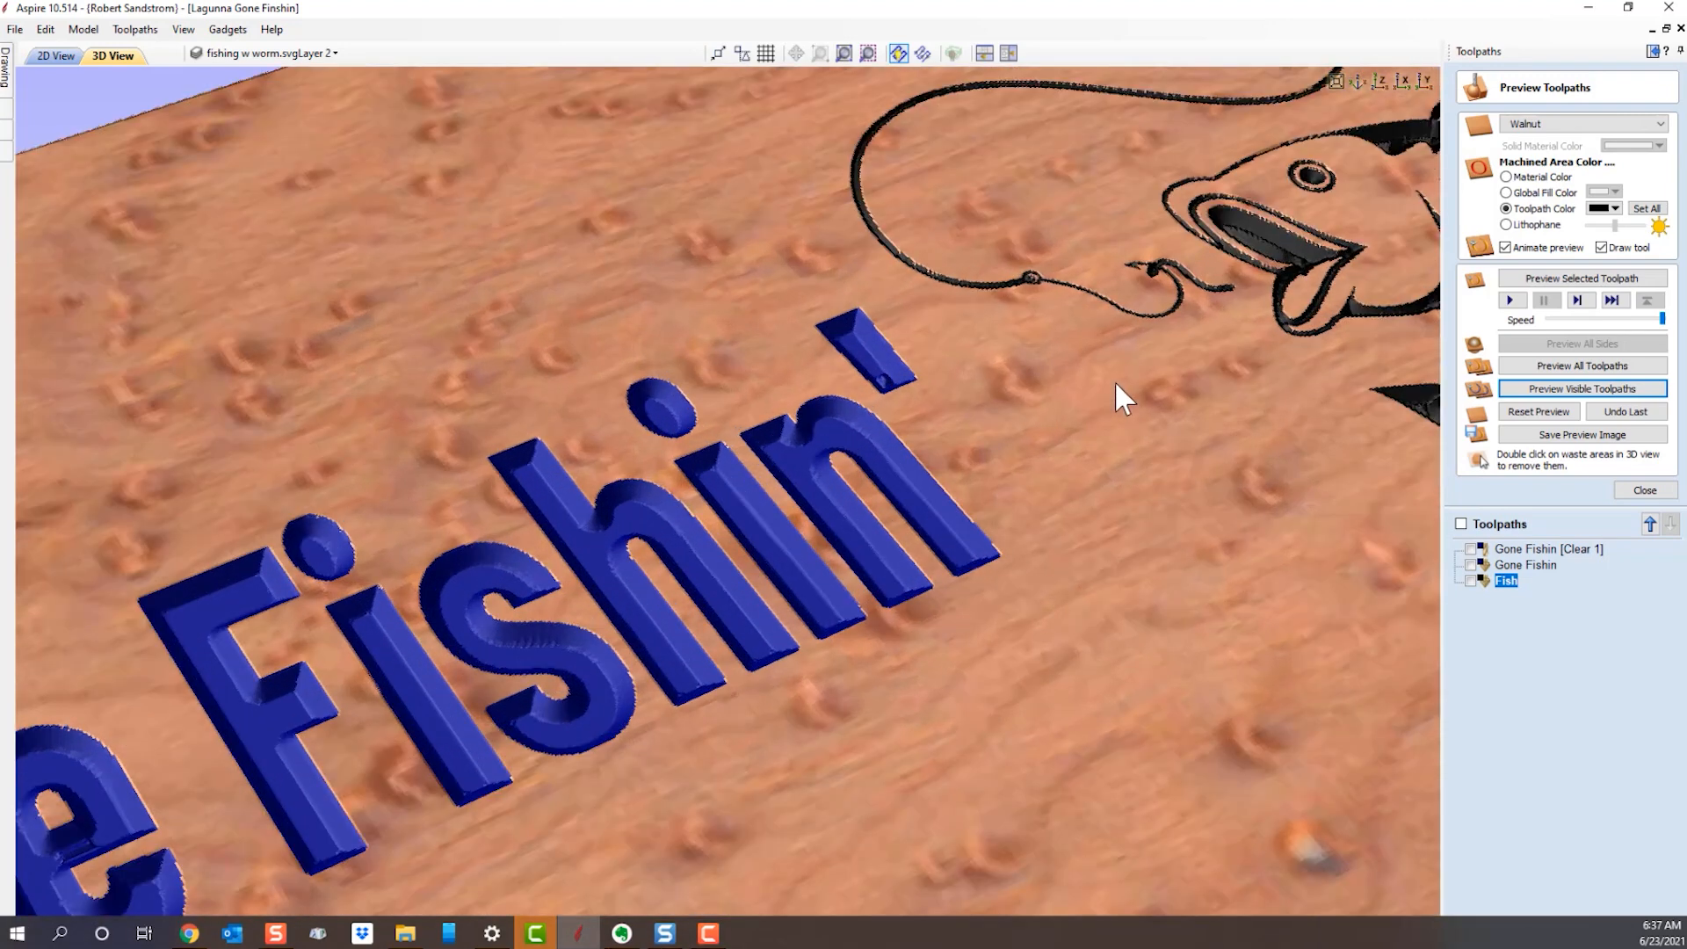
{"action": "middle_click_drag", "start_coordinate": [1277, 371], "coordinate": [503, 665]}
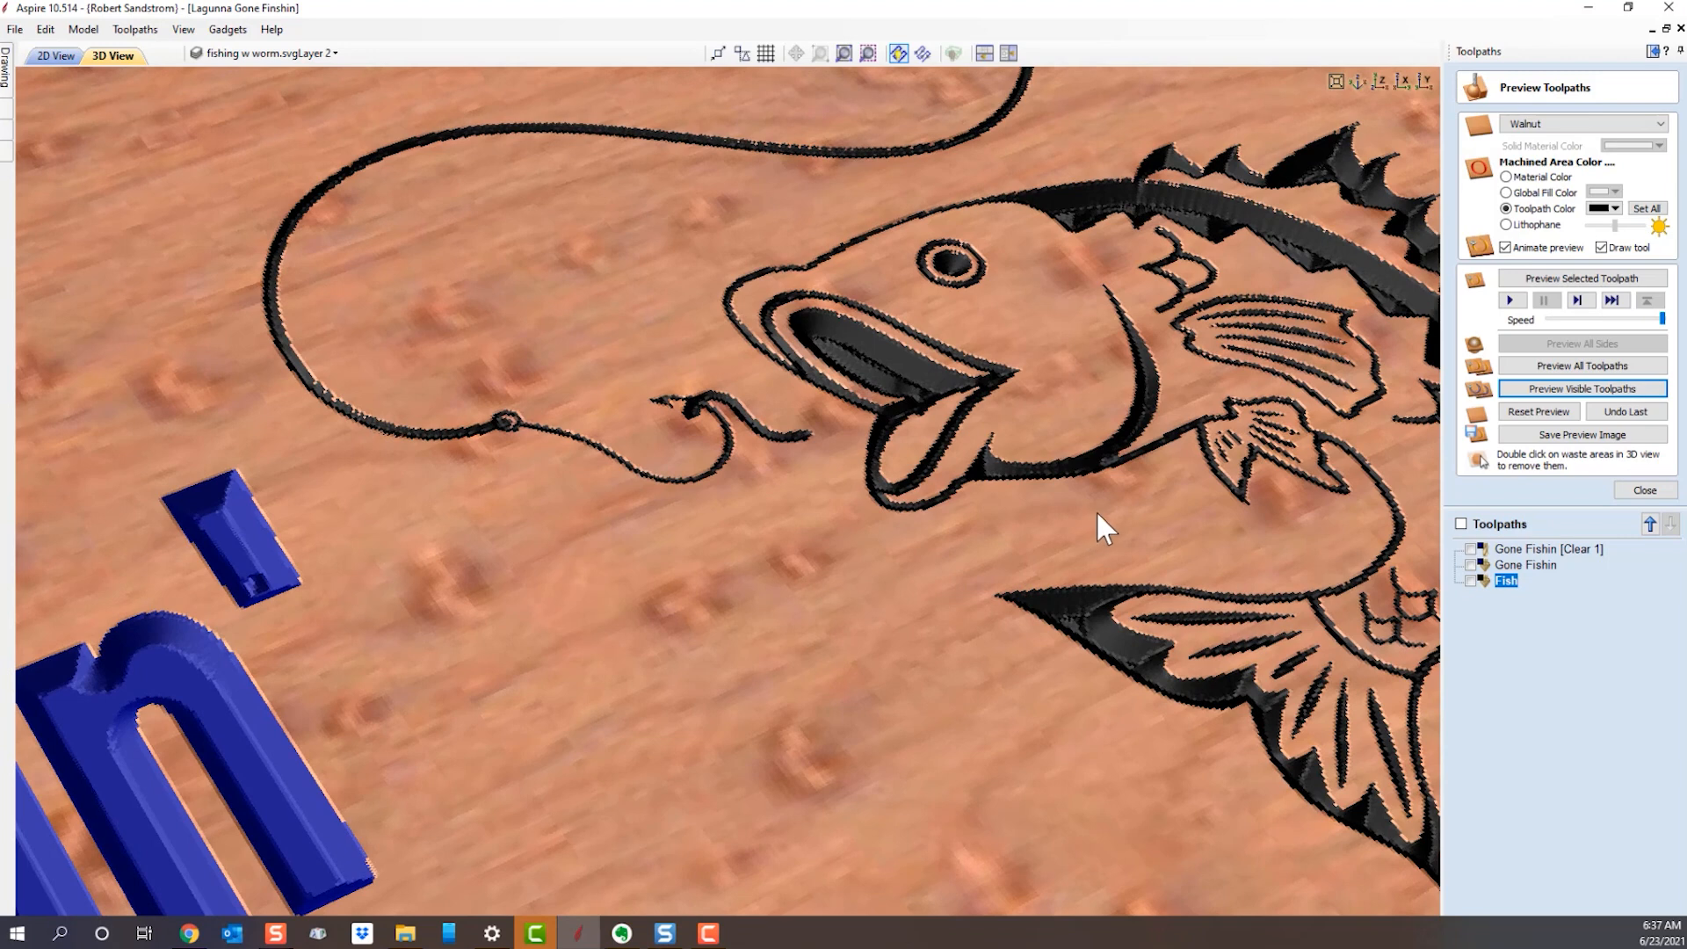
{"action": "scroll", "coordinate": [1103, 508], "scroll_direction": "up", "scroll_amount": 1}
{"action": "middle_click_drag", "start_coordinate": [1081, 513], "coordinate": [614, 635]}
{"action": "scroll", "coordinate": [975, 547], "scroll_direction": "up", "scroll_amount": 1}
{"action": "scroll", "coordinate": [613, 632], "scroll_direction": "down", "scroll_amount": 4}
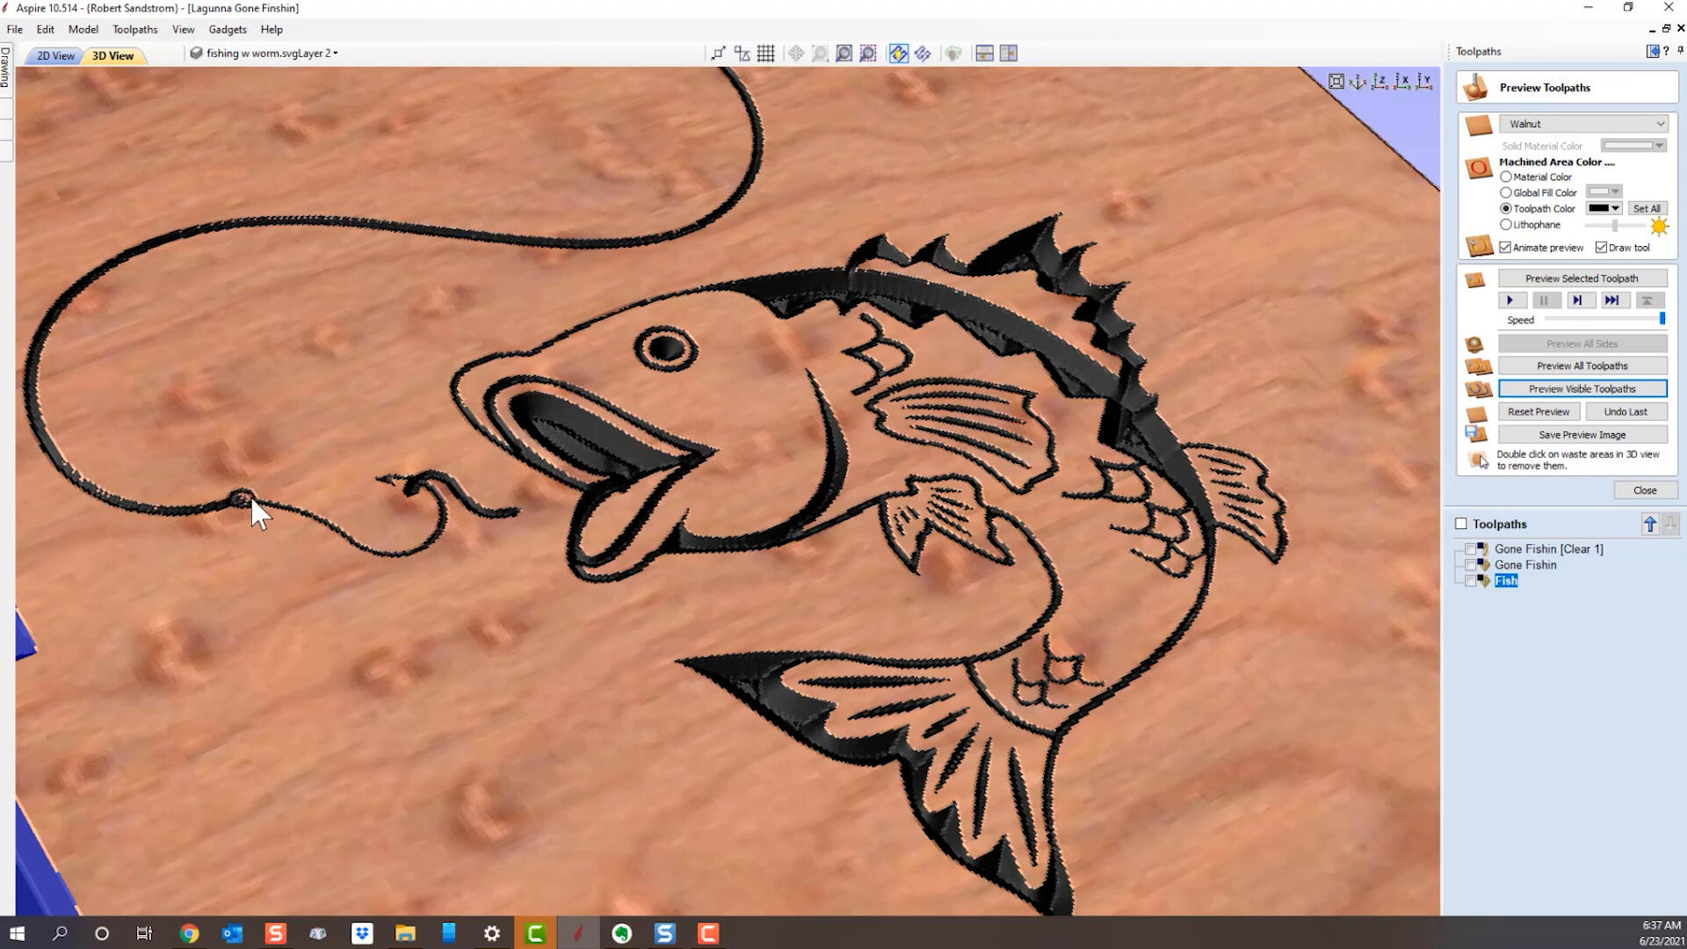
{"action": "scroll", "coordinate": [230, 499], "scroll_direction": "up", "scroll_amount": 6}
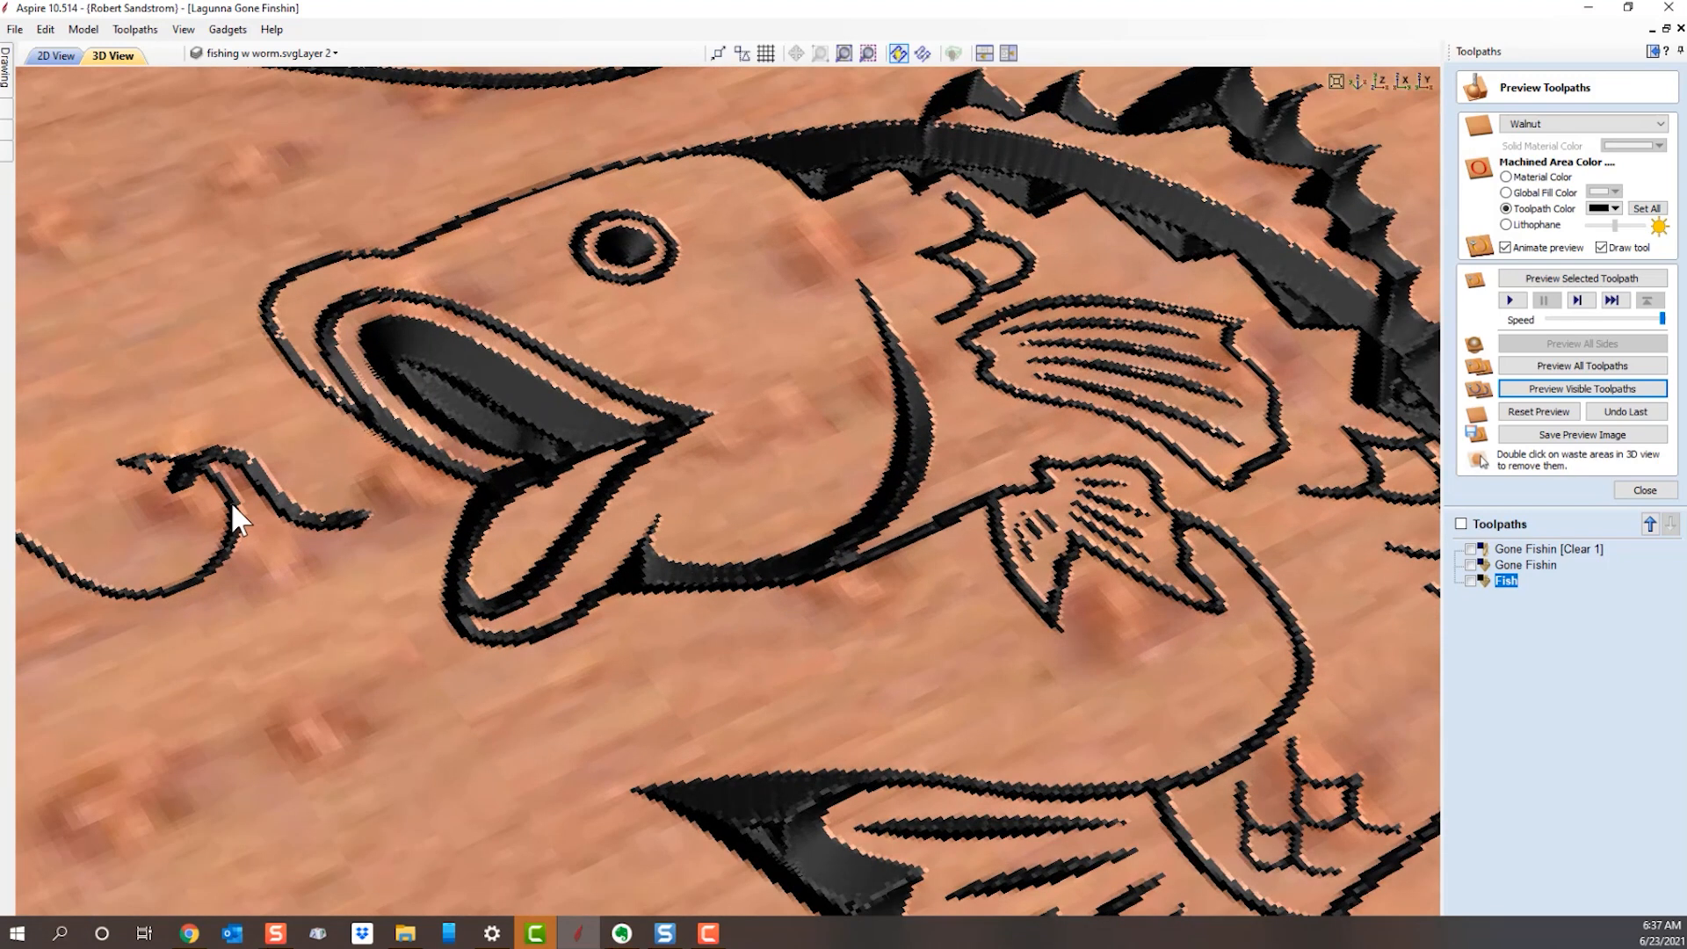
{"action": "middle_click_drag", "start_coordinate": [182, 482], "coordinate": [851, 502]}
{"action": "scroll", "coordinate": [451, 524], "scroll_direction": "down", "scroll_amount": 3}
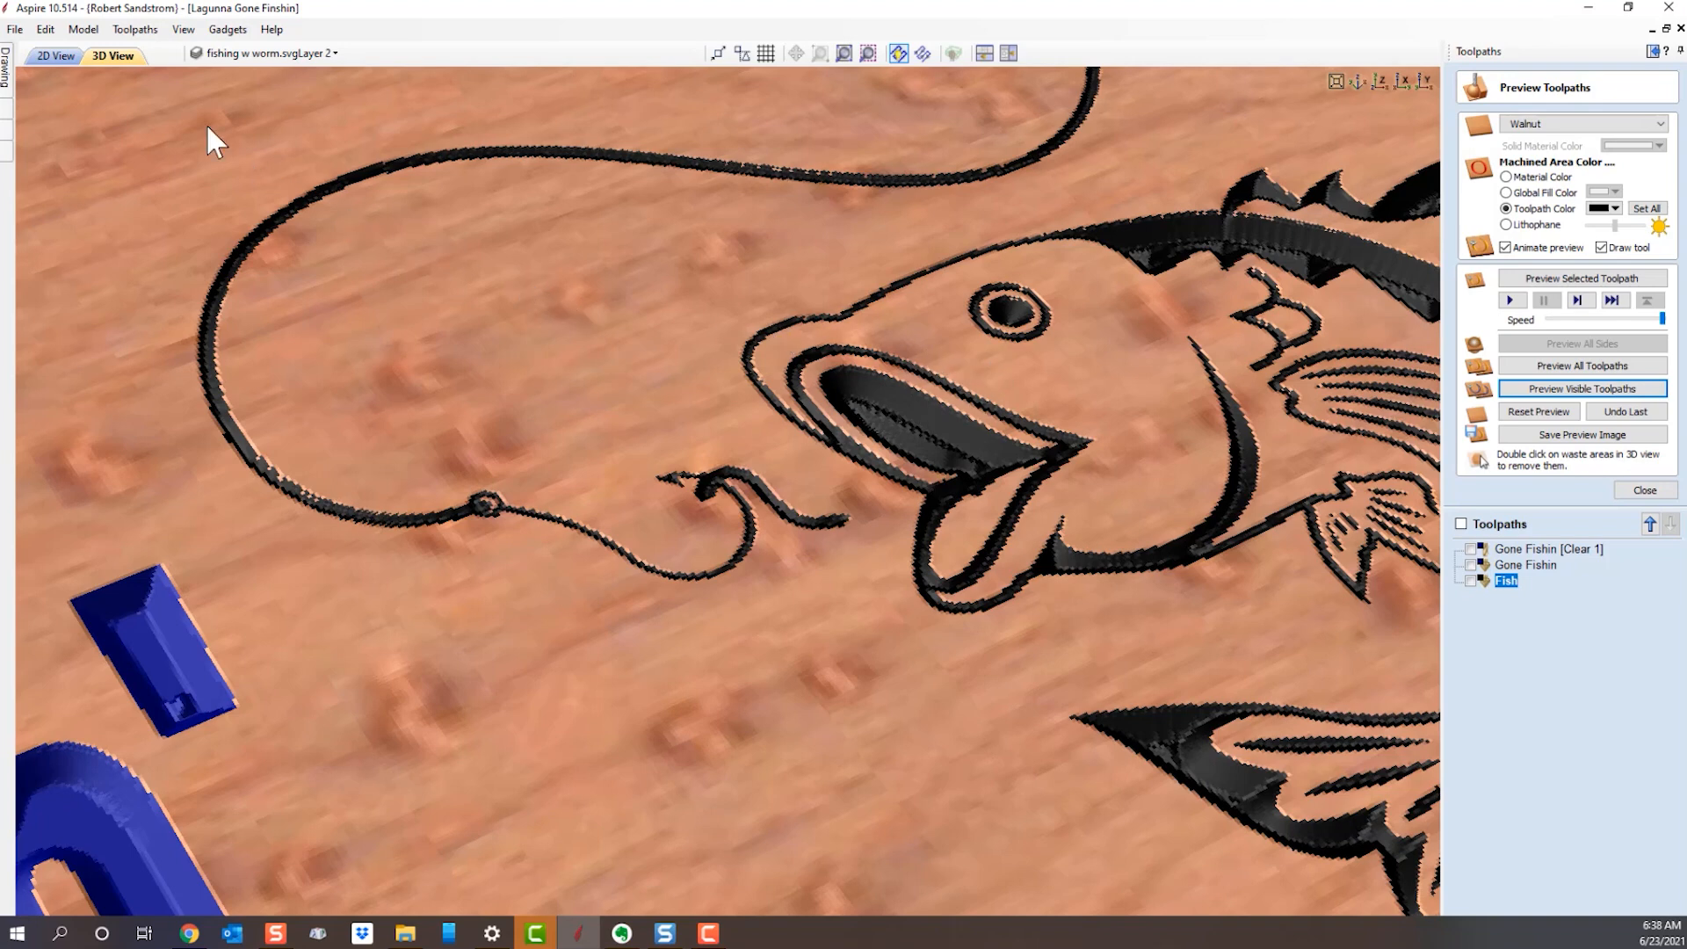
Inspect the hook and fish mouth vectors up close in the 2D view, then the whole sign layout.
{"action": "left_click", "coordinate": [58, 55]}
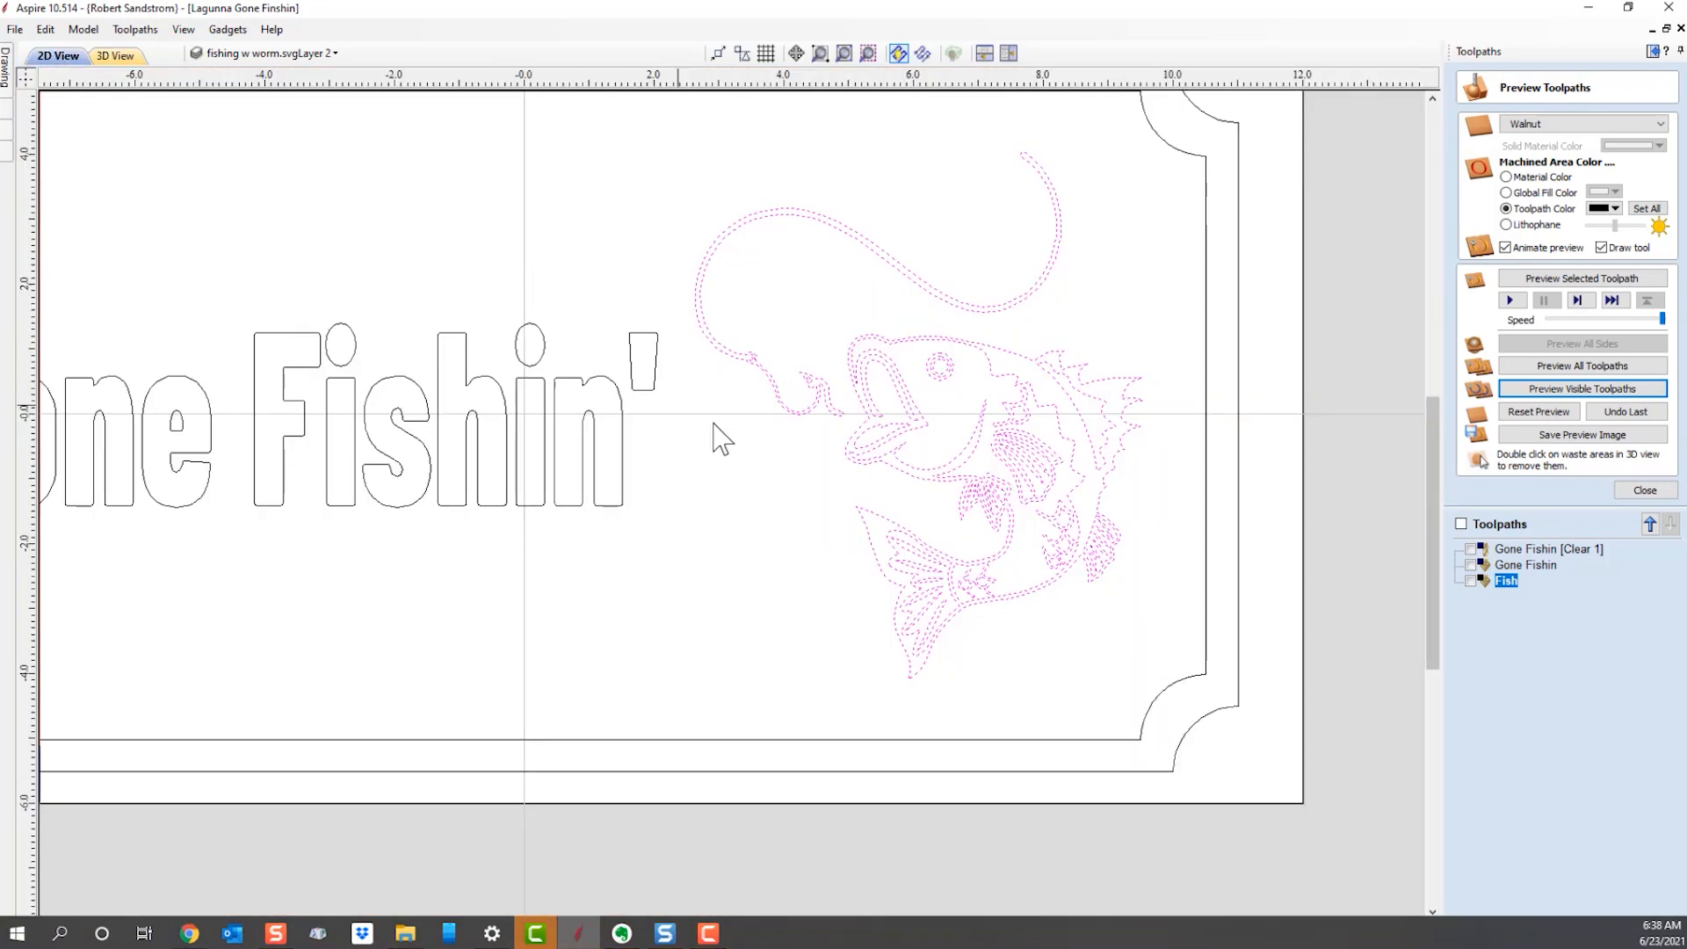
{"action": "scroll", "coordinate": [691, 386], "scroll_direction": "up", "scroll_amount": 5}
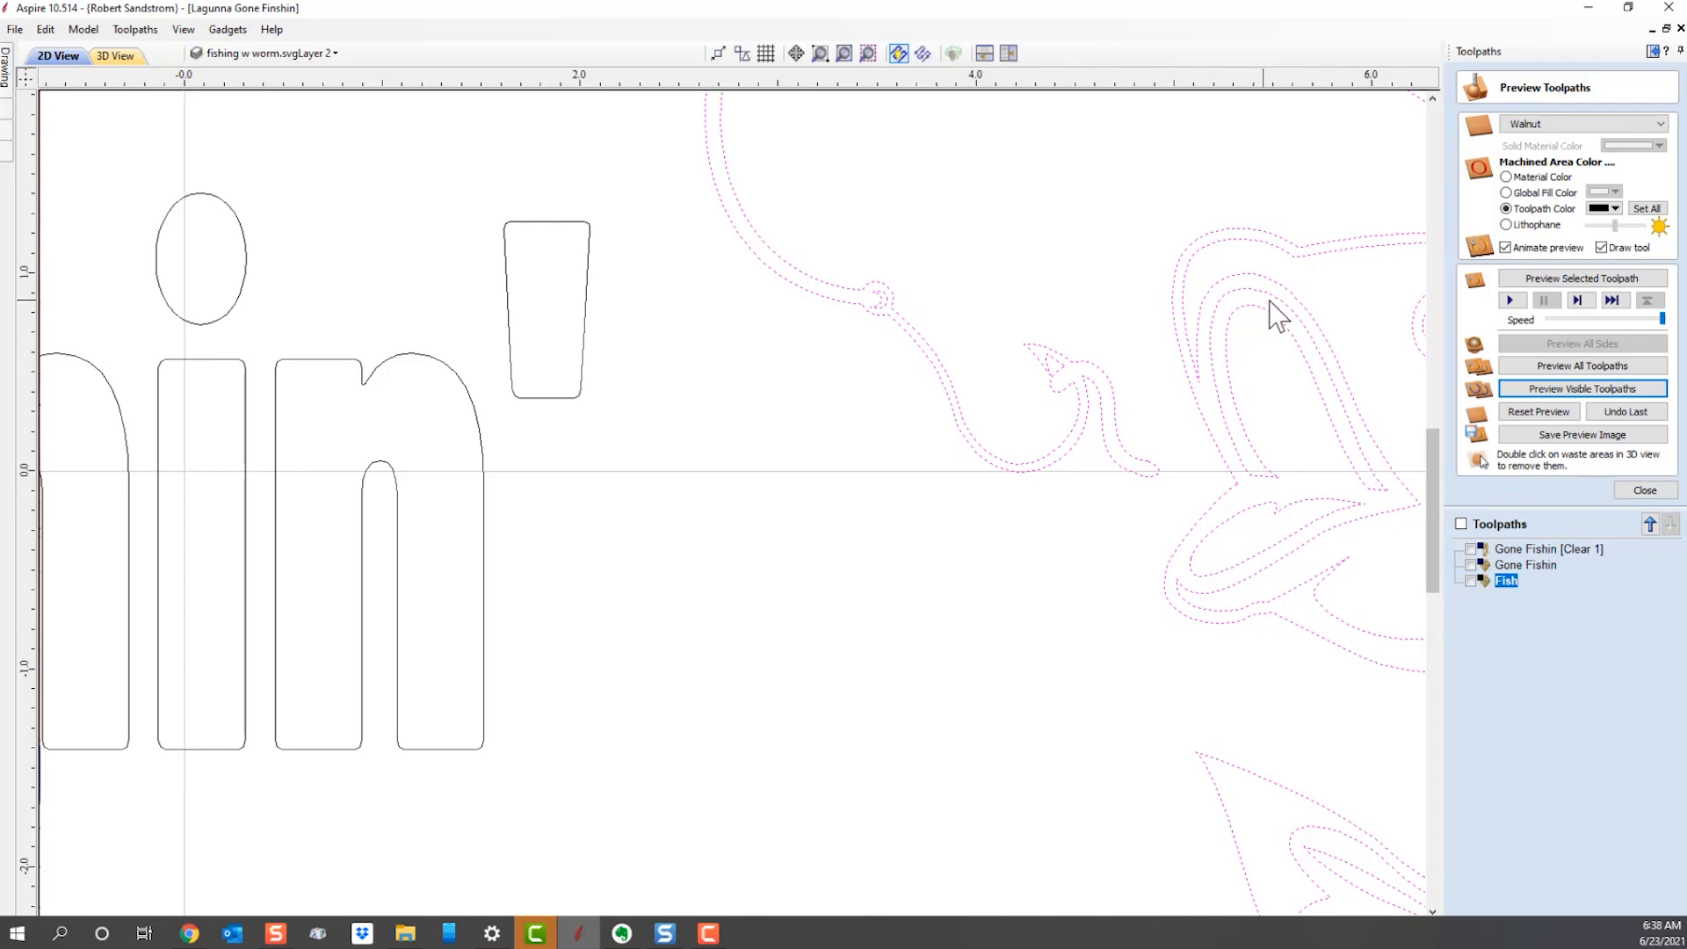
{"action": "scroll", "coordinate": [1332, 380], "scroll_direction": "down", "scroll_amount": 6}
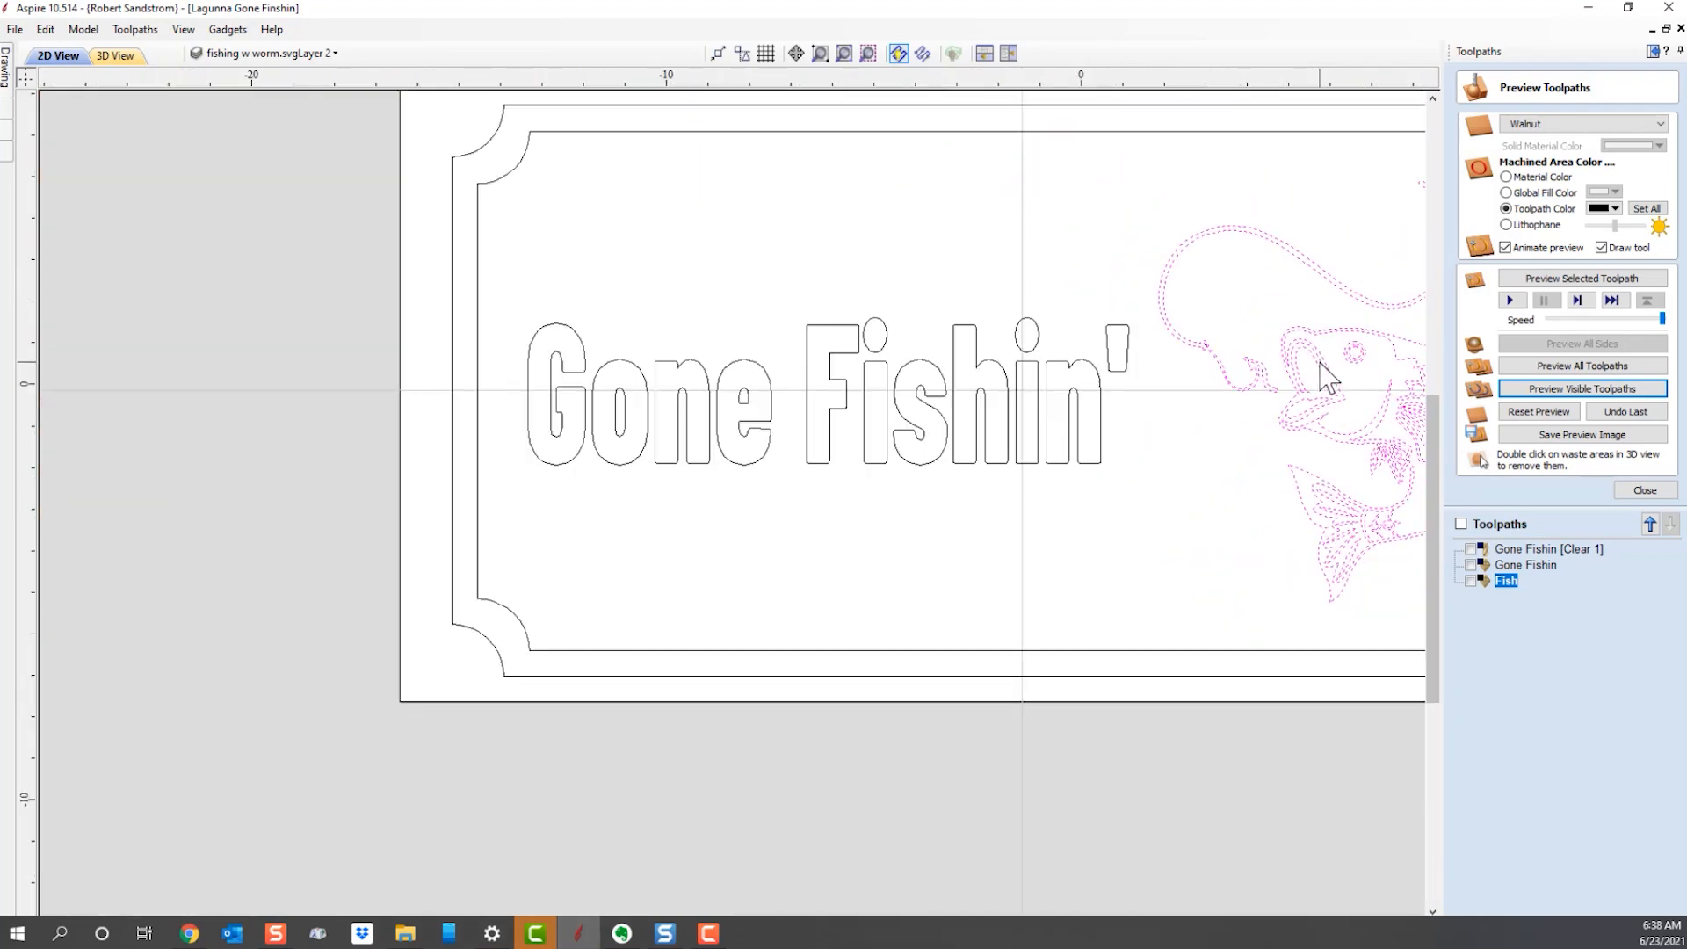
{"action": "scroll", "coordinate": [1141, 376], "scroll_direction": "up", "scroll_amount": 2}
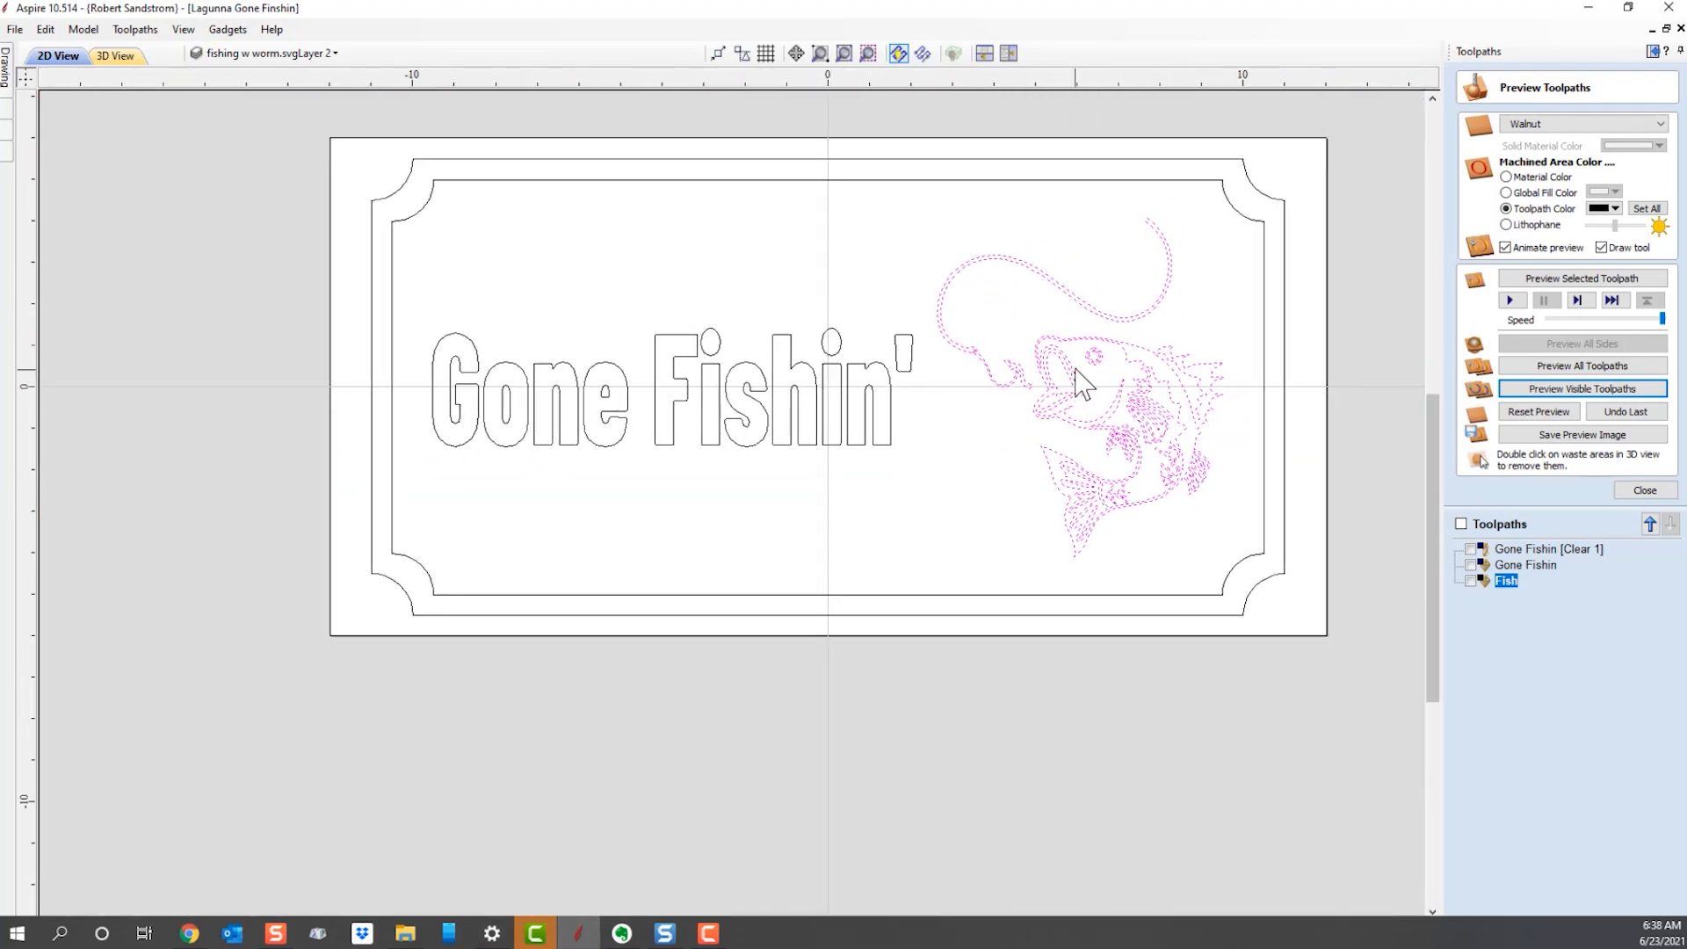
{"action": "scroll", "coordinate": [1082, 377], "scroll_direction": "up", "scroll_amount": 2}
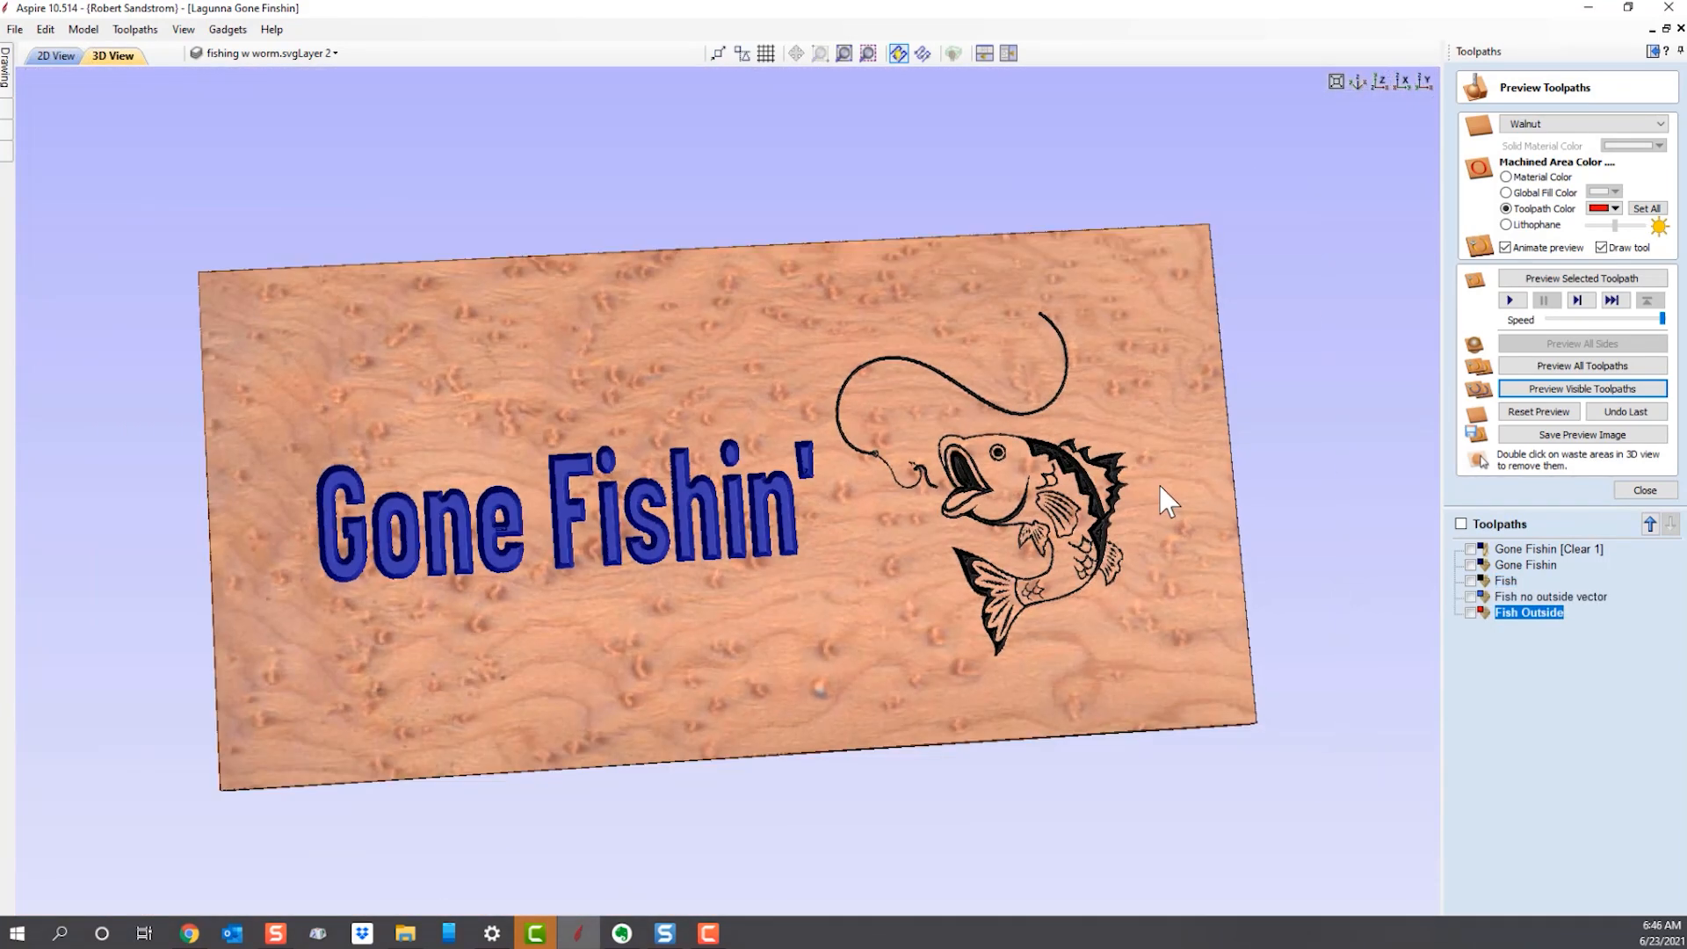
View the previewed sign from straight above and set its material texture to Pine.
{"action": "middle_click_drag", "start_coordinate": [1200, 573], "coordinate": [1153, 615]}
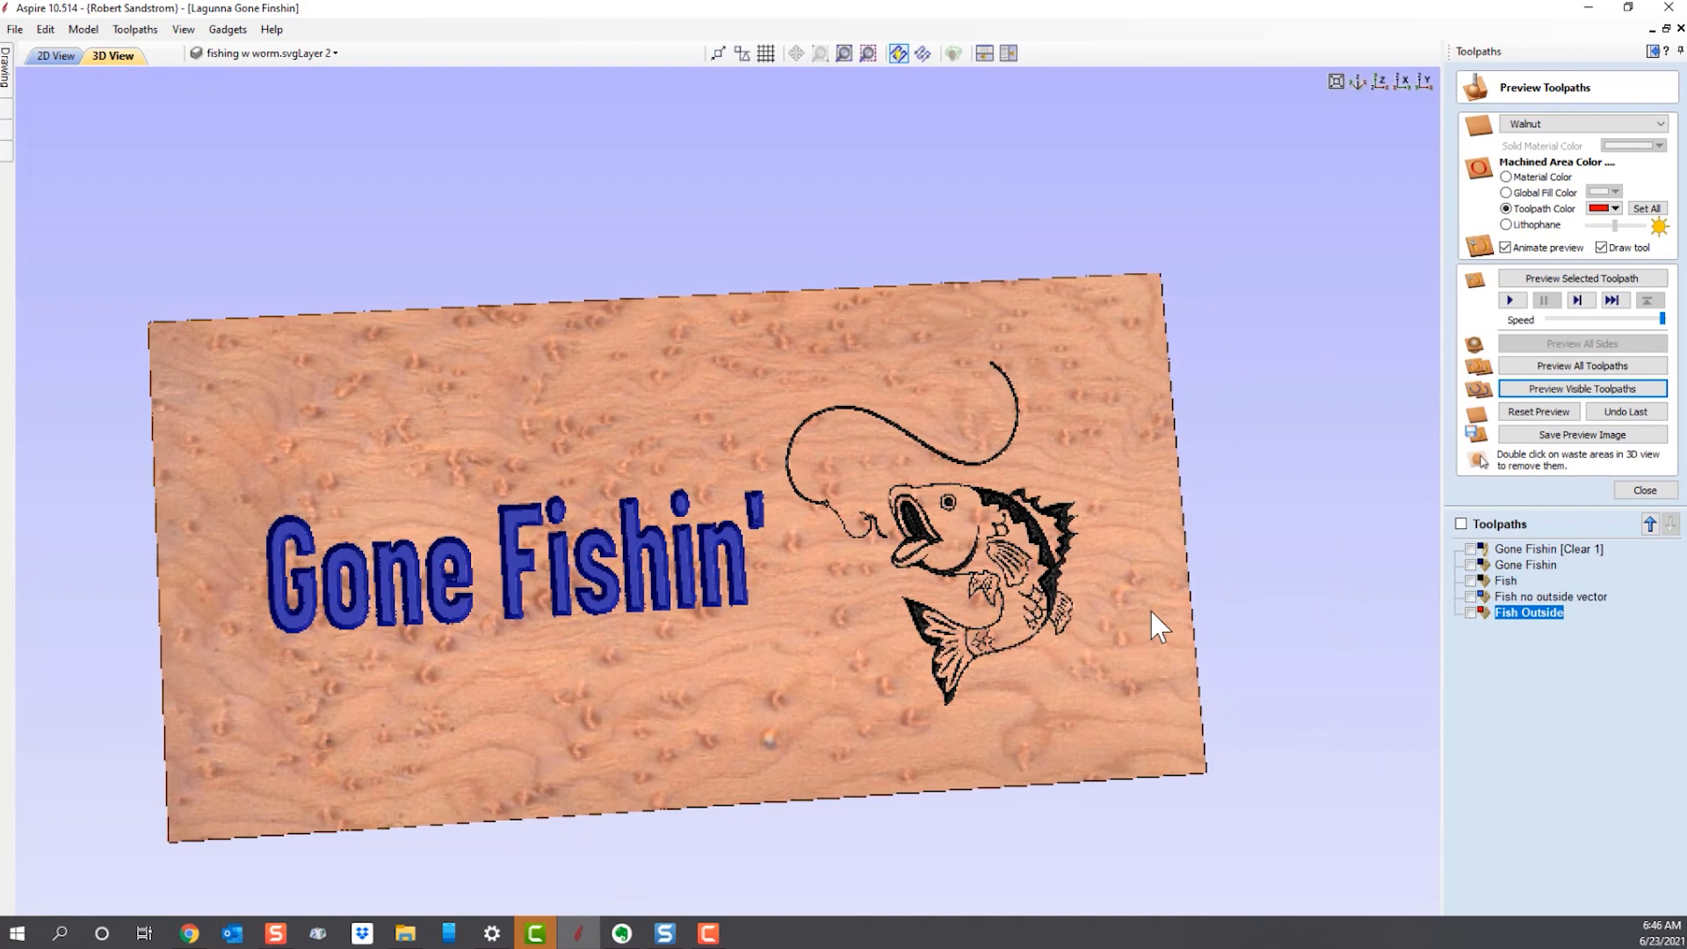
{"action": "left_click", "coordinate": [1385, 81]}
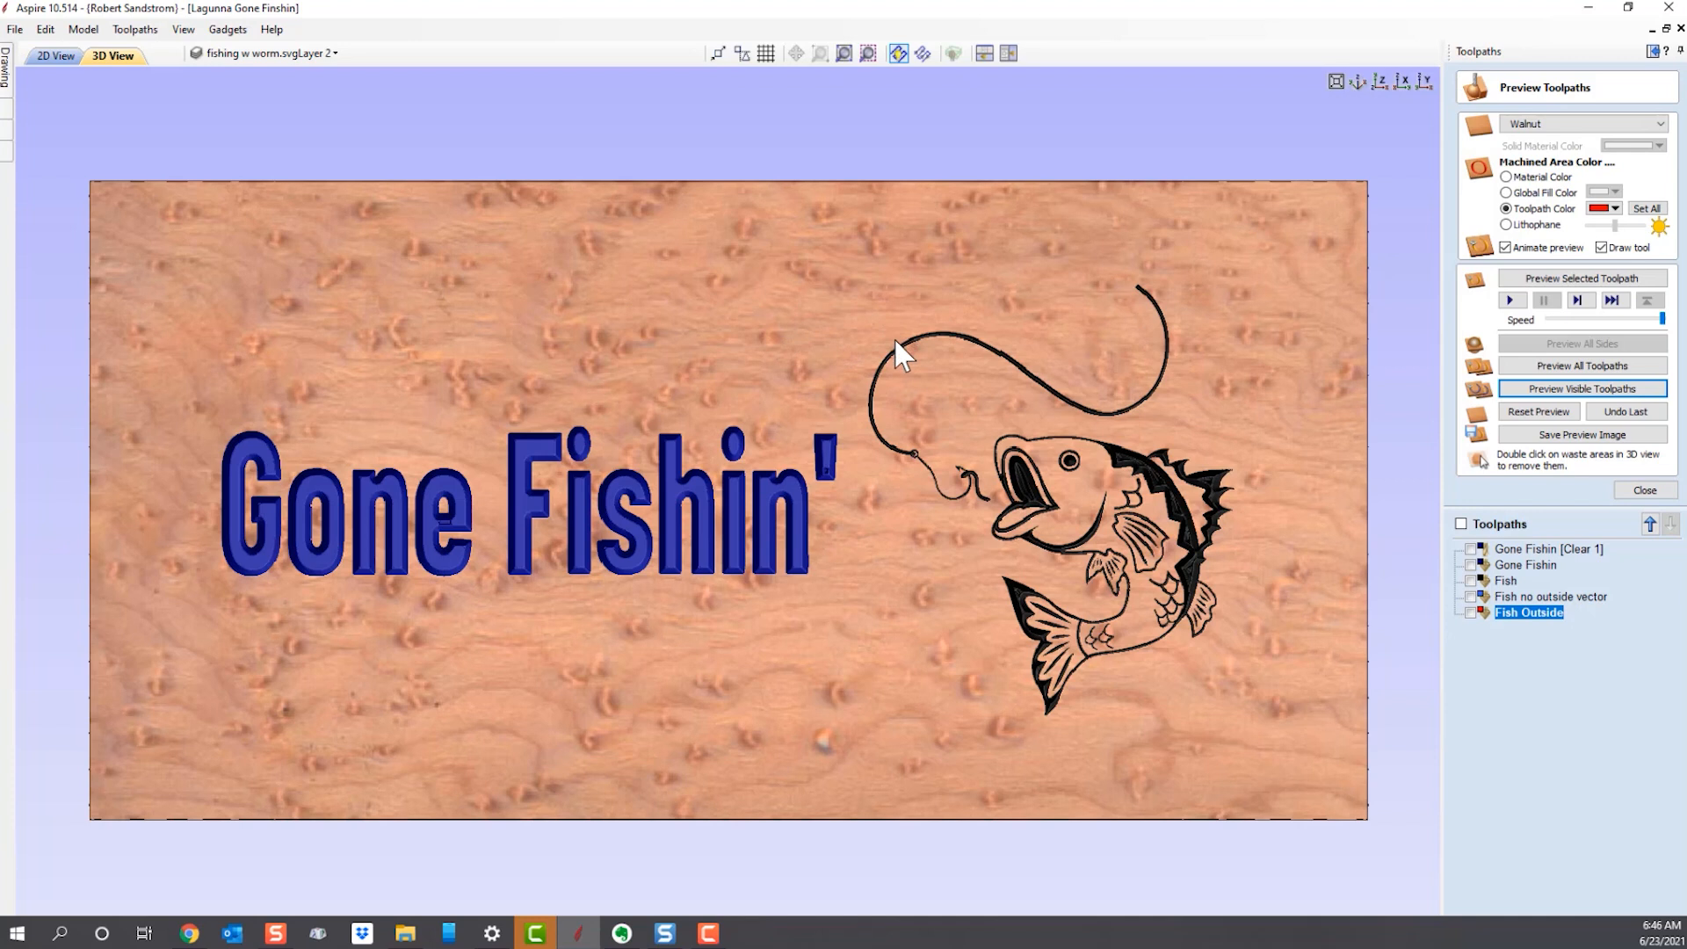
{"action": "left_click", "coordinate": [1660, 124]}
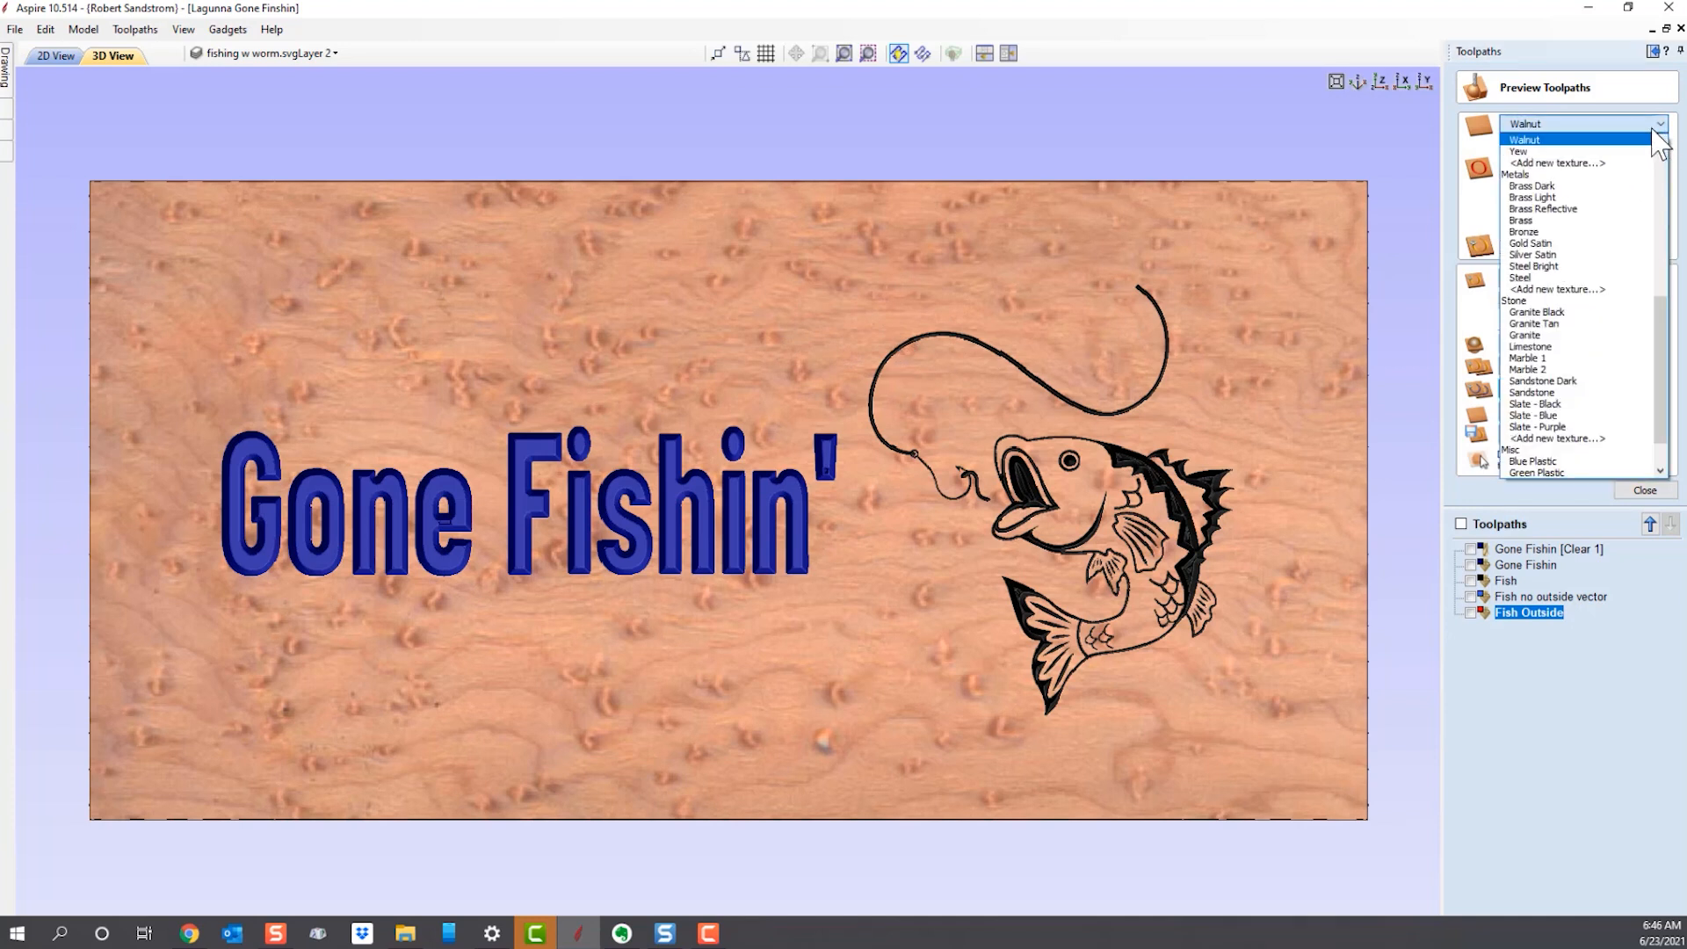
{"action": "scroll", "coordinate": [1564, 201], "scroll_direction": "up", "scroll_amount": 2}
{"action": "scroll", "coordinate": [1563, 204], "scroll_direction": "up", "scroll_amount": 3}
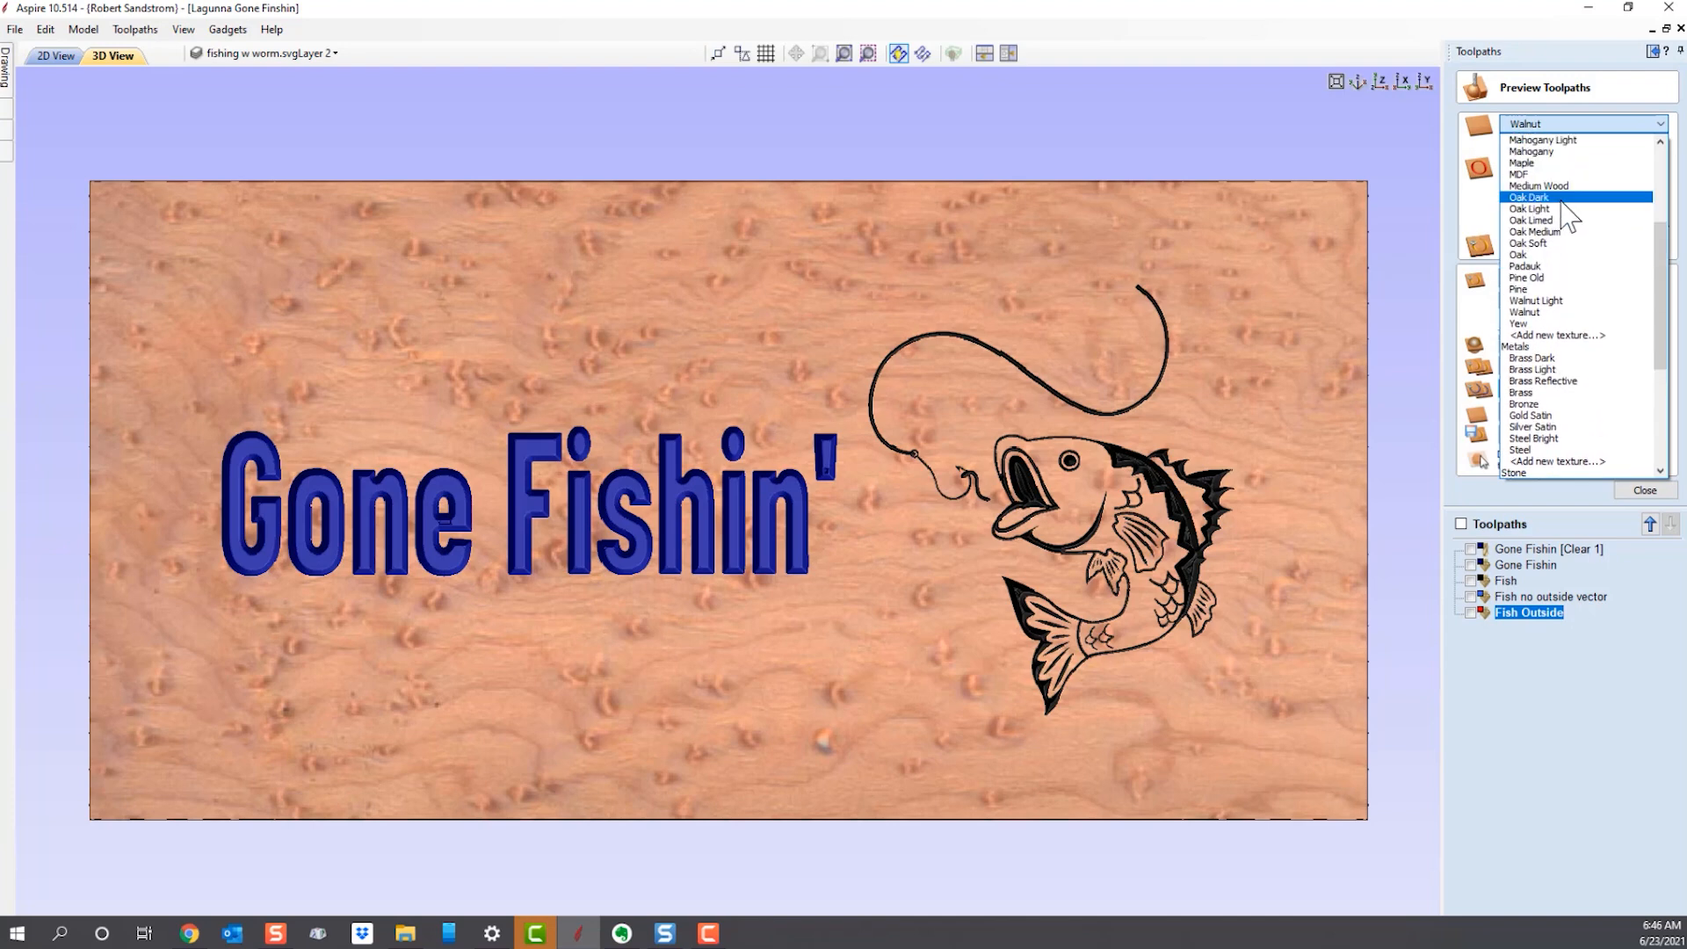
{"action": "left_click", "coordinate": [1570, 306]}
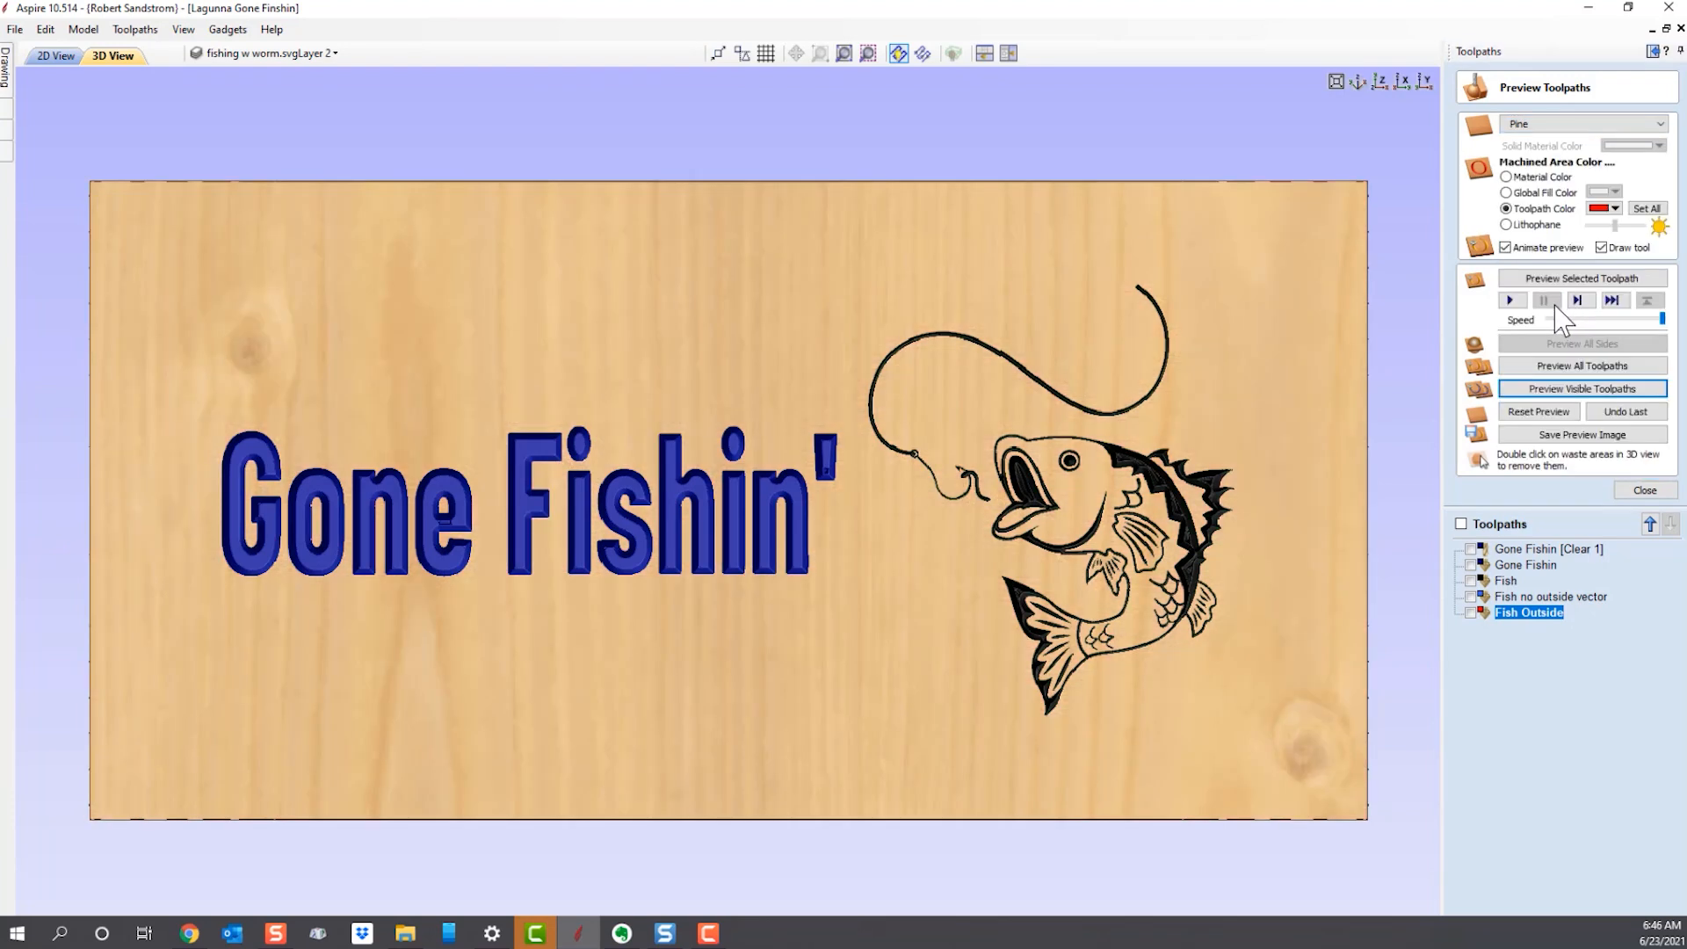
Try the MDF texture on the sign's board in the toolpath preview.
{"action": "left_click", "coordinate": [1659, 124]}
{"action": "scroll", "coordinate": [1604, 229], "scroll_direction": "up", "scroll_amount": 5}
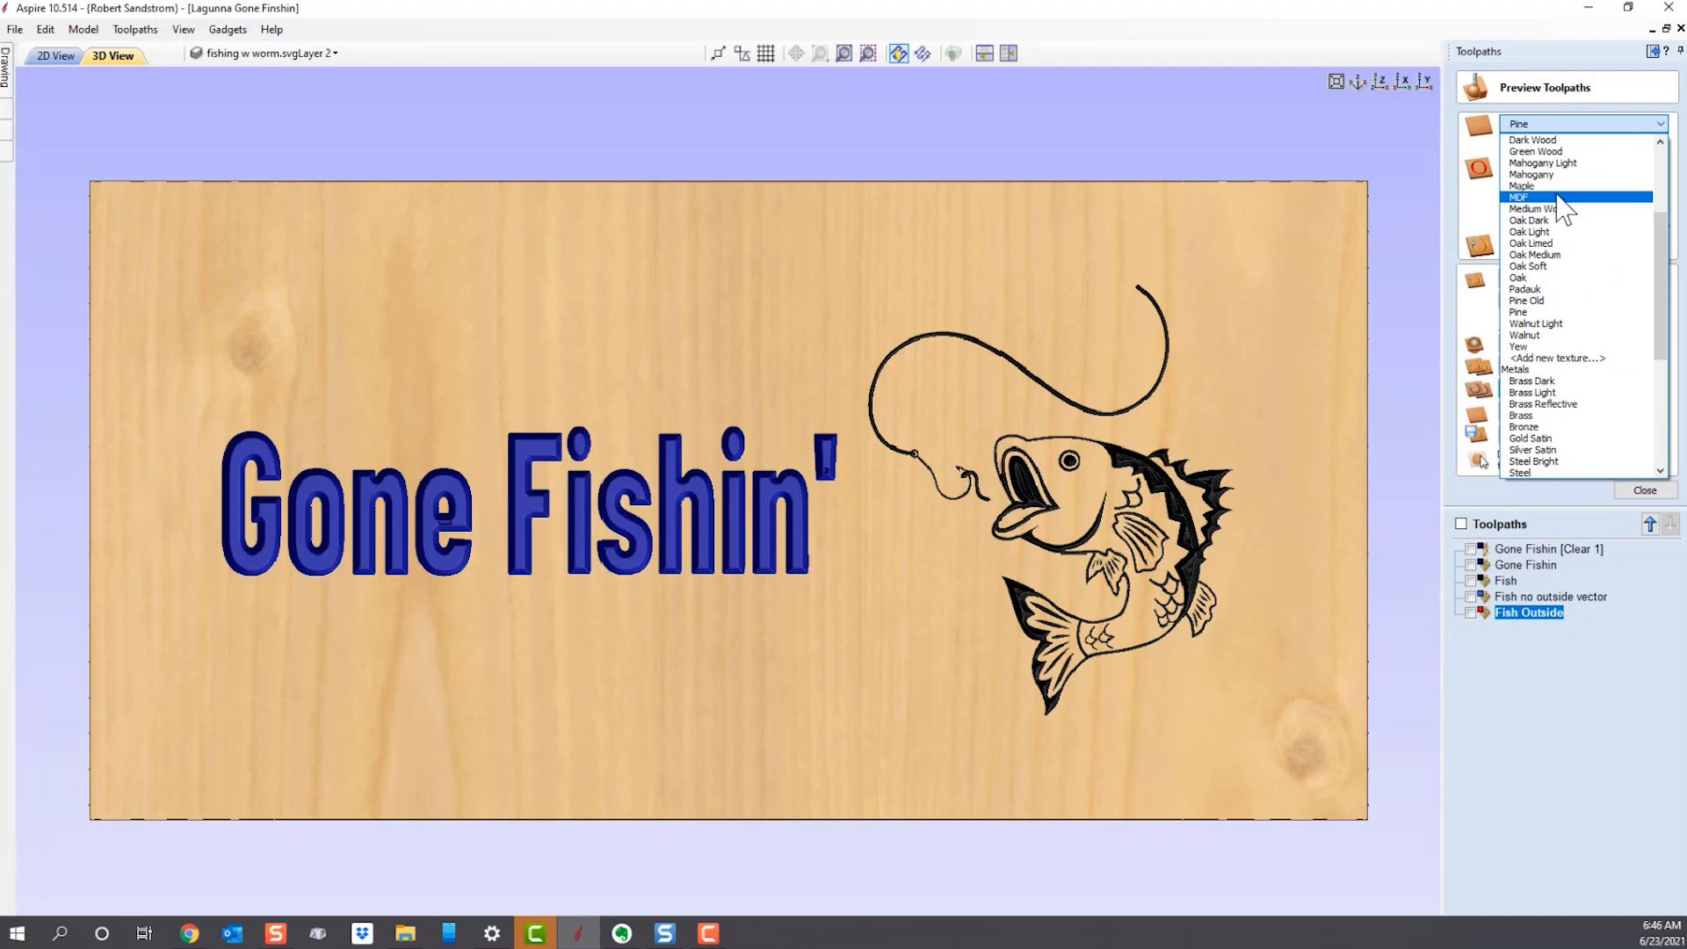
{"action": "left_click", "coordinate": [1561, 197]}
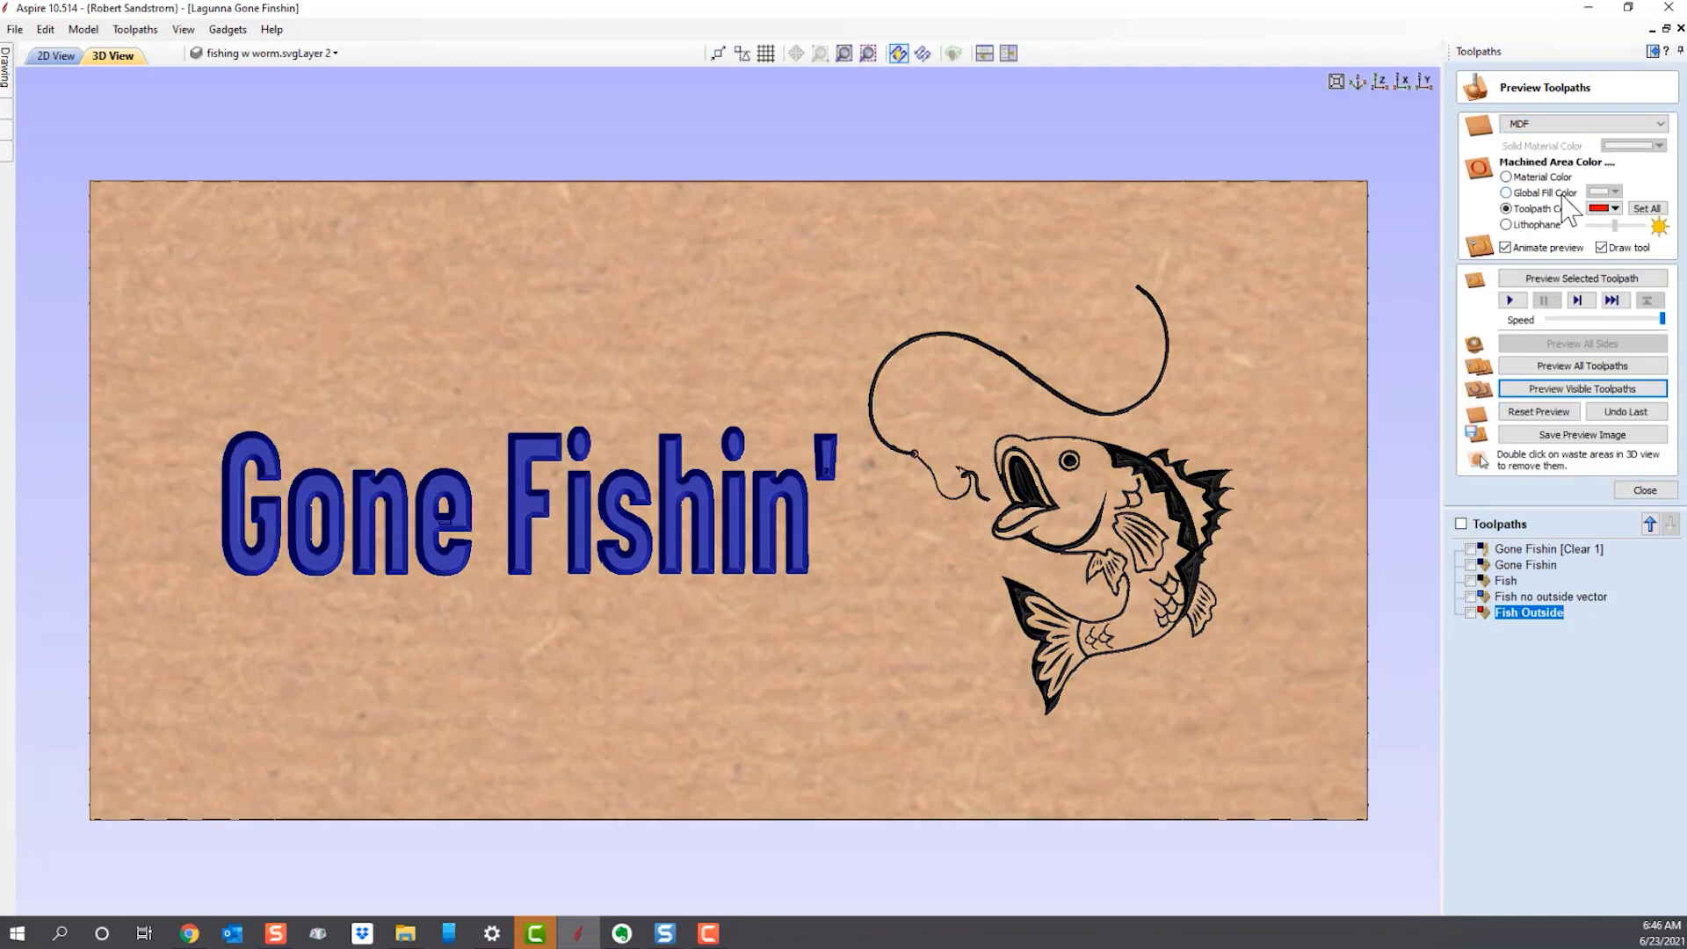
Set the previewed board's material texture to Oak Light and close the toolpath preview.
{"action": "left_click", "coordinate": [1658, 124]}
{"action": "scroll", "coordinate": [1601, 196], "scroll_direction": "up", "scroll_amount": 1}
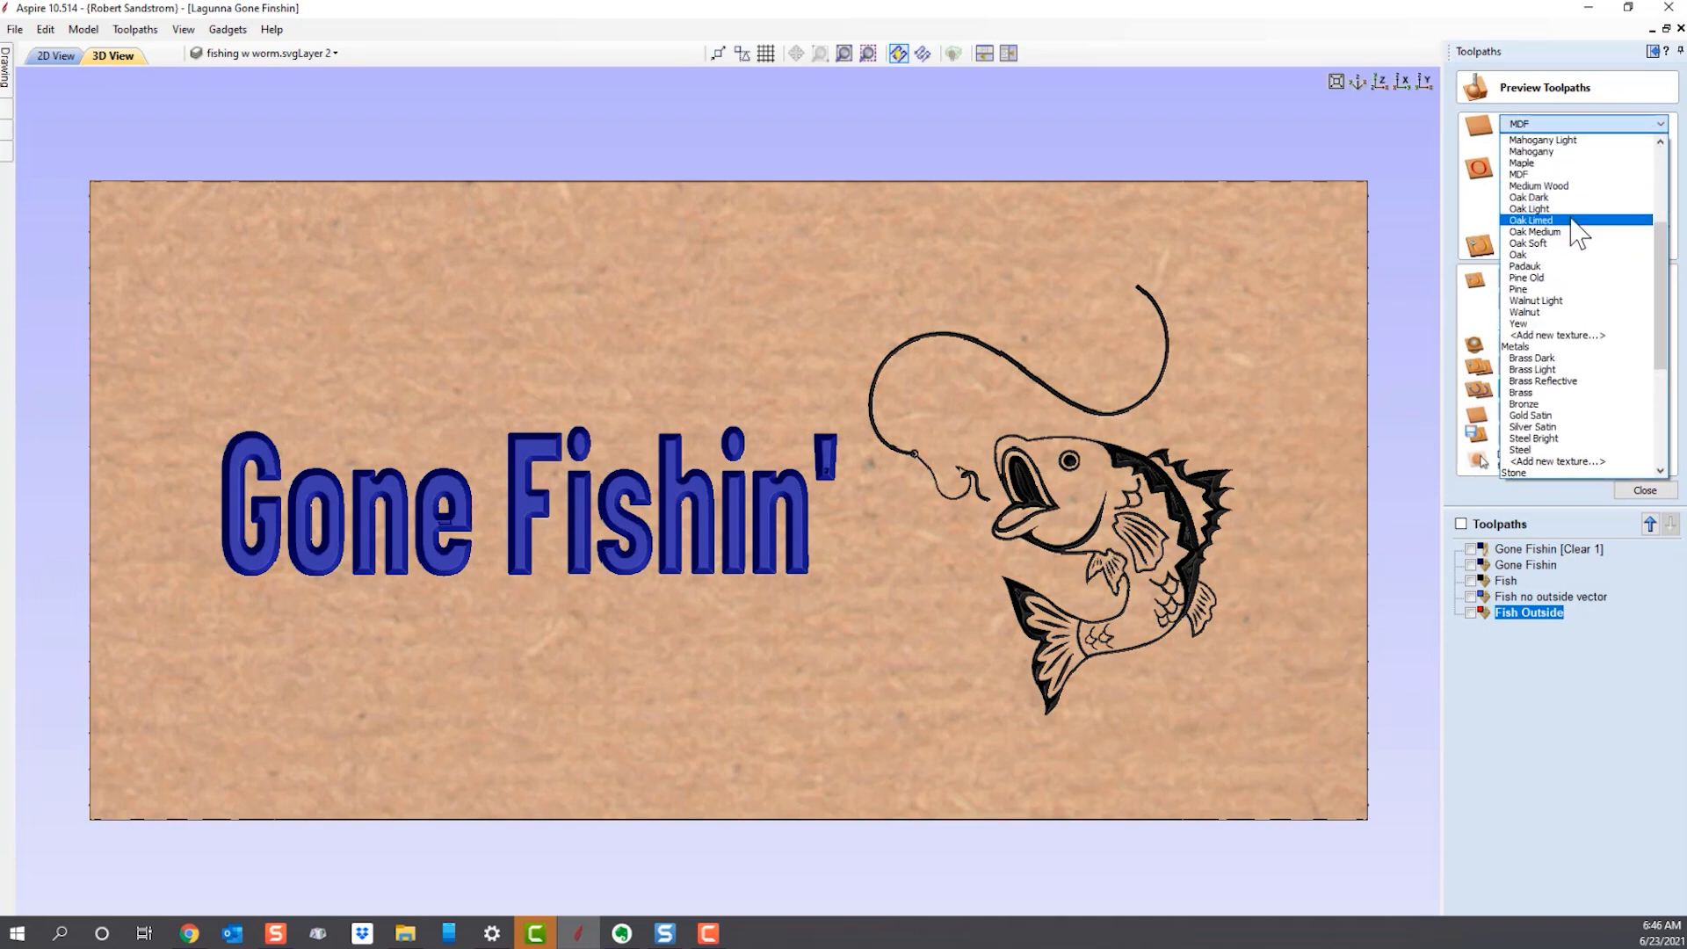
{"action": "left_click", "coordinate": [1566, 210]}
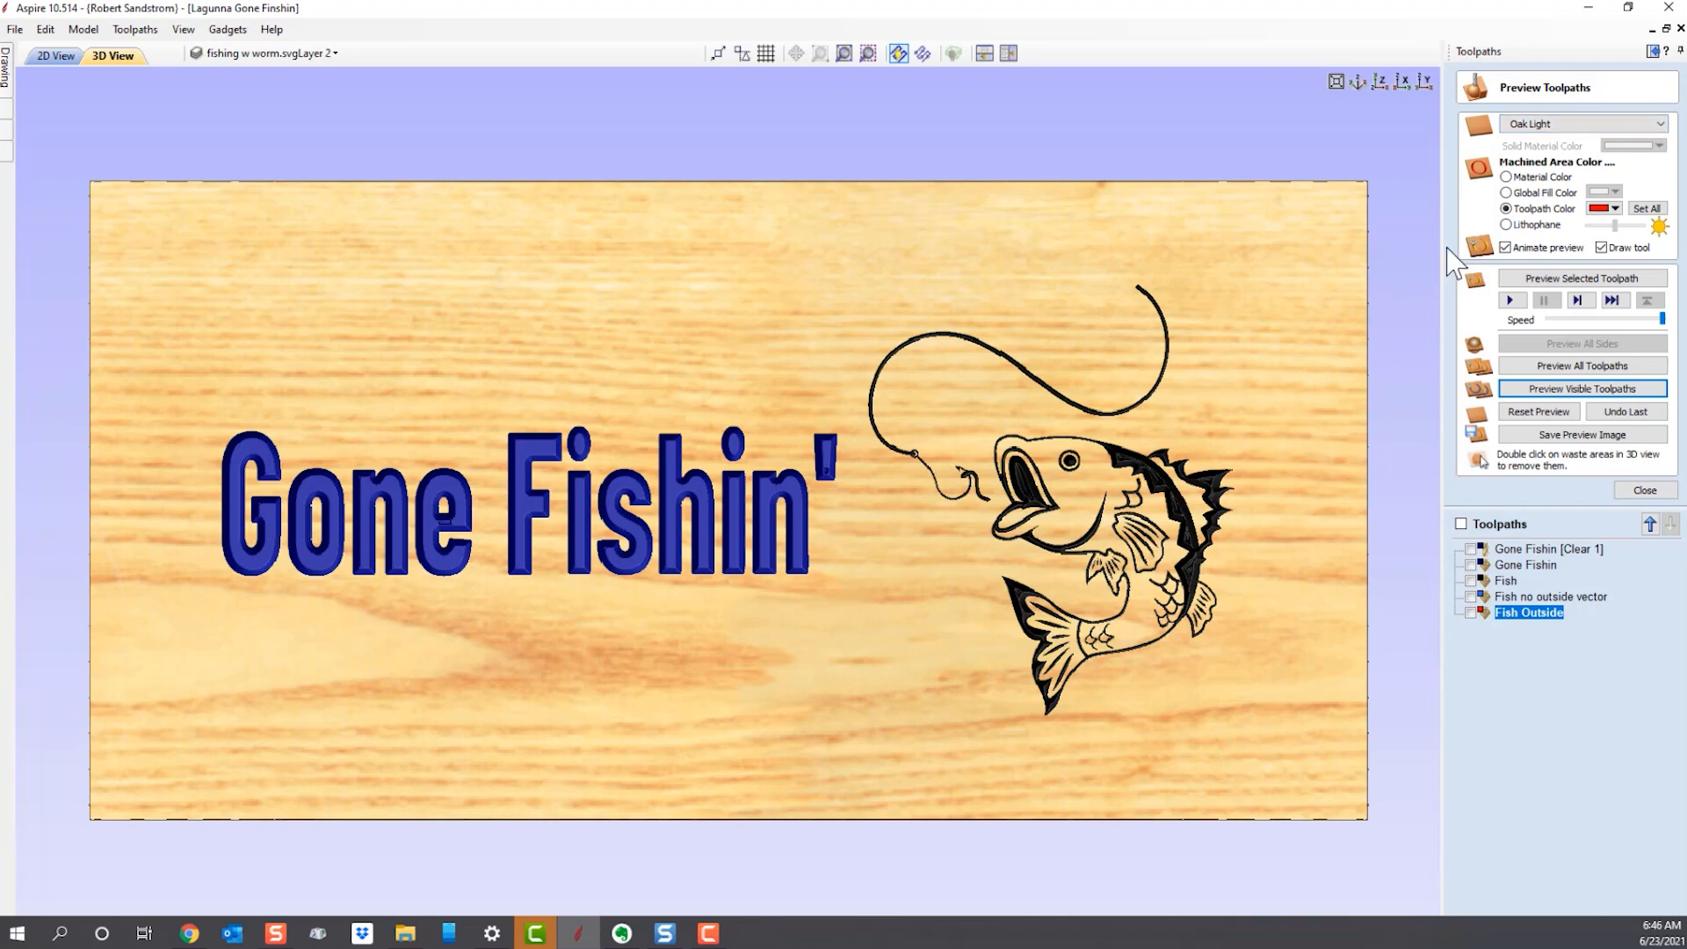
{"action": "left_click", "coordinate": [1643, 491]}
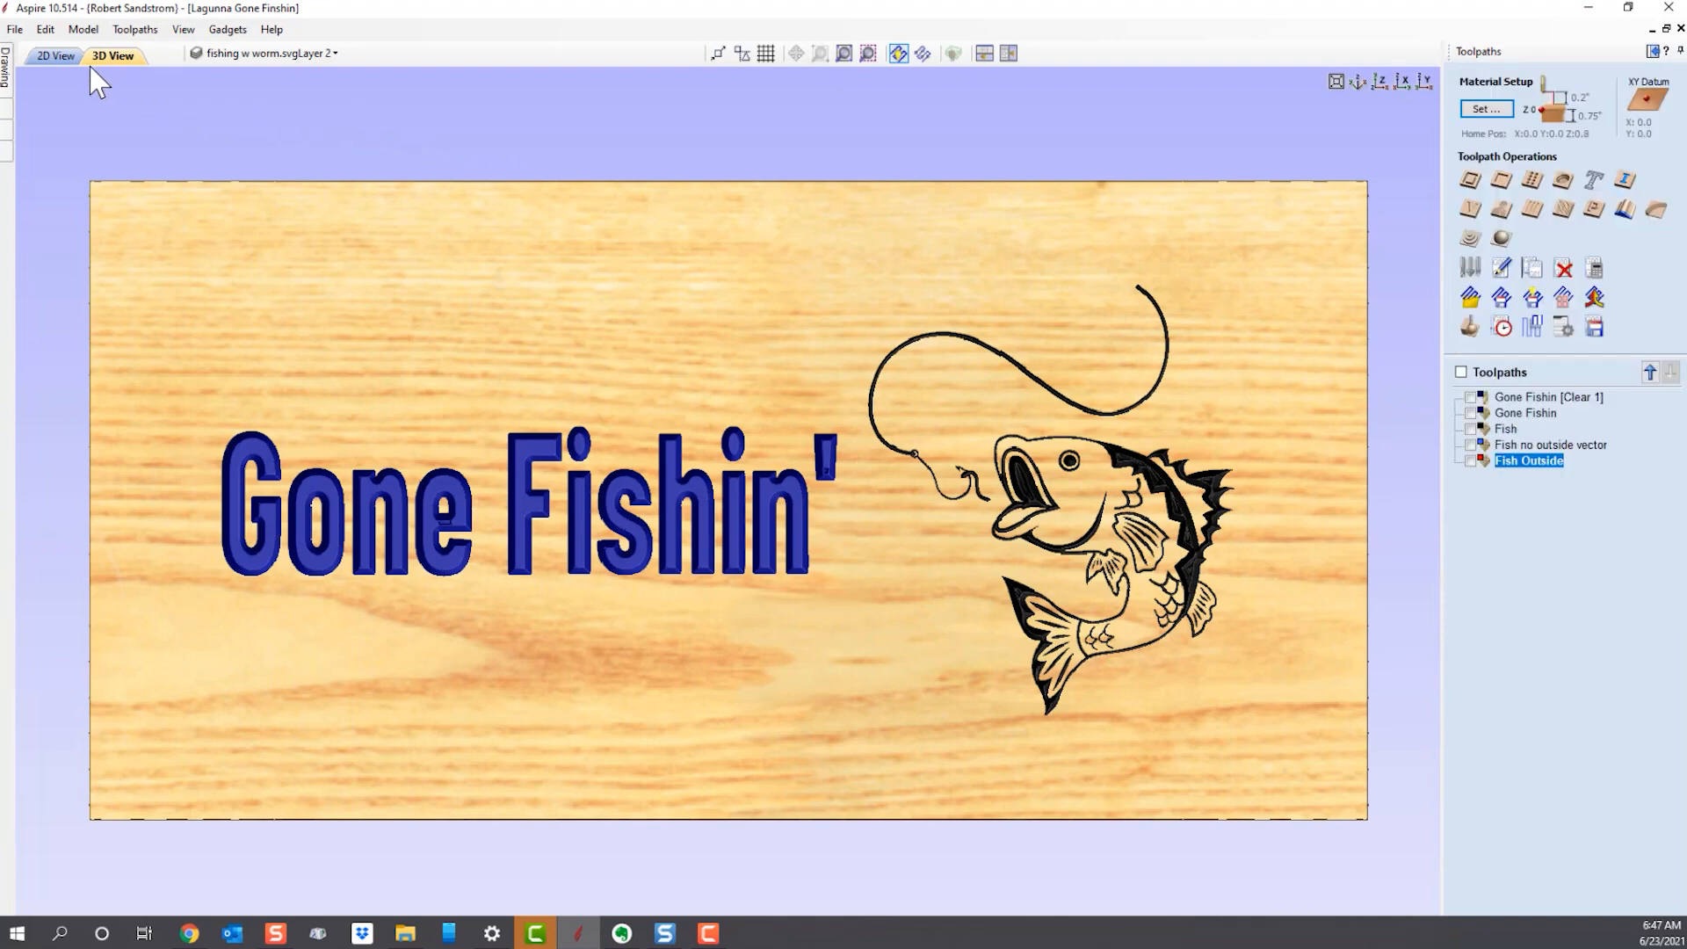
Deselect the fish outline in the 2D view and select the inner border vector with the notched corners.
{"action": "left_click", "coordinate": [56, 58]}
{"action": "scroll", "coordinate": [722, 452], "scroll_direction": "down", "scroll_amount": 5}
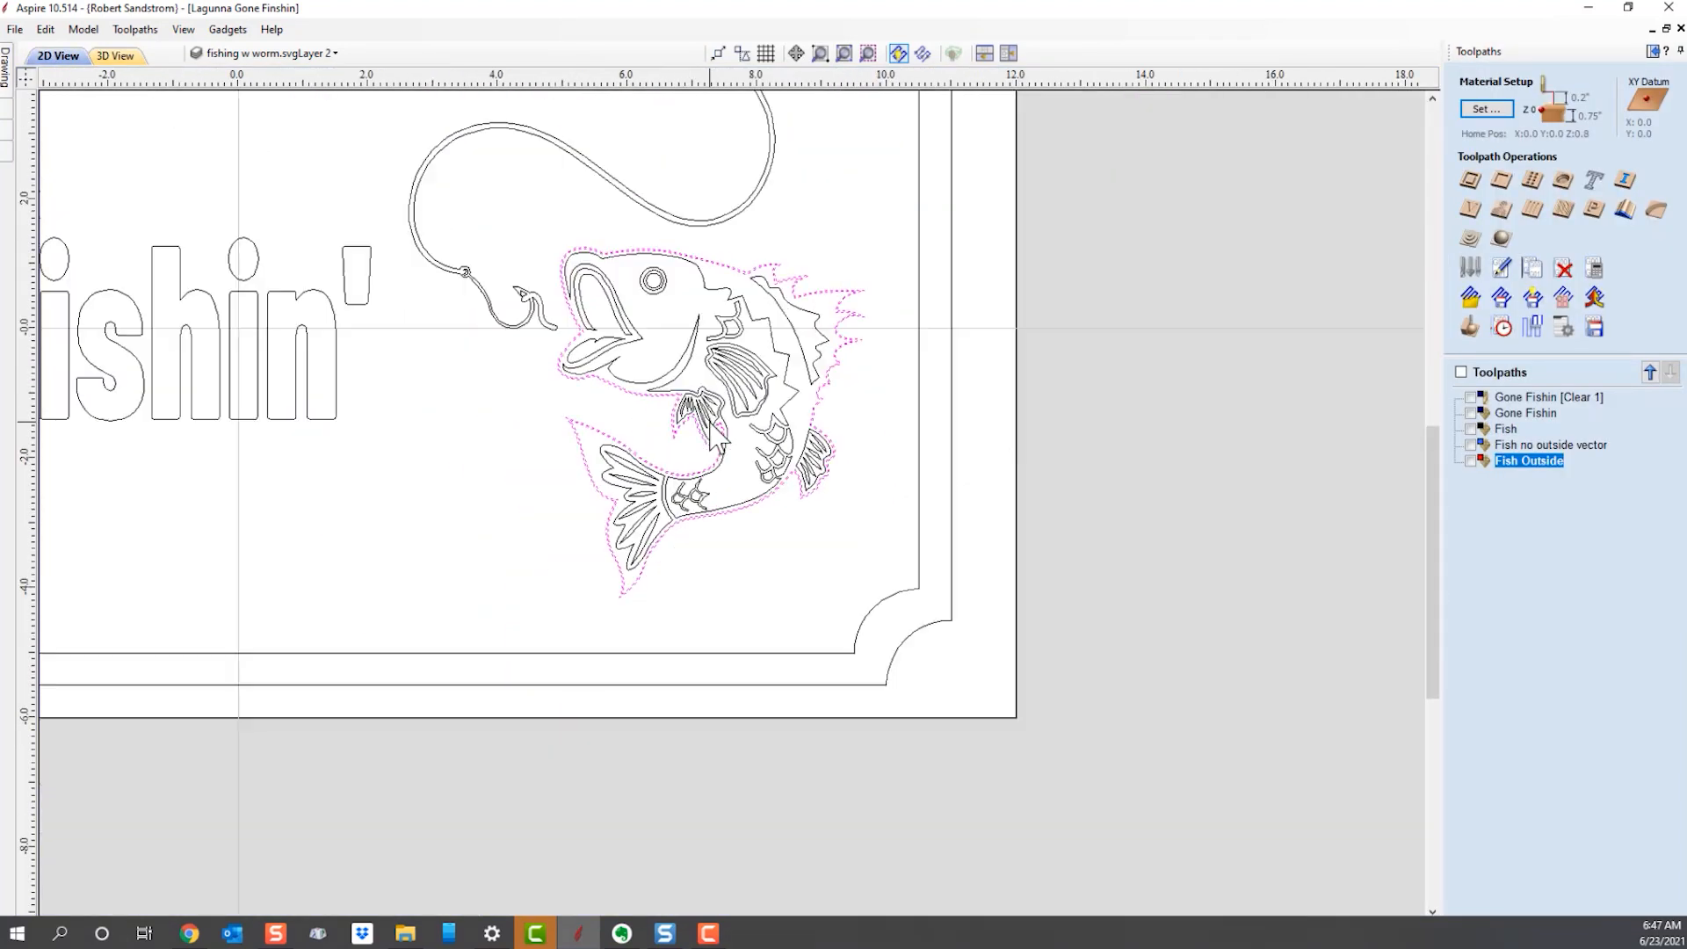
{"action": "left_click", "coordinate": [536, 466]}
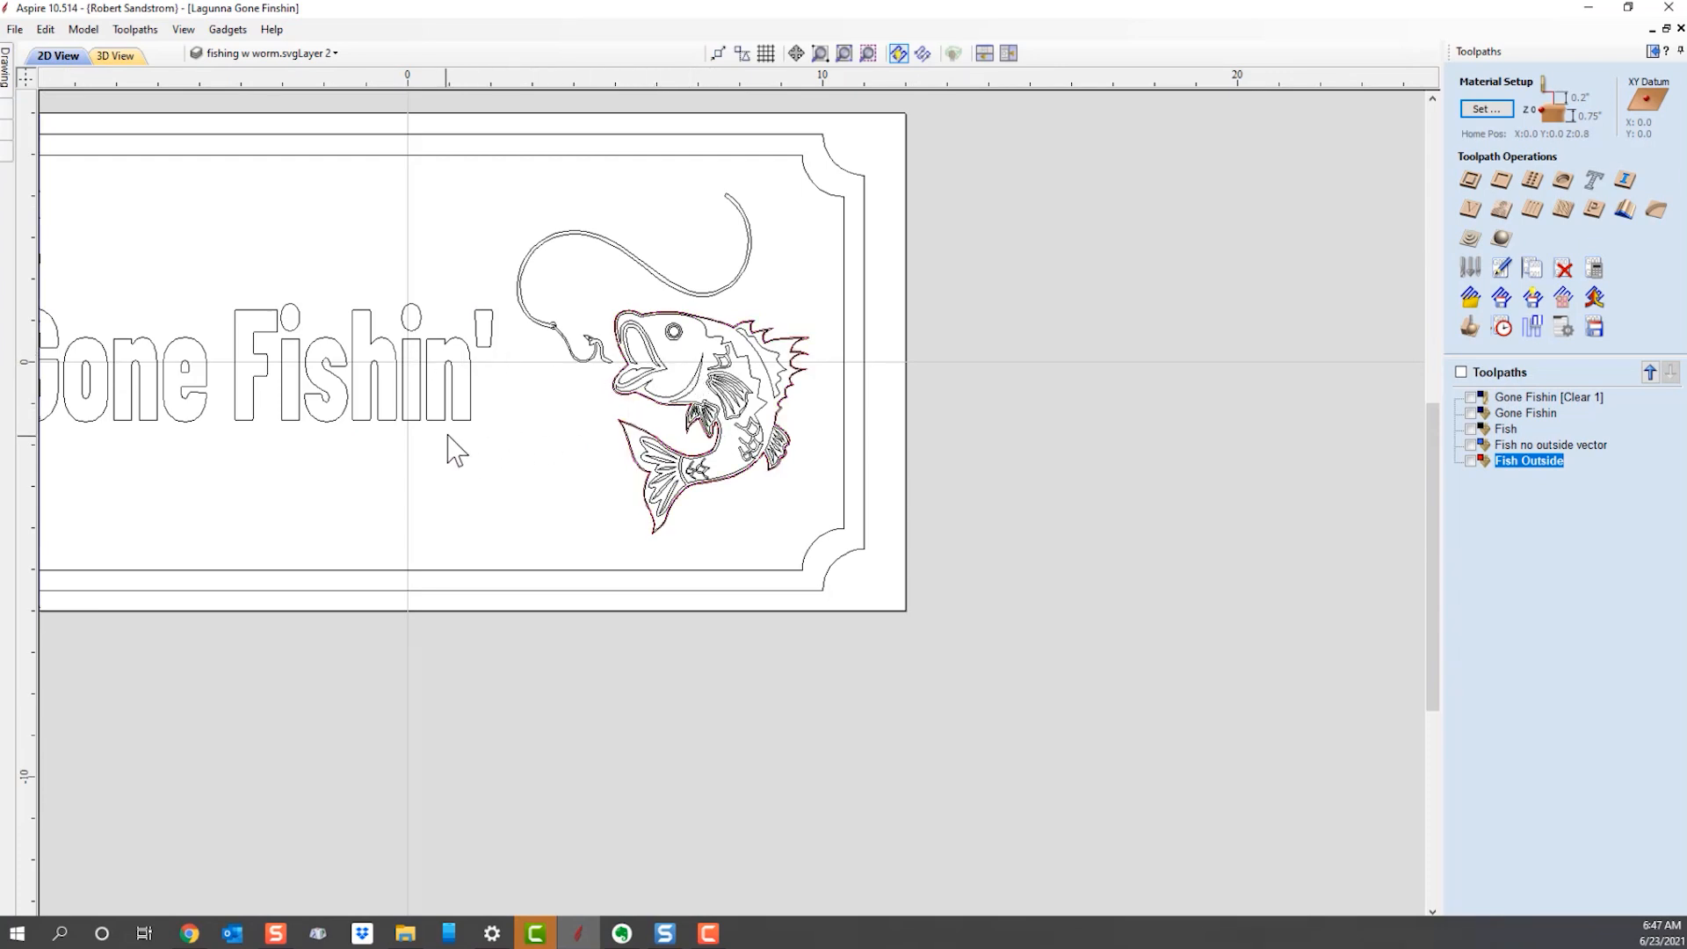
{"action": "scroll", "coordinate": [456, 437], "scroll_direction": "up", "scroll_amount": 1}
{"action": "middle_click_drag", "start_coordinate": [458, 433], "coordinate": [774, 524]}
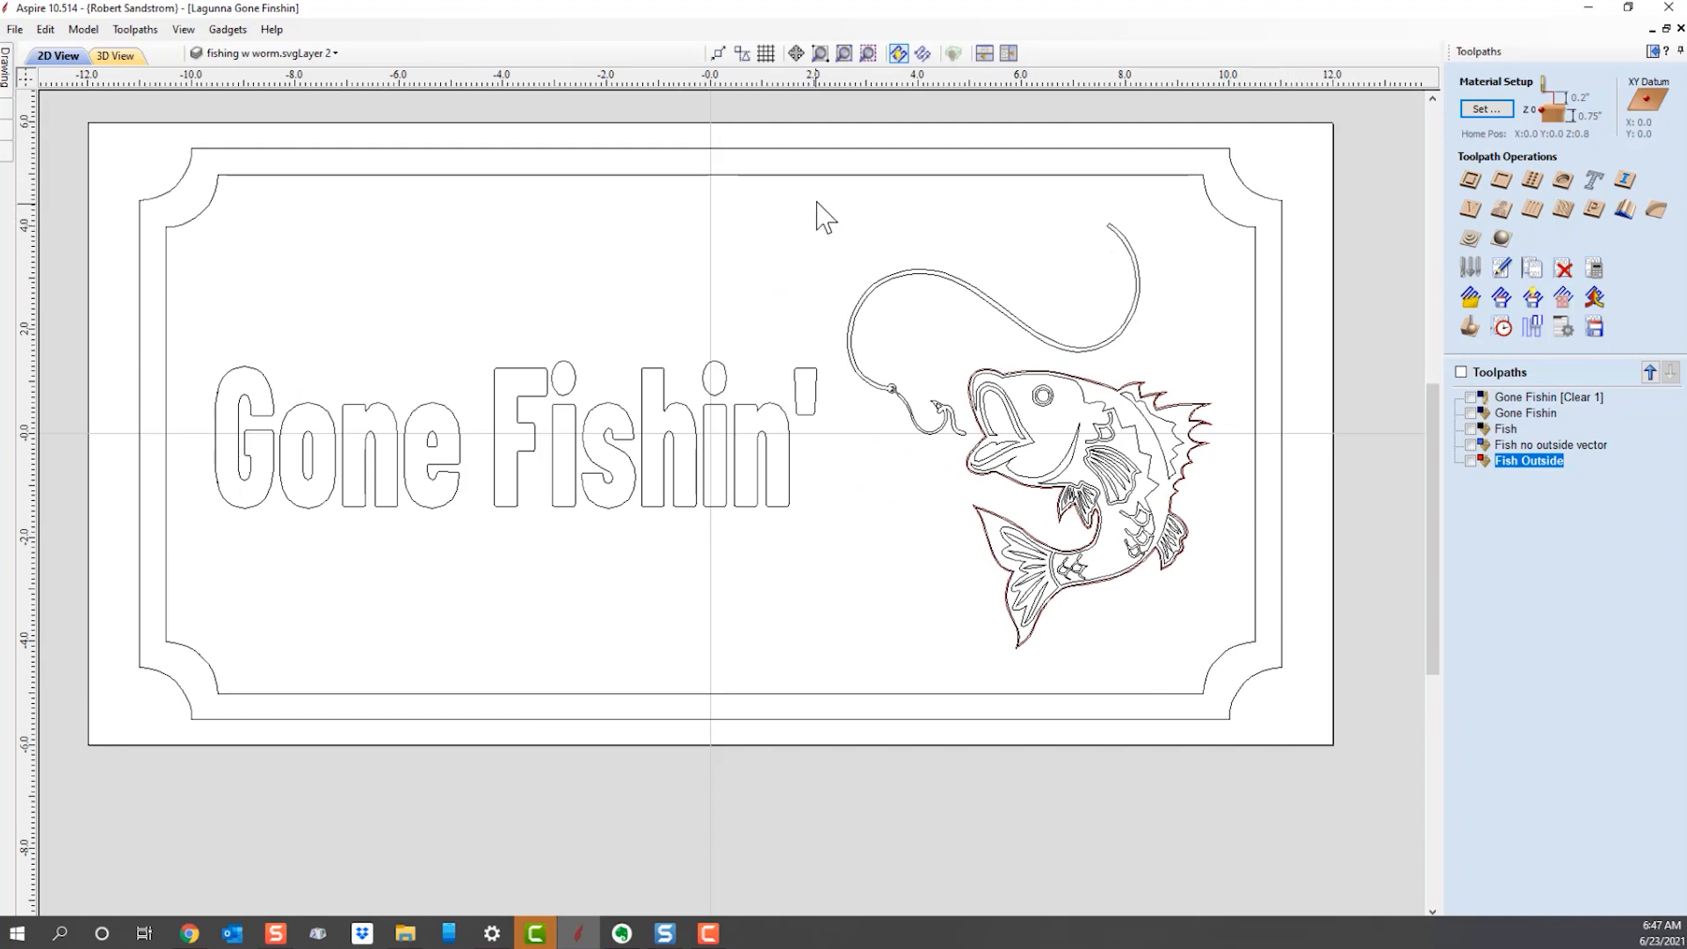
{"action": "left_click", "coordinate": [828, 176]}
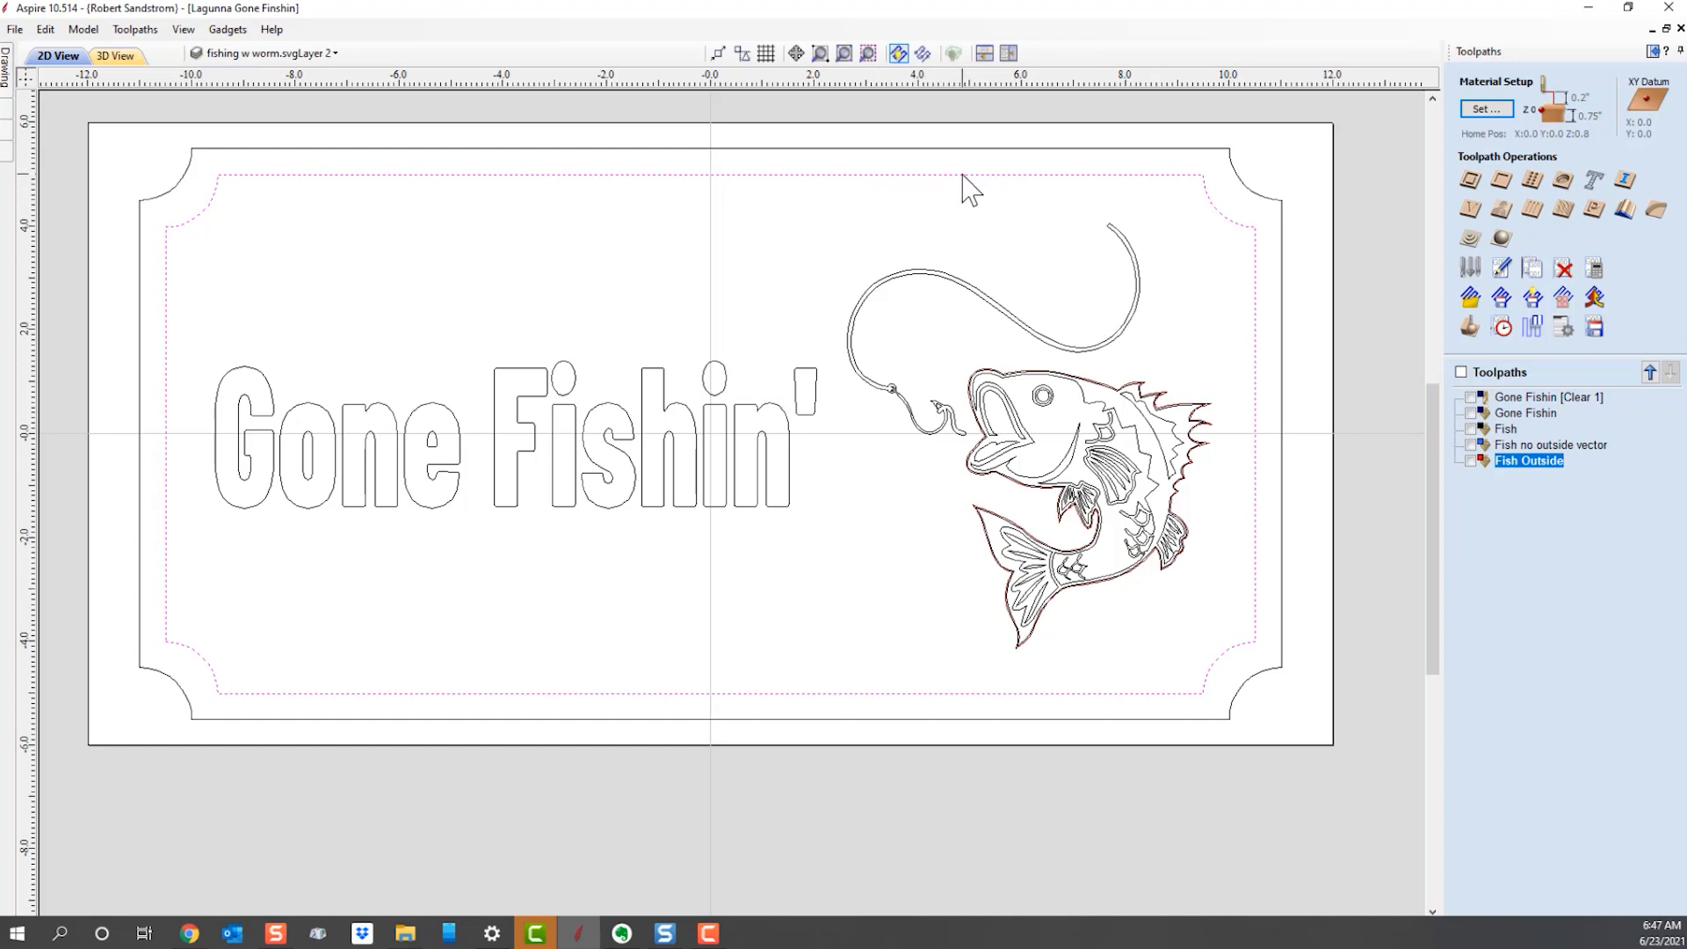
Set up a 2D Profile toolpath with a .125 inch cut depth and the #45701 90° V Groove 3/8 diameter bit.
{"action": "left_click", "coordinate": [1470, 182]}
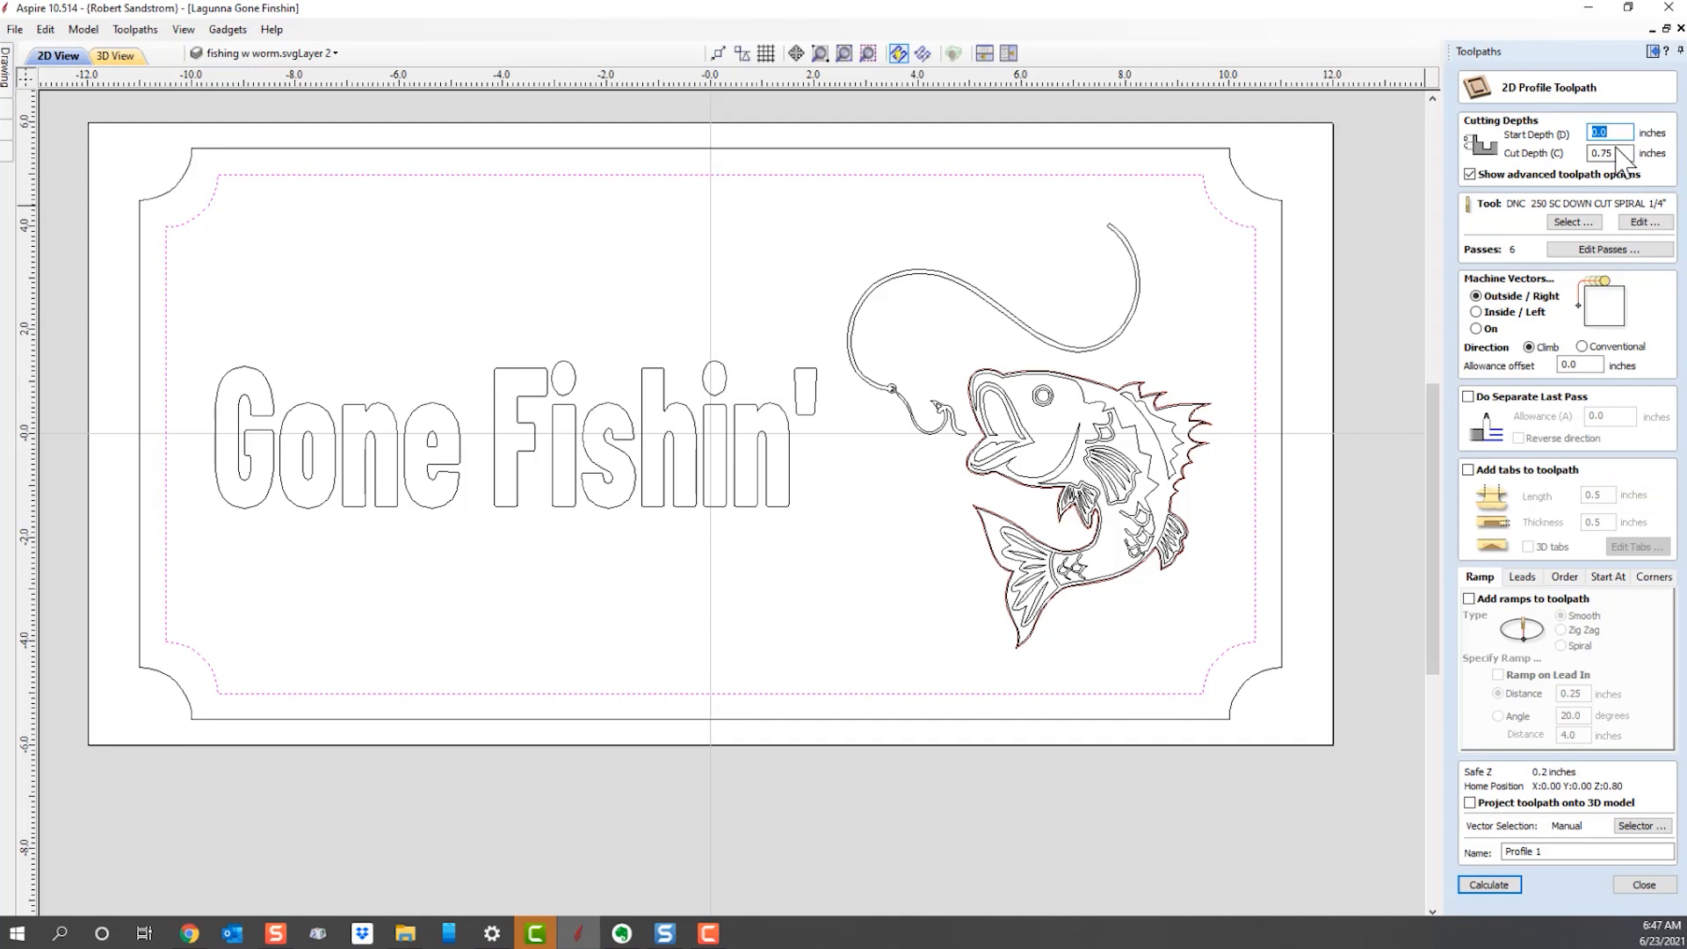
{"action": "key", "text": "Tab"}
{"action": "type", "text": ".125"}
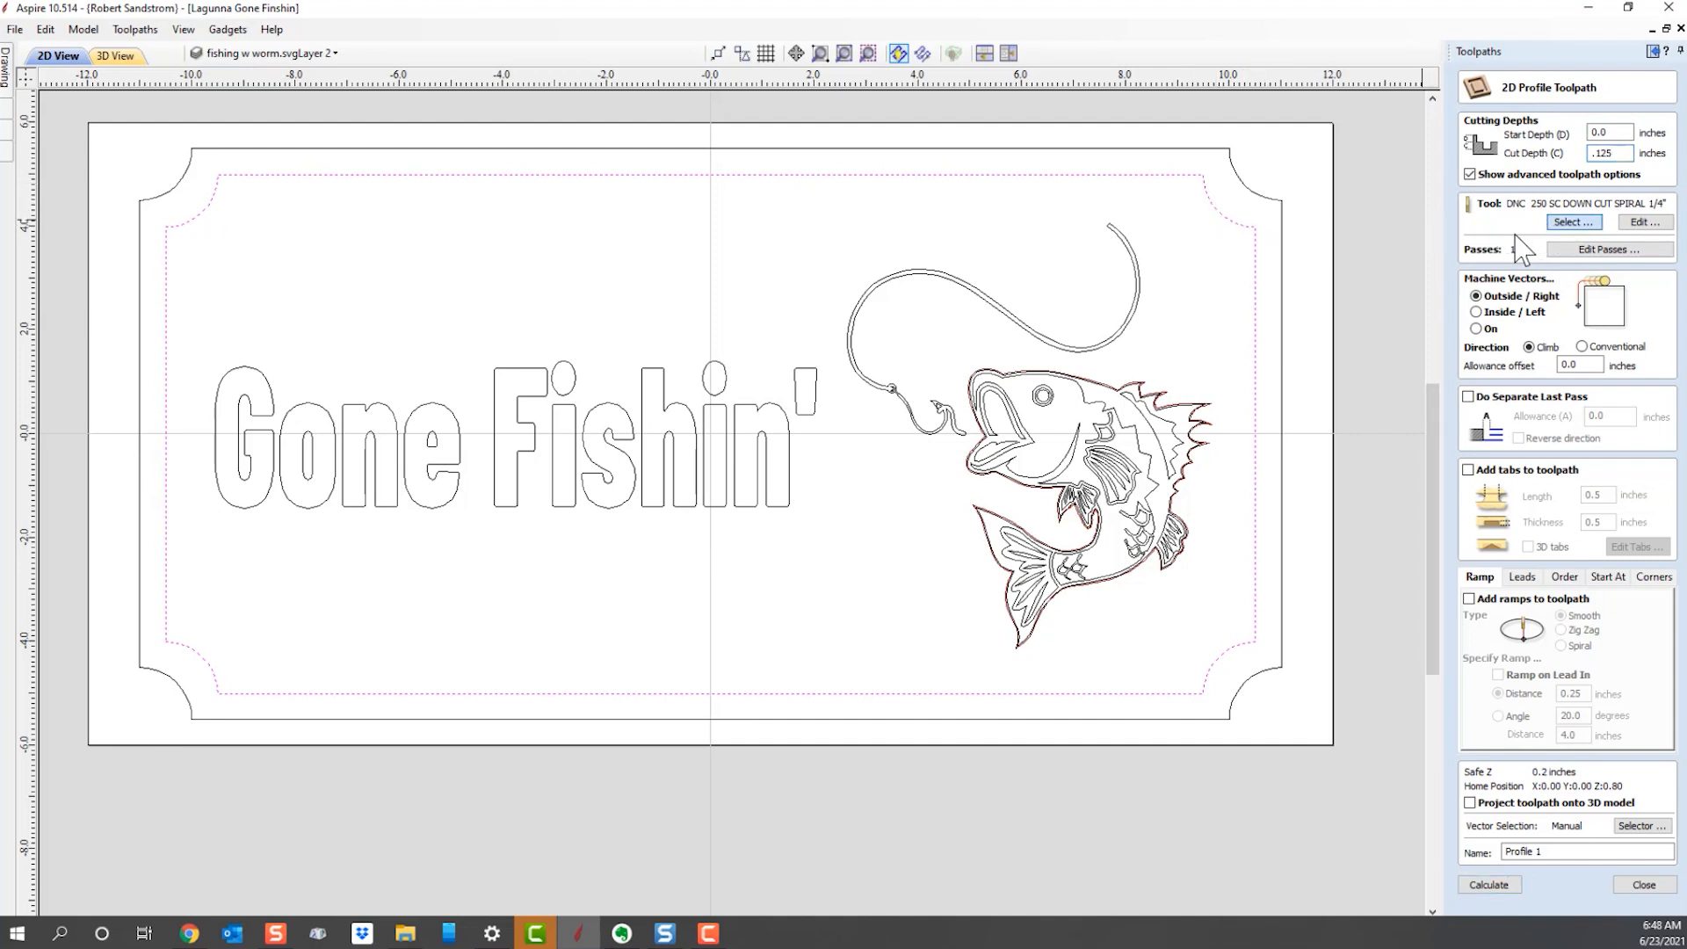
{"action": "left_click", "coordinate": [1574, 222]}
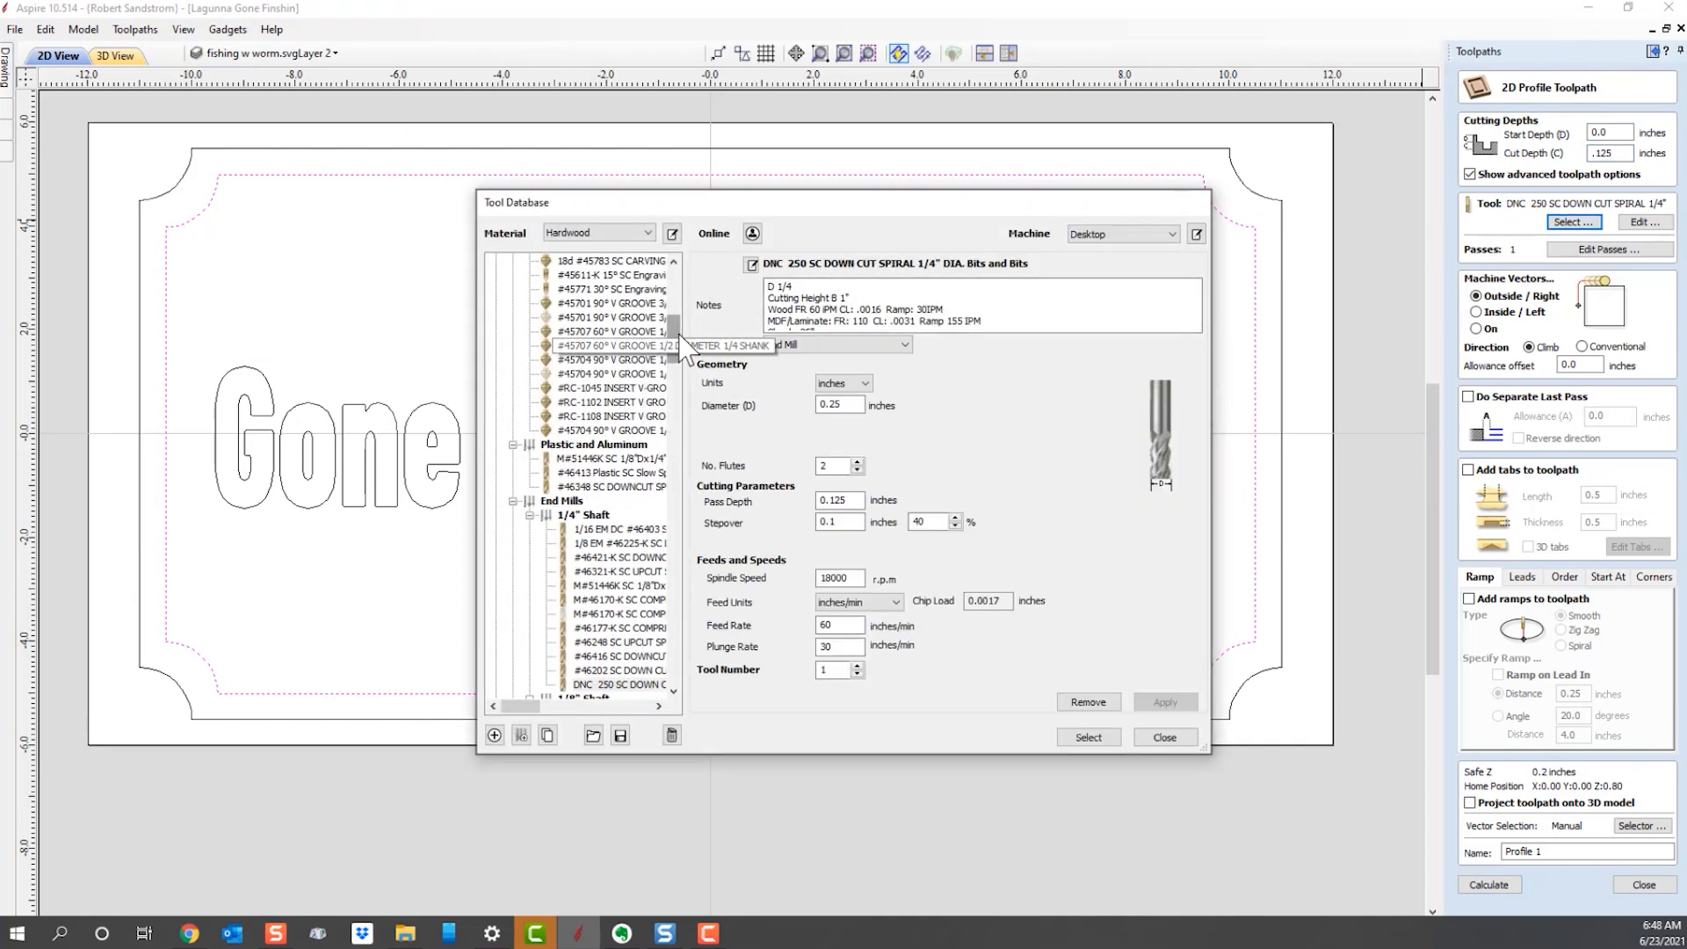
{"action": "scroll", "coordinate": [587, 334], "scroll_direction": "up", "scroll_amount": 2}
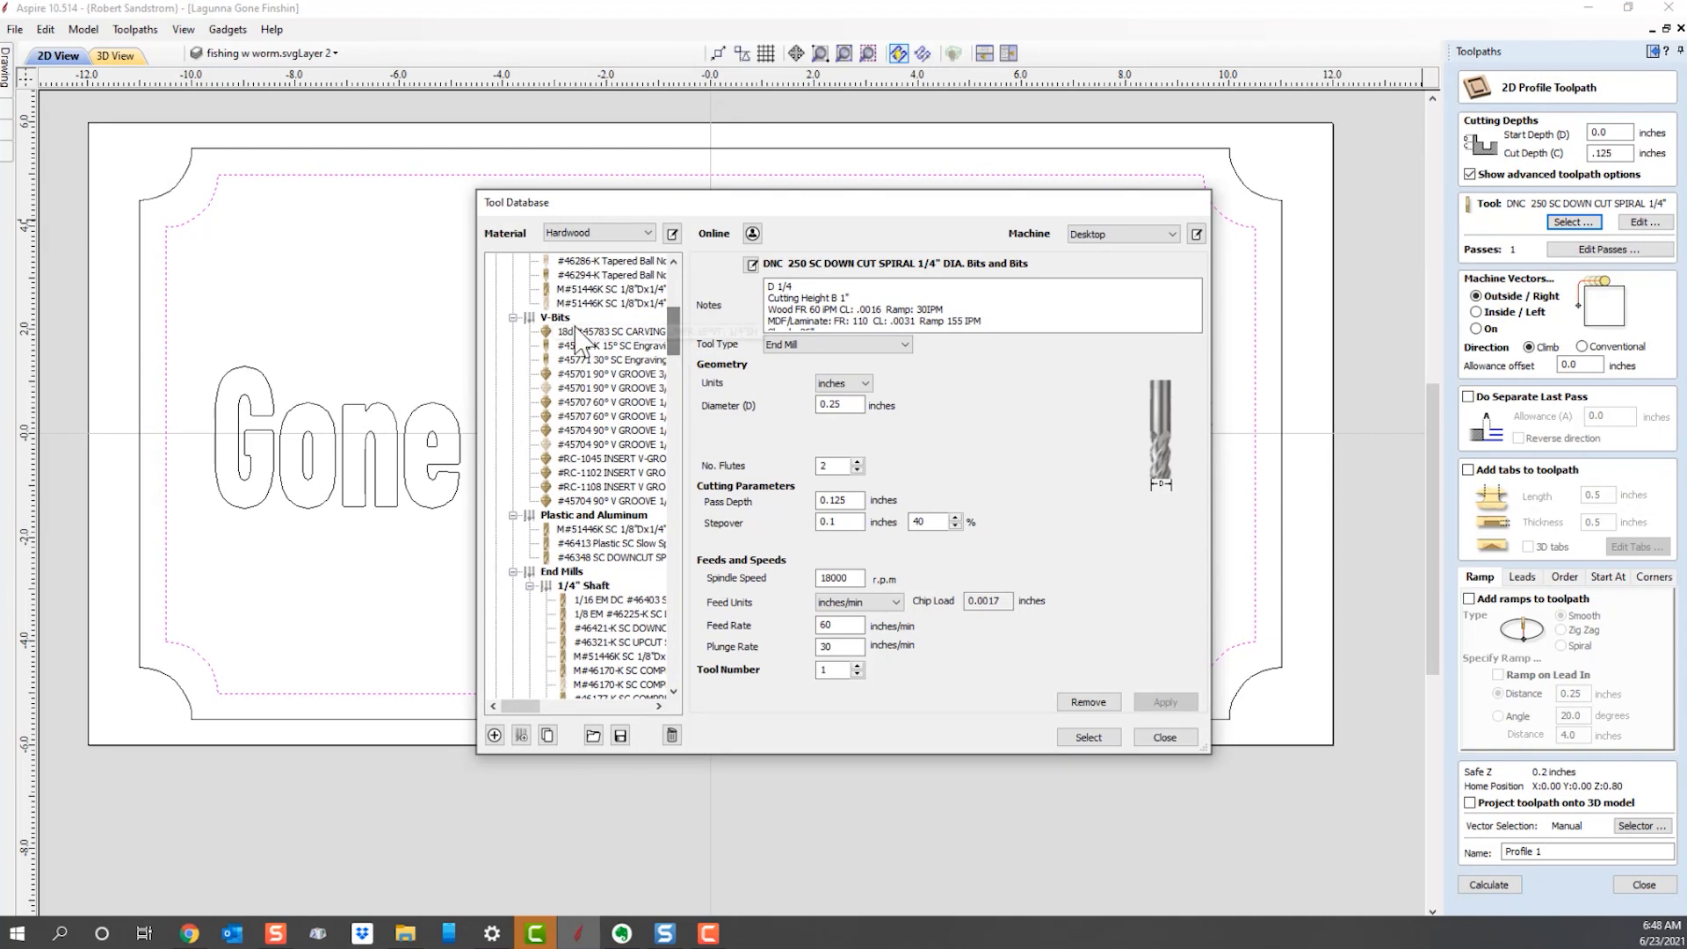
{"action": "left_click", "coordinate": [563, 376]}
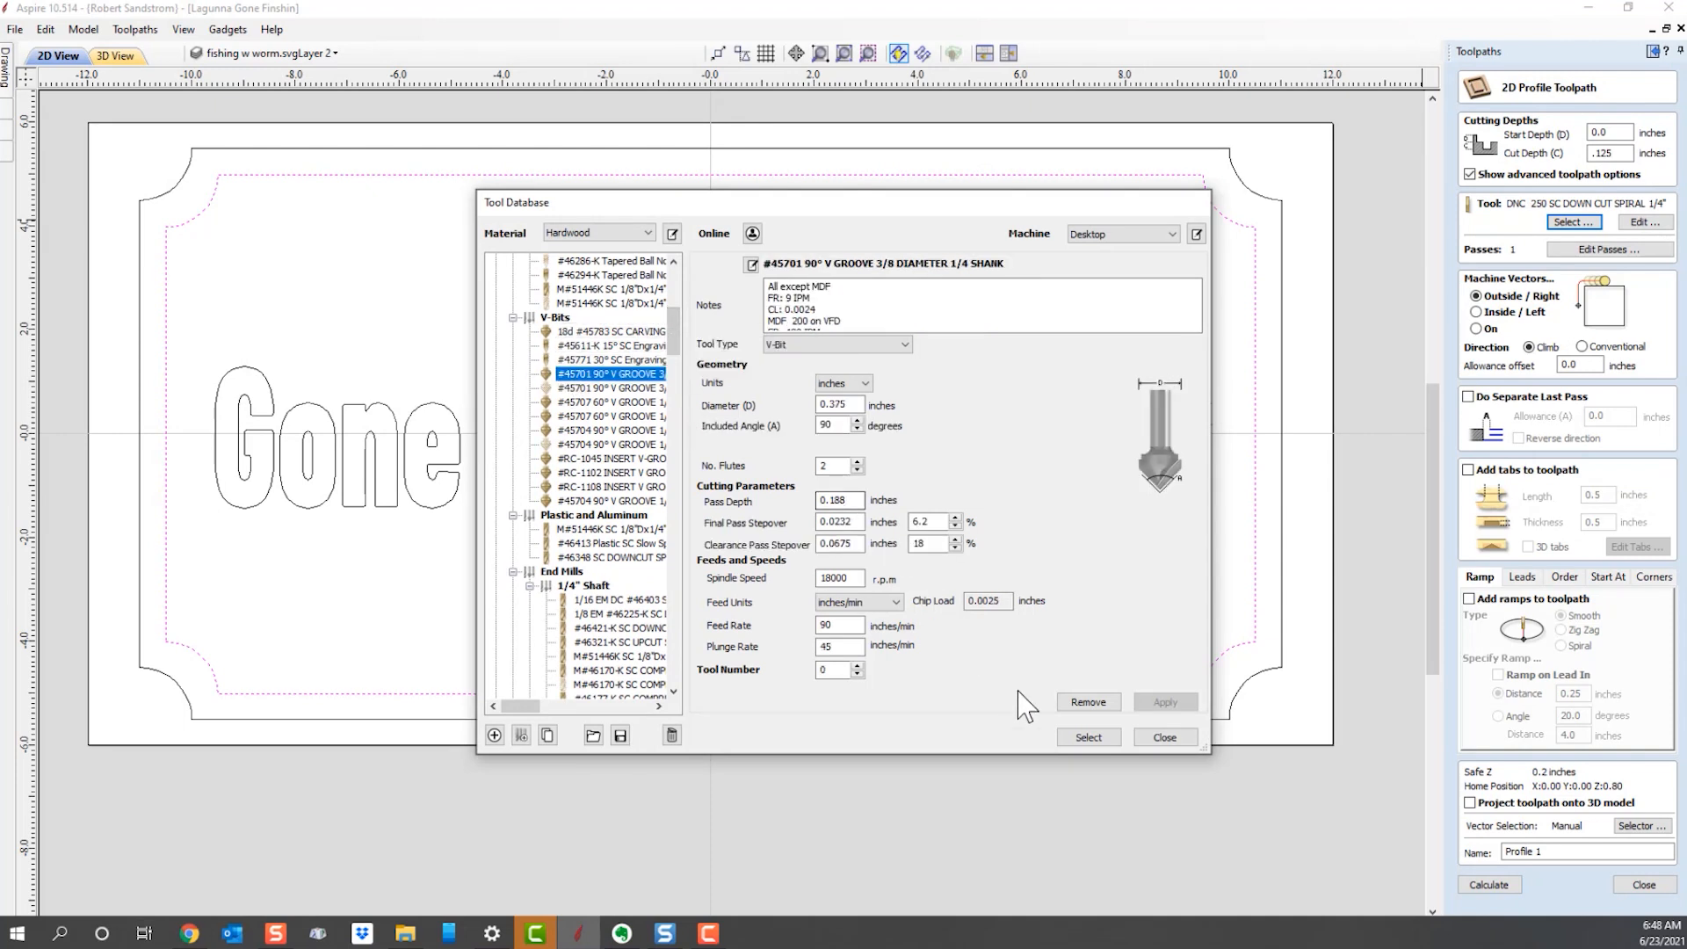
{"action": "left_click", "coordinate": [1080, 734]}
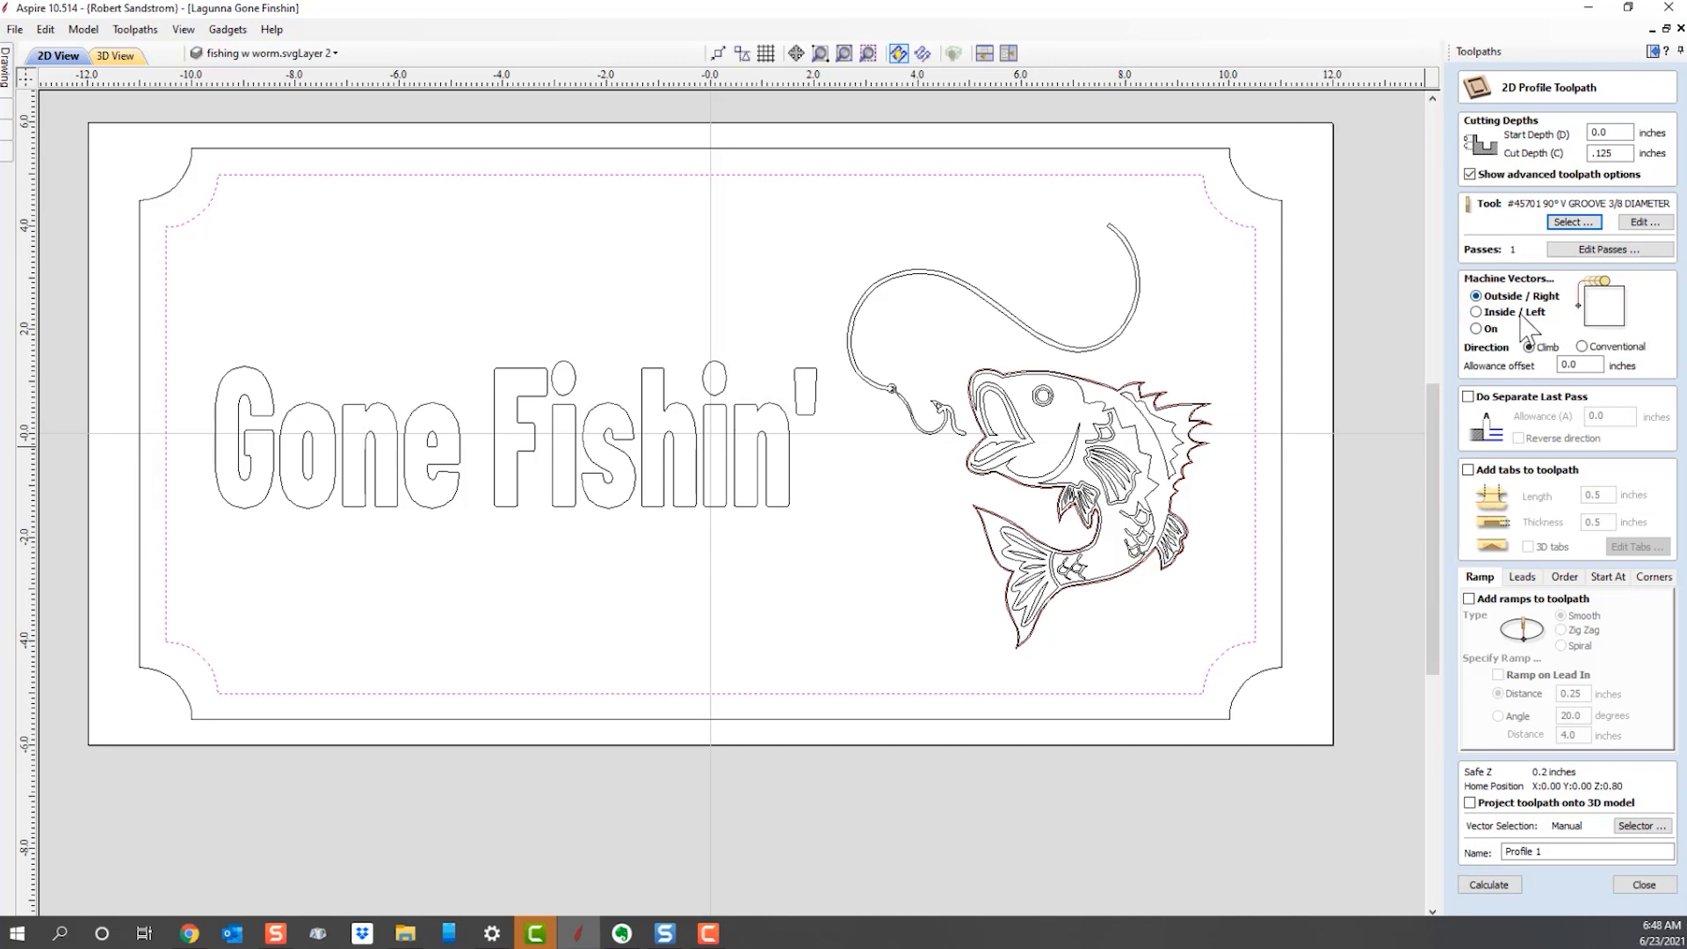
Machine on the border vector in the conventional direction without ramps, and calculate the profile toolpath.
{"action": "left_click", "coordinate": [1478, 329]}
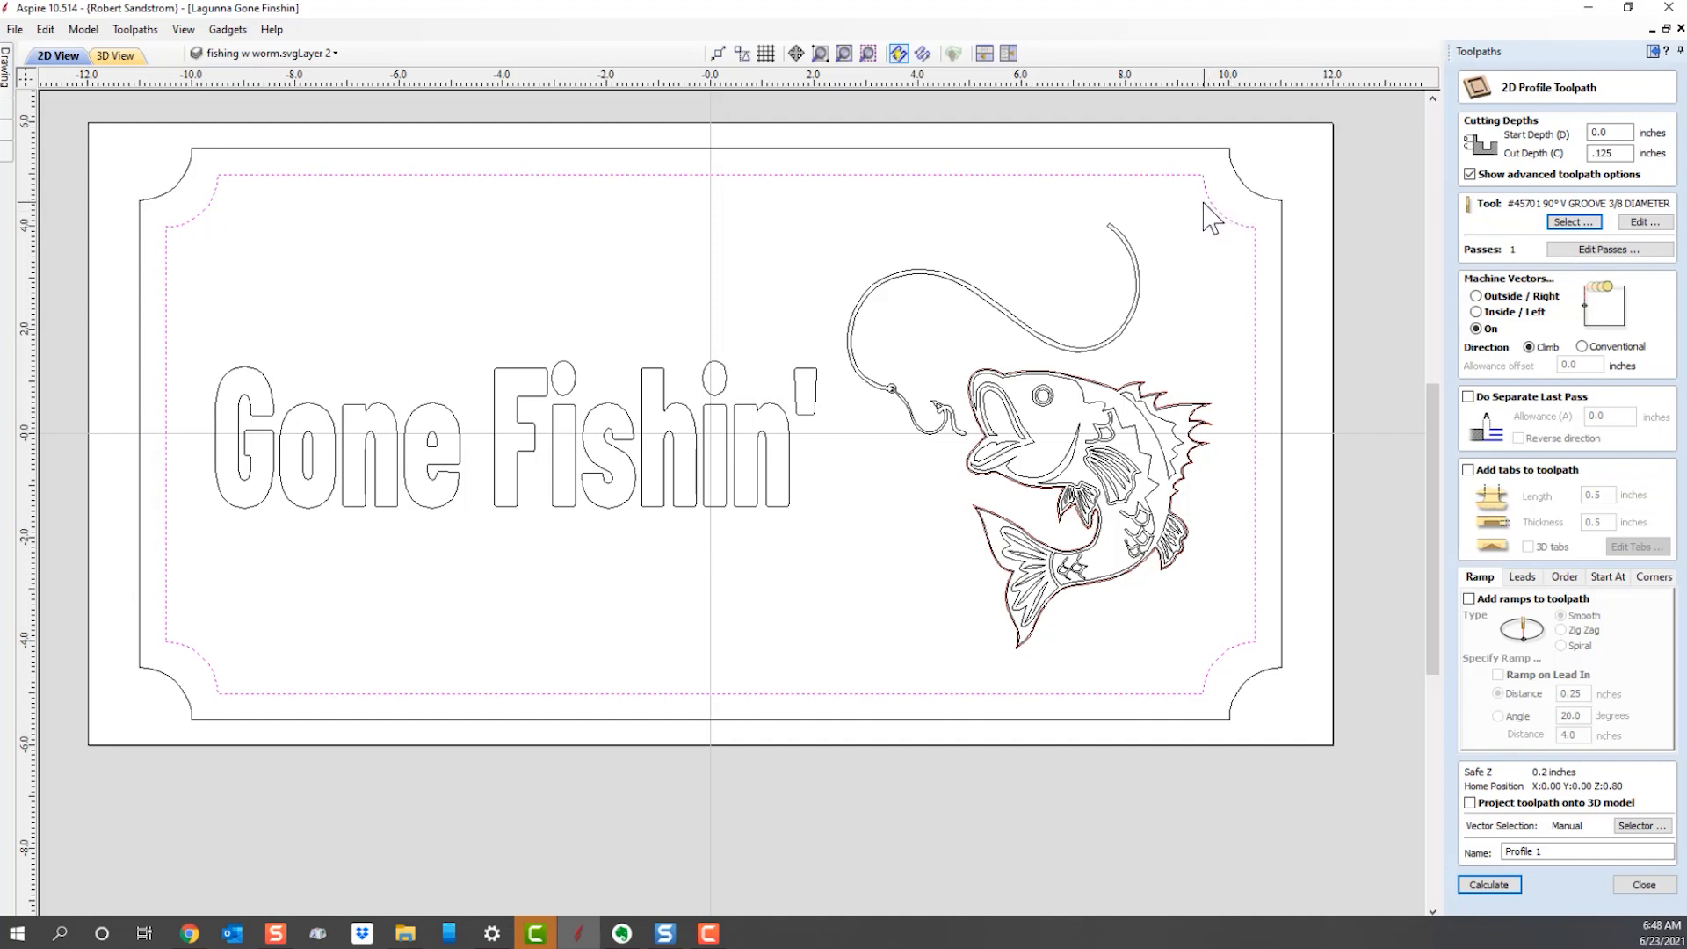
{"action": "left_click", "coordinate": [1582, 346]}
{"action": "left_click", "coordinate": [1469, 598]}
{"action": "left_click", "coordinate": [1469, 599]}
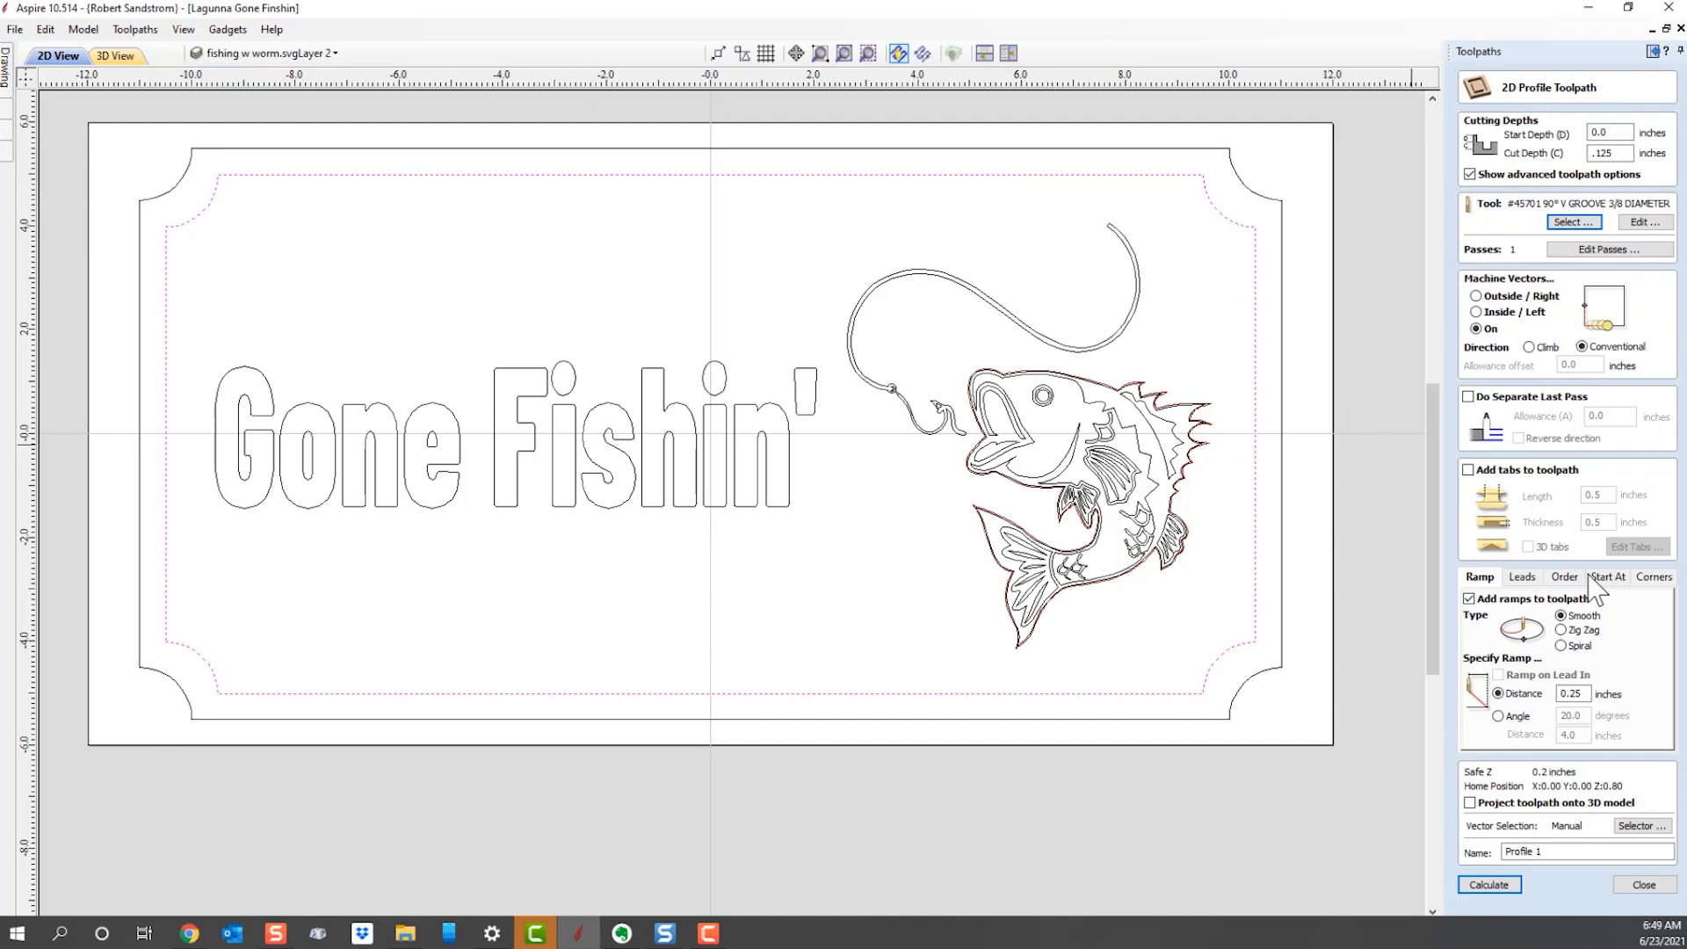
{"action": "left_click", "coordinate": [1494, 886]}
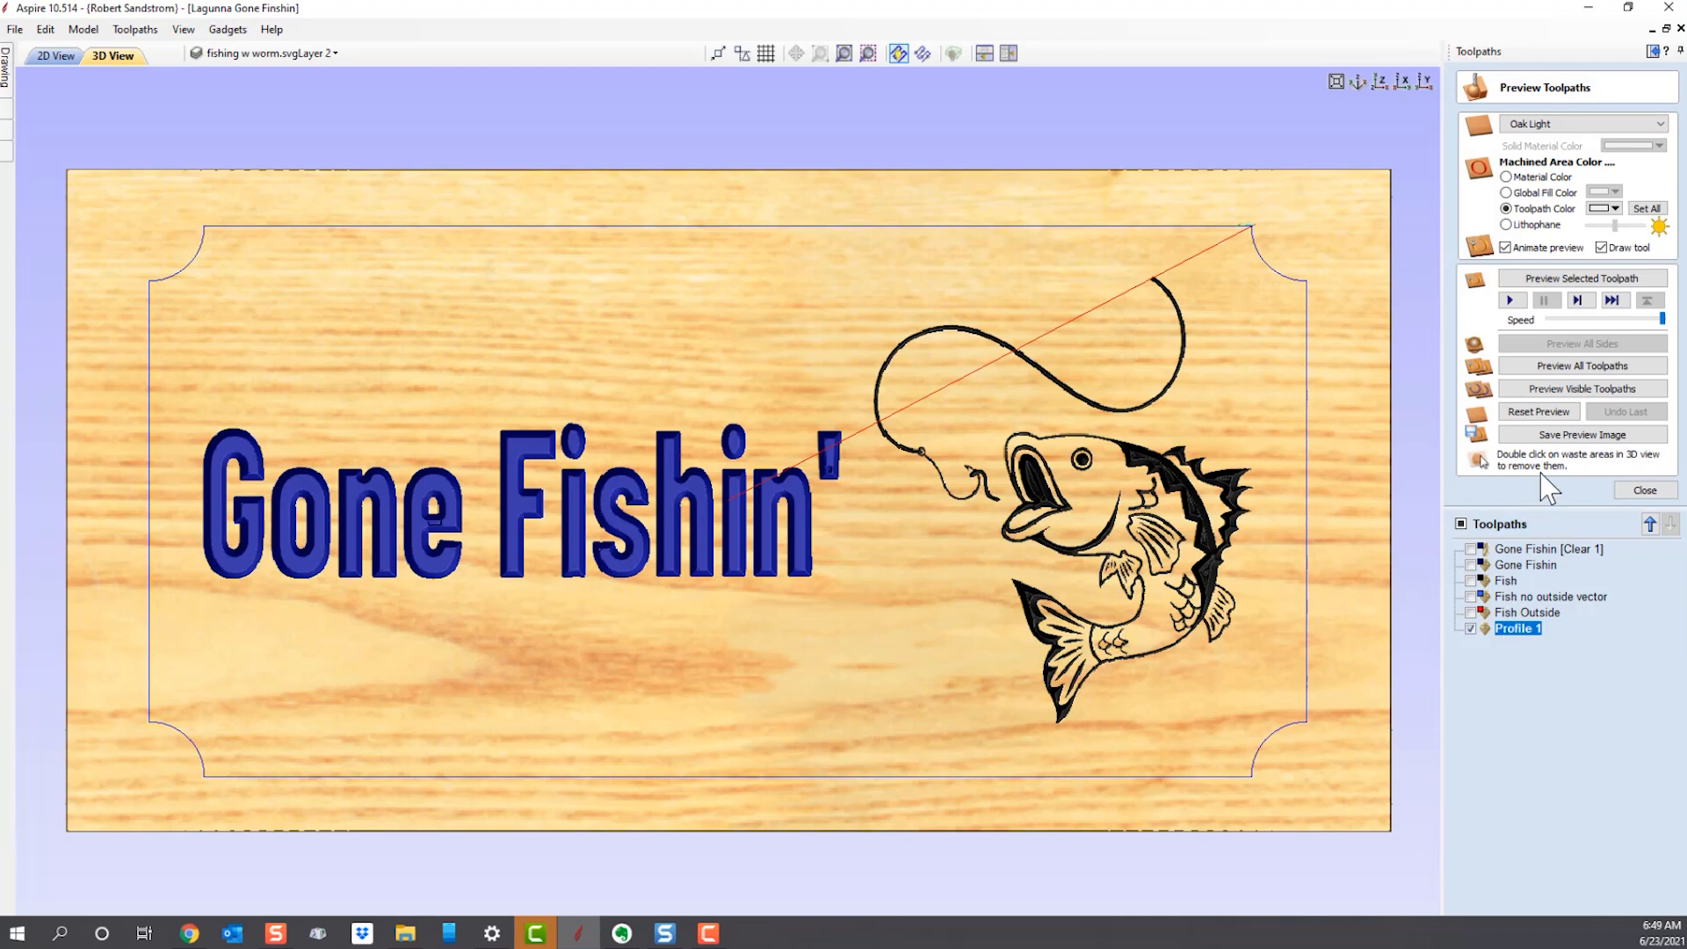
Preview the visible border profile on the board, color its cut black and view the sign at an angle.
{"action": "left_click", "coordinate": [1546, 388]}
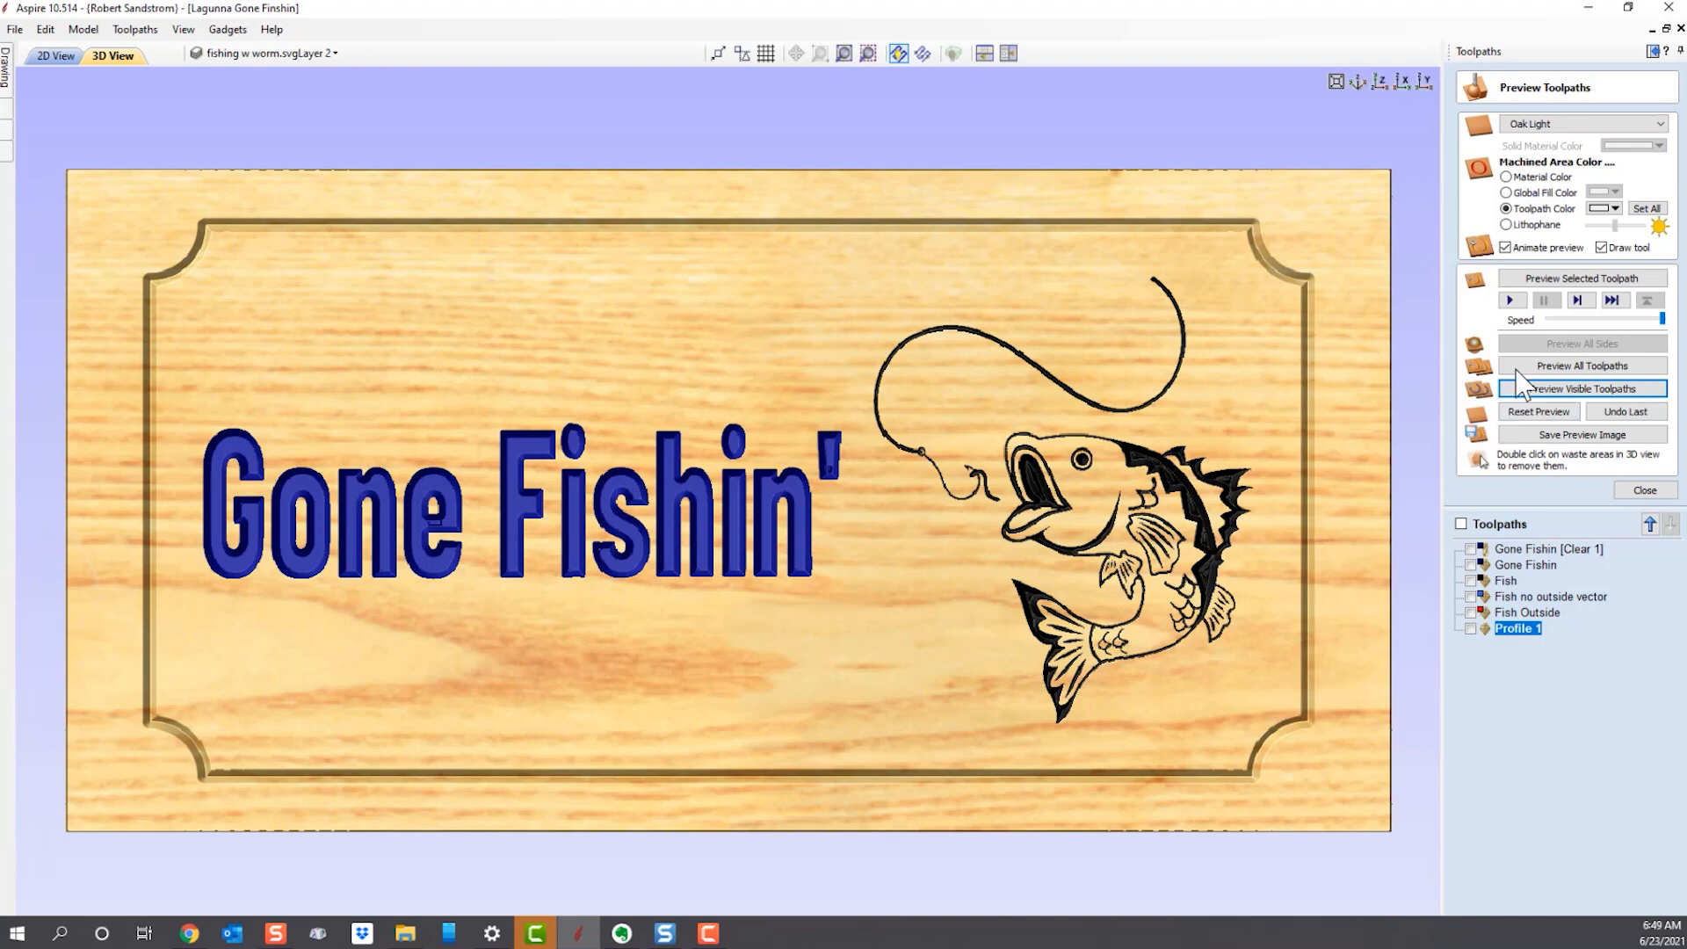
{"action": "left_click", "coordinate": [1594, 211]}
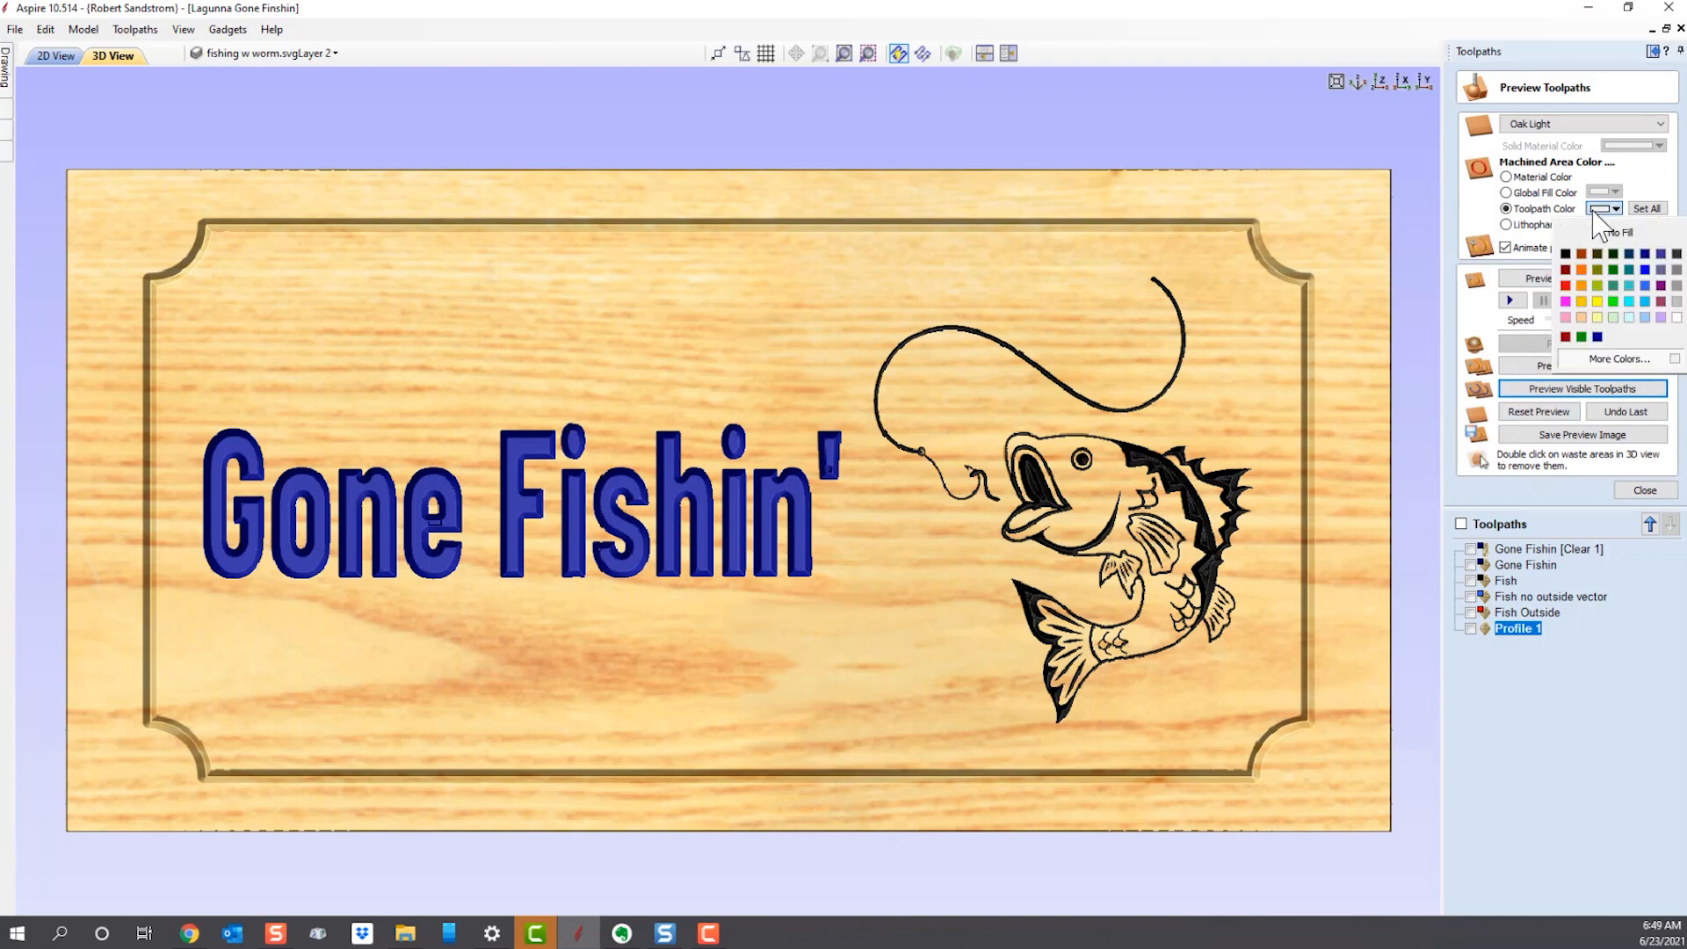
{"action": "left_click", "coordinate": [1566, 254]}
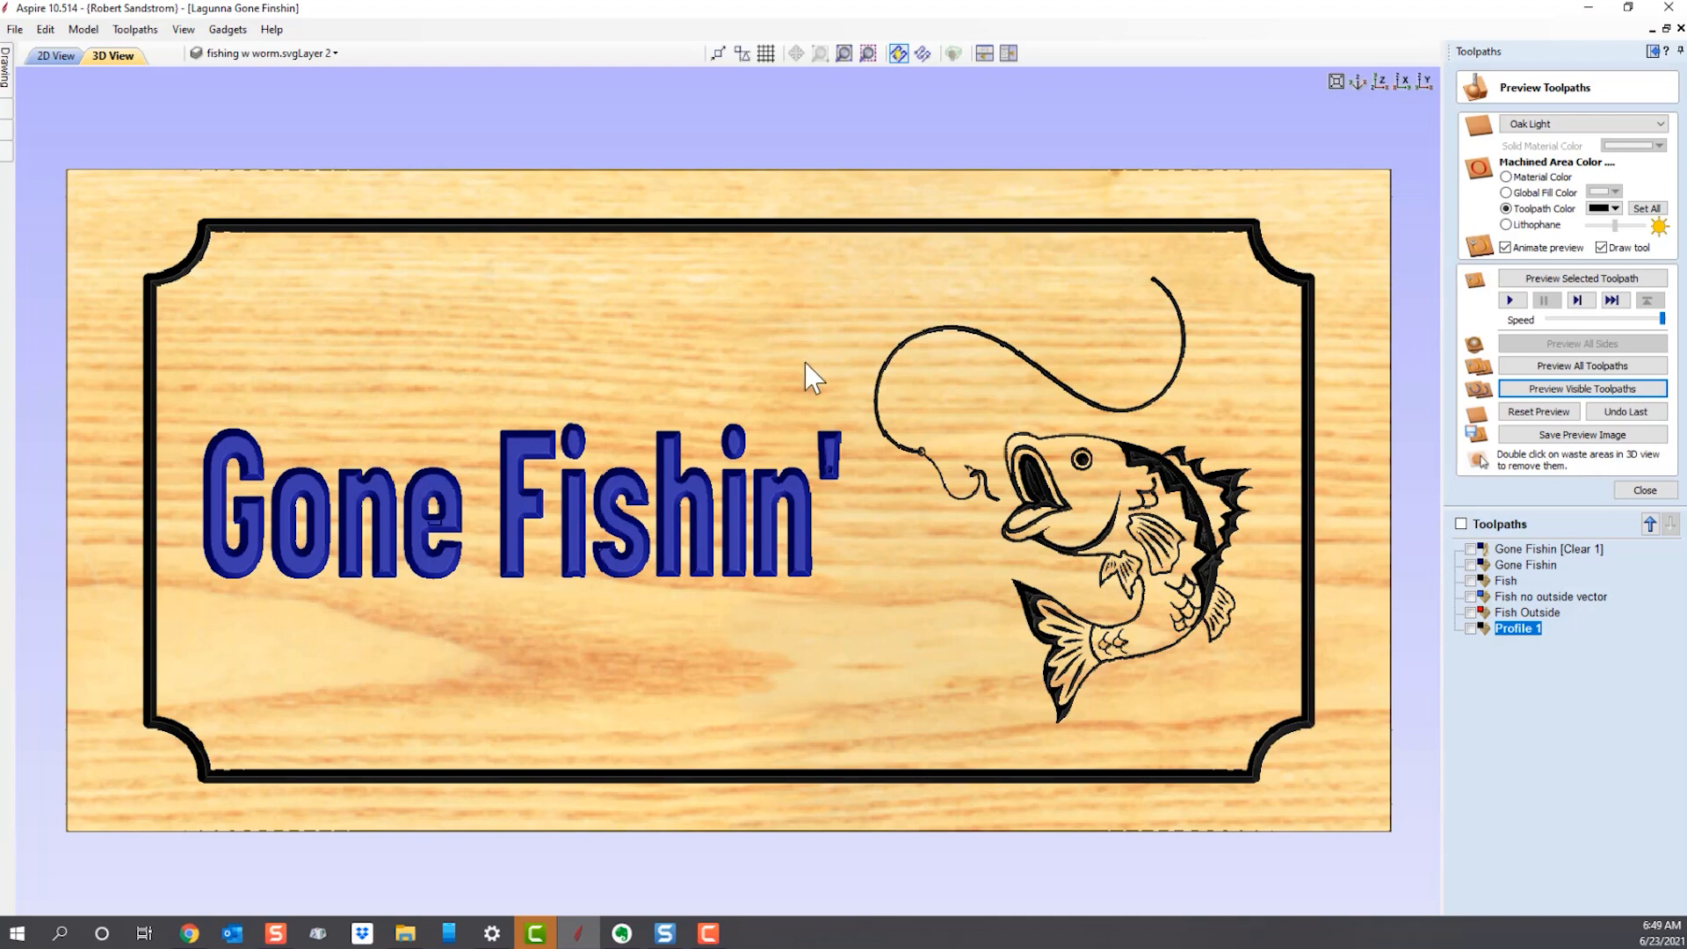
{"action": "mouse_move", "coordinate": [1036, 553]}
{"action": "left_mouse_down"}
{"action": "mouse_move", "coordinate": [1107, 422]}
{"action": "mouse_move", "coordinate": [1110, 376]}
{"action": "mouse_move", "coordinate": [1058, 577]}
{"action": "left_mouse_up"}
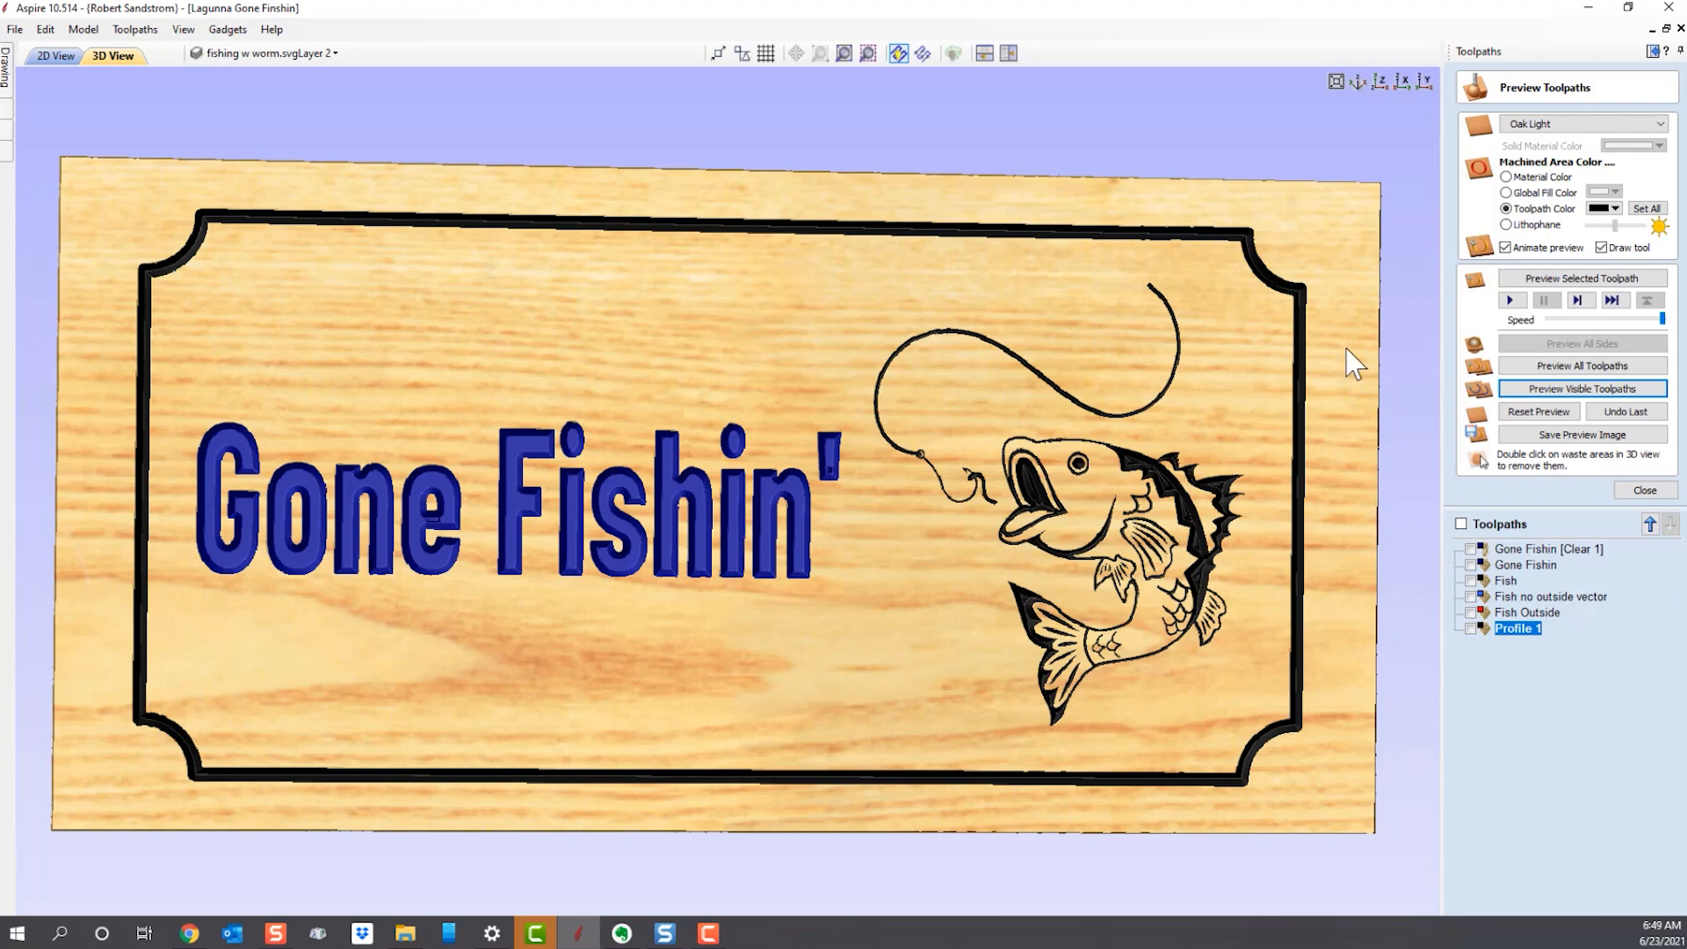
Rename the Profile 1 toolpath as Border Profile and view the sign from straight above.
{"action": "right_click", "coordinate": [1508, 629]}
{"action": "left_click", "coordinate": [1540, 708]}
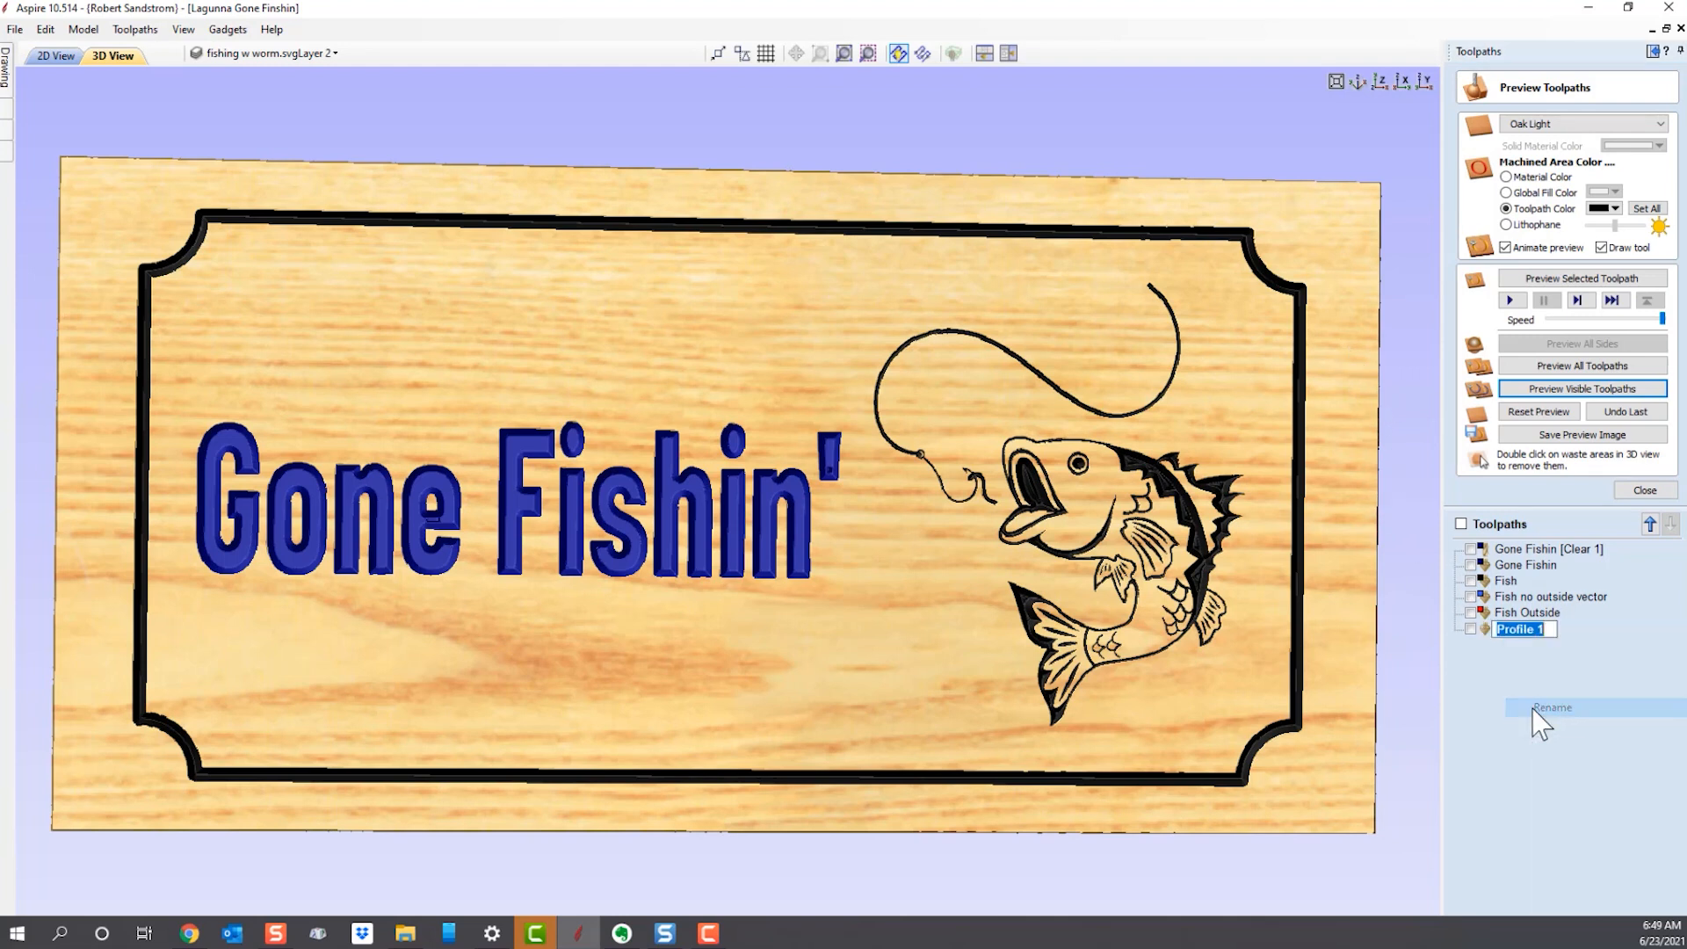
{"action": "type", "text": "Border"}
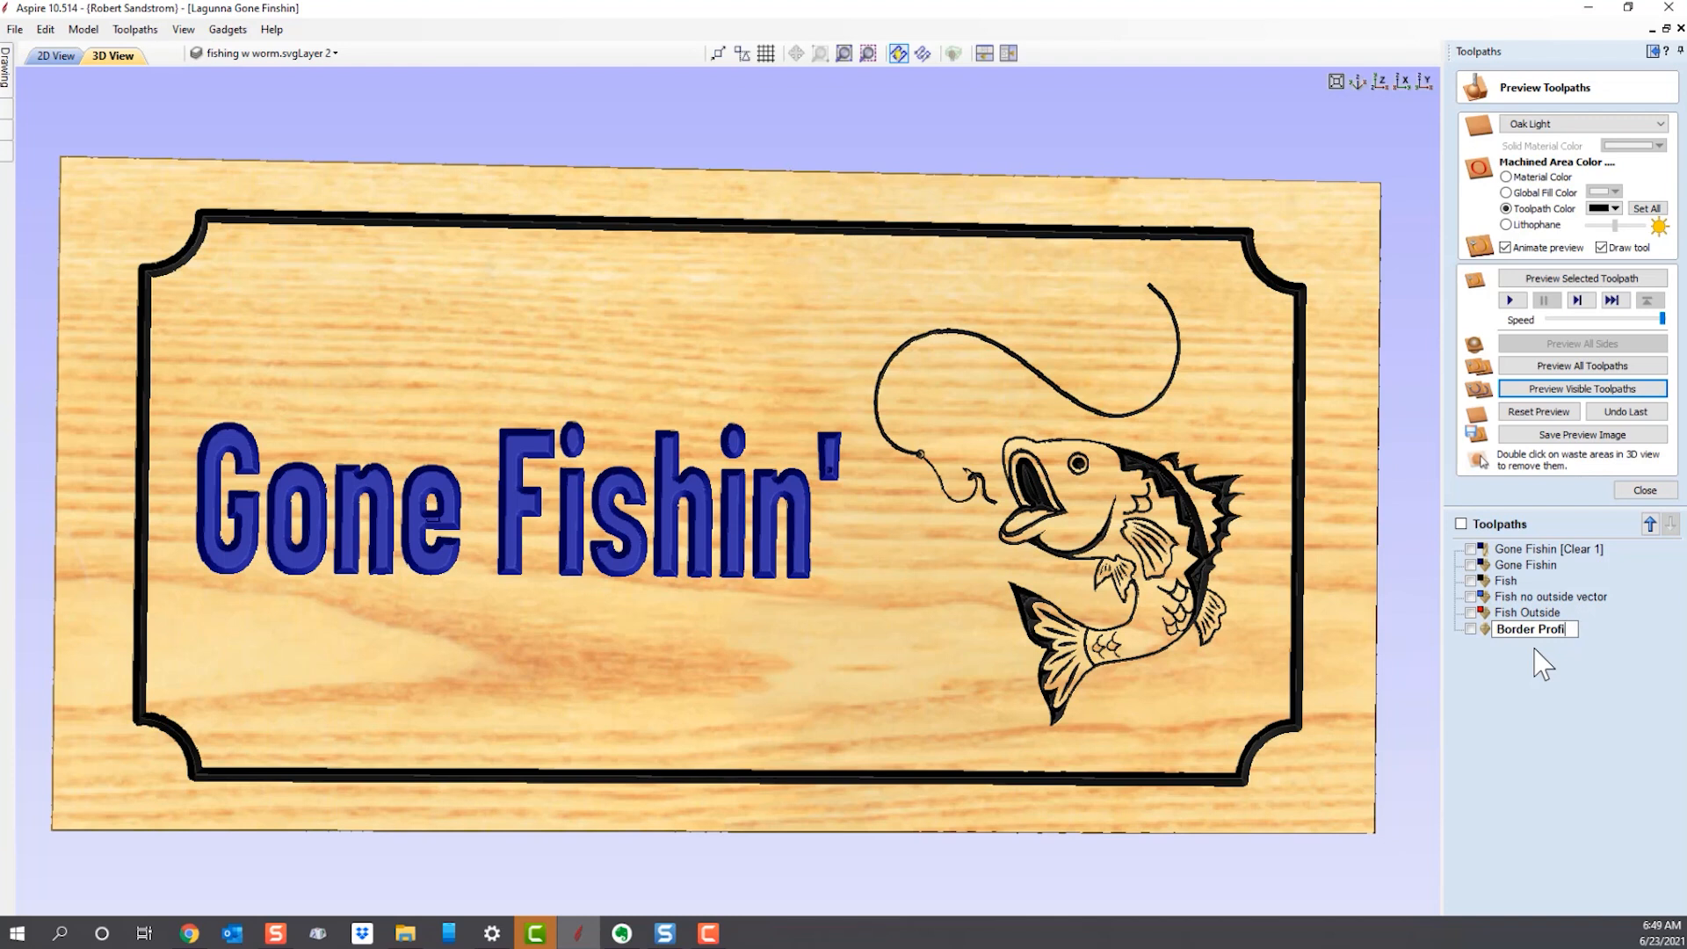
{"action": "key", "text": "Return"}
{"action": "left_click", "coordinate": [1379, 82]}
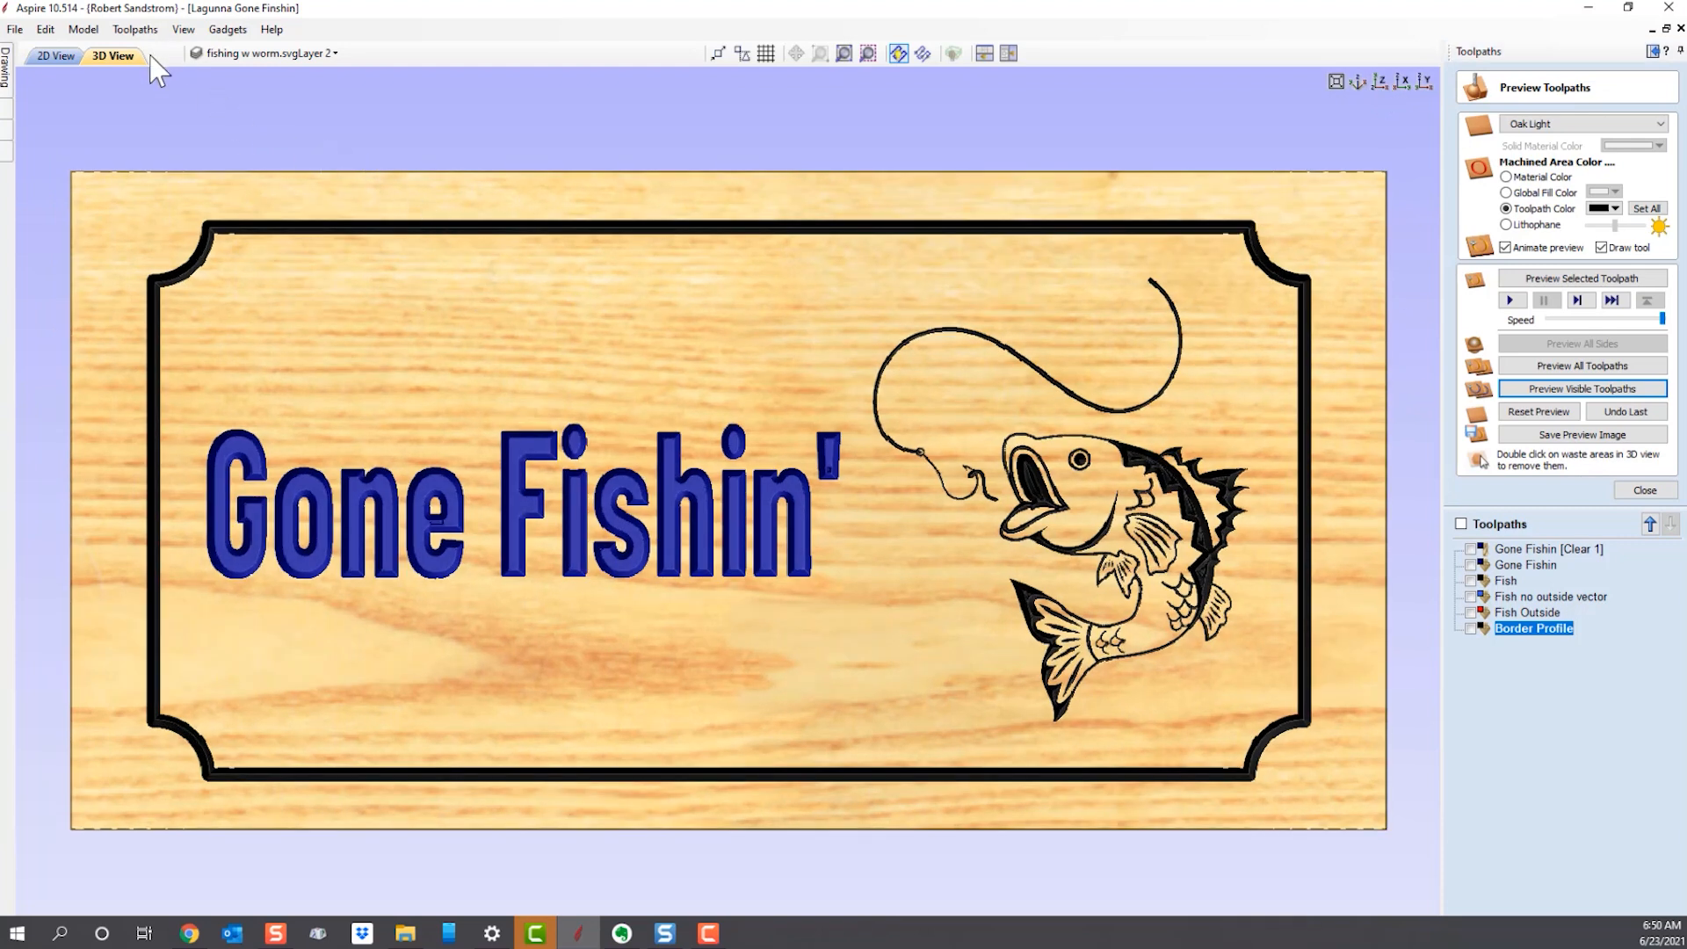
Close the preview and start another 2D Profile toolpath in the 2D view with a cut depth of z+.01 inches.
{"action": "left_click", "coordinate": [54, 58]}
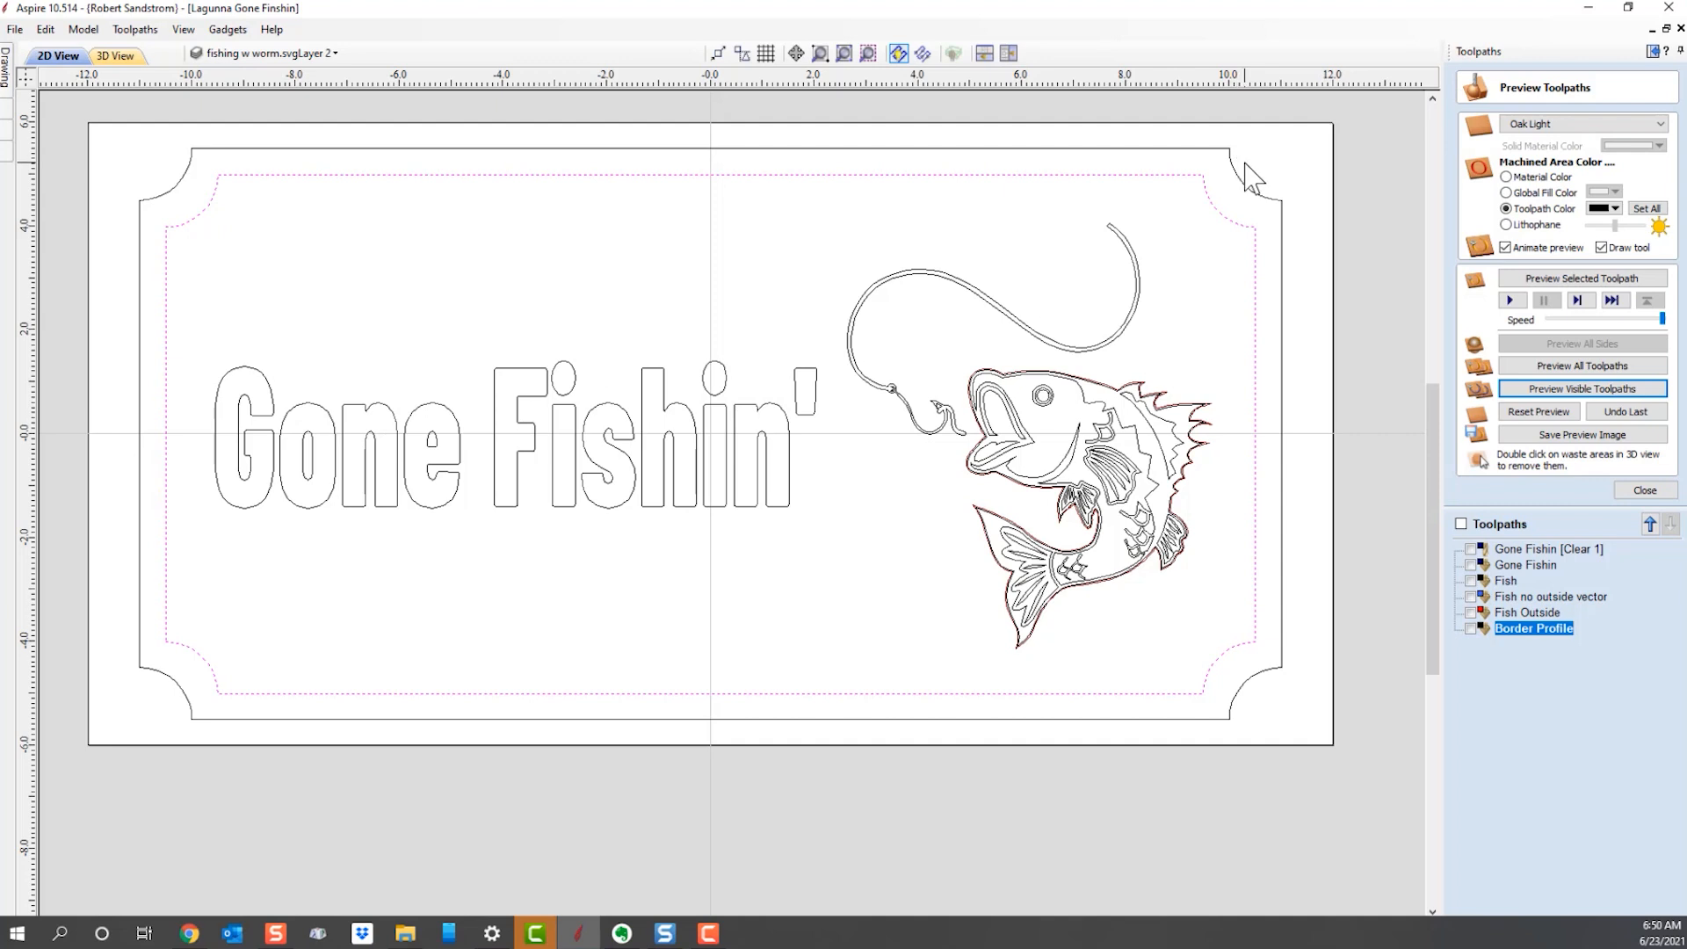
{"action": "left_click", "coordinate": [1635, 493]}
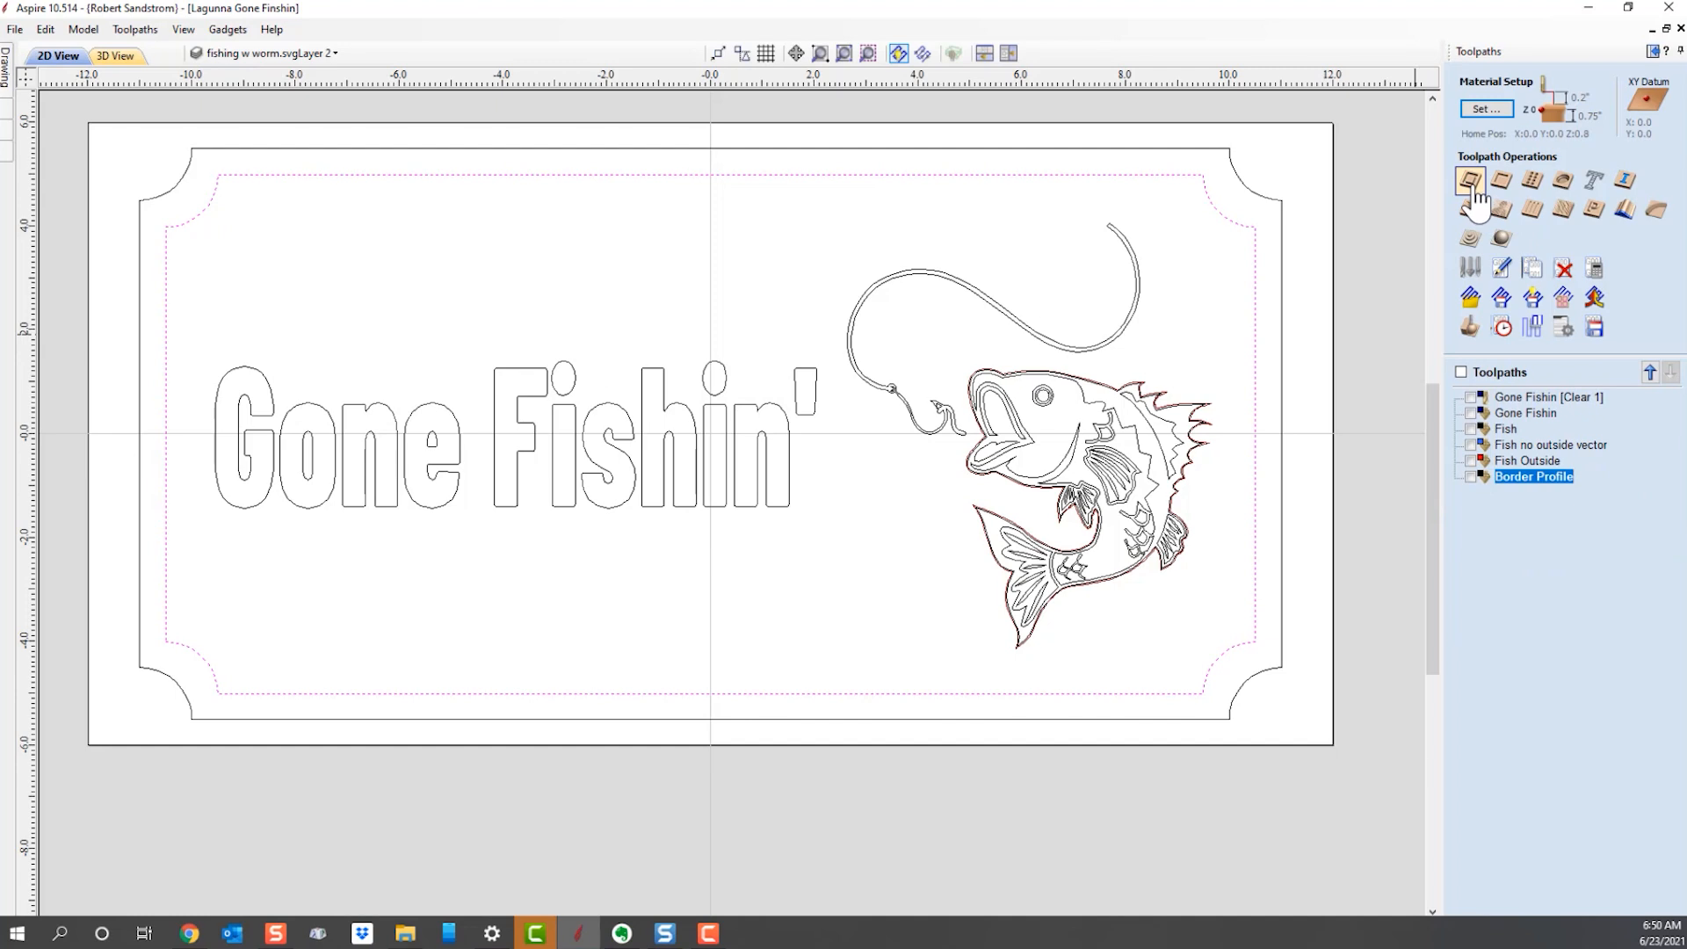
{"action": "left_click", "coordinate": [1476, 189]}
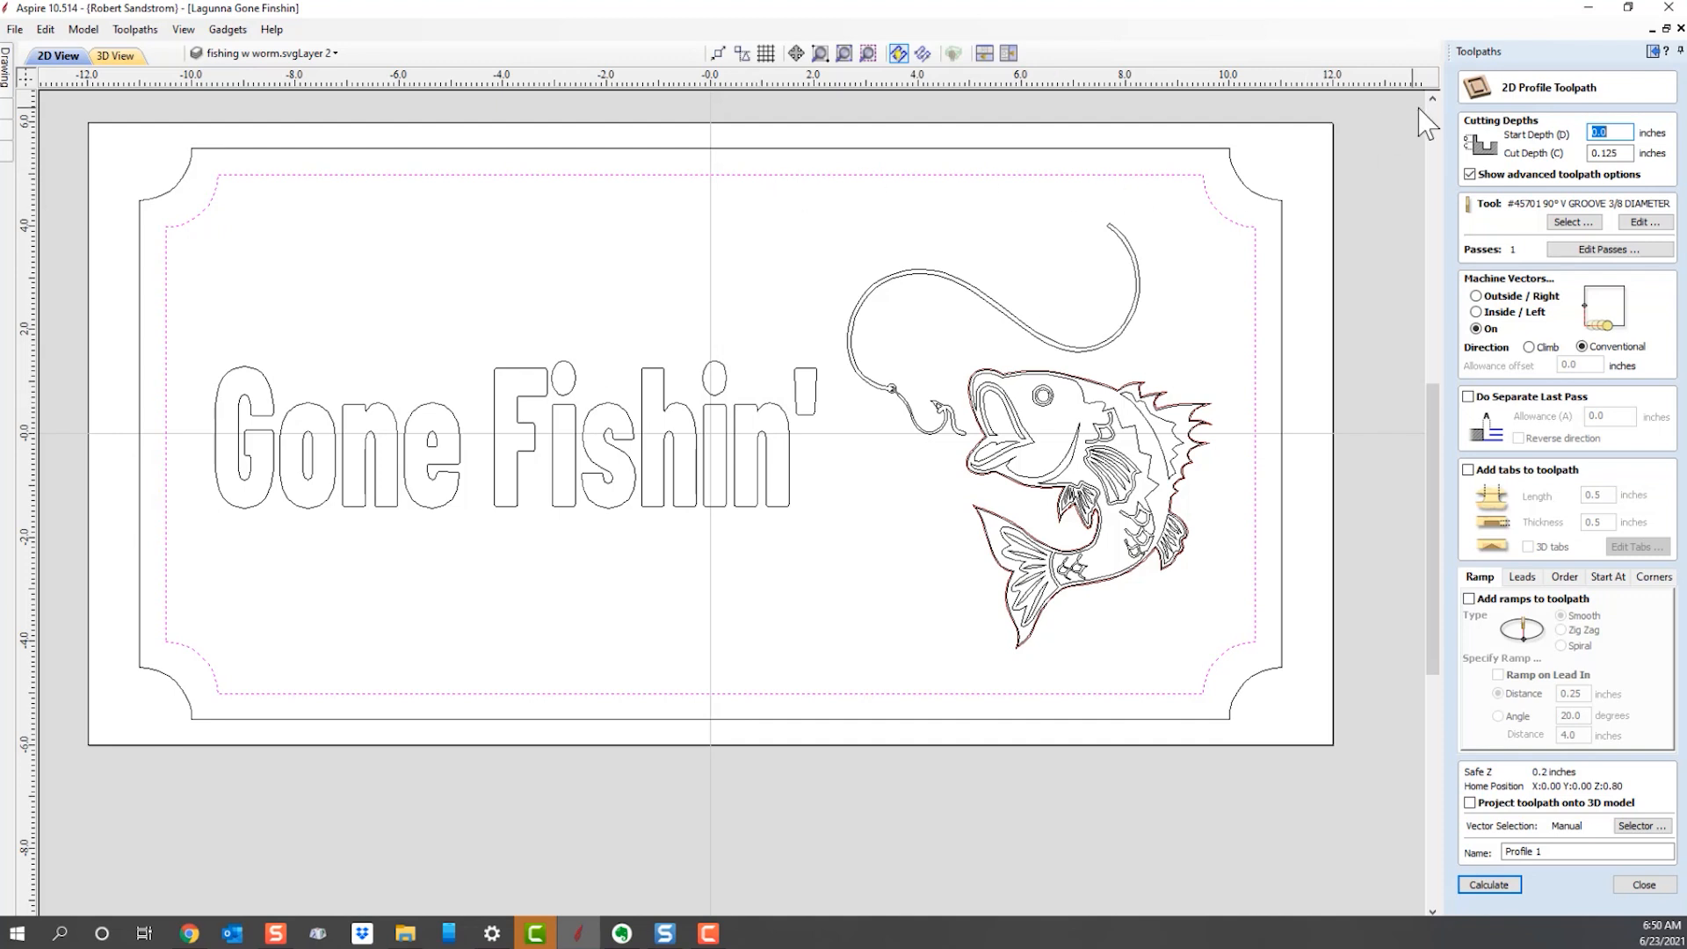
{"action": "left_click", "coordinate": [1625, 153]}
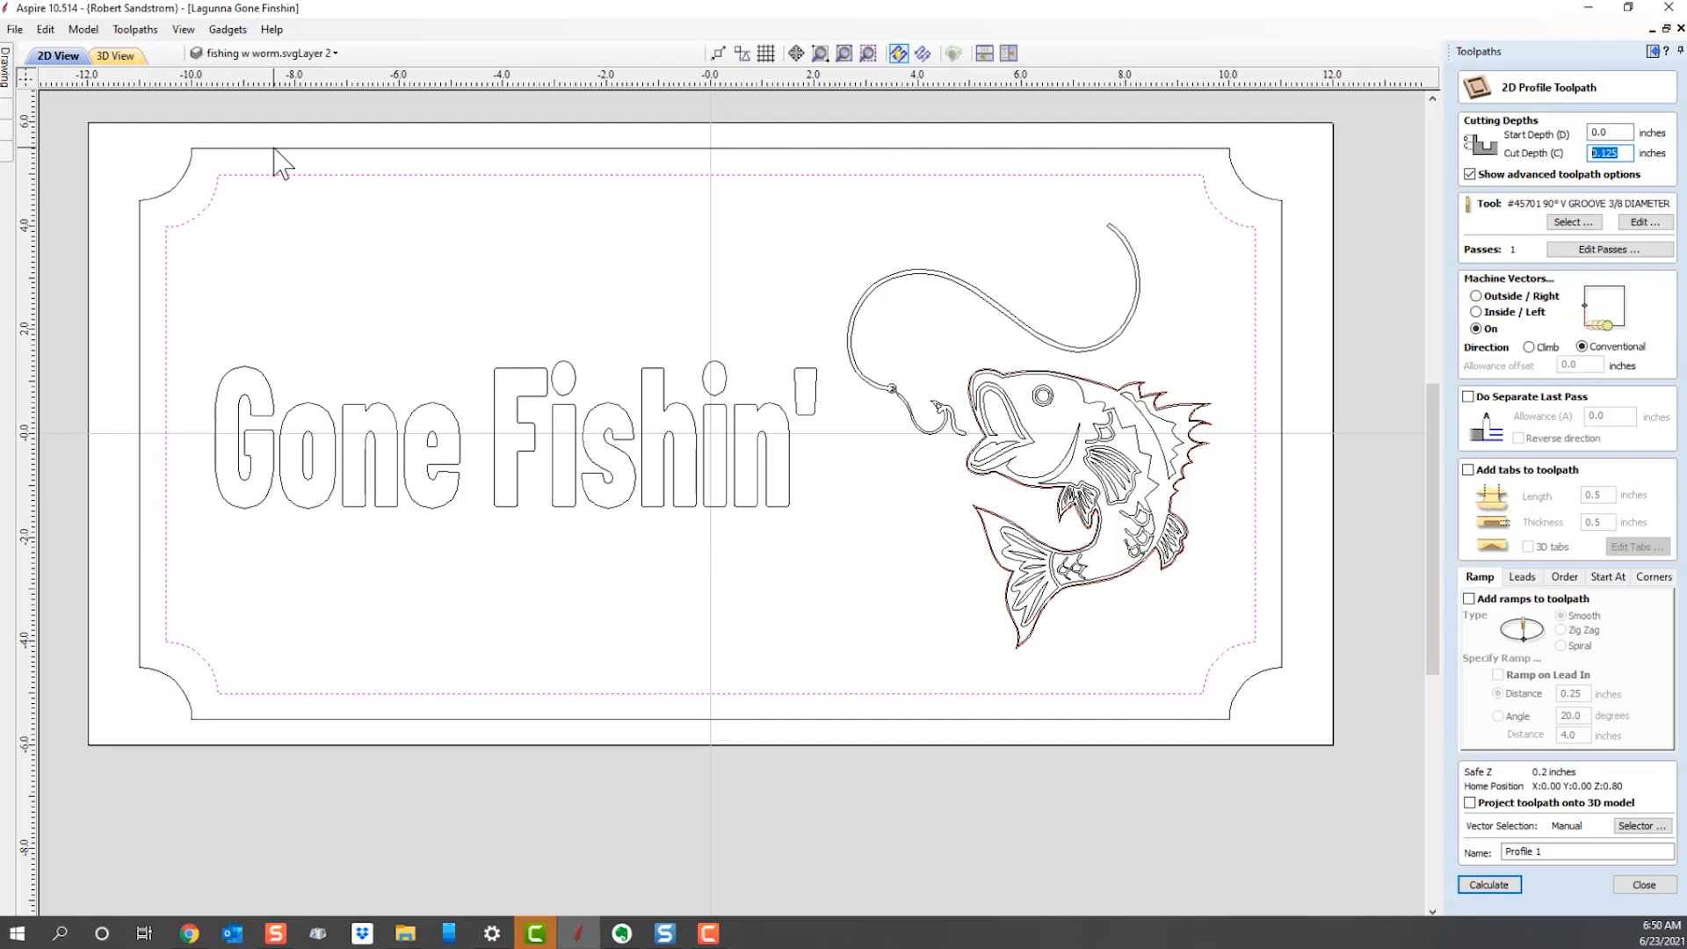
{"action": "type", "text": "2"}
{"action": "left_click_drag", "start_coordinate": [1619, 153], "coordinate": [1582, 154]}
{"action": "mouse_move", "coordinate": [1611, 156]}
Choose the DNC 250 SC DOWN CUT SPIRAL 1/4" end mill from the 1/4" Shaft tools for the profile toolpath.
{"action": "left_click", "coordinate": [1558, 223]}
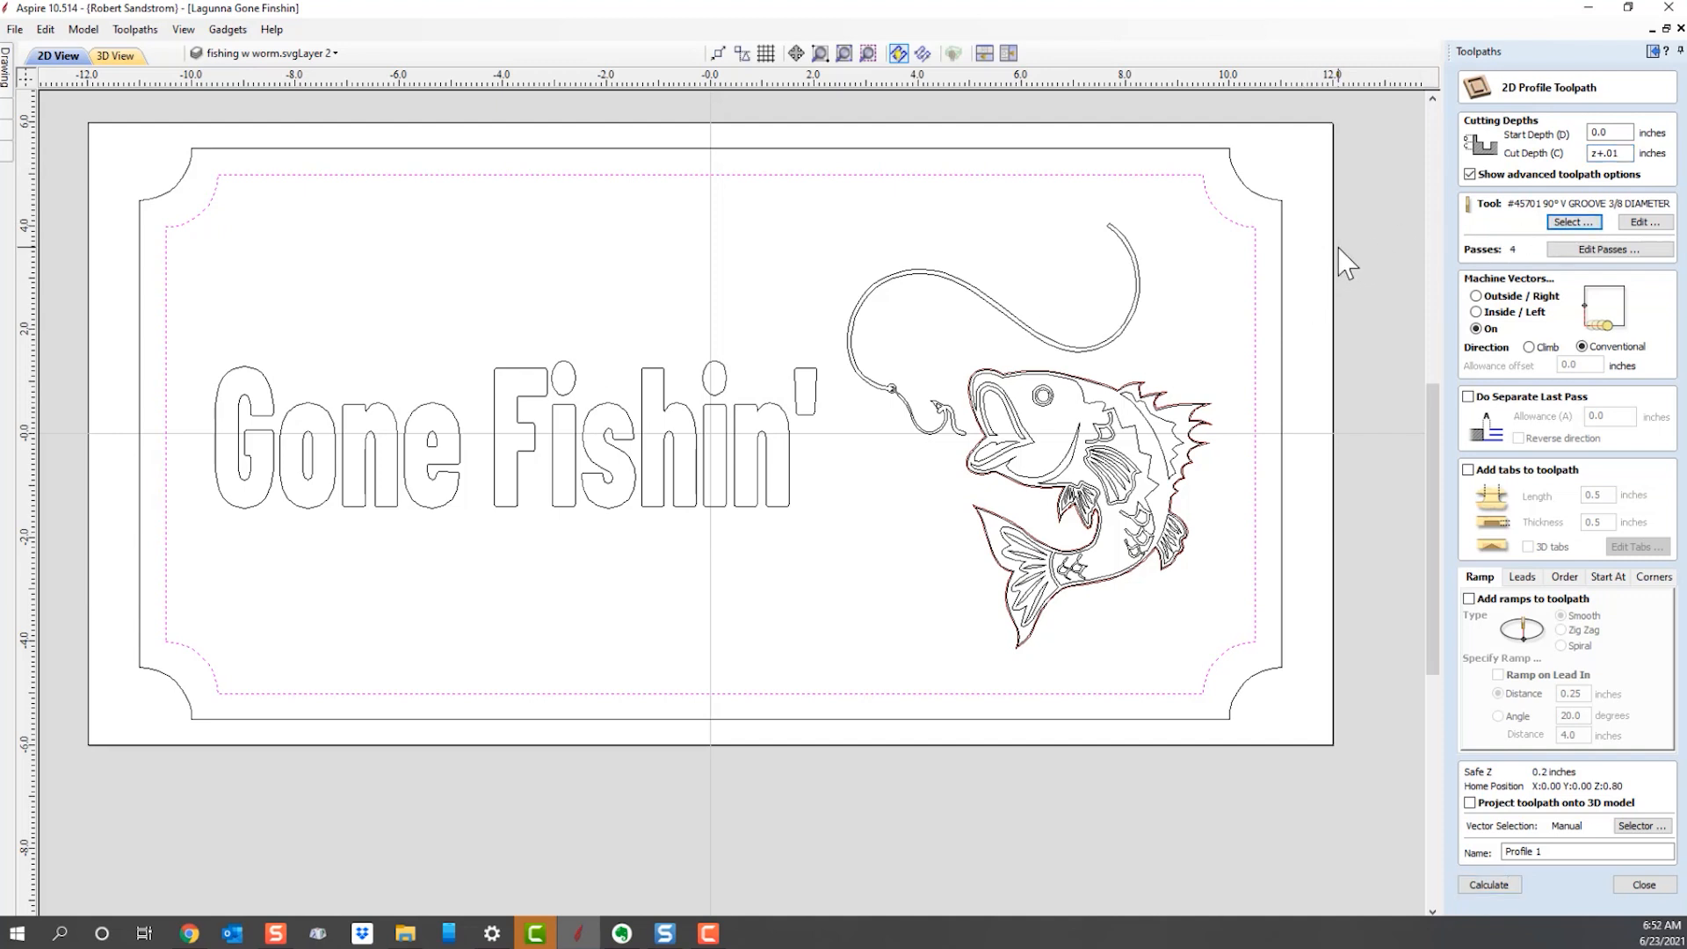
{"action": "left_click", "coordinate": [1565, 225]}
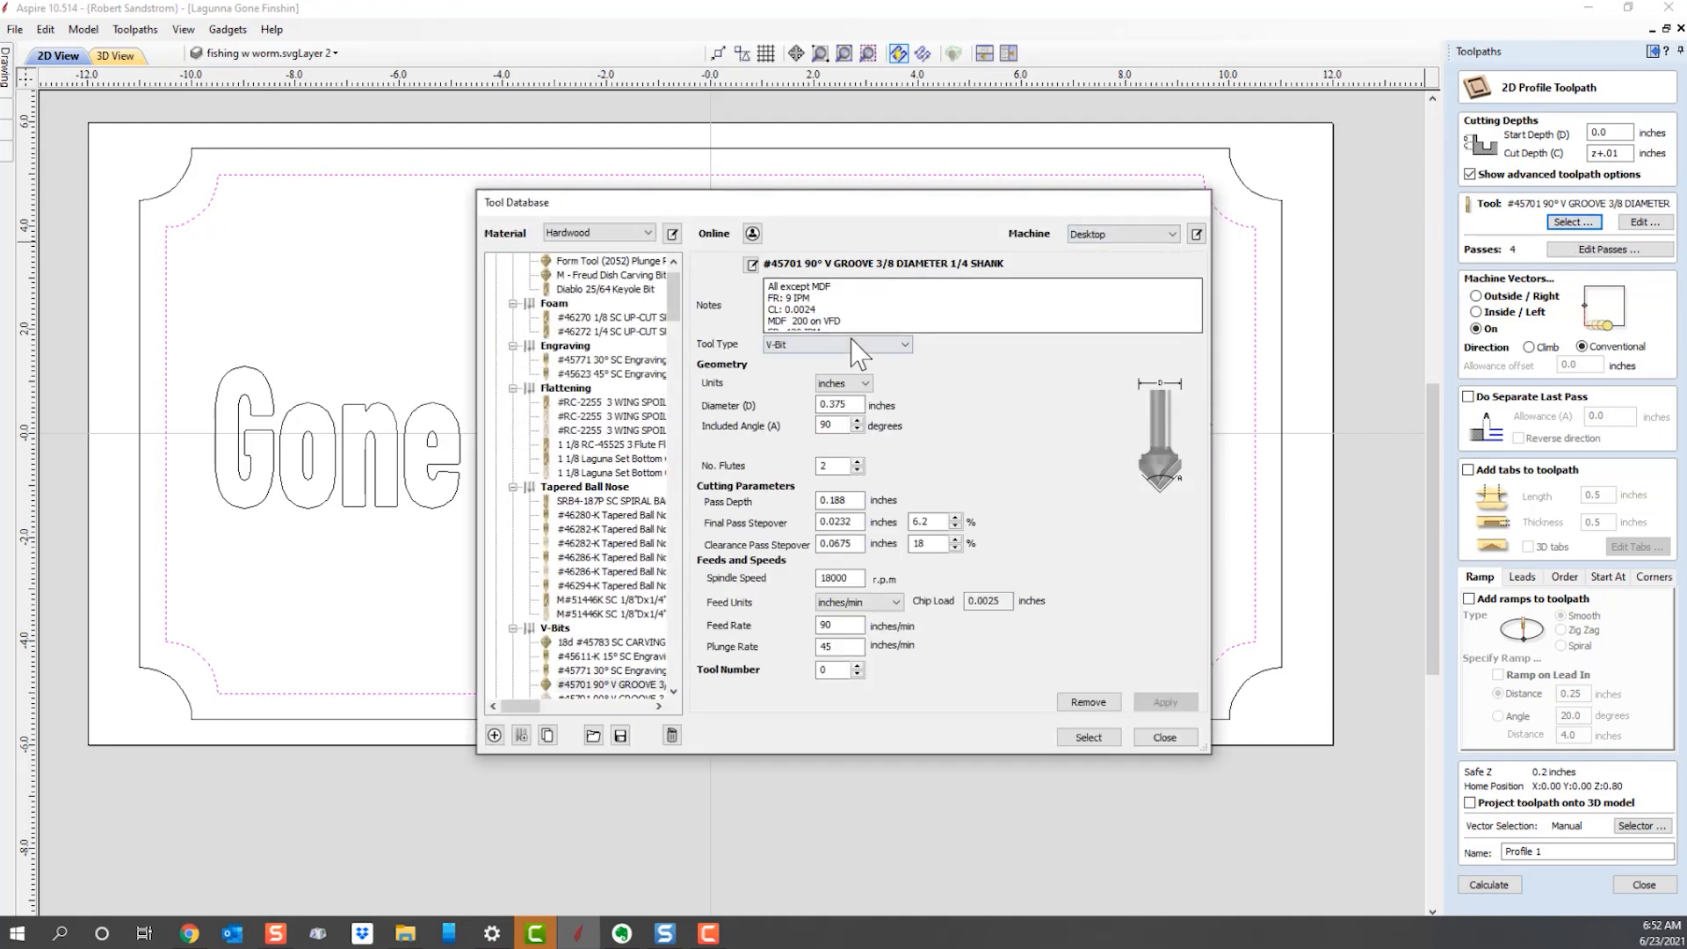
{"action": "scroll", "coordinate": [675, 316], "scroll_direction": "down", "scroll_amount": 2}
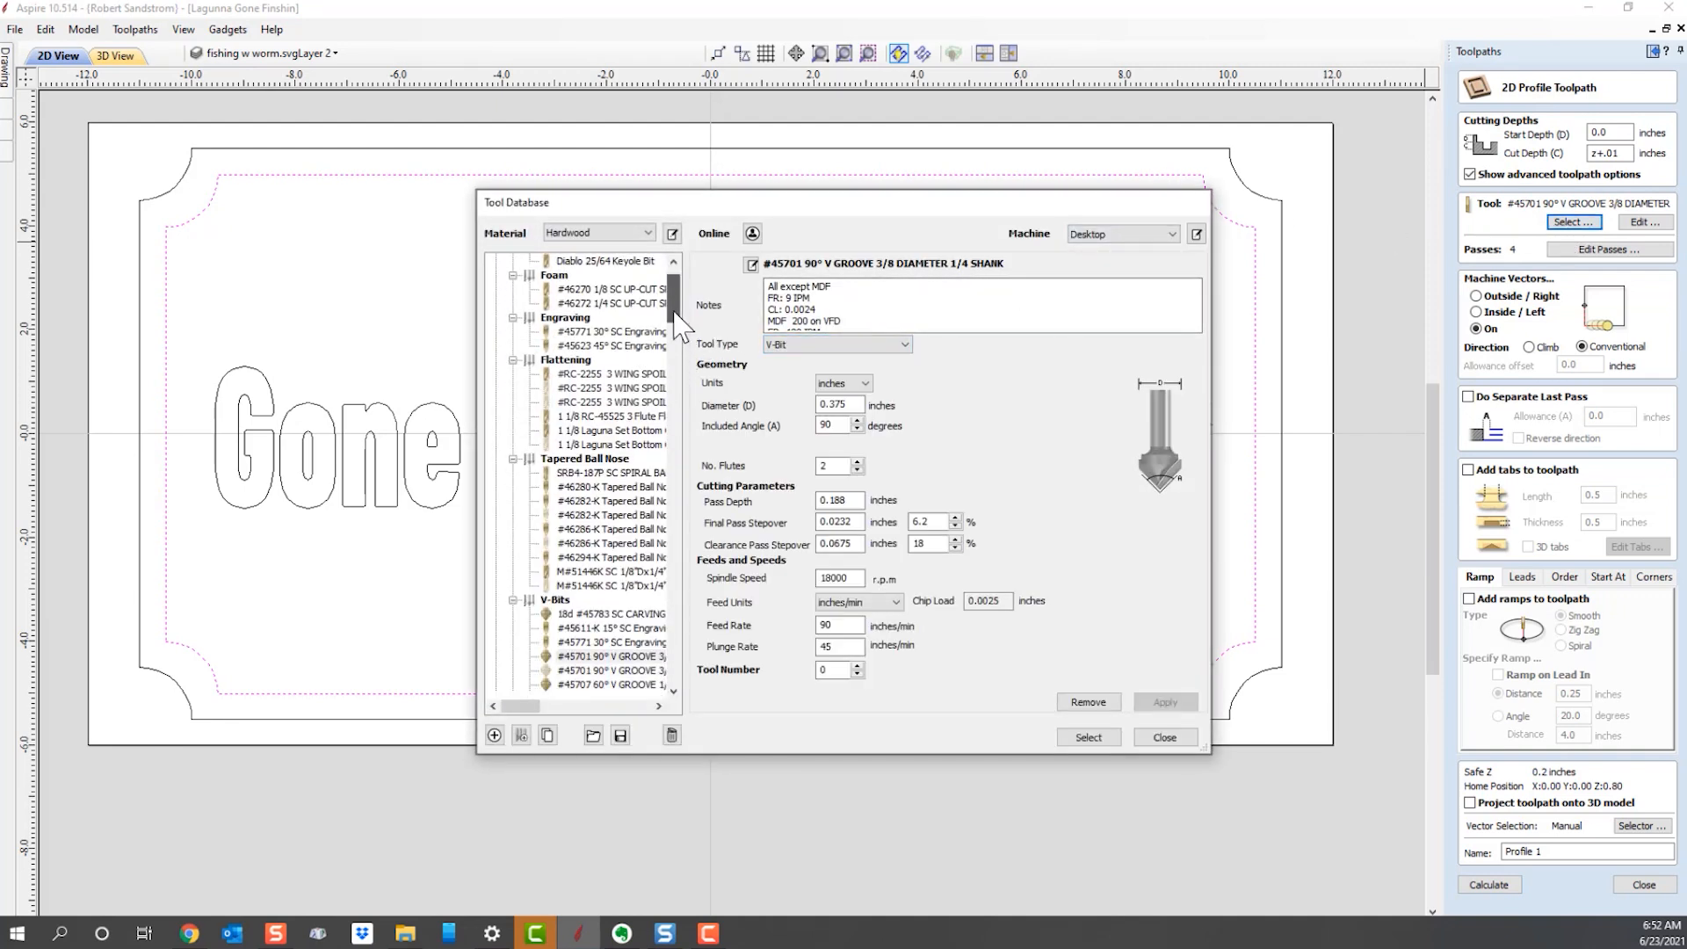
{"action": "scroll", "coordinate": [674, 338], "scroll_direction": "down", "scroll_amount": 2}
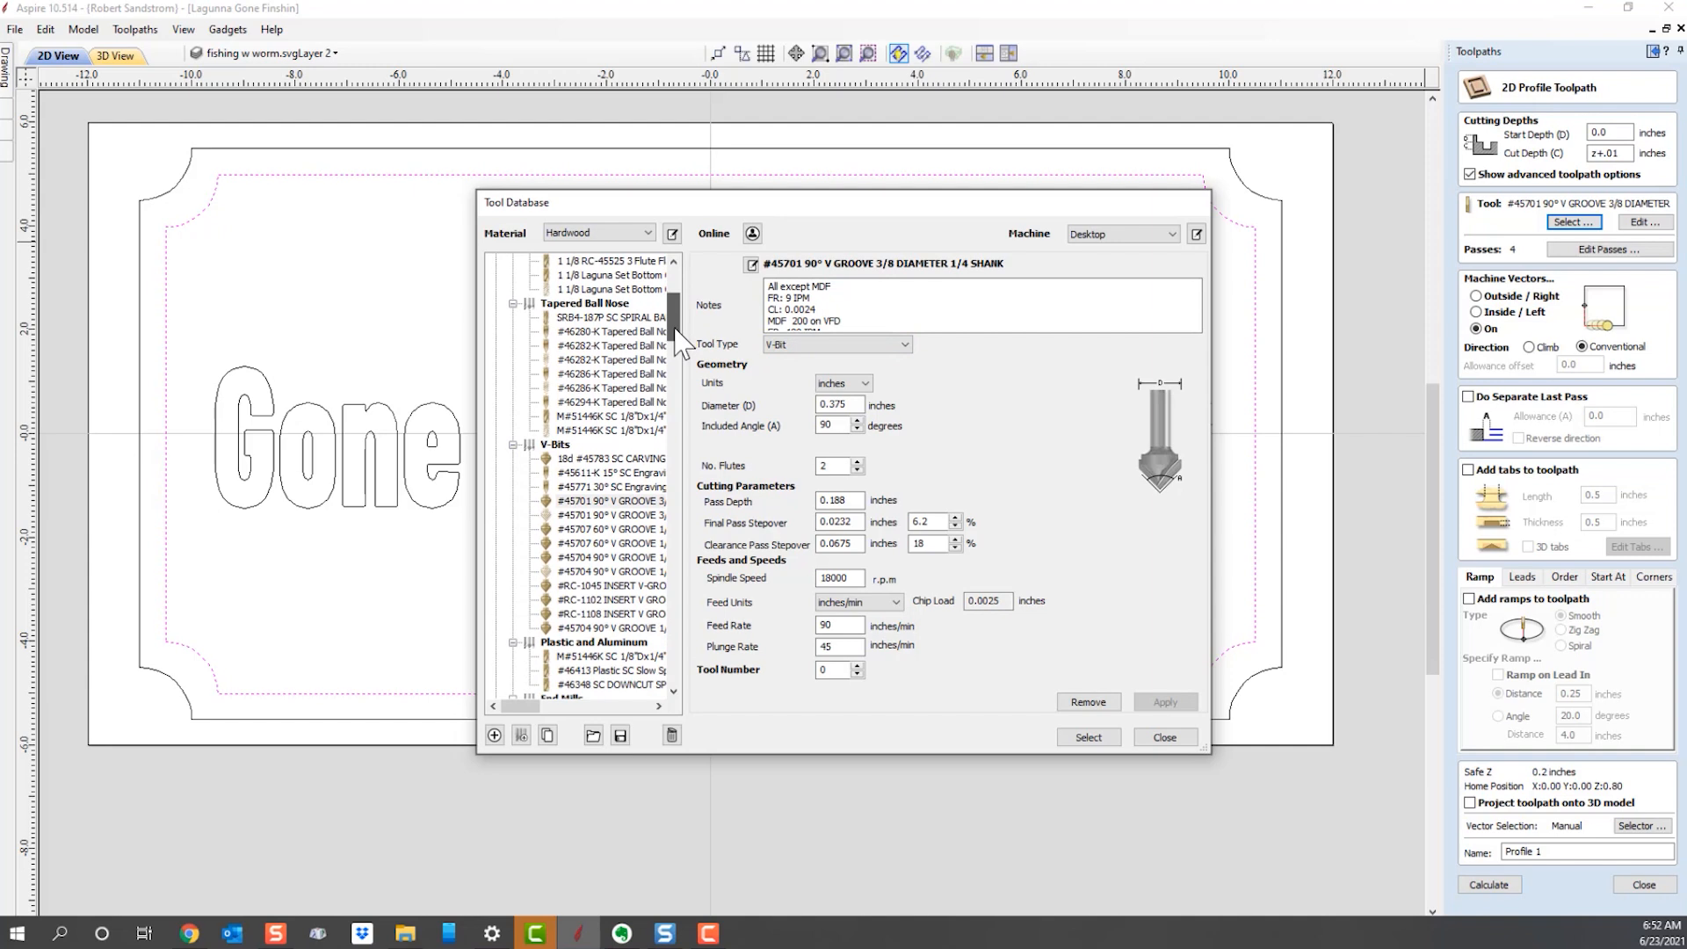
{"action": "left_click_drag", "start_coordinate": [681, 342], "coordinate": [672, 374]}
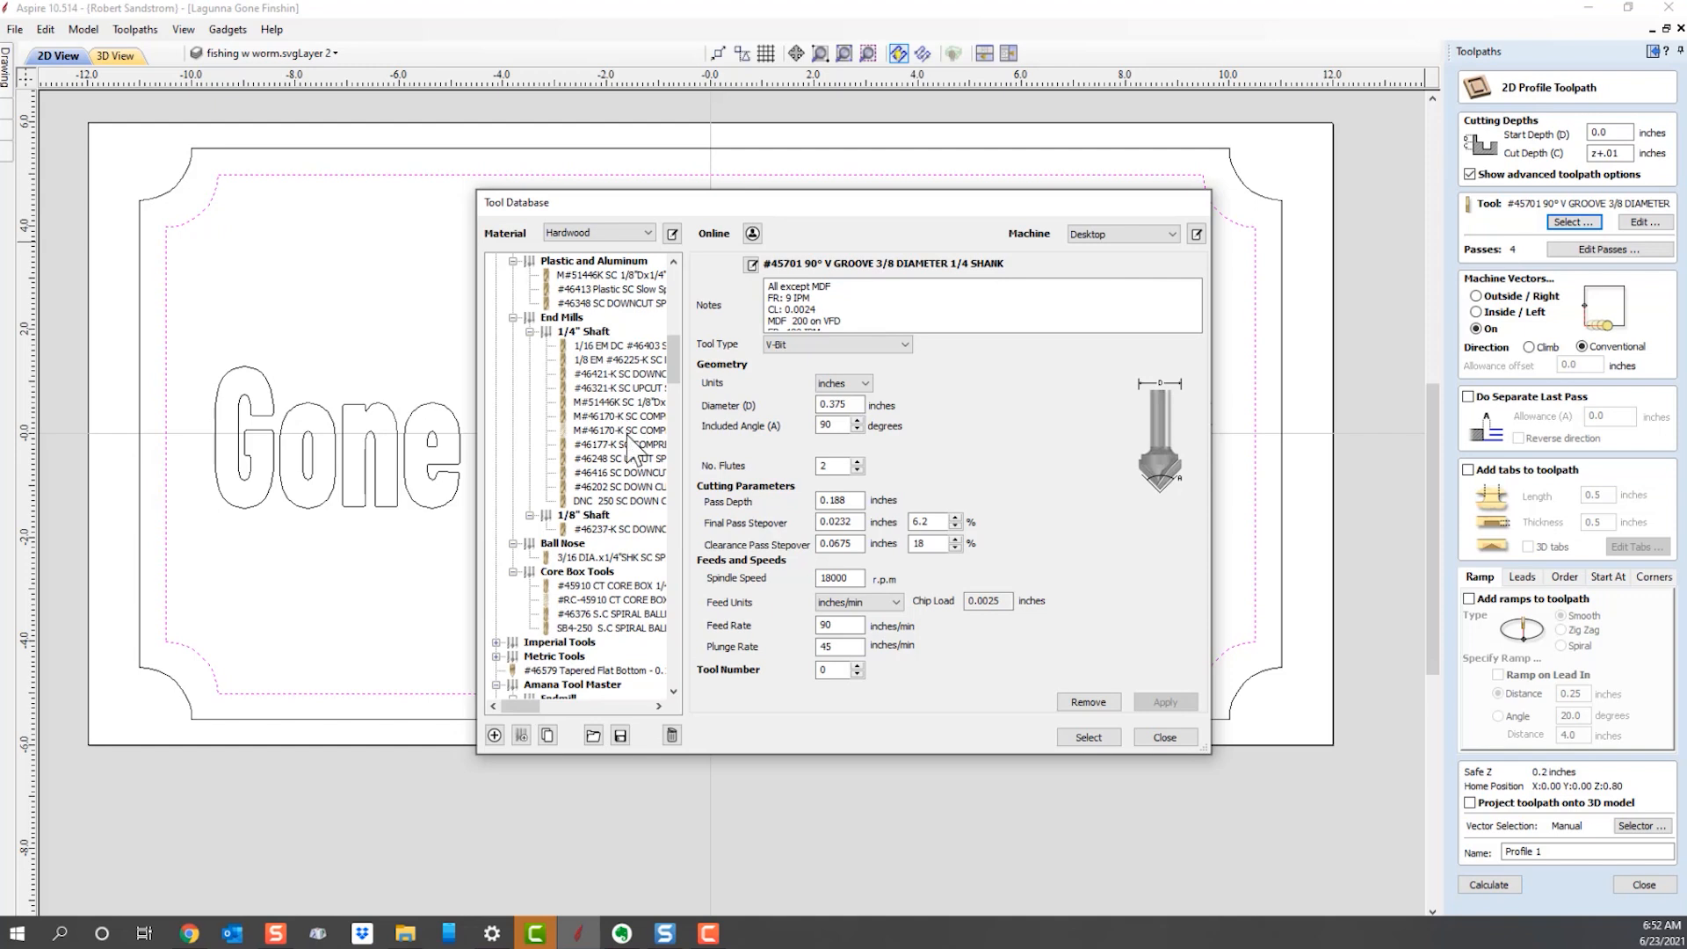
{"action": "left_click", "coordinate": [659, 502]}
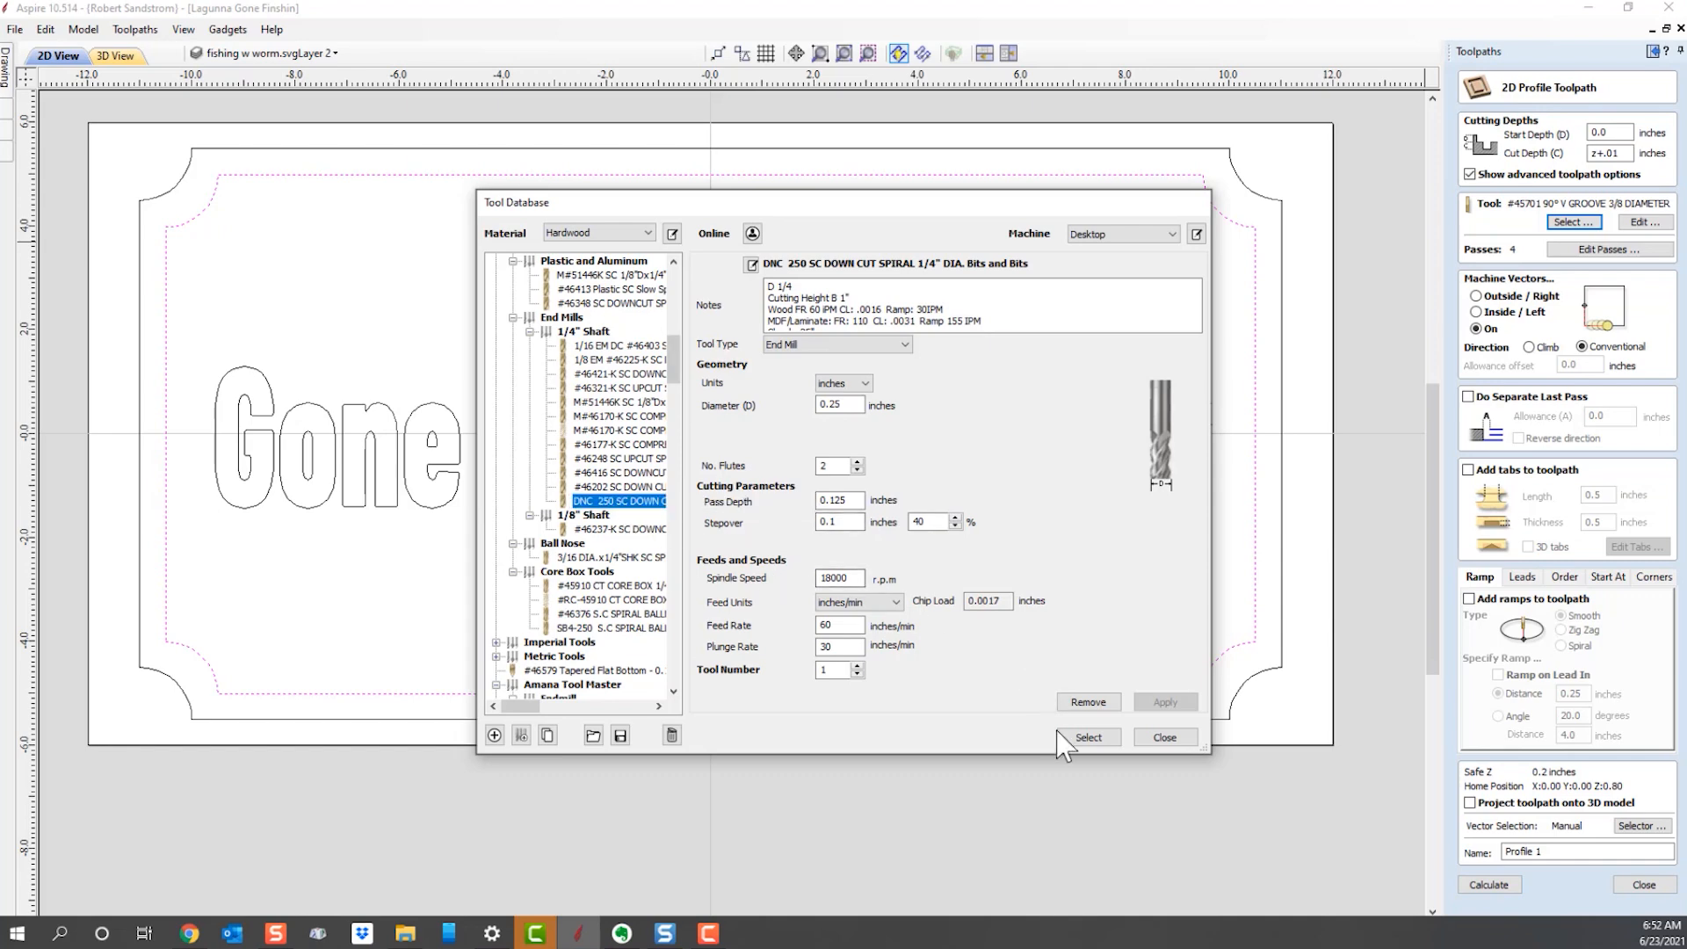
{"action": "left_click", "coordinate": [1078, 741]}
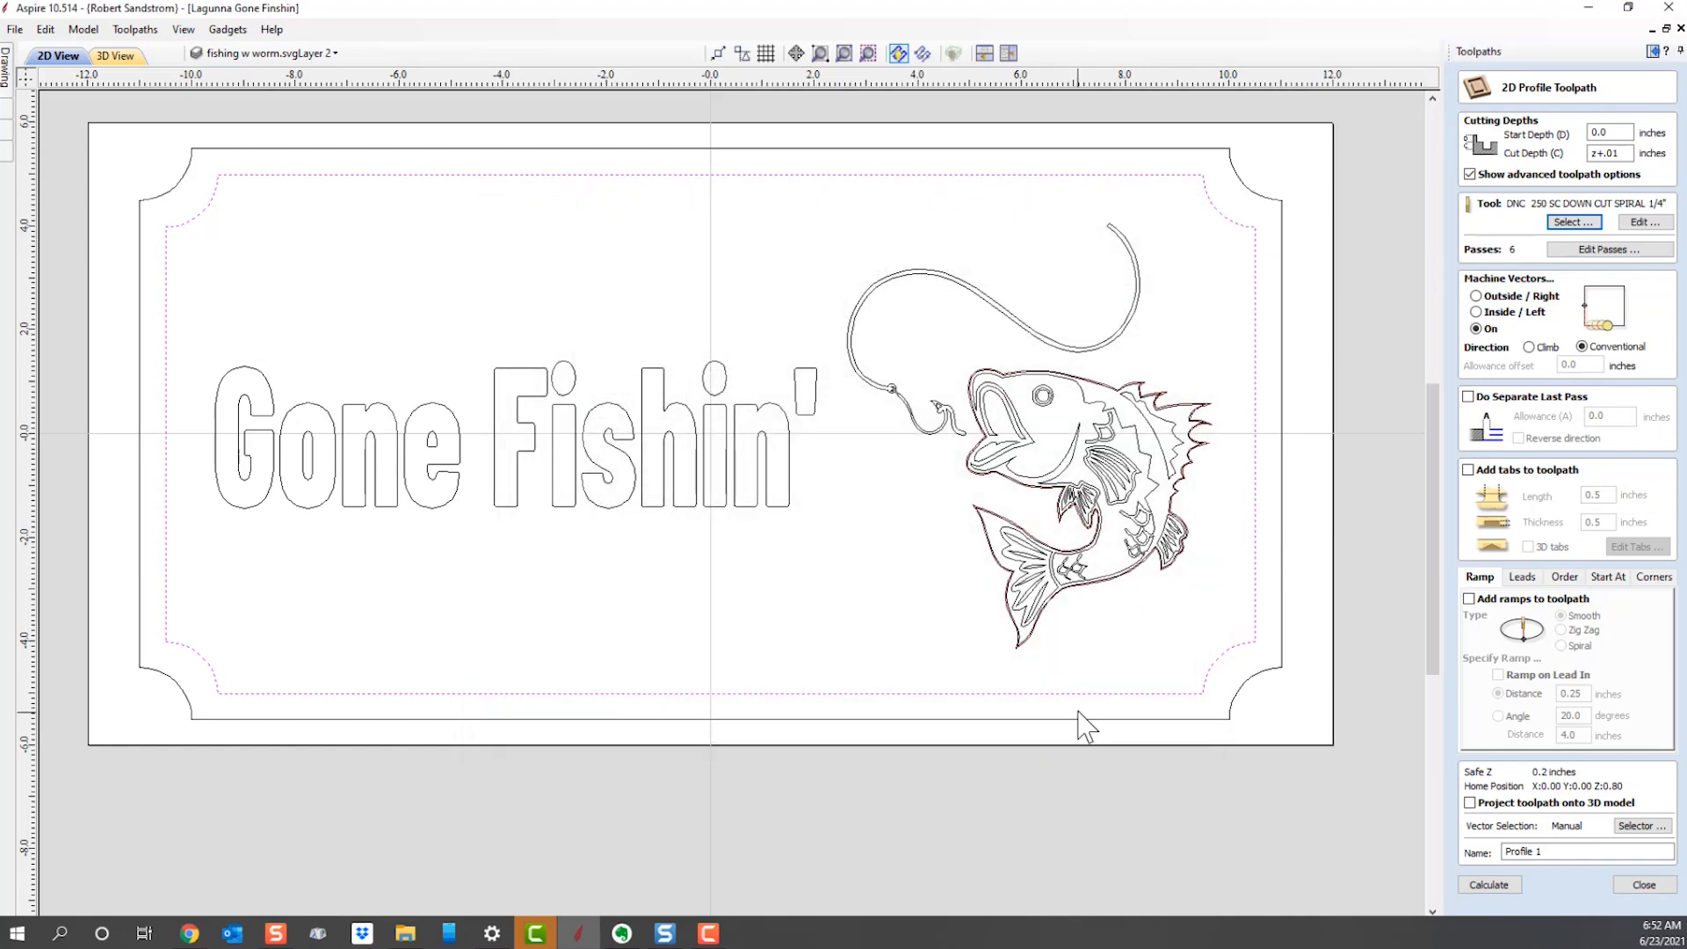
Select the outer border vector and increase the end mill's pass depth so the profile cuts in 3 passes.
{"action": "left_click", "coordinate": [1122, 148]}
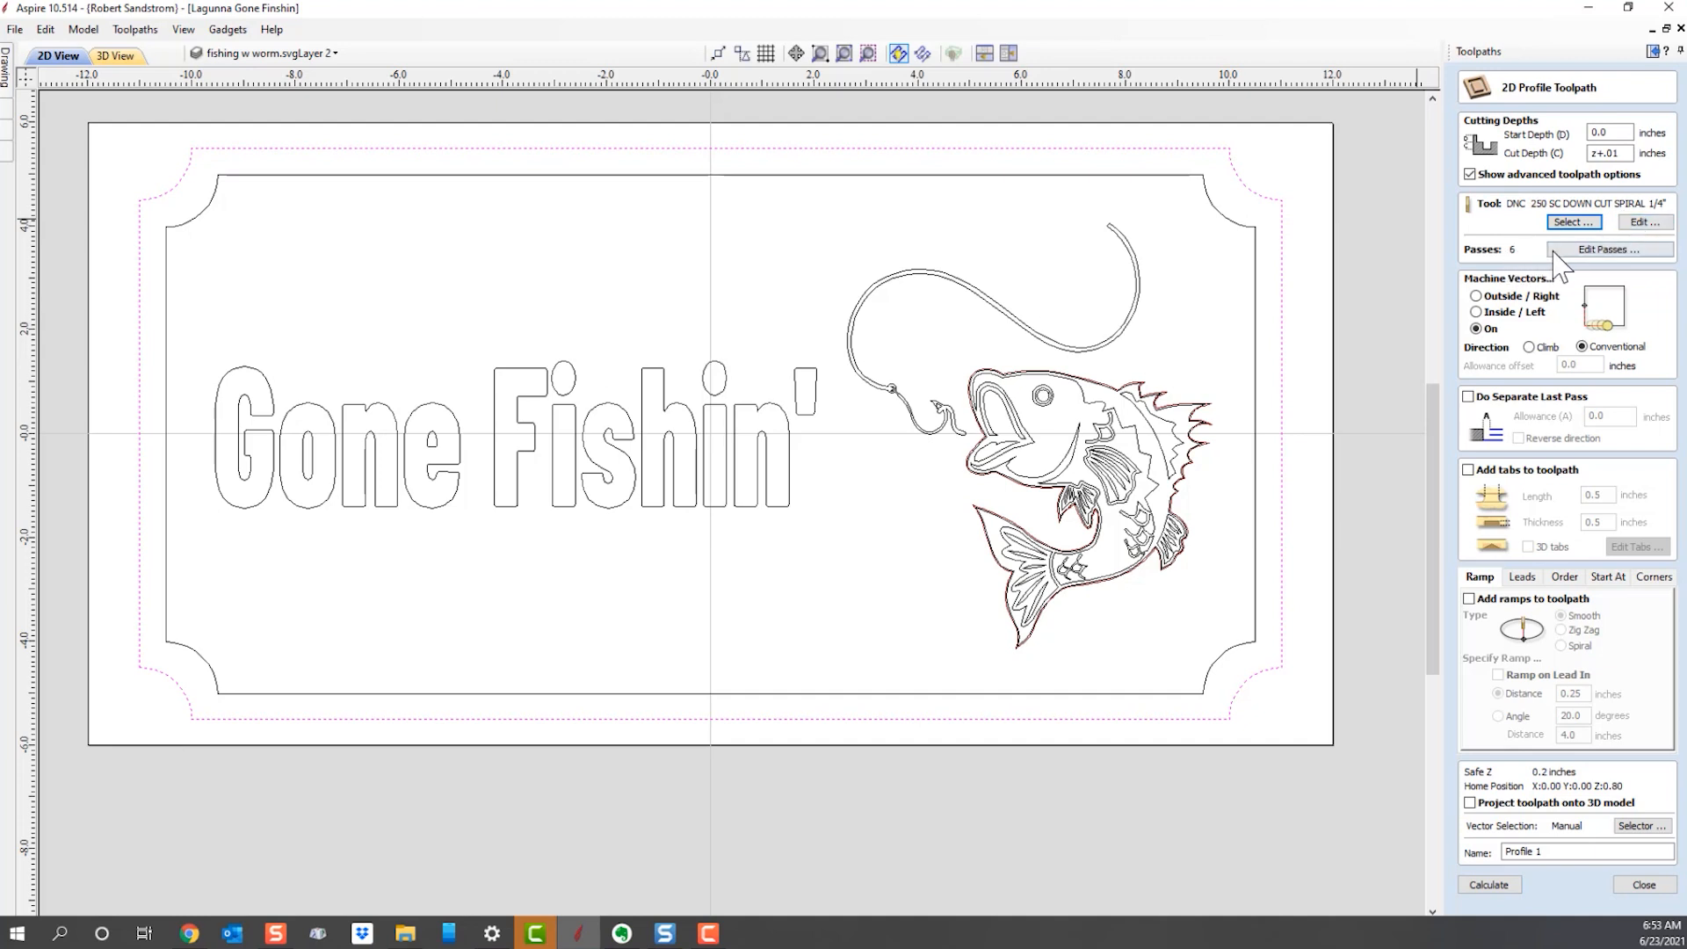
{"action": "left_click", "coordinate": [1641, 225]}
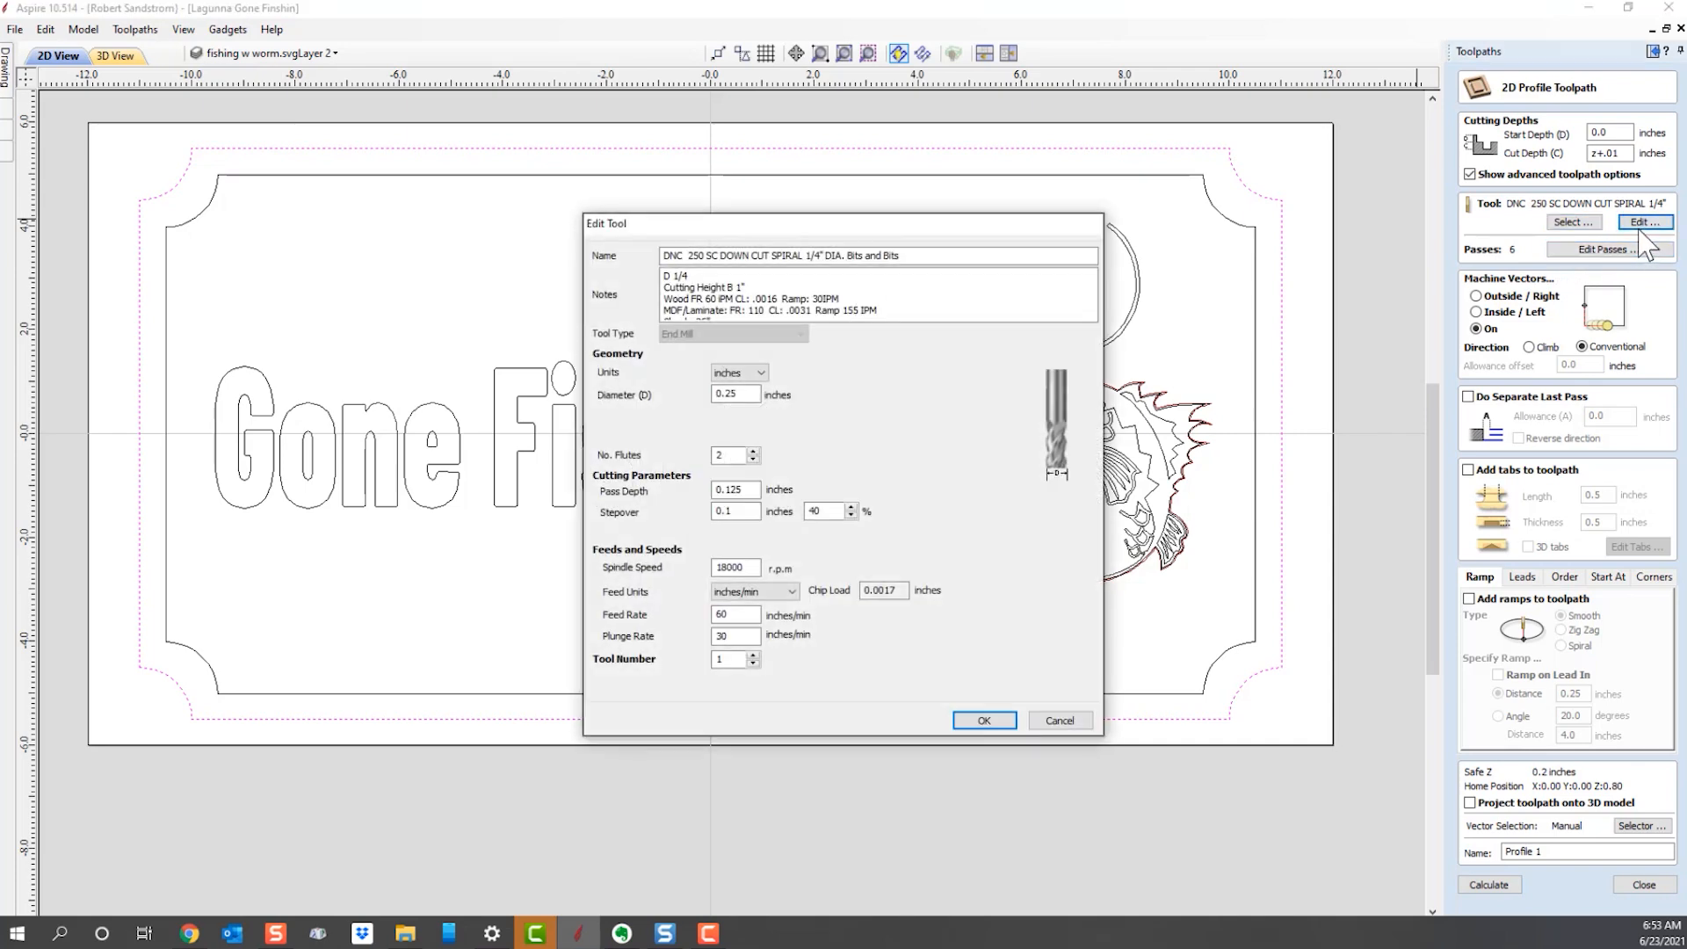
{"action": "left_click", "coordinate": [749, 489]}
{"action": "left_click", "coordinate": [987, 723]}
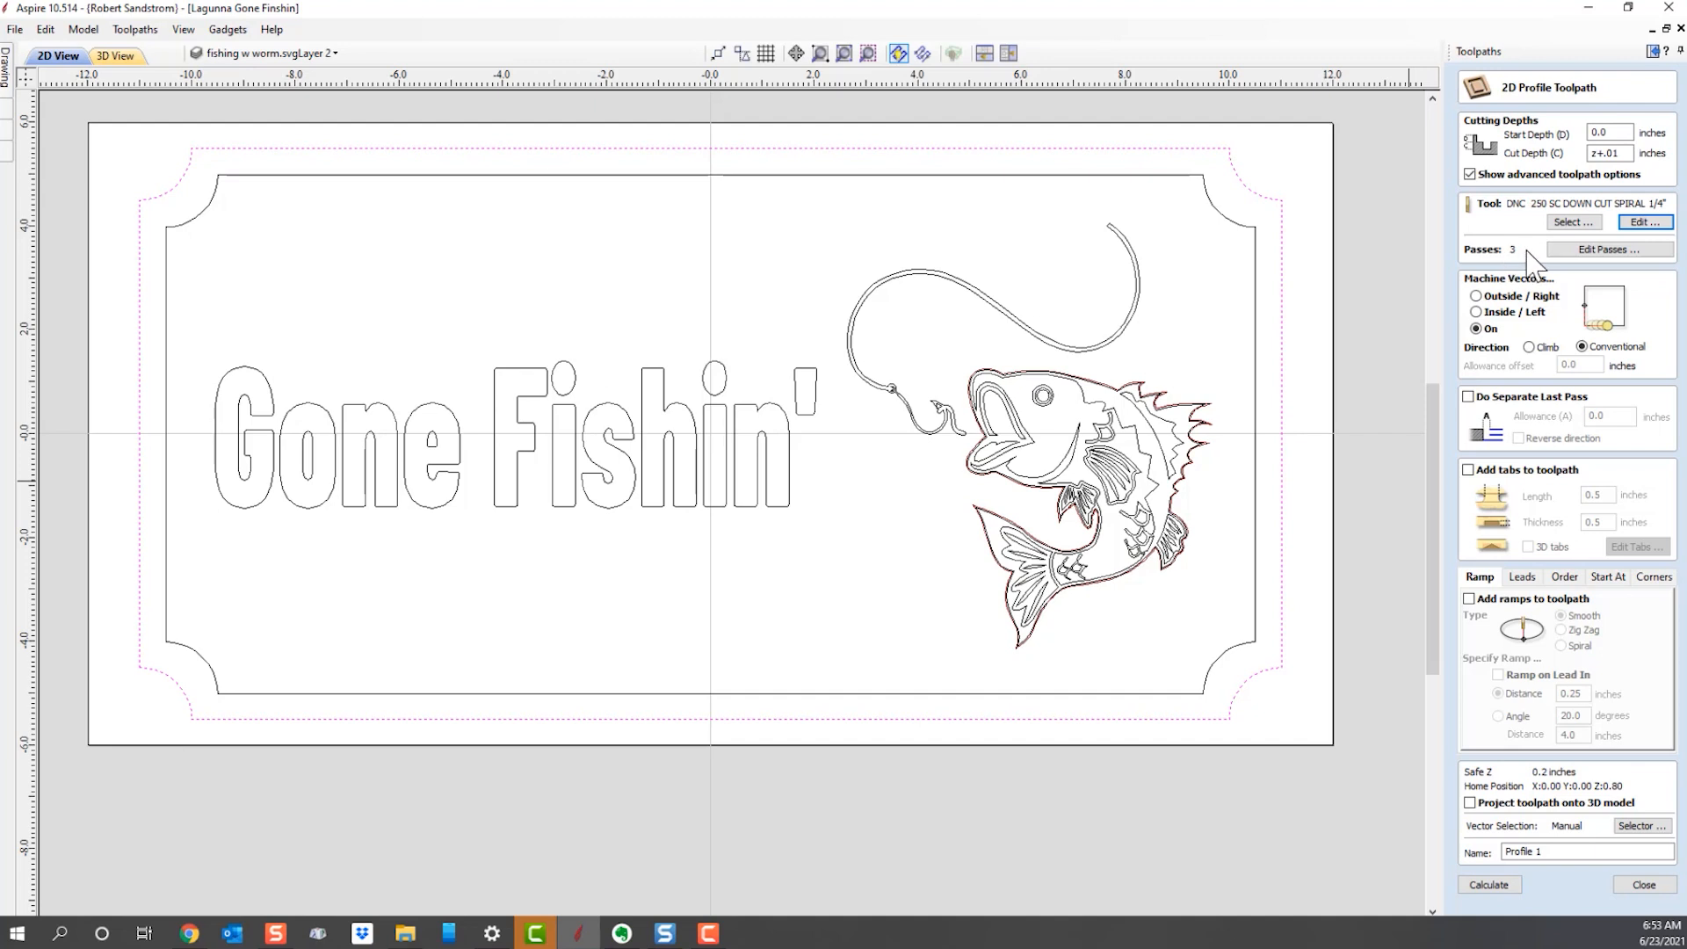
Machine outside the vector with a 0.02 inch allowance offset and add a separate last pass in the reverse direction.
{"action": "left_click", "coordinate": [1477, 296]}
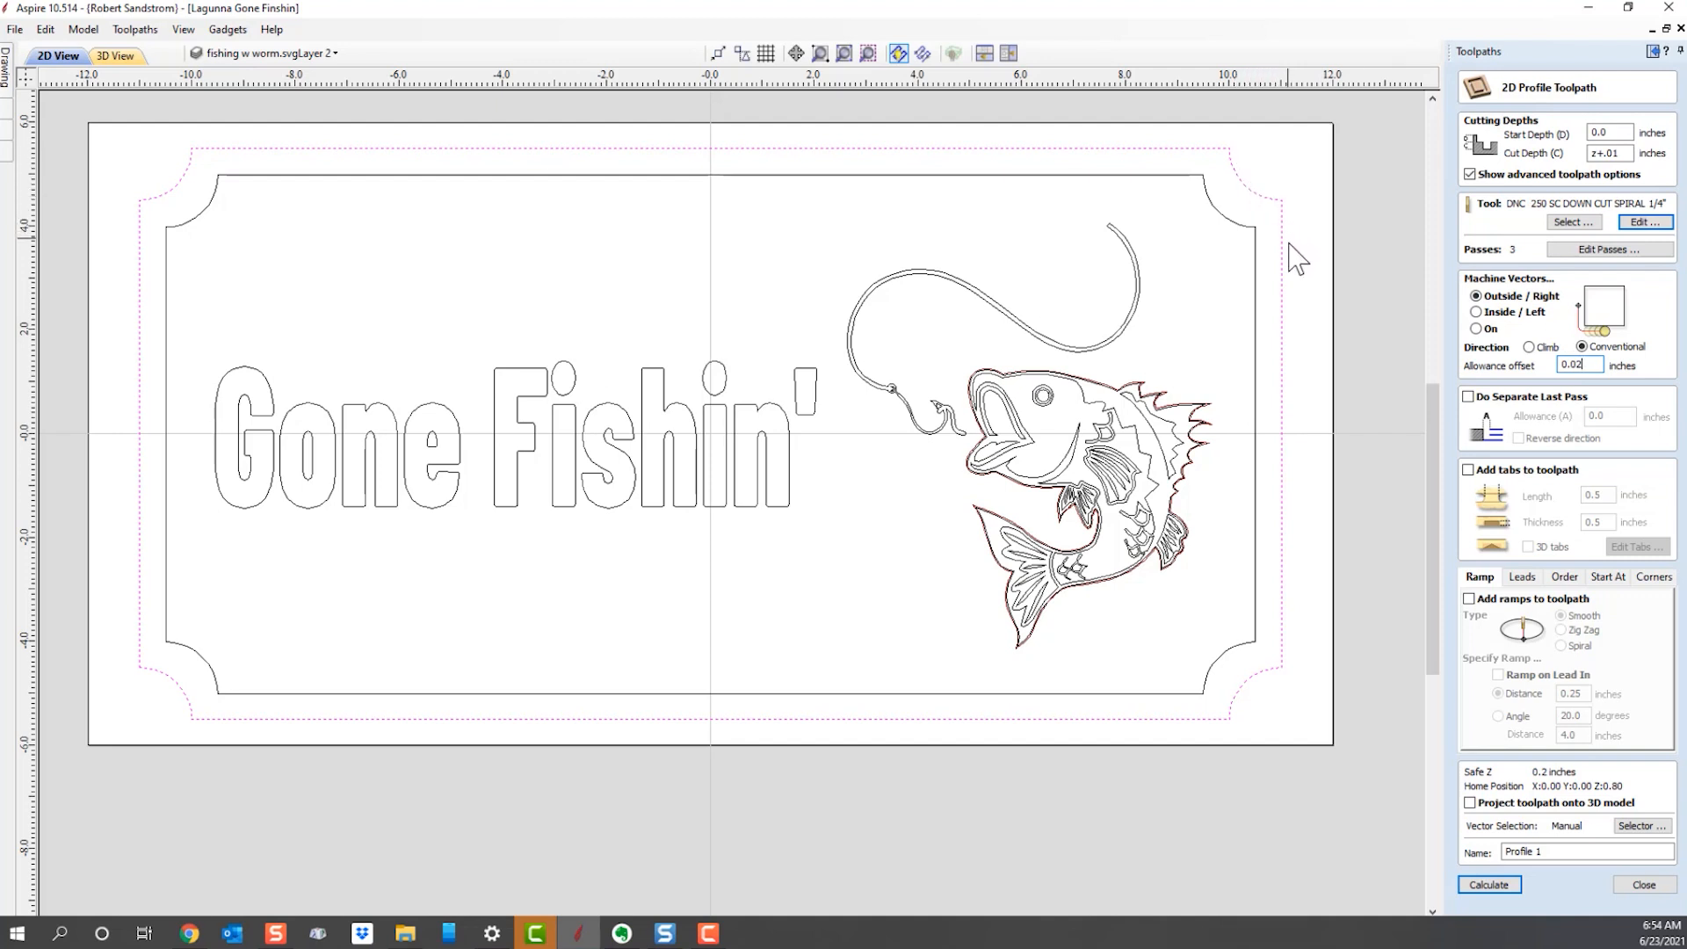
{"action": "left_click", "coordinate": [1469, 397]}
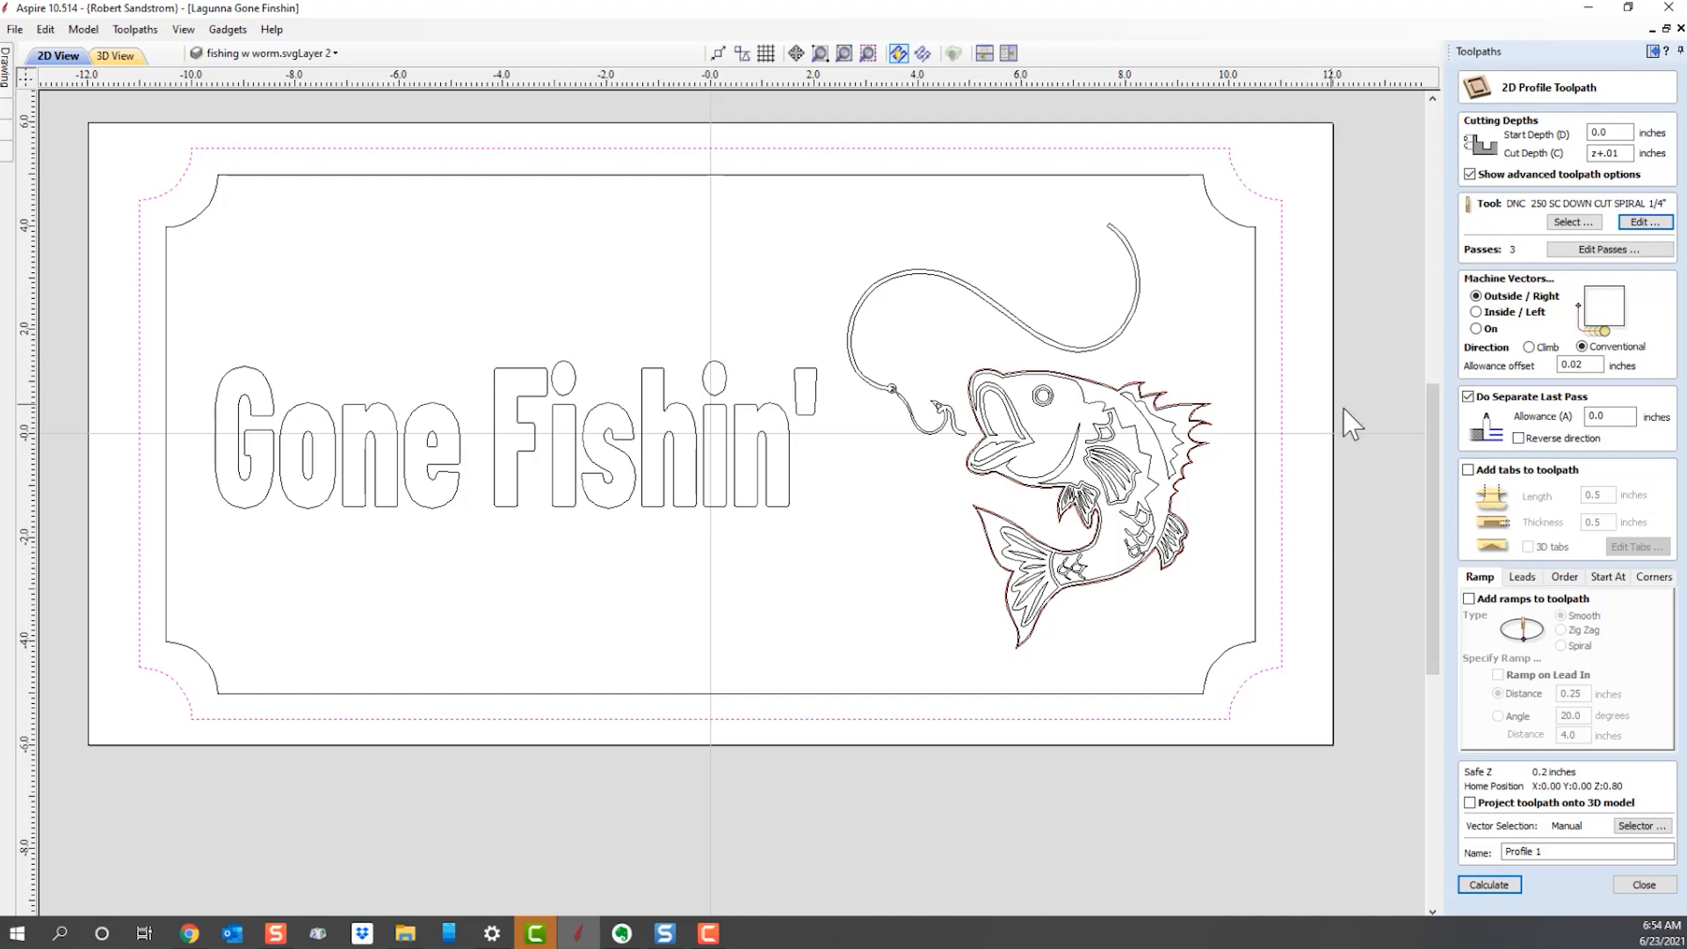
{"action": "left_click", "coordinate": [1518, 437]}
Add tabs 0.25 inches long and 0.125 inches thick, and shift the upper edge's right-hand tab slightly toward the corner.
{"action": "left_click", "coordinate": [1469, 470]}
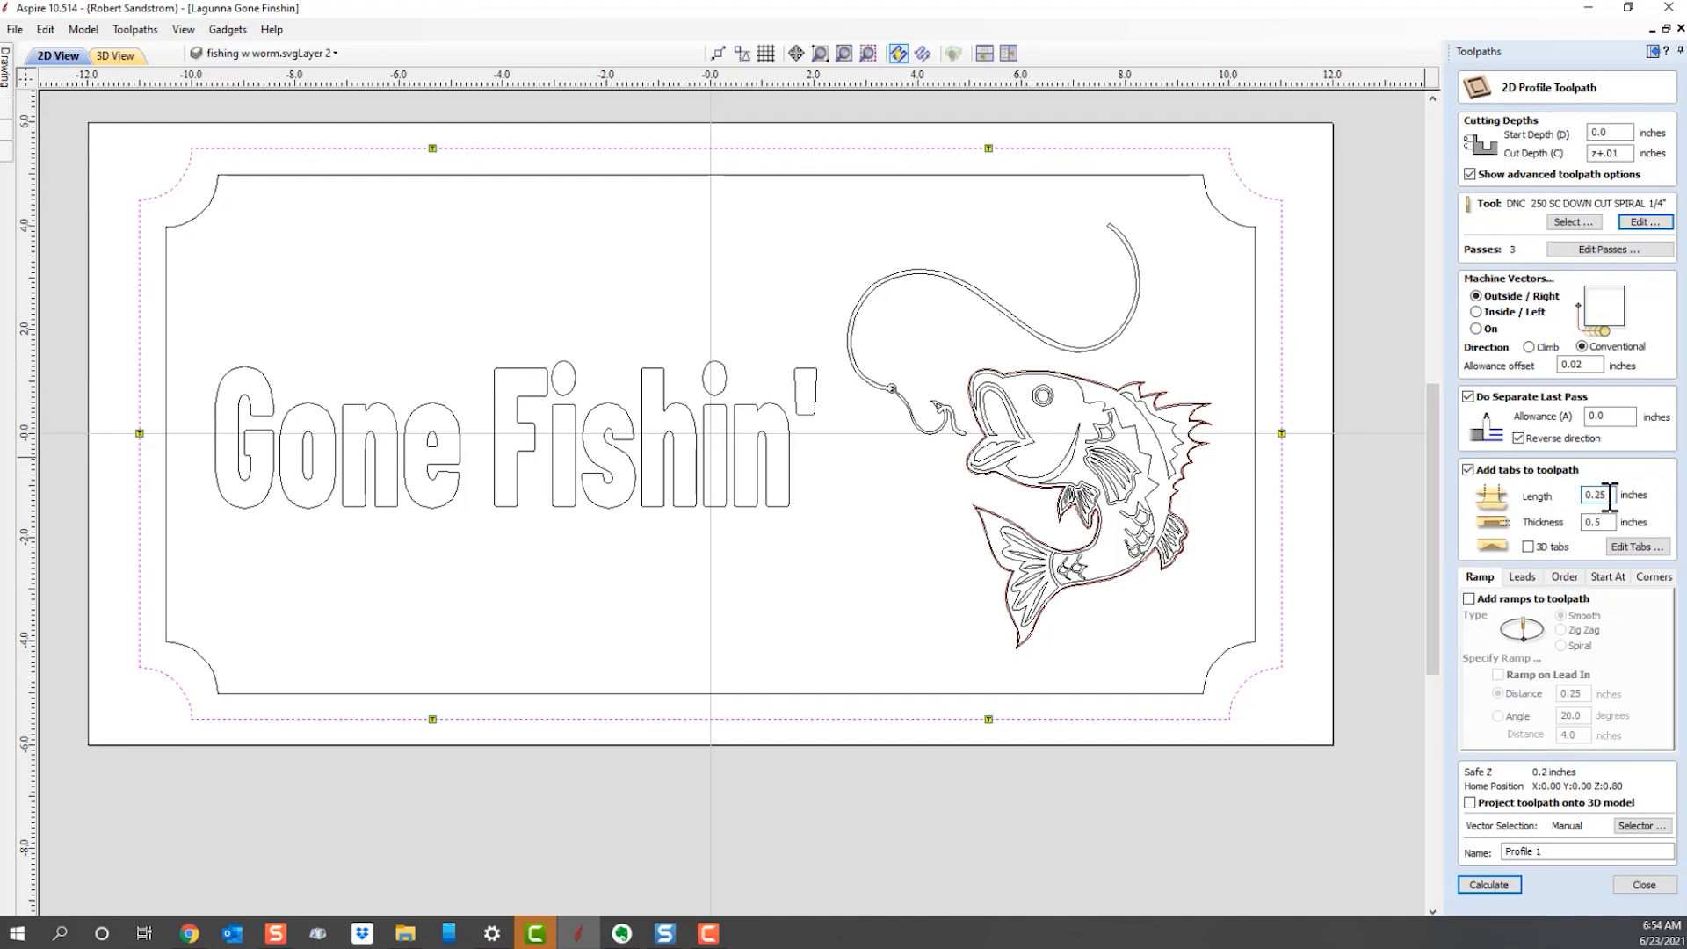
{"action": "left_click", "coordinate": [1595, 522]}
{"action": "left_click", "coordinate": [1633, 547]}
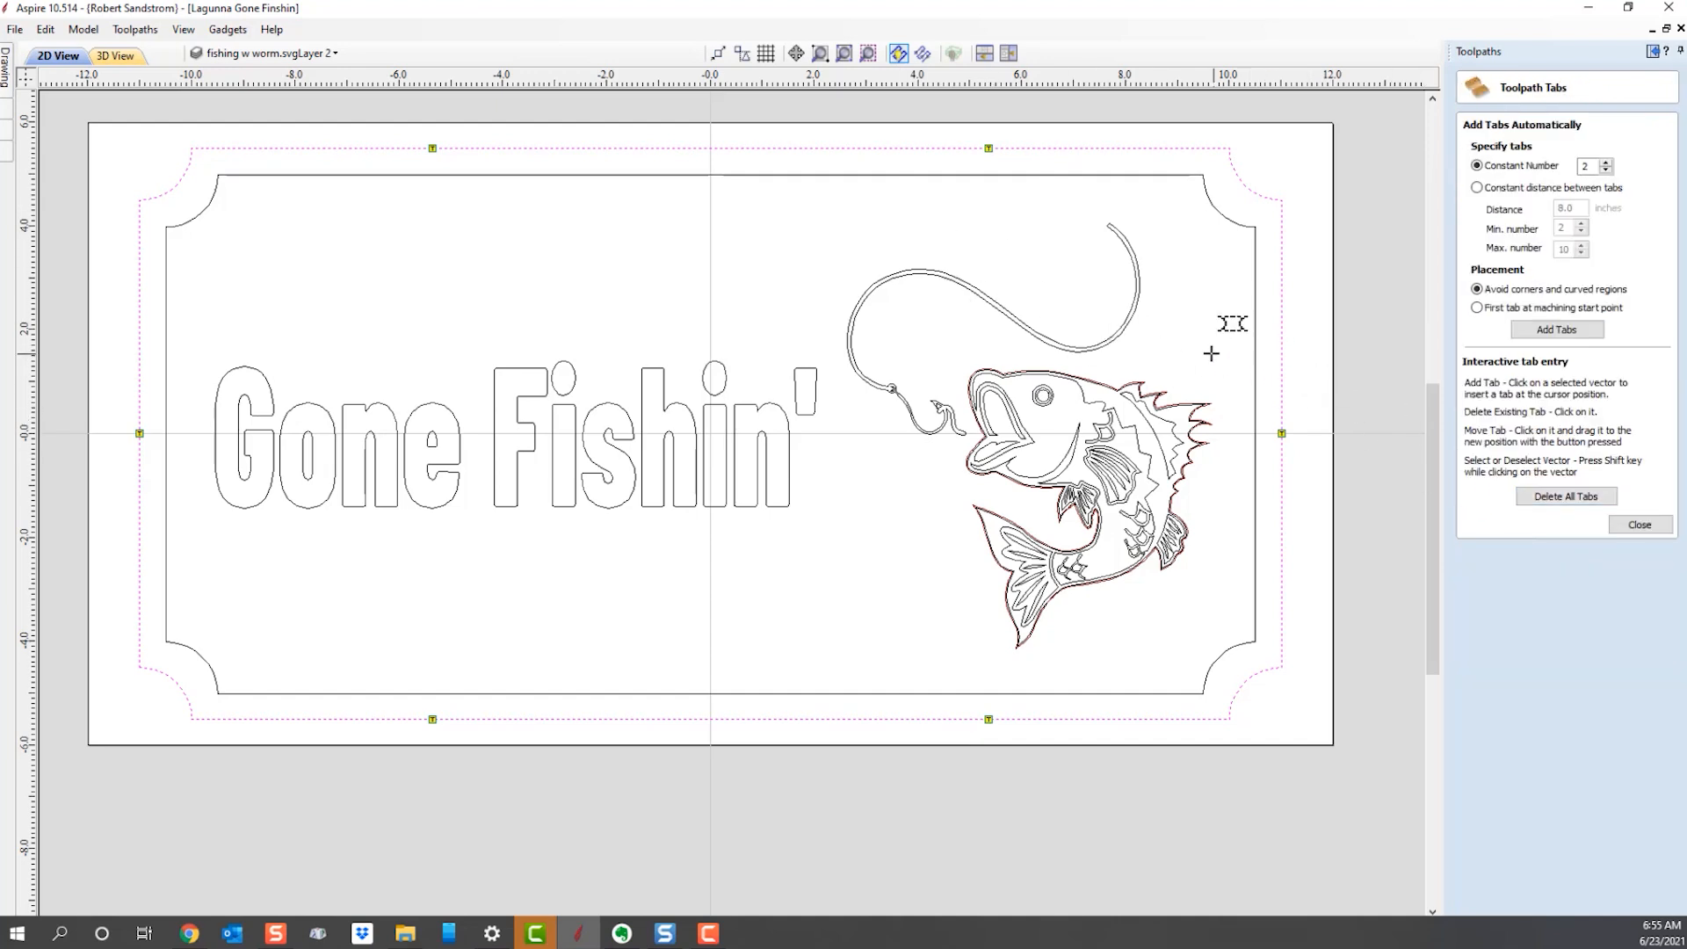
{"action": "mouse_move", "coordinate": [987, 147]}
{"action": "left_mouse_down"}
{"action": "mouse_move", "coordinate": [879, 146]}
{"action": "mouse_move", "coordinate": [1022, 148]}
{"action": "left_mouse_up"}
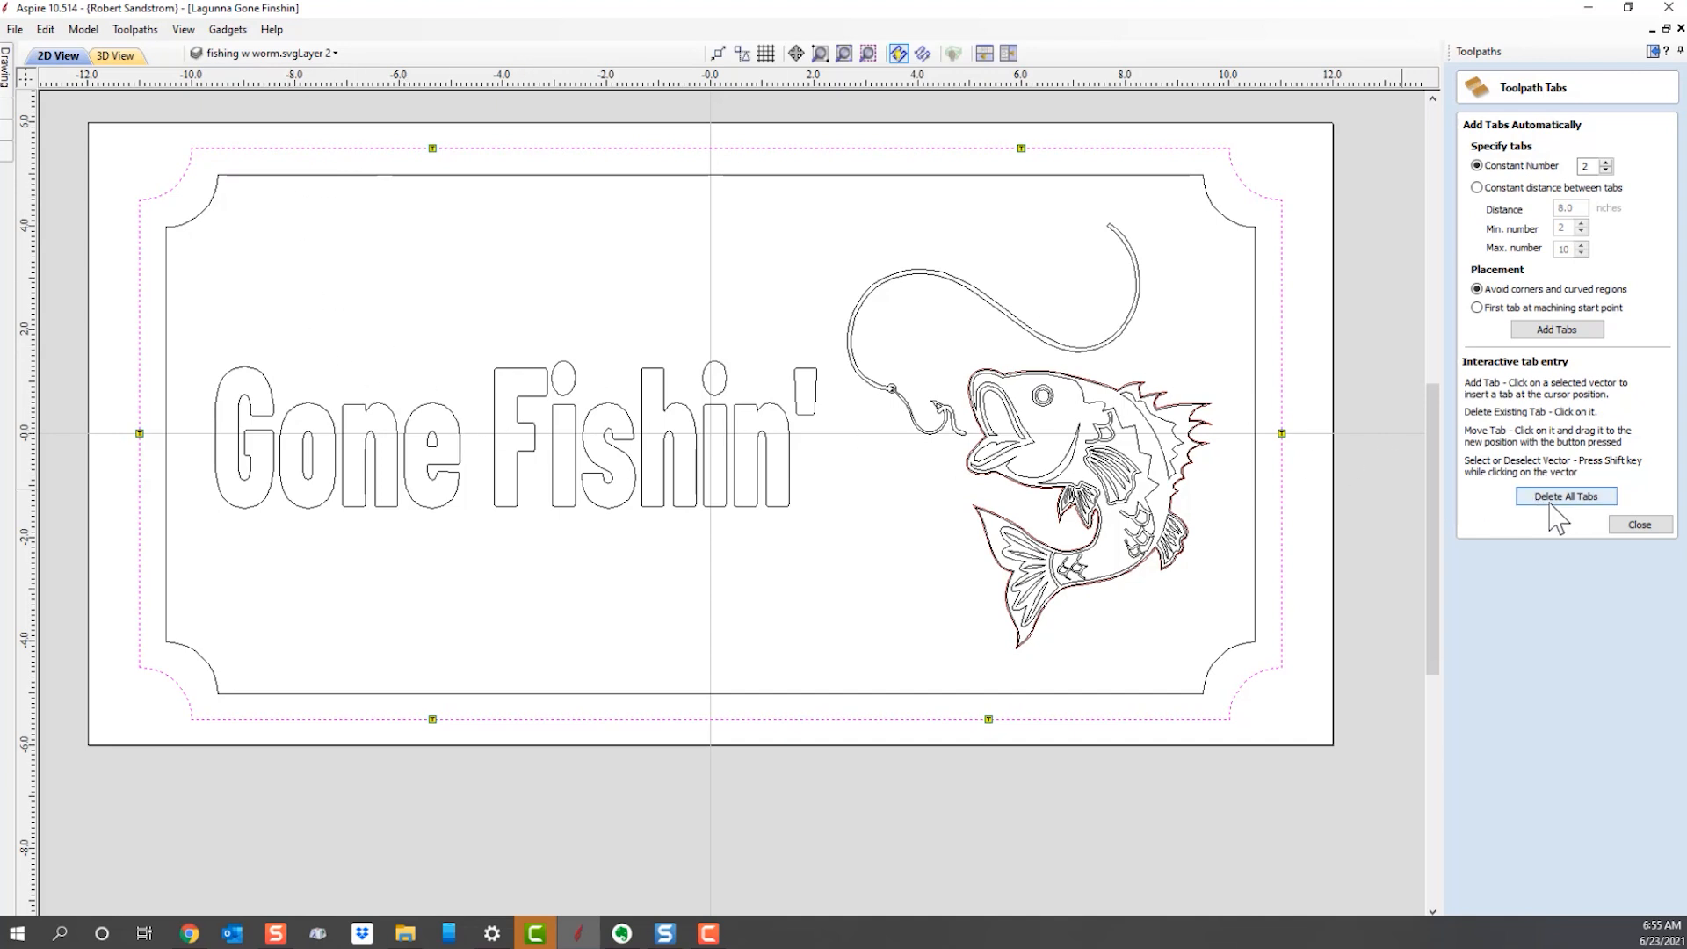
{"action": "left_click", "coordinate": [1637, 525]}
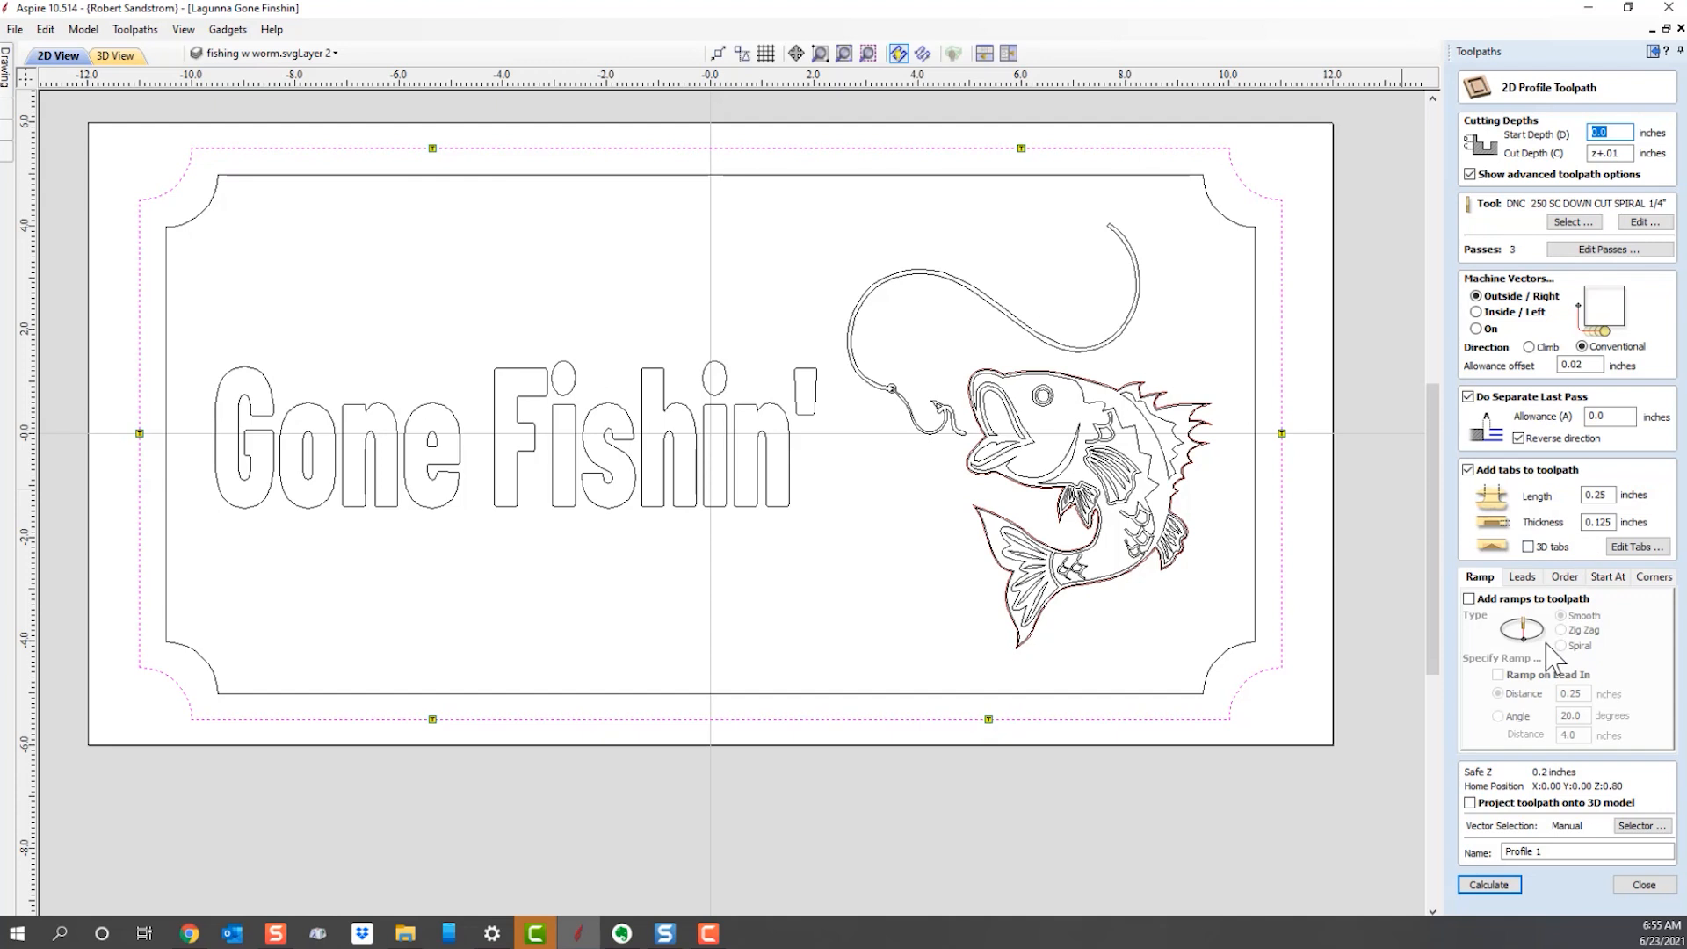
Add smooth ramps with a 0.5 inch distance, name the toolpath Outside Profile and calculate it, accepting the cut through the material.
{"action": "left_click", "coordinate": [1468, 599]}
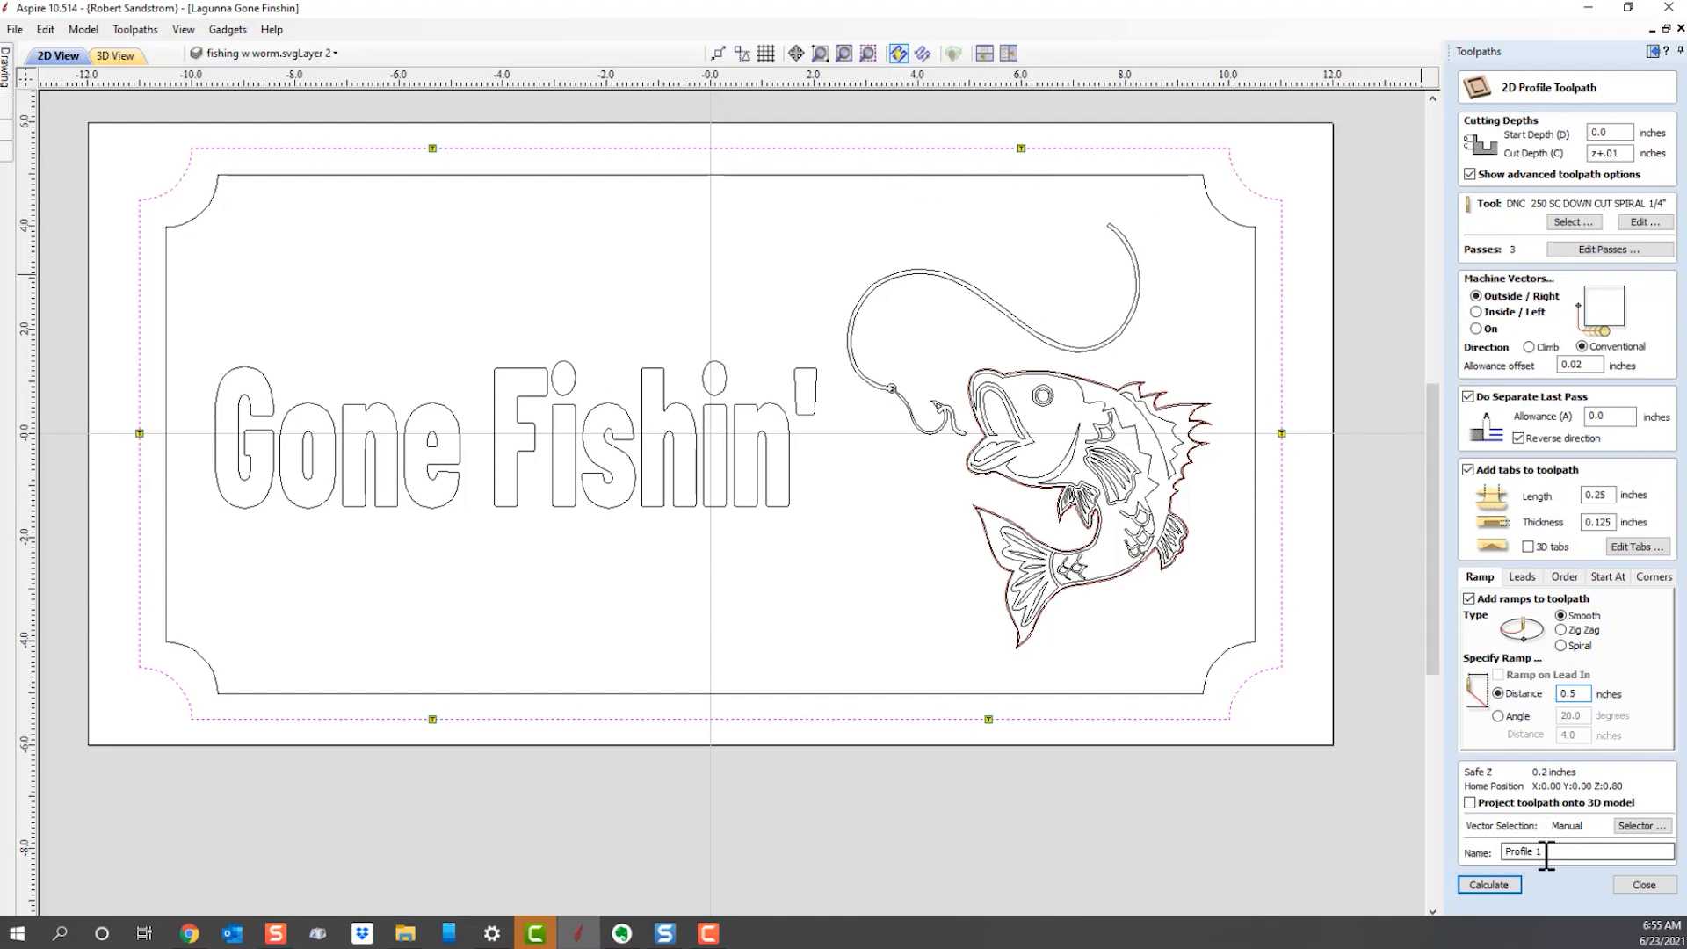
{"action": "left_click_drag", "start_coordinate": [1547, 851], "coordinate": [1470, 840]}
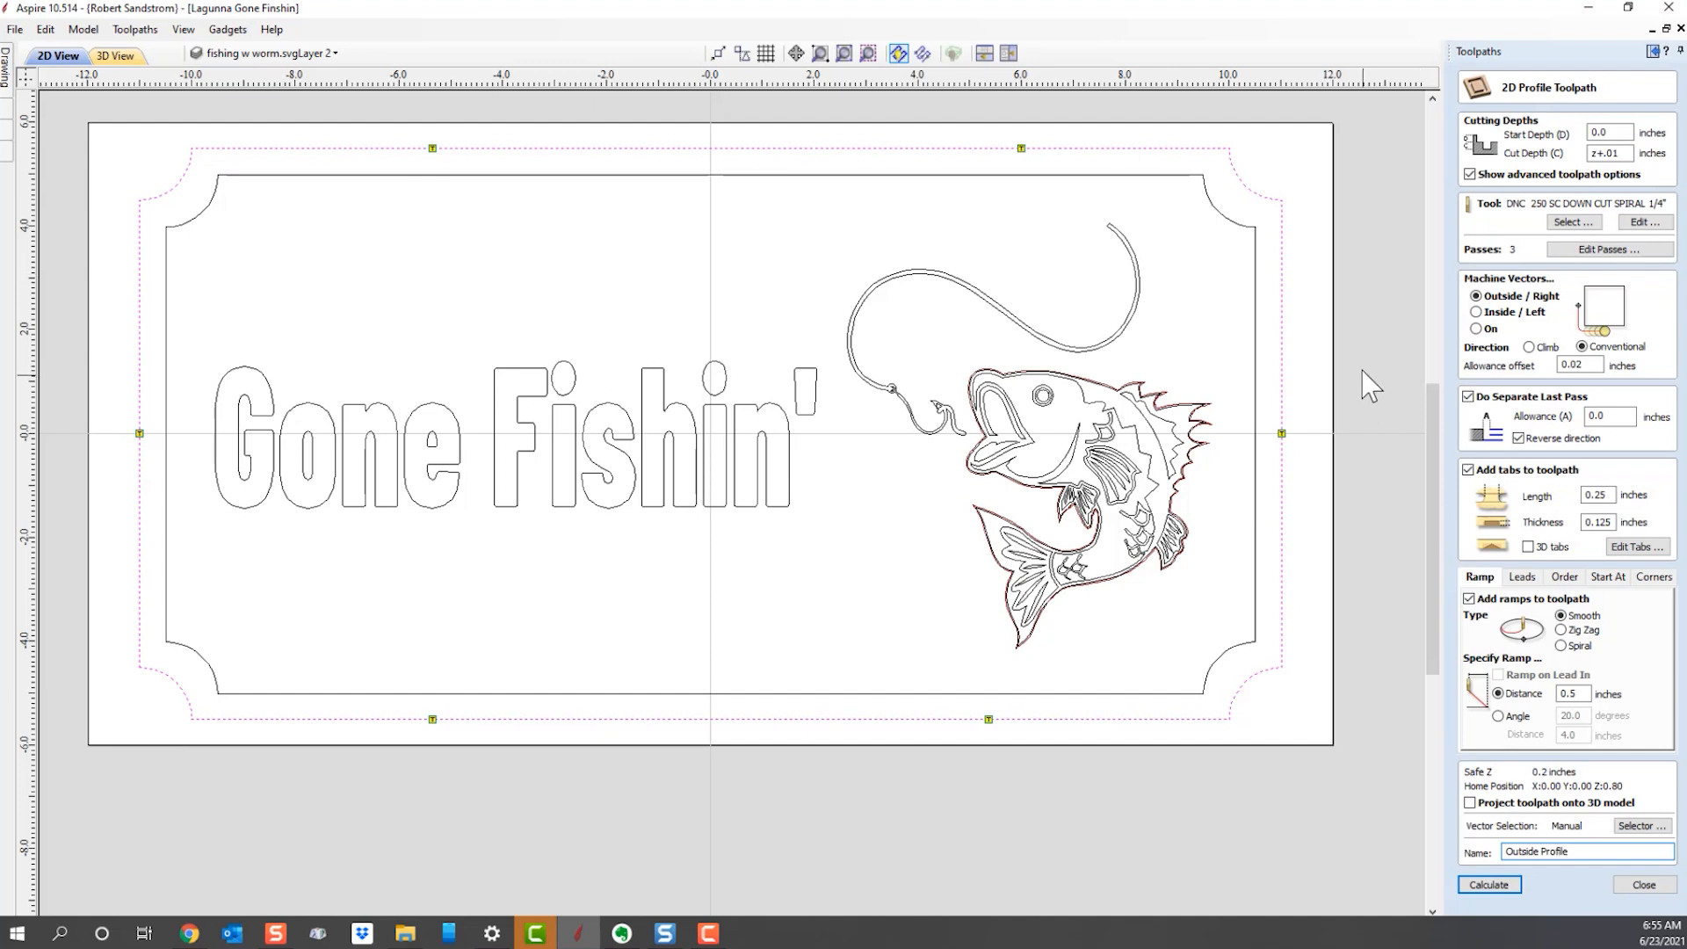
{"action": "left_click", "coordinate": [1489, 885]}
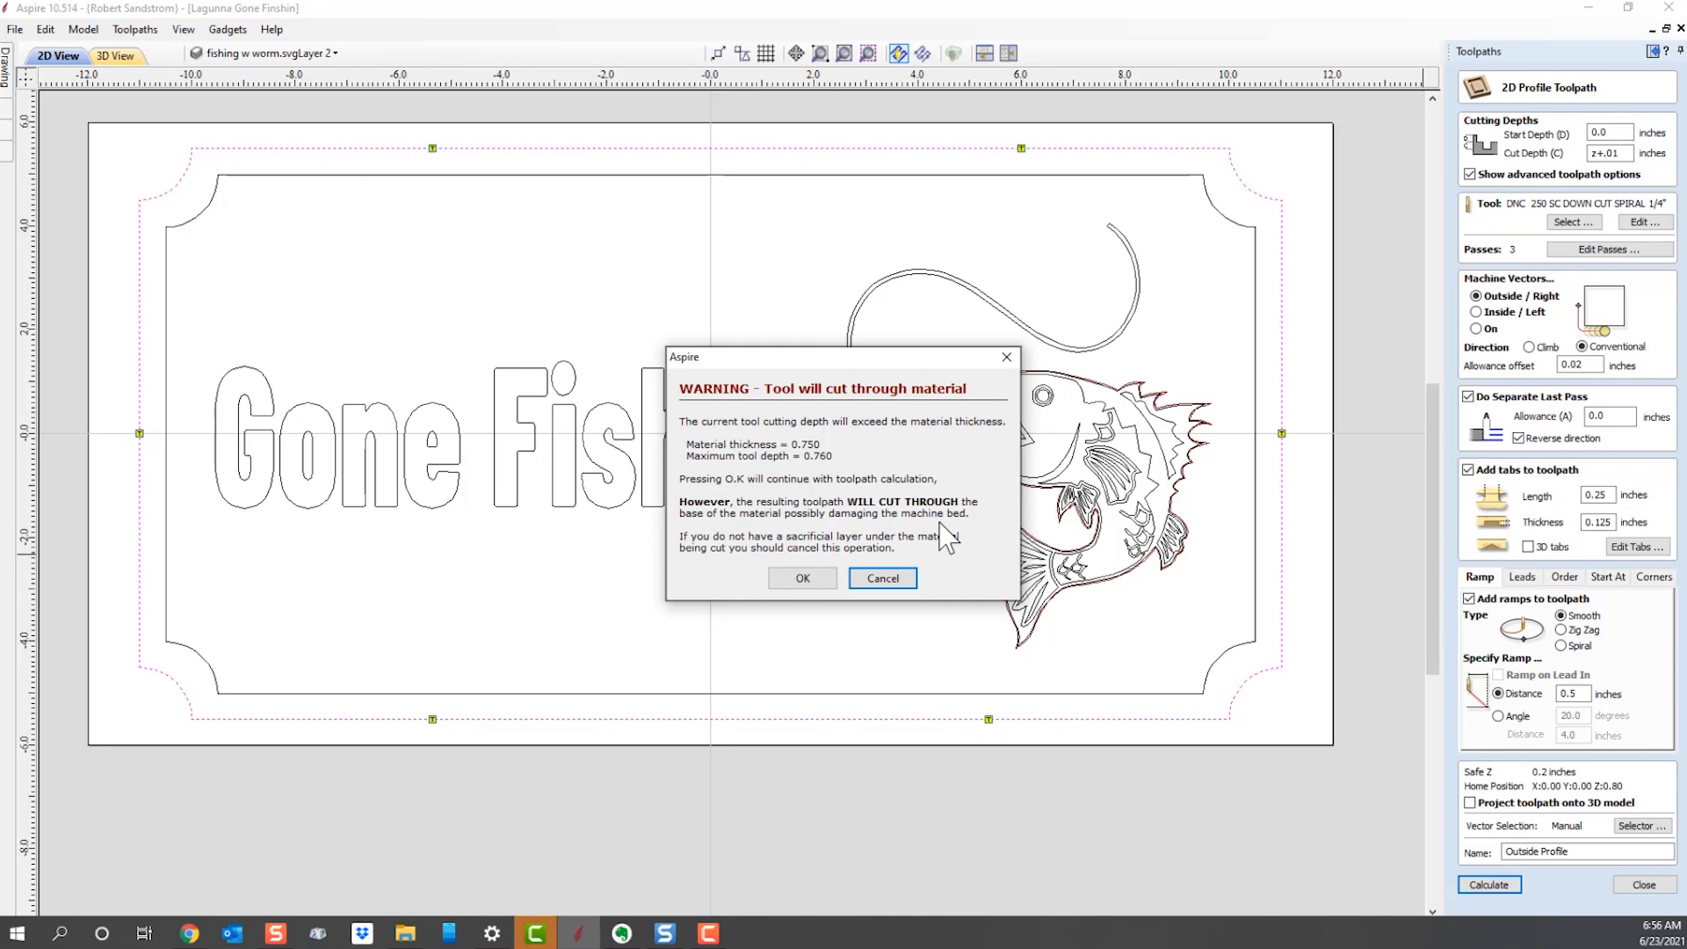
{"action": "left_click", "coordinate": [807, 579]}
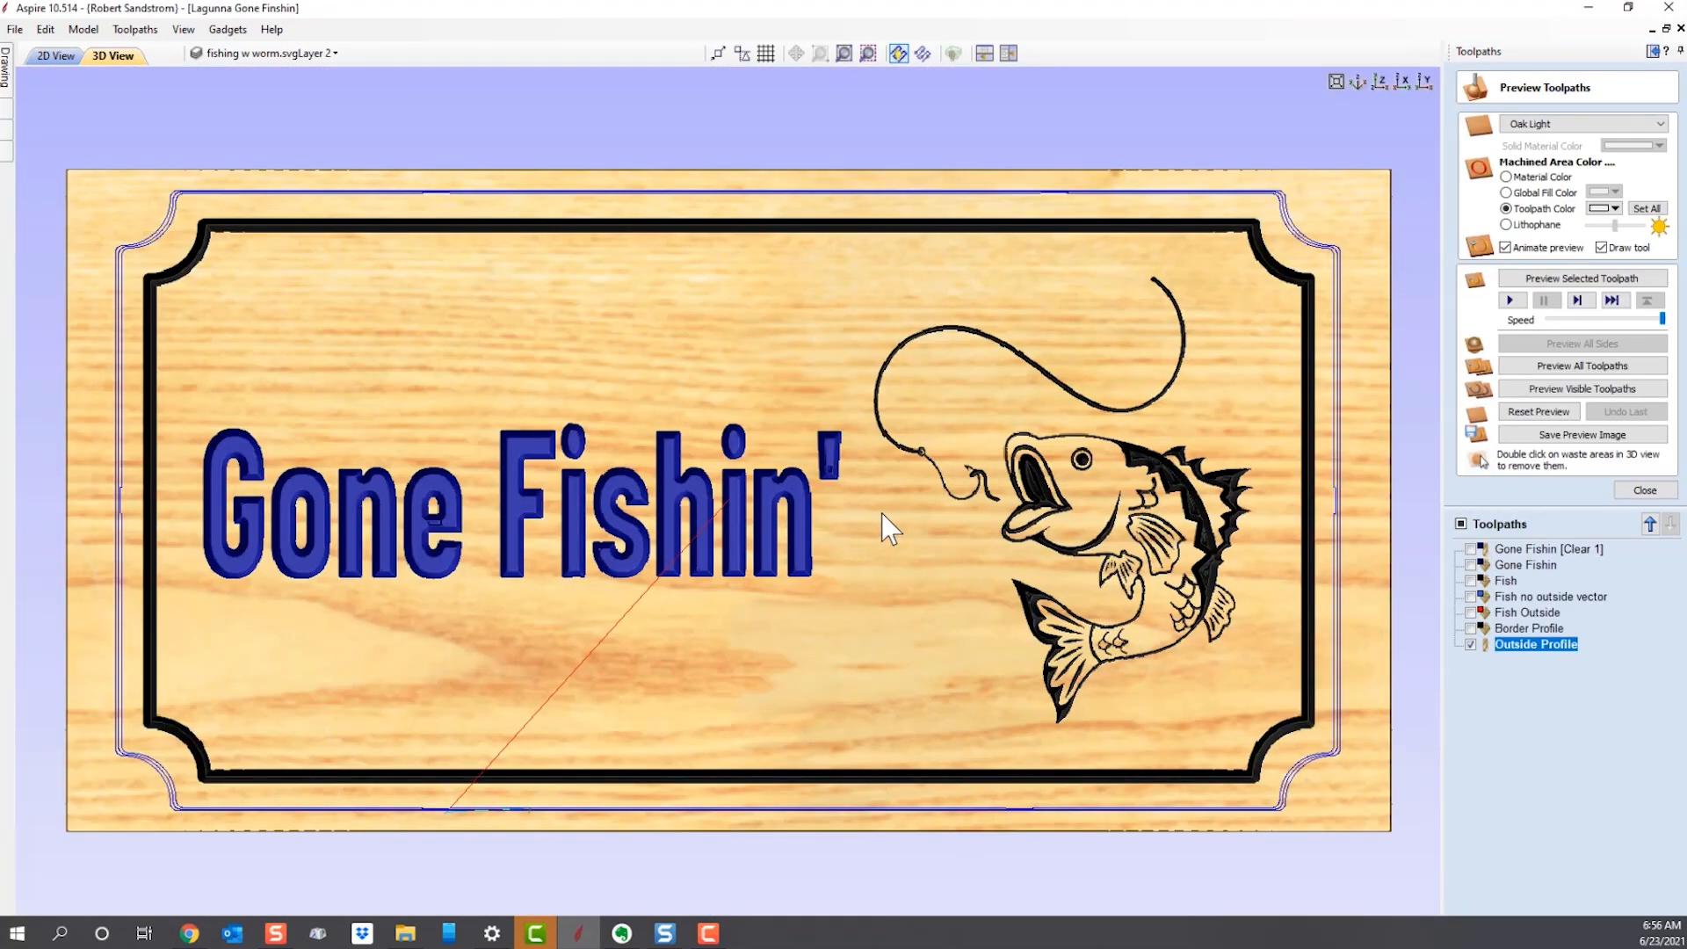
Preview the visible Outside Profile cutout, inspect the tabbed sign at an angle and return to the straight-above view.
{"action": "left_click", "coordinate": [1556, 392]}
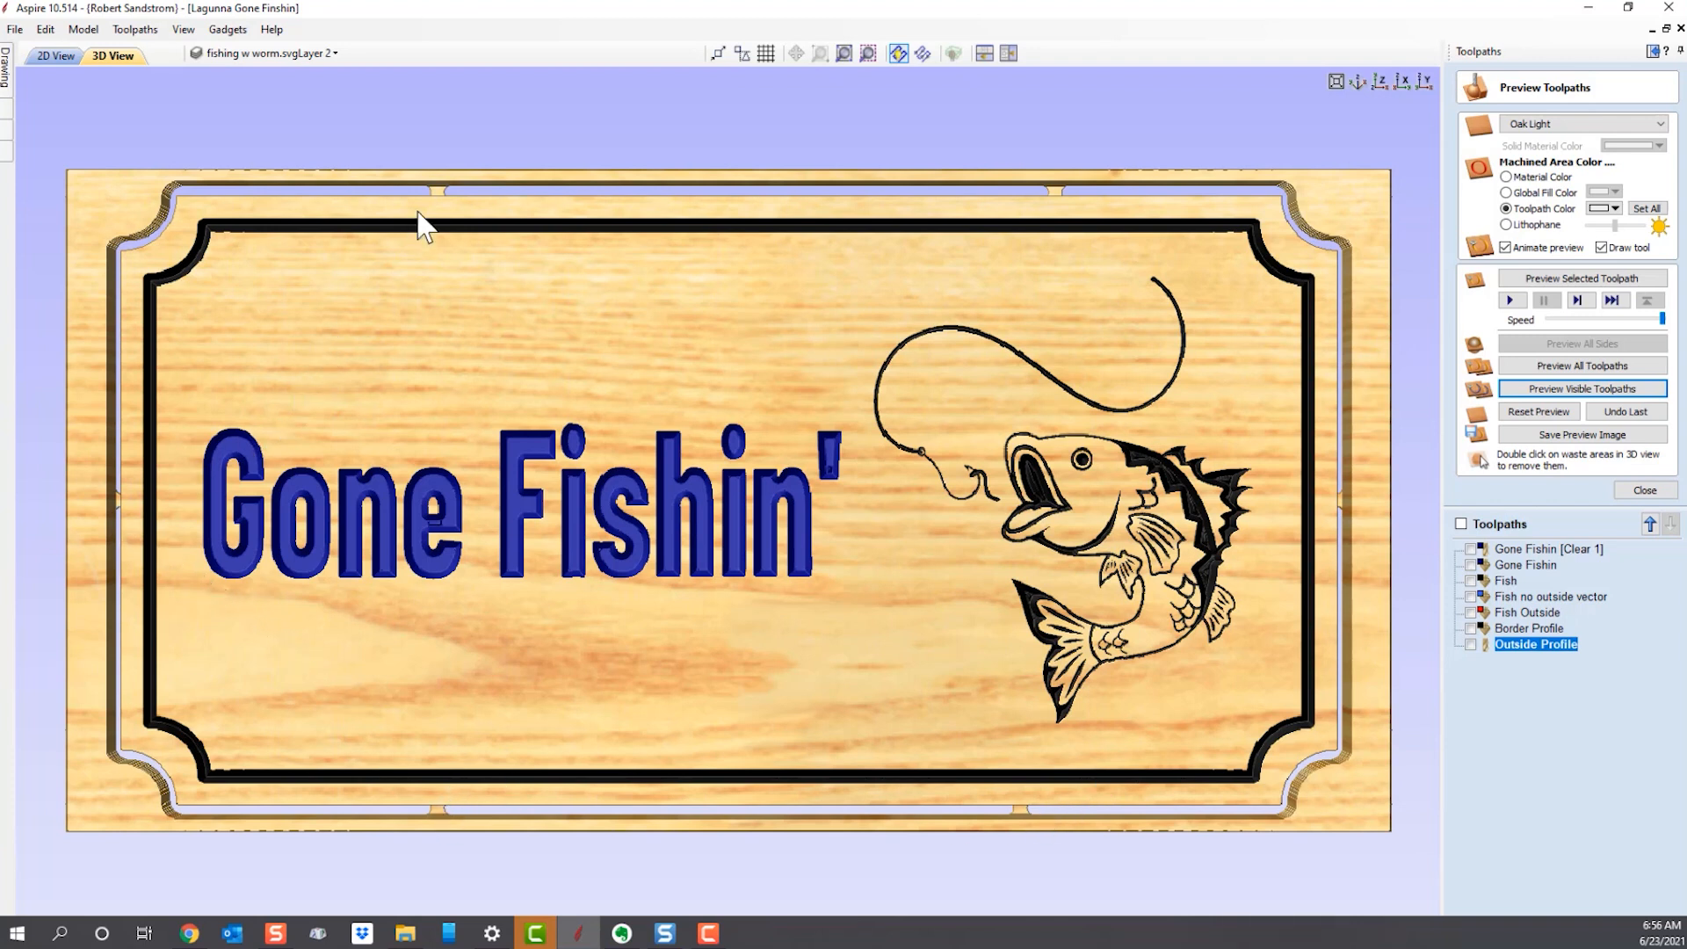
{"action": "left_click_drag", "start_coordinate": [348, 323], "coordinate": [875, 668]}
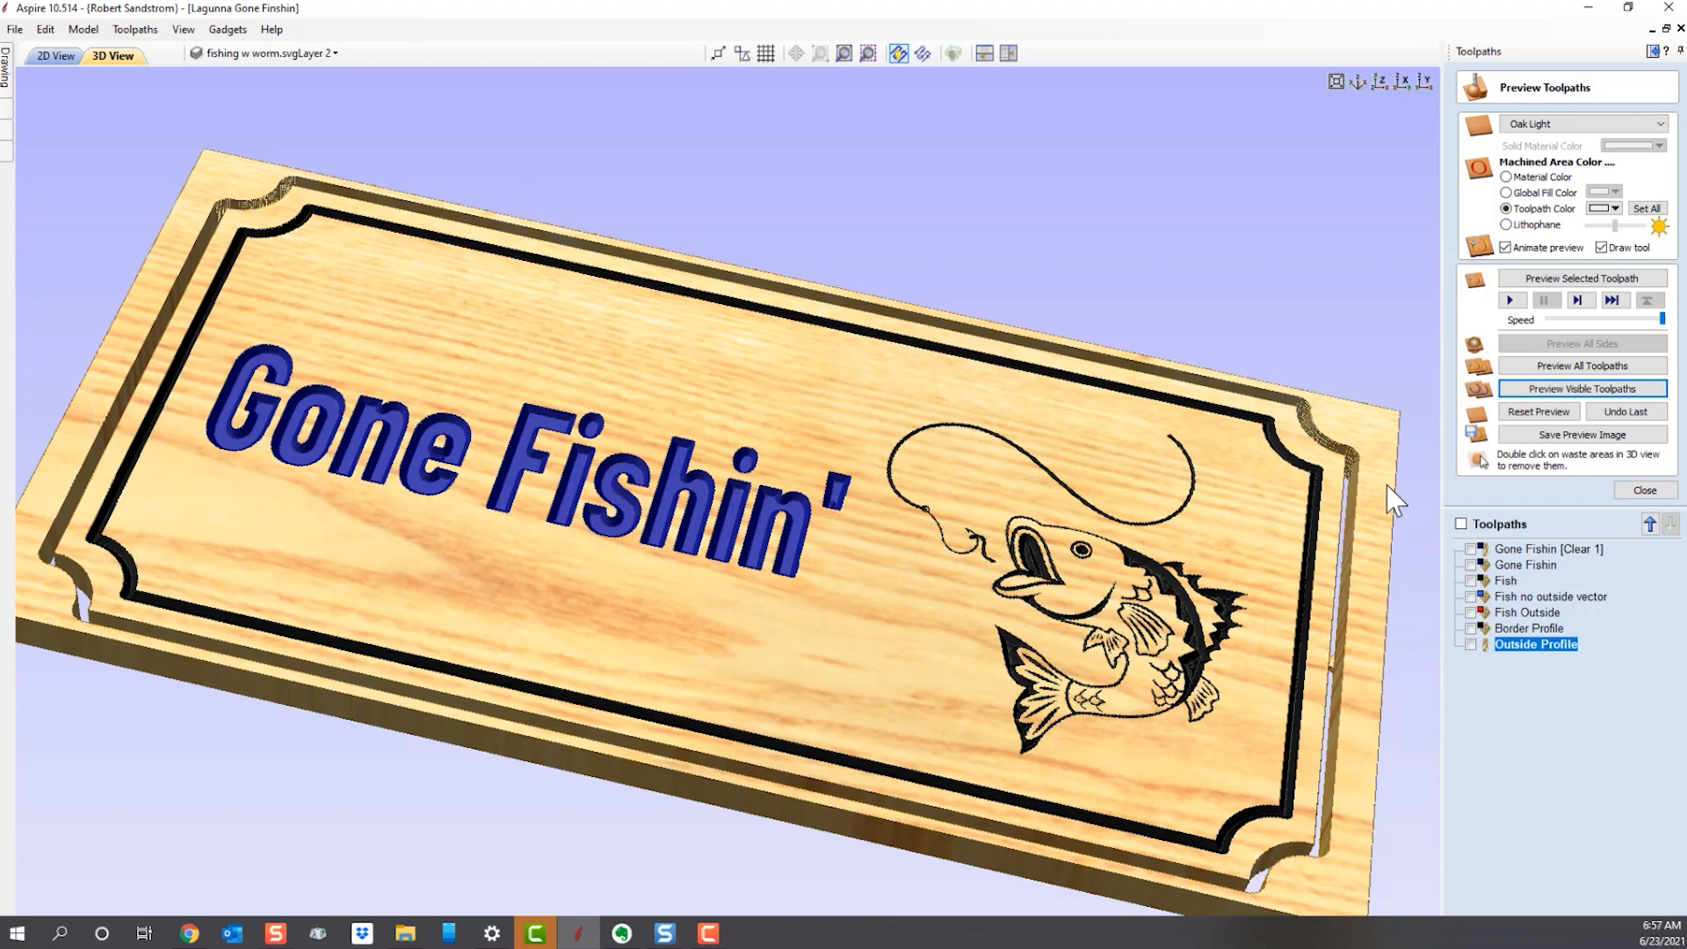
{"action": "left_click", "coordinate": [1381, 79]}
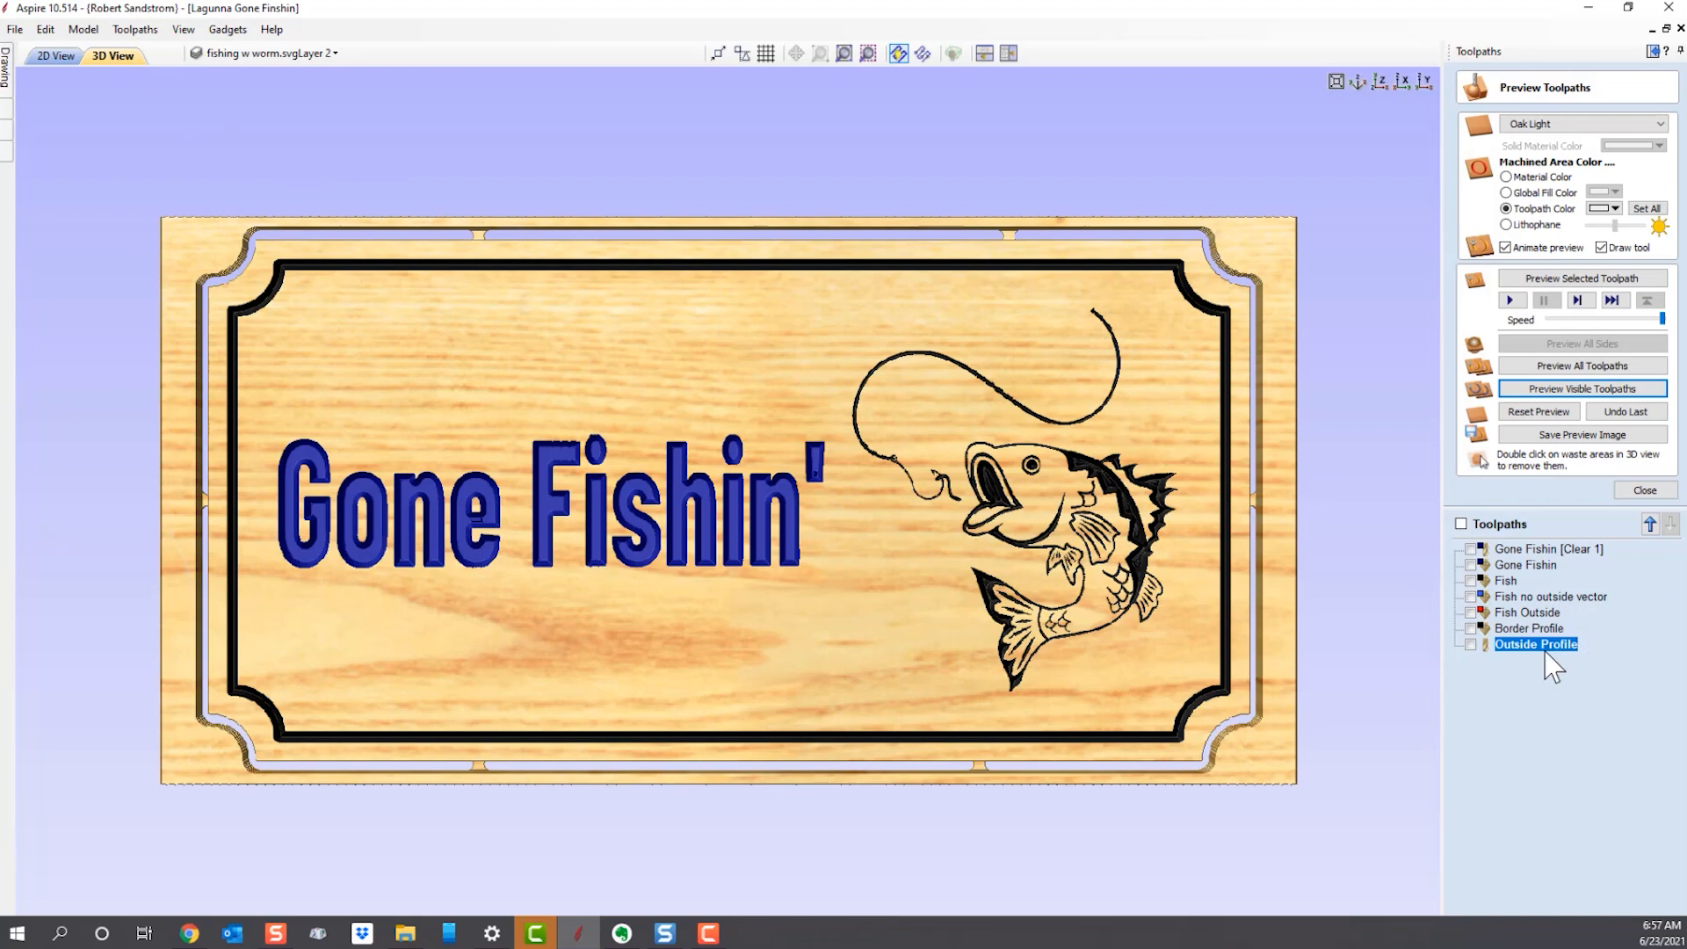
Calculate a second outside profile toolpath on the outer border without tabs, with a z+.01 inch cut depth and 0.5 inch smooth ramps.
{"action": "left_click", "coordinate": [68, 60]}
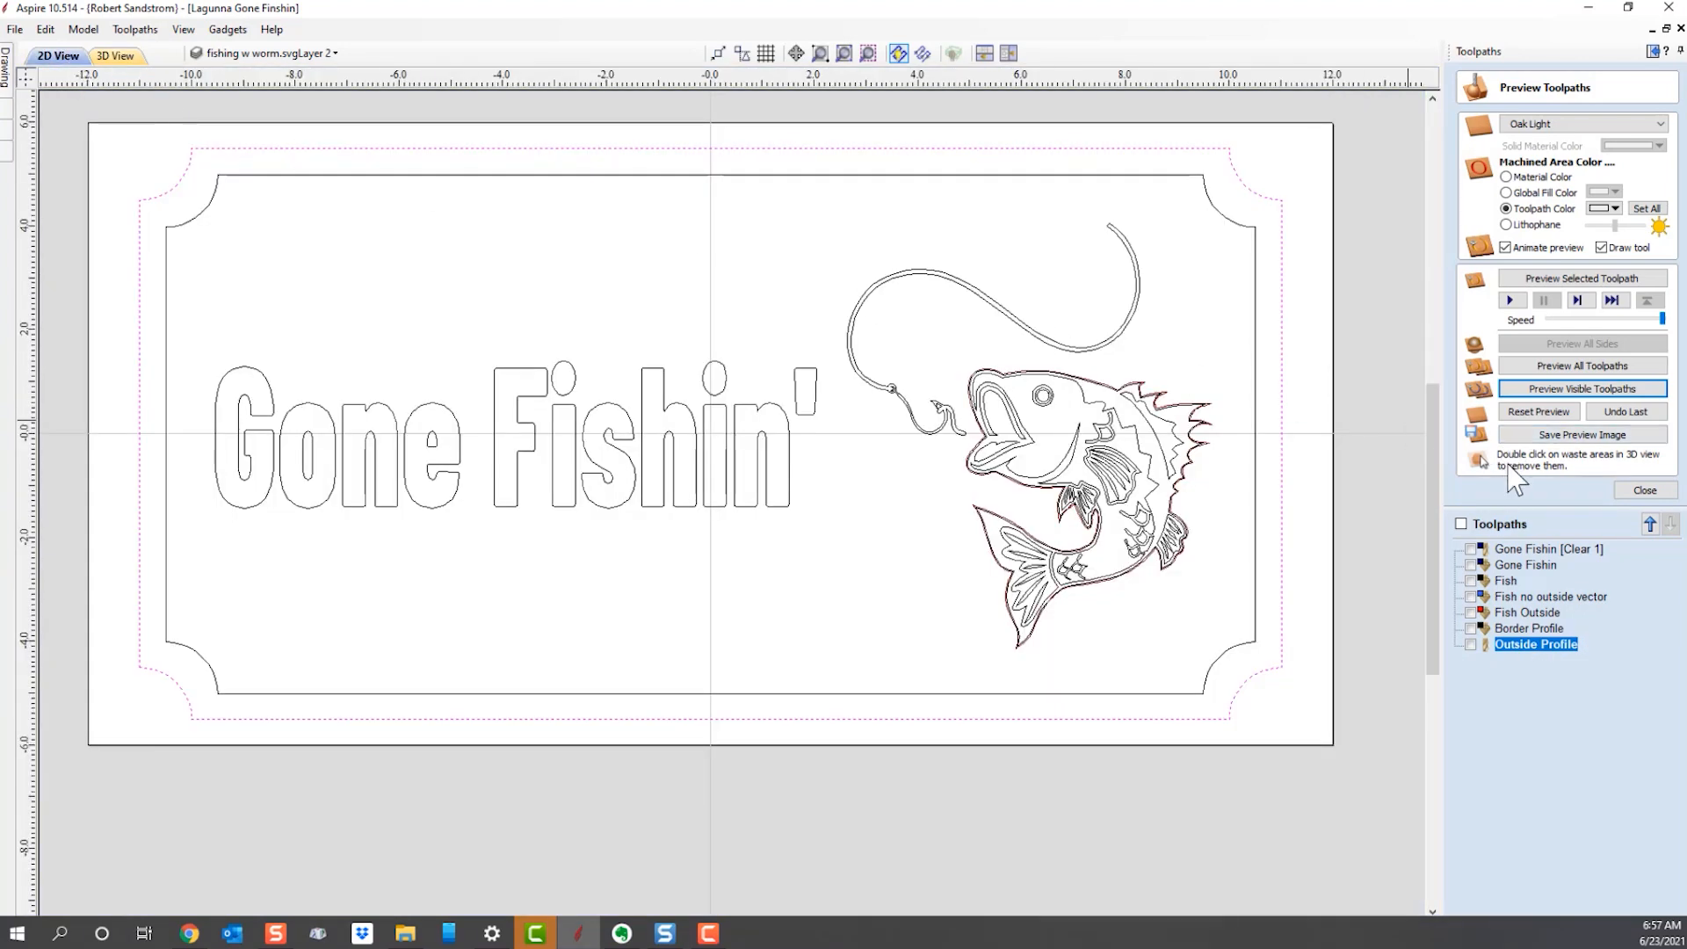
{"action": "left_click", "coordinate": [1644, 489]}
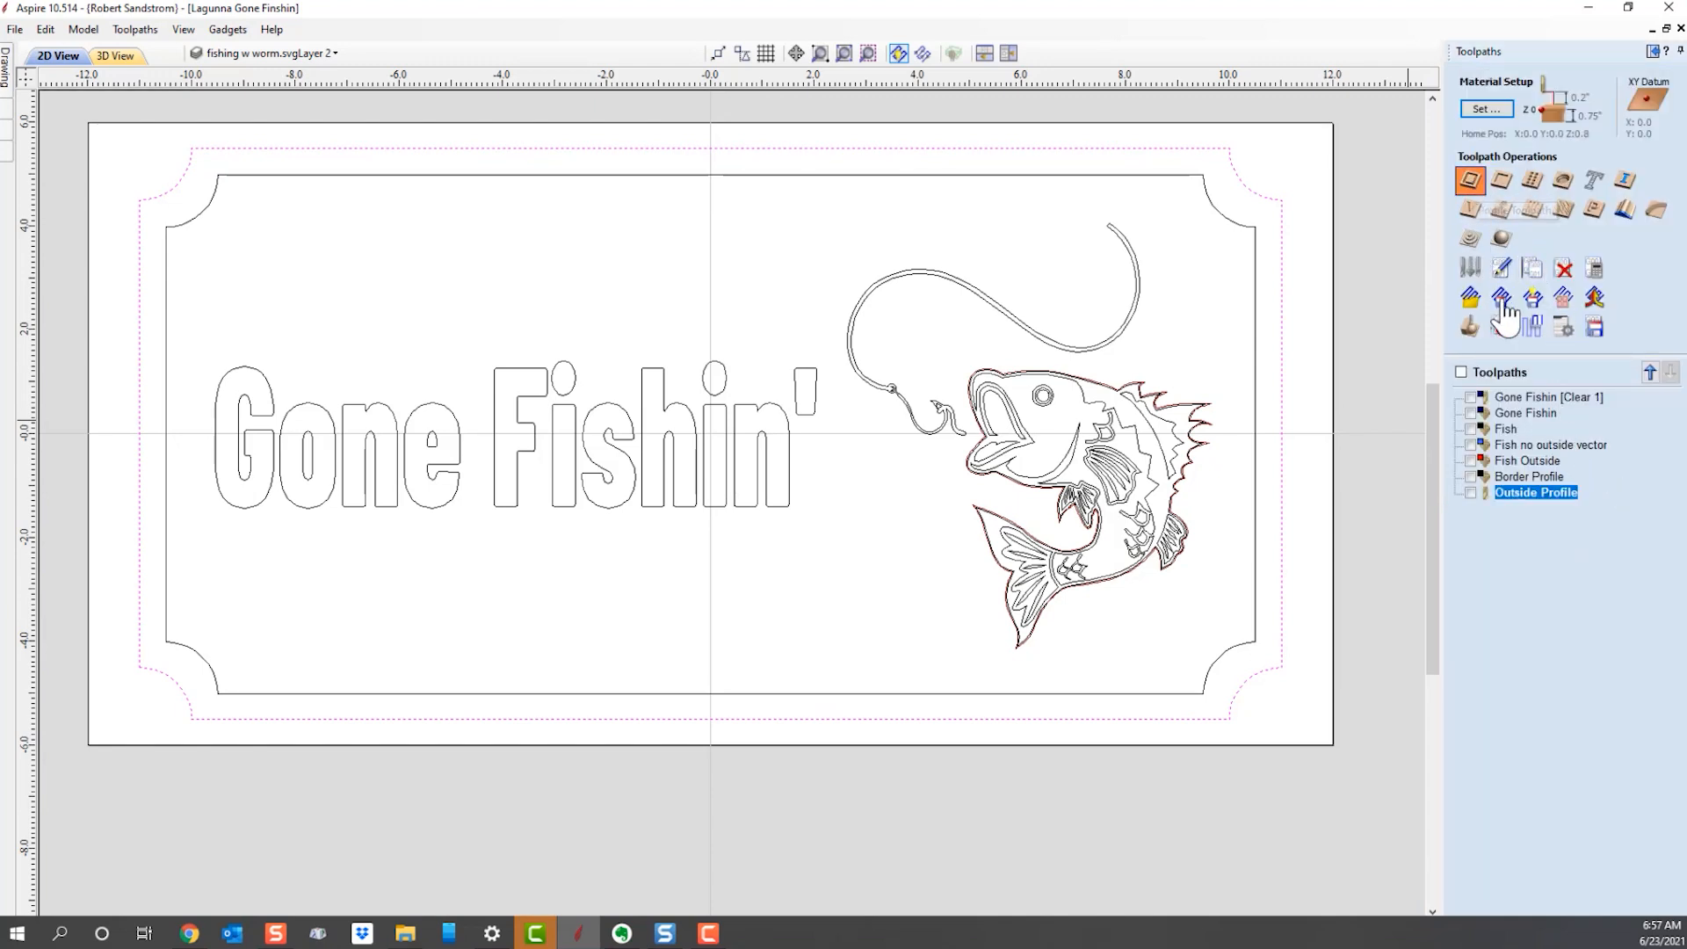
{"action": "left_click", "coordinate": [1469, 180]}
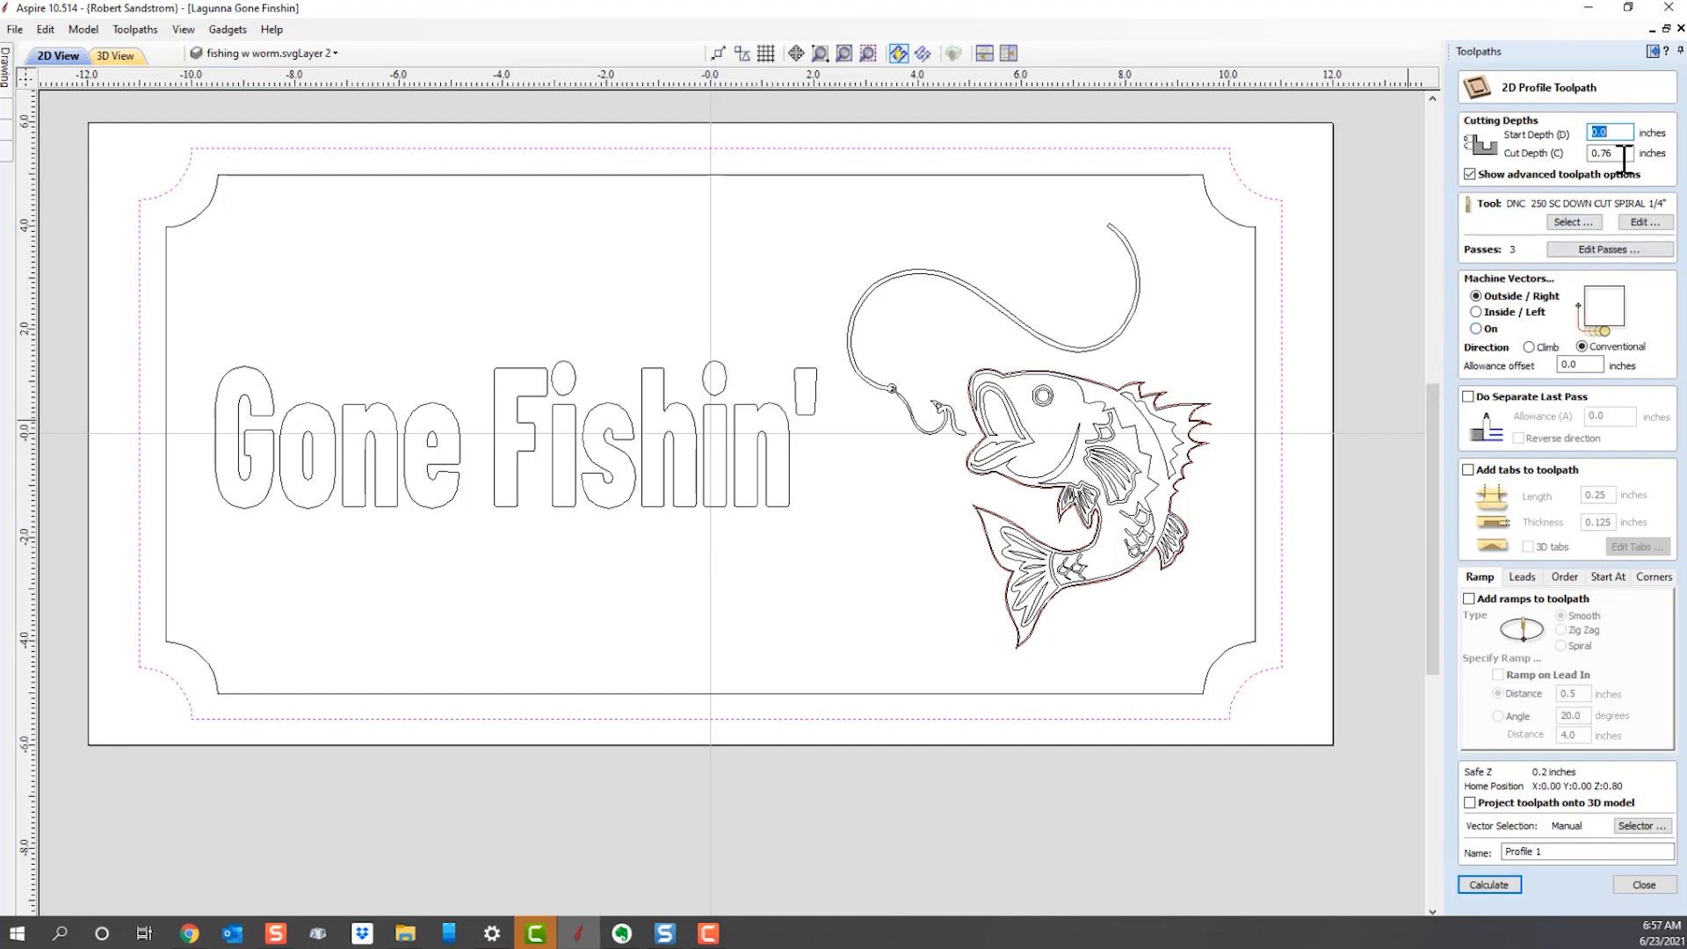
{"action": "key", "text": "Tab"}
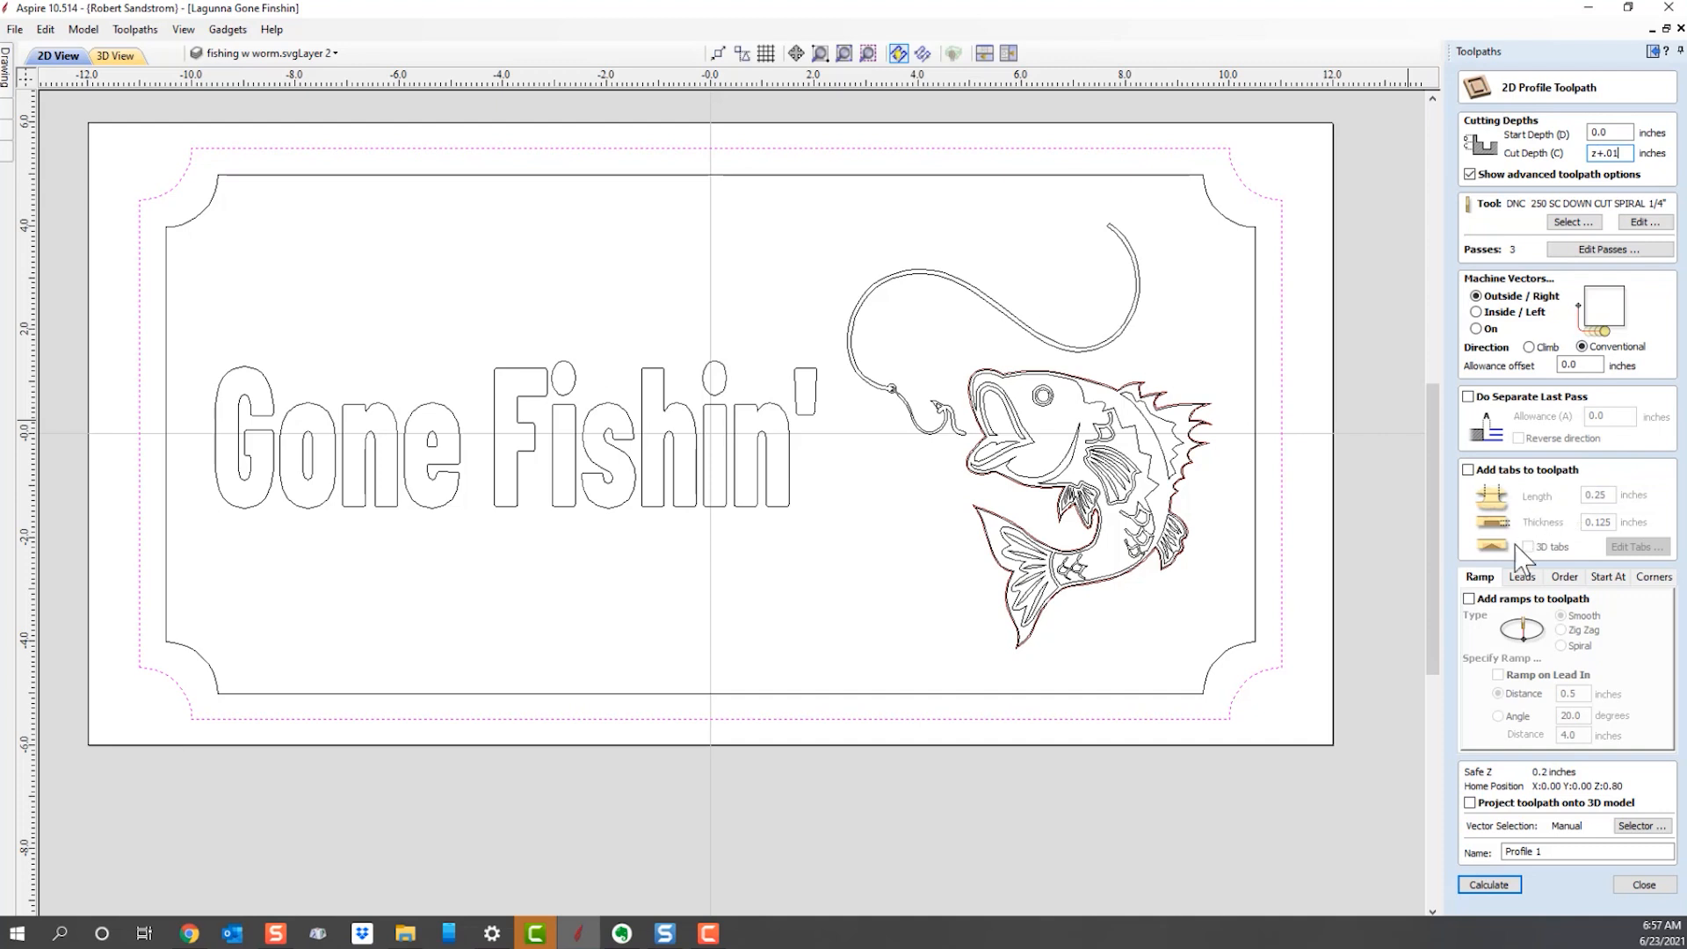
{"action": "left_click", "coordinate": [1469, 598]}
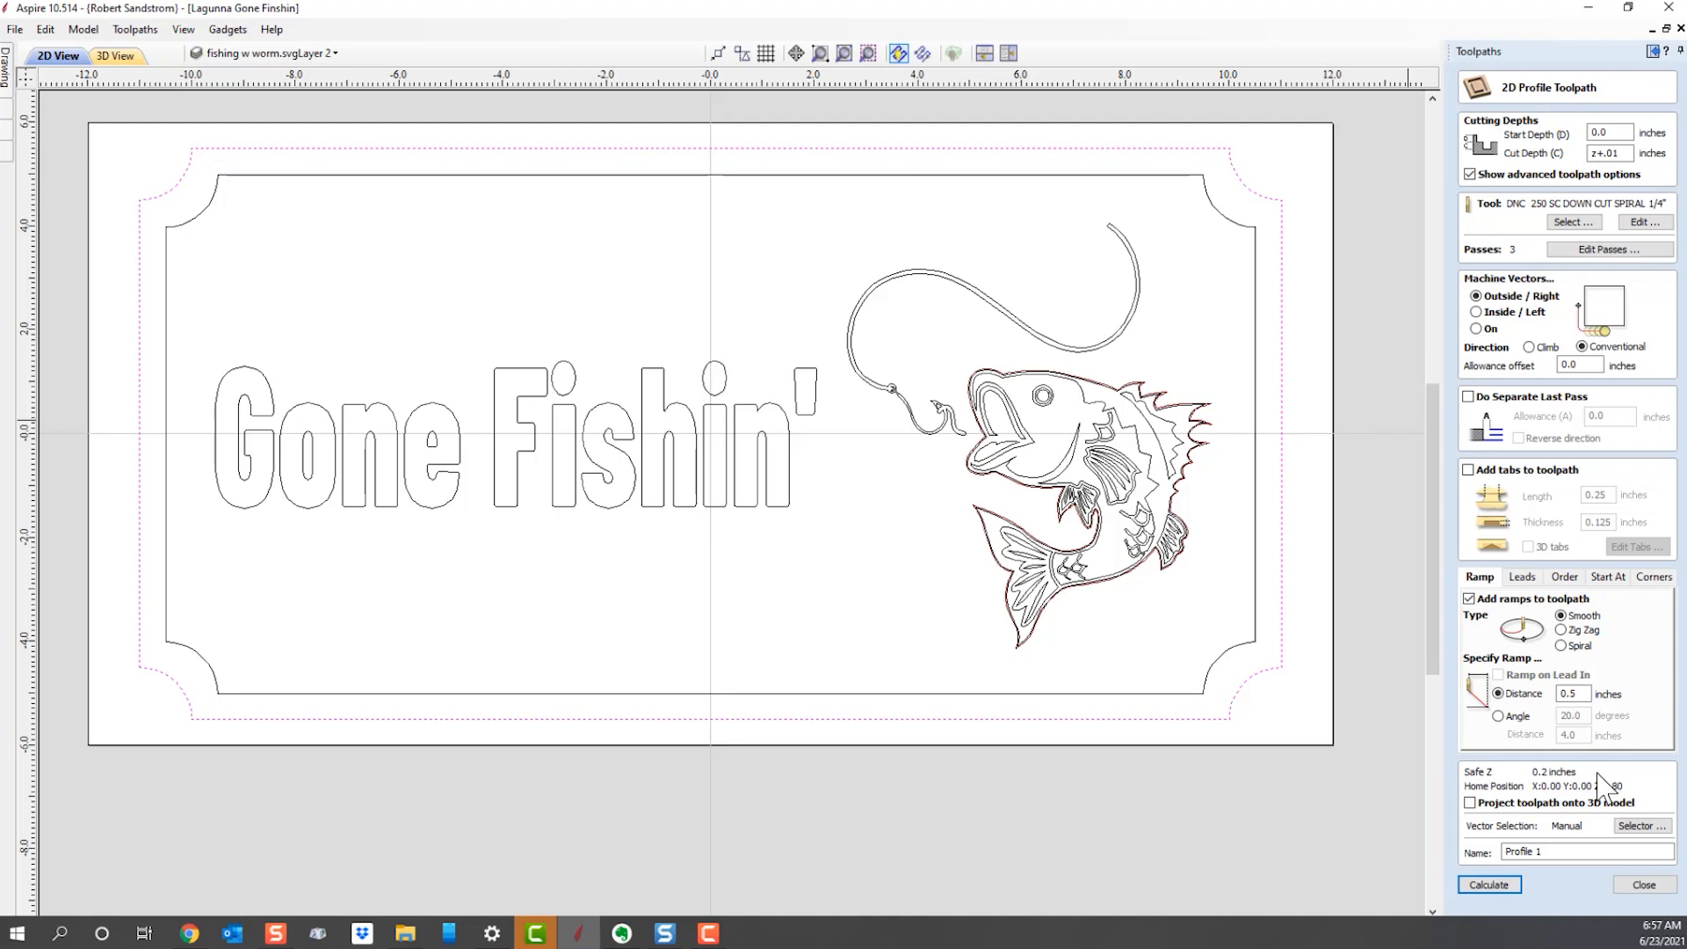
{"action": "left_click", "coordinate": [1504, 888]}
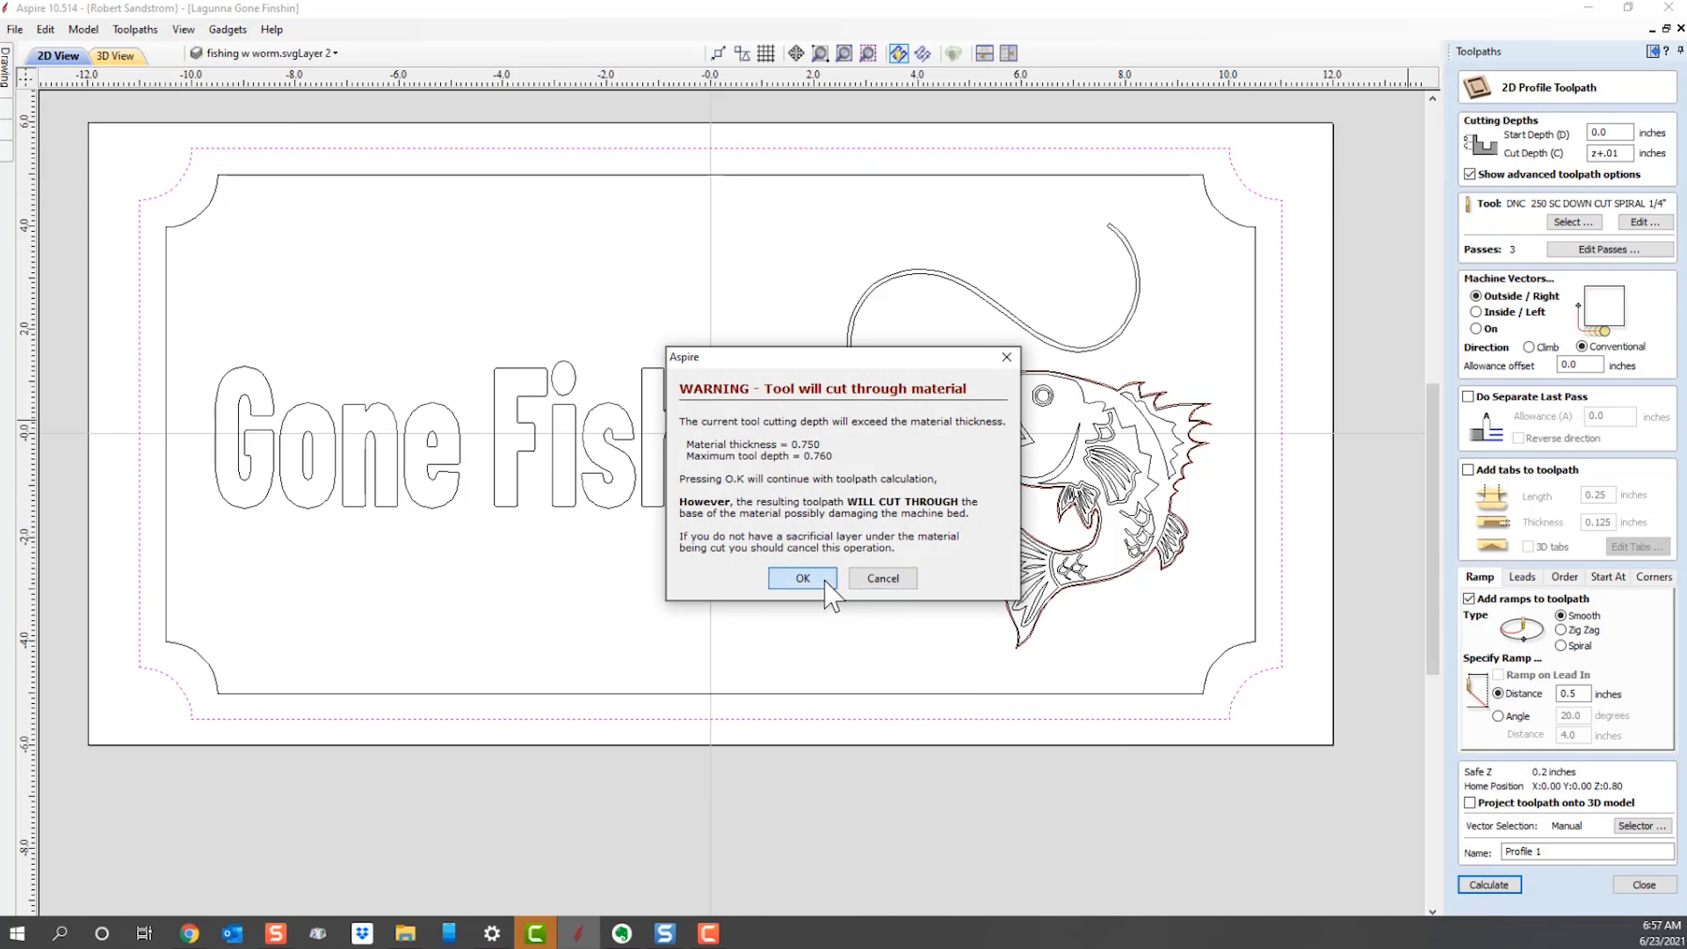
{"action": "left_click", "coordinate": [803, 578]}
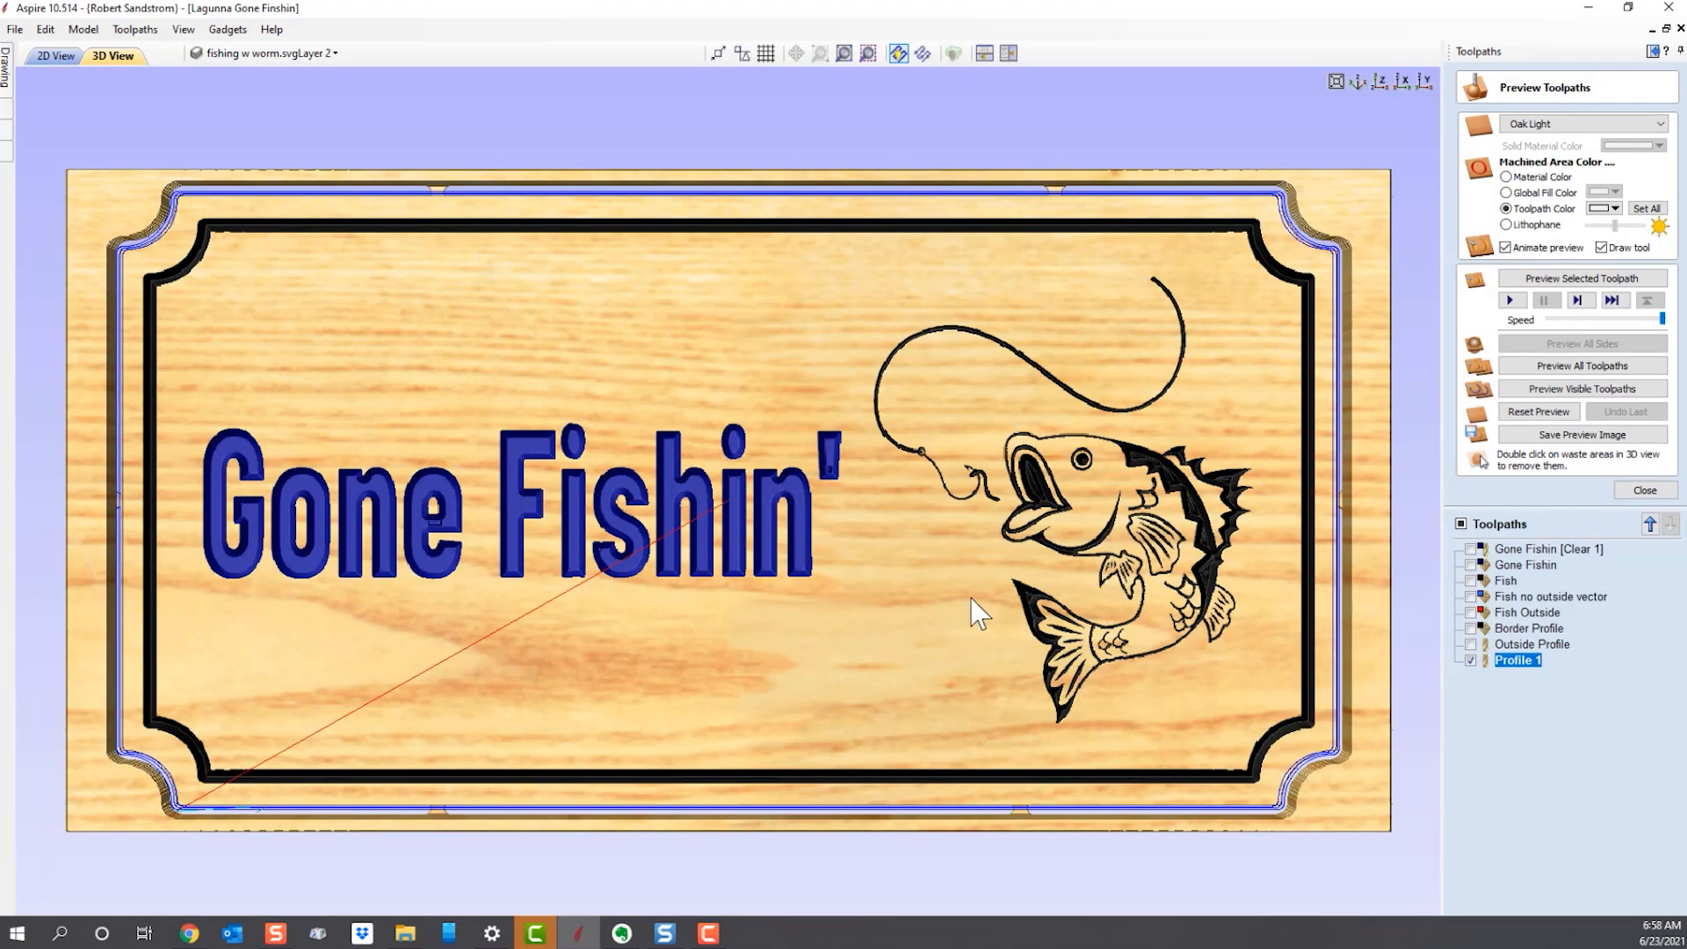
Rename the Profile 1 toolpath as Outside Profile no tabs and maximize the 3D view.
{"action": "mouse_move", "coordinate": [1513, 675]}
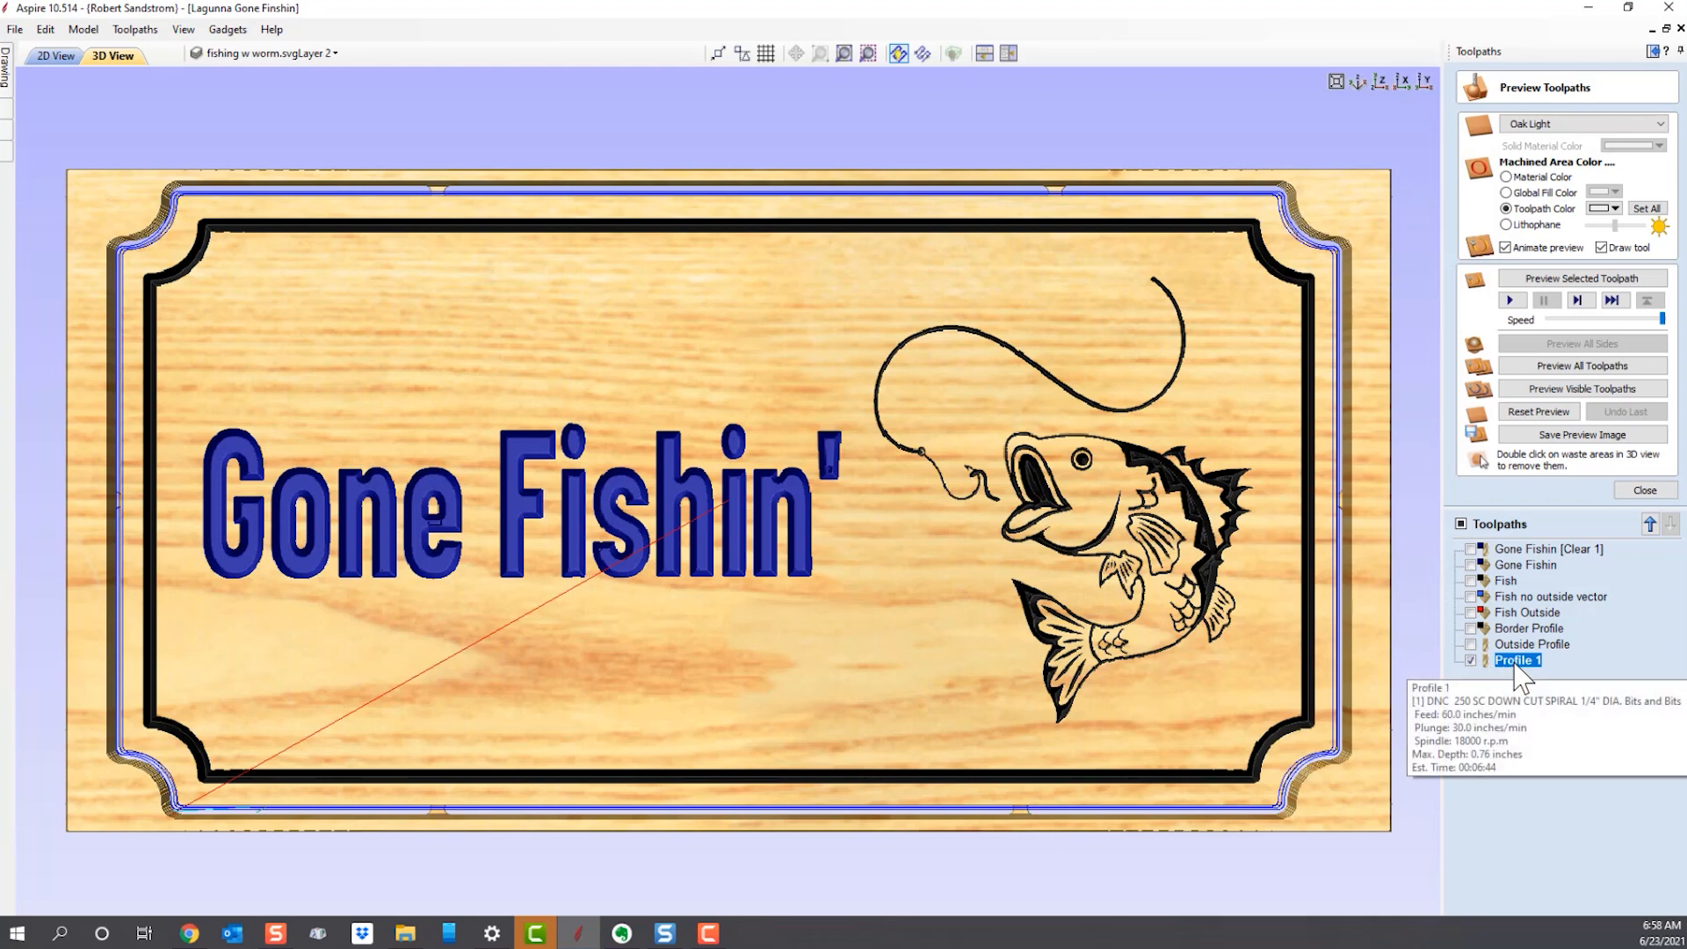
{"action": "right_click", "coordinate": [1515, 665]}
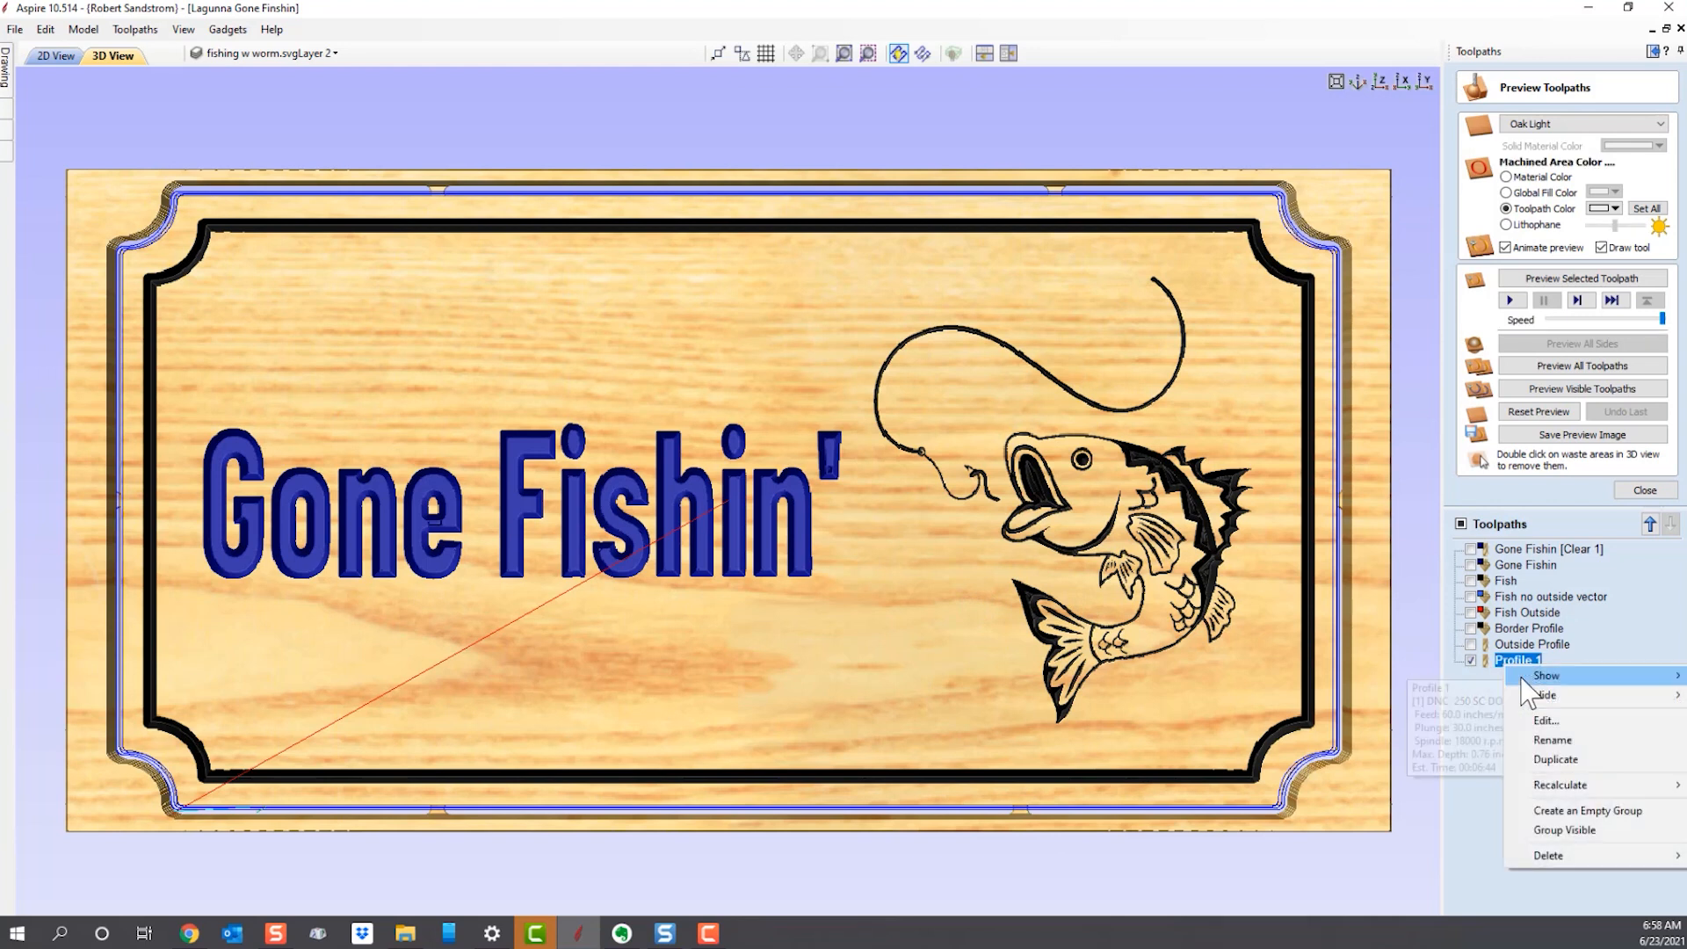
{"action": "left_click", "coordinate": [1549, 743]}
{"action": "type", "text": "Outside Profile"}
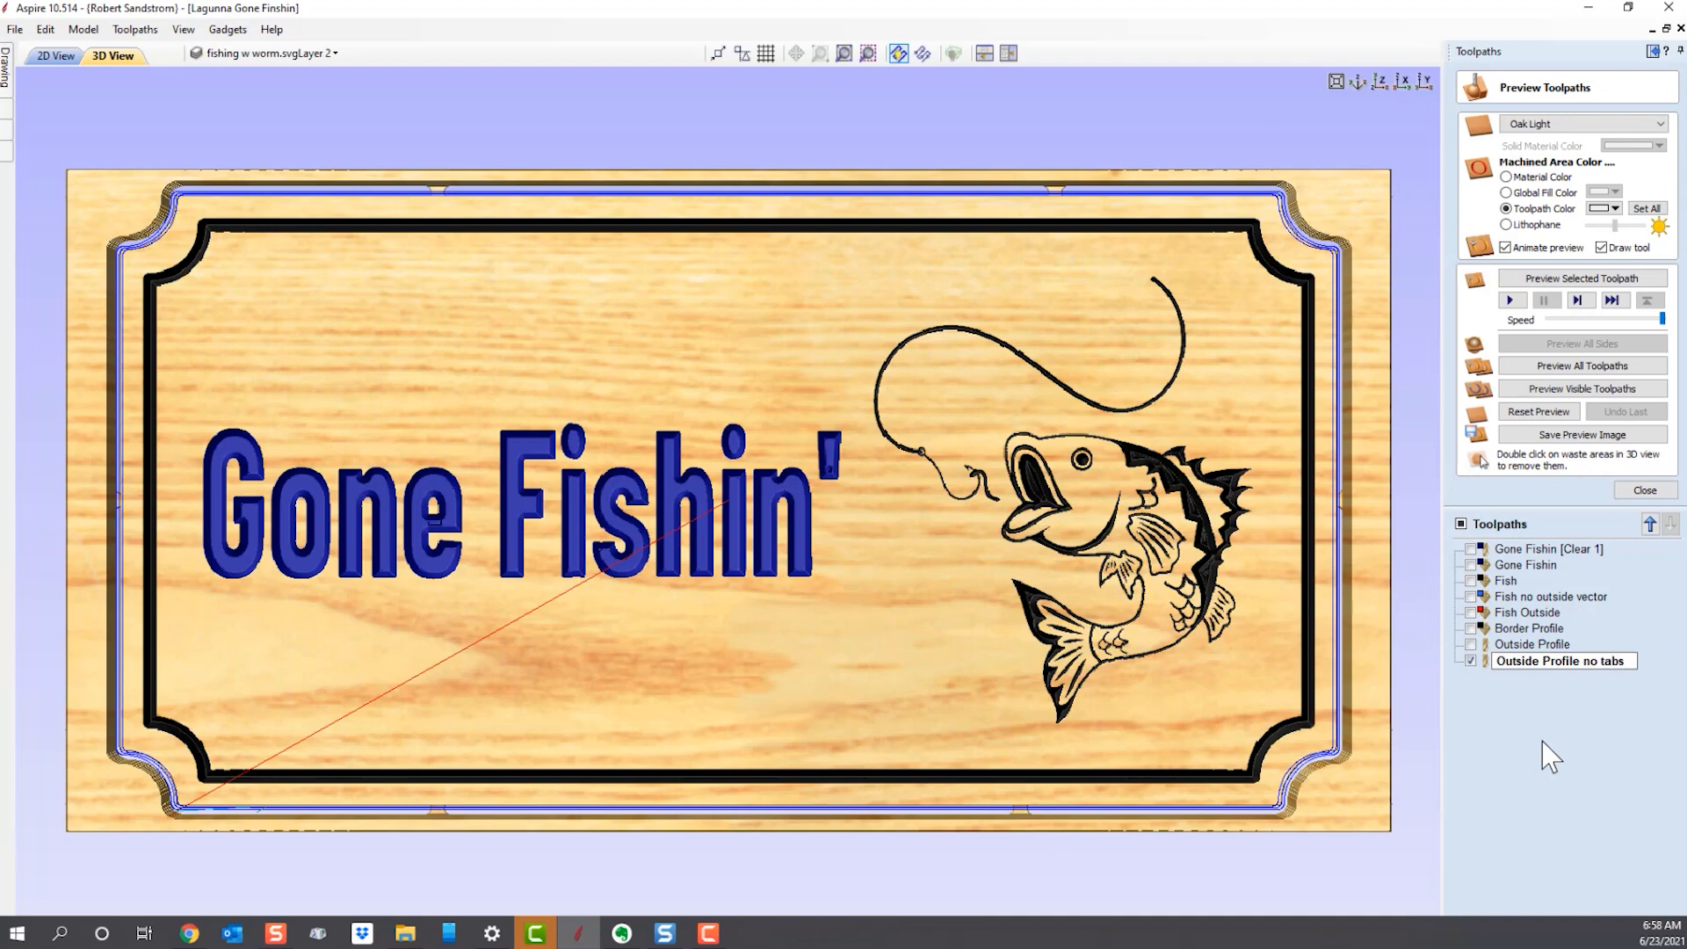
{"action": "key", "text": "Return"}
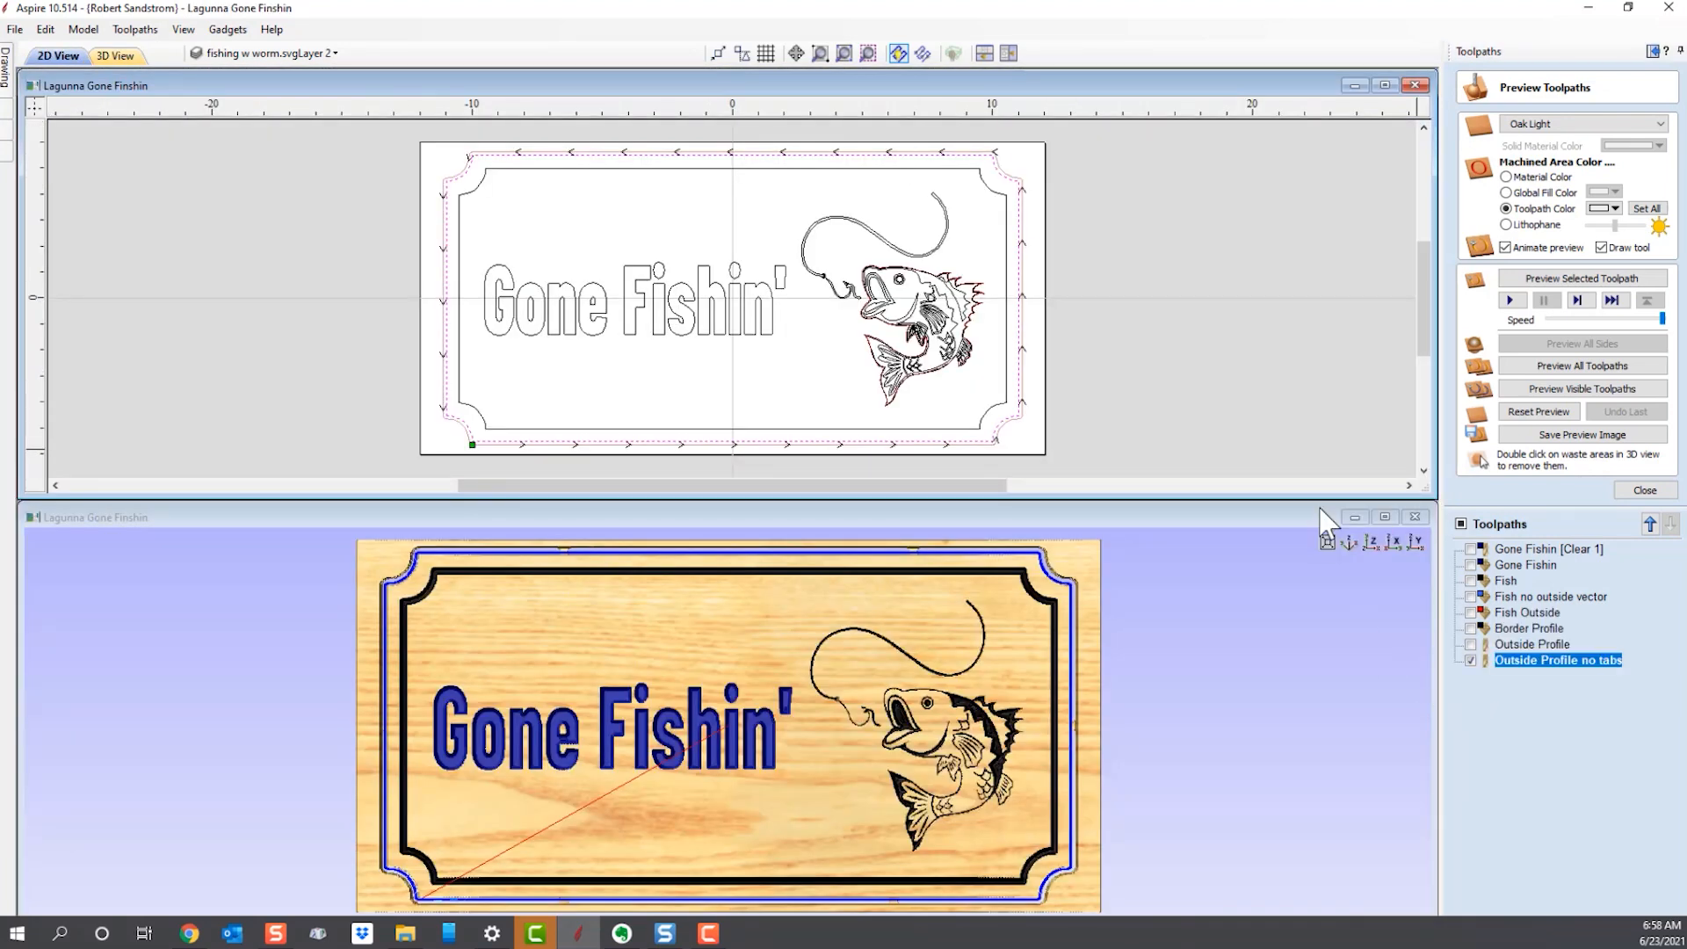
{"action": "left_click", "coordinate": [1386, 517]}
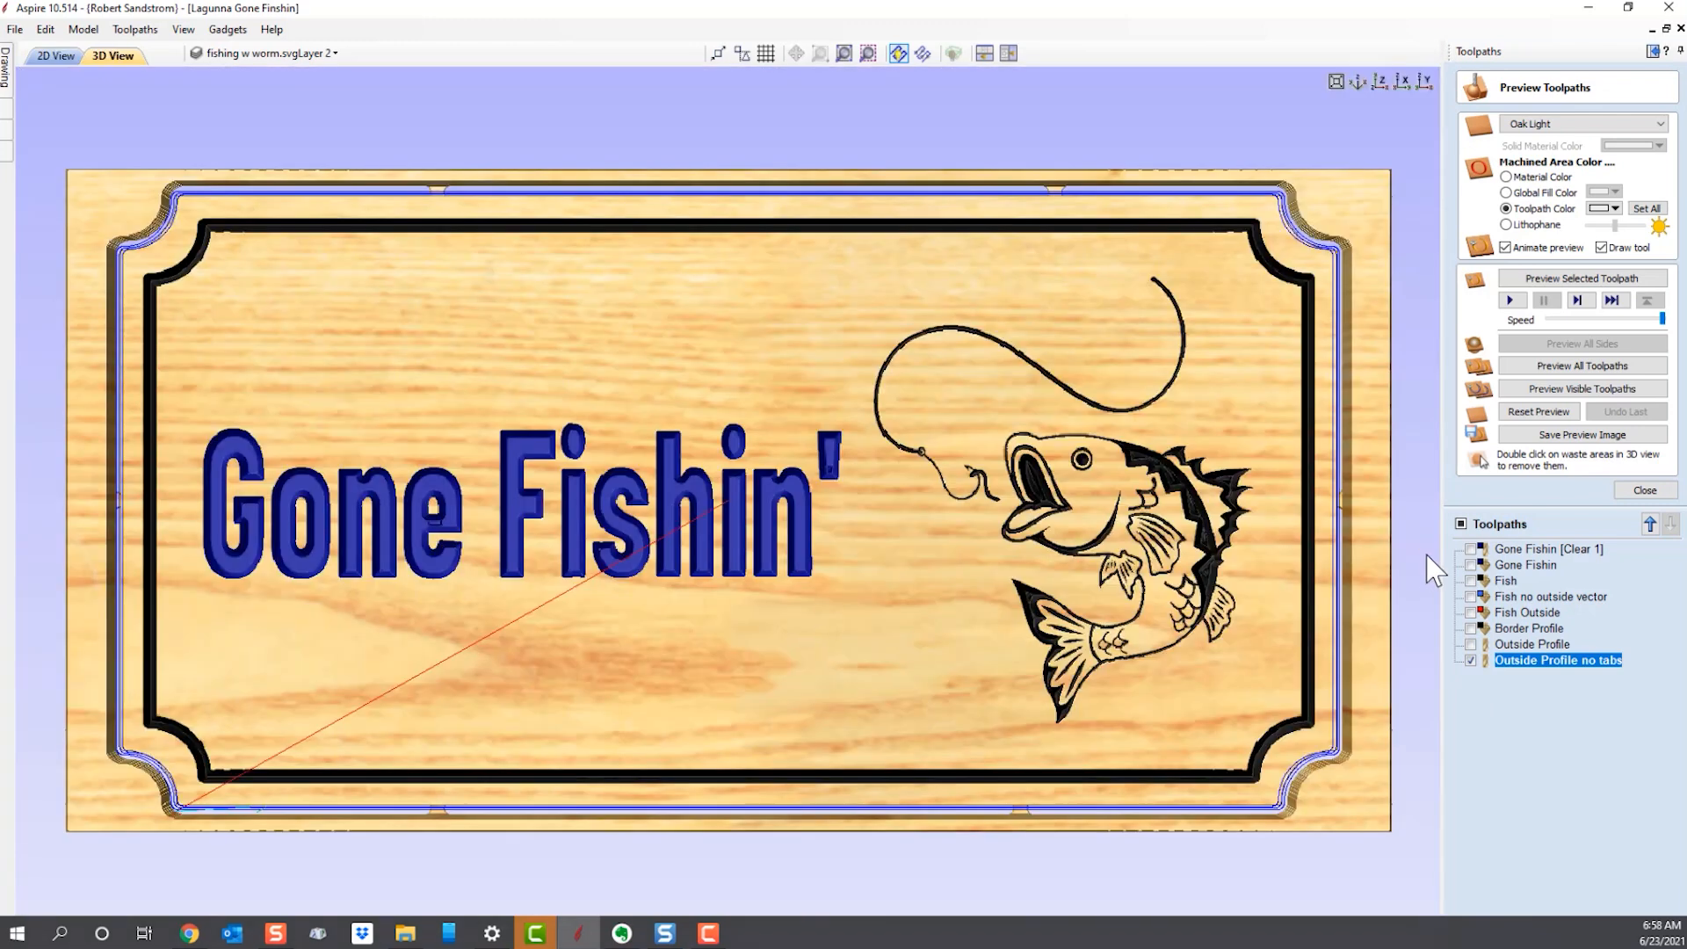
Preview the visible Outside Profile no tabs cutout on the sign.
{"action": "mouse_move", "coordinate": [1524, 665]}
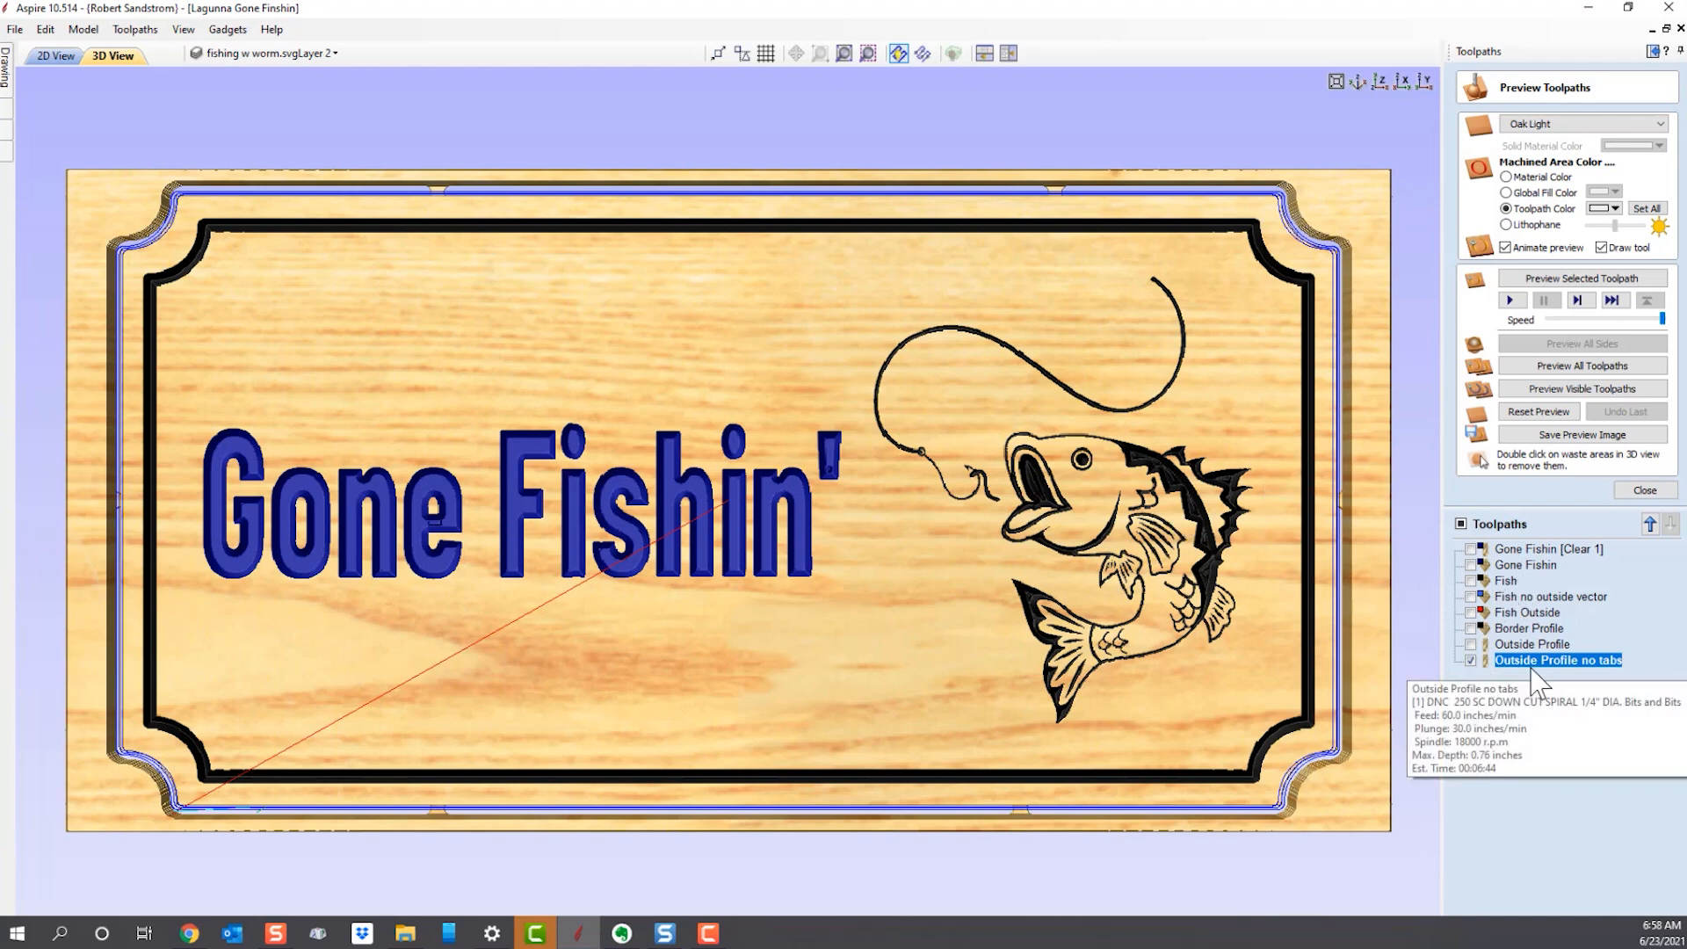
{"action": "left_click", "coordinate": [1557, 390]}
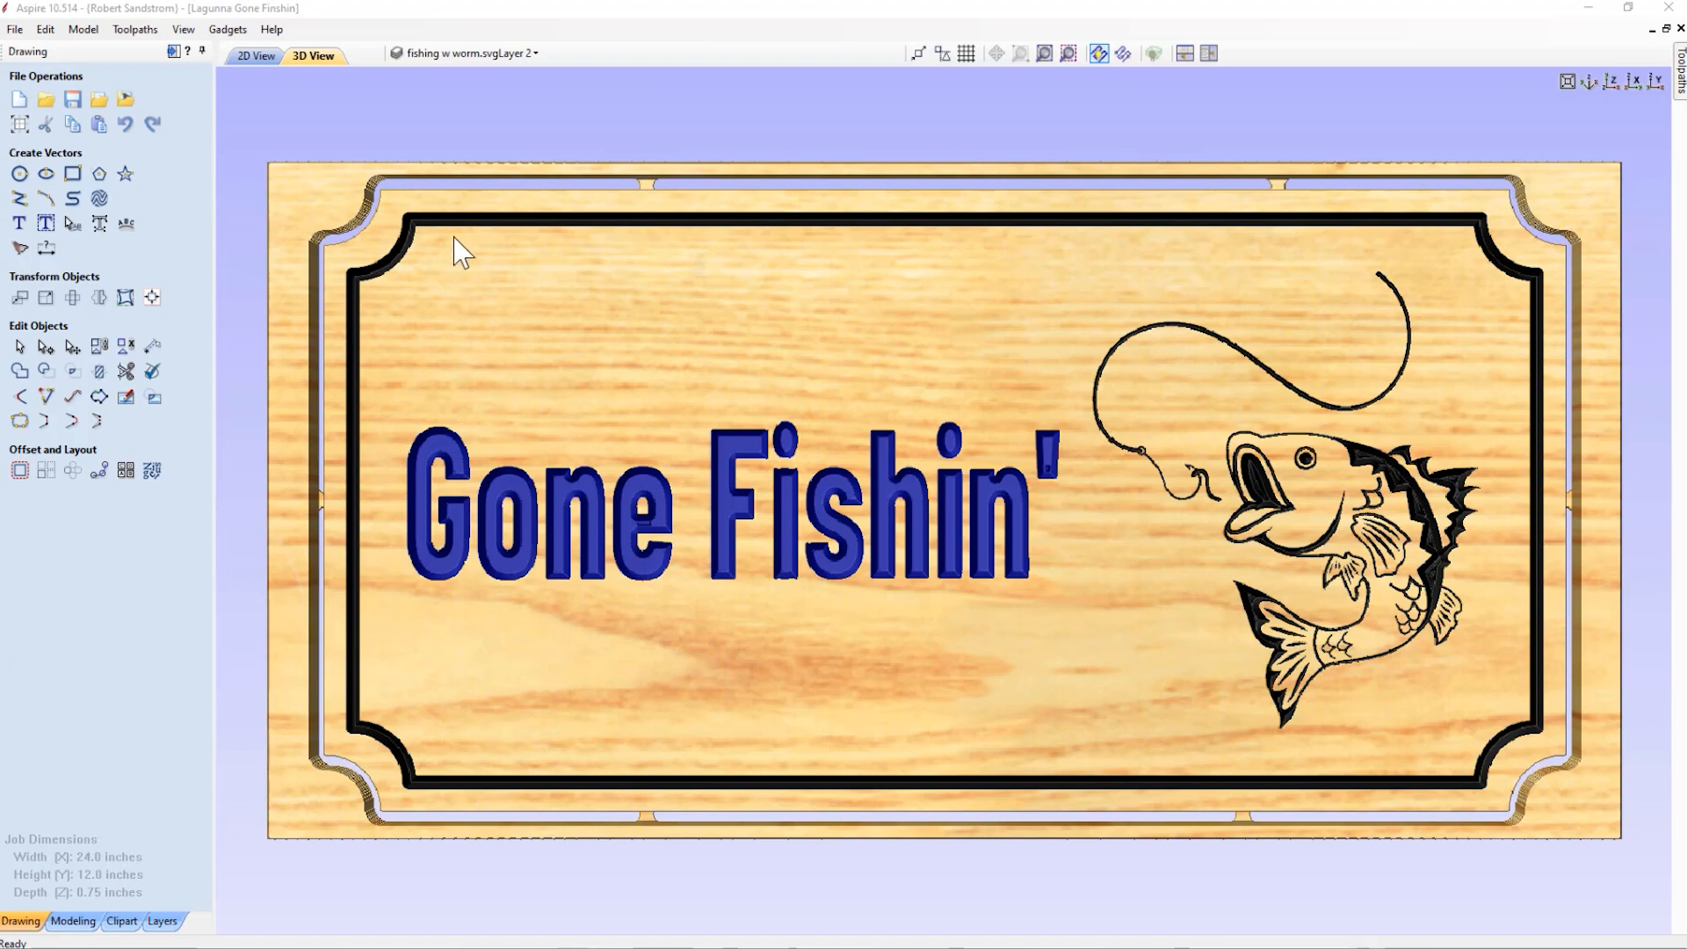
Change the job size to 9.5 inches wide and 28.5 inches high in the job setup.
{"action": "left_click", "coordinate": [20, 125]}
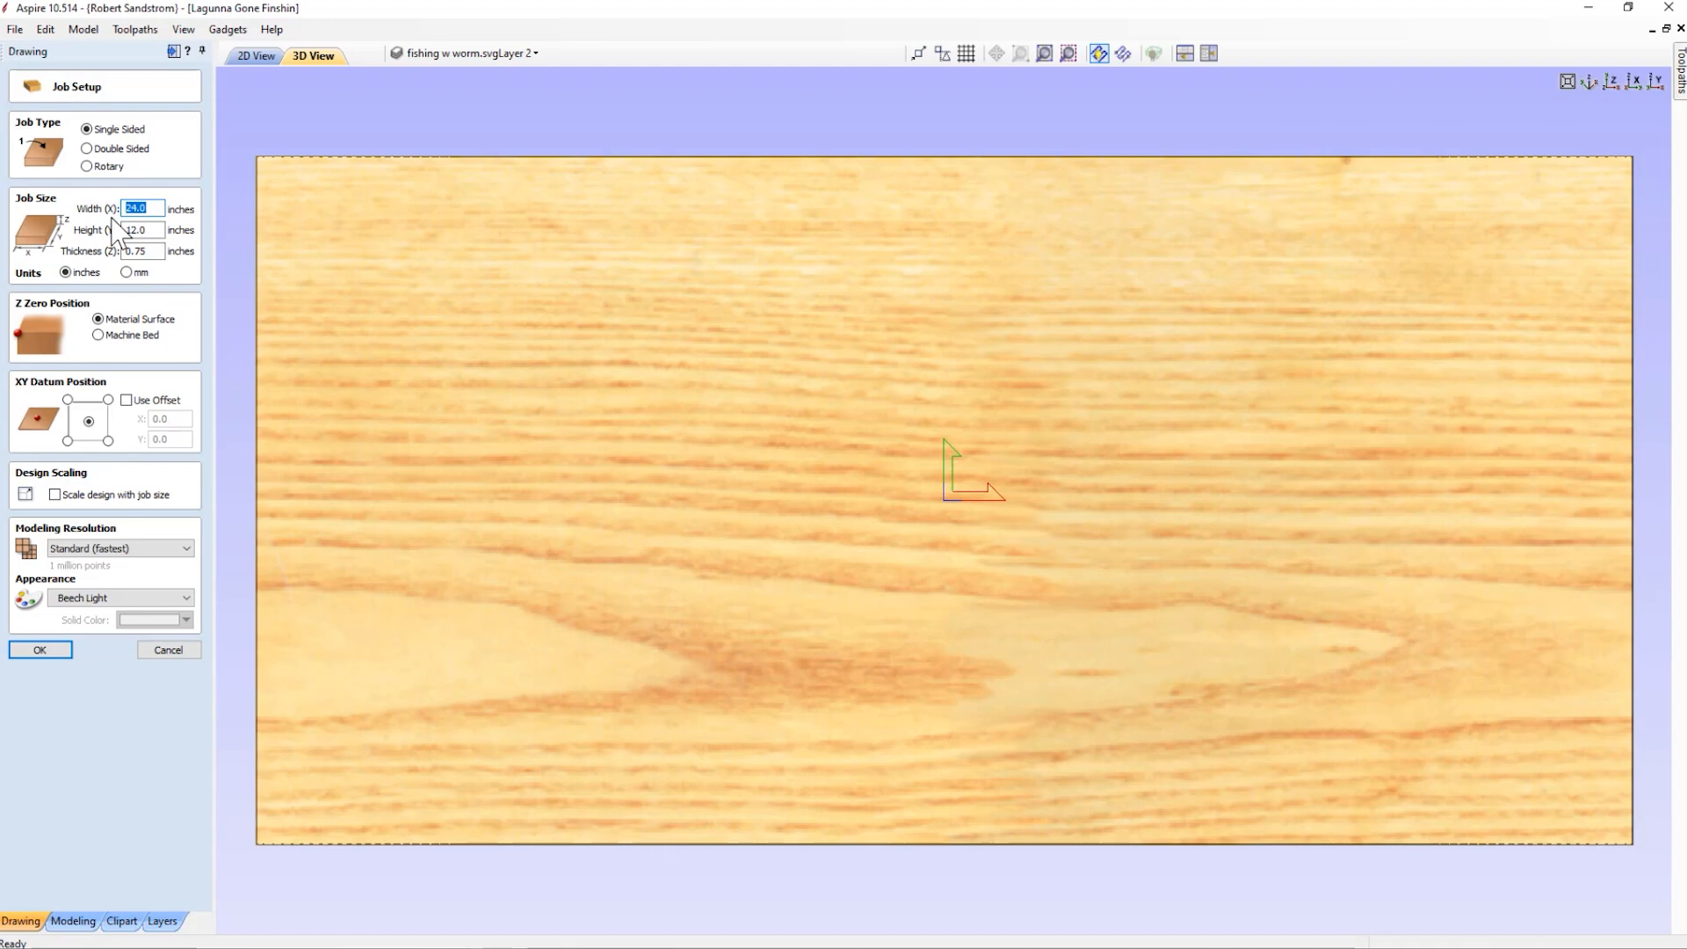
{"action": "type", "text": "9.5"}
{"action": "key", "text": "Tab"}
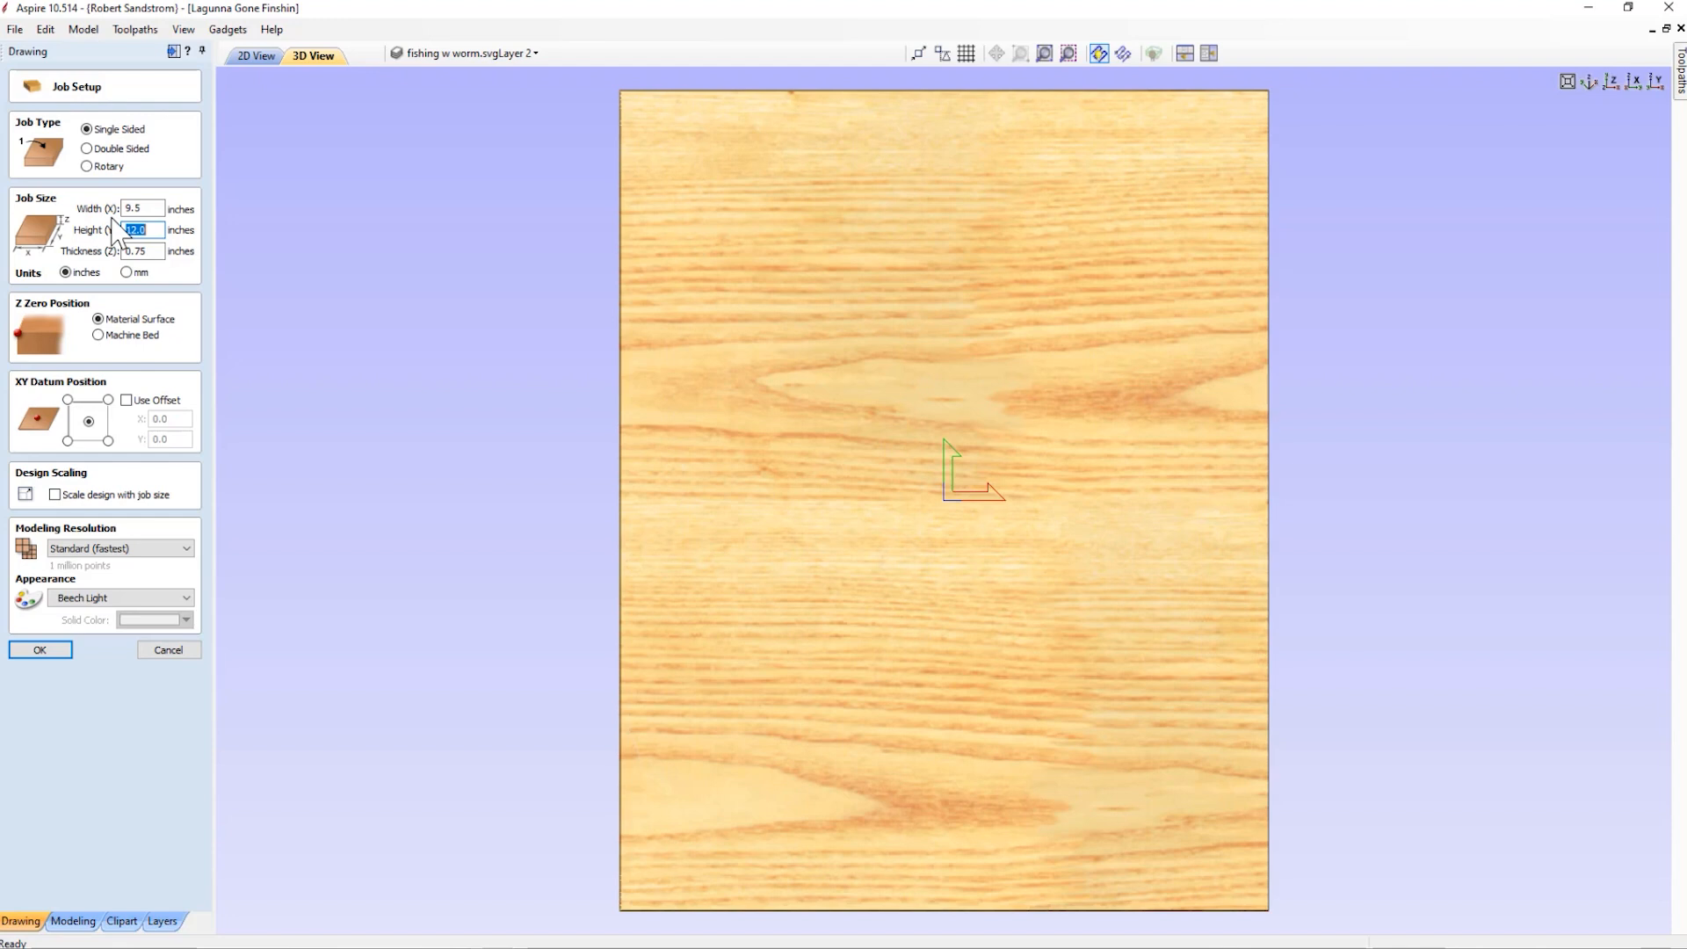
{"action": "type", "text": "28.5"}
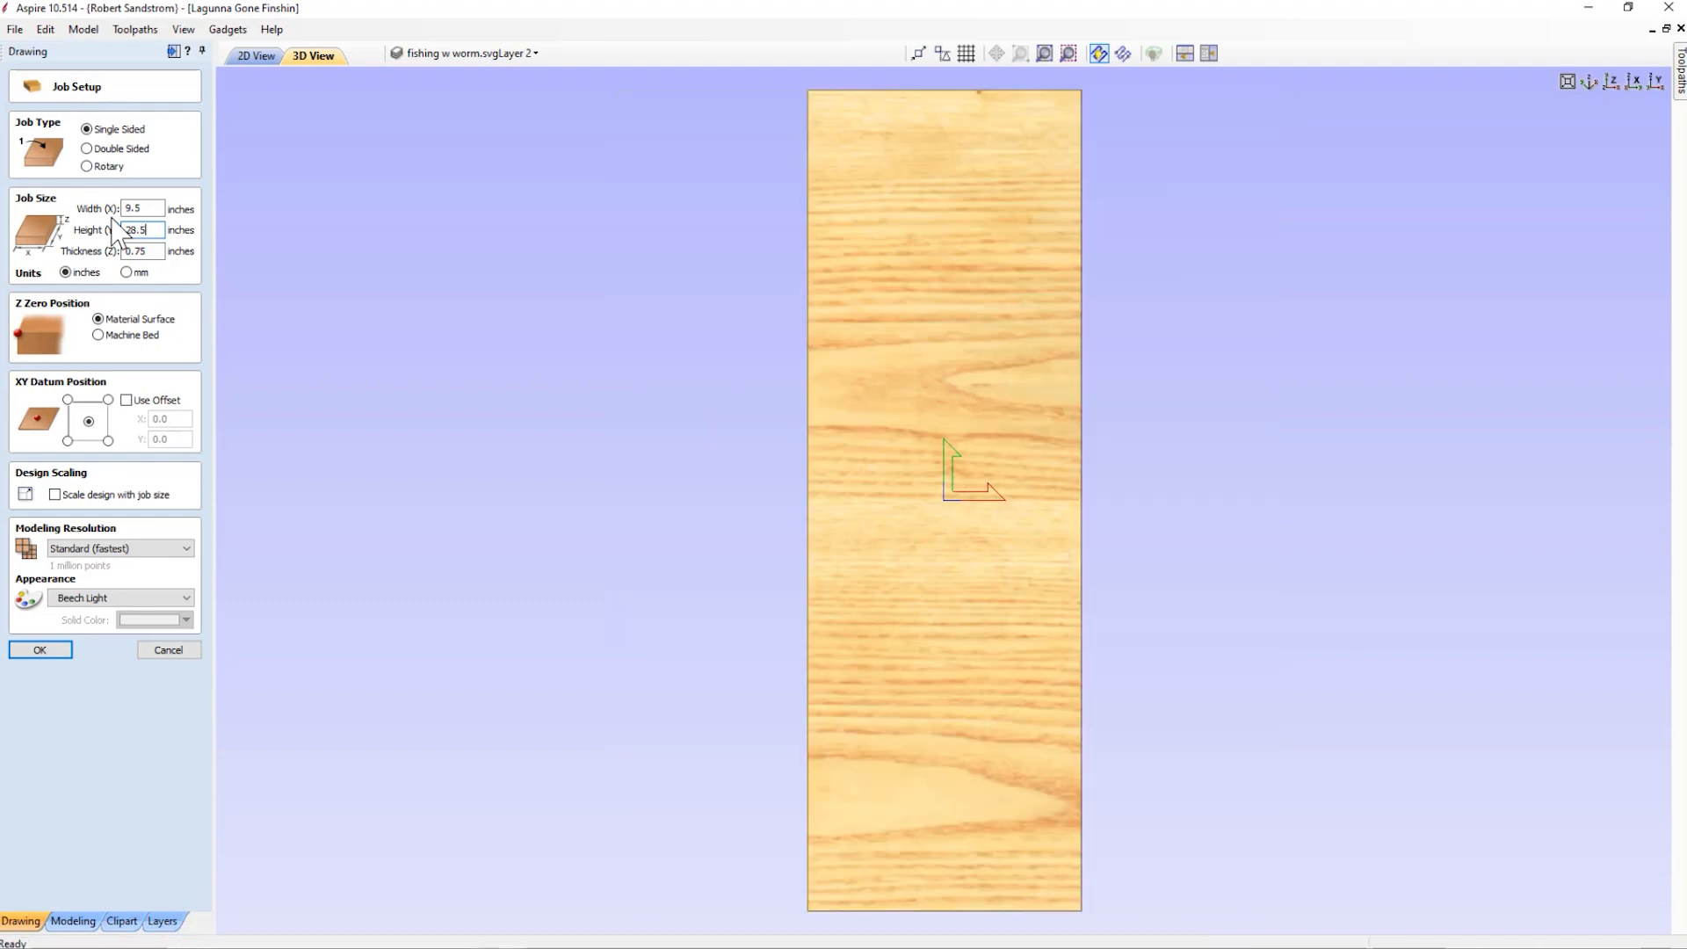
Set the material thickness to 7/16 inch, place the XY datum at the lower-left corner and apply the job setup.
{"action": "left_click", "coordinate": [160, 252]}
{"action": "key", "text": "BackSpace"}
{"action": "key", "text": "BackSpace"}
{"action": "key", "text": "BackSpace"}
{"action": "type", "text": "7"}
{"action": "type", "text": "/16="}
{"action": "left_click", "coordinate": [67, 442]}
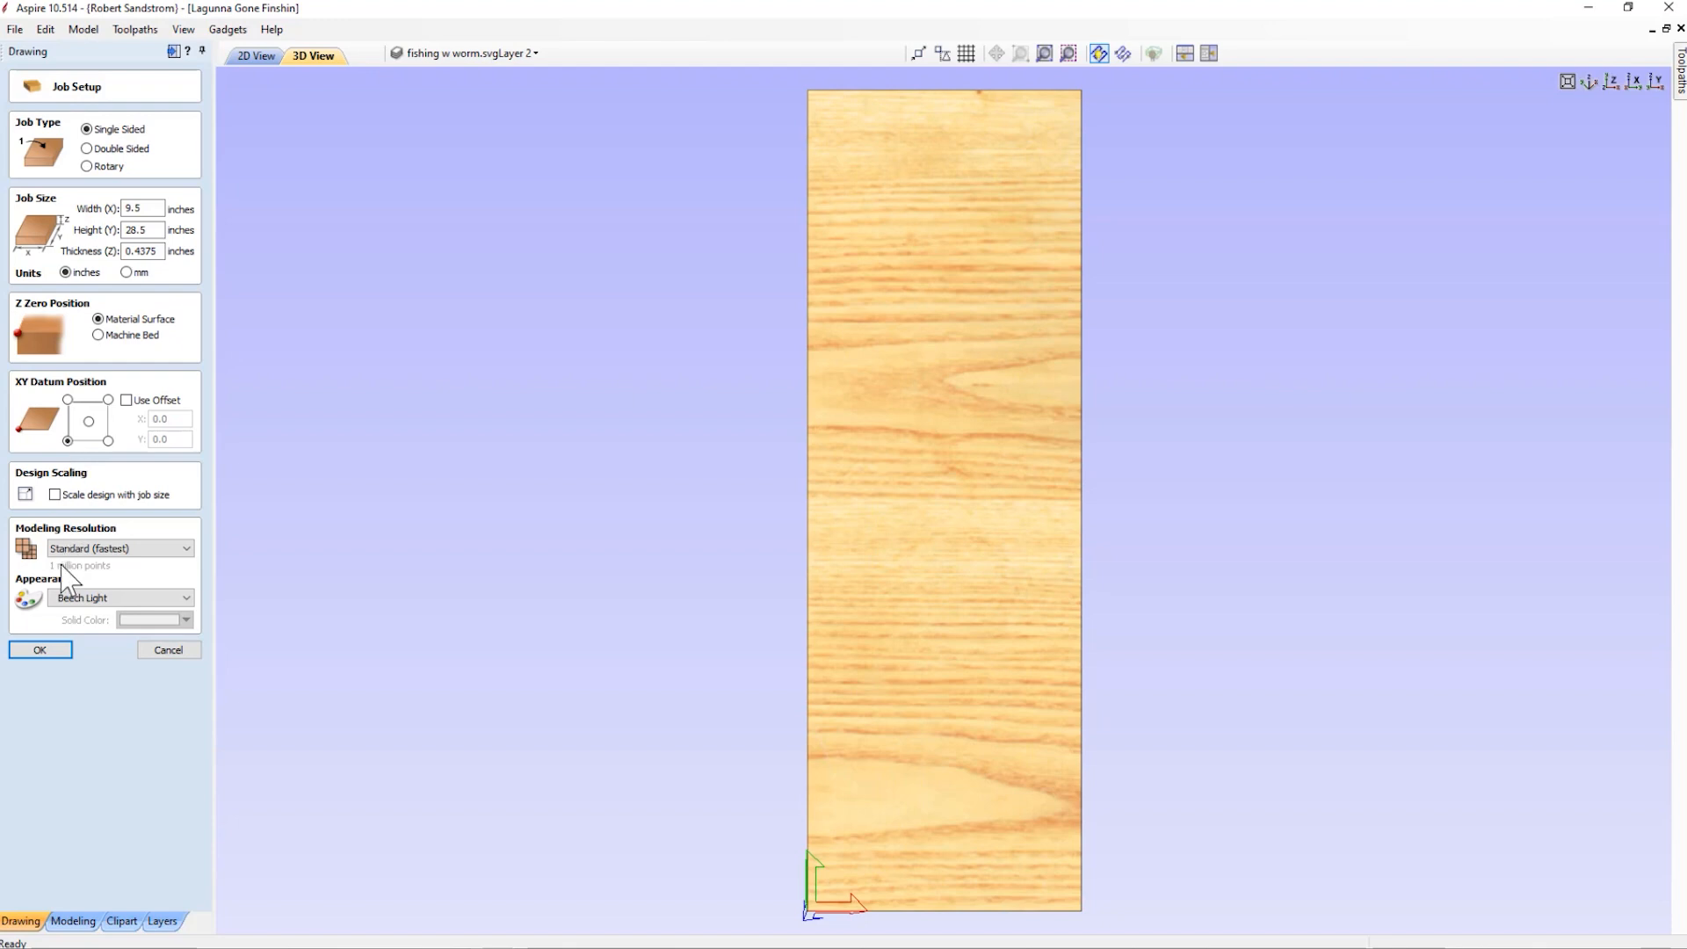
{"action": "left_click", "coordinate": [48, 650]}
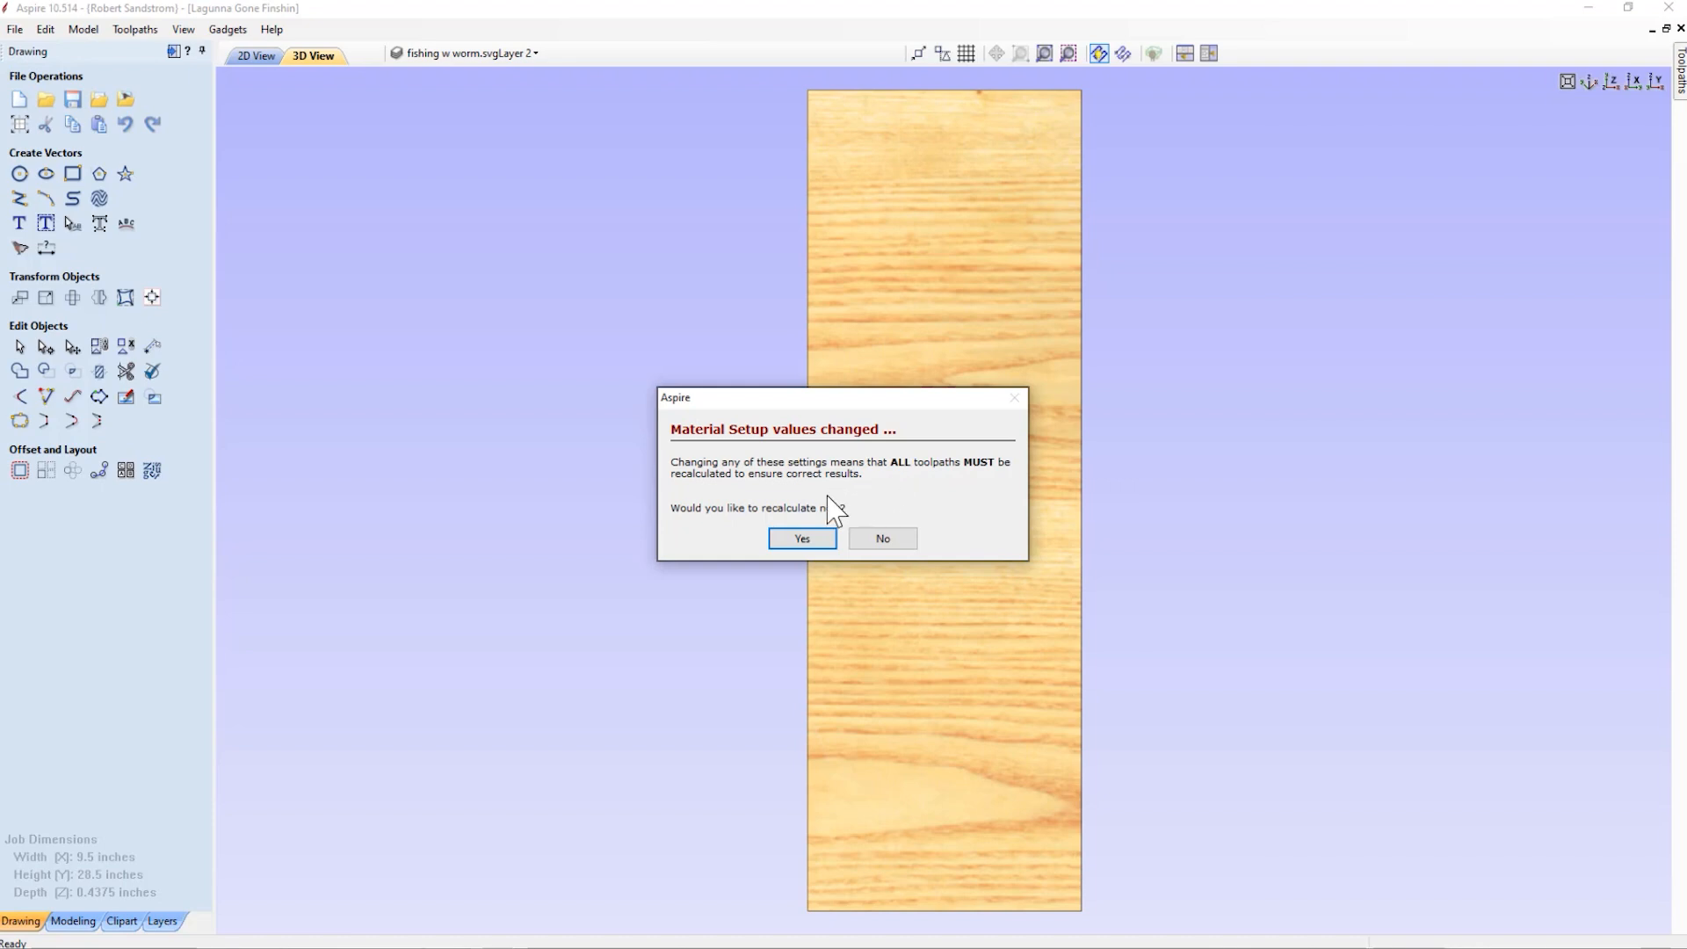
Recalculate all toolpaths for the changed material setup, accepting the Outside Profile cut through the material.
{"action": "left_click", "coordinate": [803, 540]}
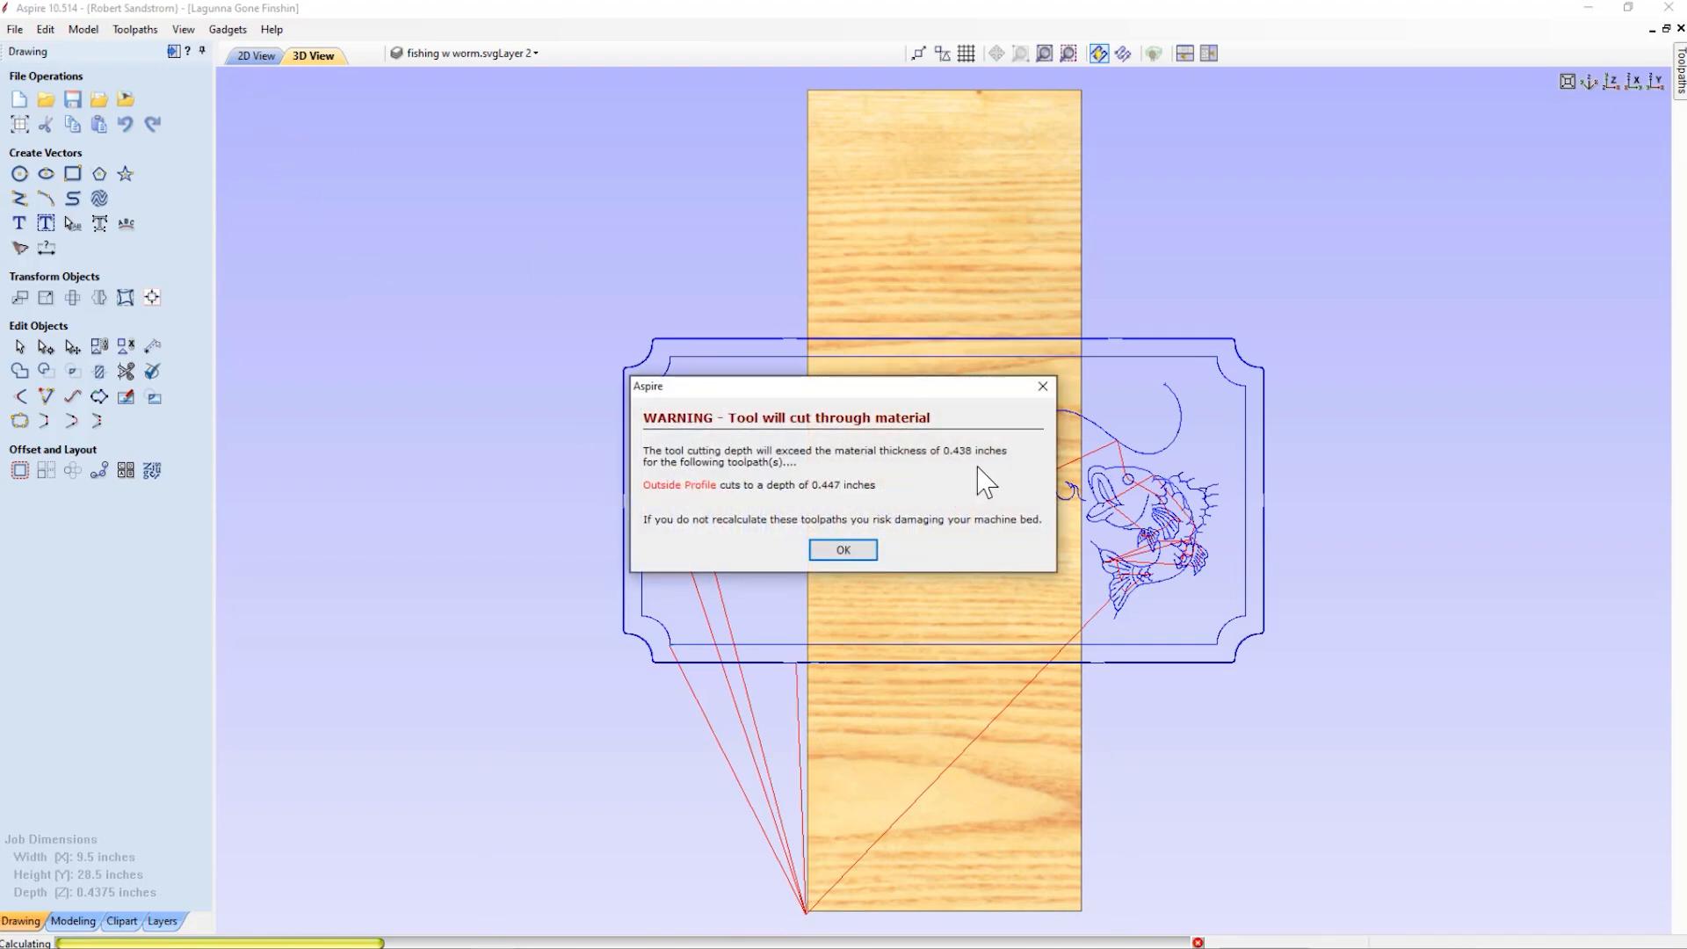
{"action": "left_click", "coordinate": [843, 551]}
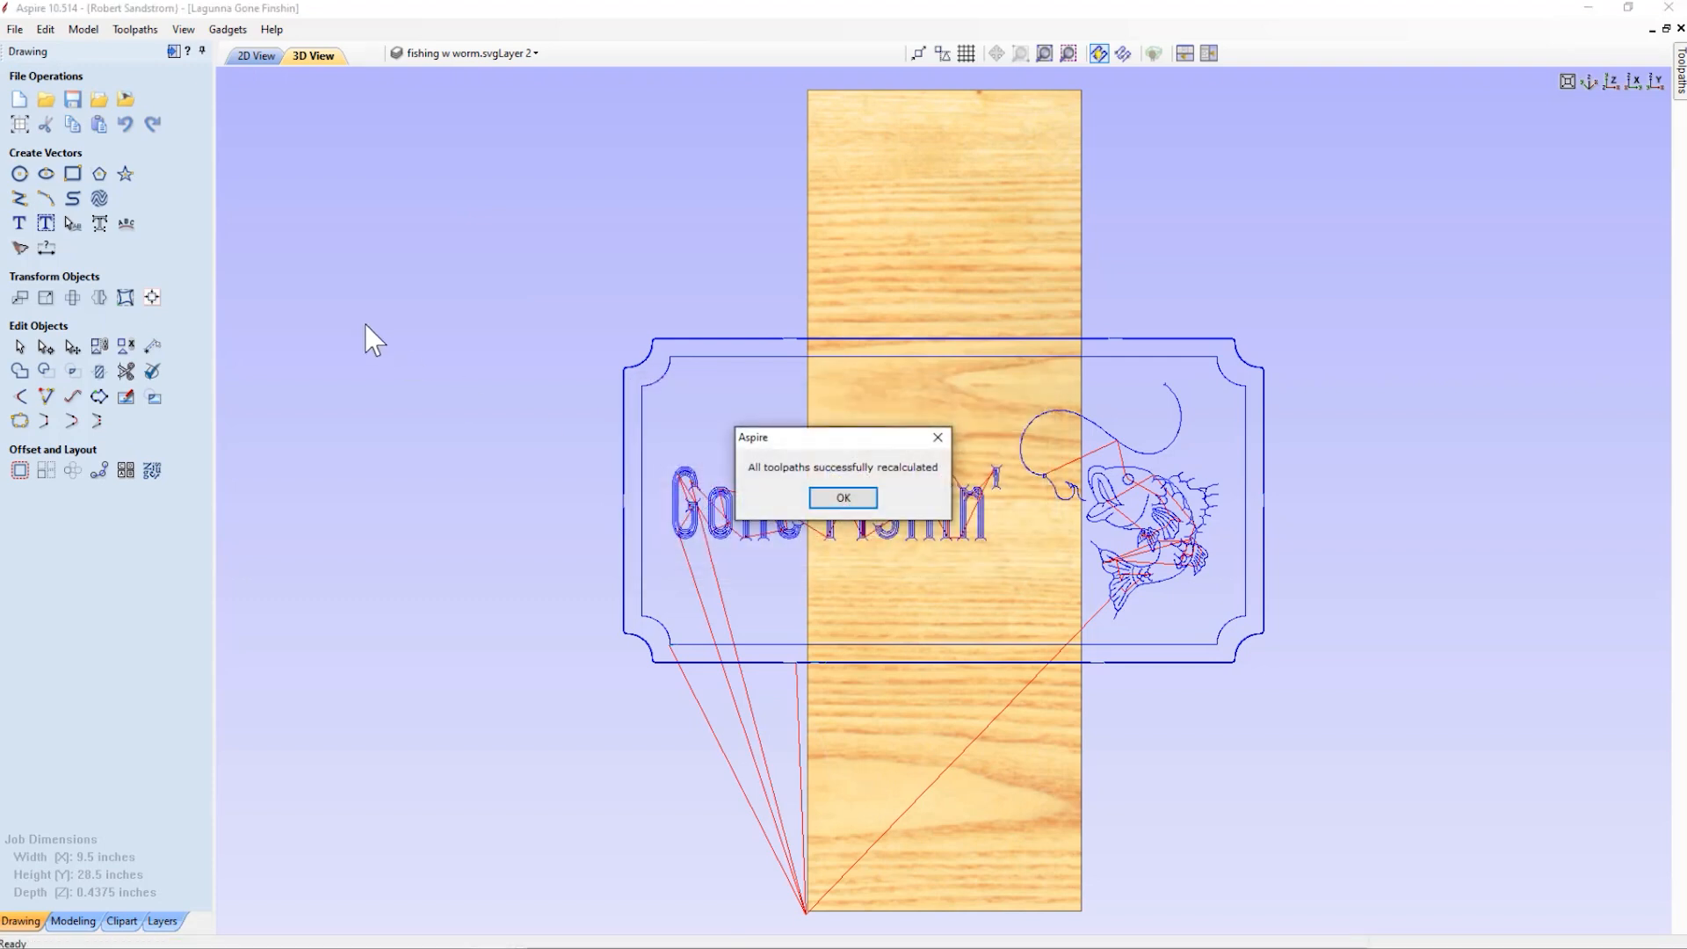
{"action": "left_click", "coordinate": [842, 499]}
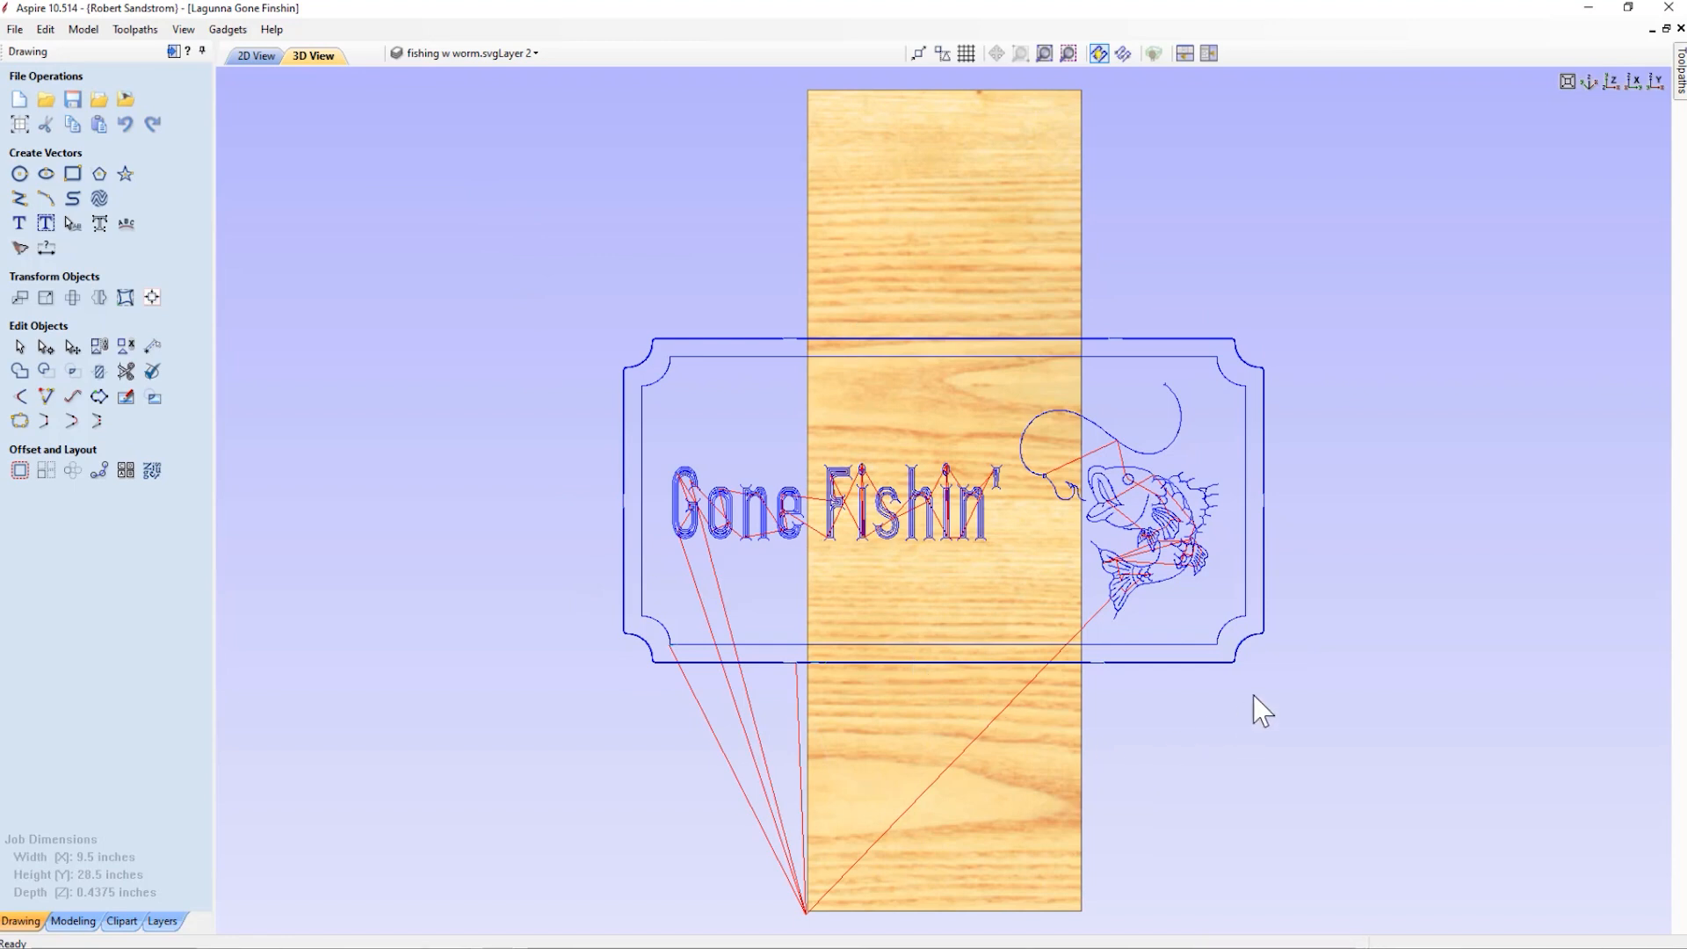
Show the design in the 2D view and hide all the toolpaths from the drawing.
{"action": "left_click", "coordinate": [262, 56]}
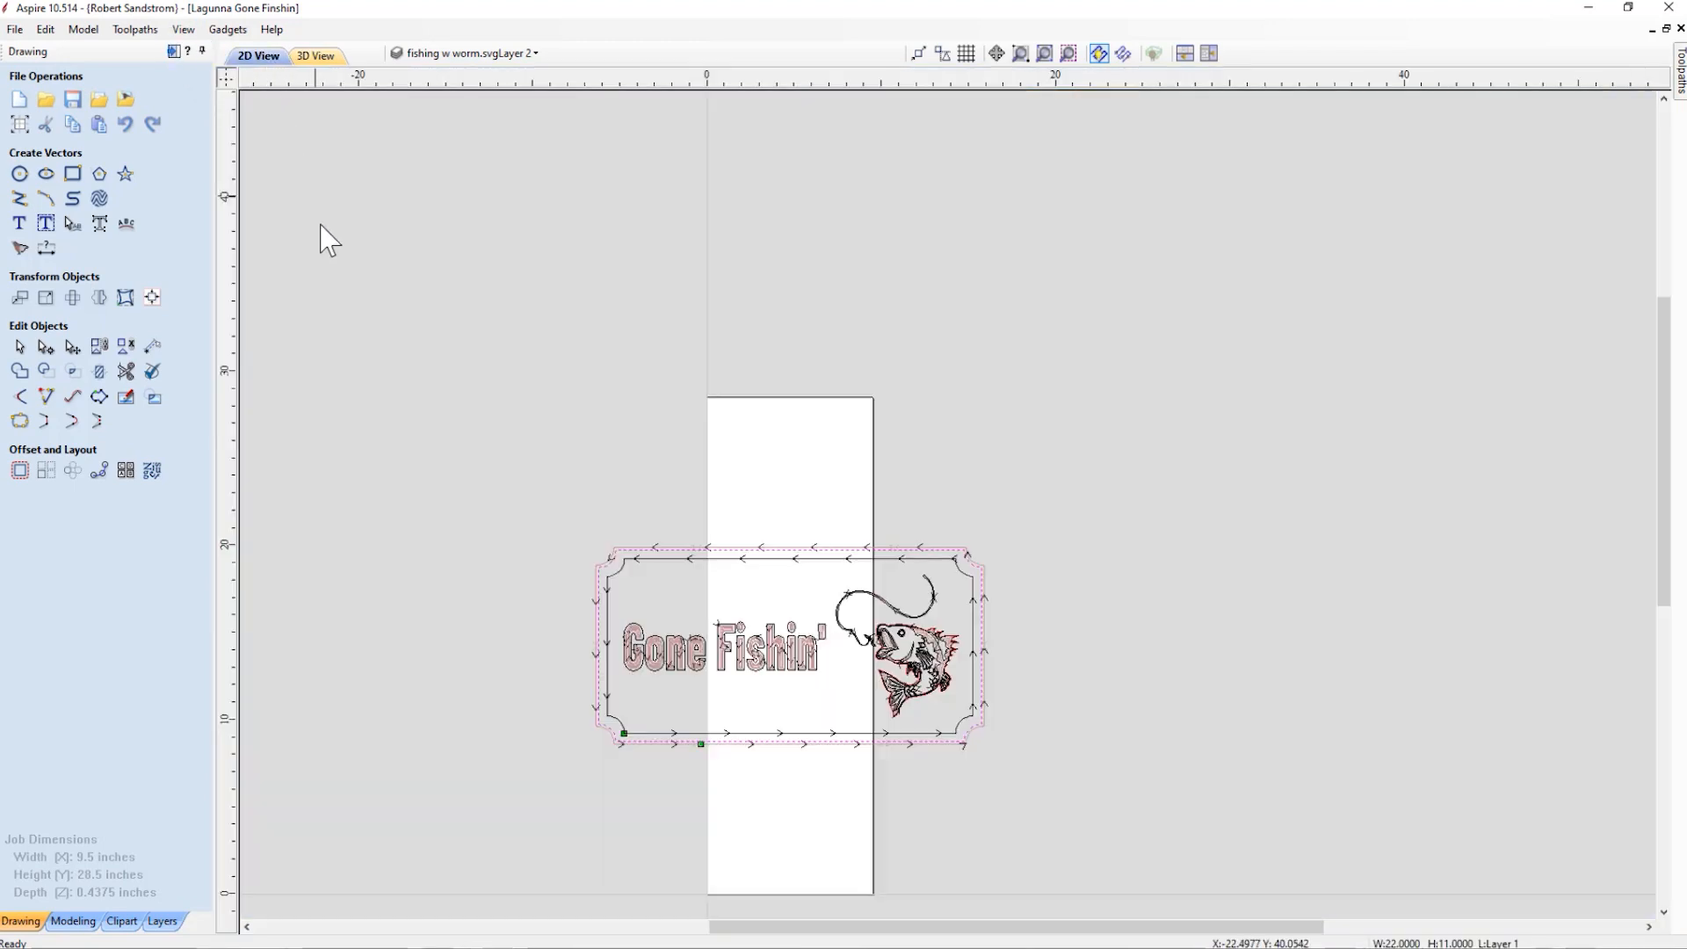
{"action": "mouse_move", "coordinate": [1149, 663]}
{"action": "middle_mouse_down"}
{"action": "mouse_move", "coordinate": [1129, 413]}
{"action": "mouse_move", "coordinate": [1147, 494]}
{"action": "middle_mouse_up"}
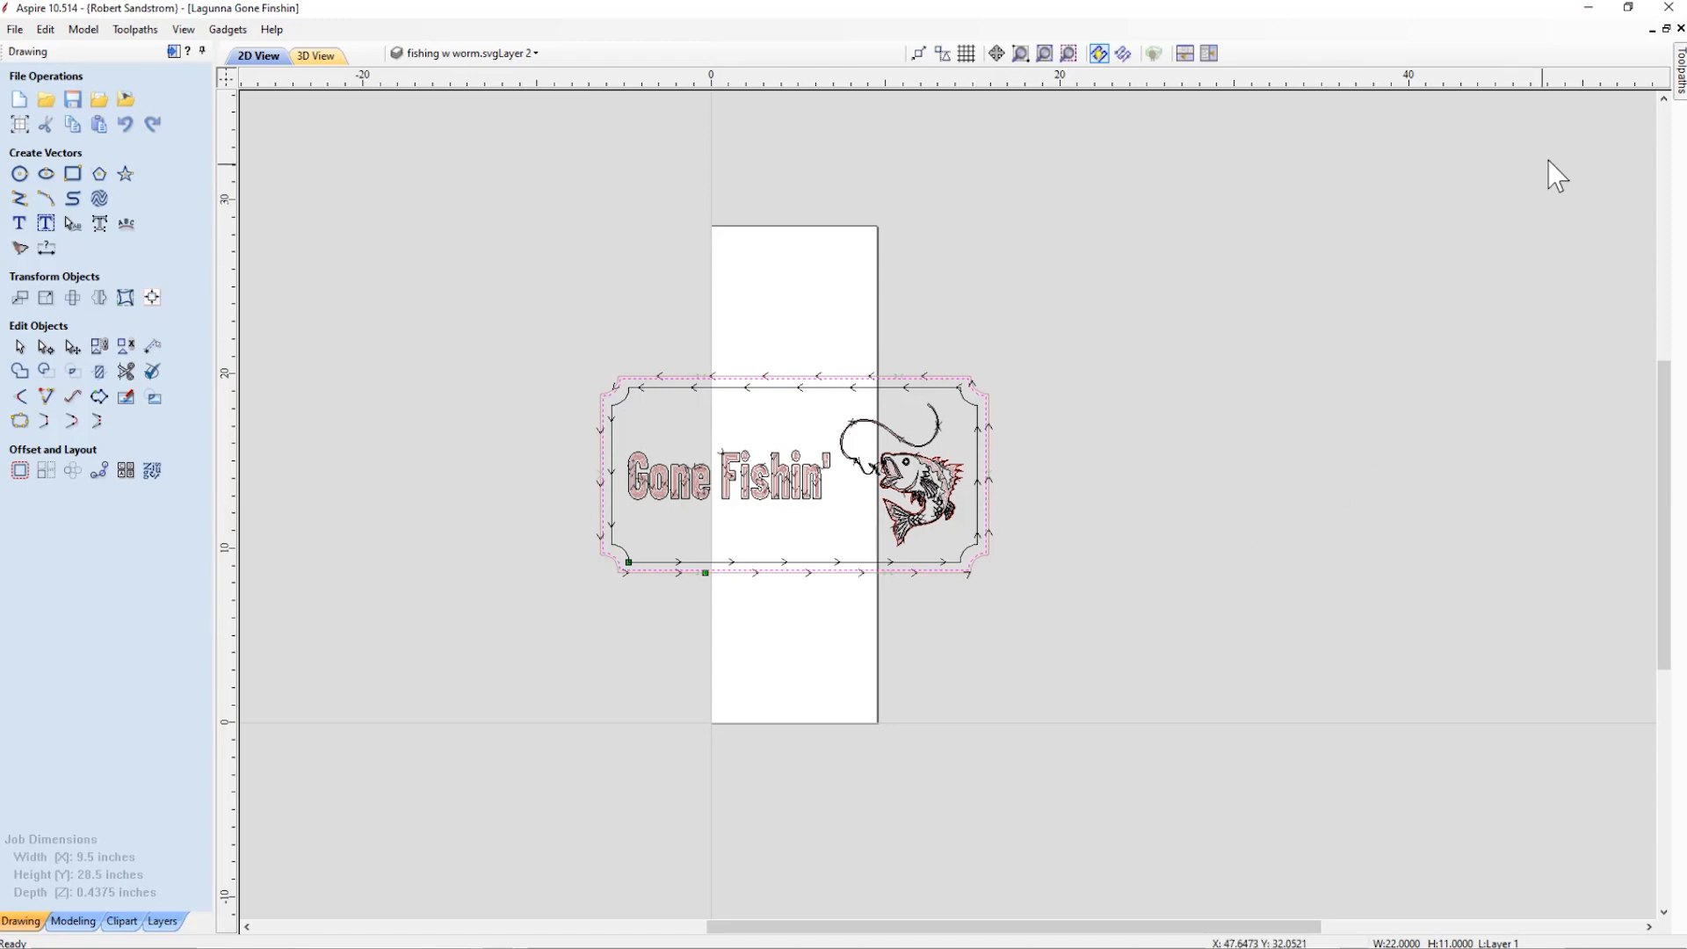
{"action": "left_click", "coordinate": [1681, 96]}
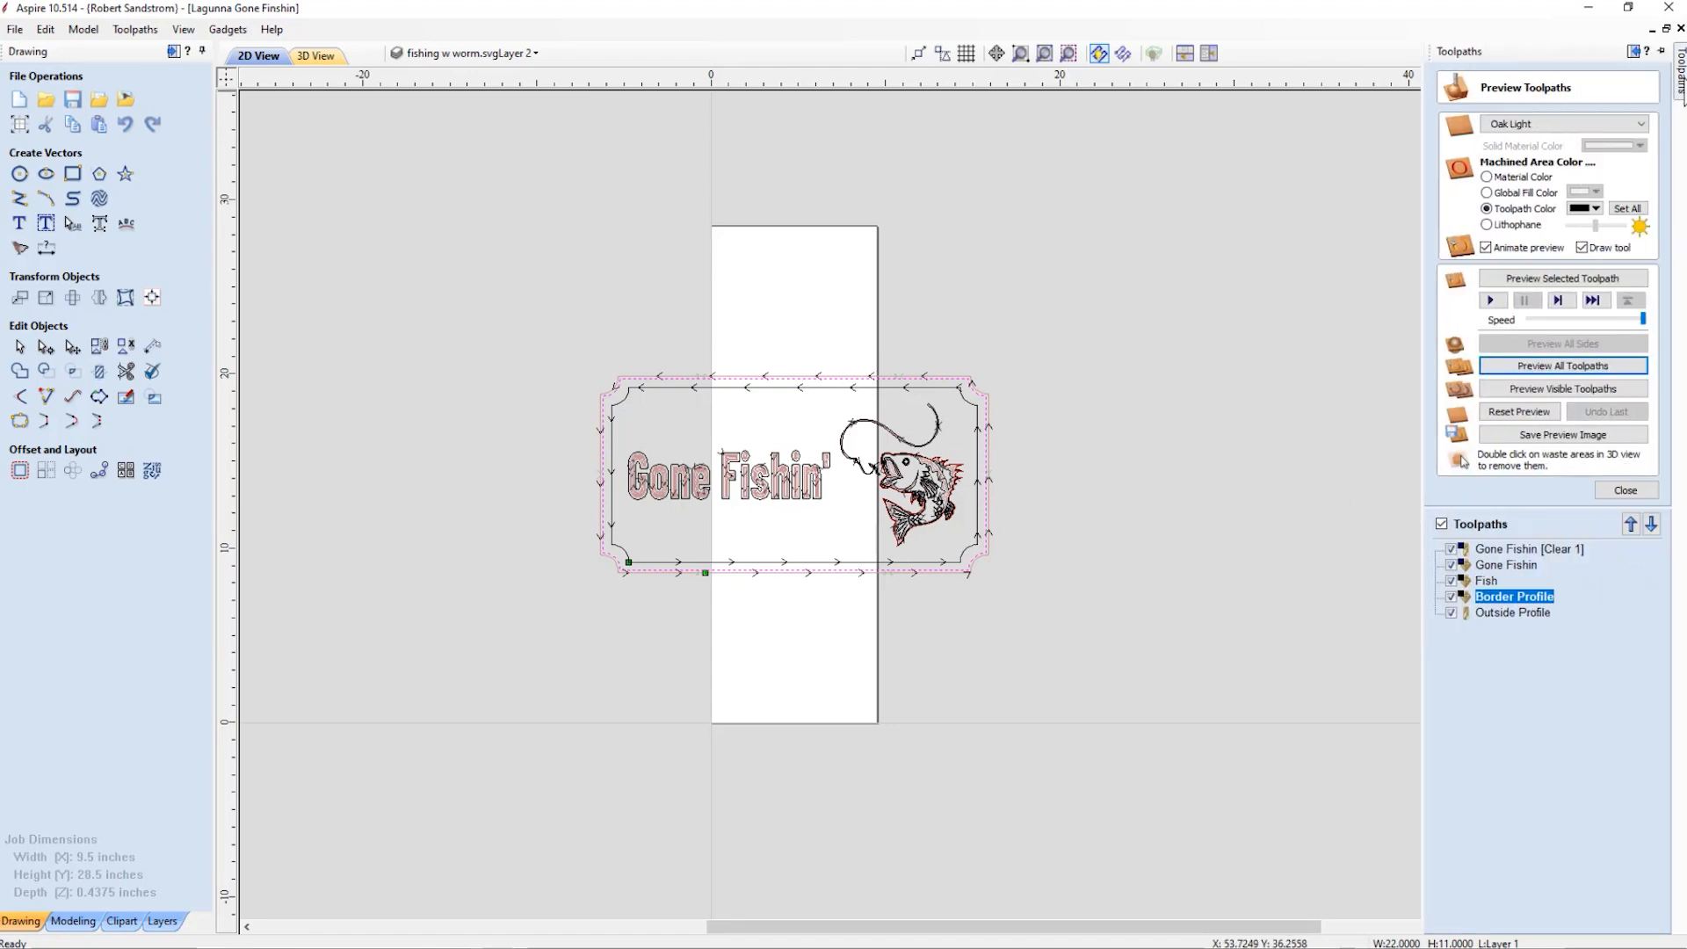
{"action": "left_click", "coordinate": [1683, 94]}
{"action": "left_click", "coordinate": [1683, 95]}
{"action": "left_click", "coordinate": [1662, 51]}
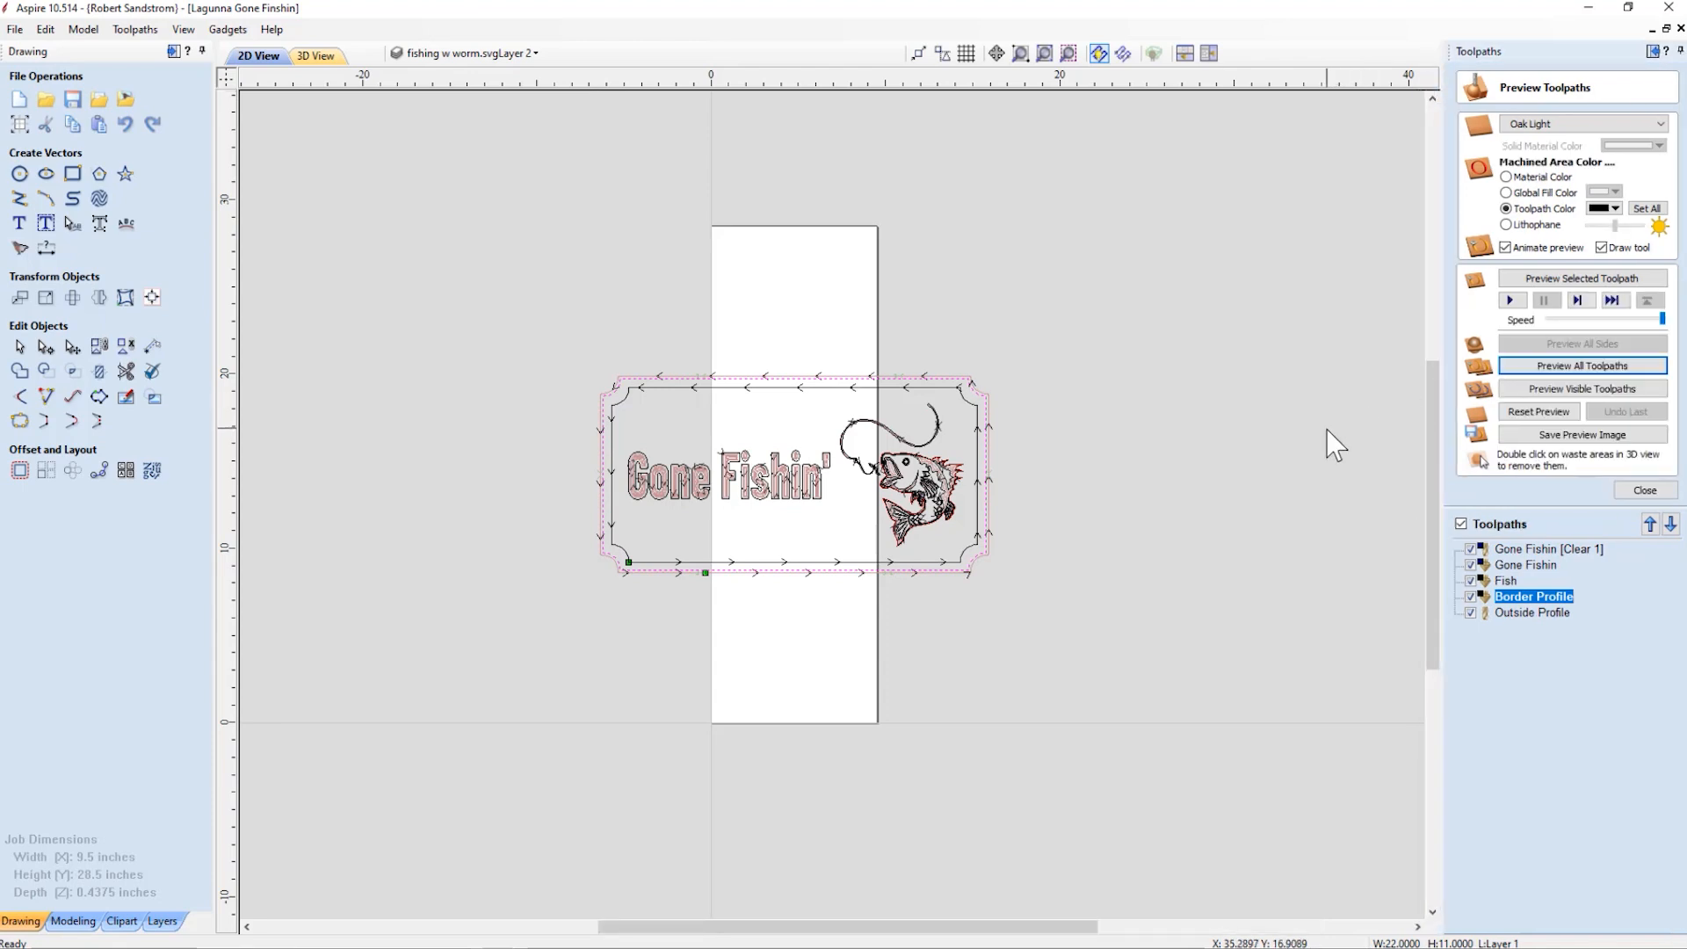
{"action": "left_click", "coordinate": [1461, 524]}
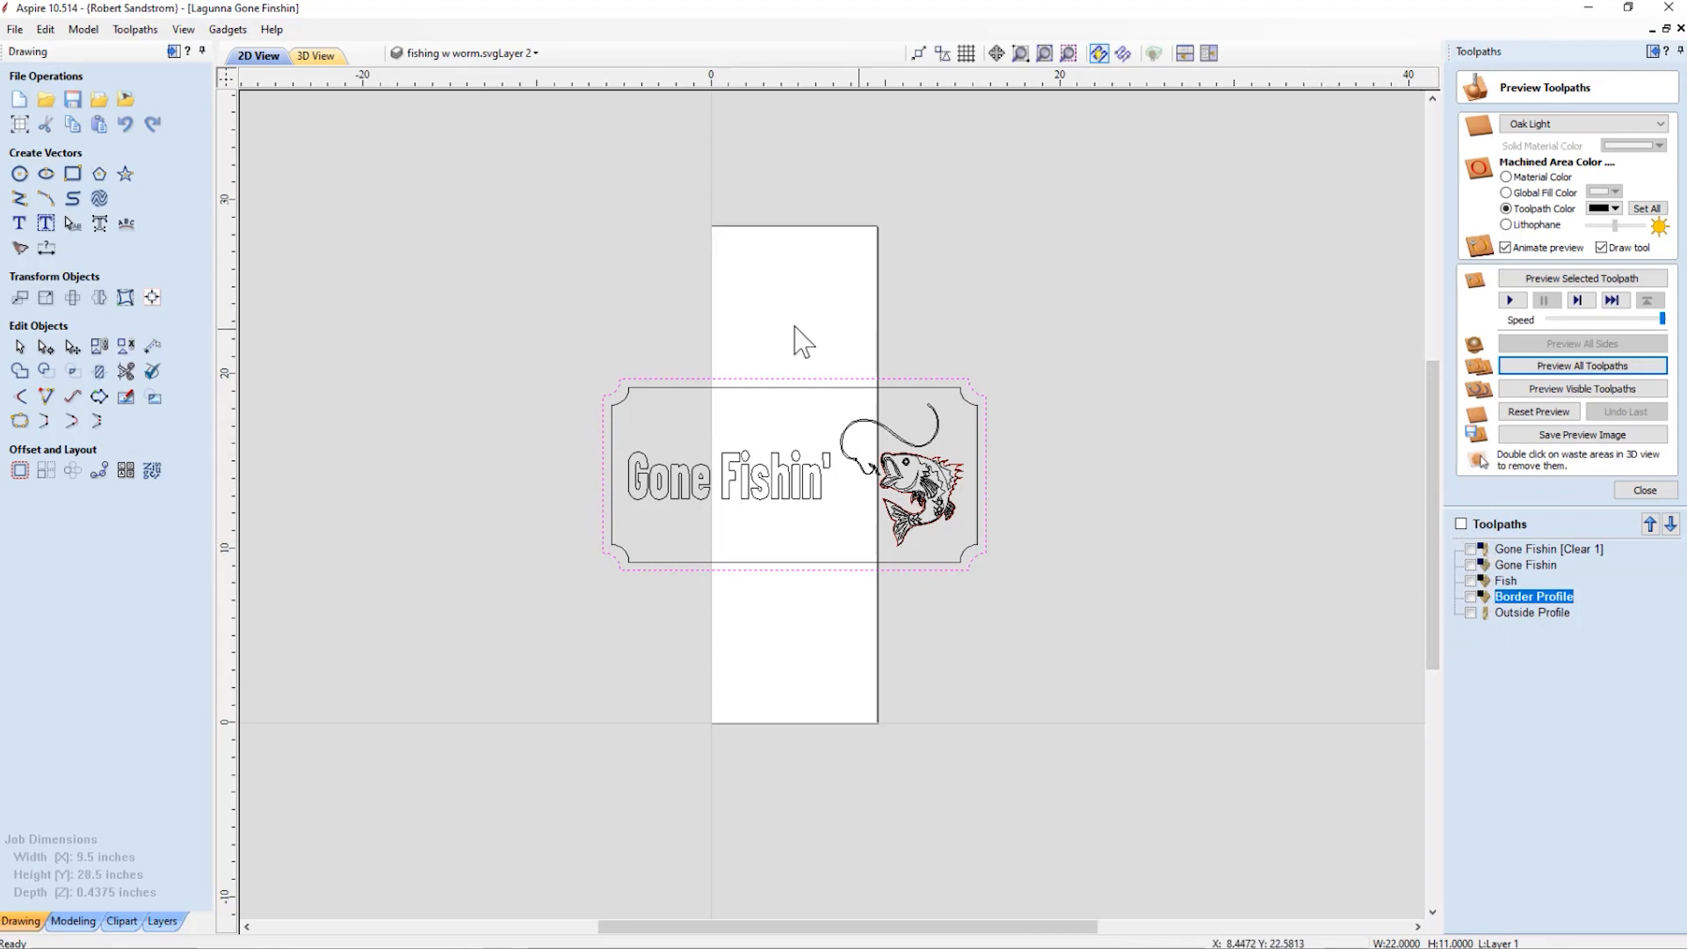
Select all the sign's text, fish and border vectors and group them.
{"action": "left_click", "coordinate": [1111, 583]}
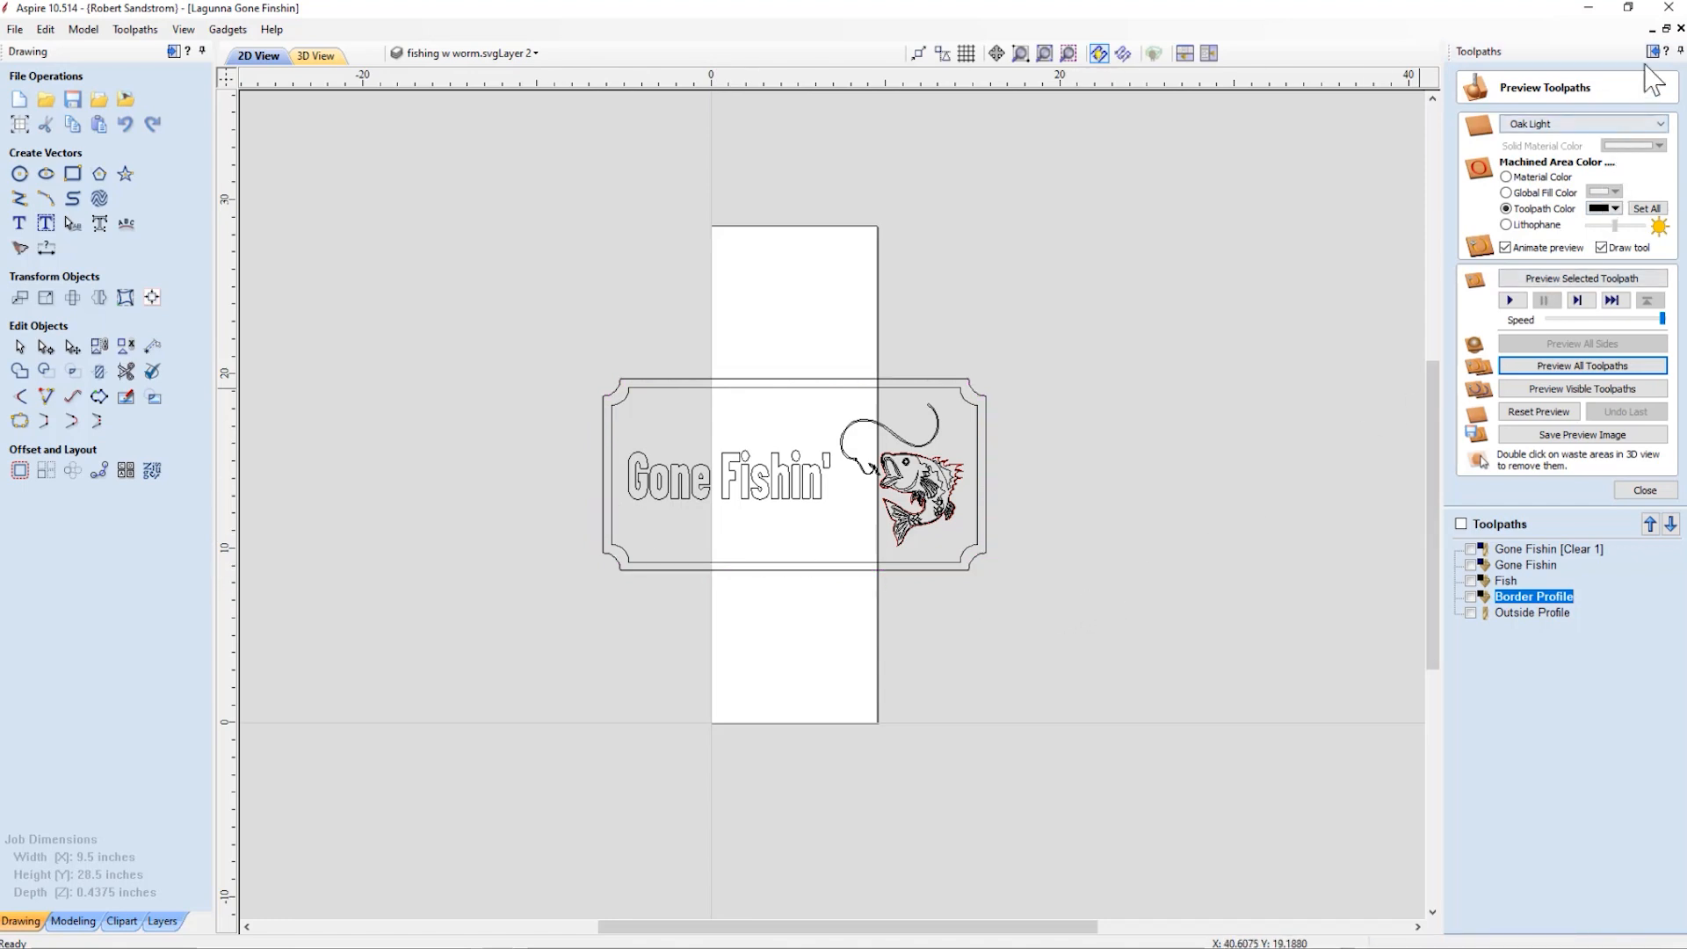
{"action": "left_click", "coordinate": [1681, 51]}
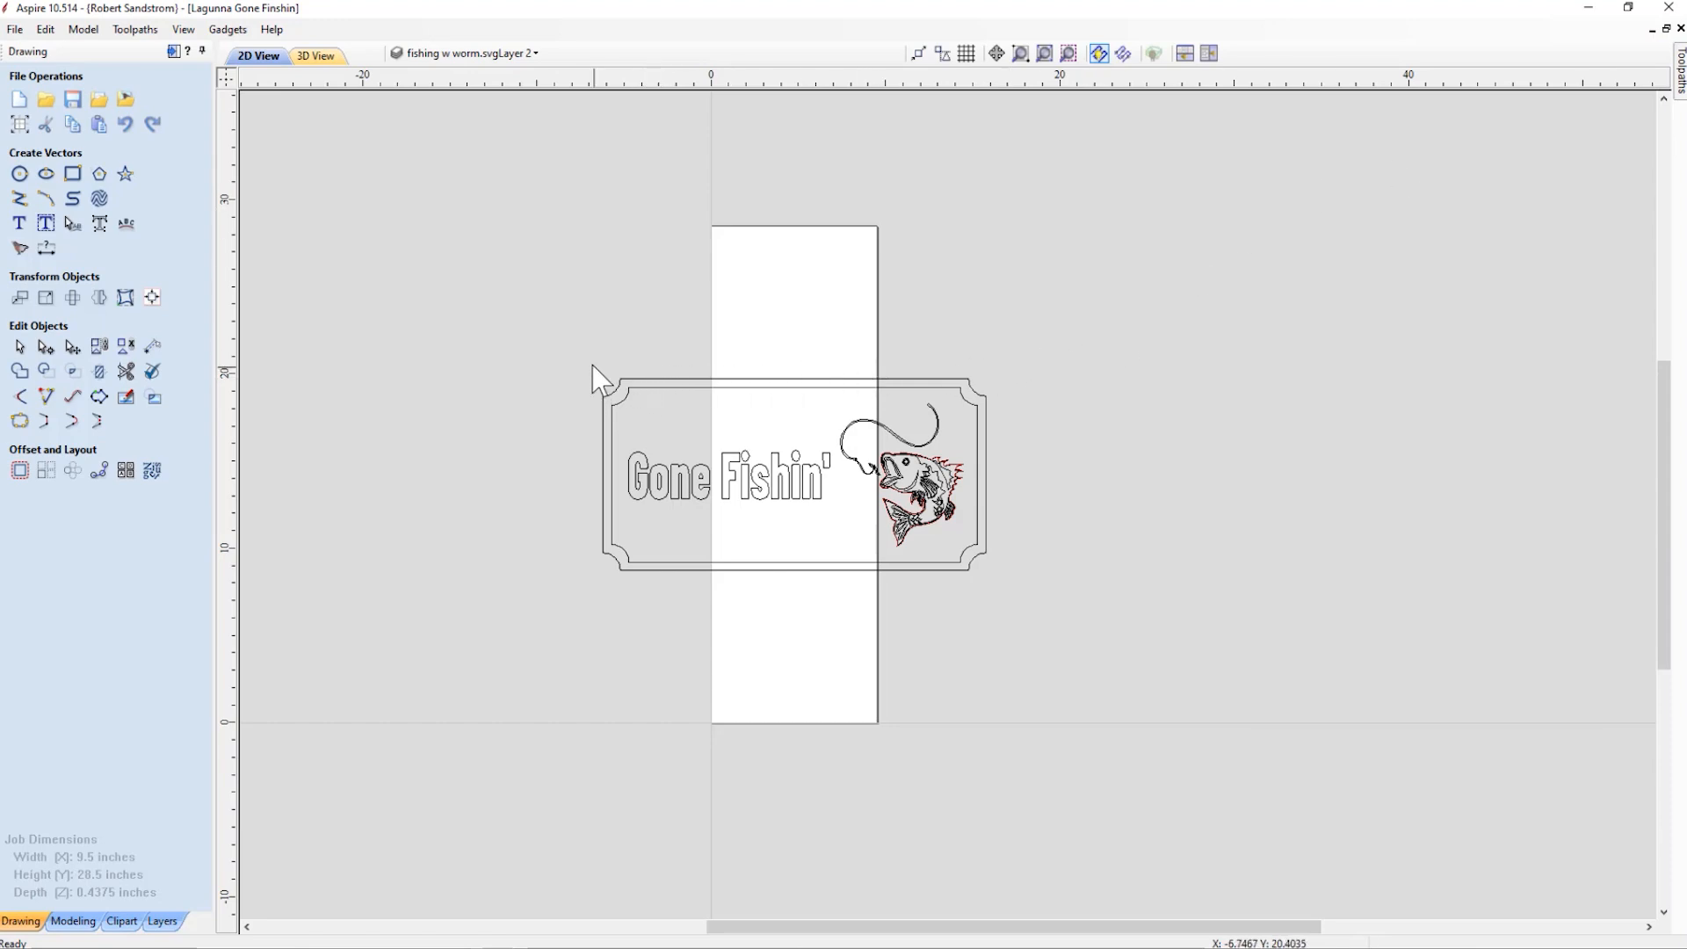
{"action": "left_click_drag", "start_coordinate": [570, 347], "coordinate": [1053, 619]}
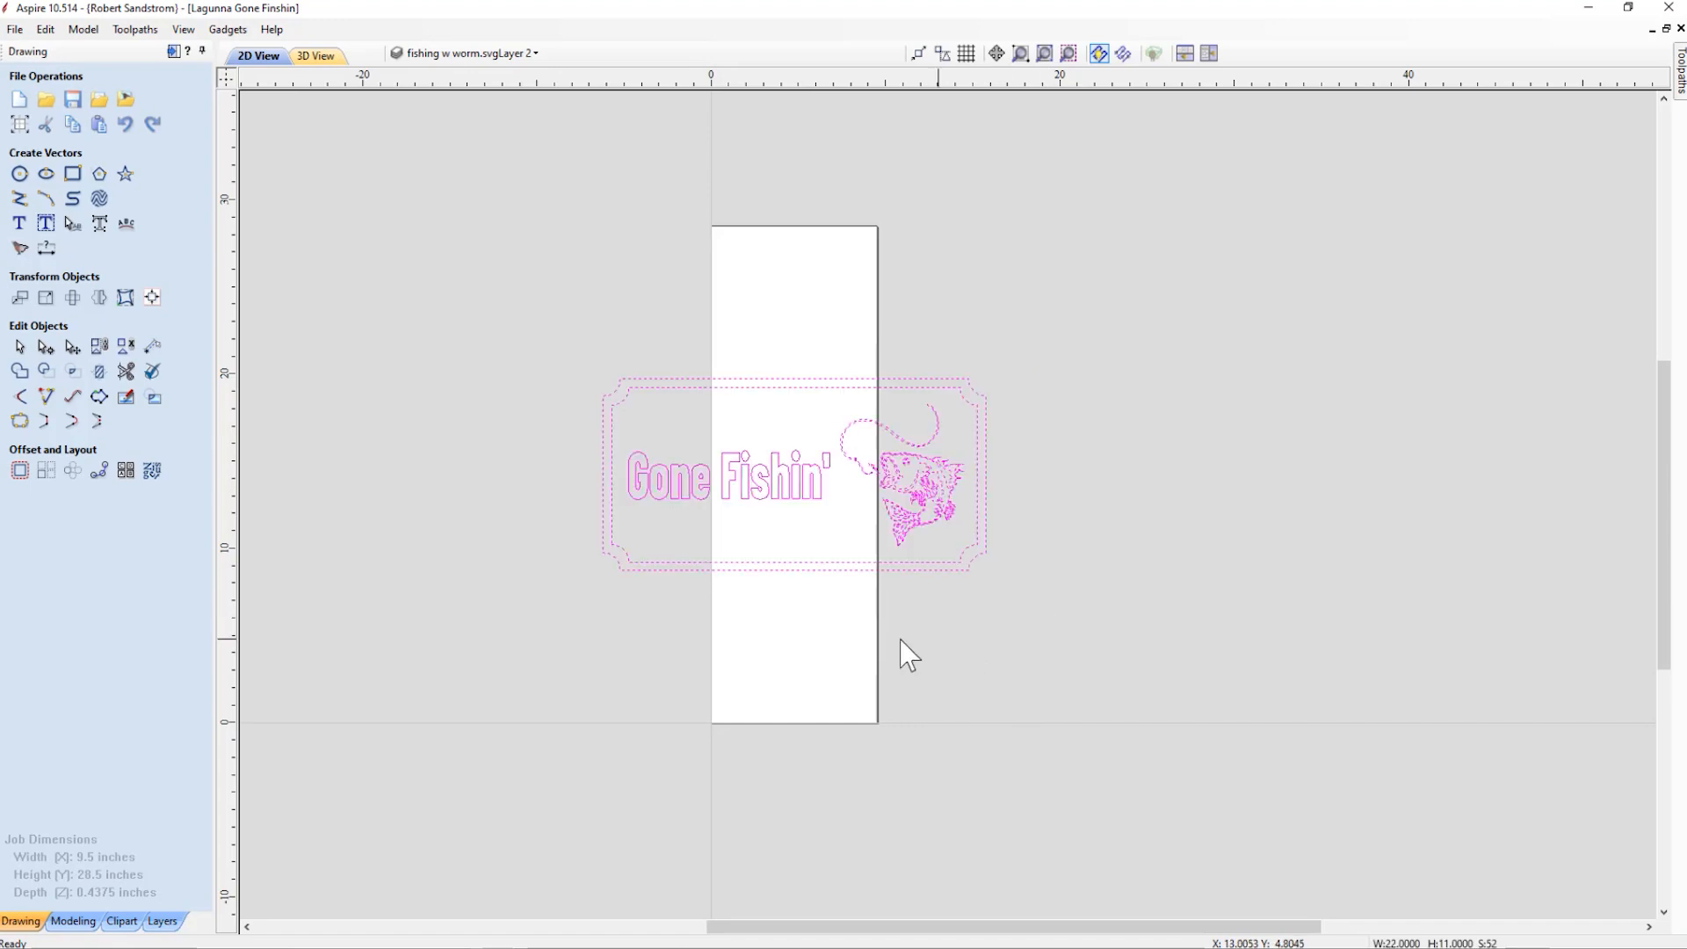
{"action": "left_click", "coordinate": [99, 345]}
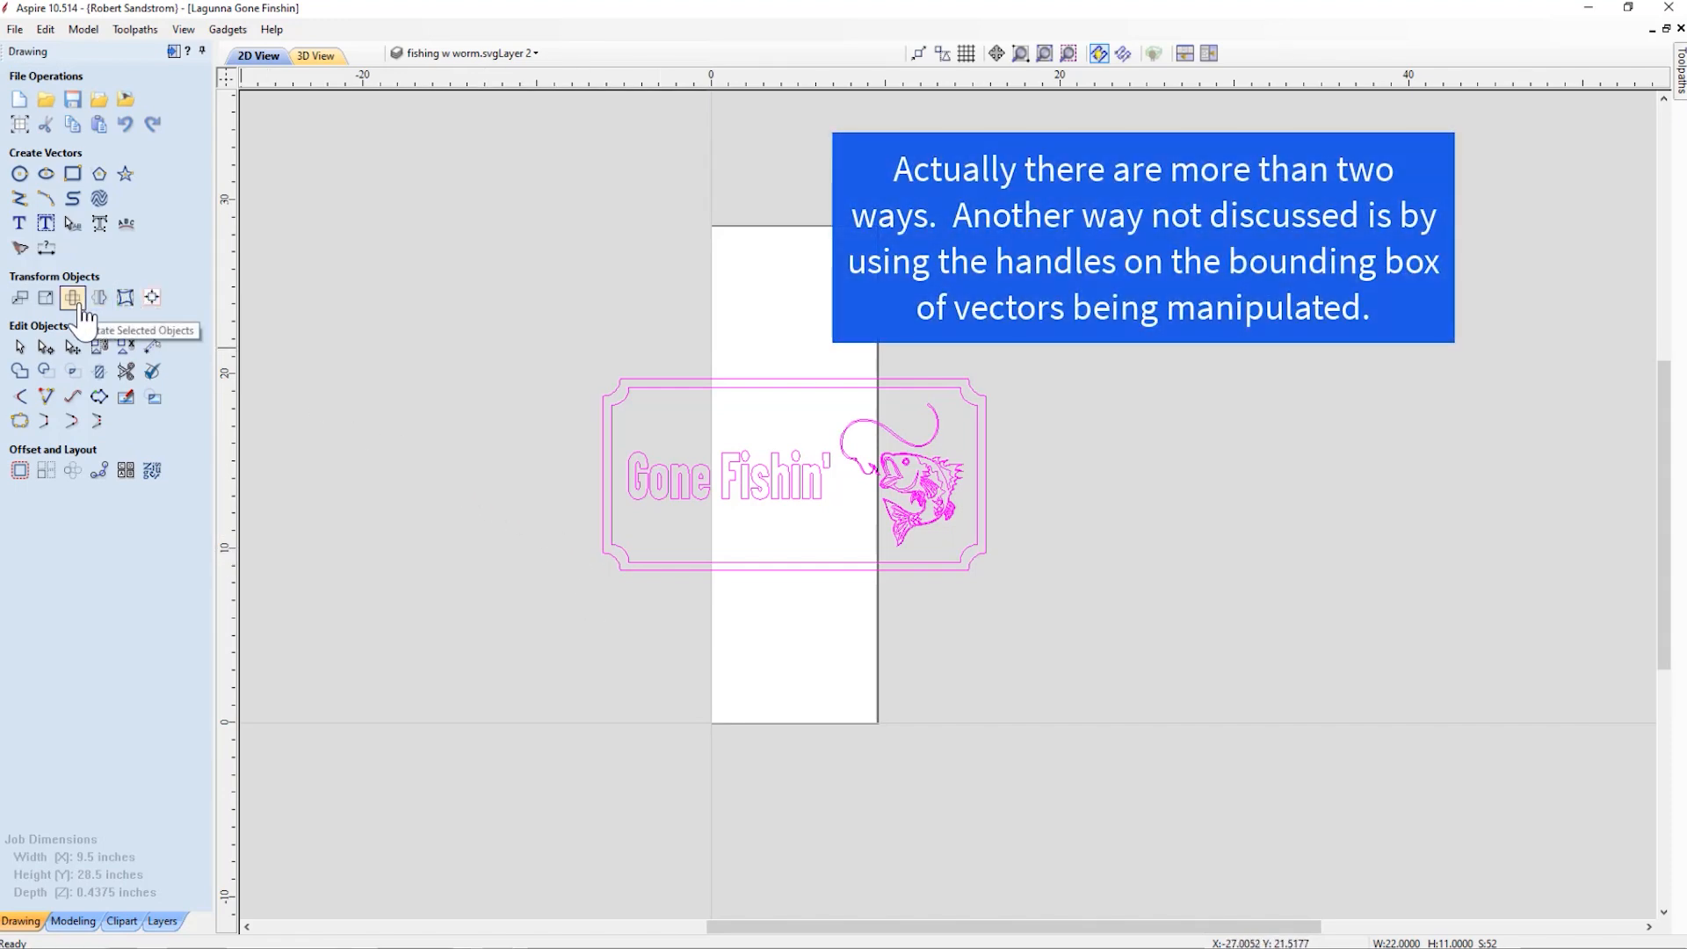
Try rotating the grouped sign about its center by a relative angle of 90 degrees.
{"action": "left_click", "coordinate": [73, 297]}
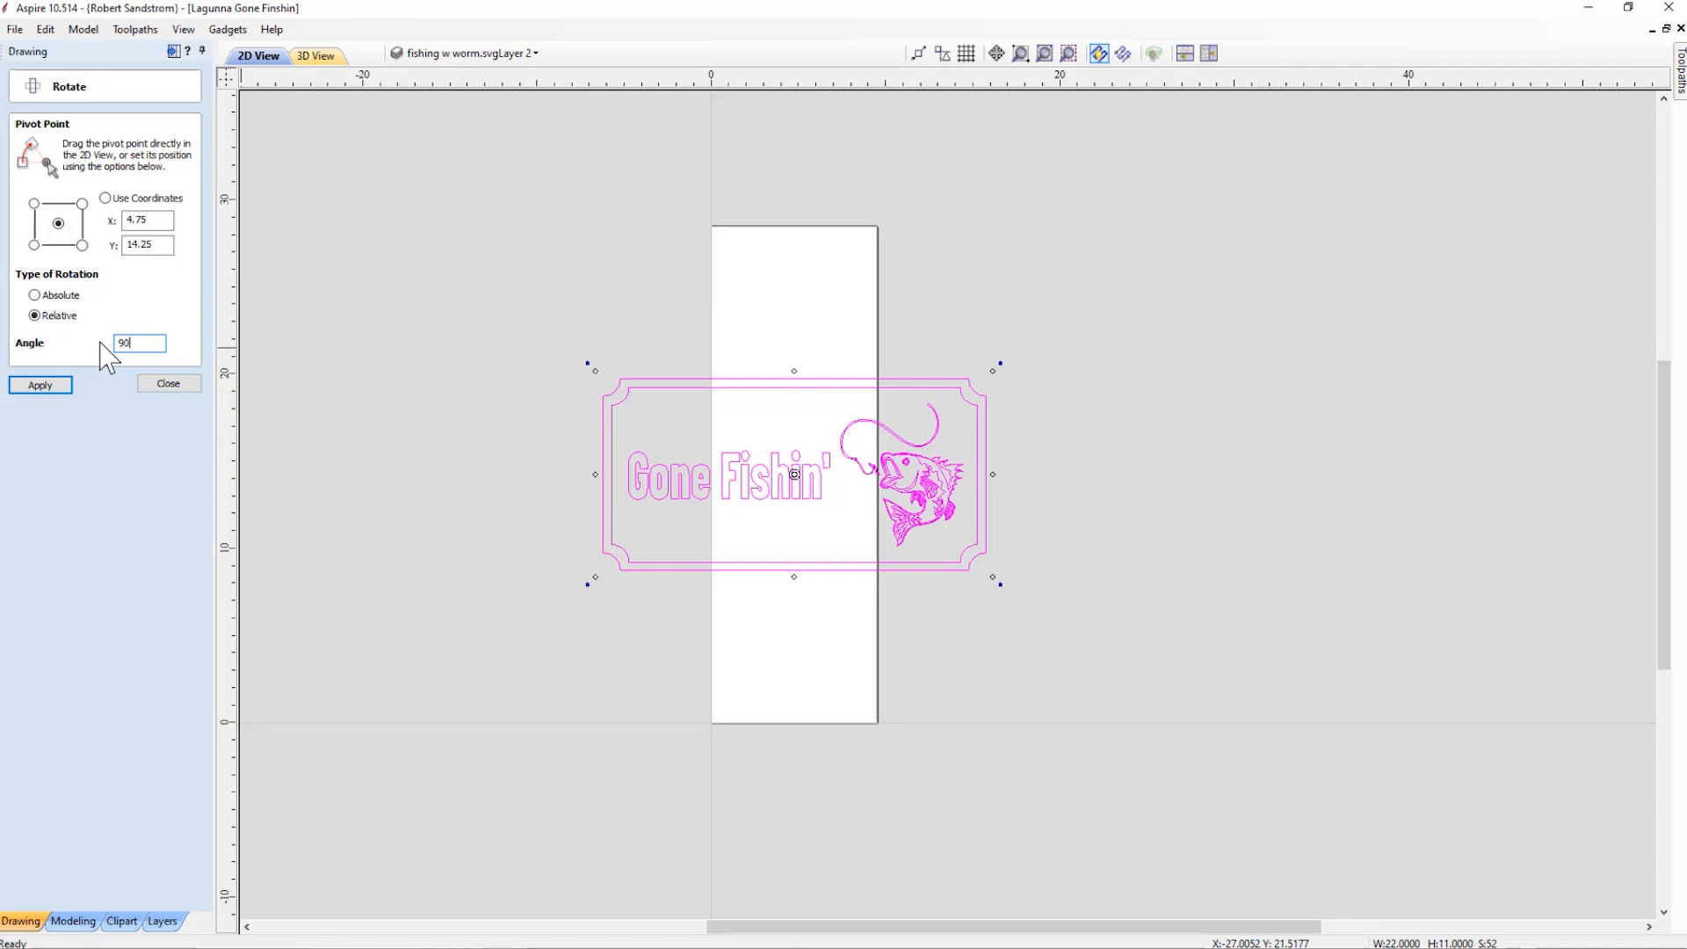
{"action": "left_click", "coordinate": [53, 388]}
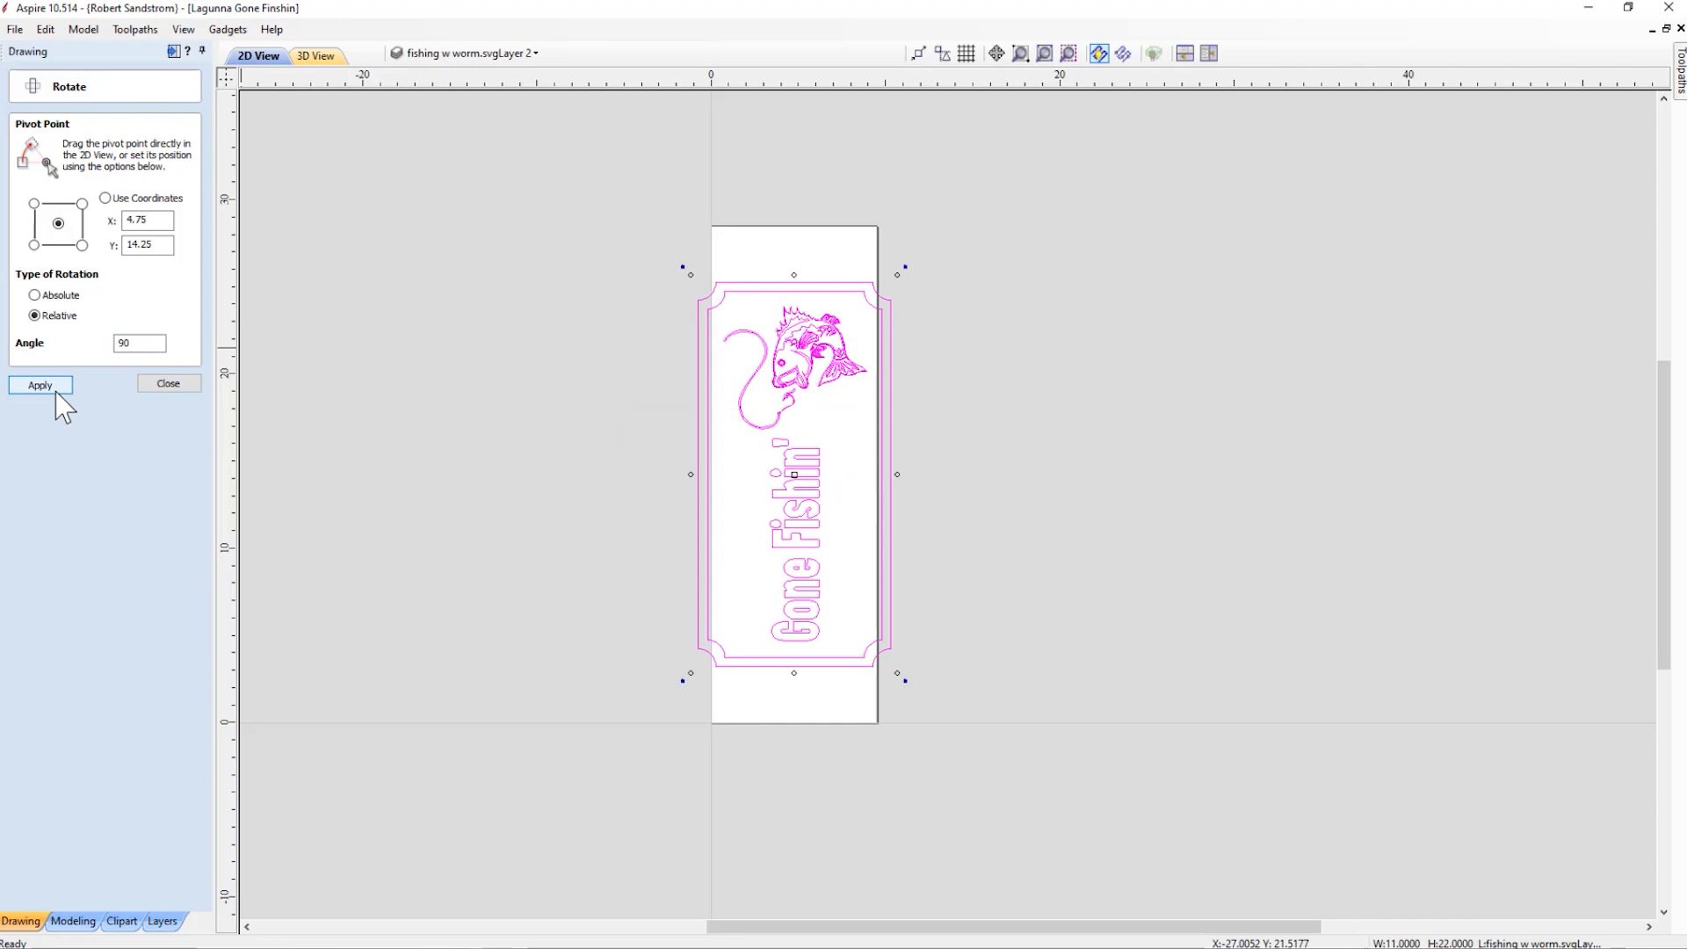
{"action": "left_click", "coordinate": [55, 392]}
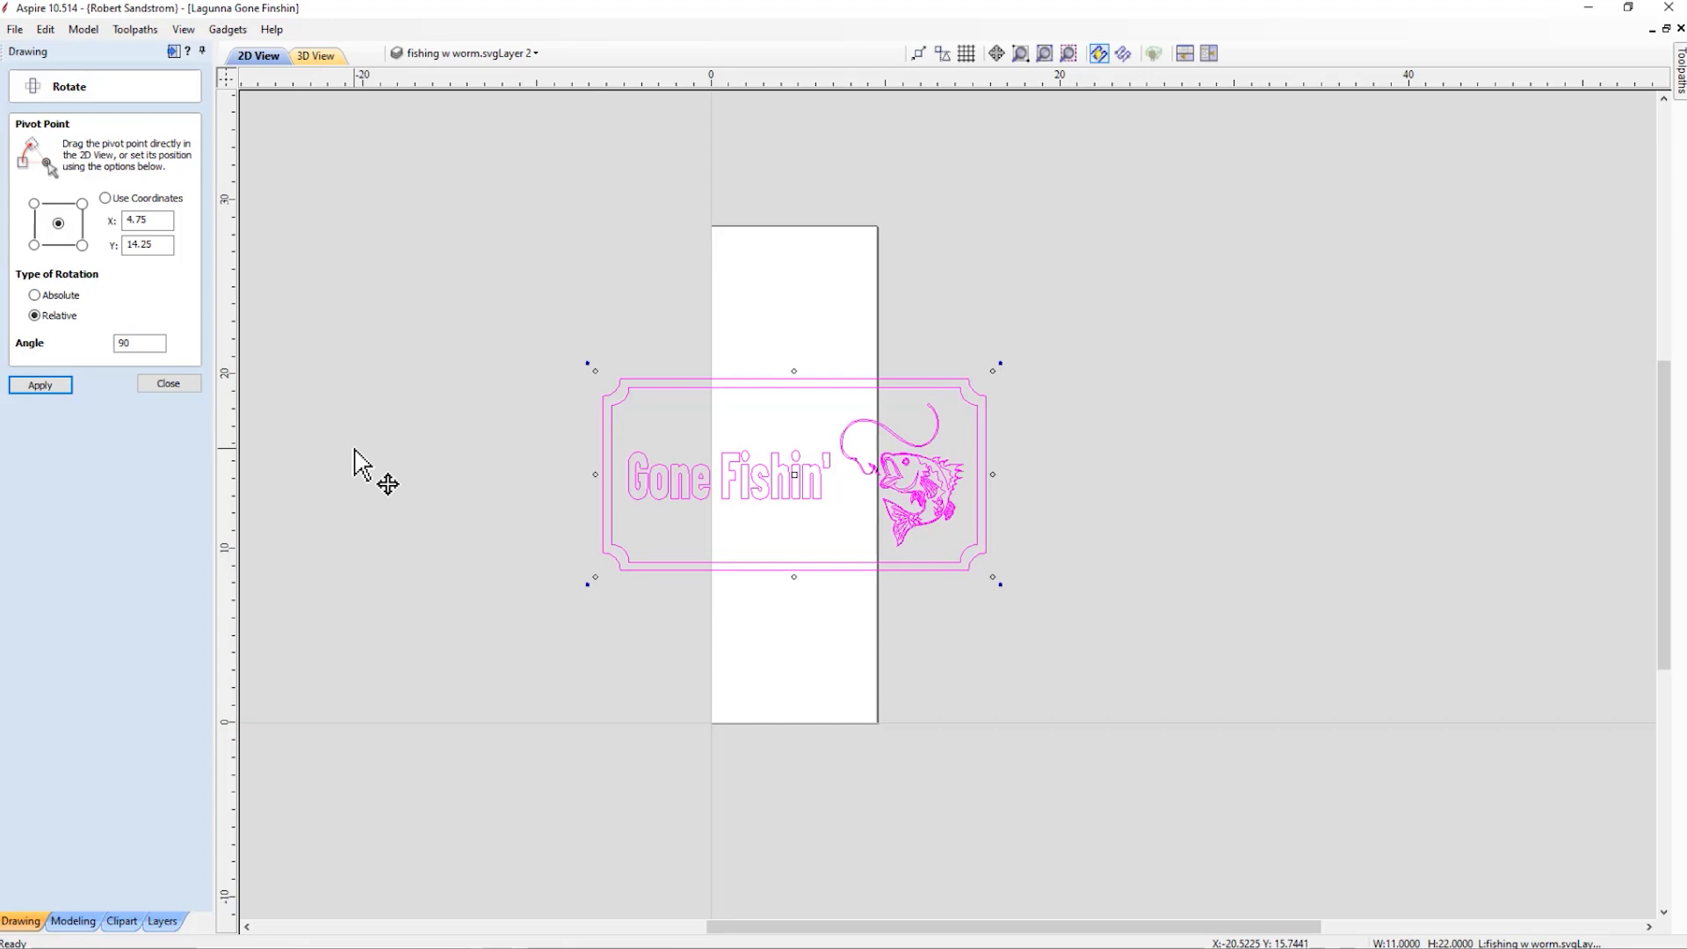
{"action": "left_click", "coordinate": [186, 384]}
Rotate the grouped sign 90 degrees counterclockwise in two 45-degree increments, then clear the selection.
{"action": "key", "text": "9"}
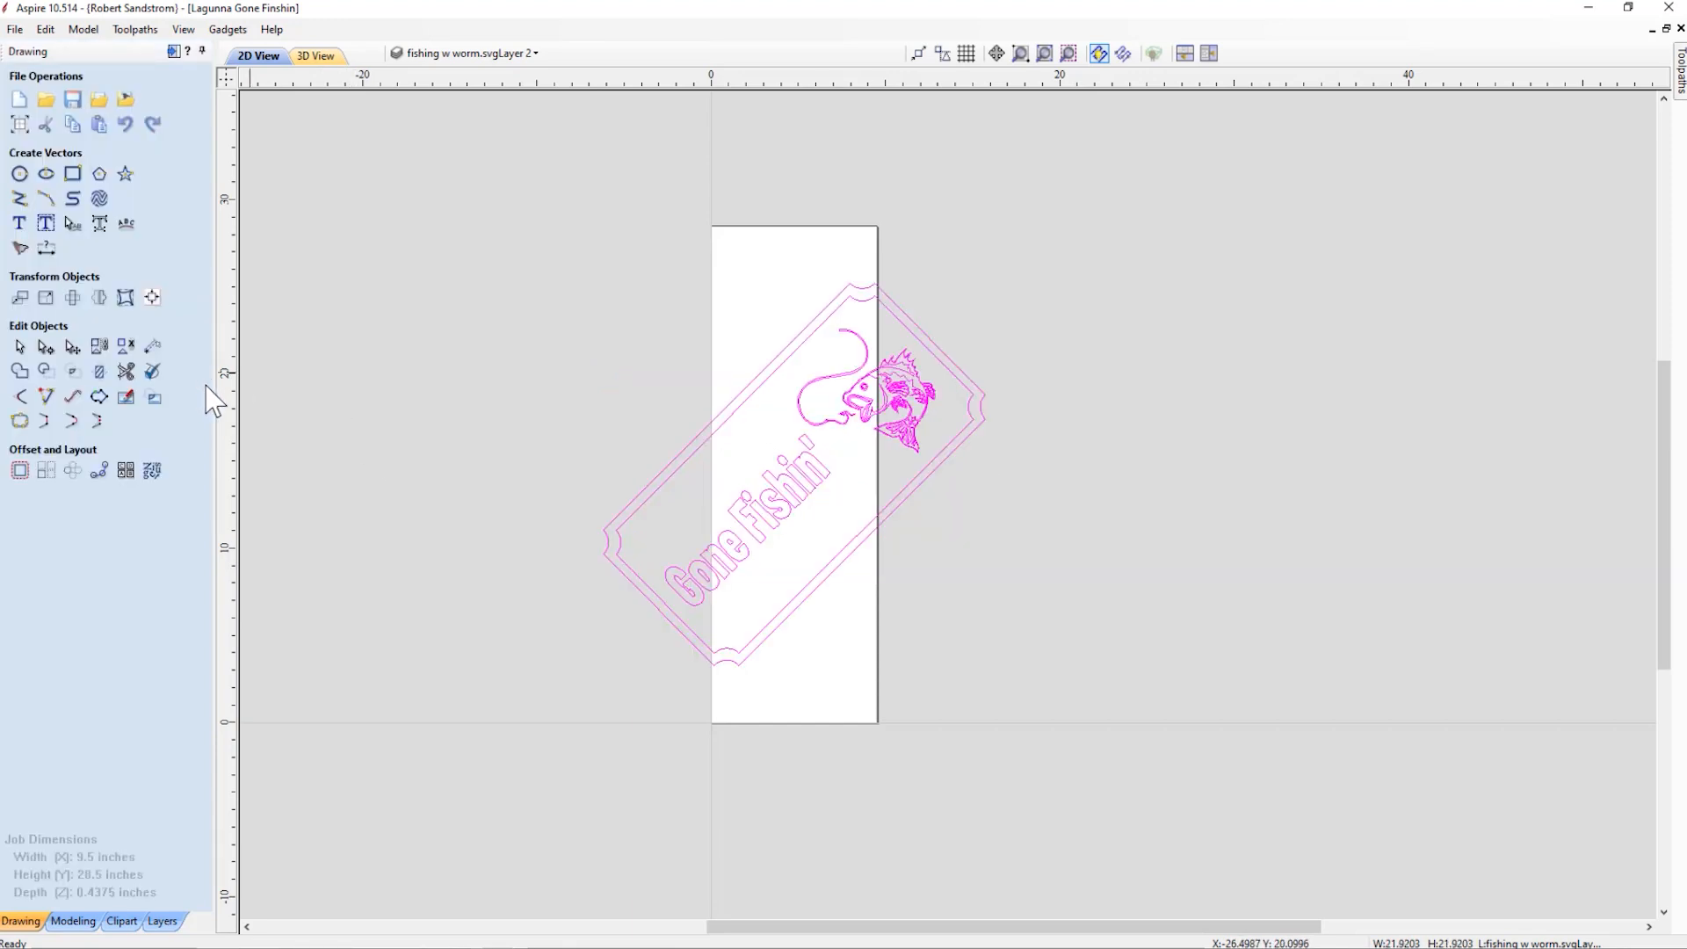
{"action": "key", "text": "9"}
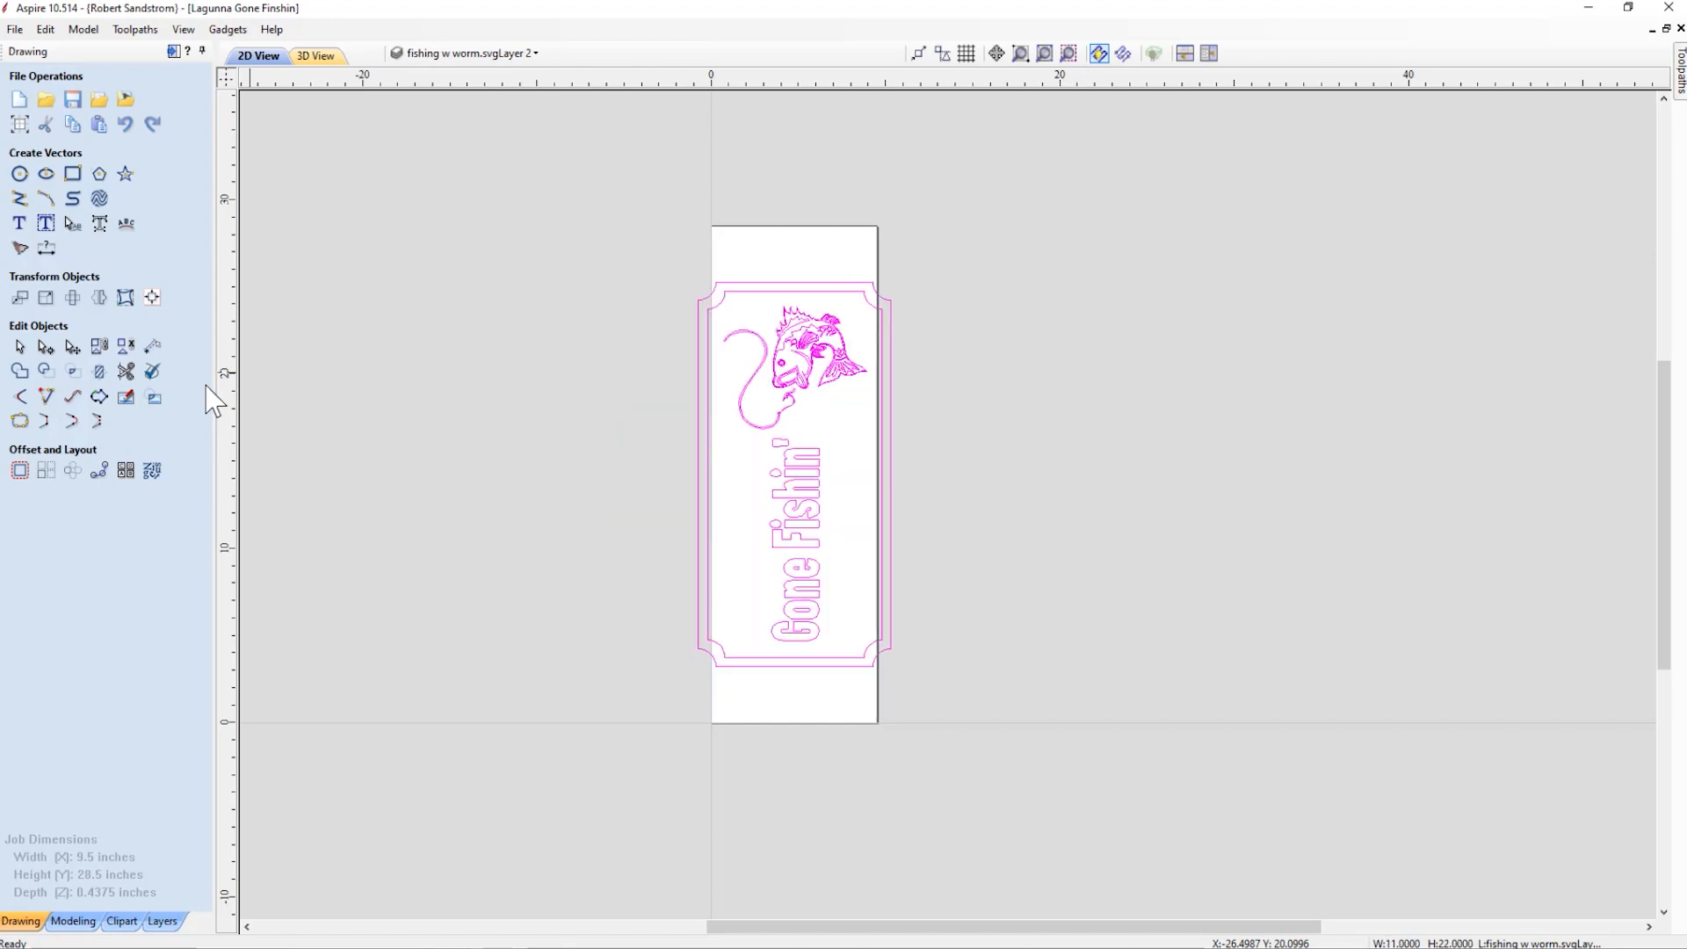
{"action": "left_click", "coordinate": [484, 505]}
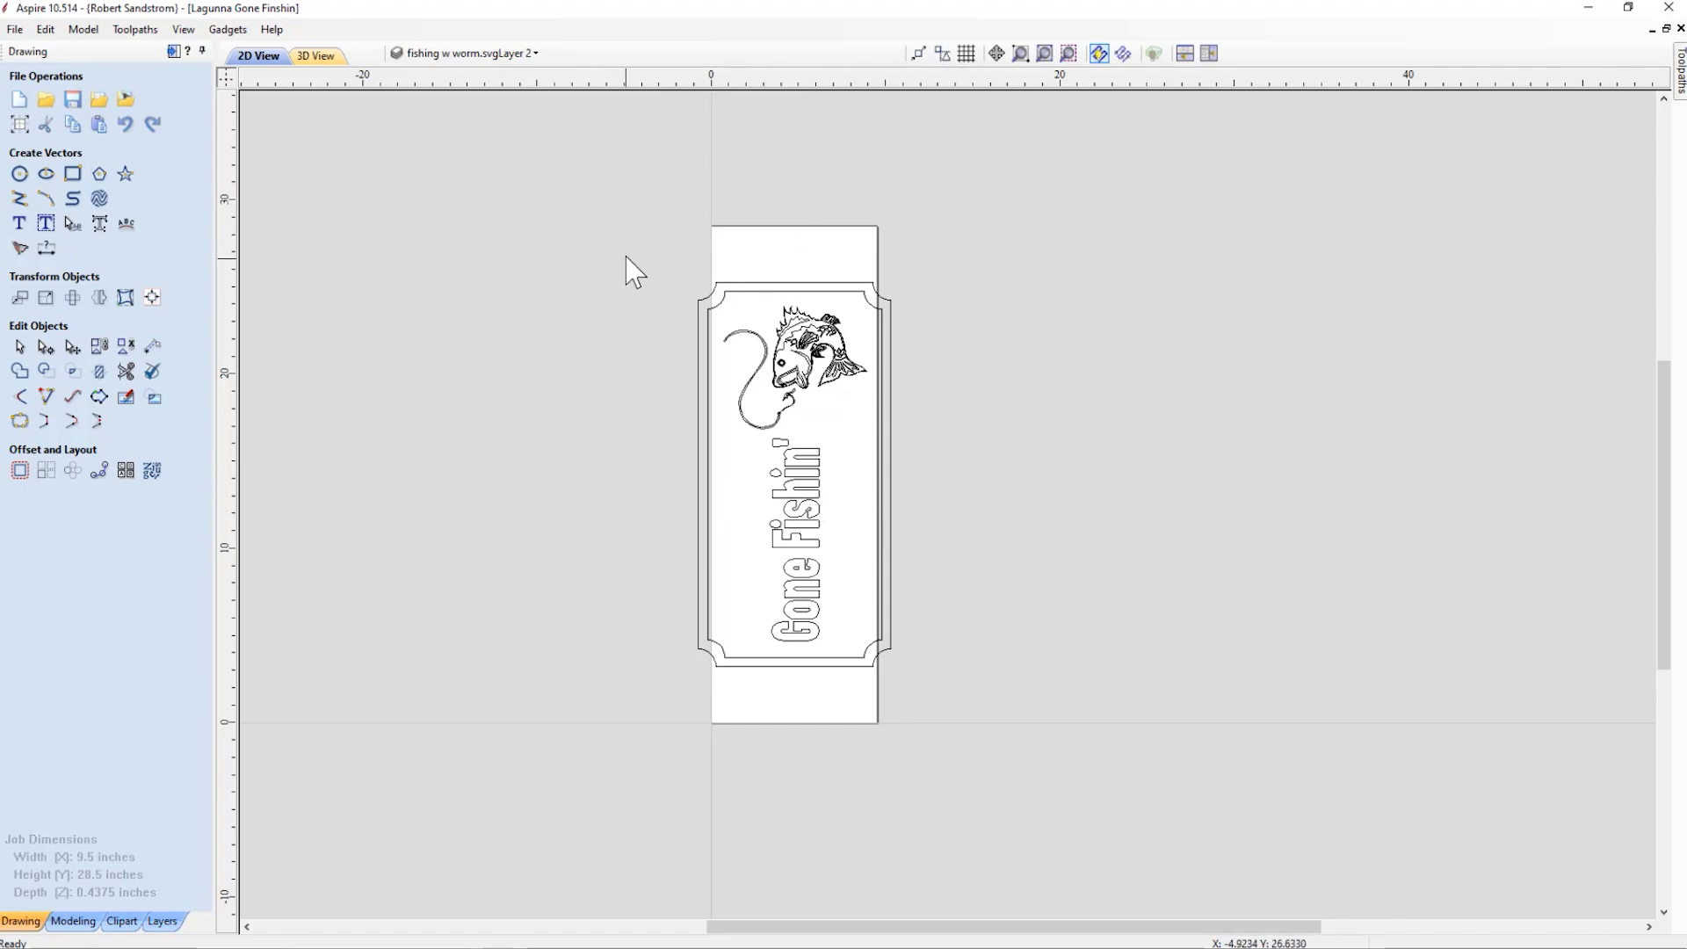
Center the grouped sign on the material both horizontally and vertically.
{"action": "left_click", "coordinate": [758, 285]}
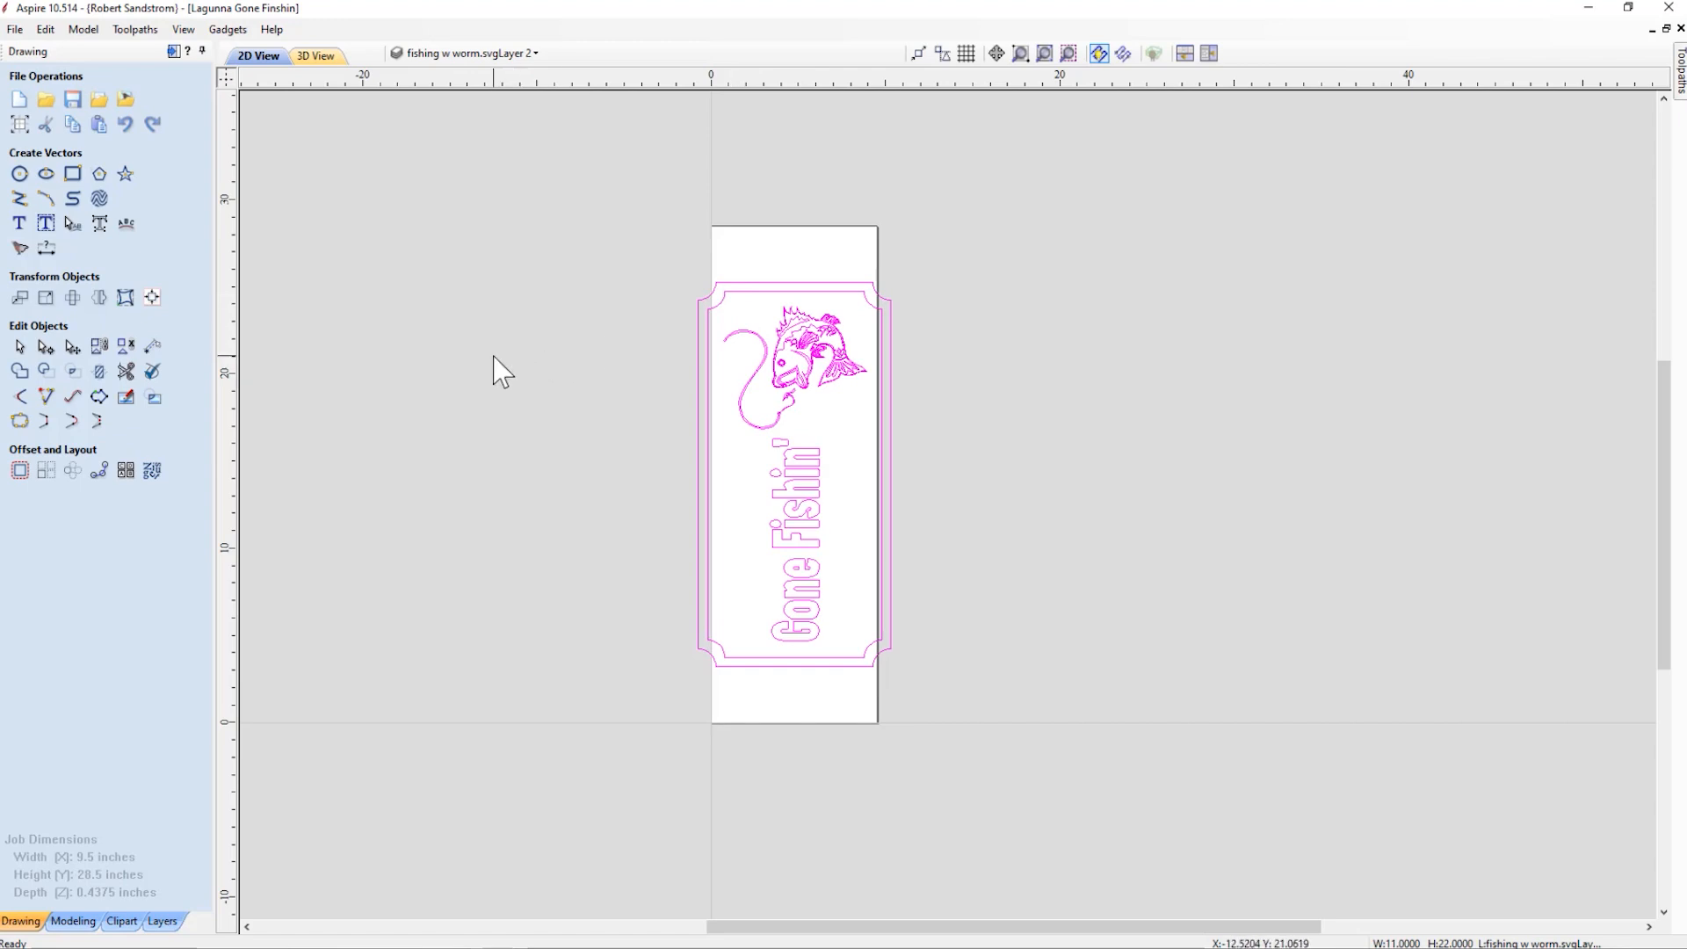
{"action": "left_click", "coordinate": [155, 305]}
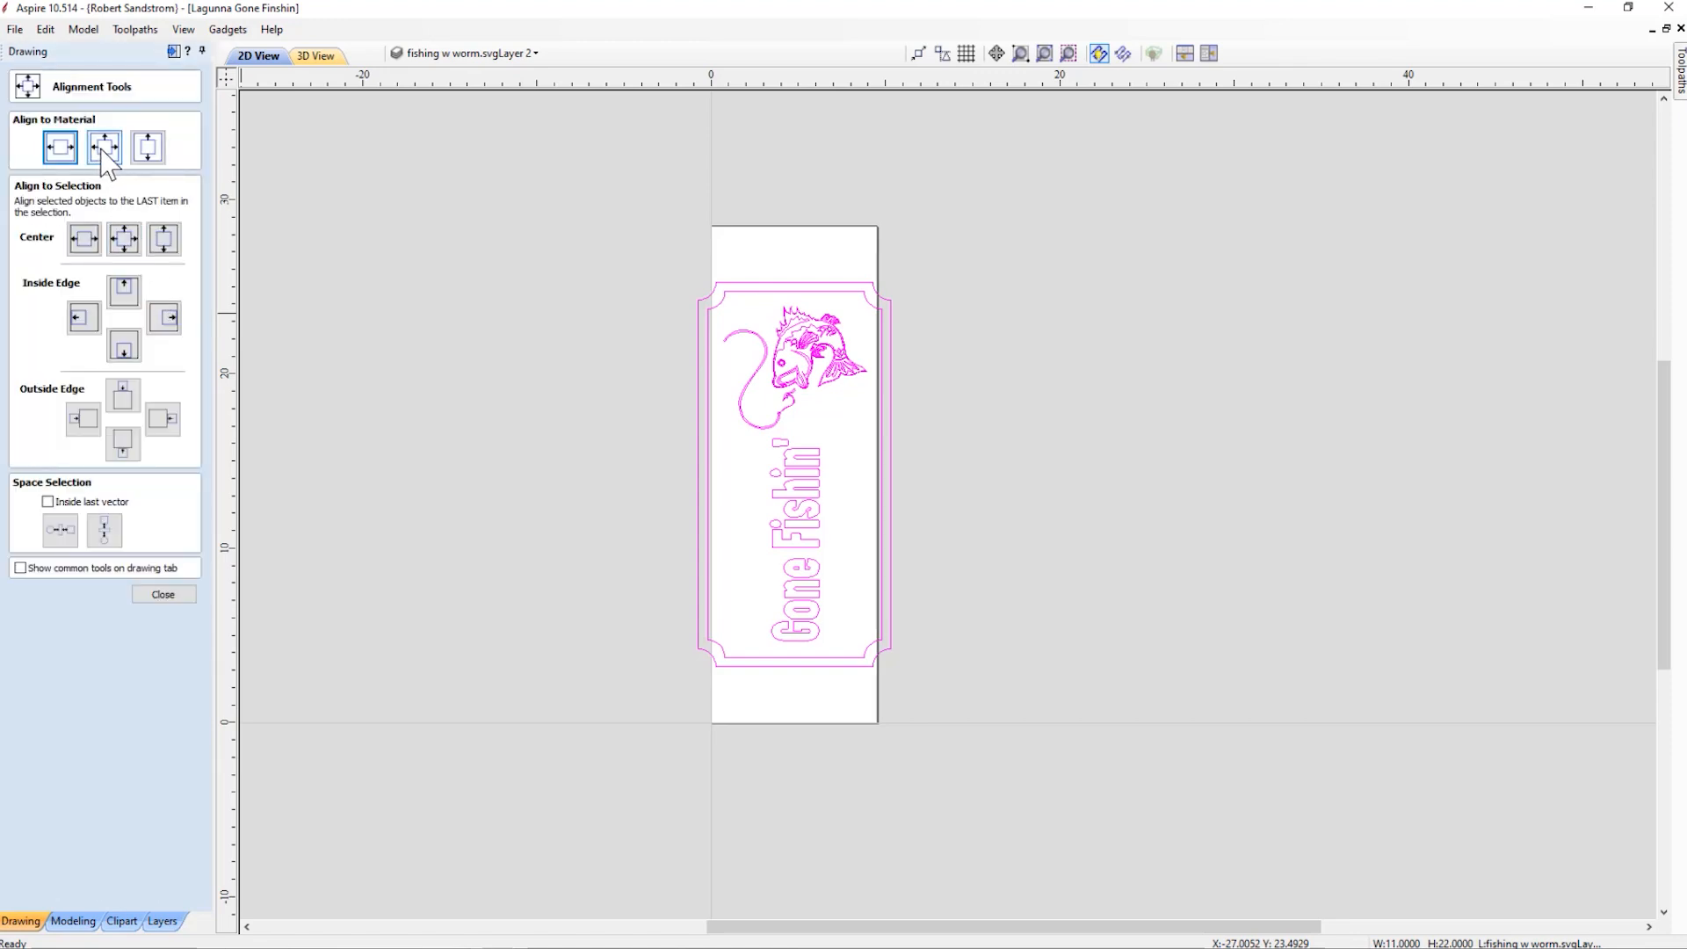
{"action": "left_click", "coordinate": [107, 150]}
{"action": "left_click", "coordinate": [180, 595]}
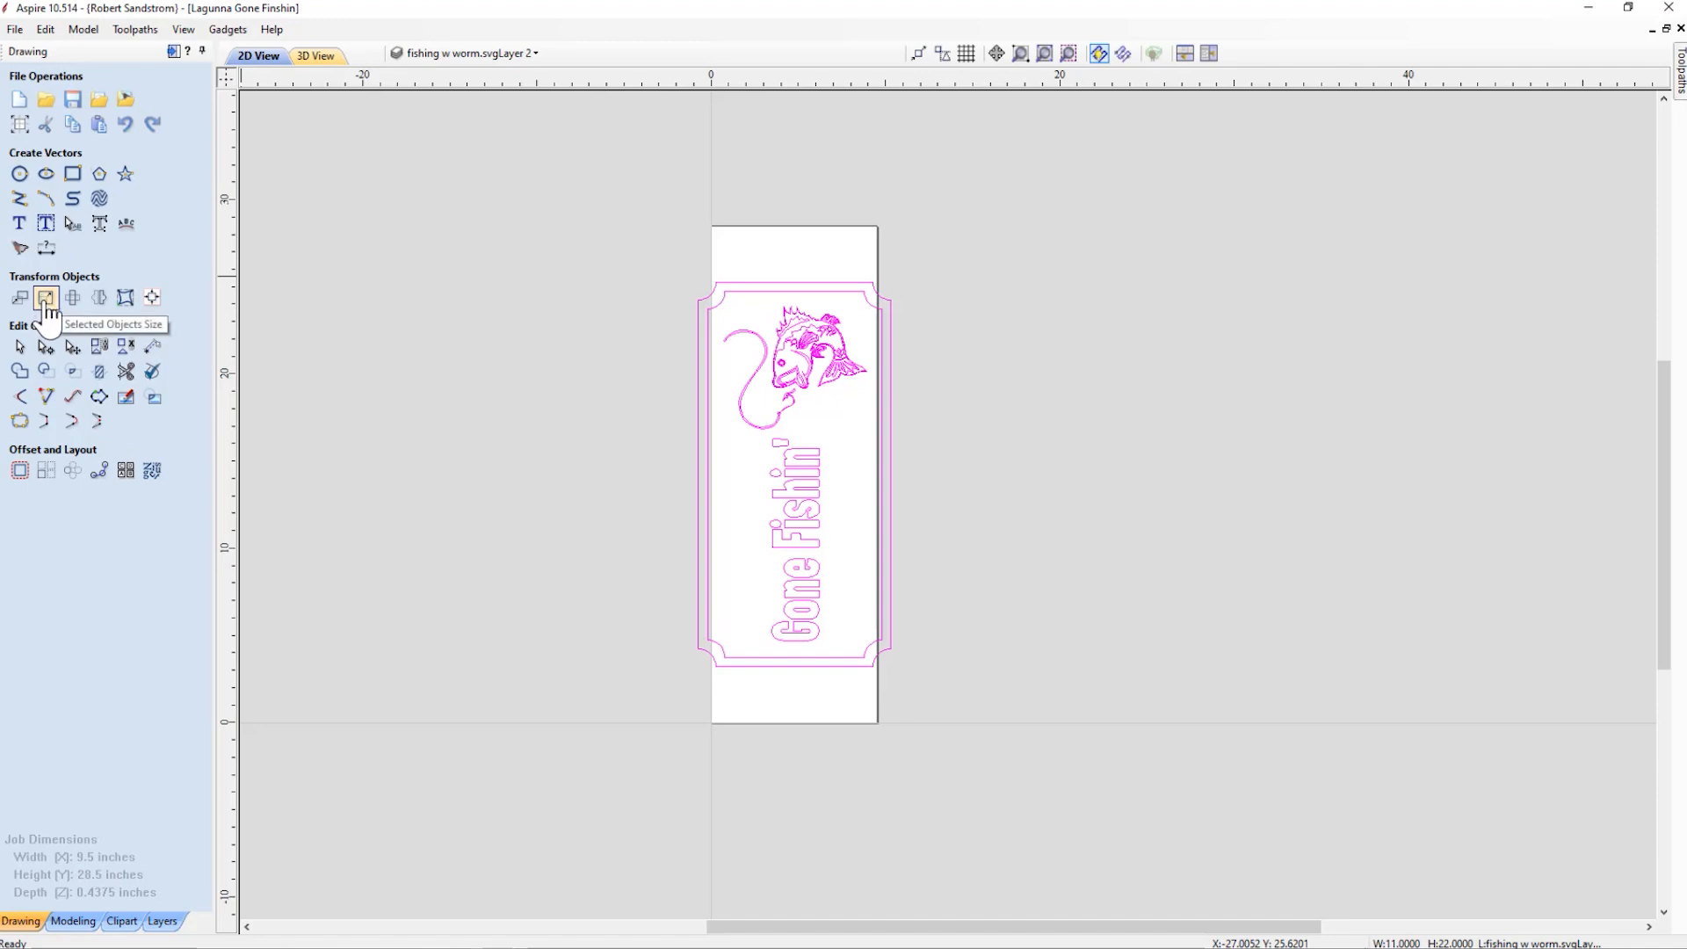
Resize the grouped sign to 8.5 inches wide with X and Y linked and the anchor at its center, then ungroup it.
{"action": "left_click", "coordinate": [46, 299]}
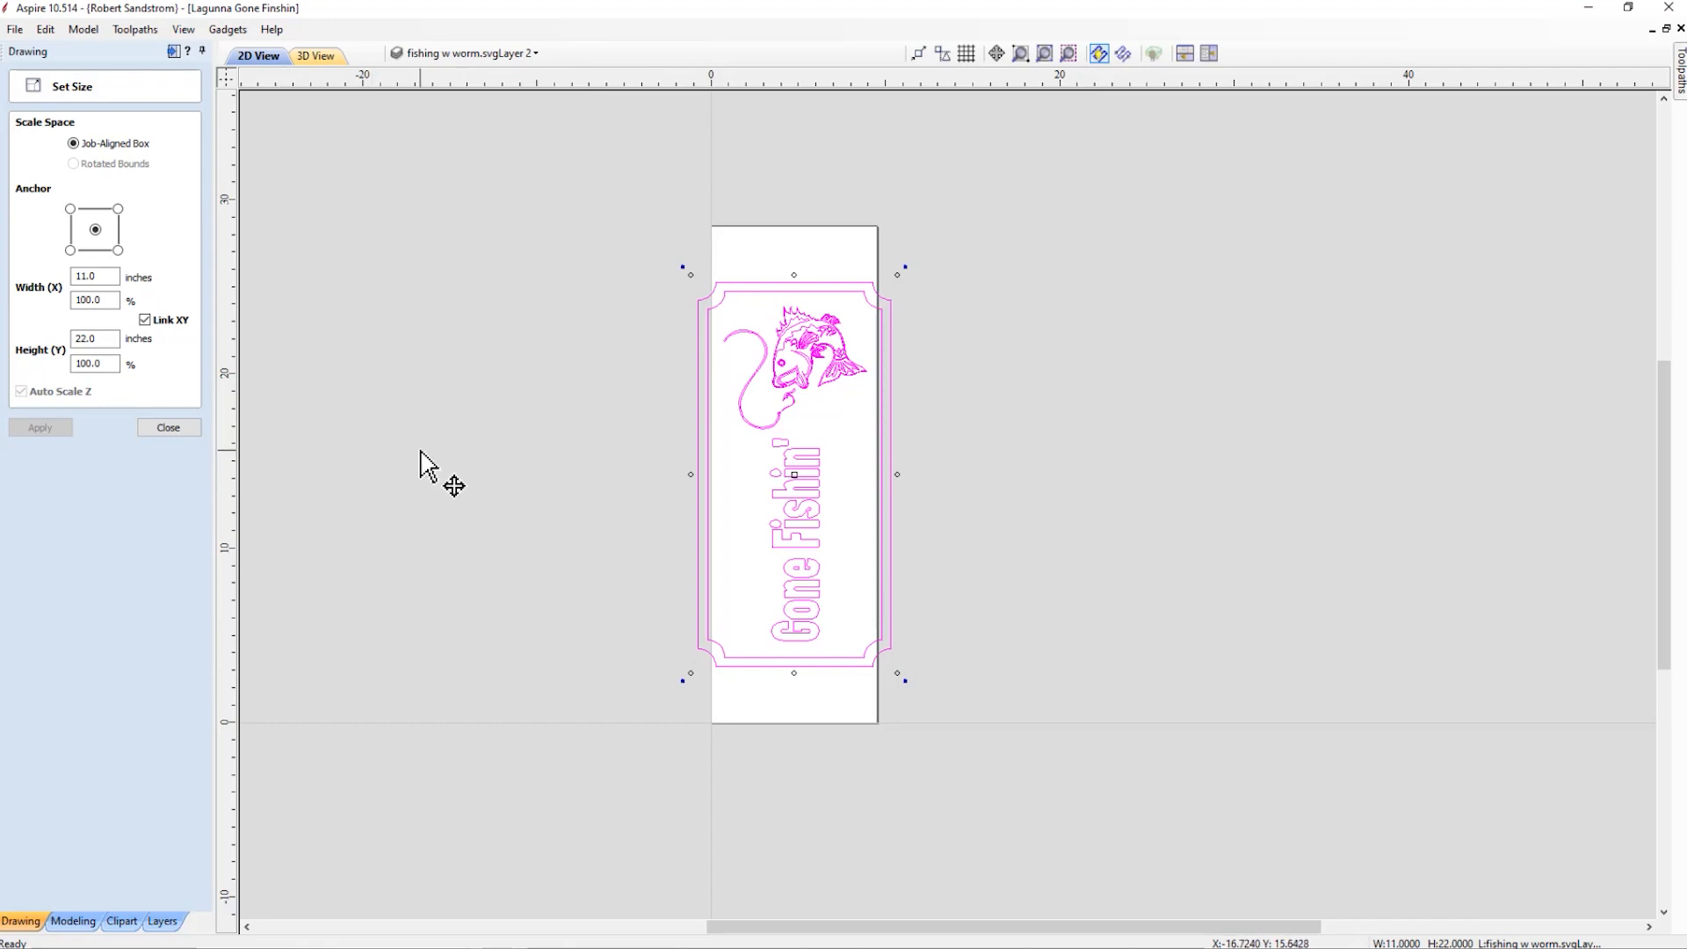
{"action": "left_click_drag", "start_coordinate": [102, 275], "coordinate": [54, 278]}
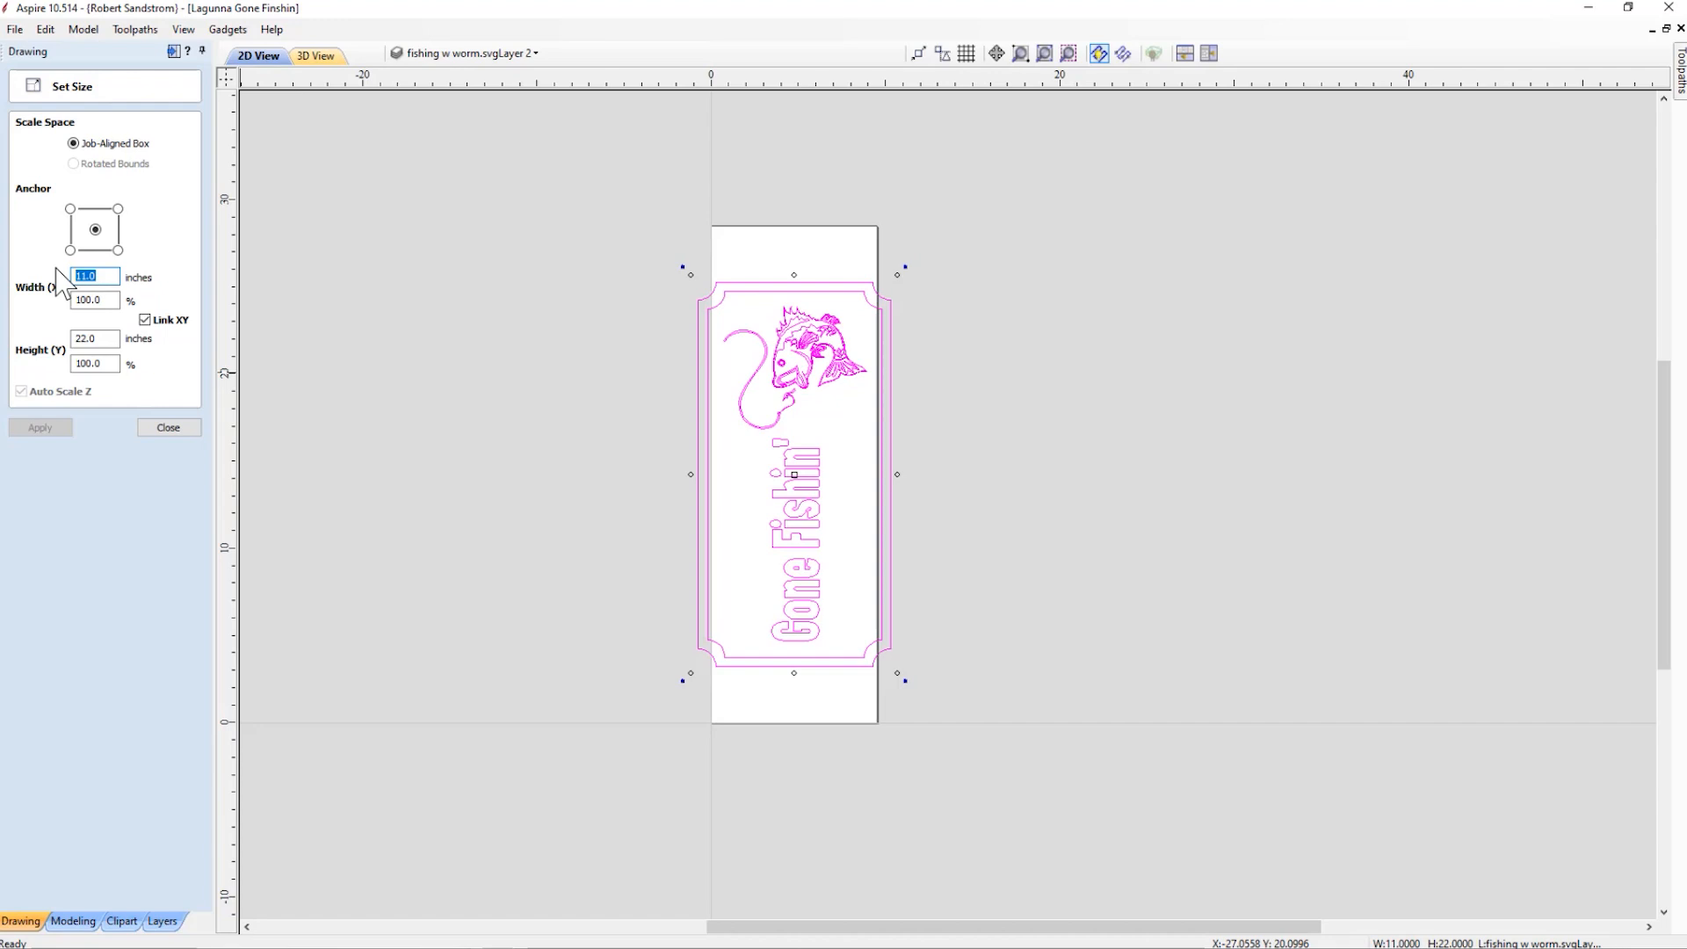
{"action": "type", "text": "8"}
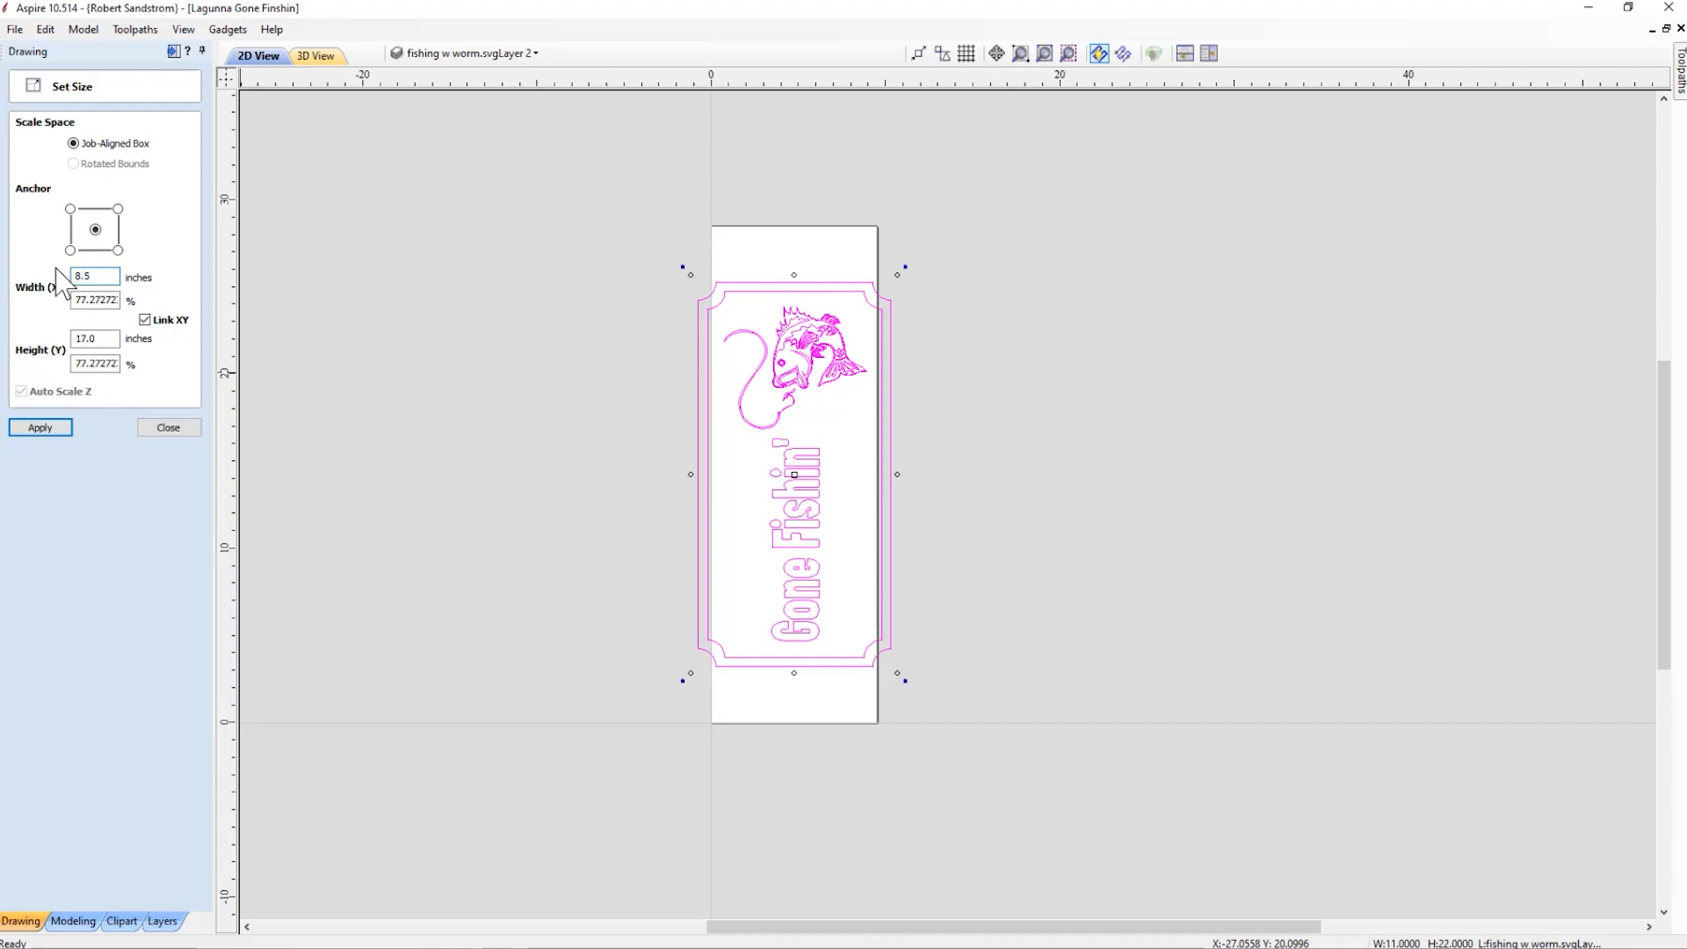
{"action": "type", "text": ".5"}
{"action": "left_click", "coordinate": [63, 429]}
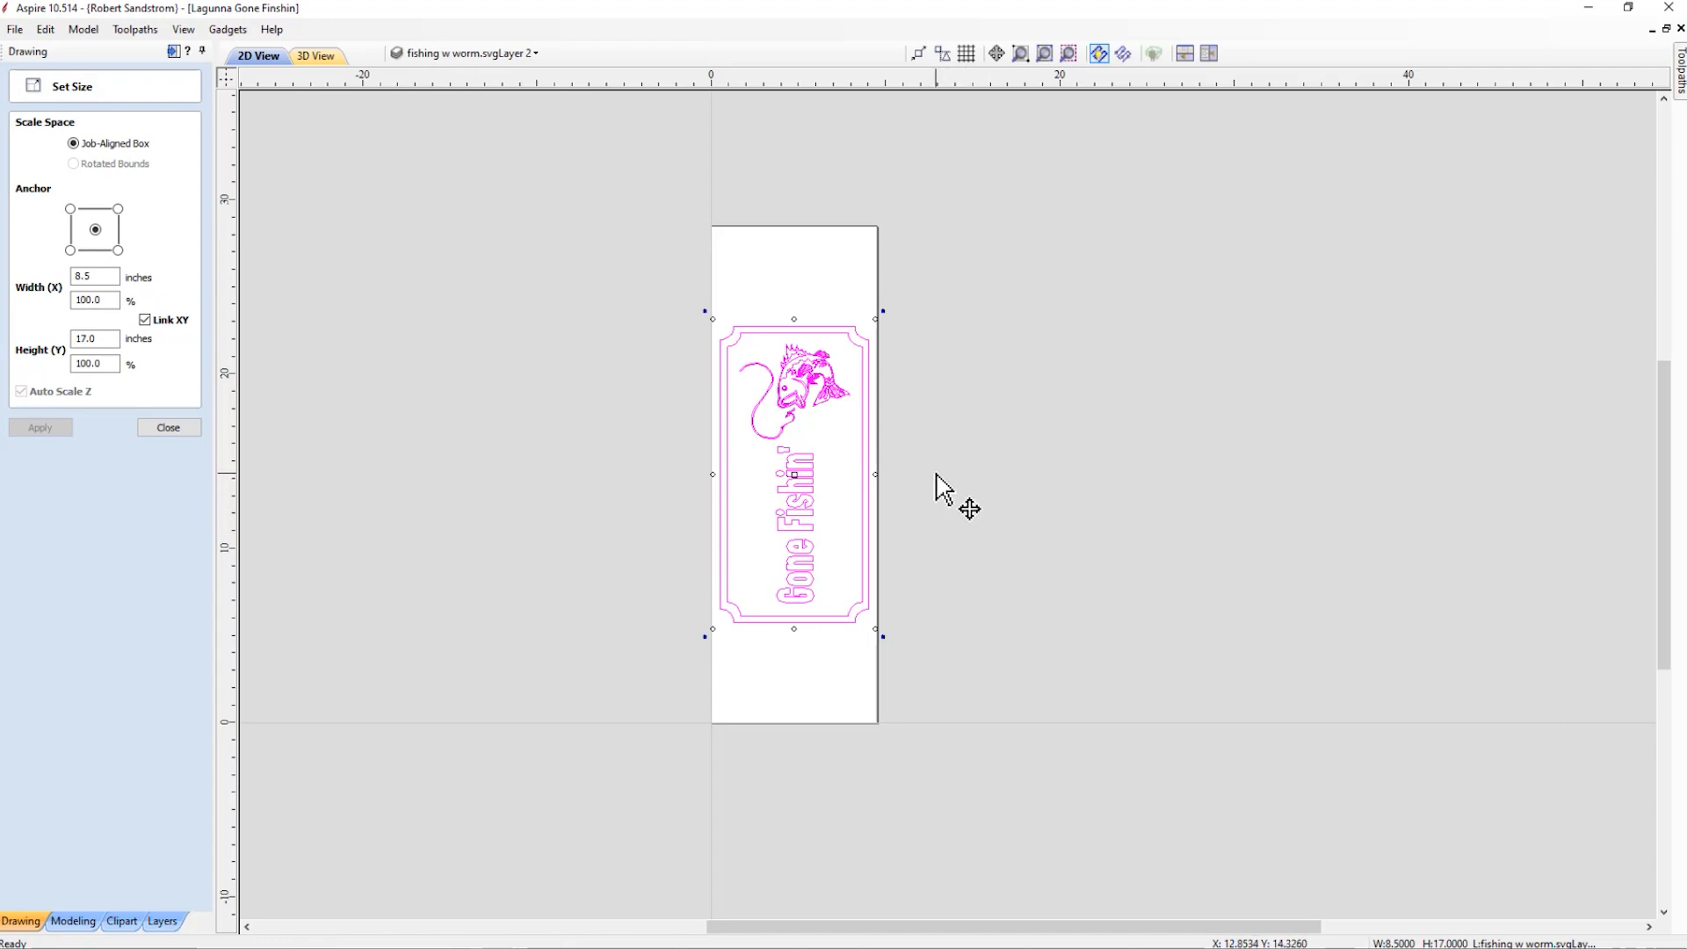
{"action": "left_click", "coordinate": [169, 428]}
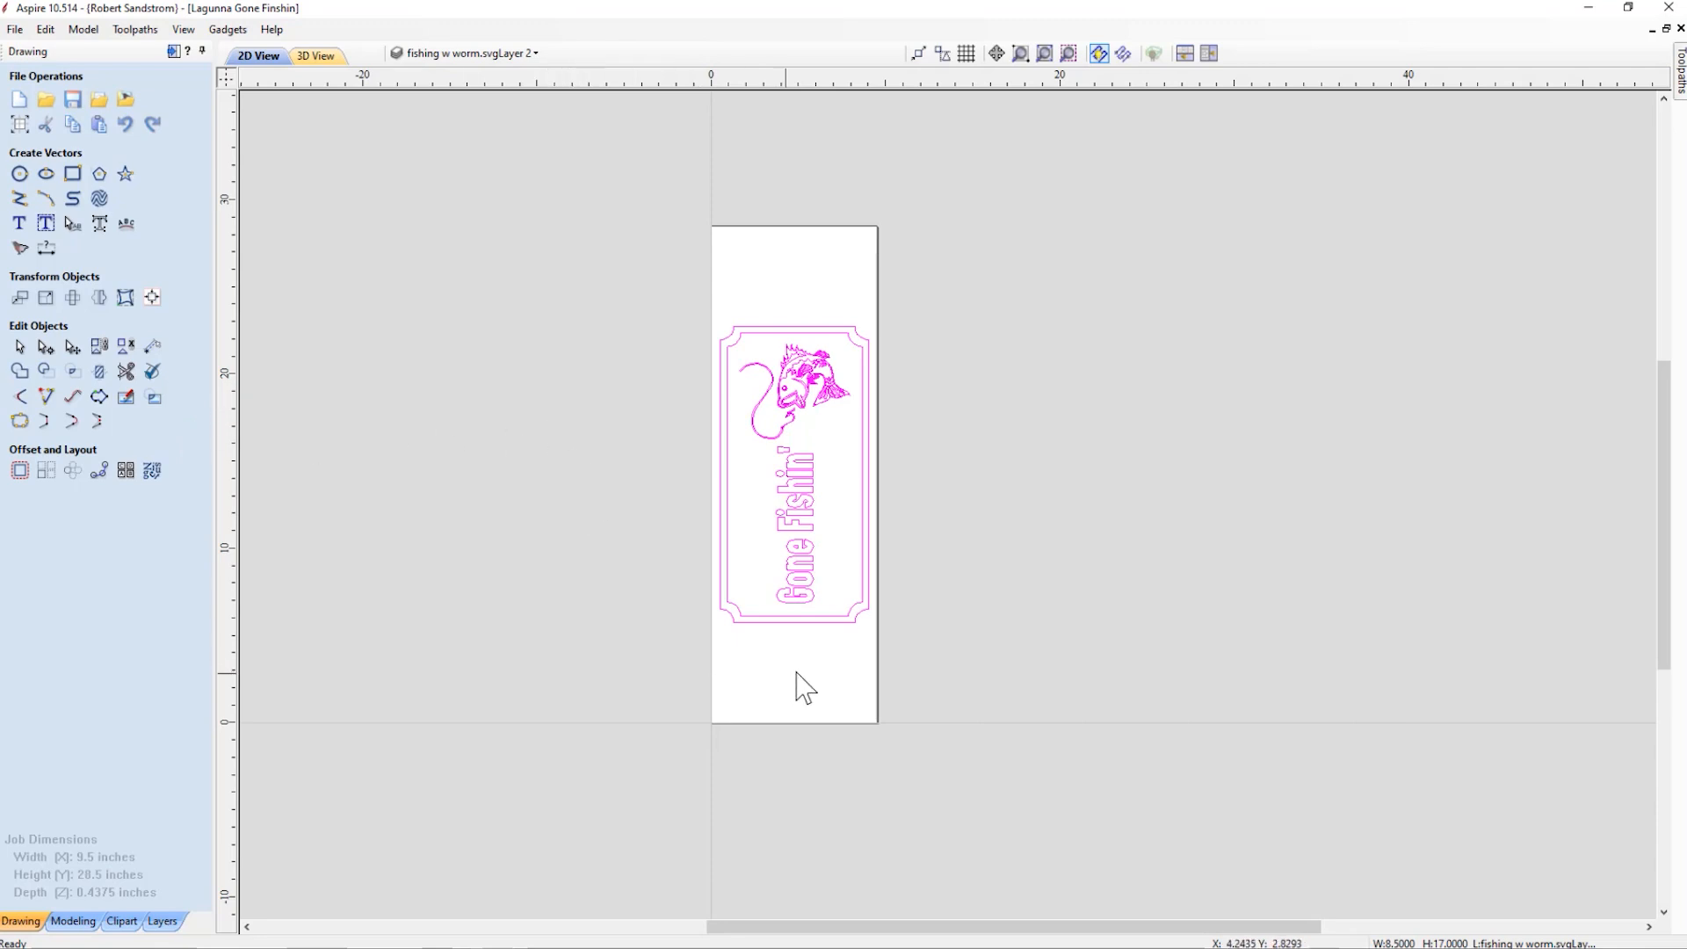
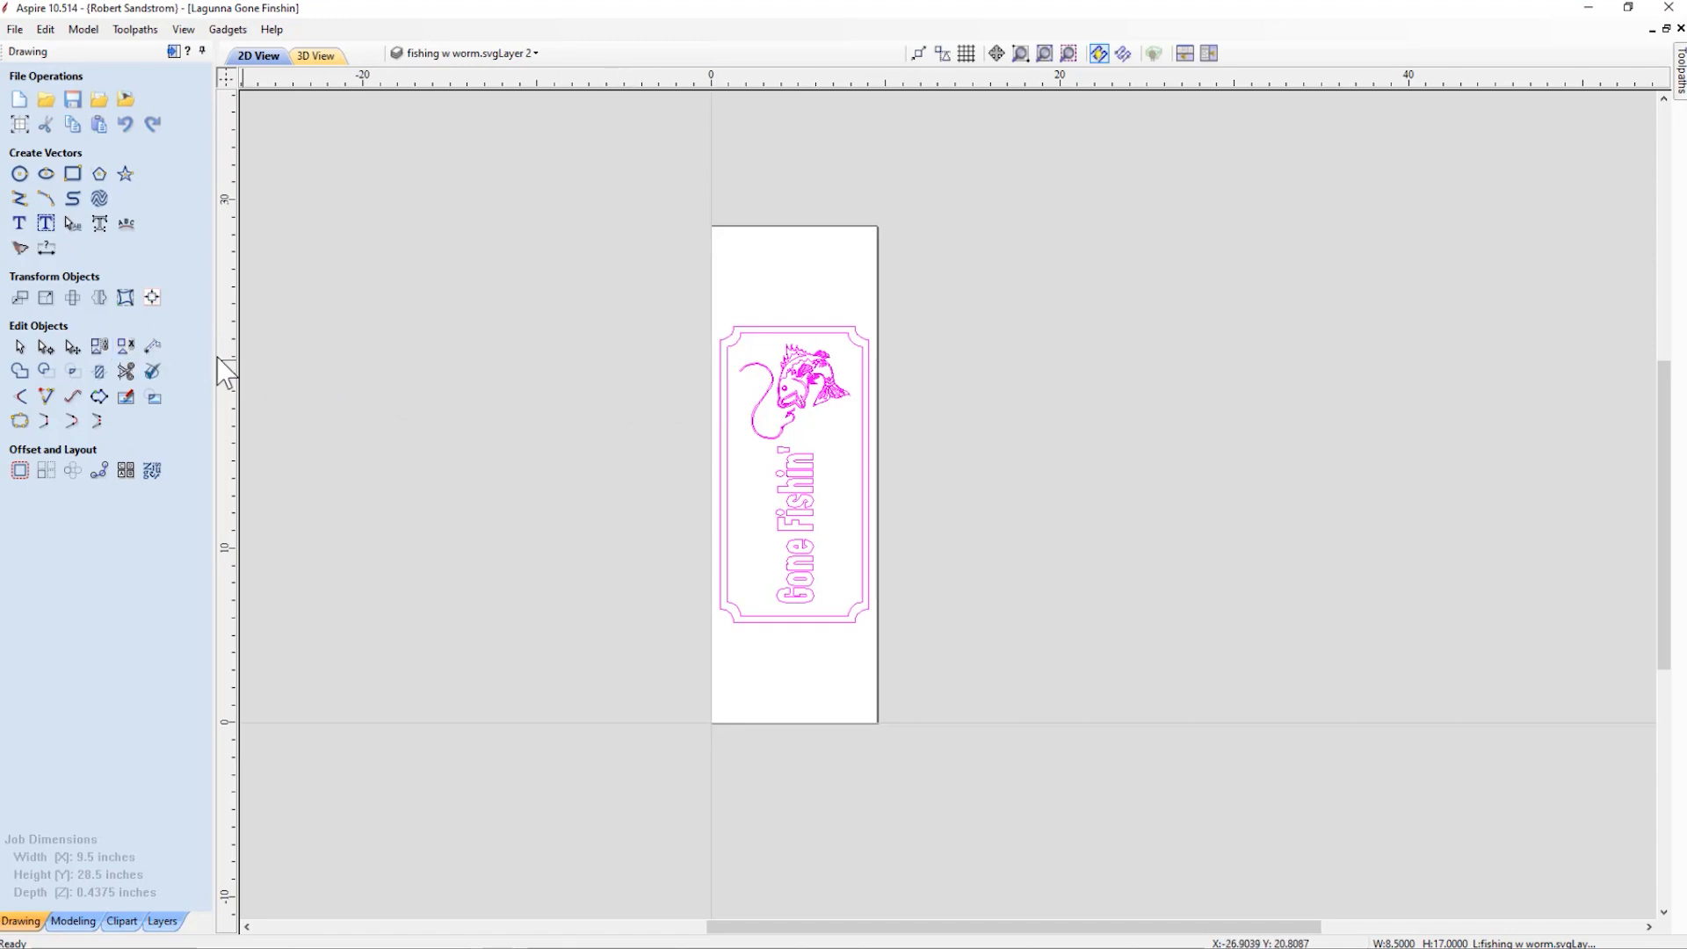
{"action": "left_click", "coordinate": [125, 345]}
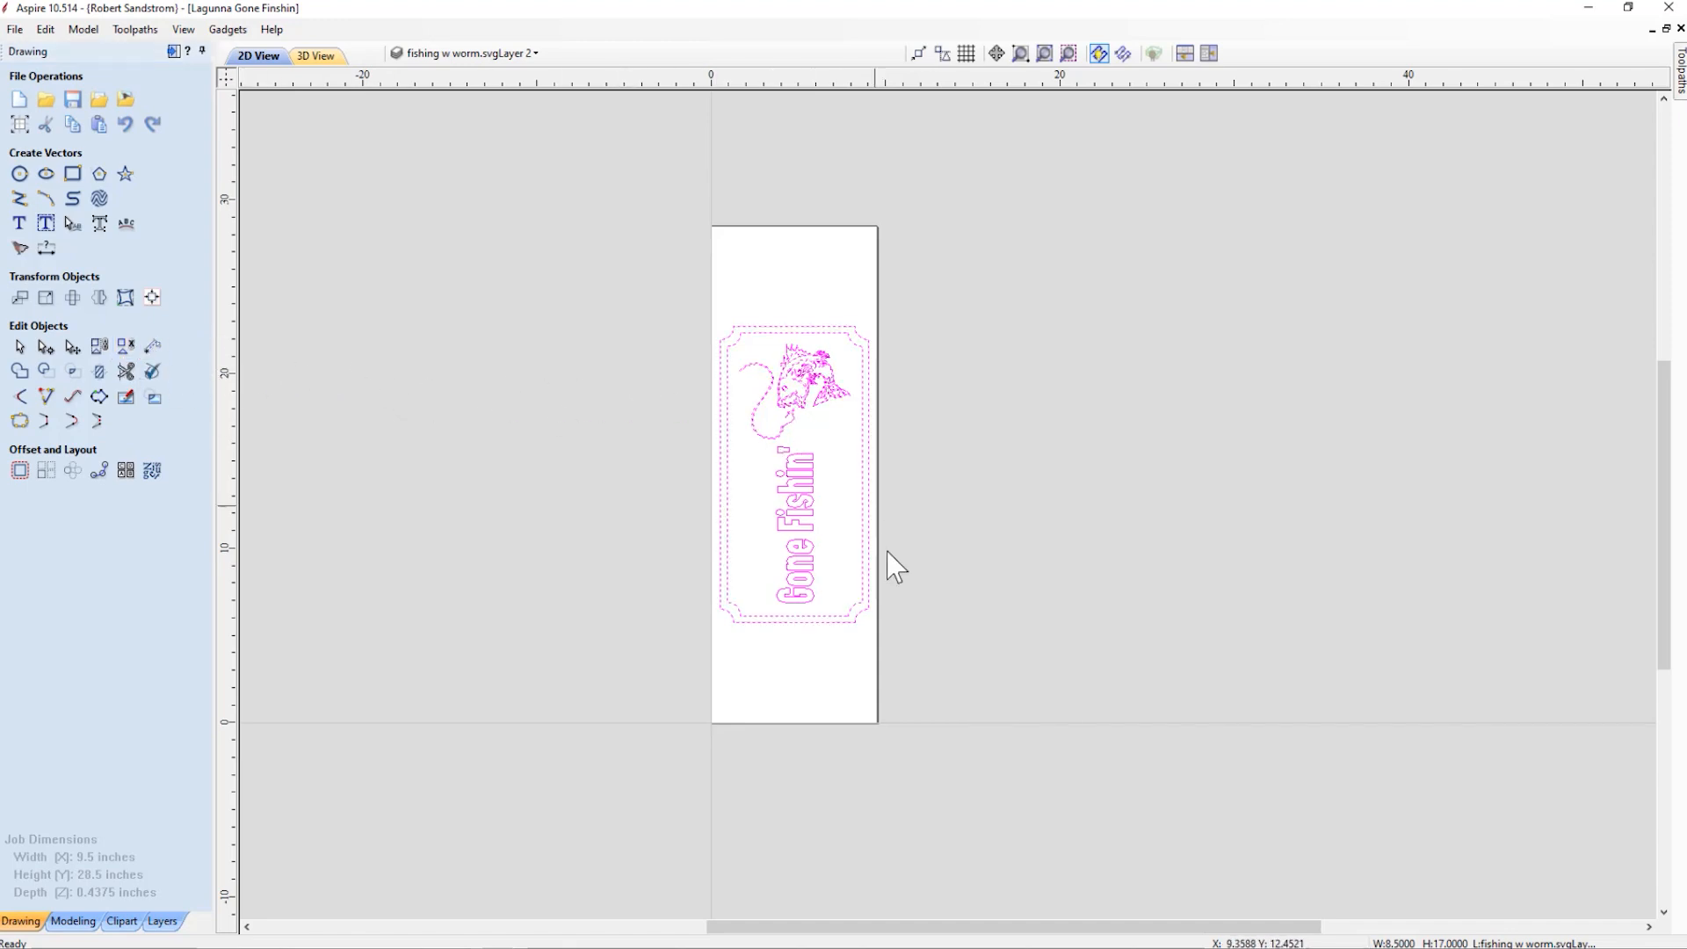
Clear the vector selection and recalculate all toolpaths for the resized sign, acknowledging the cut-through notice.
{"action": "left_click", "coordinate": [870, 675]}
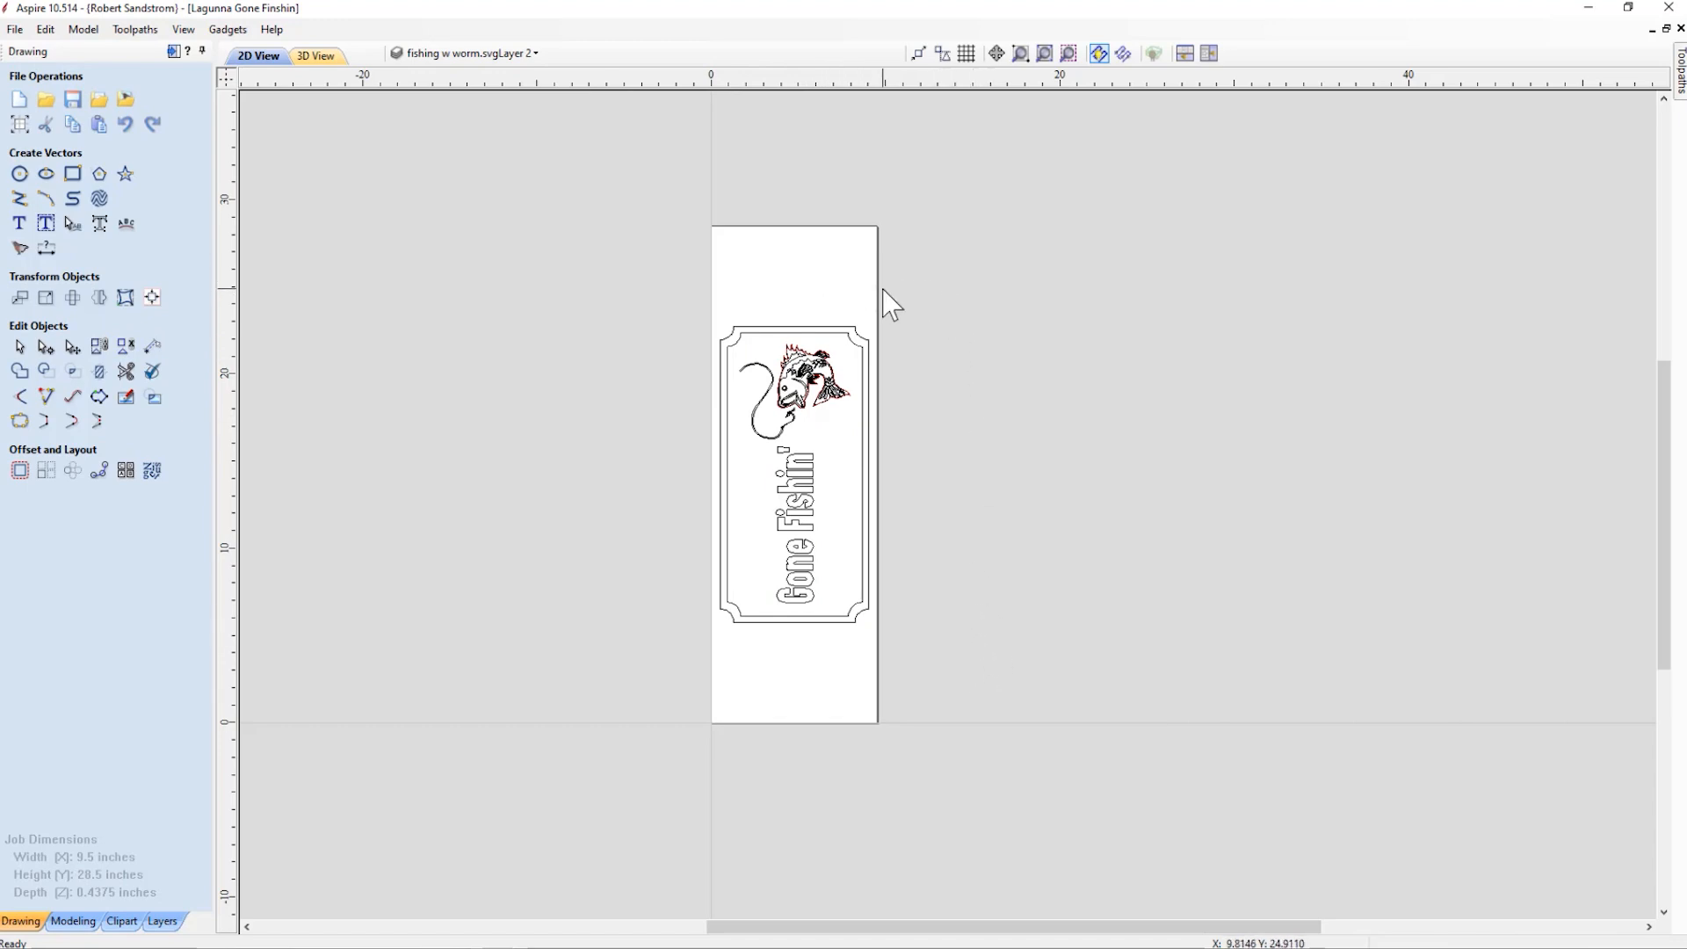
{"action": "left_click", "coordinate": [173, 52]}
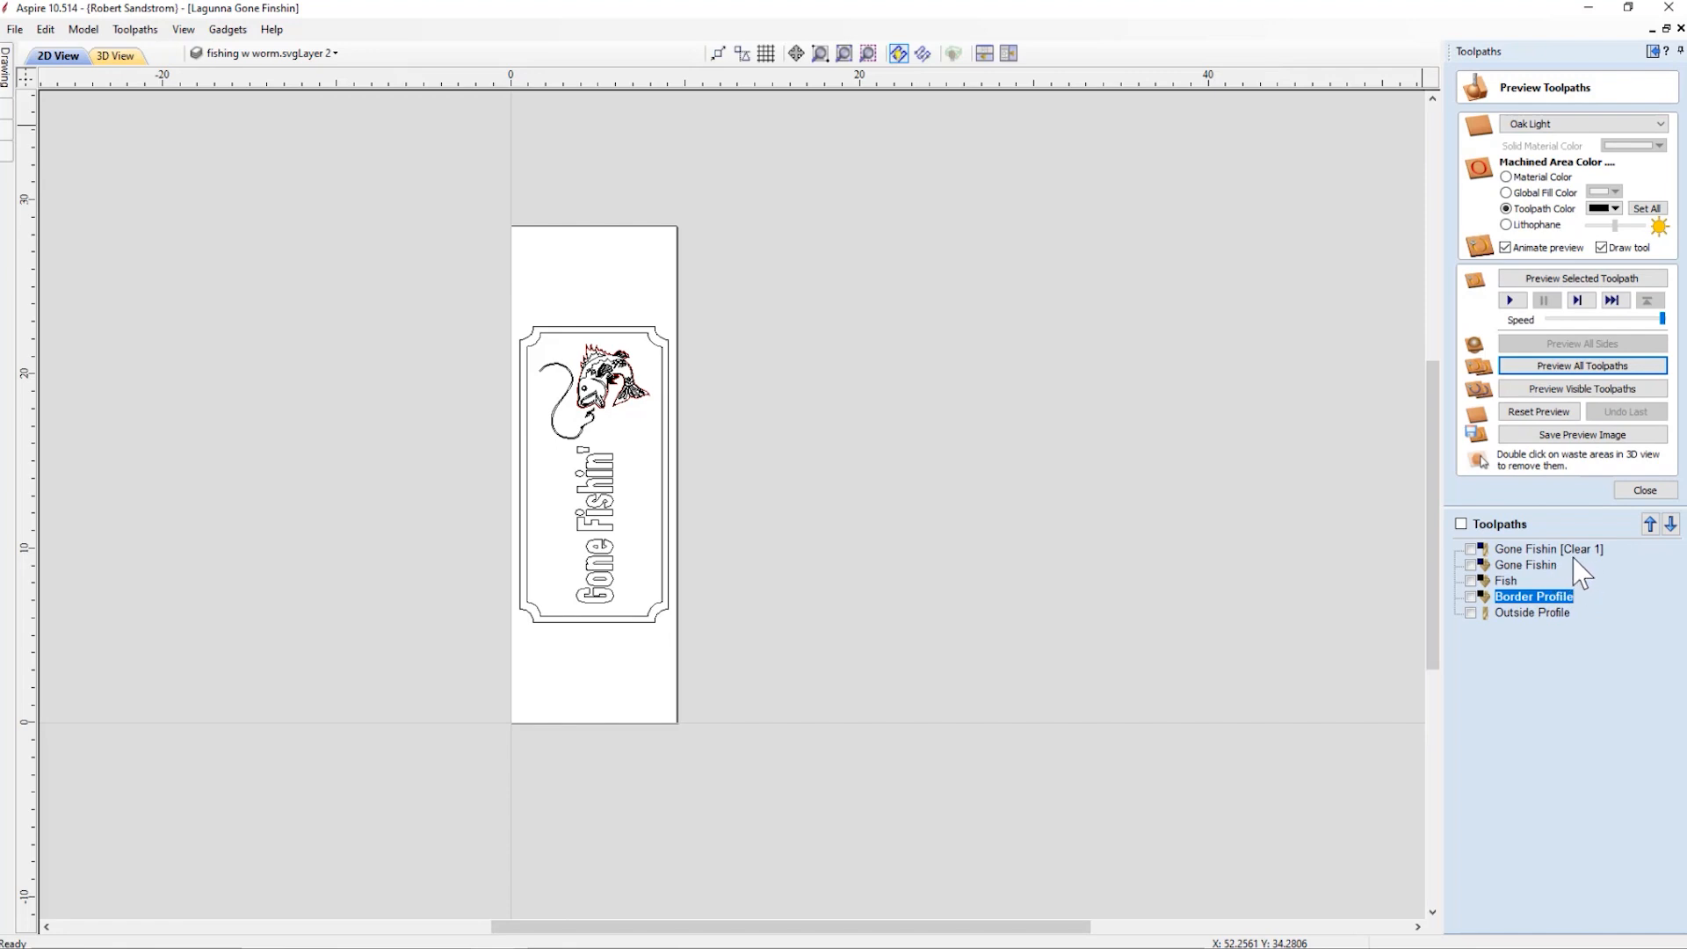
{"action": "right_click", "coordinate": [1530, 551]}
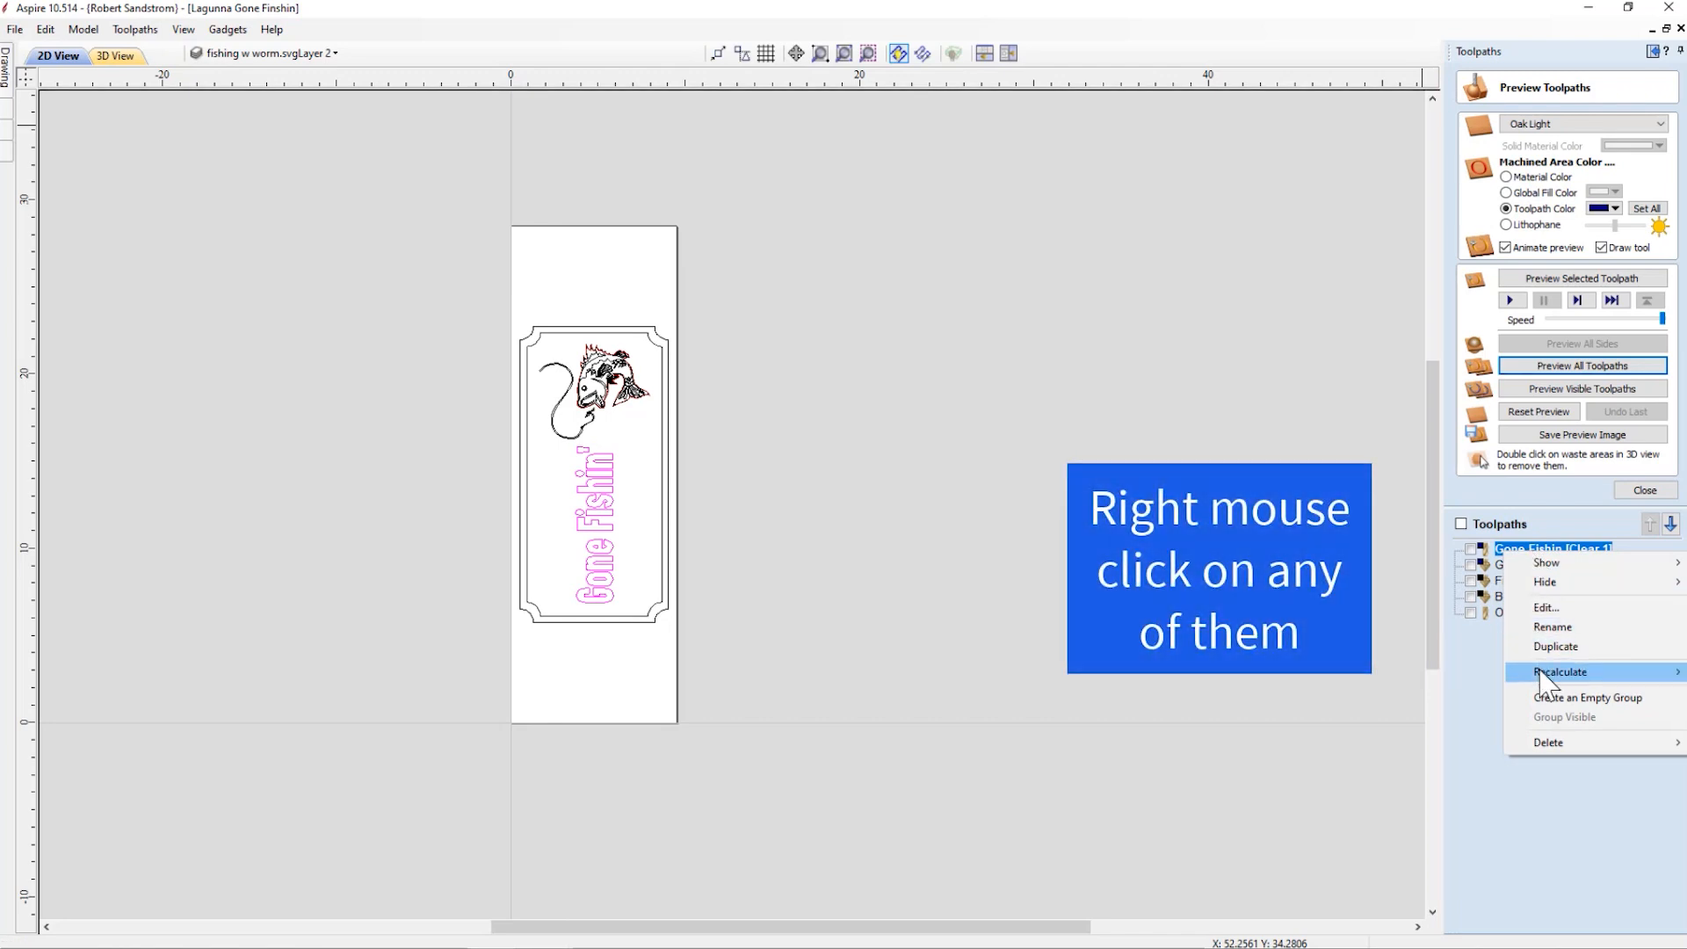
{"action": "mouse_move", "coordinate": [1540, 675]}
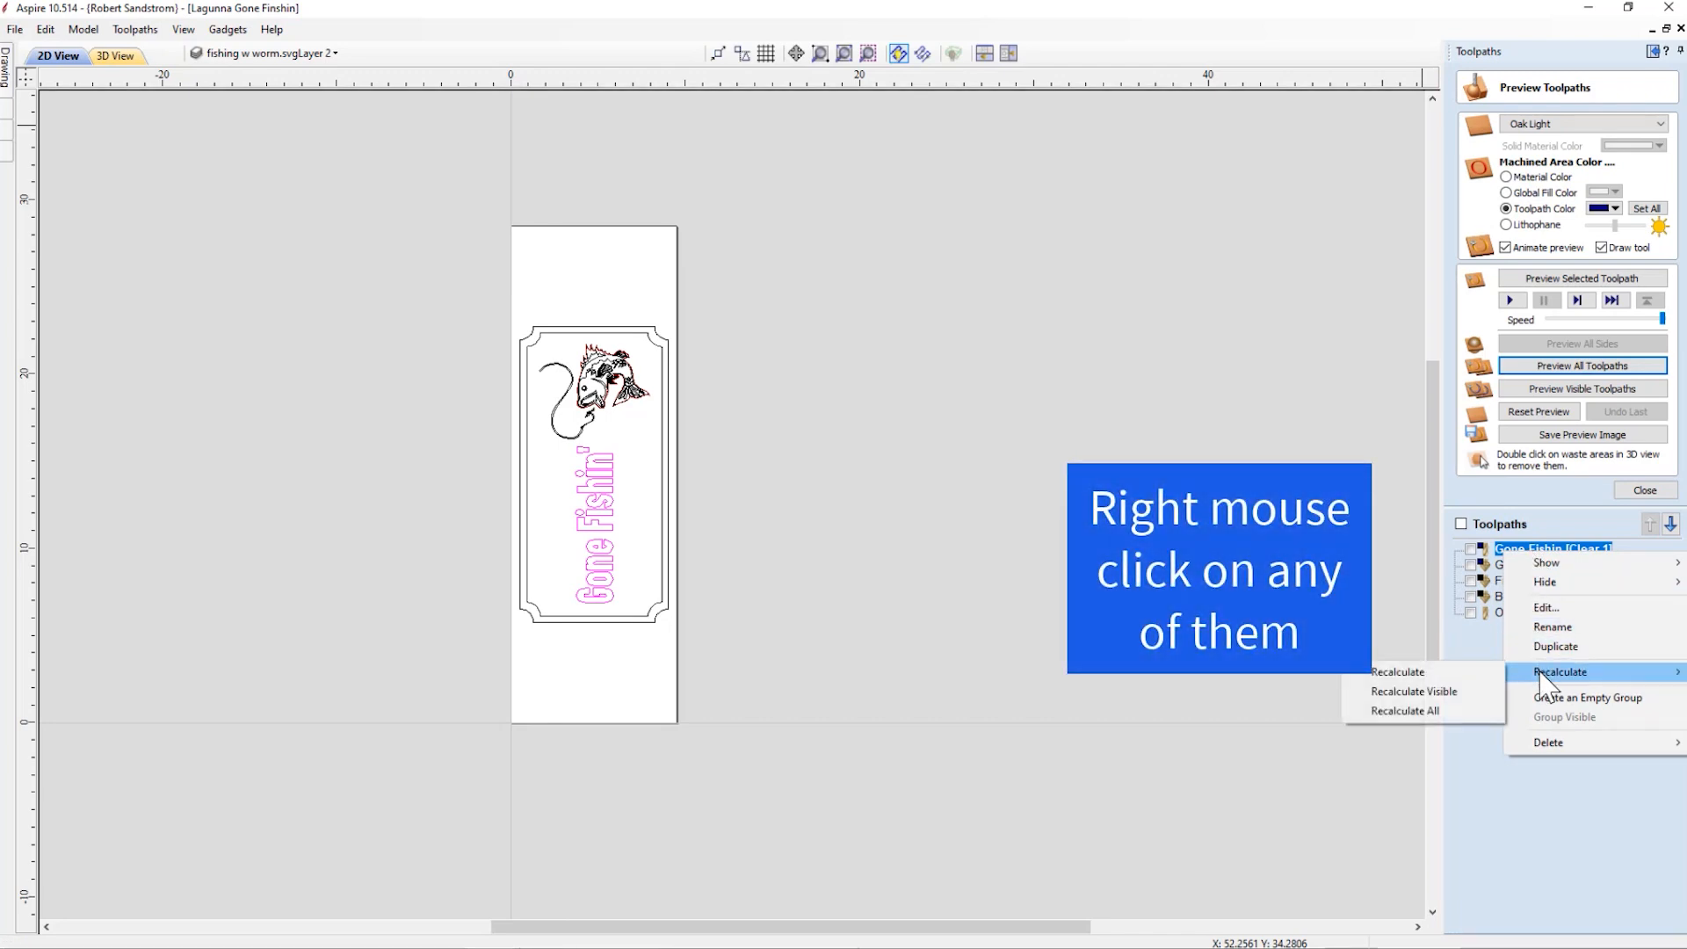
{"action": "left_click", "coordinate": [1436, 714]}
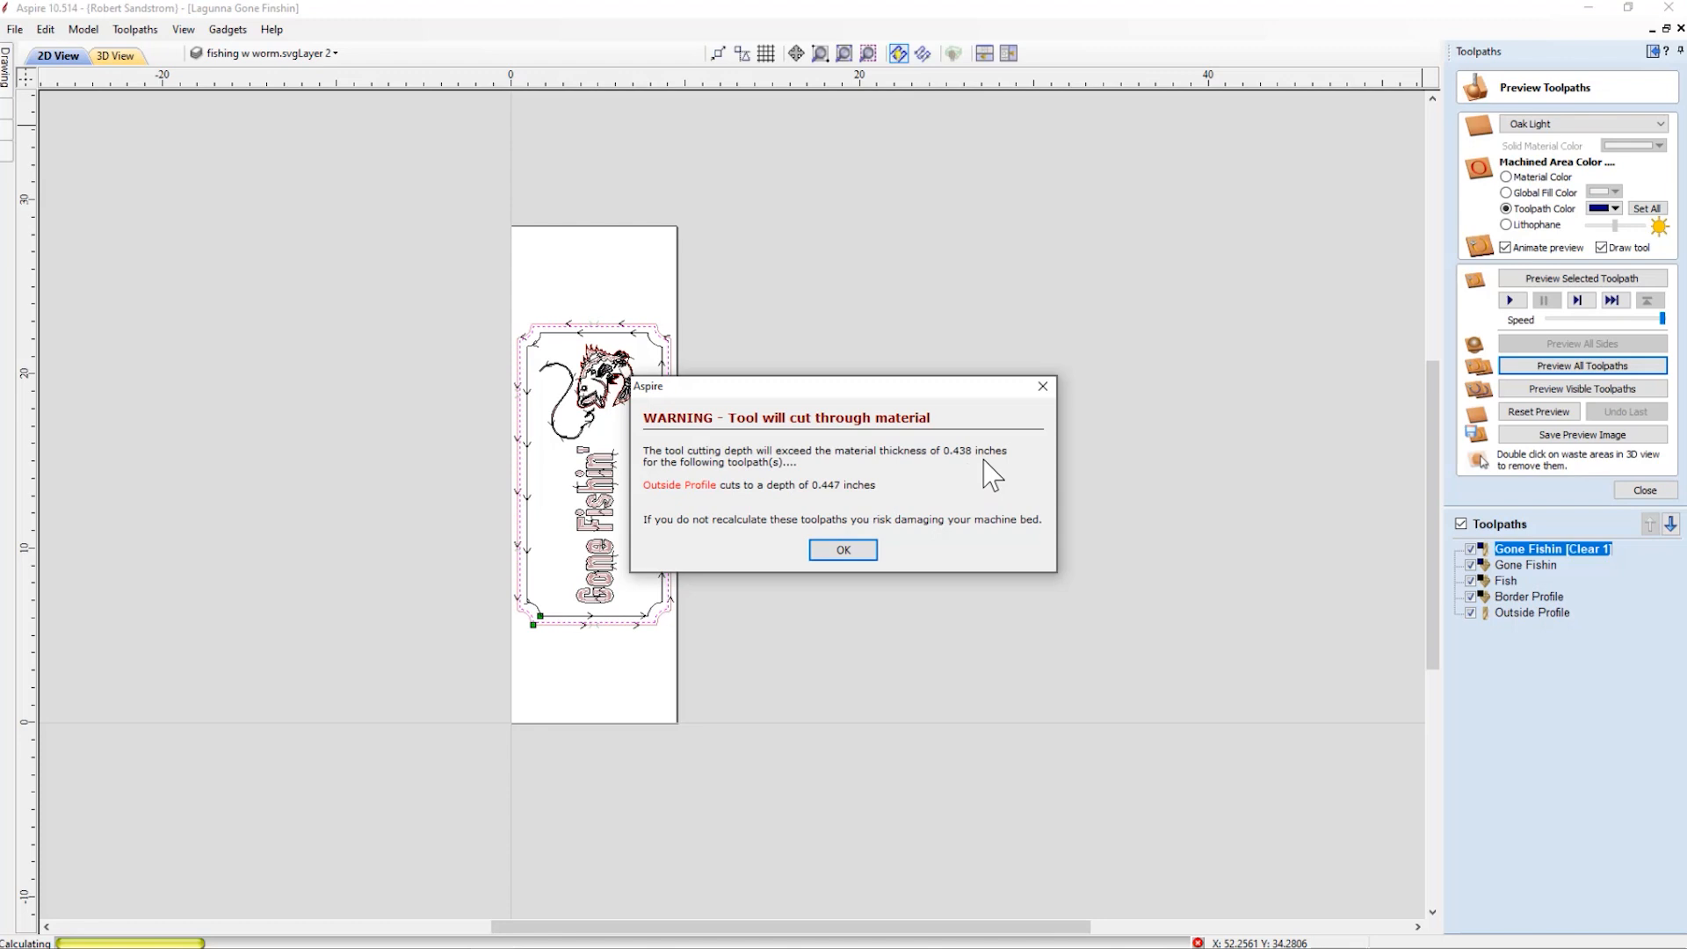
{"action": "left_click", "coordinate": [844, 549]}
{"action": "left_click", "coordinate": [857, 499]}
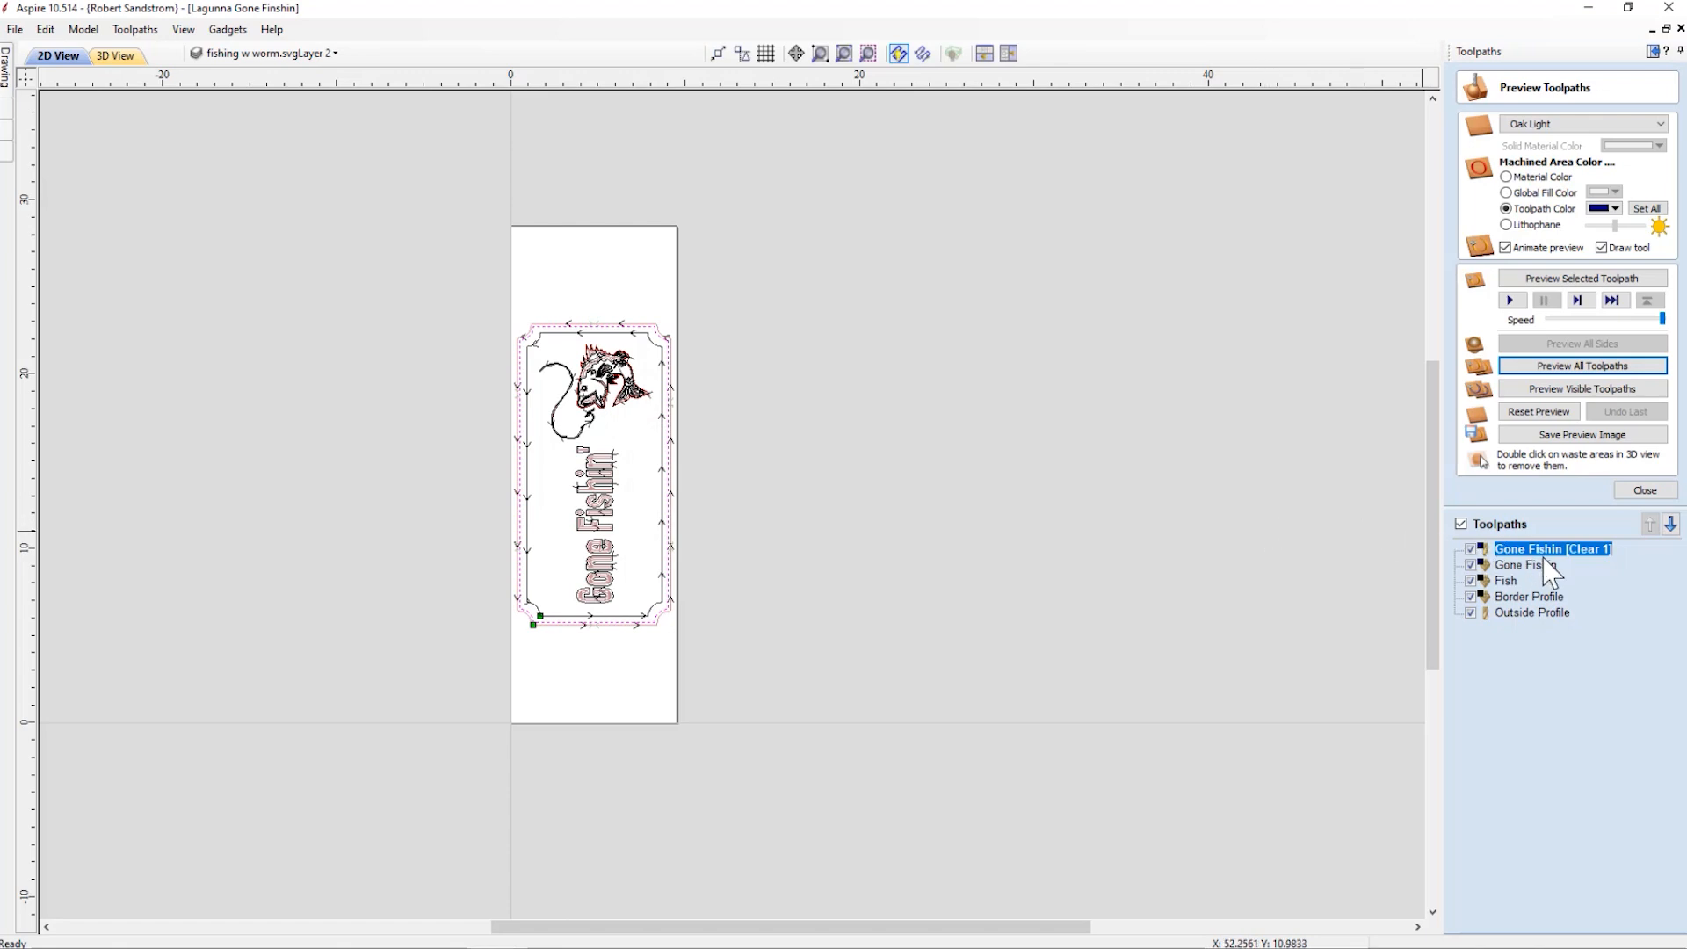
Hide all toolpaths, then review the Outside Profile toolpath's cut depth, tool and tab settings and close it without recalculating.
{"action": "left_click", "coordinate": [1529, 613]}
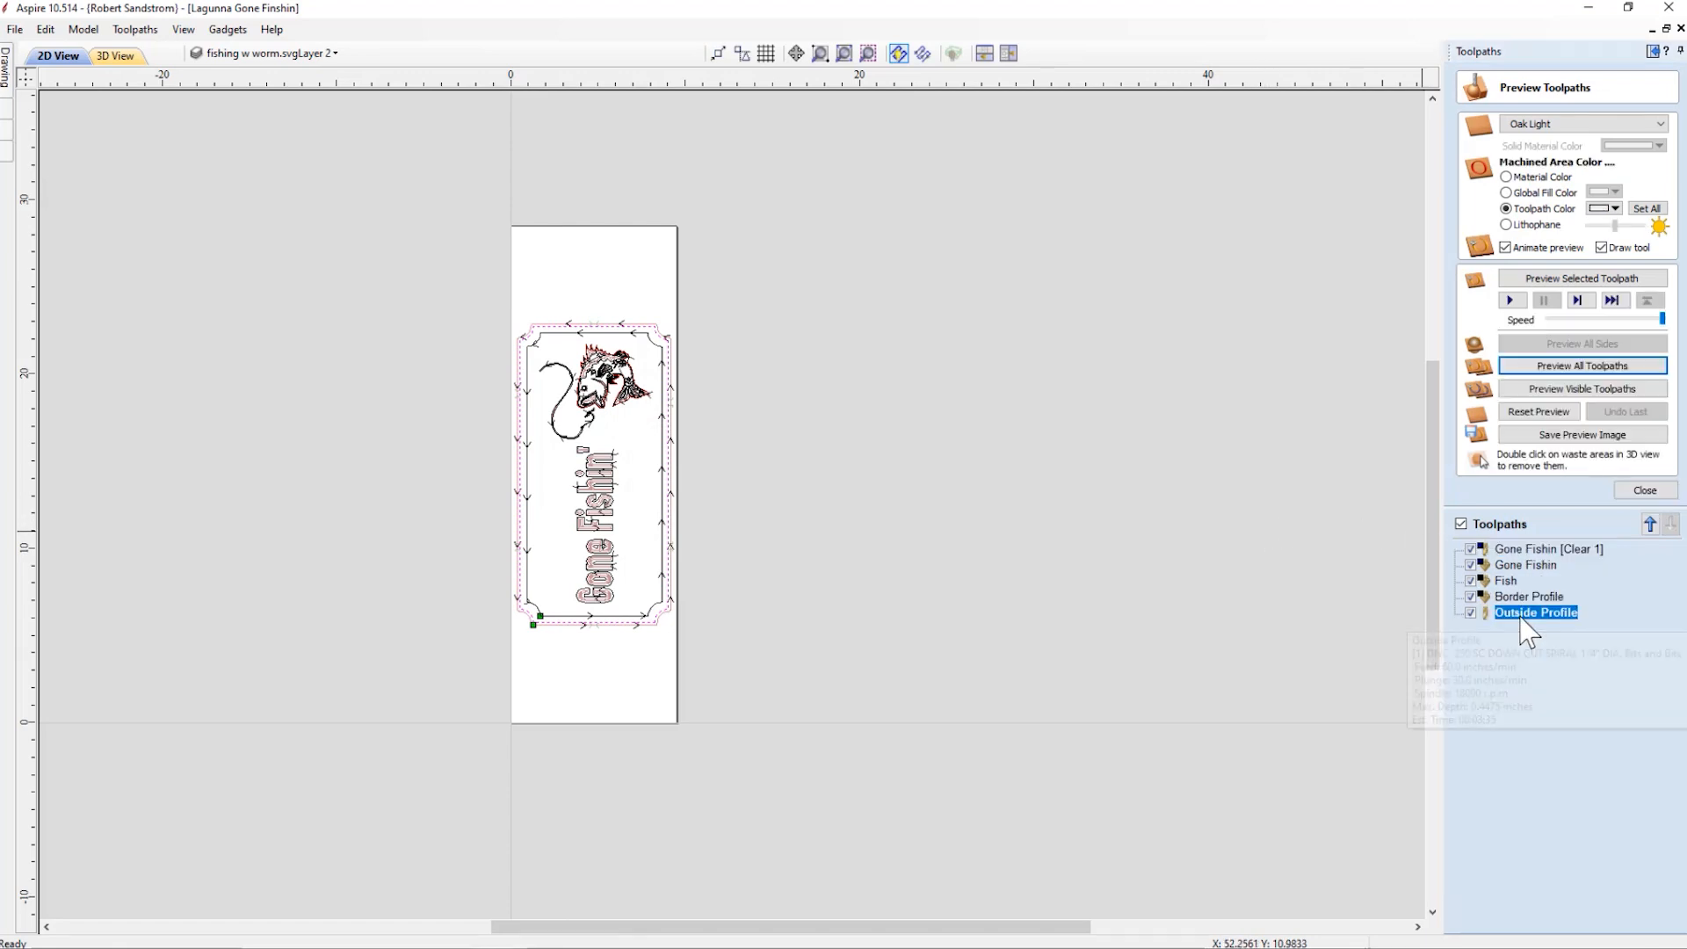
{"action": "left_click", "coordinate": [1462, 524]}
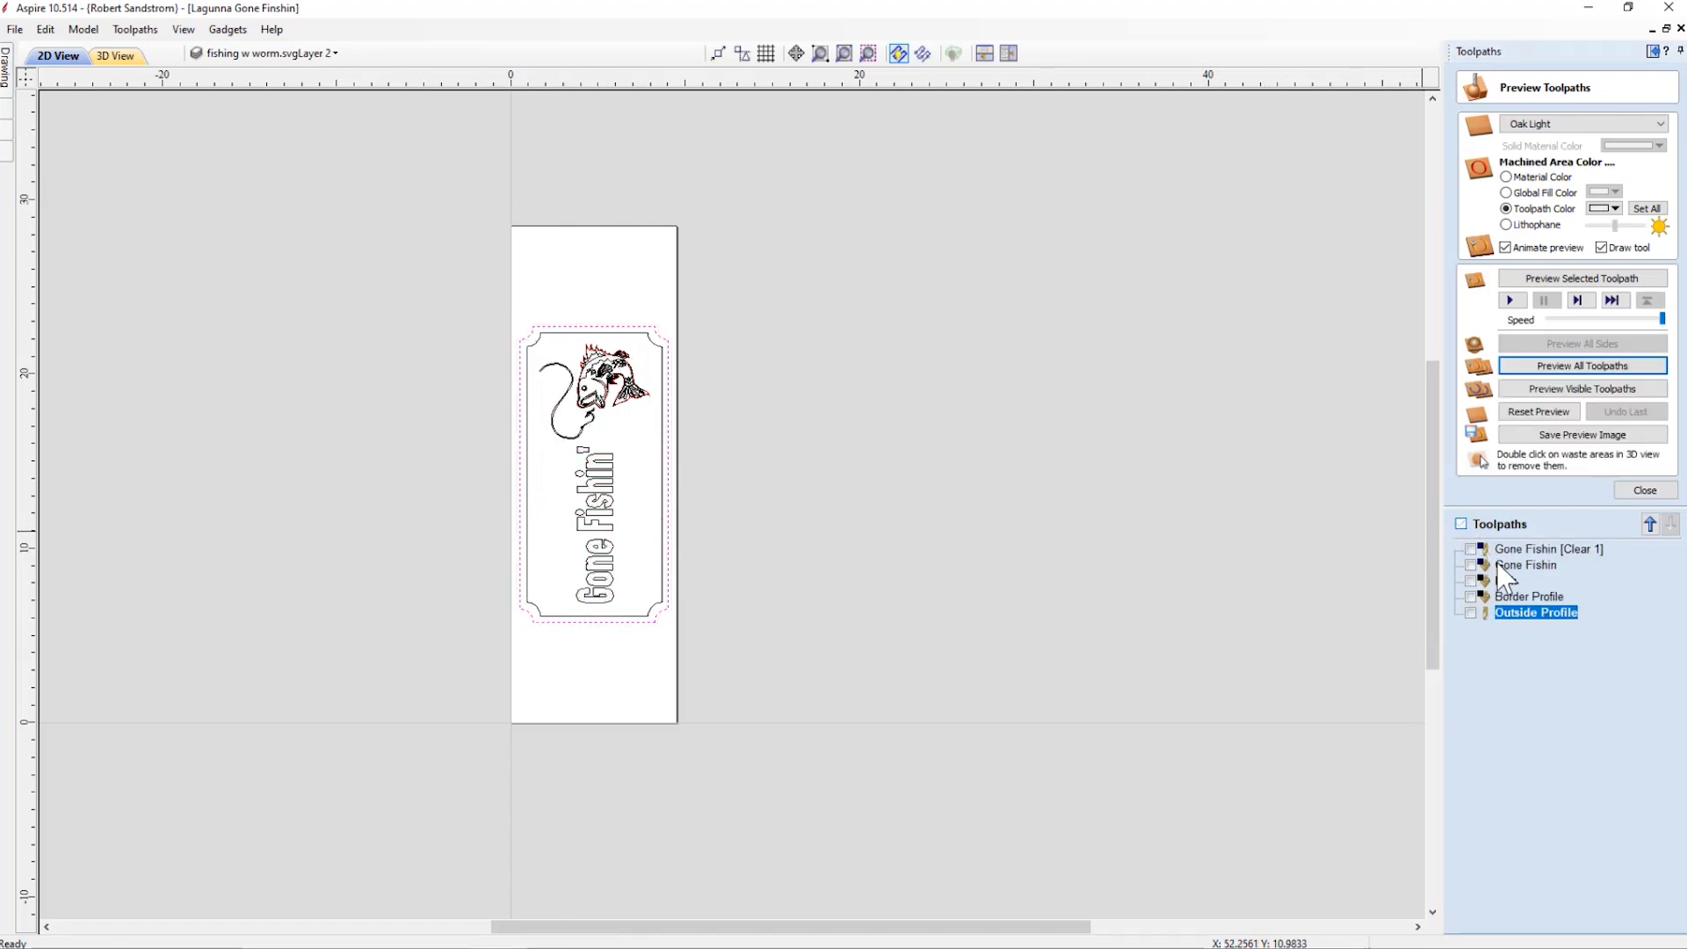
{"action": "right_click", "coordinate": [1533, 612]}
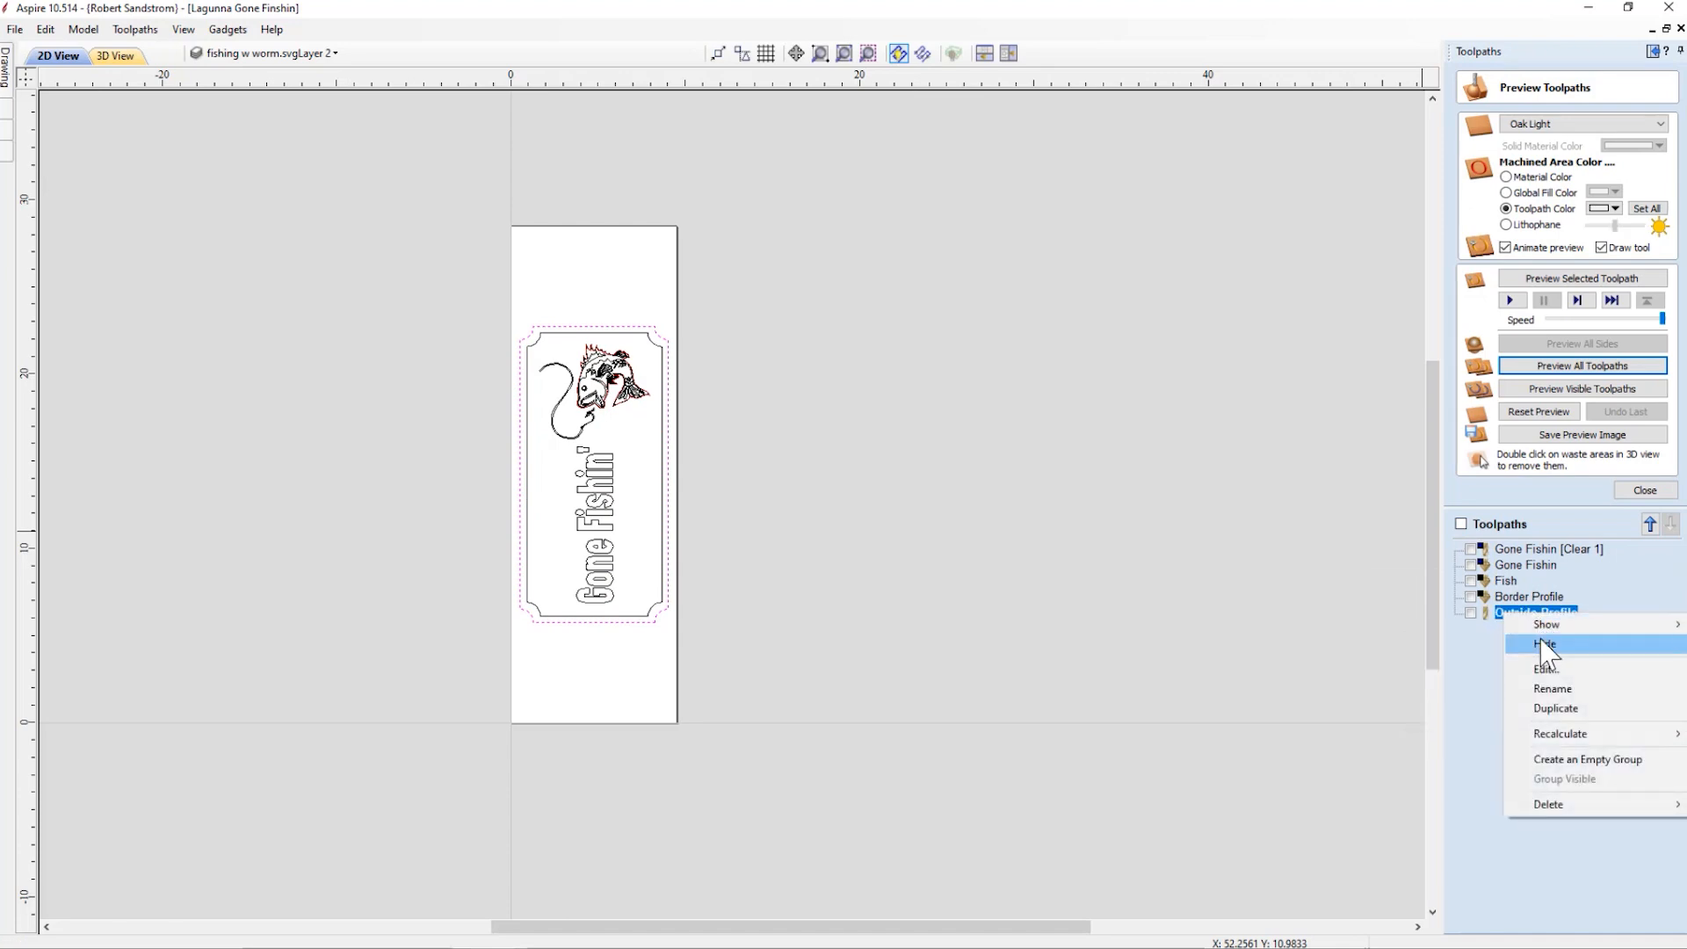
{"action": "left_click", "coordinate": [1546, 671]}
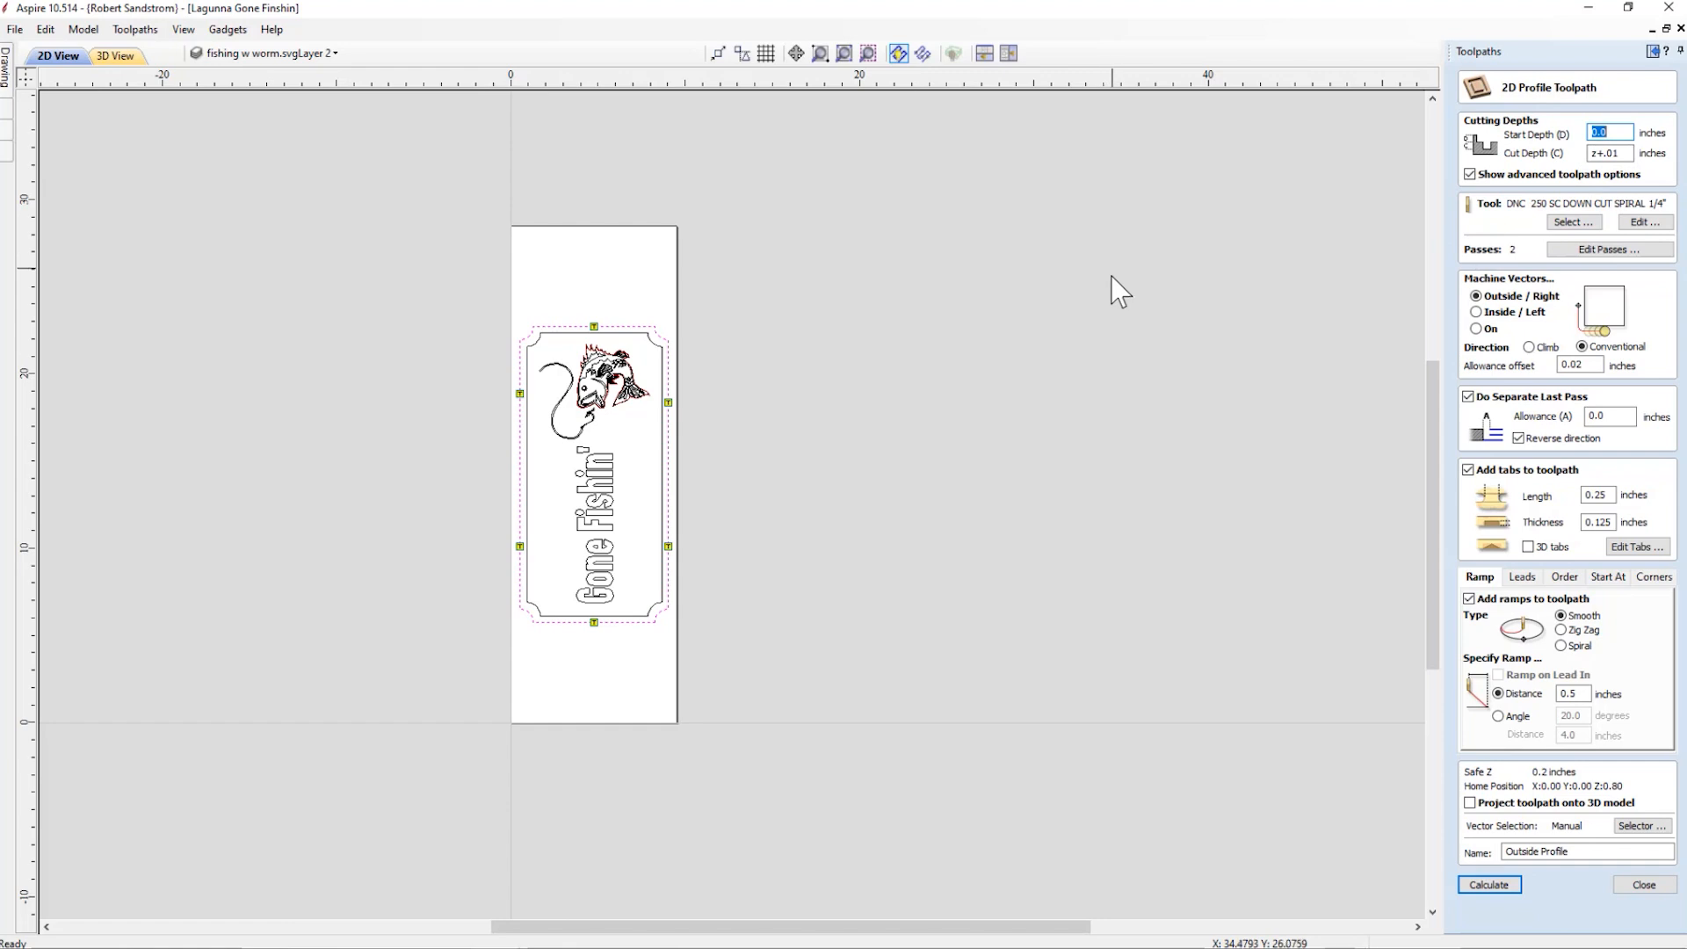
{"action": "left_click", "coordinate": [1642, 888]}
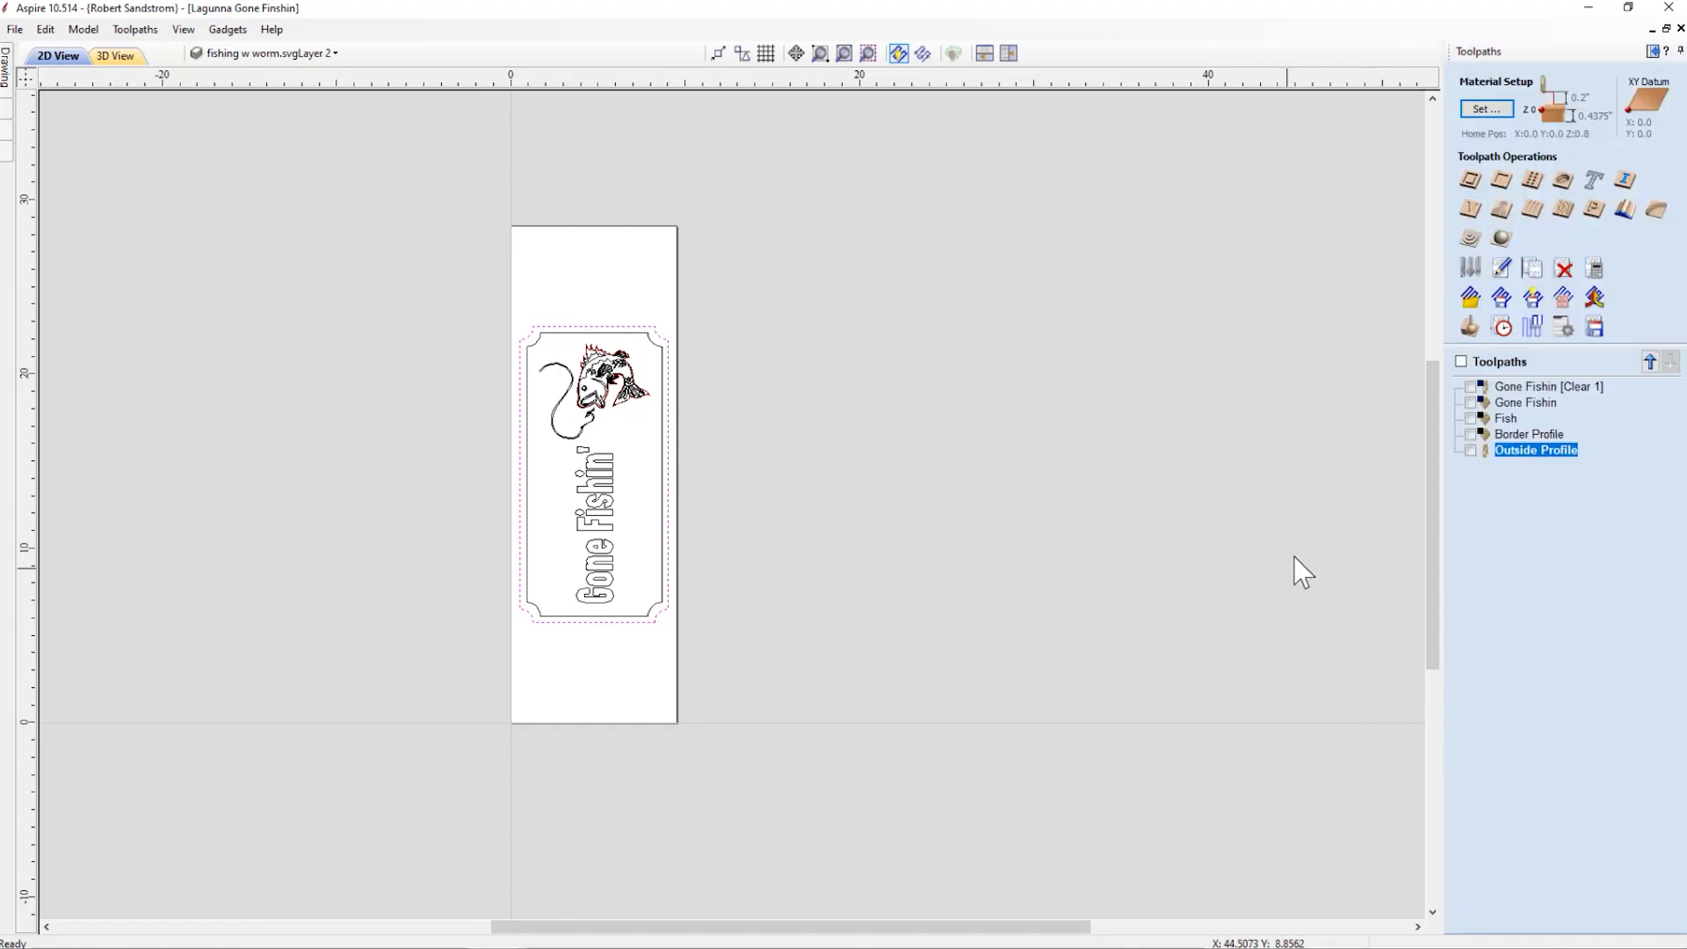
Preview all toolpaths in 3D and examine the carved lettering, fish, border and tabbed cutout up close from several angles.
{"action": "left_click", "coordinate": [1470, 327]}
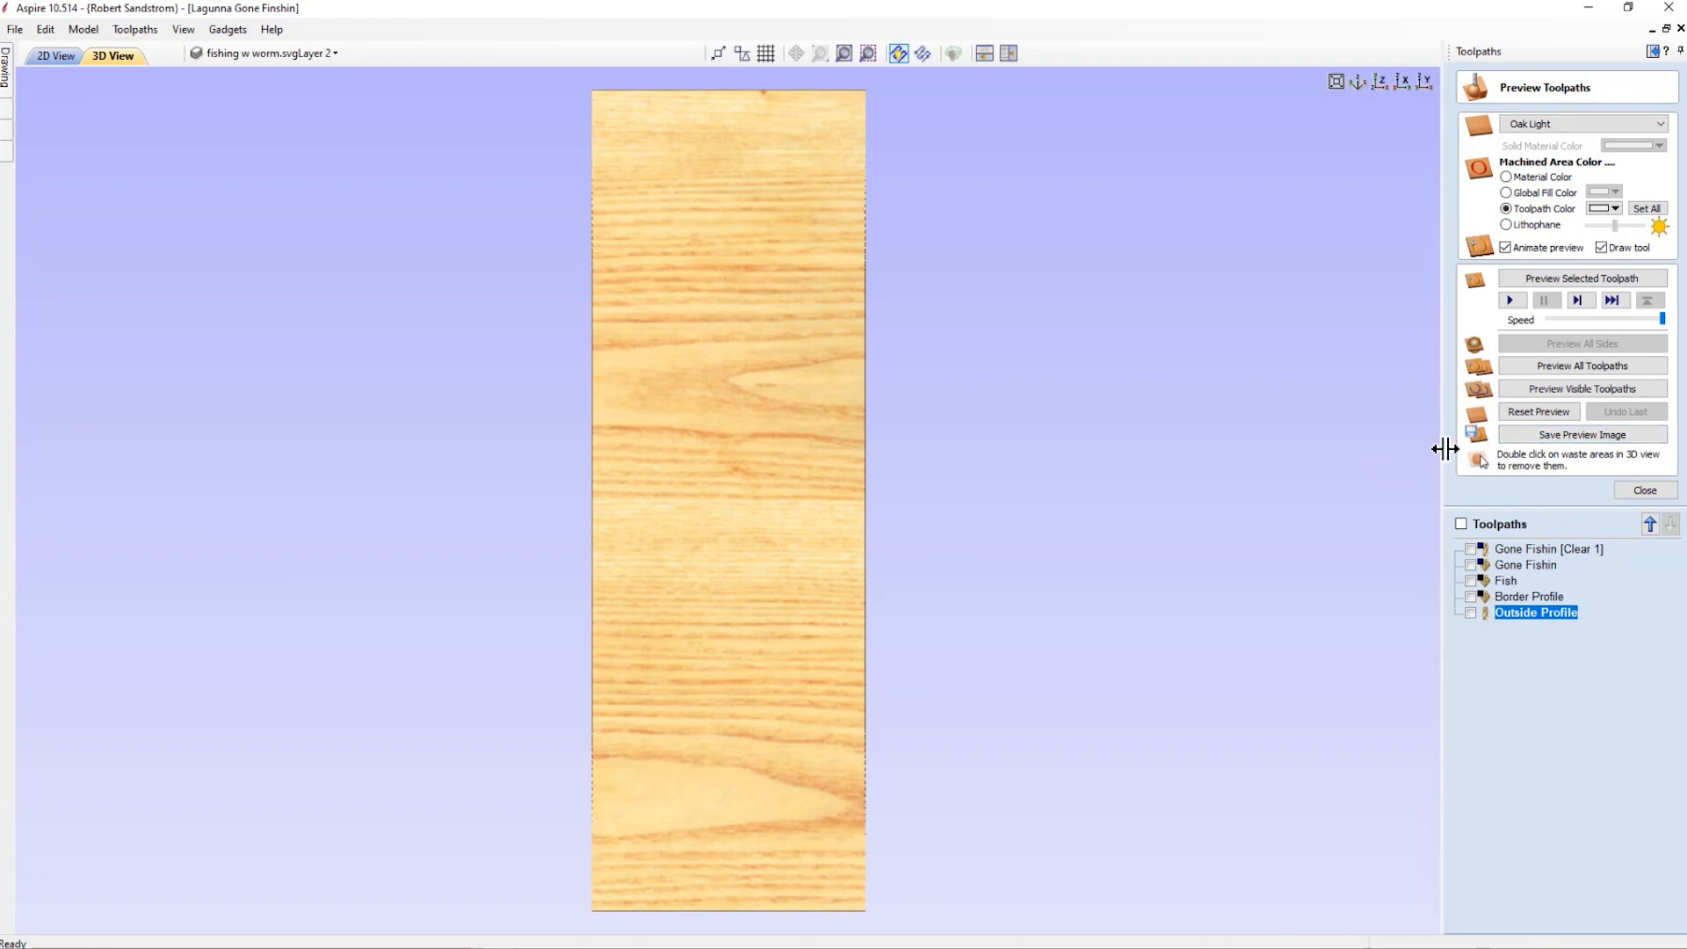
{"action": "left_click", "coordinate": [1530, 372]}
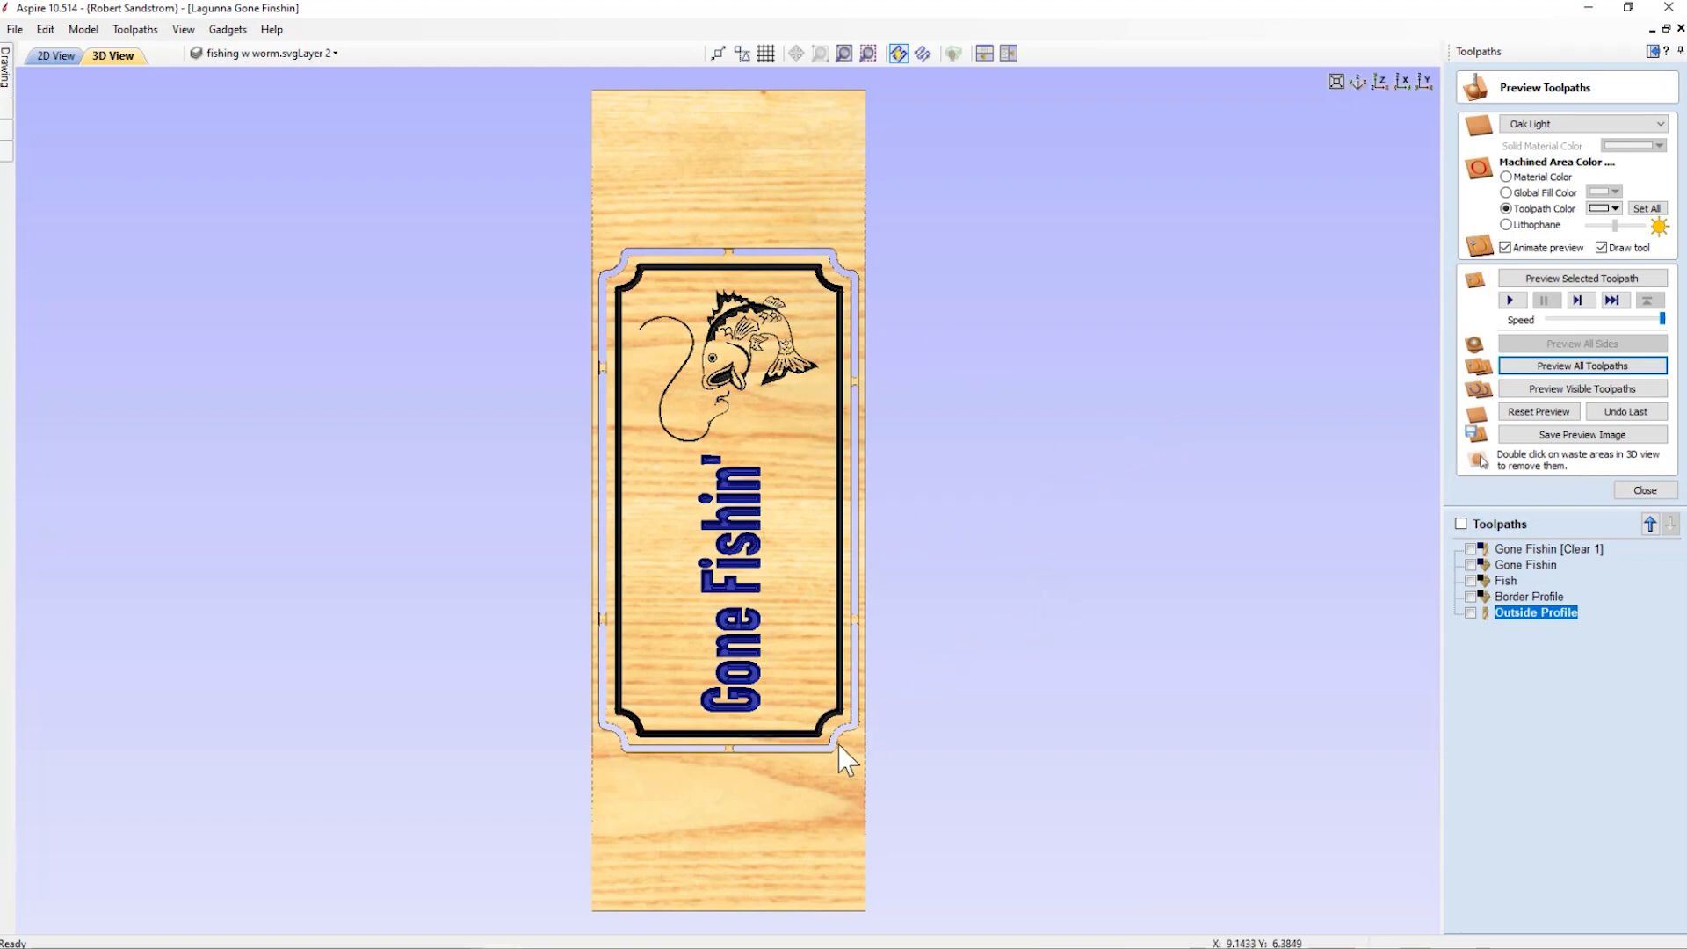
{"action": "left_click_drag", "start_coordinate": [757, 794], "coordinate": [1137, 279]}
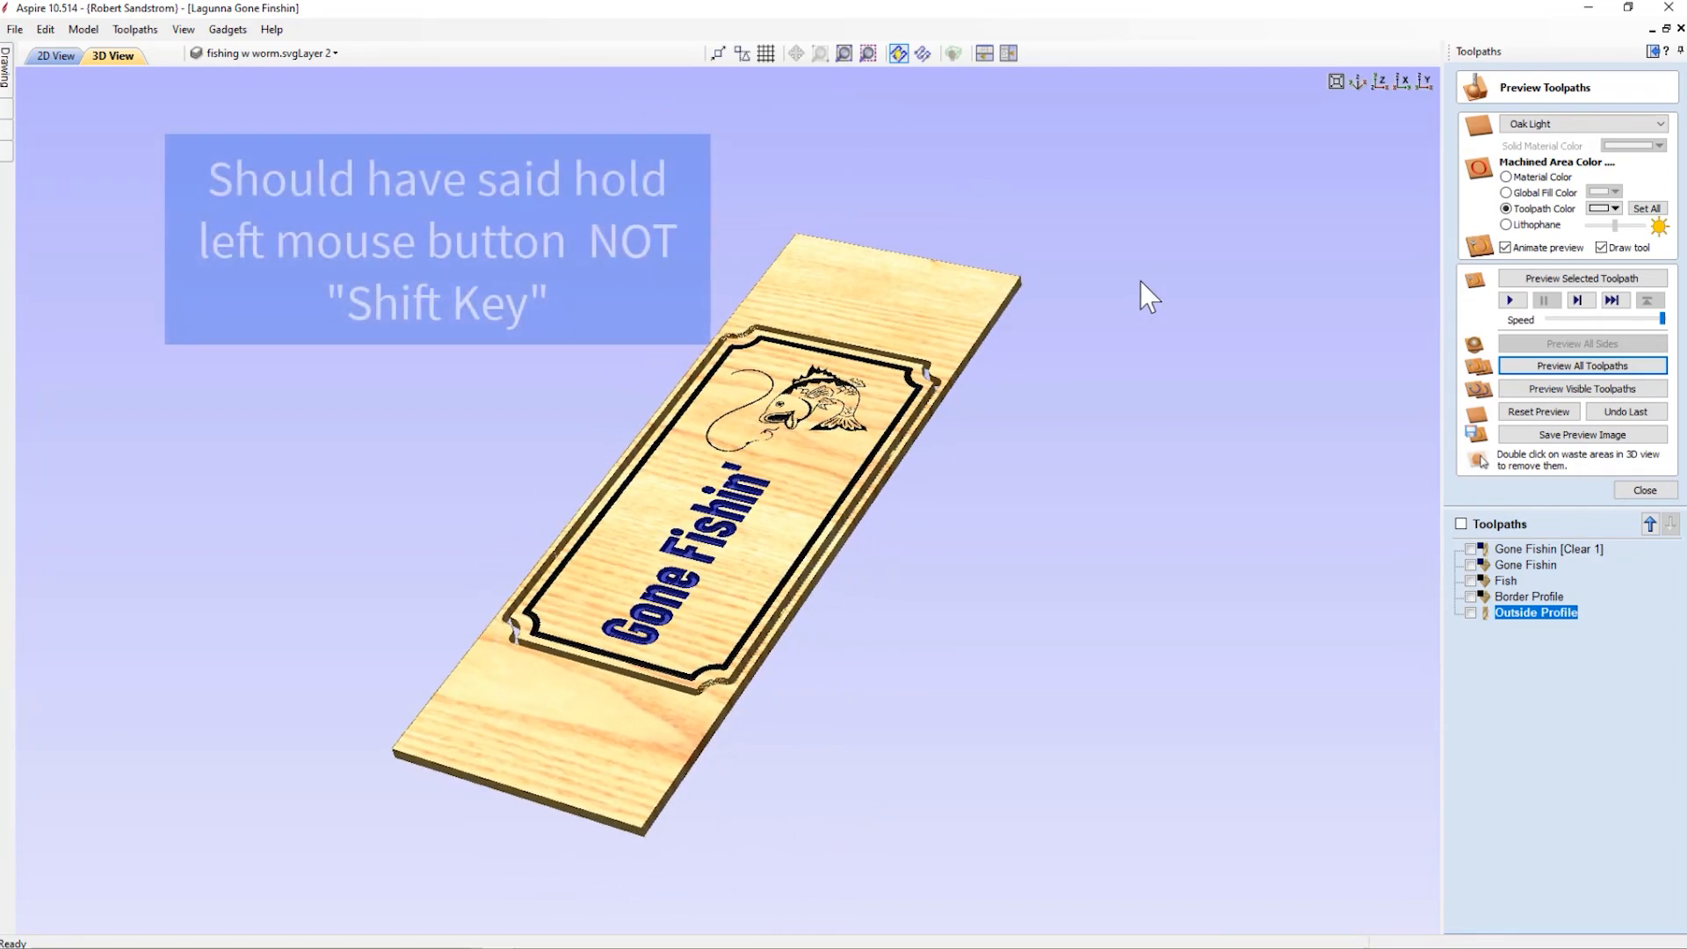
{"action": "left_click_drag", "start_coordinate": [971, 294], "coordinate": [1092, 322]}
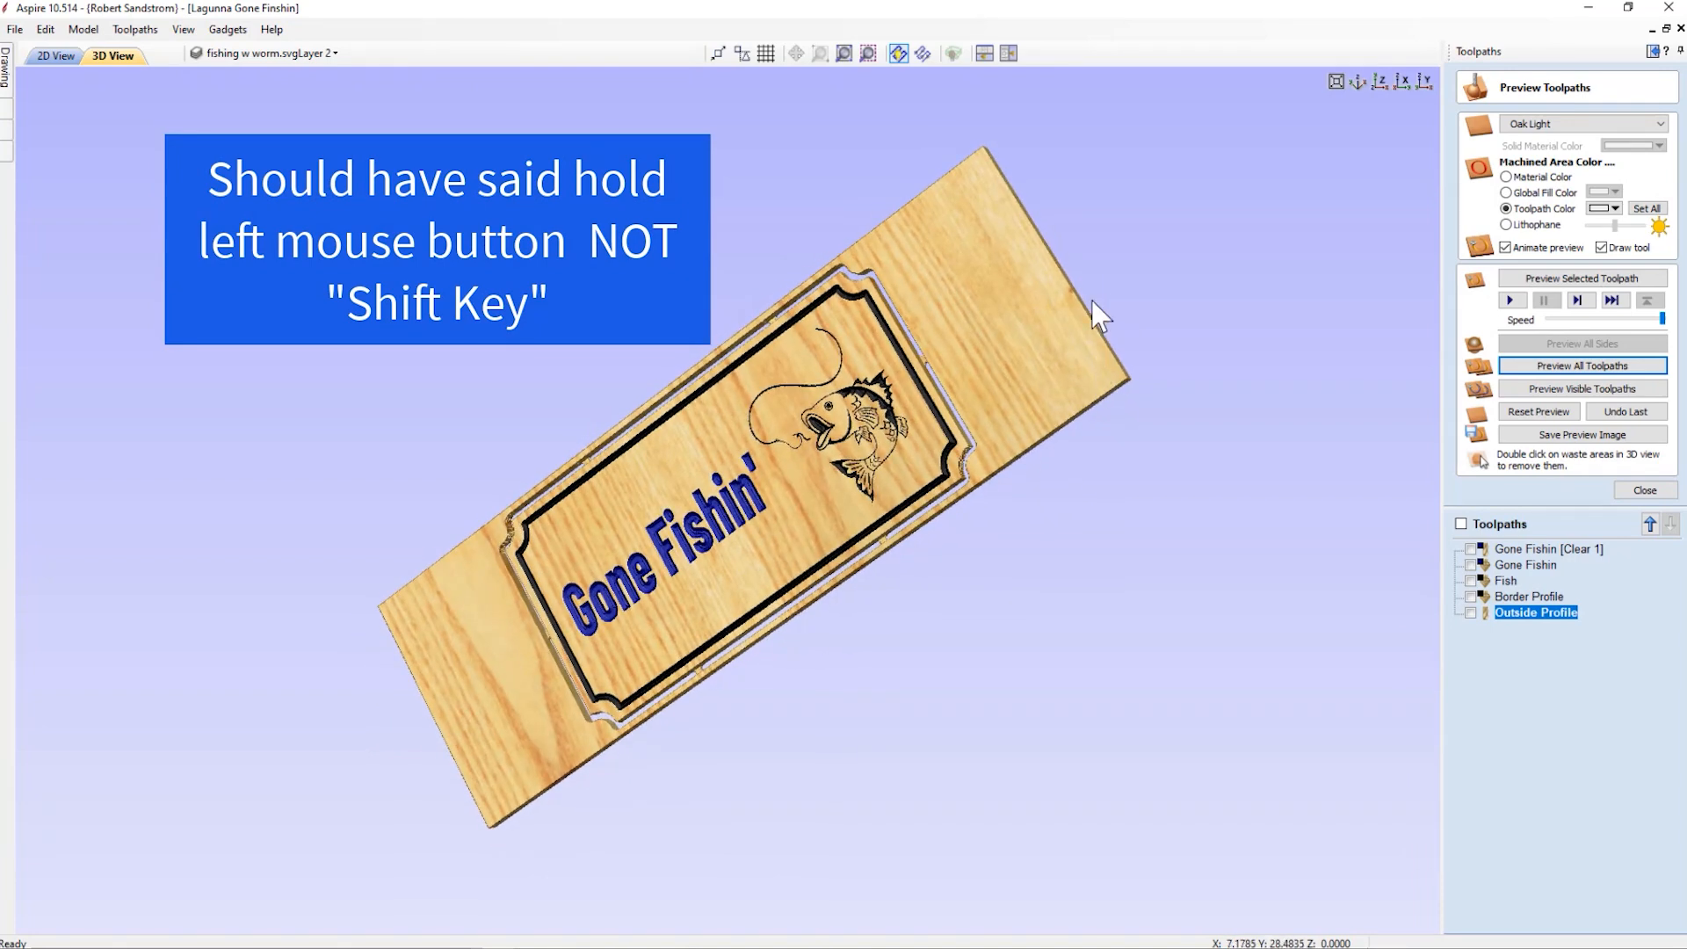
{"action": "left_click_drag", "start_coordinate": [1009, 245], "coordinate": [1178, 430]}
{"action": "scroll", "coordinate": [661, 457], "scroll_direction": "up", "scroll_amount": 6}
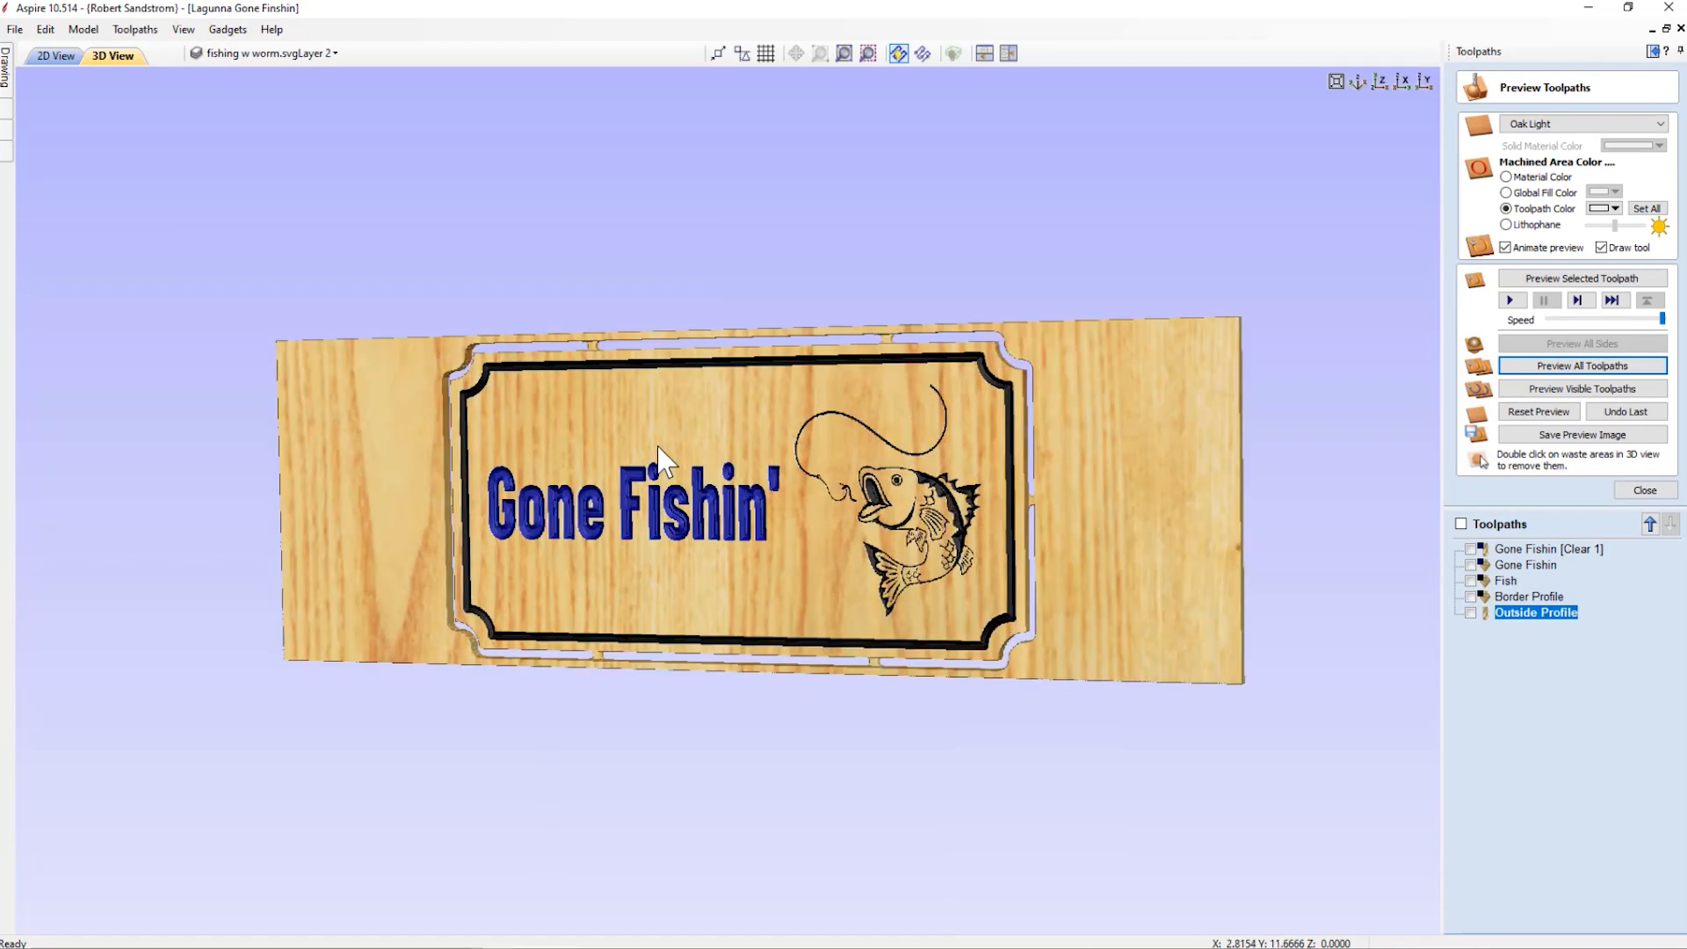
{"action": "scroll", "coordinate": [661, 458], "scroll_direction": "up", "scroll_amount": 2}
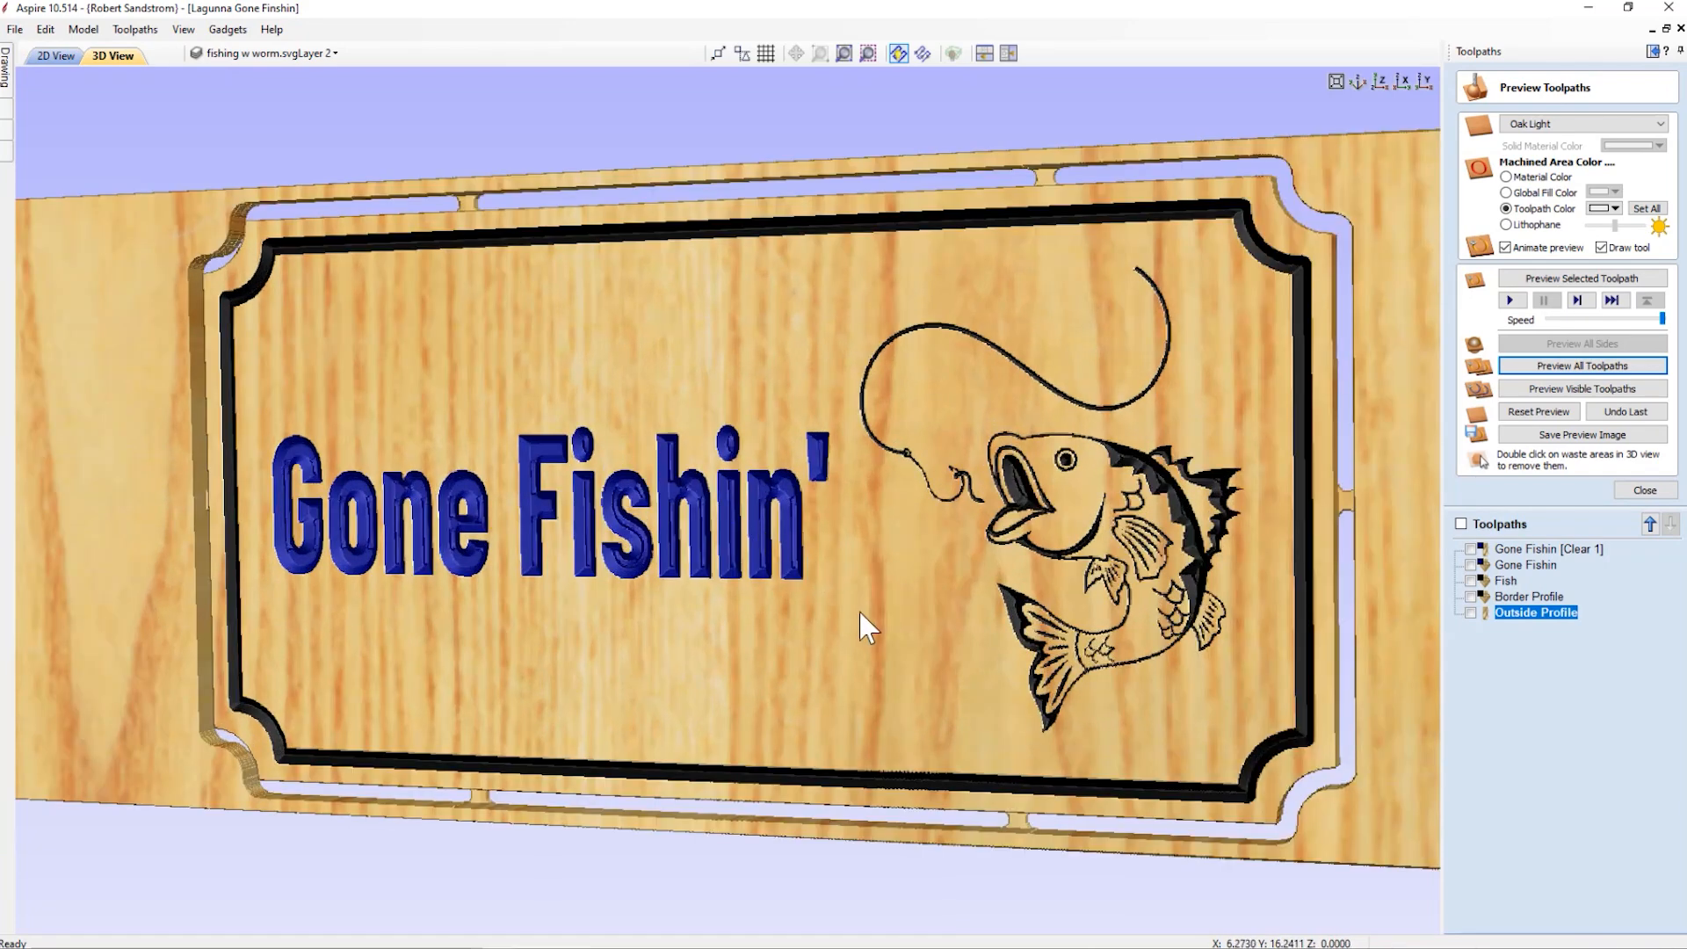
{"action": "left_click_drag", "start_coordinate": [879, 613], "coordinate": [862, 494]}
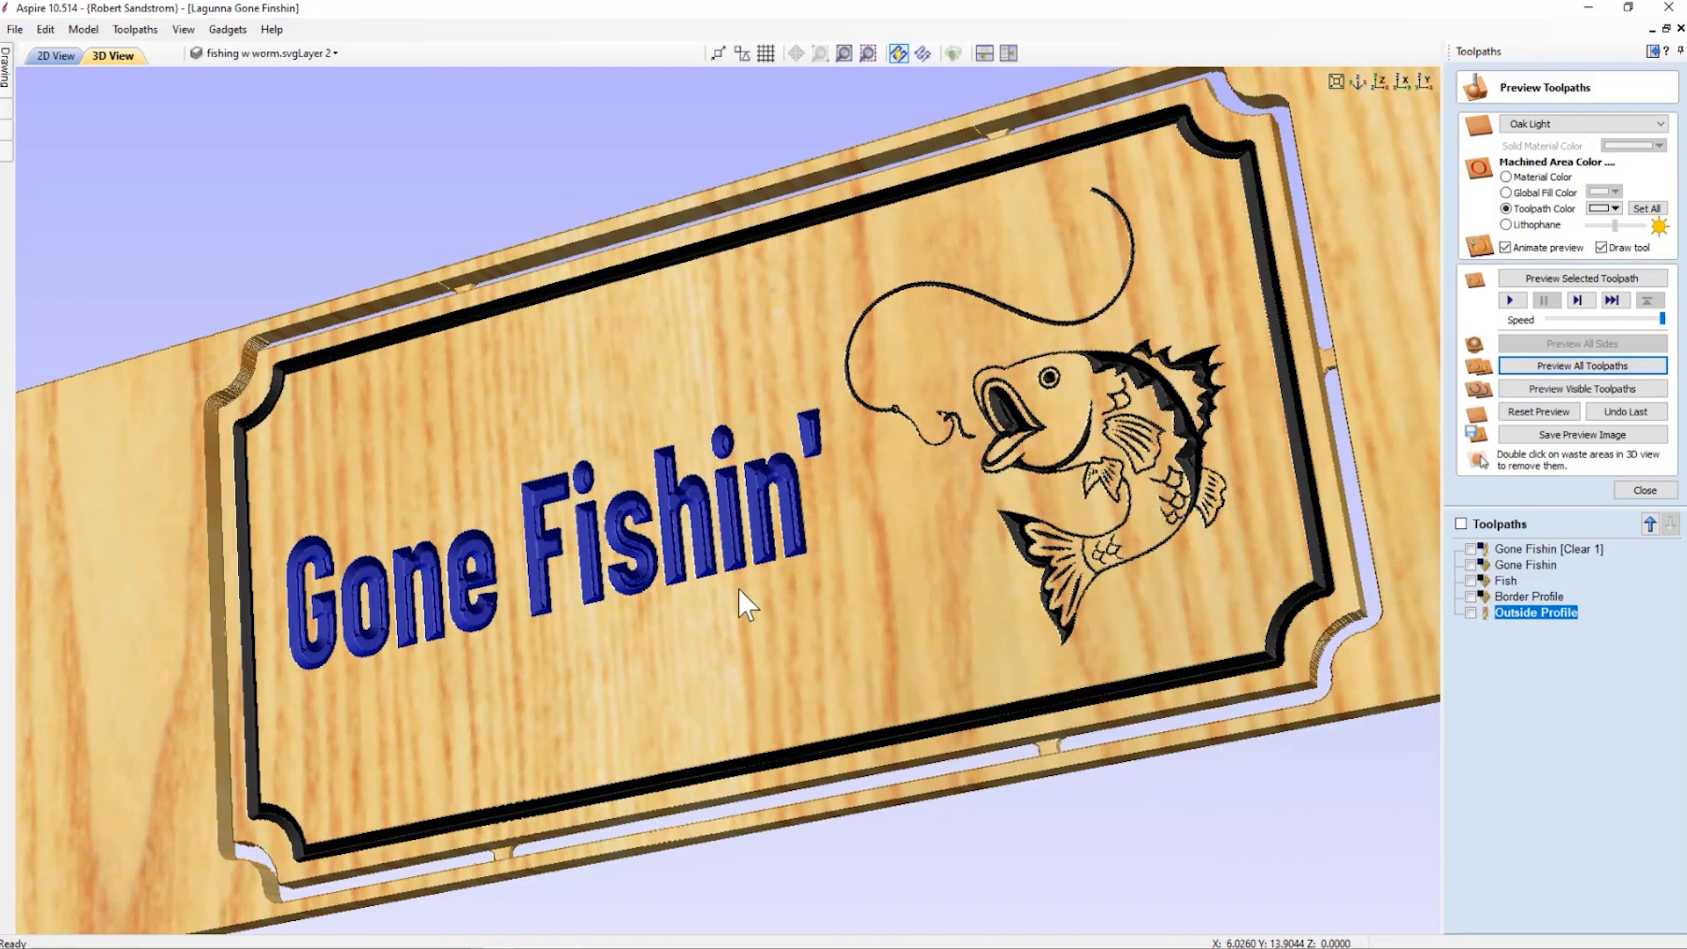
{"action": "left_click_drag", "start_coordinate": [891, 456], "coordinate": [898, 577]}
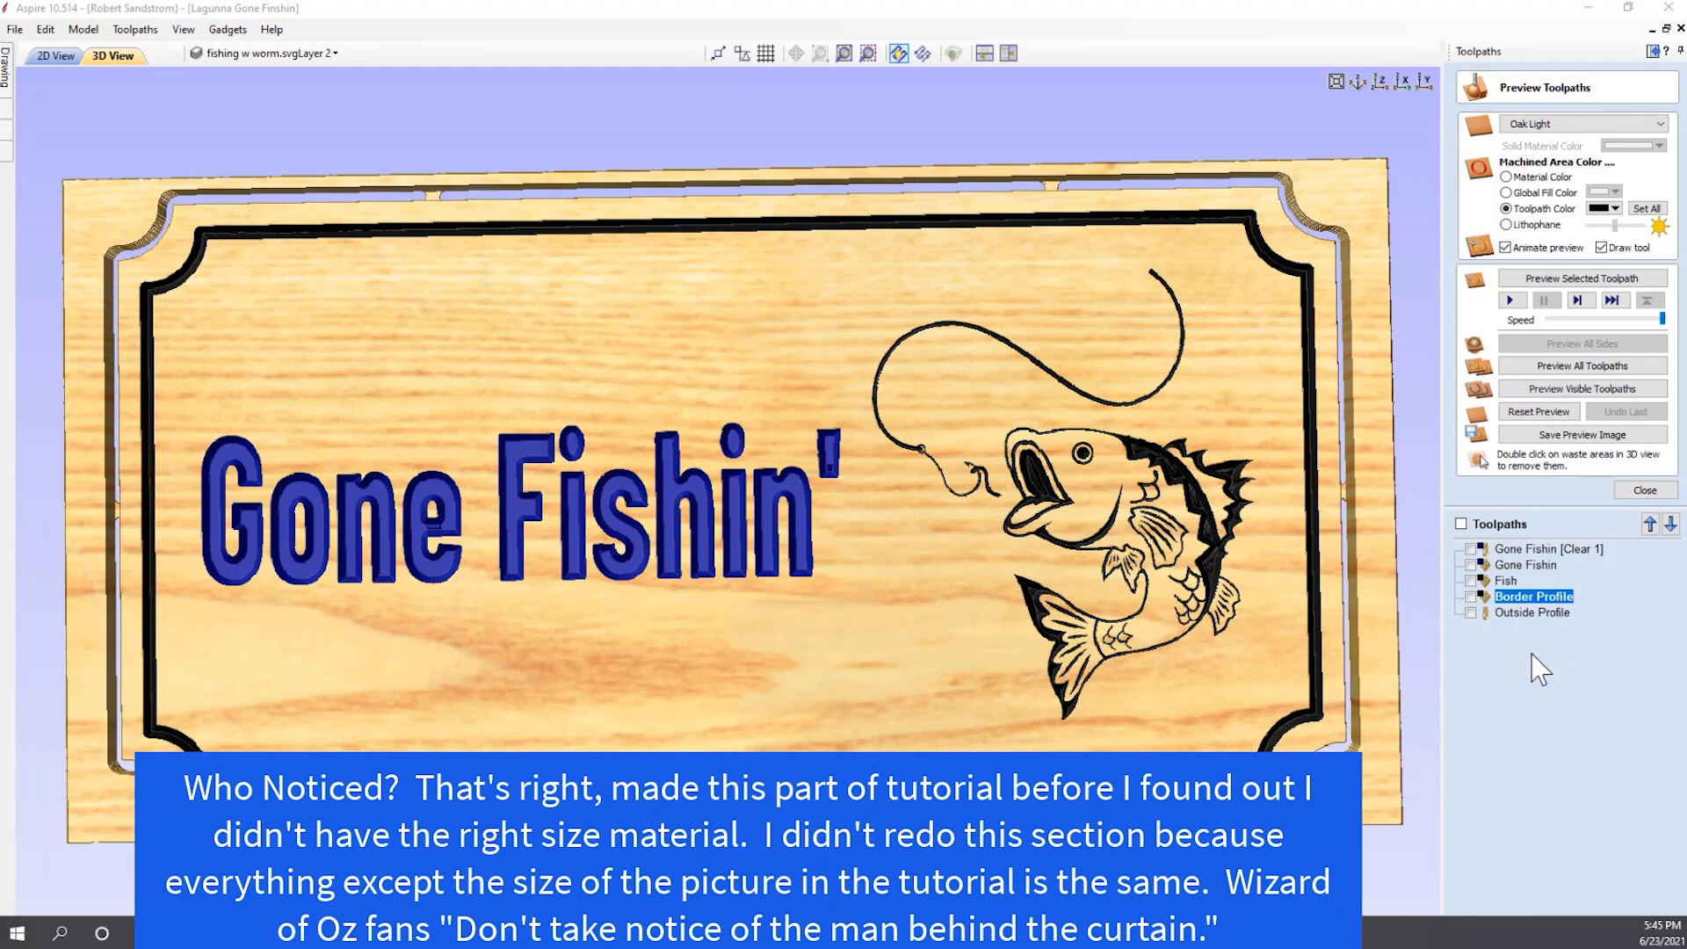
Make the Gone Fishin, Fish and Border Profile toolpaths visible and close the toolpath preview.
{"action": "left_click", "coordinate": [1472, 565]}
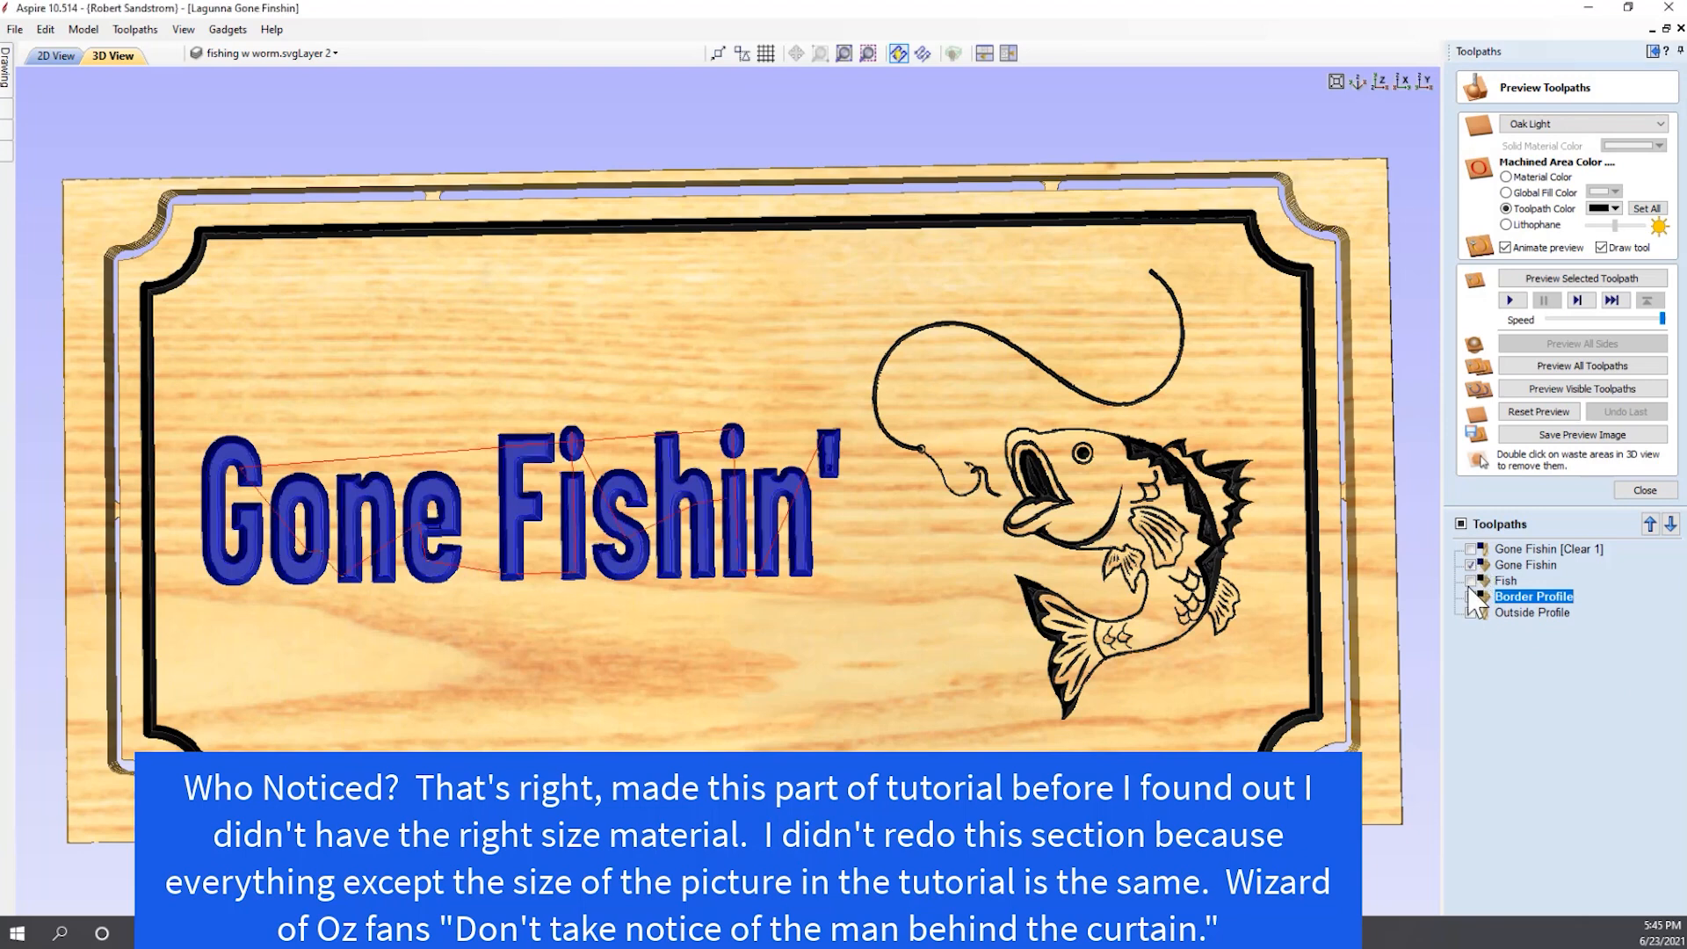
{"action": "left_click", "coordinate": [1472, 582]}
{"action": "left_click", "coordinate": [1473, 597]}
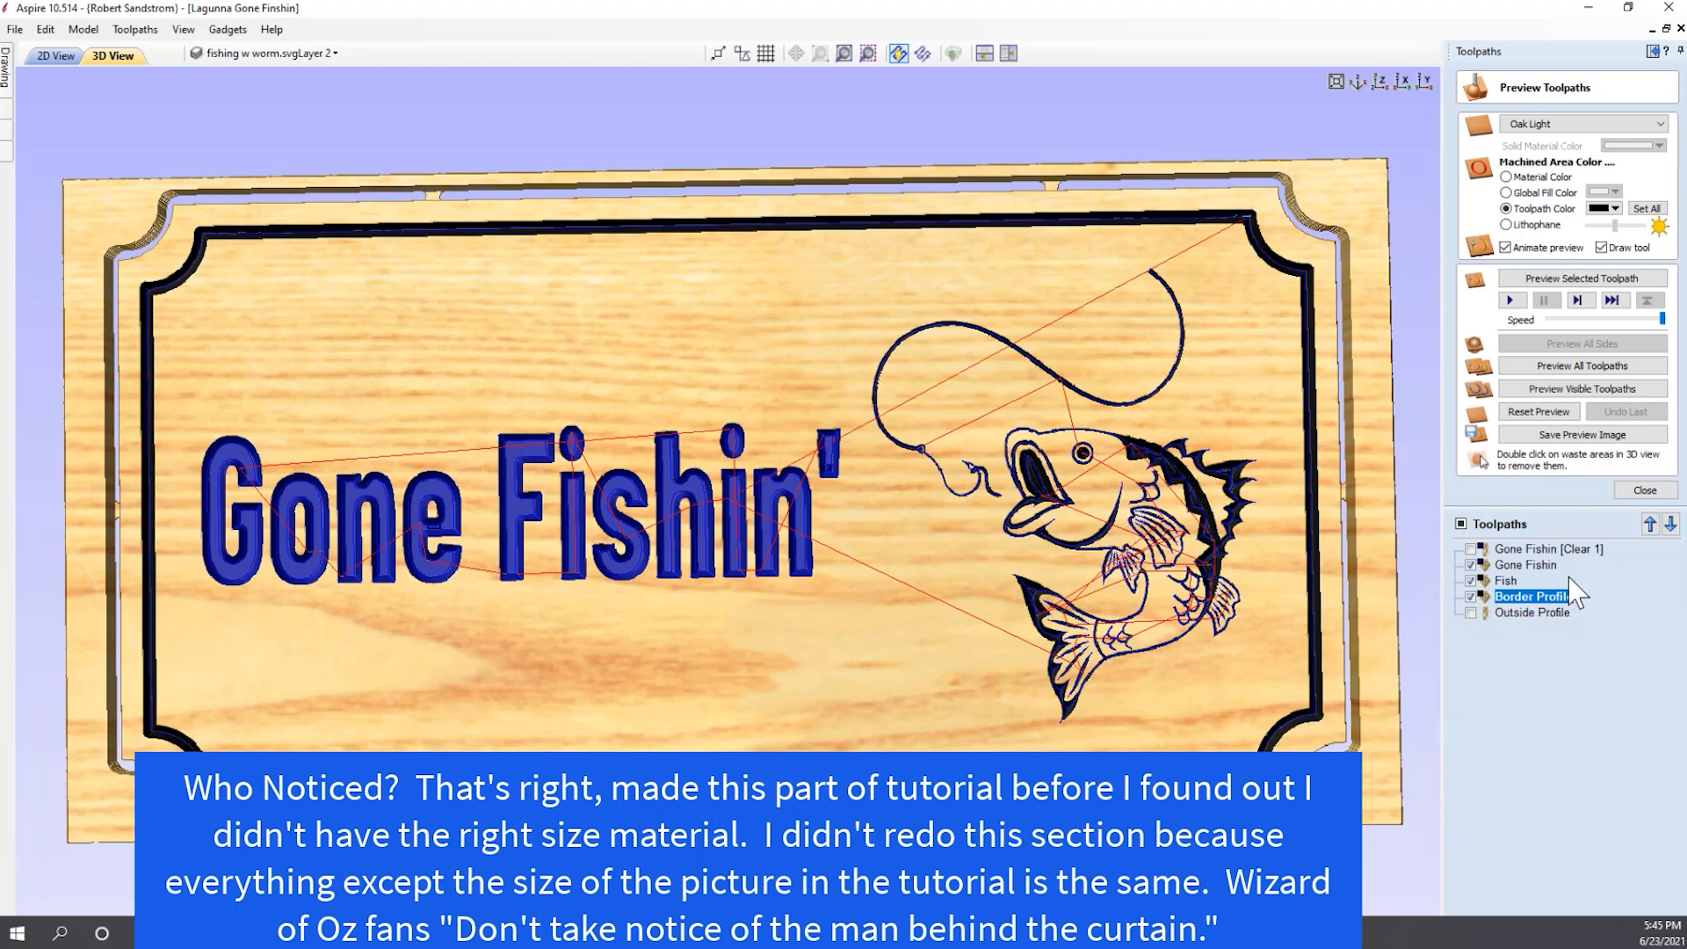
{"action": "left_click", "coordinate": [1633, 492]}
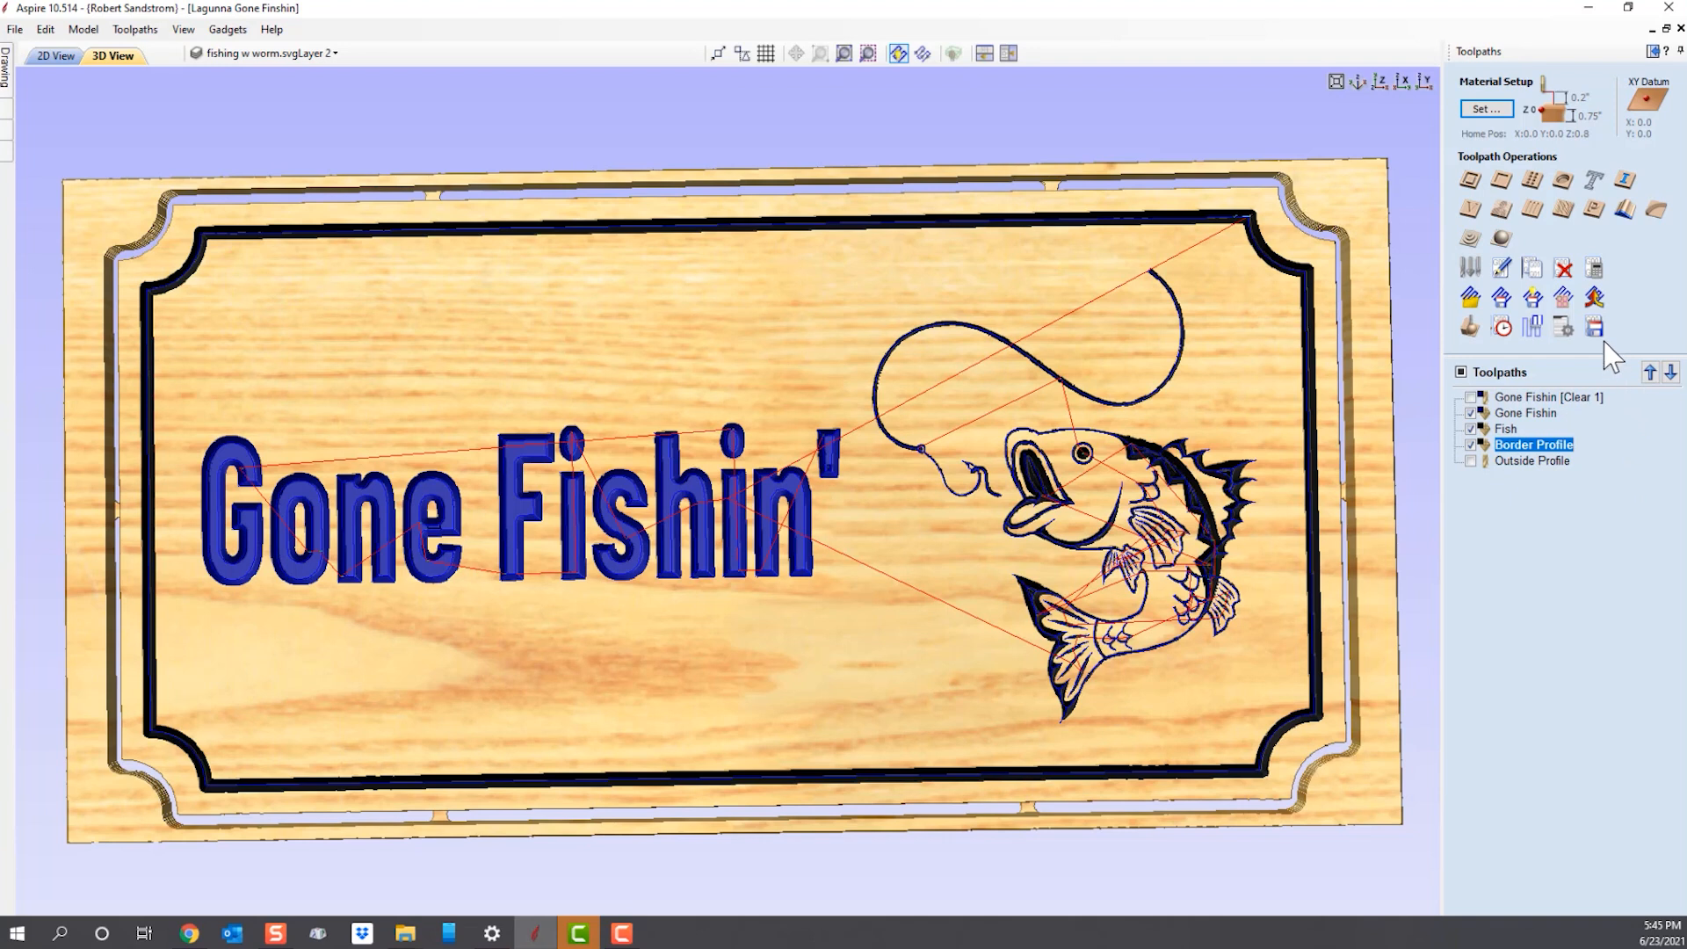
Start saving the visible toolpaths to one file with the Laguna IQ HHC (mm) (*.mmg) post processor.
{"action": "left_click", "coordinate": [1595, 327]}
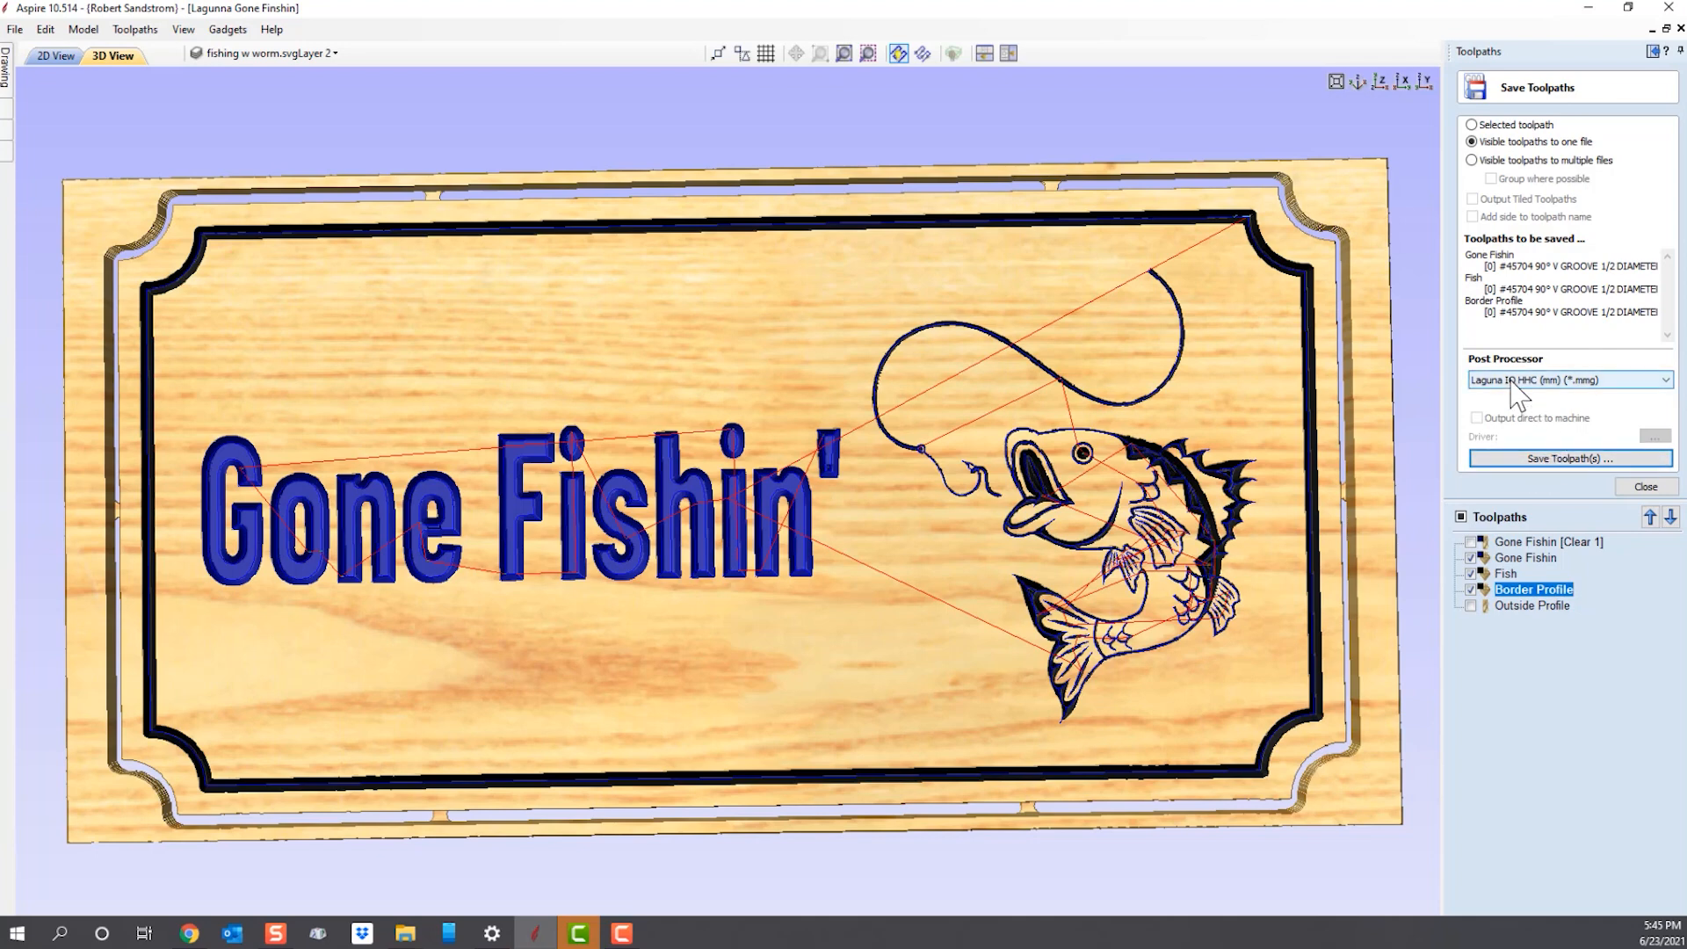
{"action": "left_click", "coordinate": [1666, 380]}
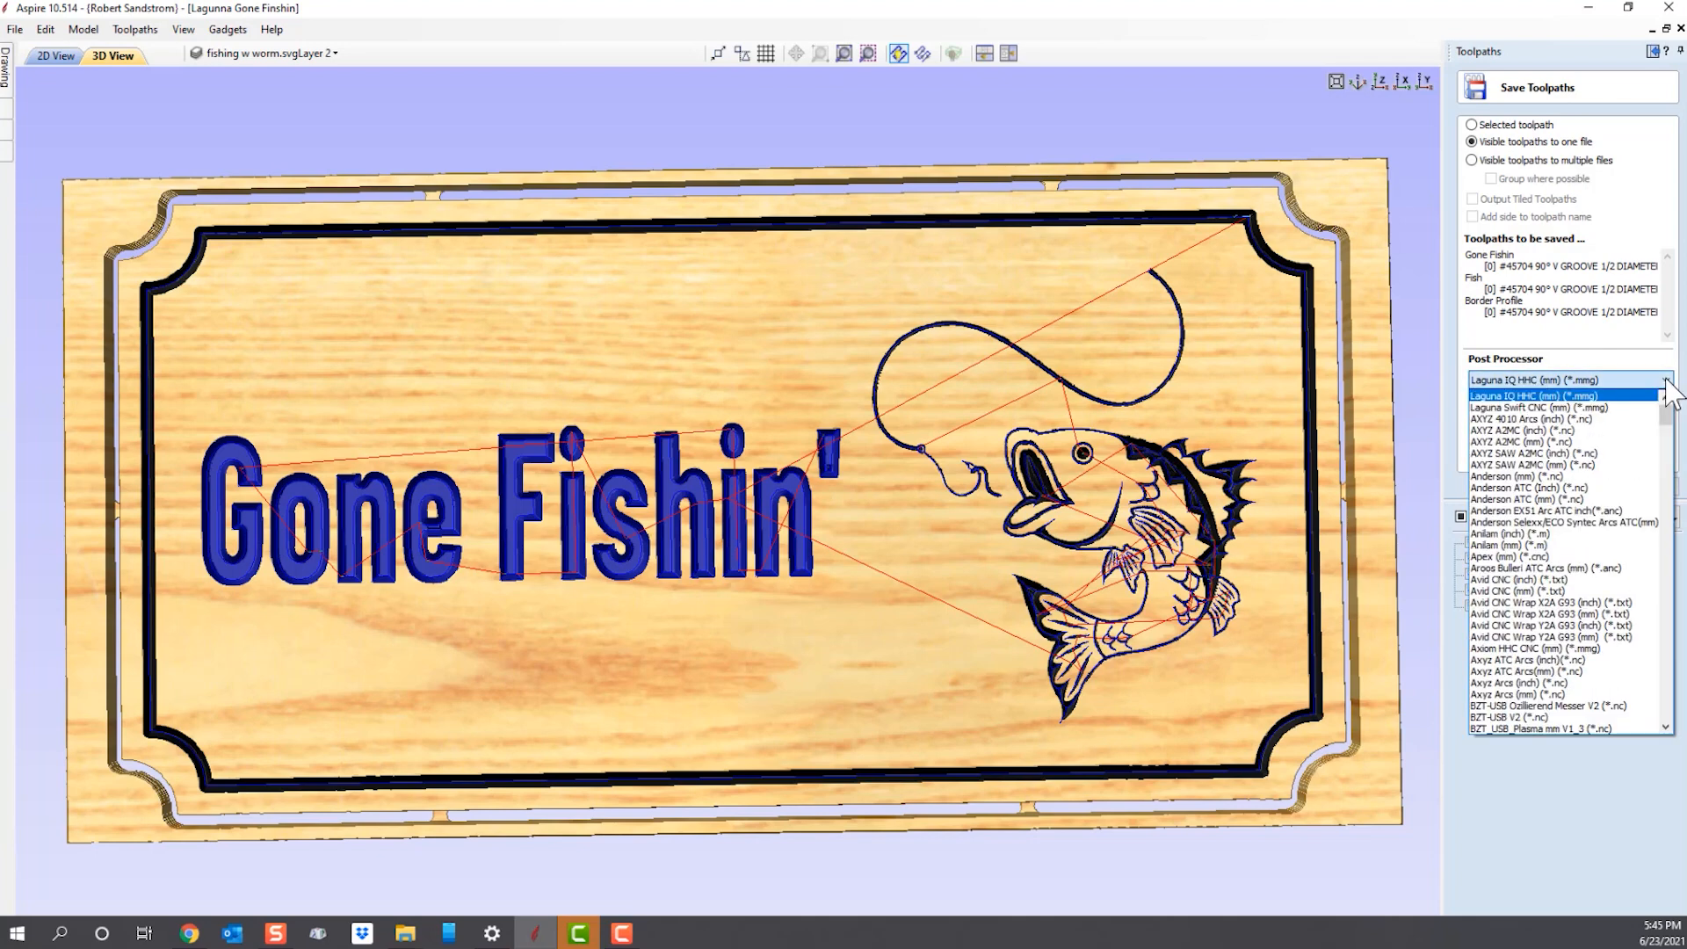
{"action": "left_click", "coordinate": [1534, 397]}
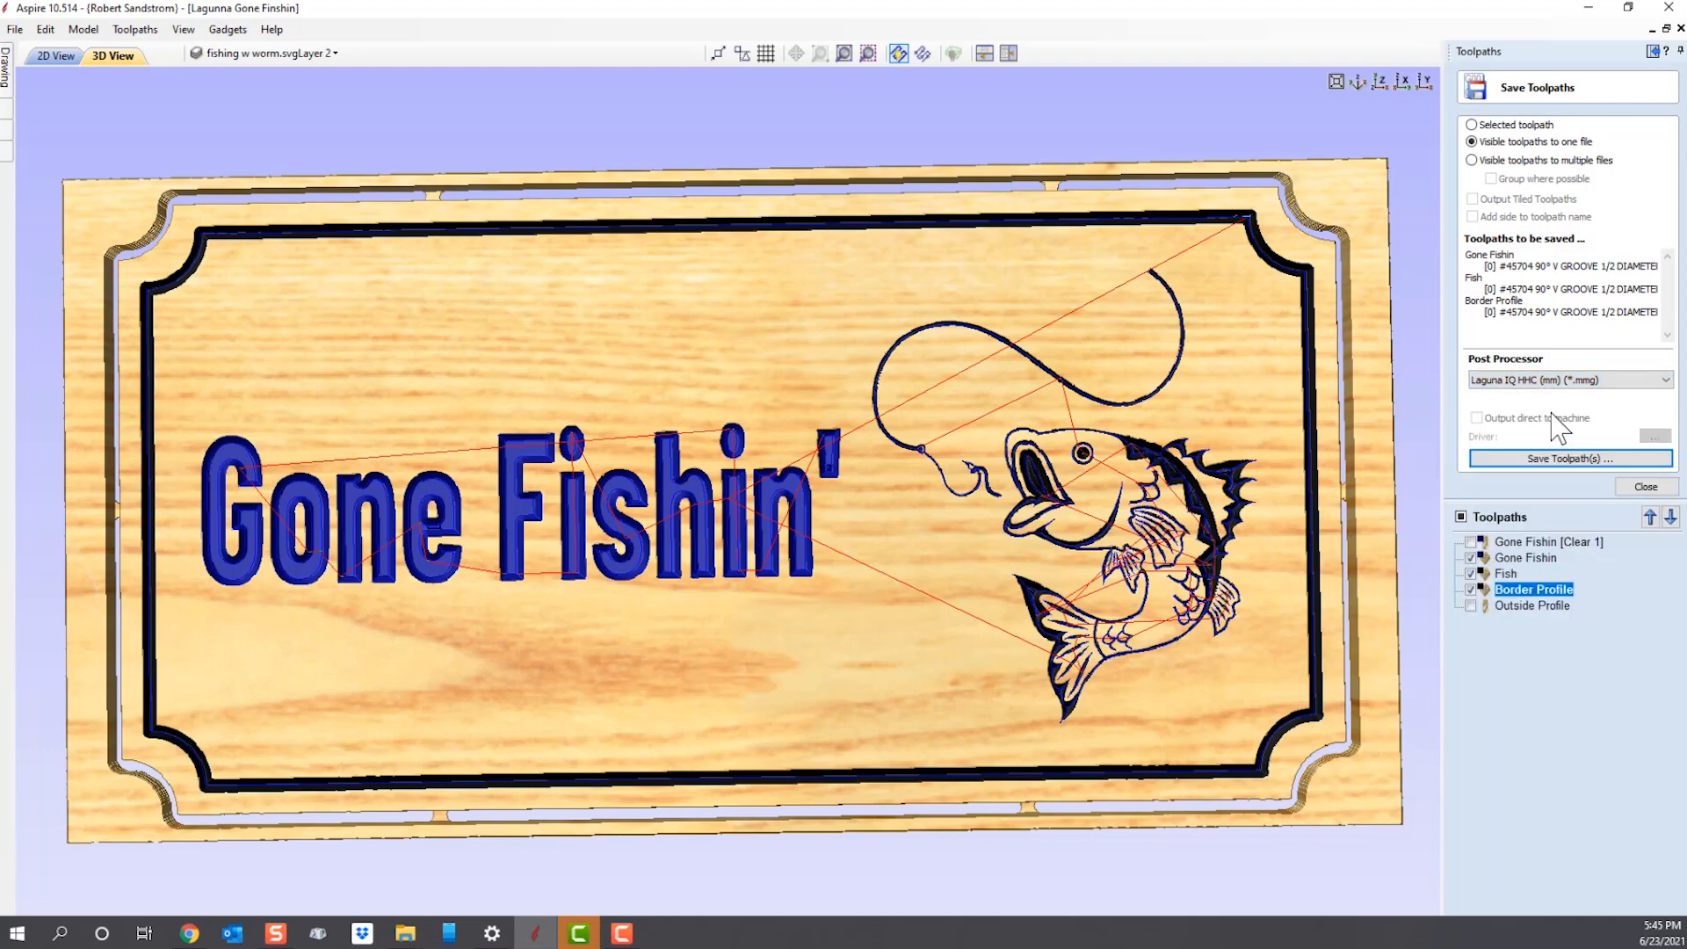
Save the three visible V-groove toolpaths to USB Drive (D:) as 1_45704.mmg.
{"action": "left_click", "coordinate": [1572, 459]}
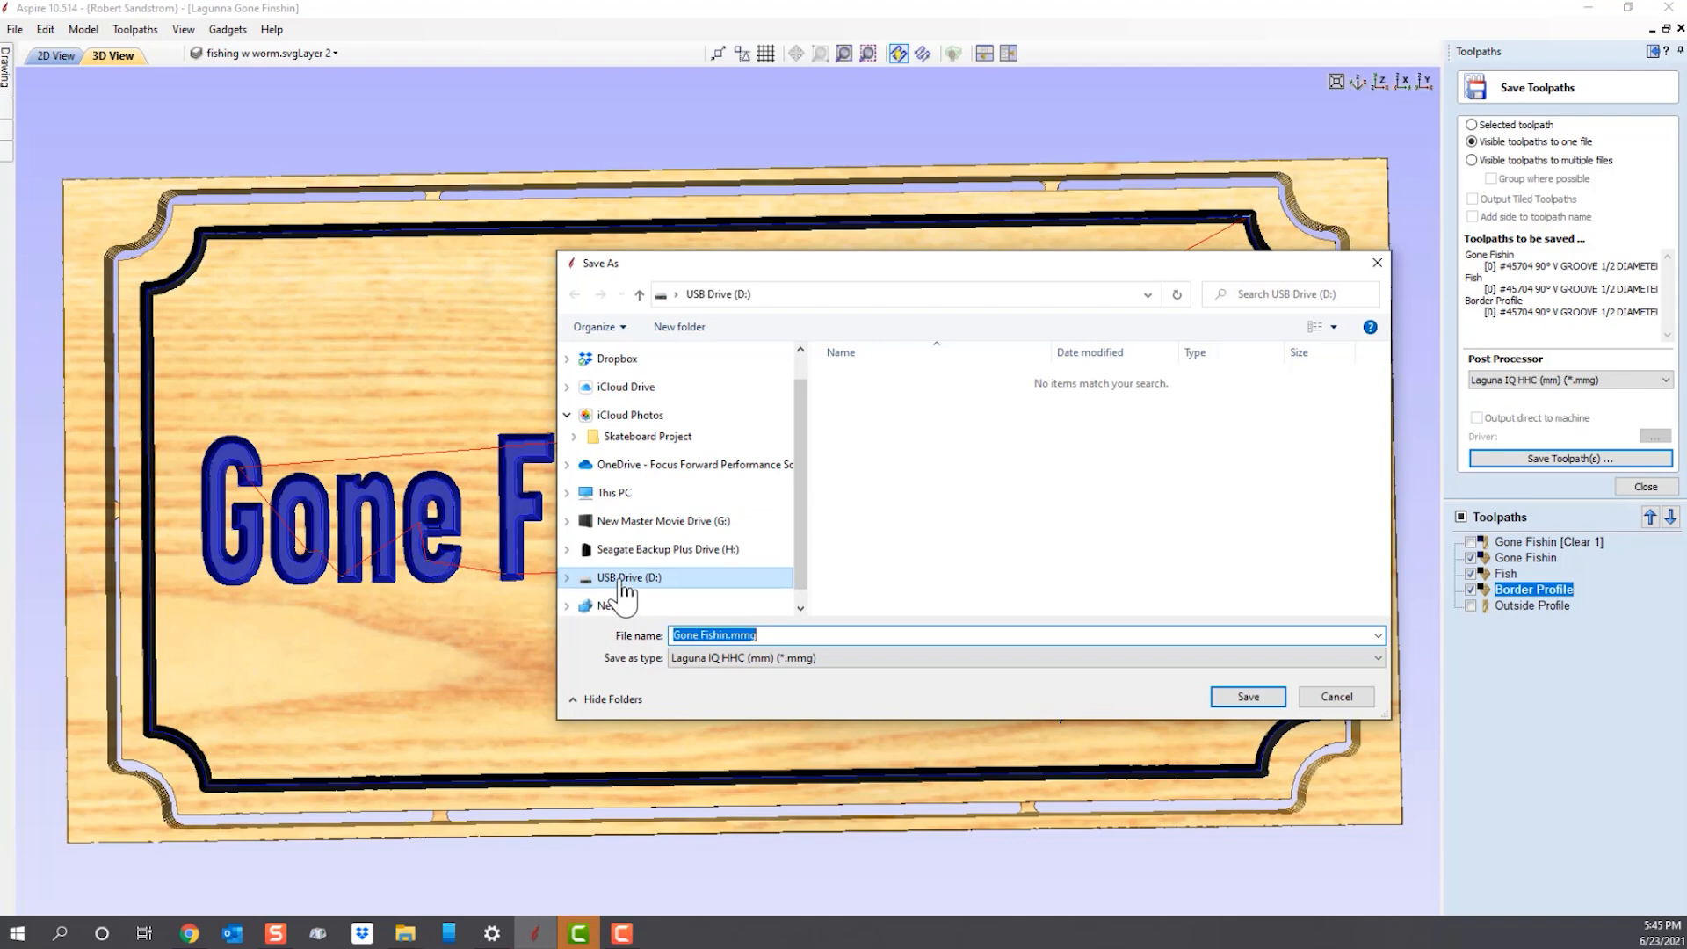
{"action": "left_click", "coordinate": [730, 635]}
{"action": "left_click", "coordinate": [729, 637]}
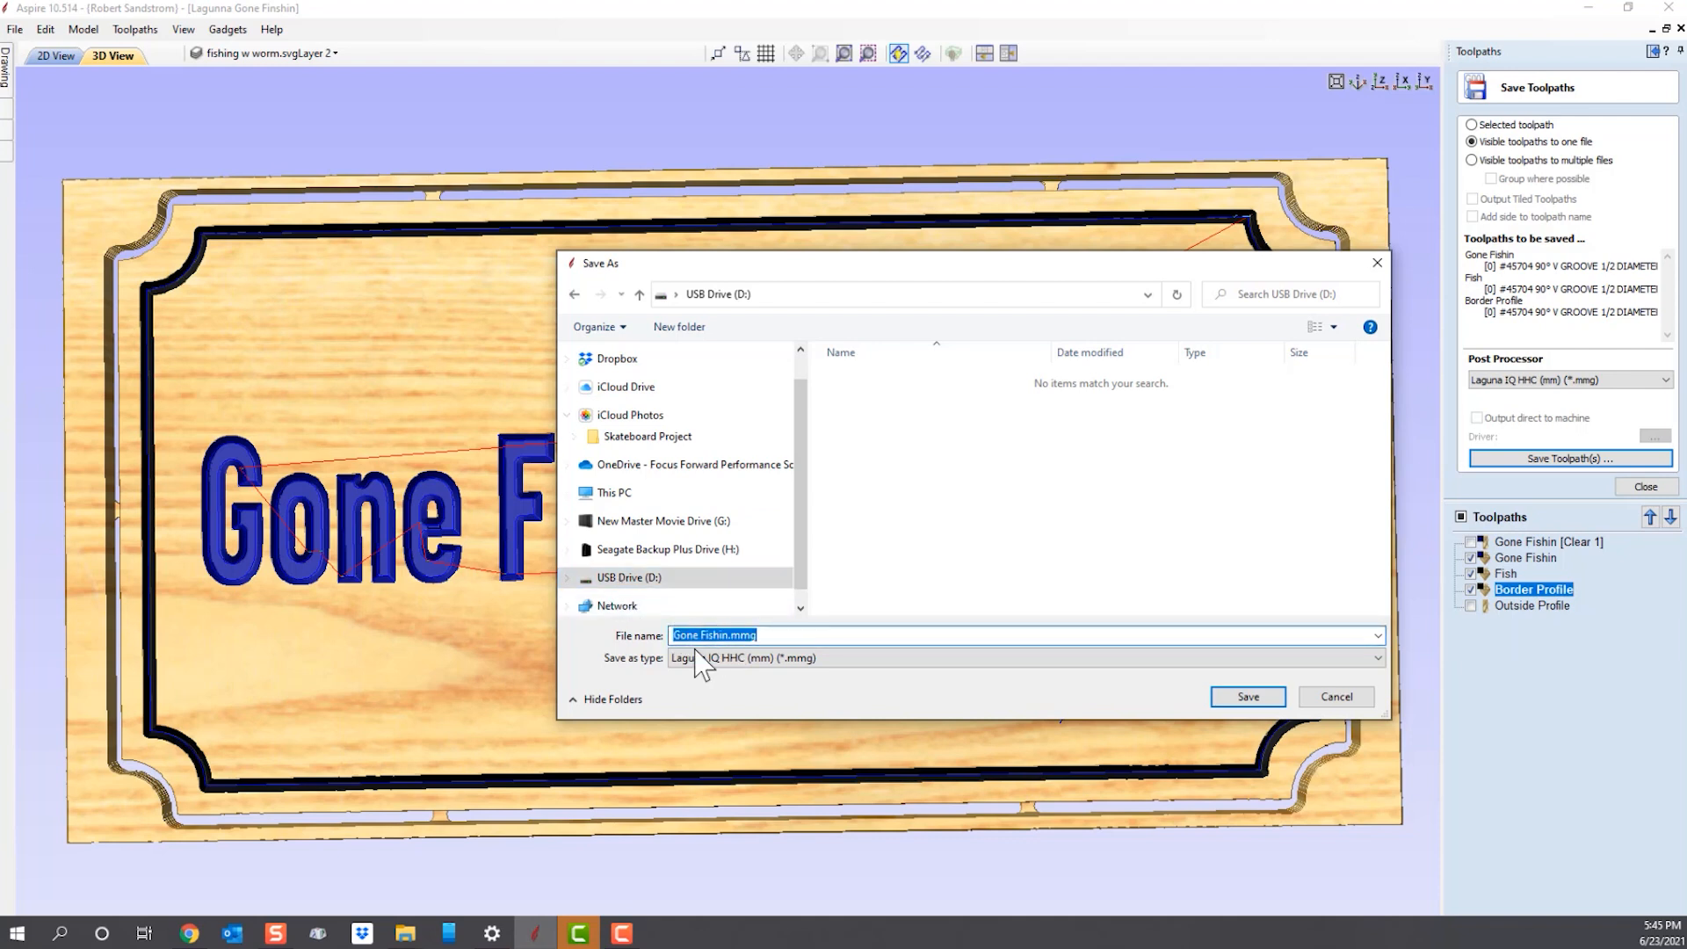
{"action": "left_click_drag", "start_coordinate": [729, 634], "coordinate": [613, 633]}
{"action": "type", "text": "1"}
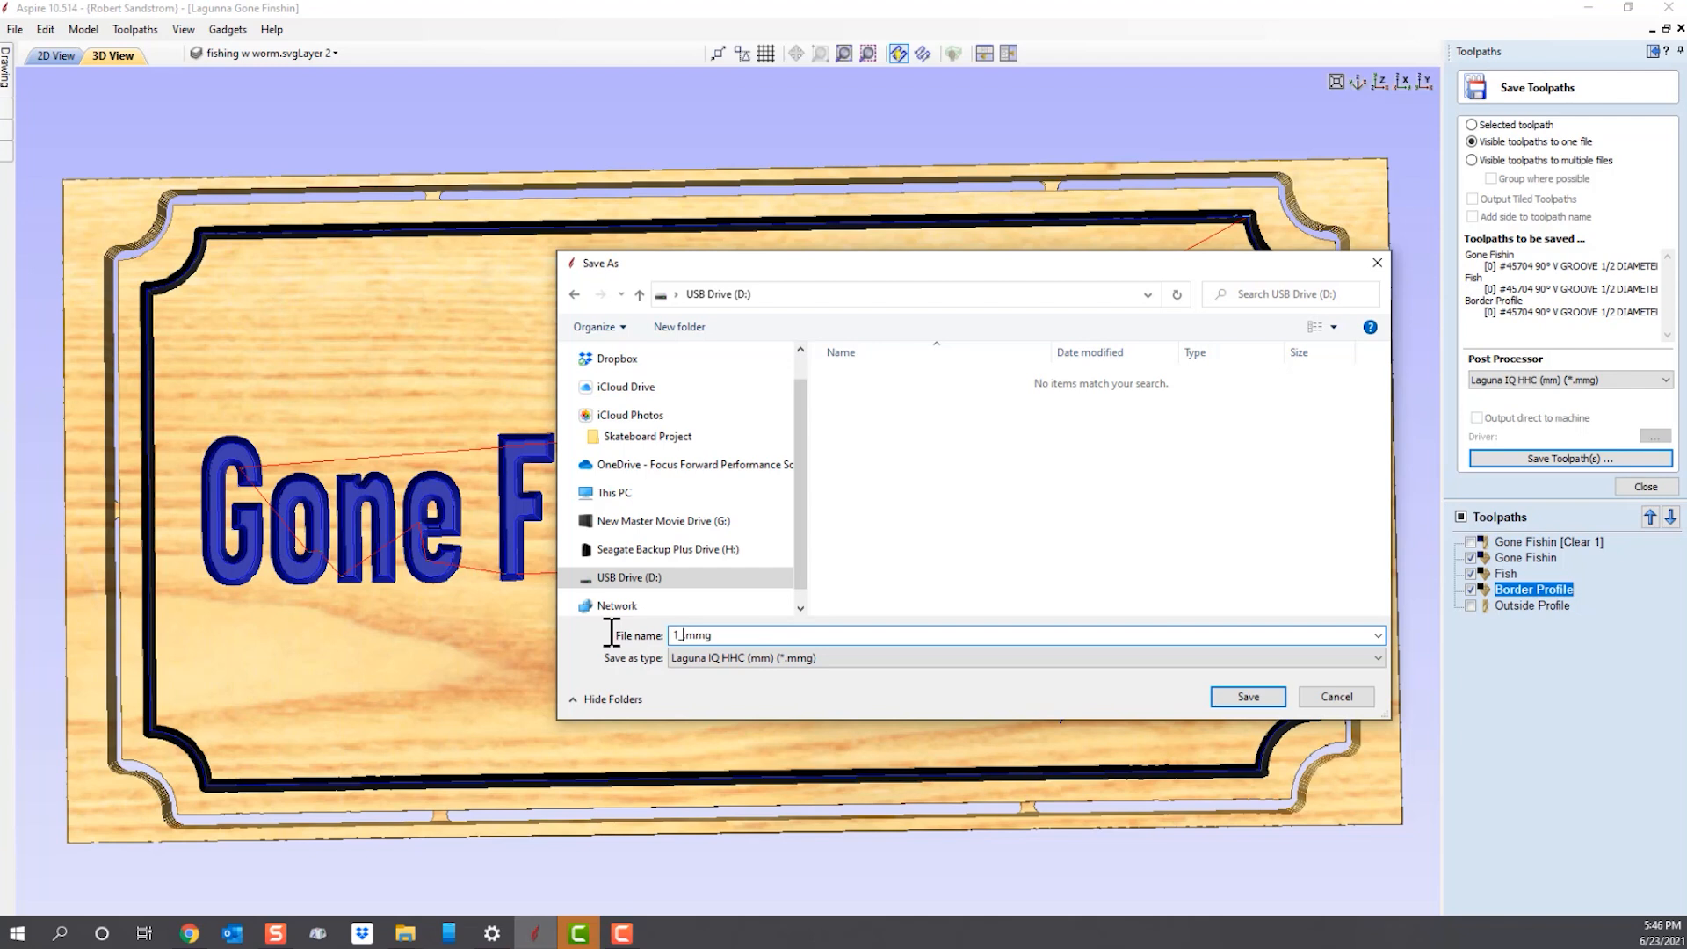
{"action": "type", "text": "_45704"}
{"action": "left_click", "coordinate": [1241, 697]}
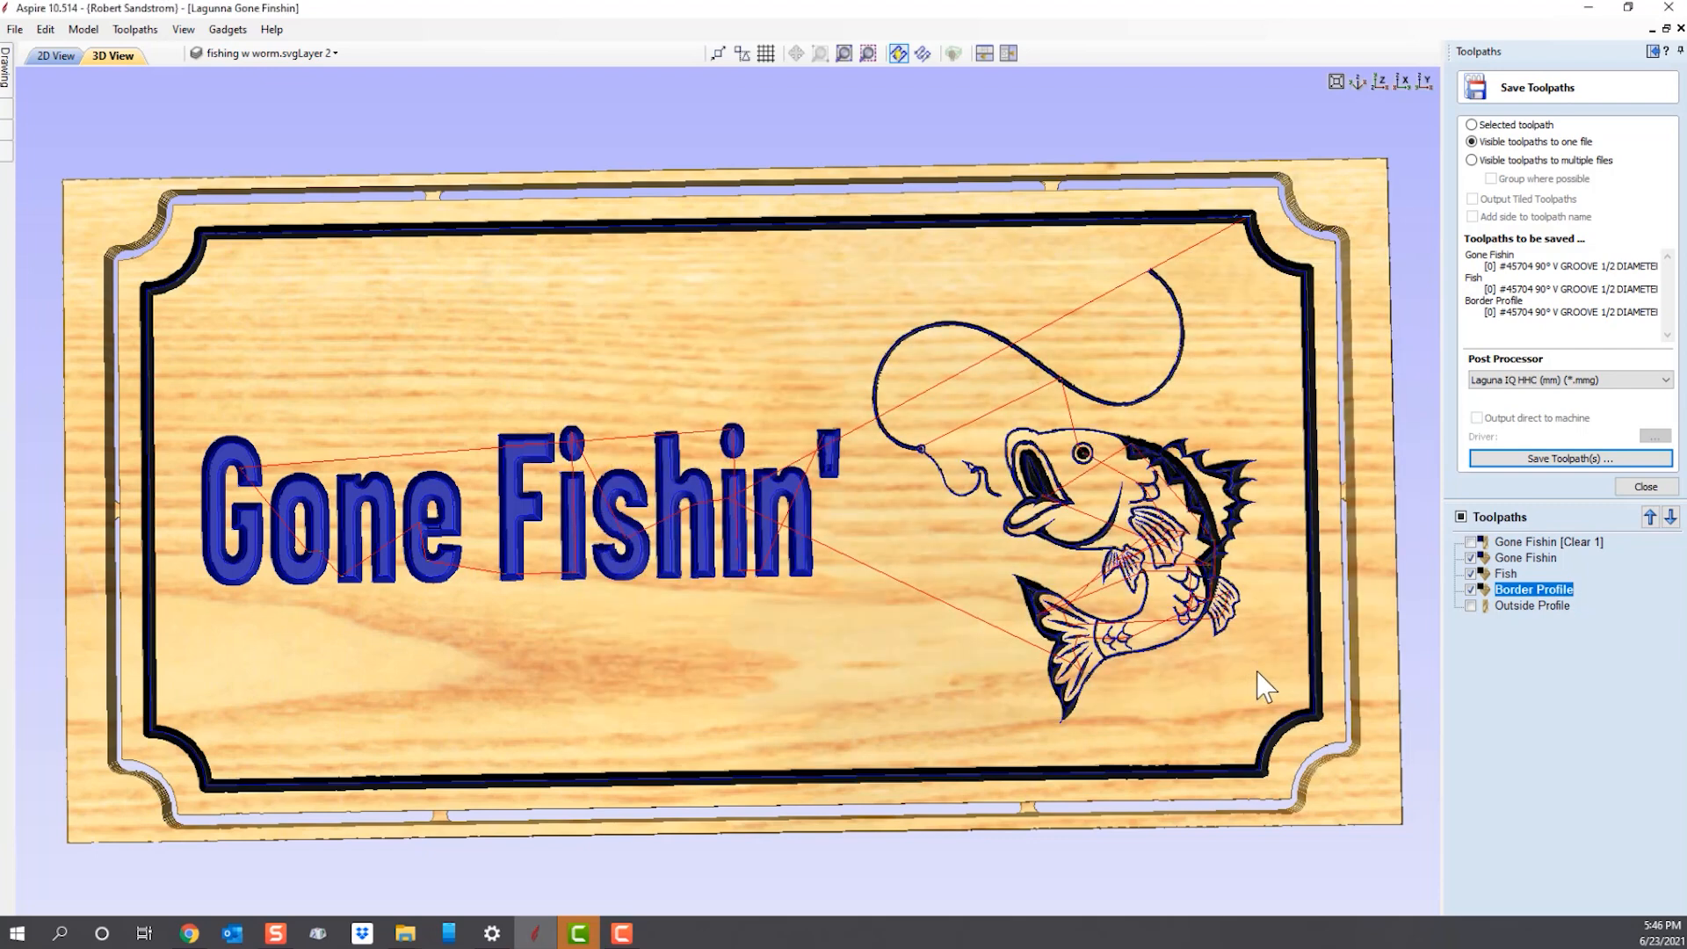
Hide the Gone Fishin, Fish and Border Profile toolpaths and make only Gone Fishin [Clear 1] visible.
{"action": "left_click", "coordinate": [1471, 557]}
{"action": "left_click", "coordinate": [1472, 573]}
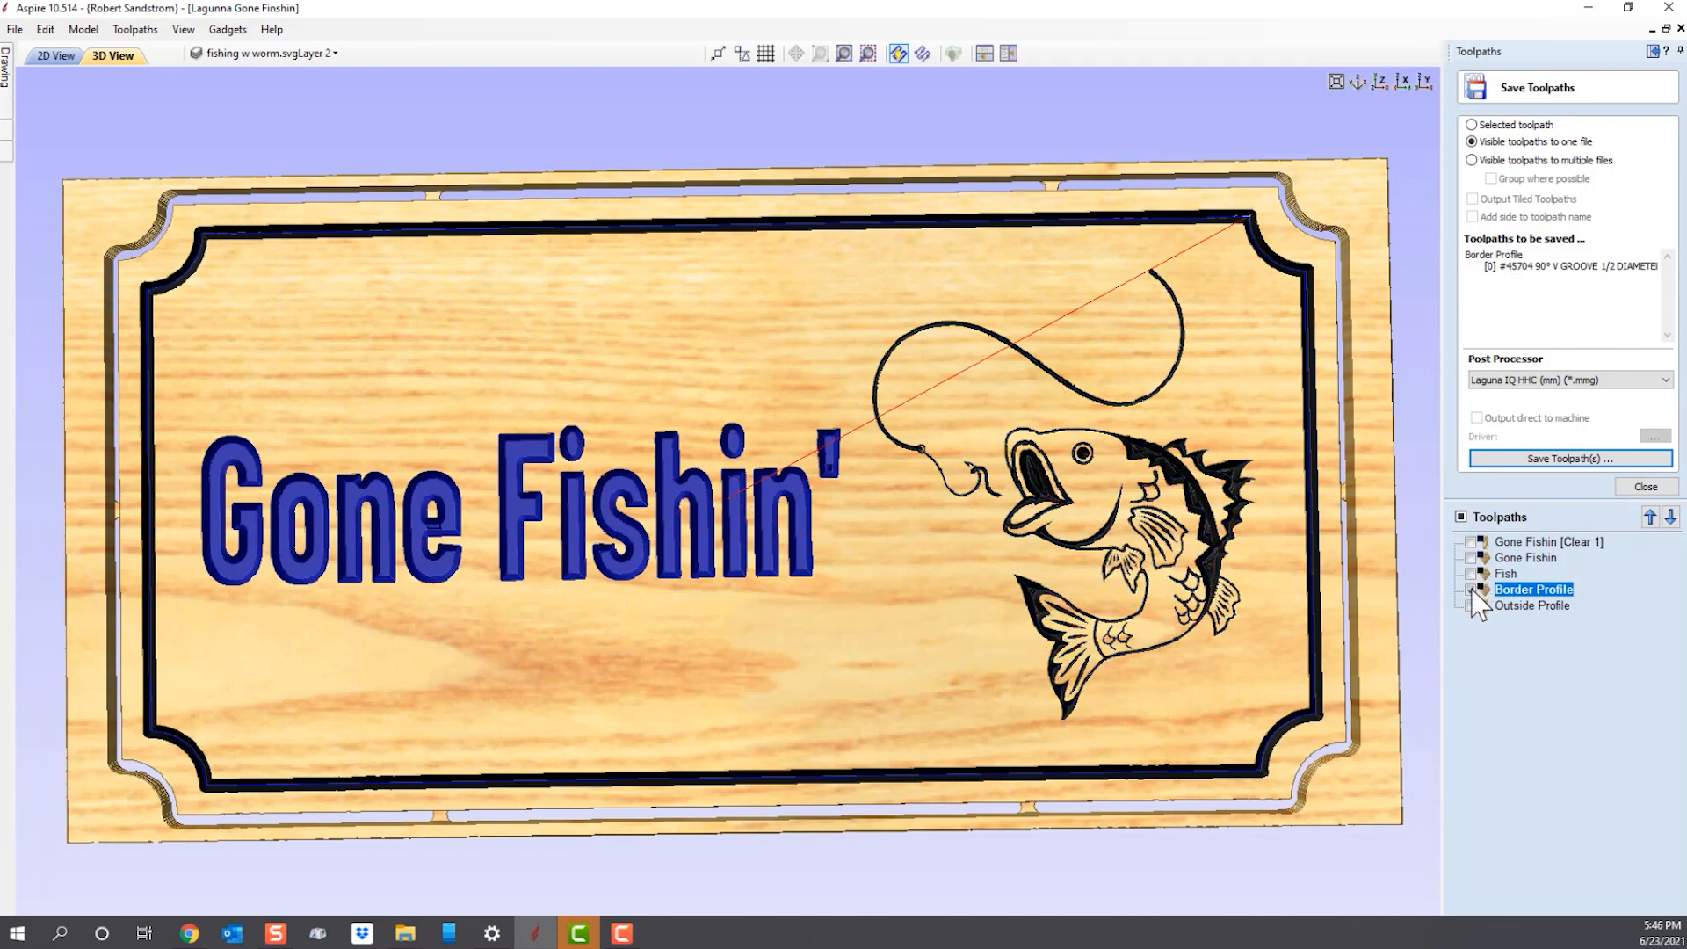
{"action": "left_click", "coordinate": [1471, 589]}
{"action": "left_click", "coordinate": [1471, 541]}
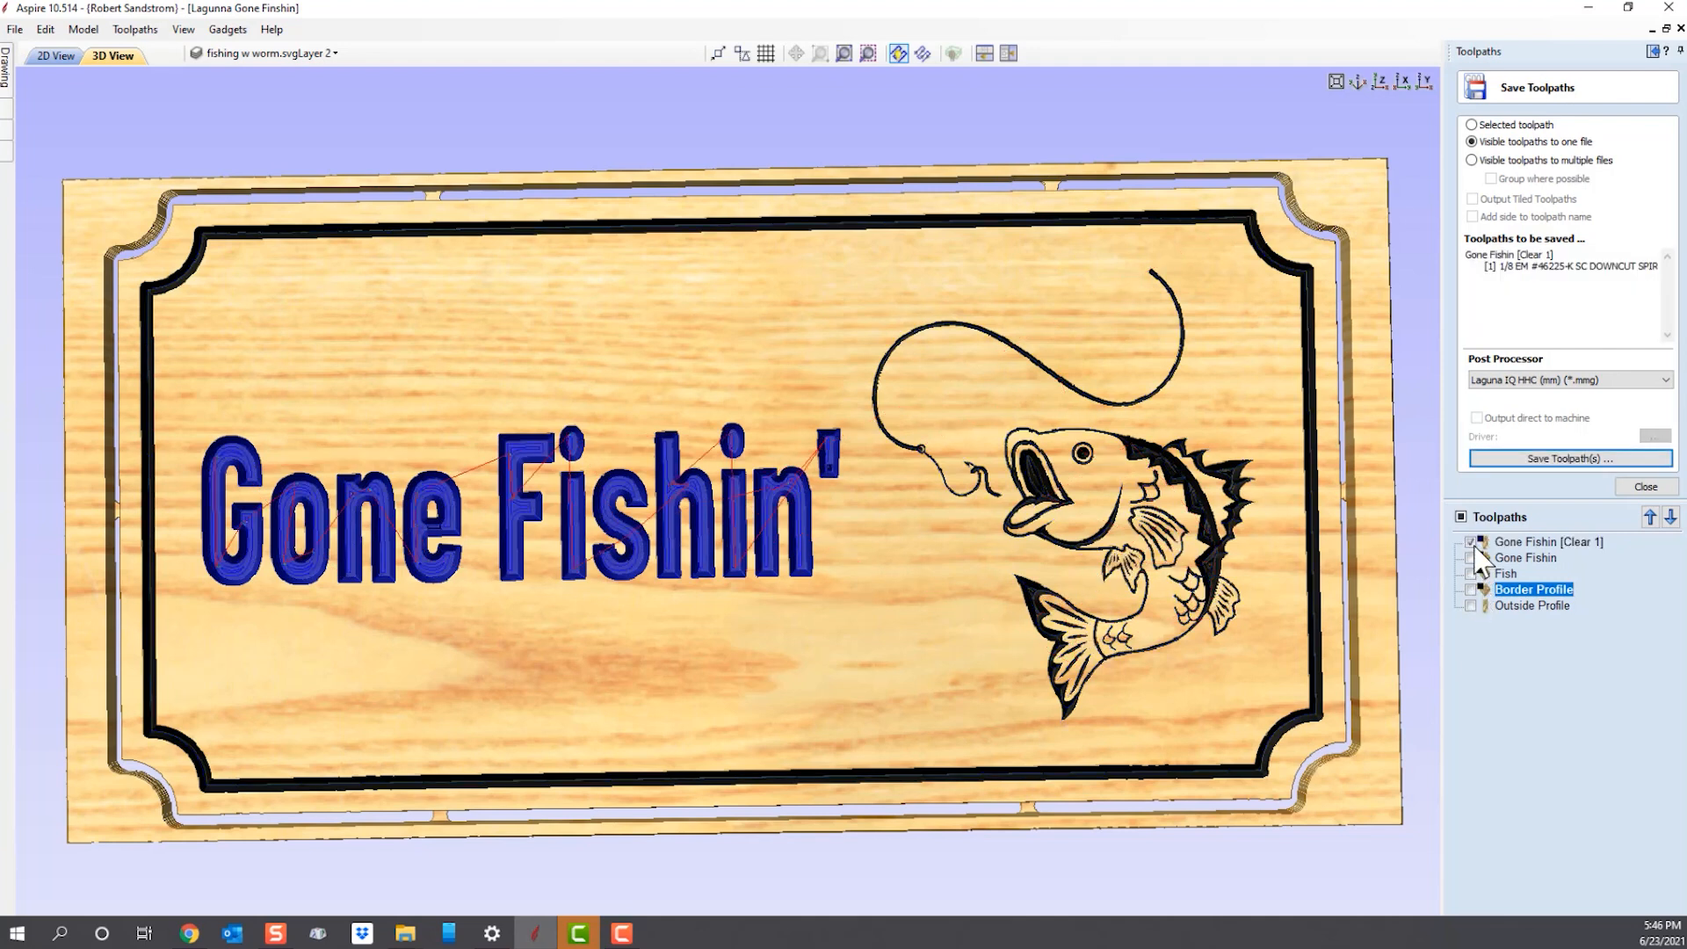
Save the Gone Fishin [Clear 1] toolpath to USB Drive (D:) as 2_46225.mmg.
{"action": "left_click", "coordinate": [1521, 458]}
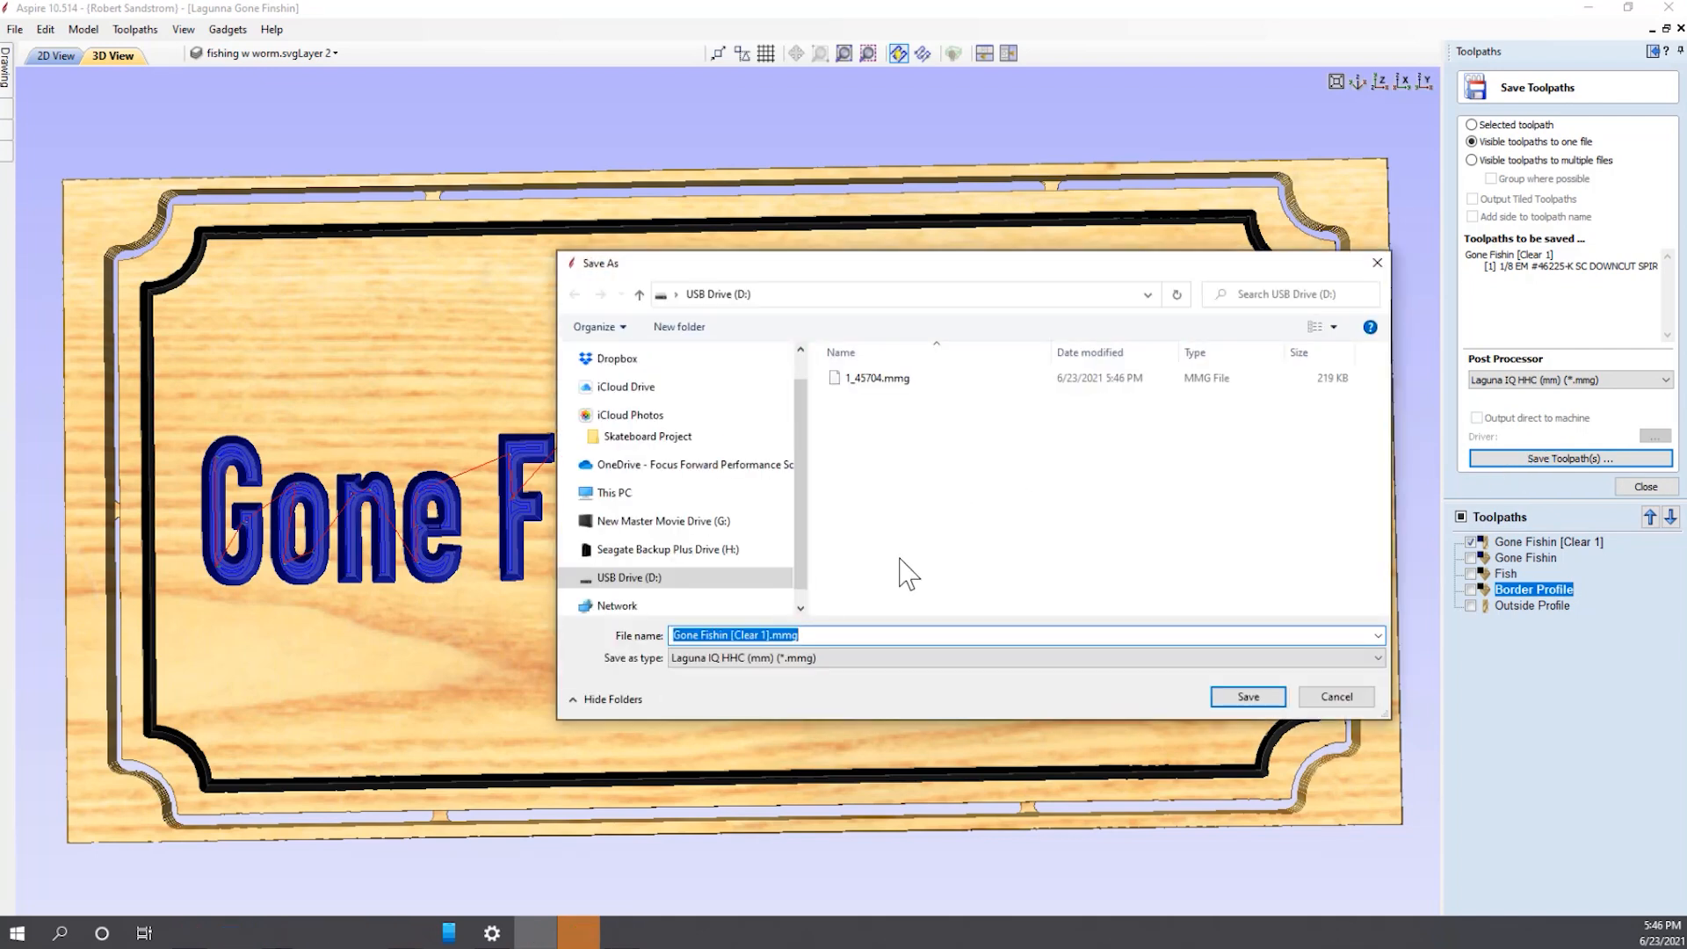
{"action": "left_click", "coordinate": [696, 635]}
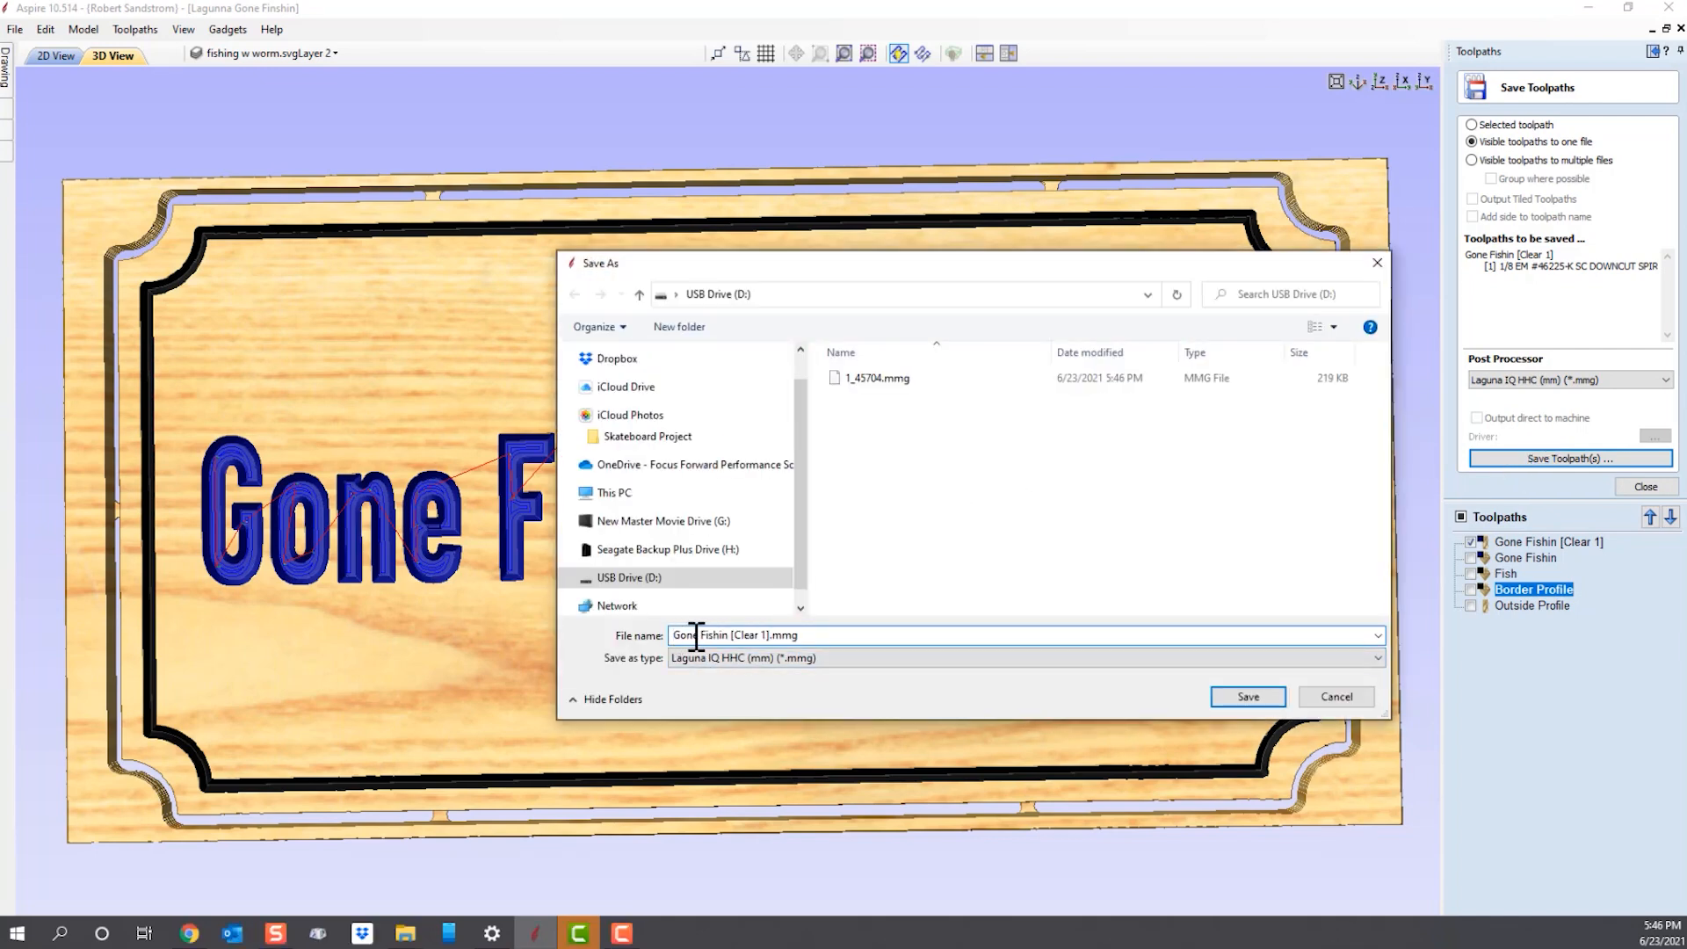
{"action": "key", "text": "Home"}
{"action": "type", "text": "2_46225"}
{"action": "key", "text": "Delete"}
{"action": "key", "text": "Delete"}
{"action": "key", "text": "Delete"}
{"action": "key", "text": "Delete"}
{"action": "key", "text": "Delete"}
{"action": "key", "text": "Delete"}
{"action": "key", "text": "Delete"}
{"action": "key", "text": "Delete"}
{"action": "key", "text": "Delete"}
{"action": "key", "text": "Delete"}
{"action": "key", "text": "Delete"}
{"action": "key", "text": "Delete"}
{"action": "key", "text": "Delete"}
{"action": "key", "text": "Delete"}
{"action": "key", "text": "Delete"}
{"action": "key", "text": "Delete"}
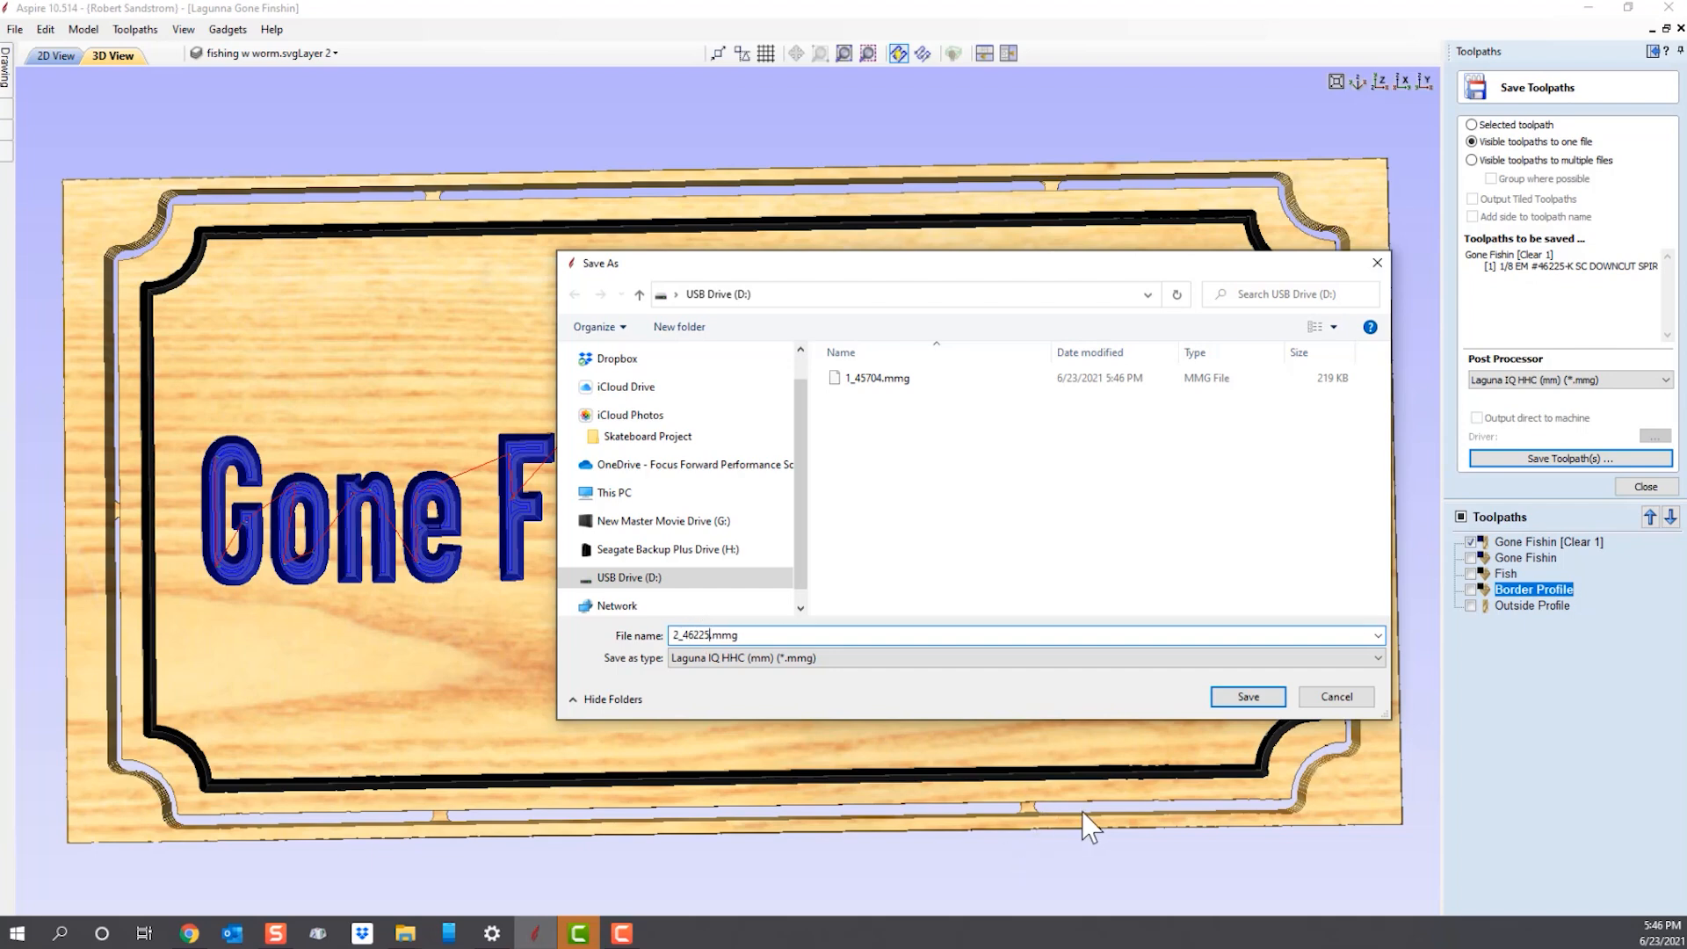
{"action": "left_click", "coordinate": [1257, 697]}
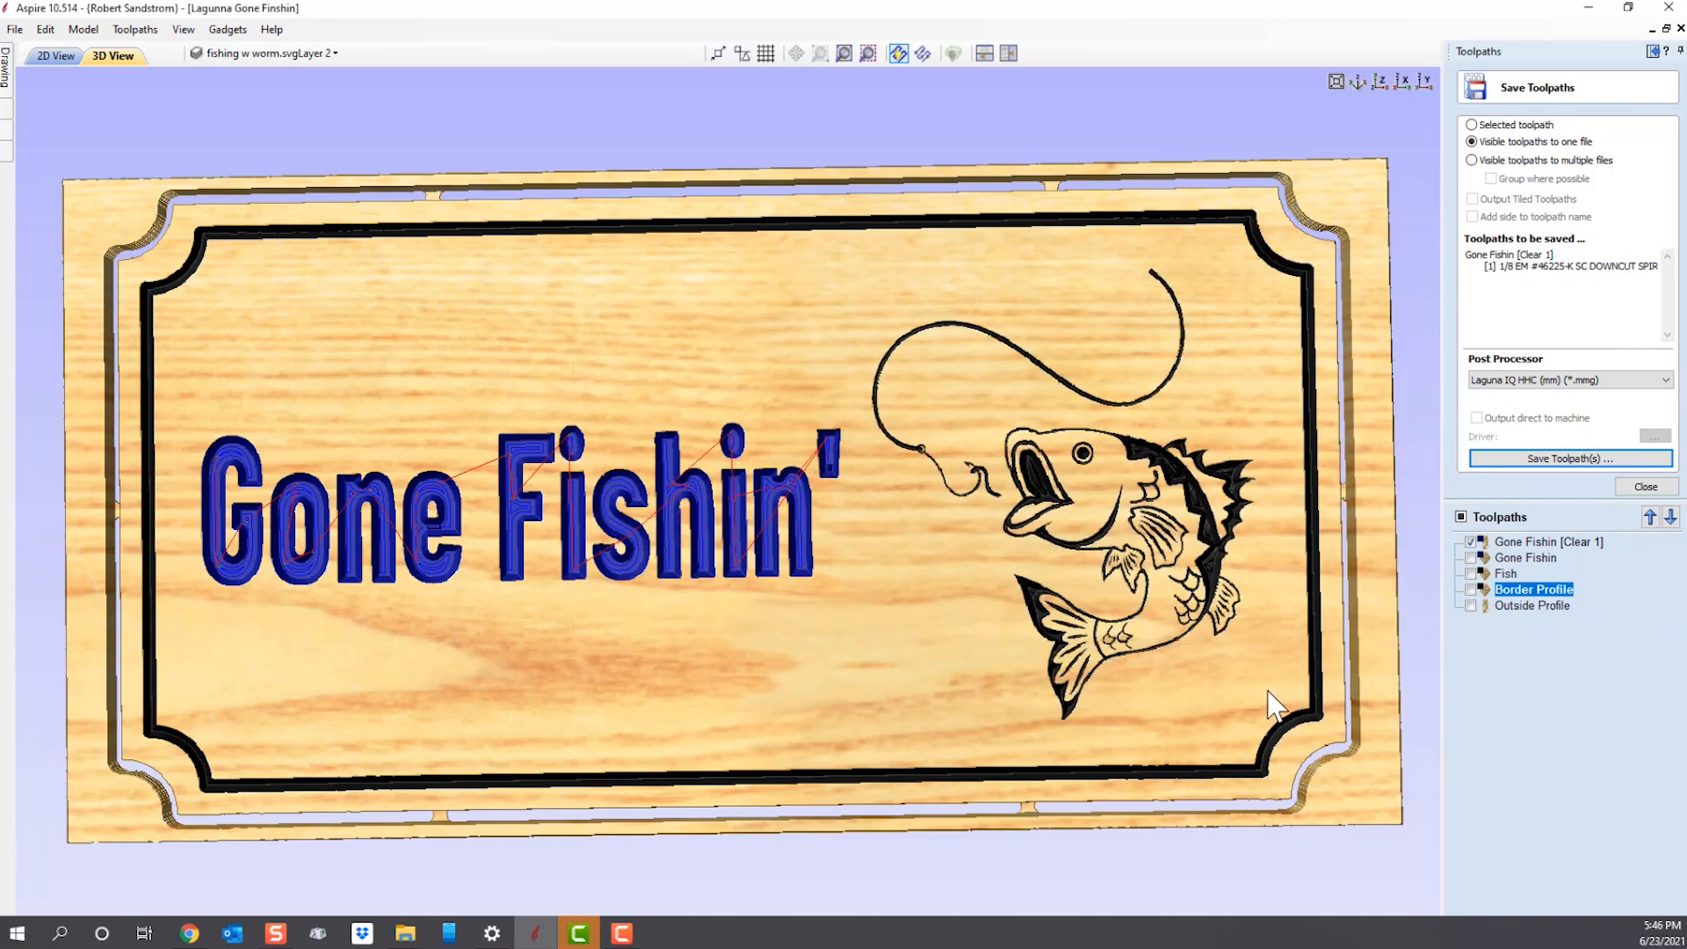
Make only the Outside Profile toolpath visible, save it to USB Drive (D:) as 3_DNC250.mmg, and finish saving toolpaths.
{"action": "left_click", "coordinate": [1472, 543]}
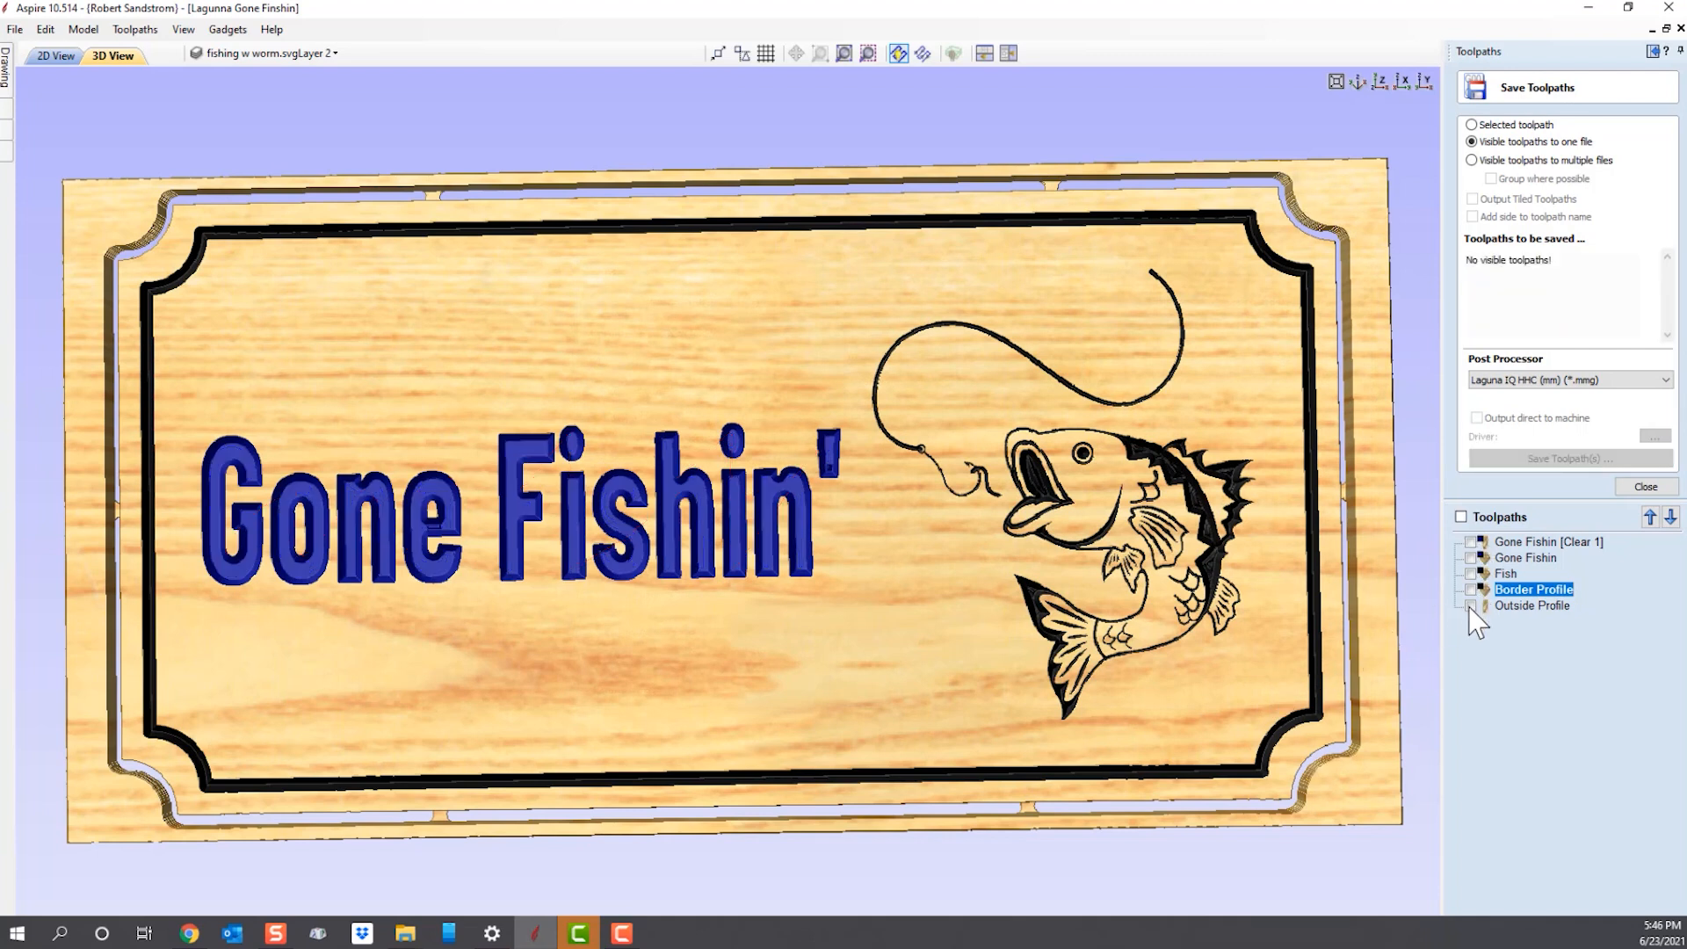
{"action": "left_click", "coordinate": [1470, 605]}
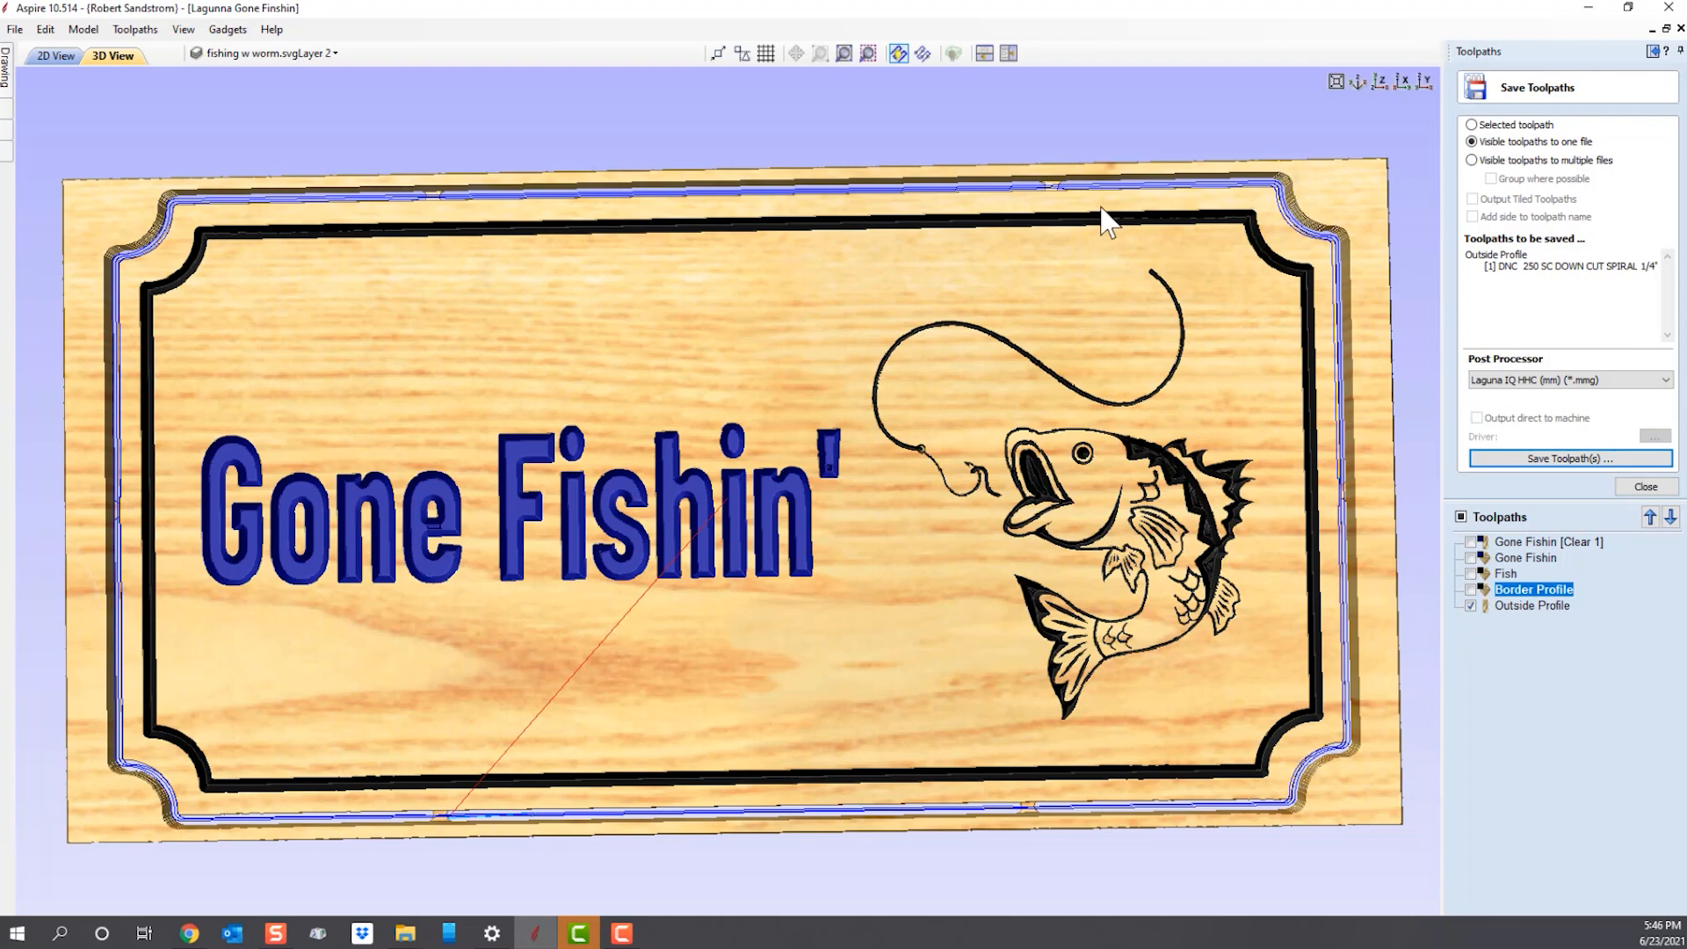
{"action": "left_click", "coordinate": [1568, 458]}
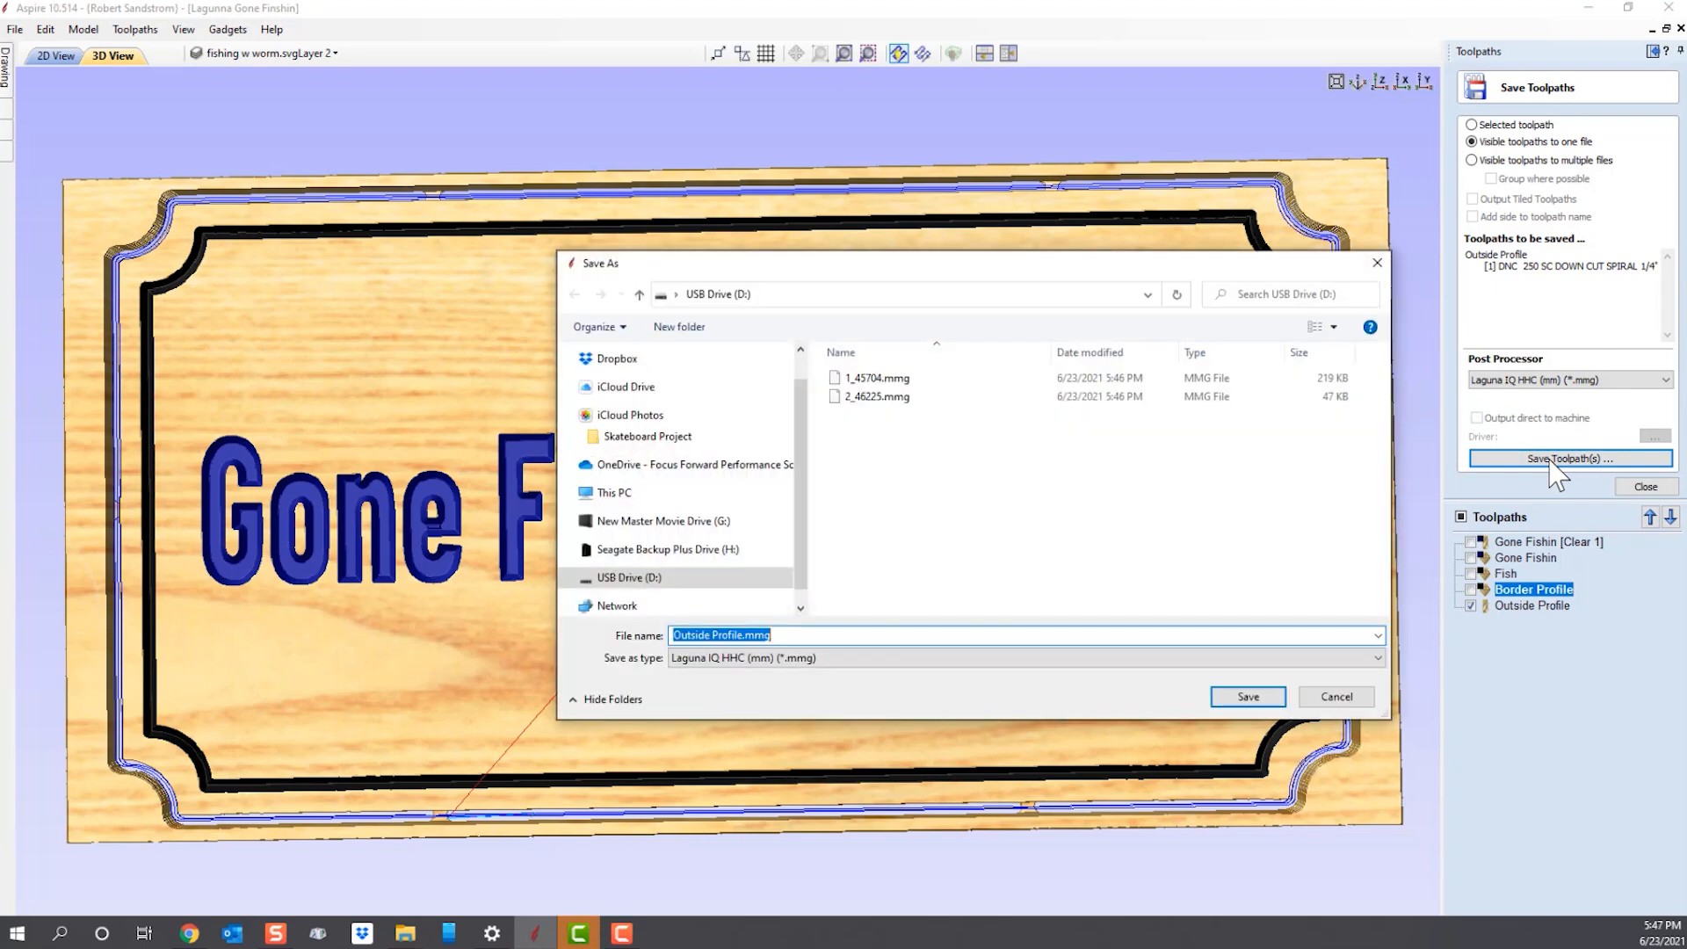
{"action": "left_click_drag", "start_coordinate": [744, 635], "coordinate": [563, 640]}
{"action": "type", "text": "3_DNC250"}
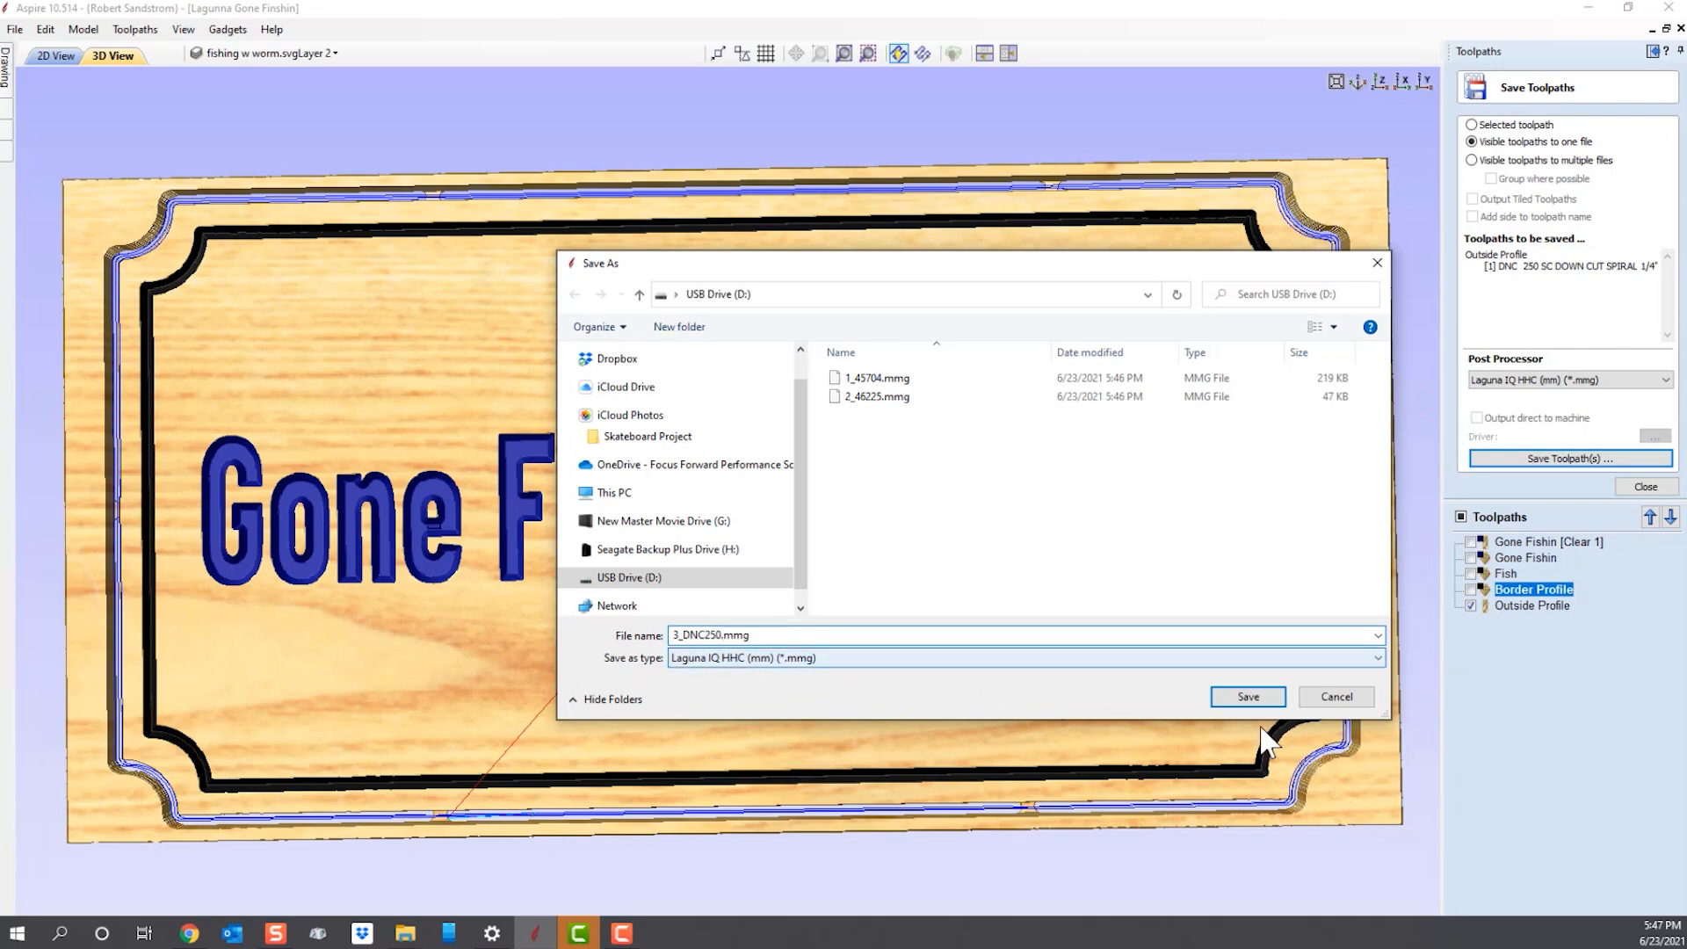
{"action": "left_click", "coordinate": [1249, 697]}
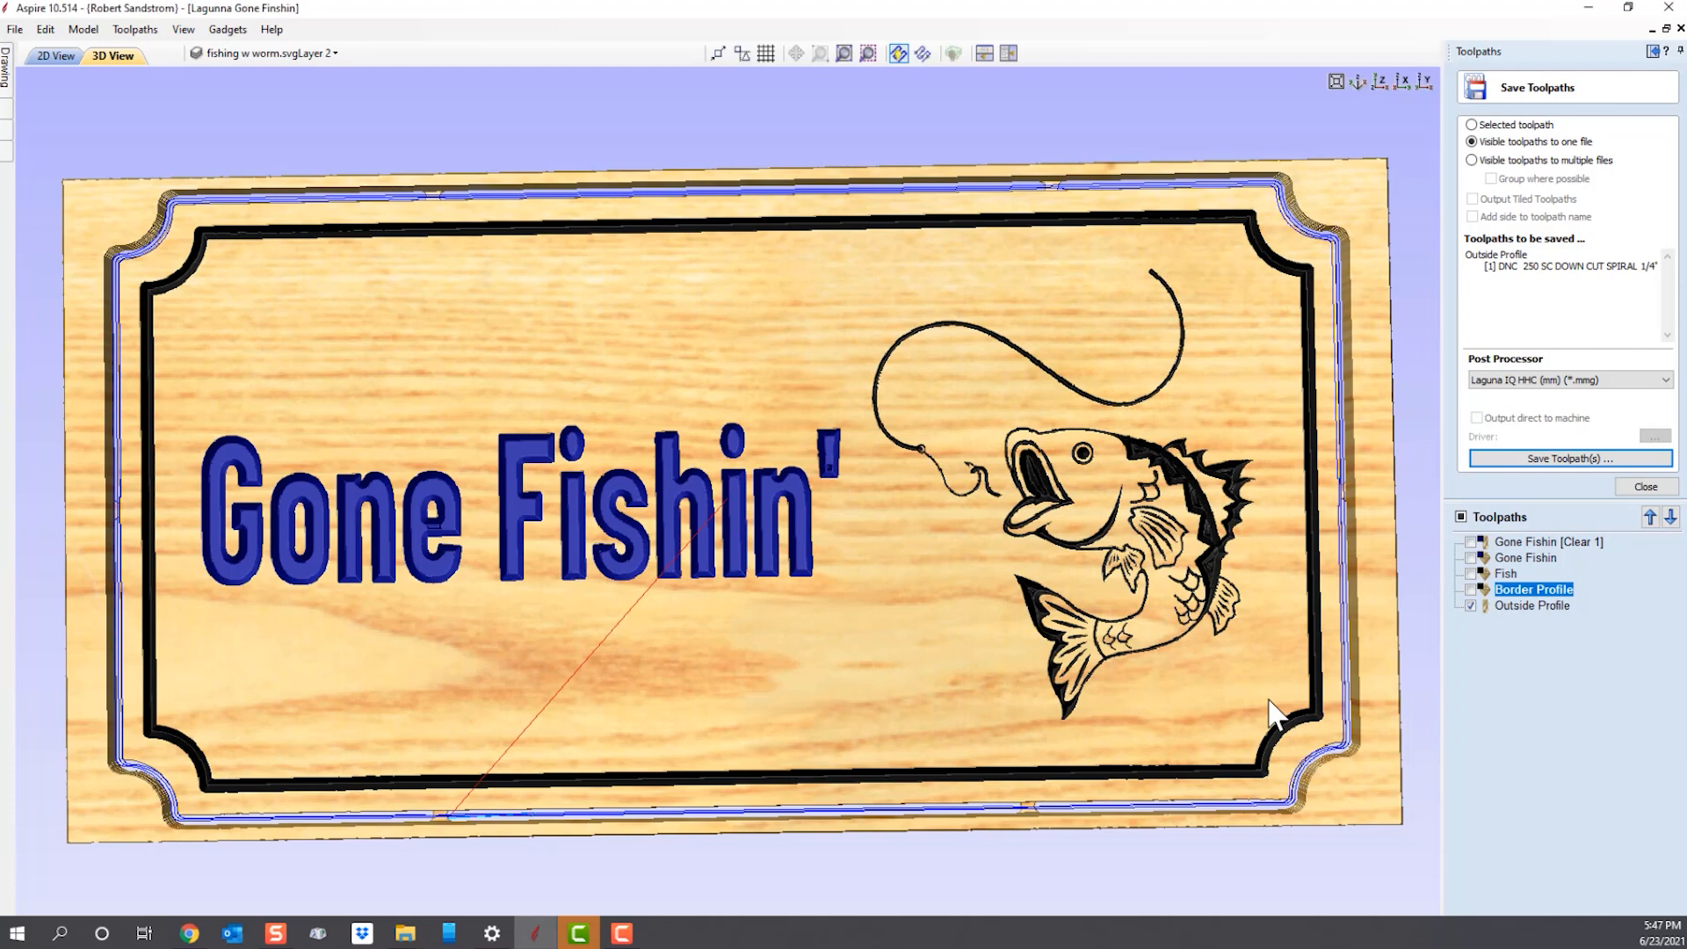
{"action": "left_click", "coordinate": [1471, 605]}
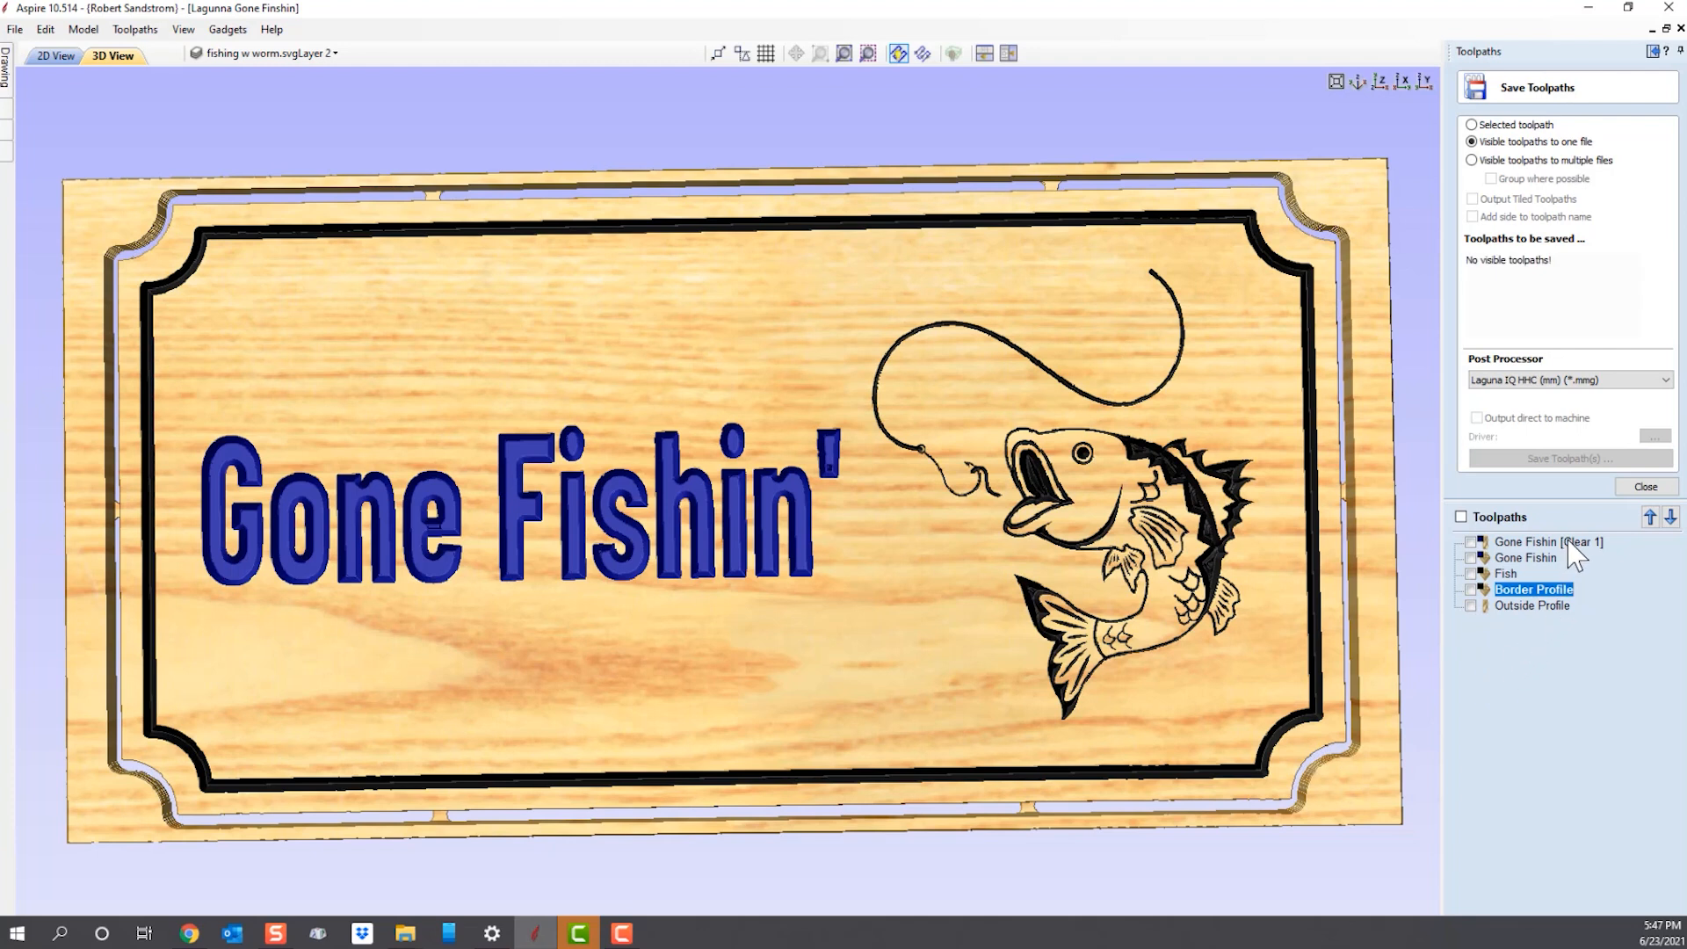
{"action": "left_click", "coordinate": [1643, 489]}
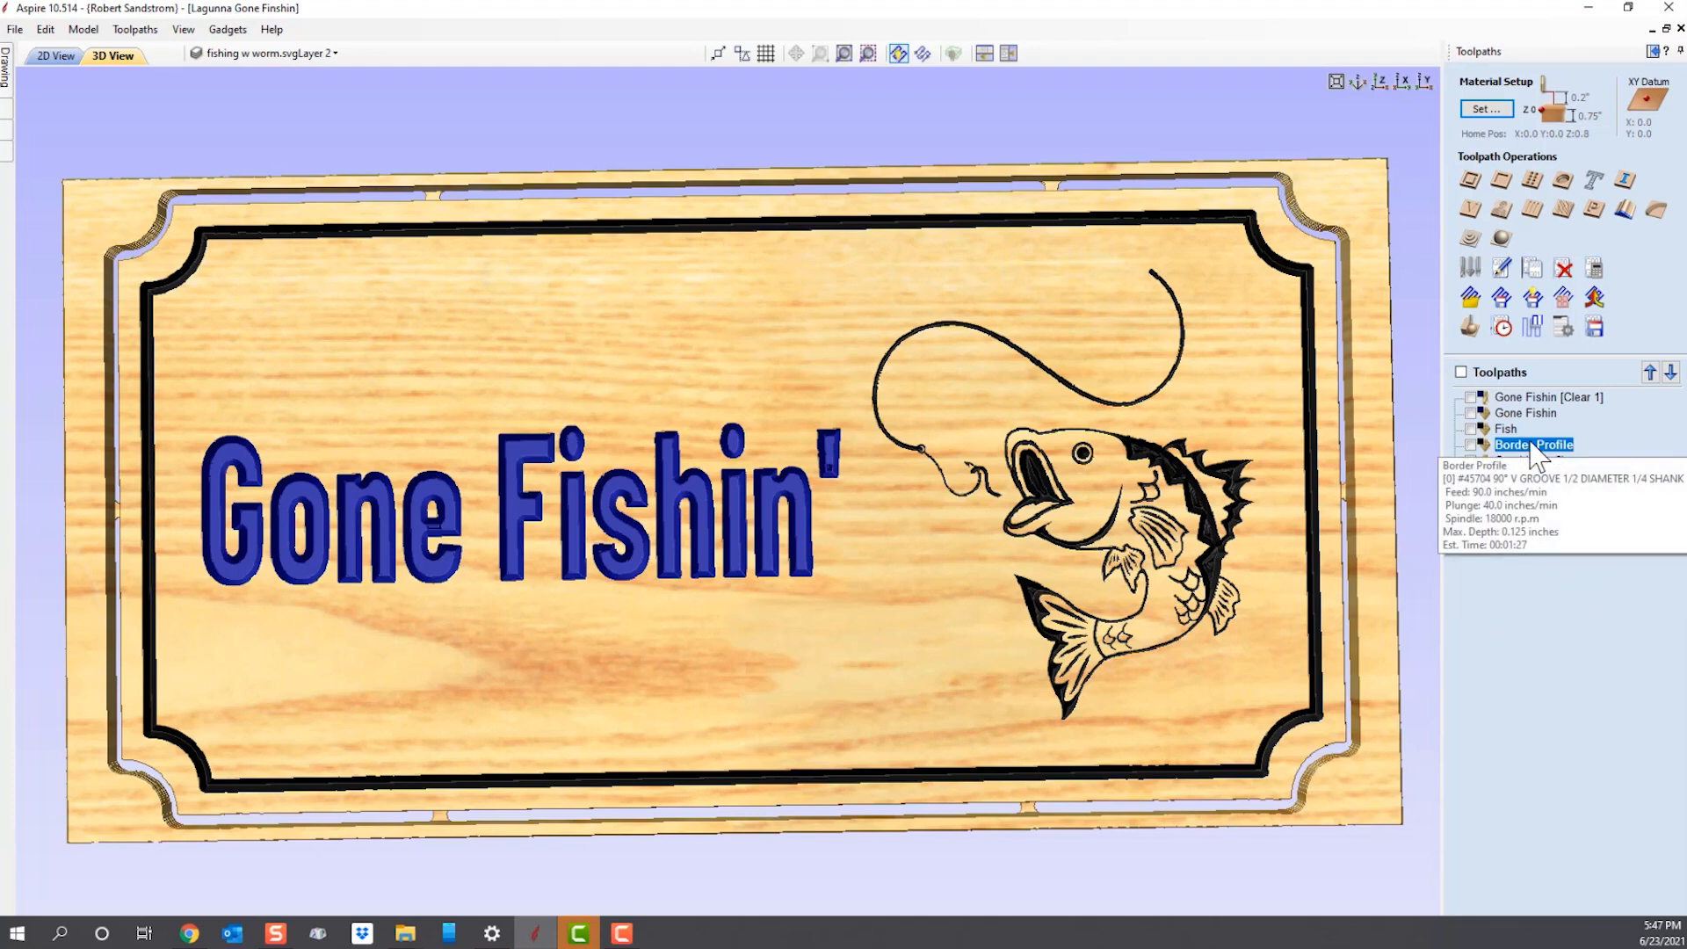
Make all toolpaths visible and open the summary of all toolpaths with their estimated times.
{"action": "left_click", "coordinate": [1462, 372]}
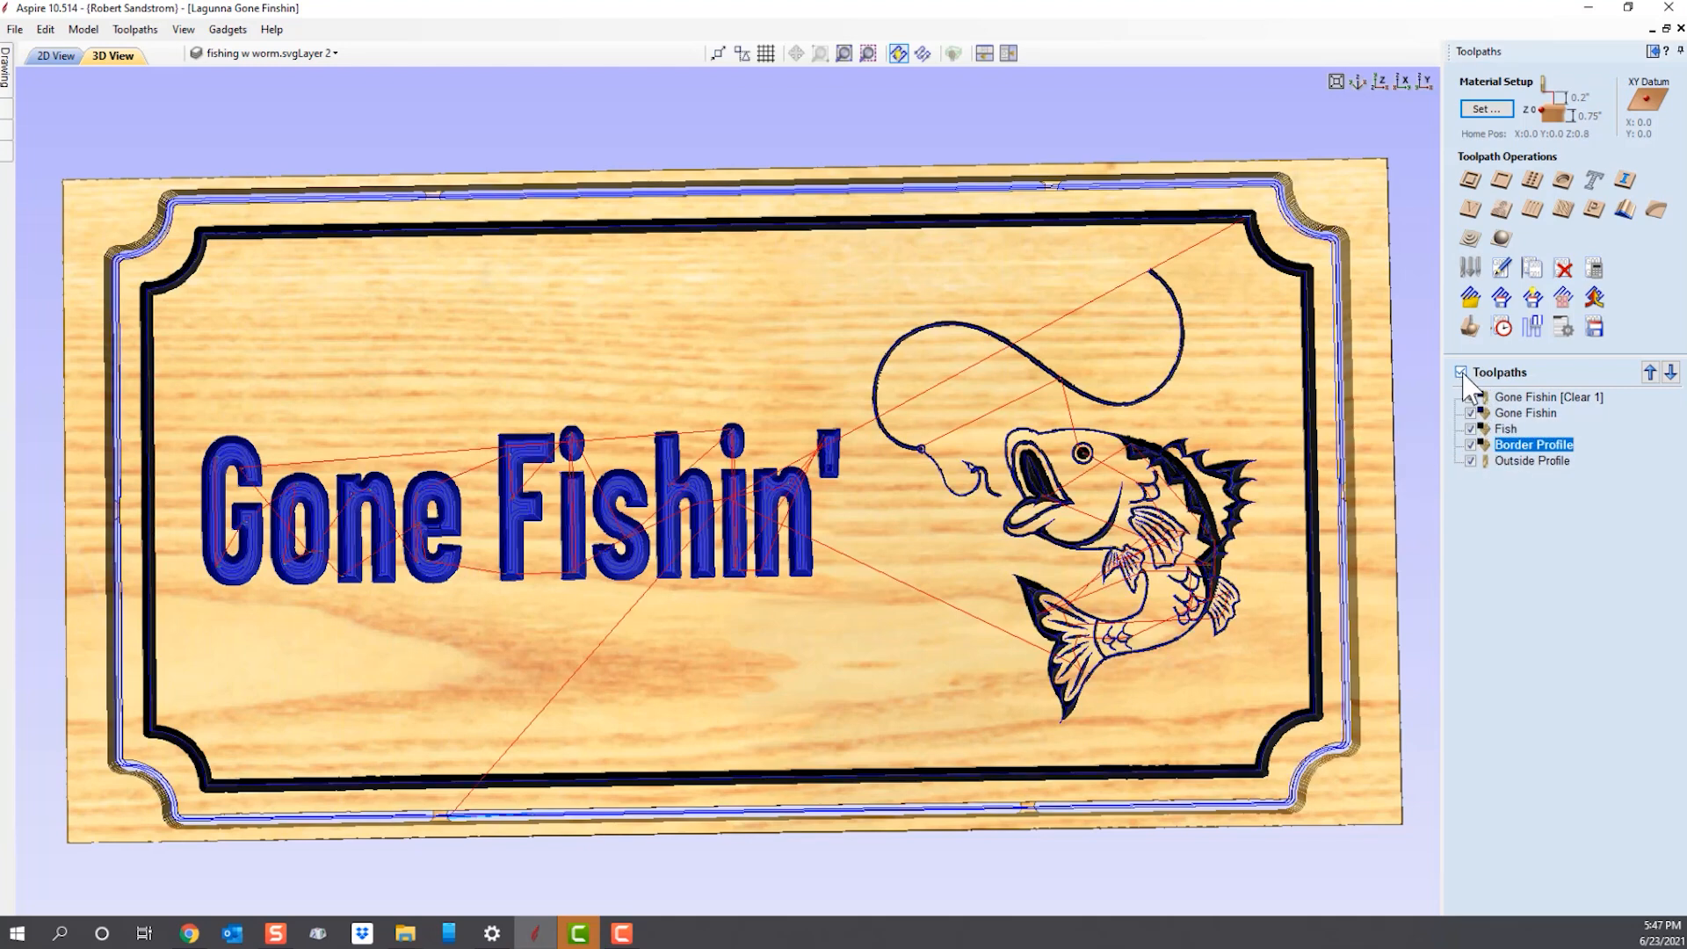
{"action": "left_click", "coordinate": [1505, 332]}
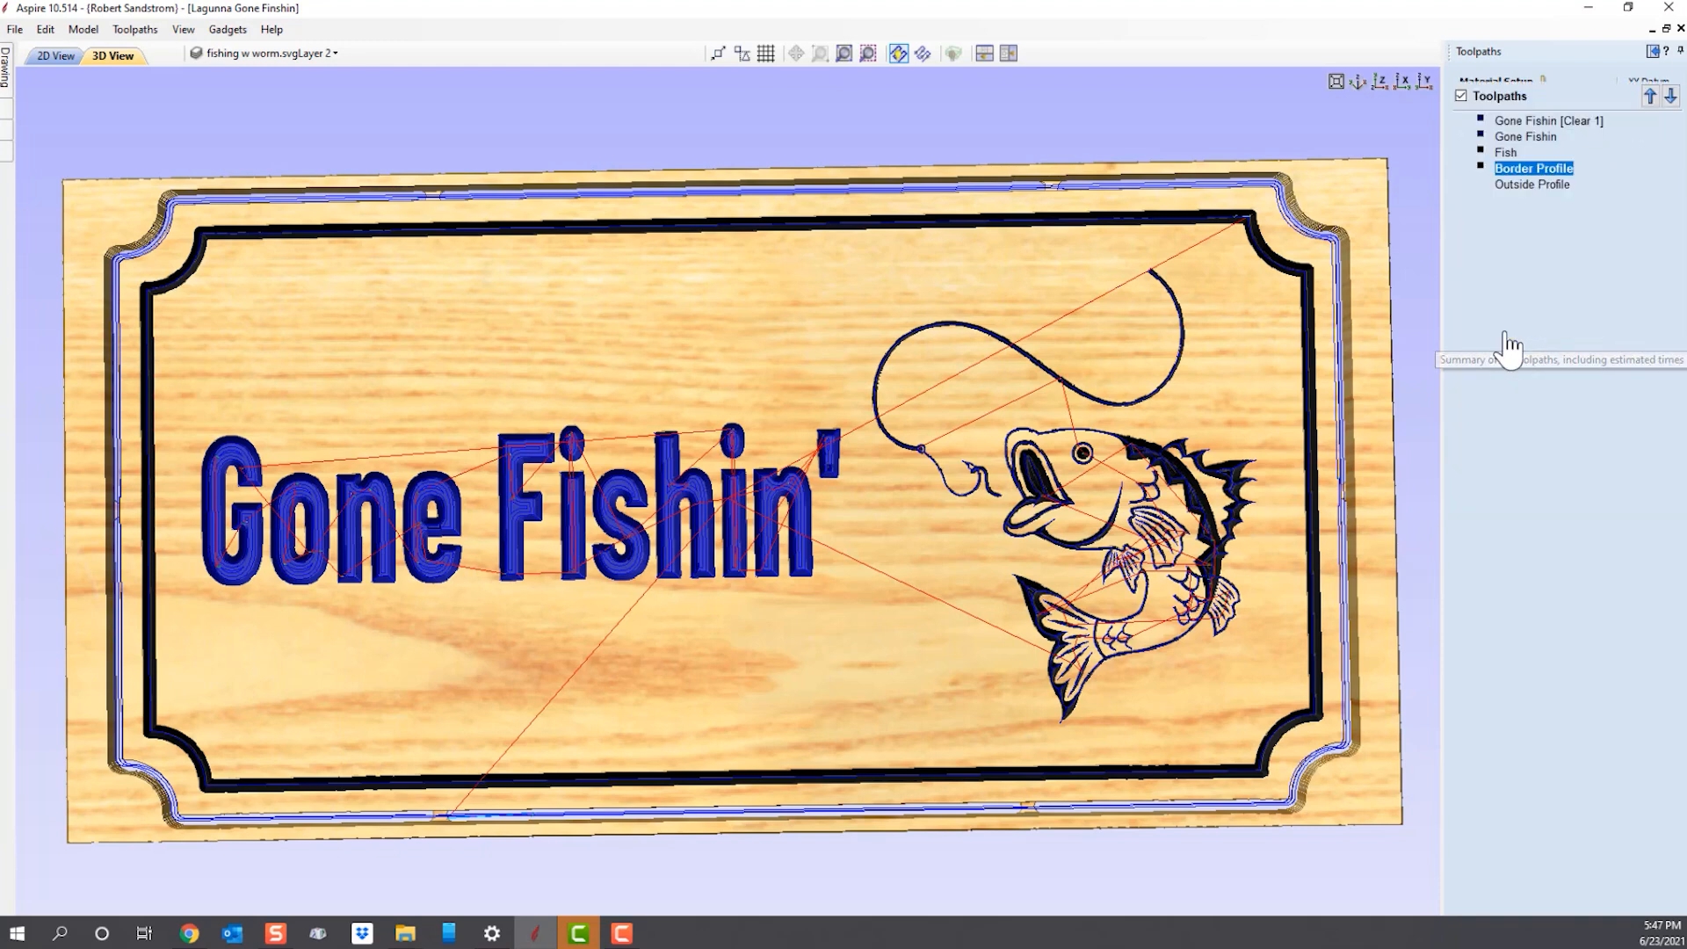